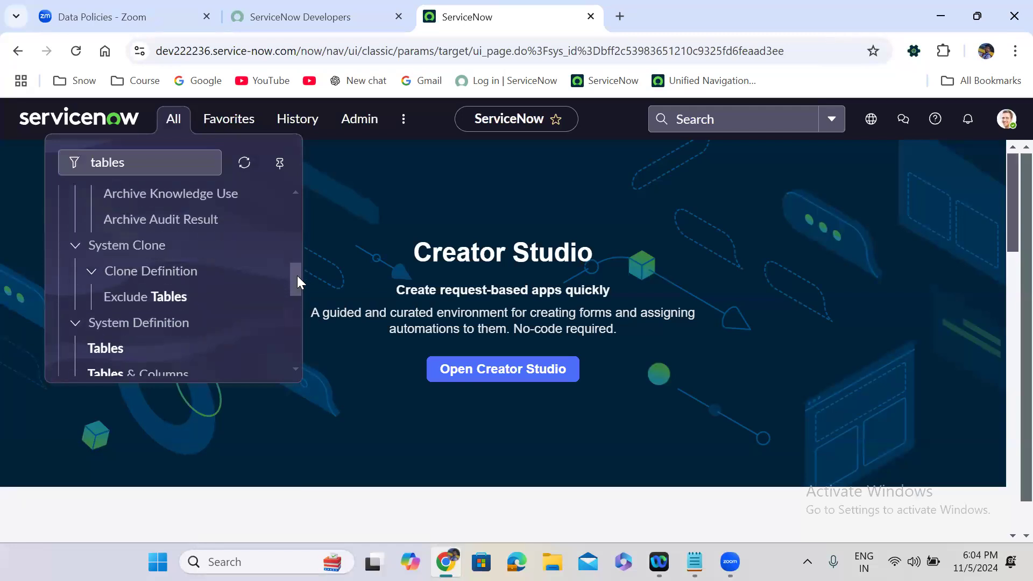
- Open the system's Tables list and filter it to the table whose name equals incident
click(108, 350)
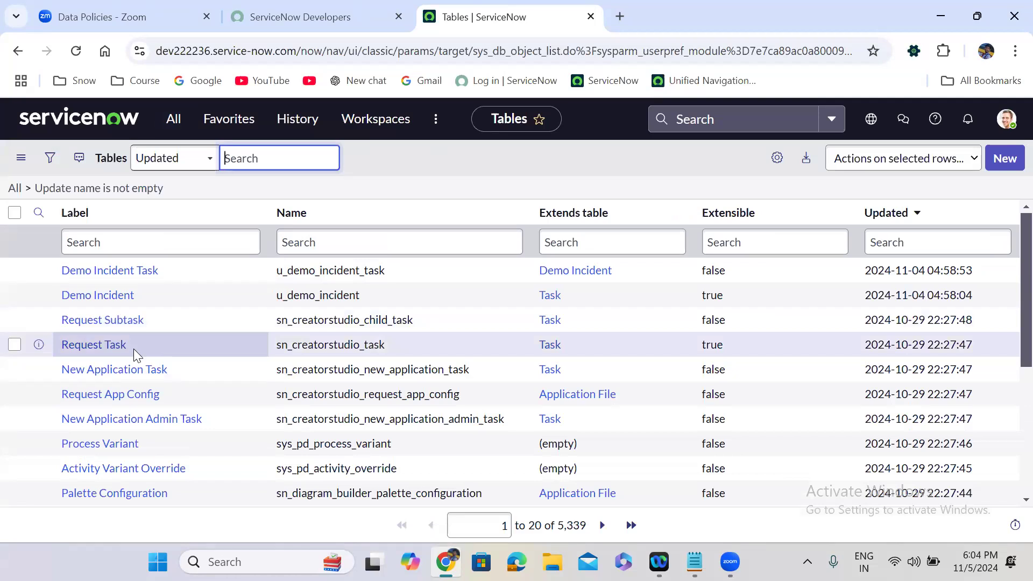
click(297, 240)
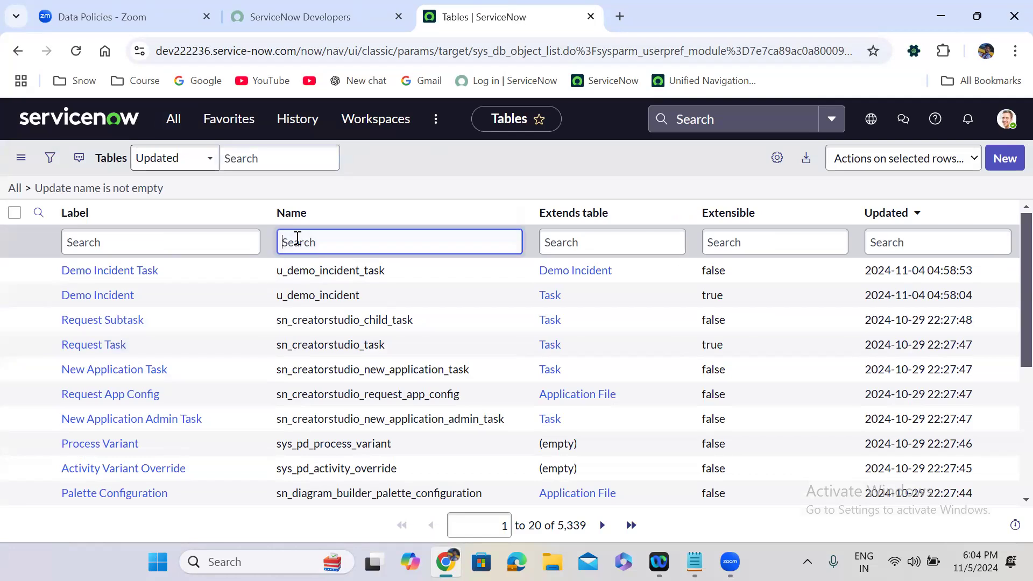
text(=incident)
key(Return)
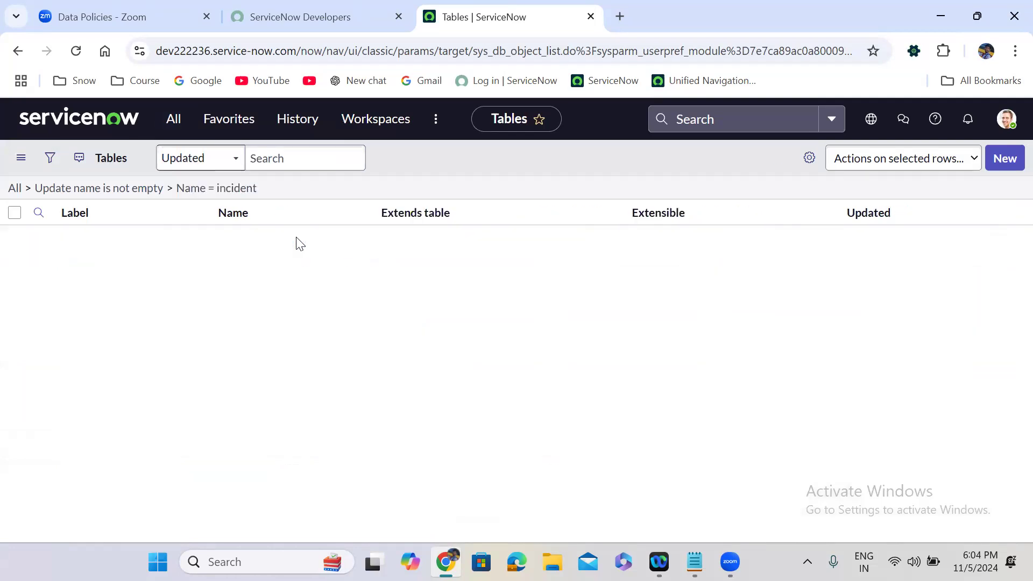
- Filter the Tables list to the table whose name equals problem
triple_click(297, 245)
text(=problem)
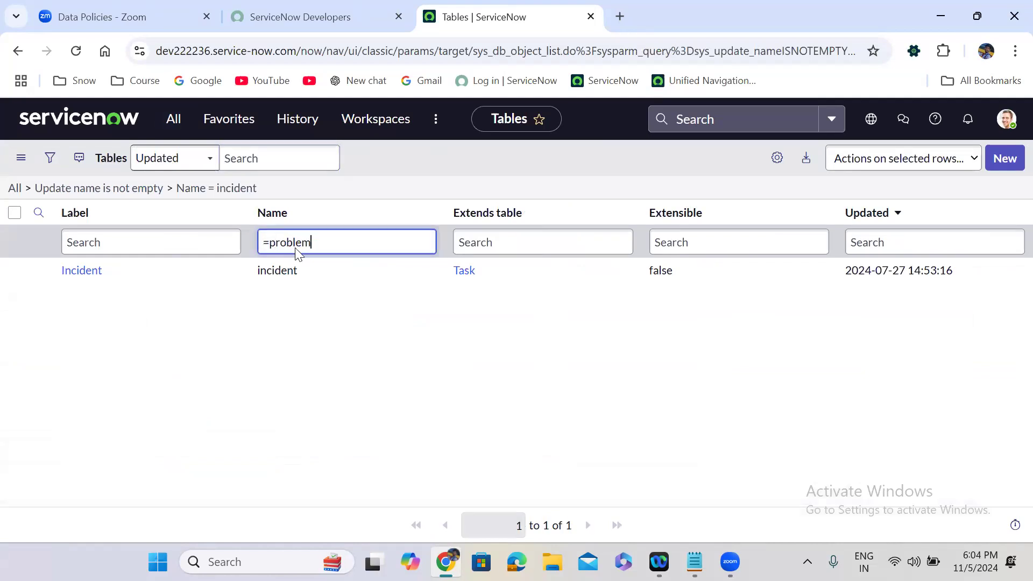
key(Return)
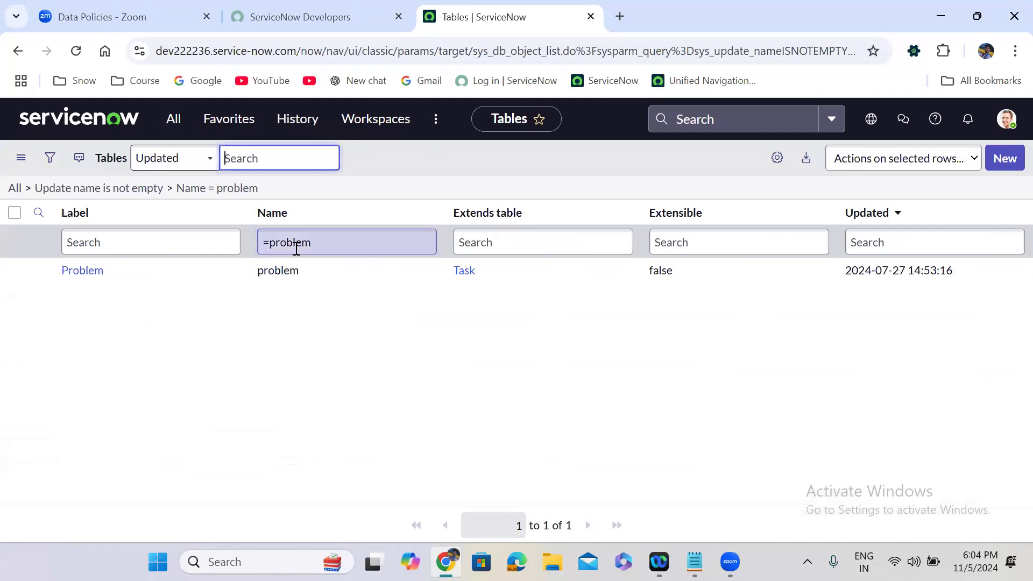
- Filter the Tables list to the table whose name equals u_demo_incident
double_click(296, 249)
text(u)
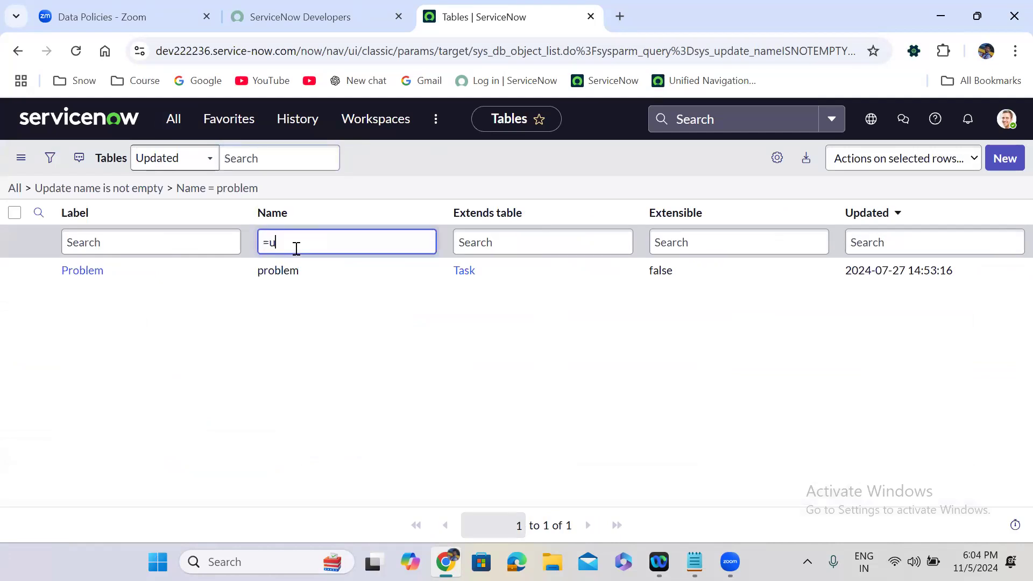
text(_demo_incident)
key(Return)
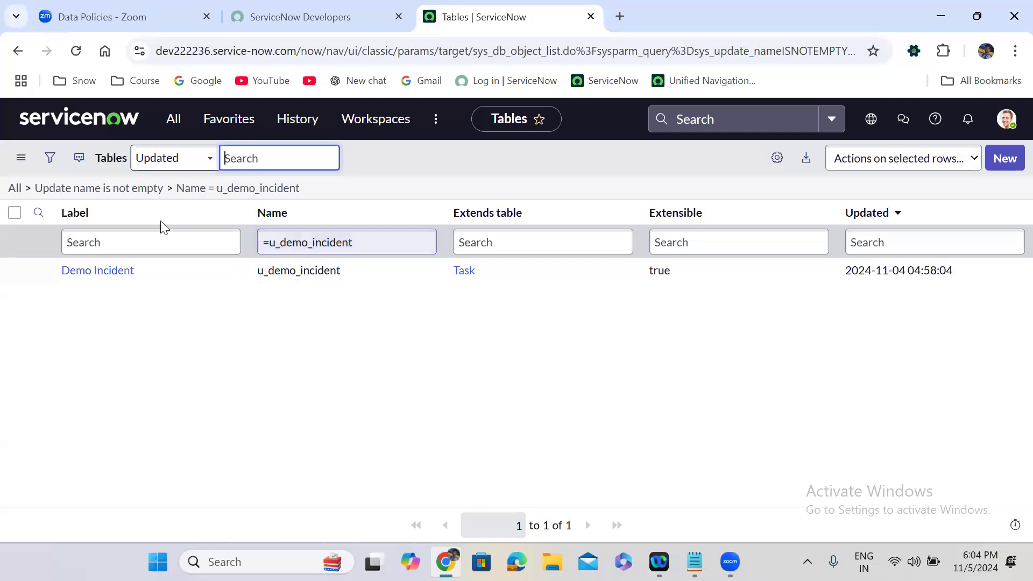
- Remove the name filter, open the Demo Incident table definition and duplicate it in a second browser tab
click(145, 195)
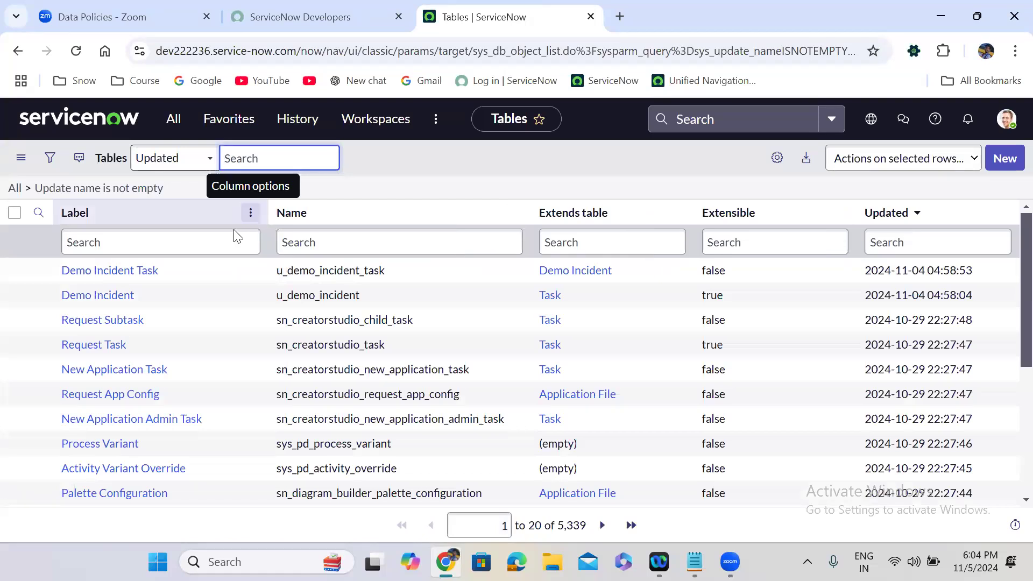
click(102, 300)
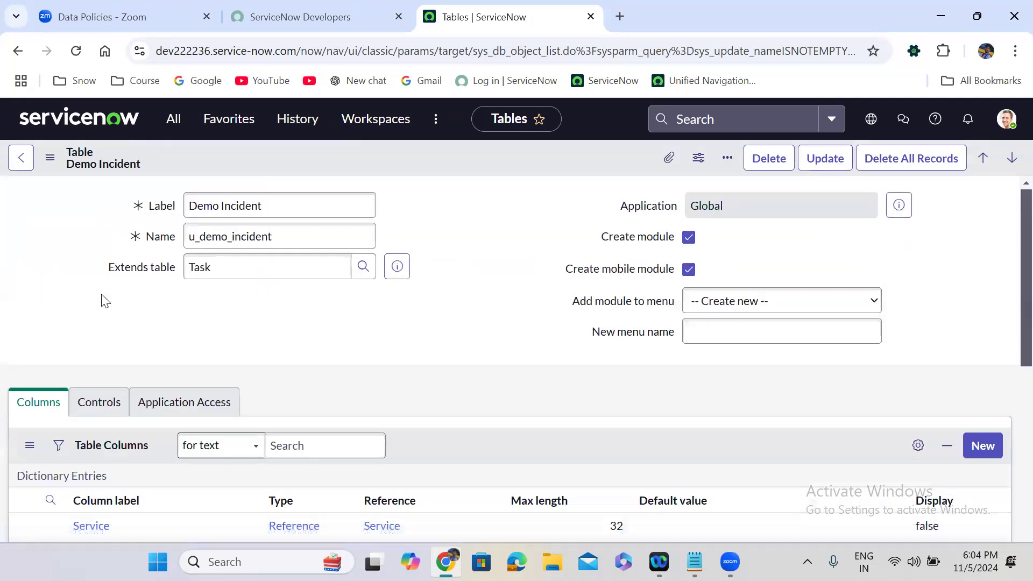
right_click(456, 21)
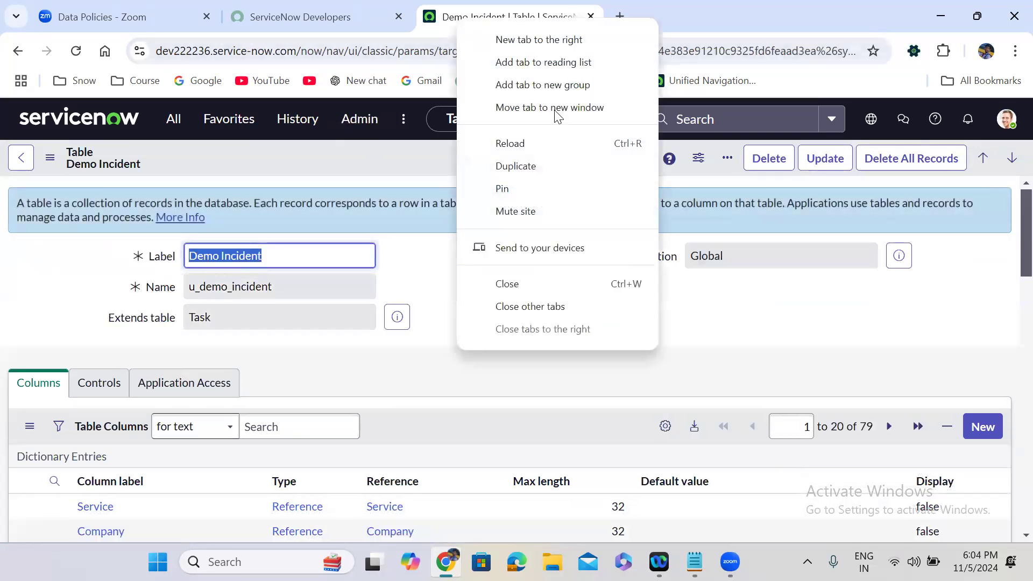
click(568, 174)
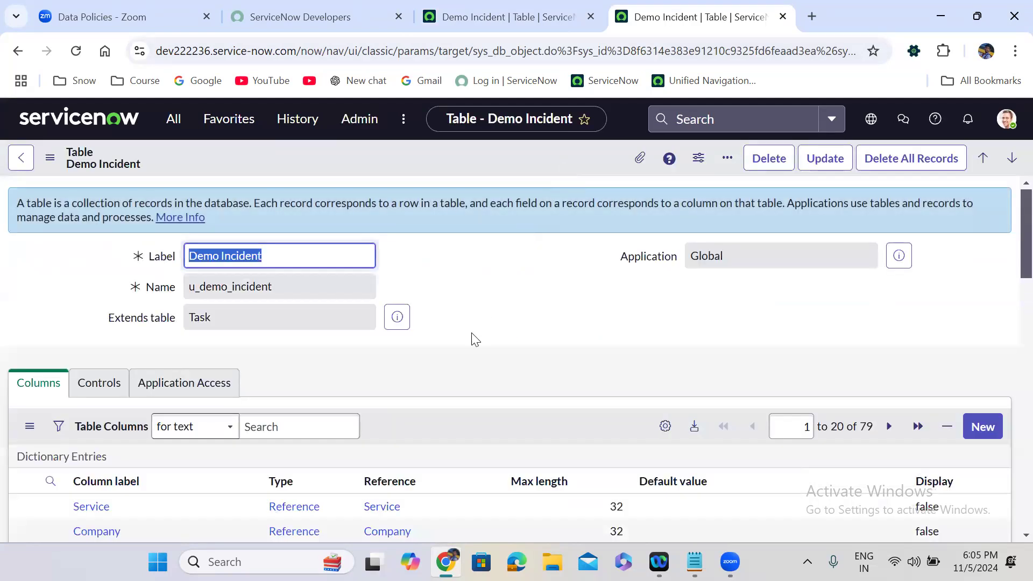
- Open a blank new record form for the Demo Incident table from its definition's related links
scroll(473, 339, down, 15)
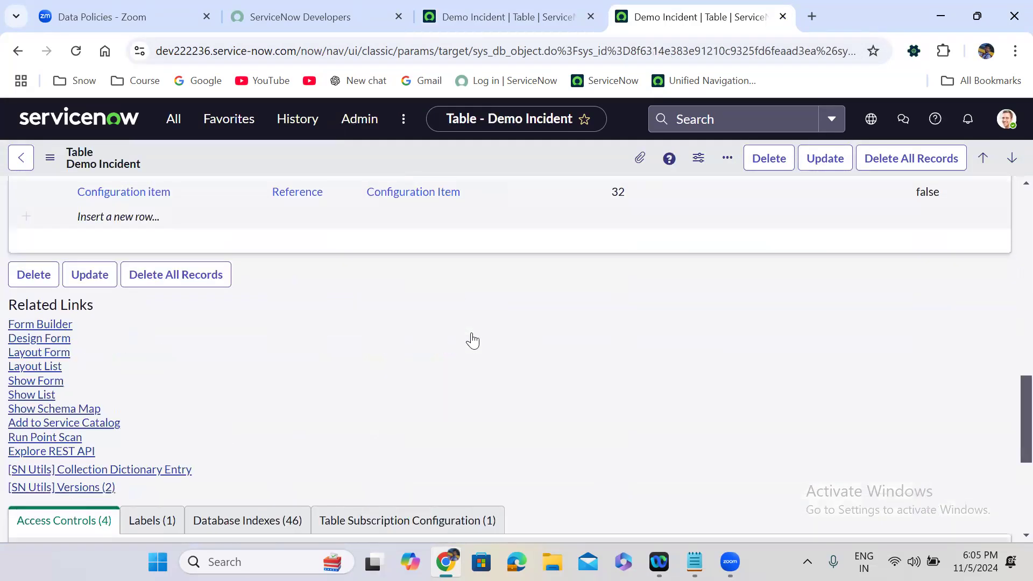
scroll(473, 340, down, 5)
scroll(378, 320, up, 5)
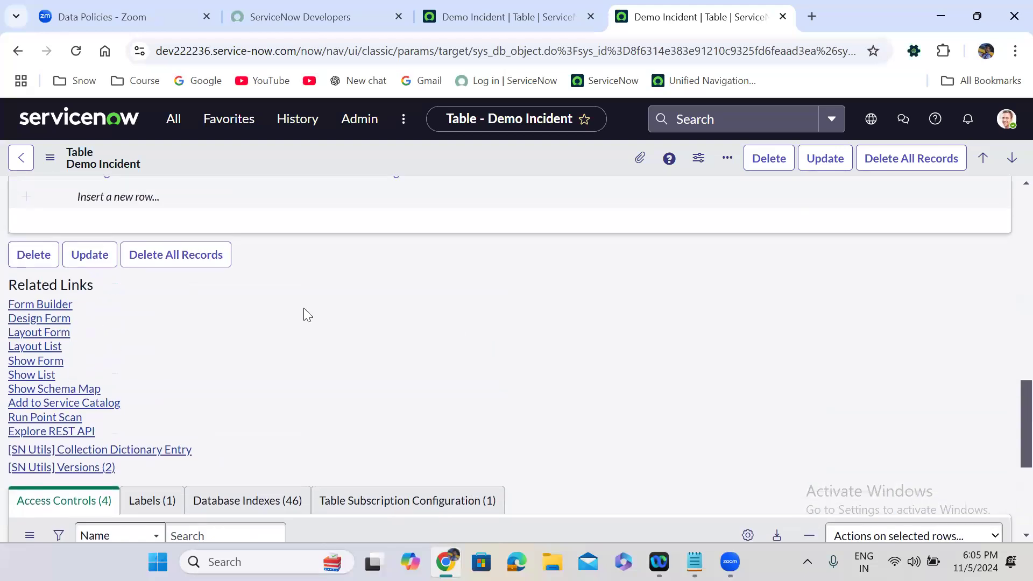
click(34, 364)
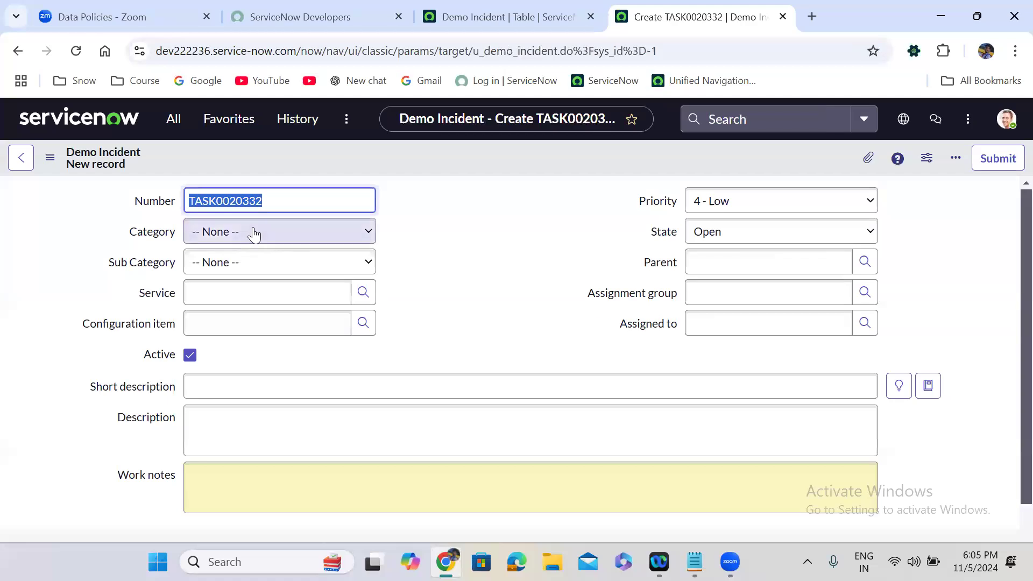
- Set the new record's category to Inquiry / Help, sub category to CPU and configuration item to SAP AppSRV02
click(254, 233)
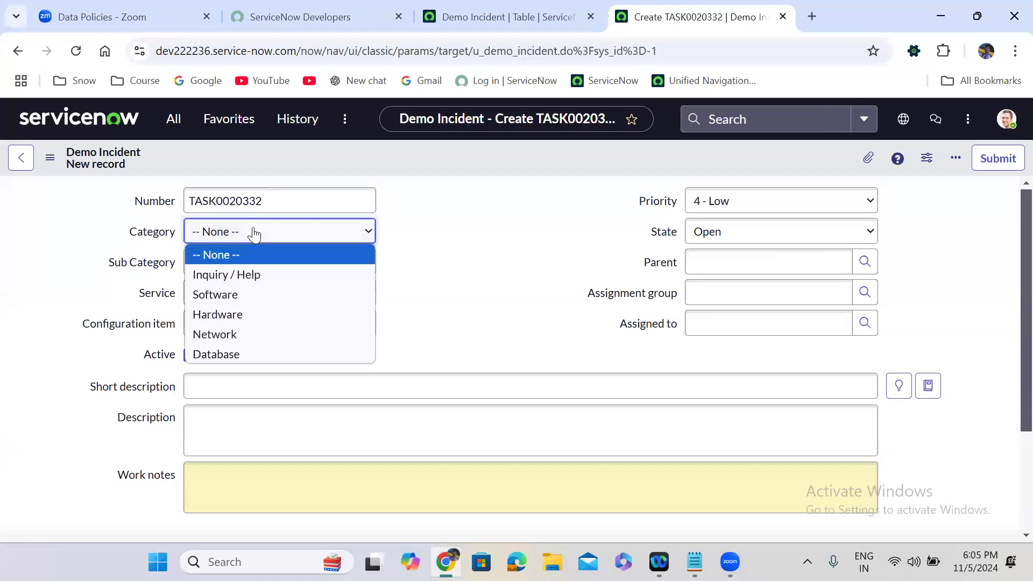
click(251, 275)
click(261, 265)
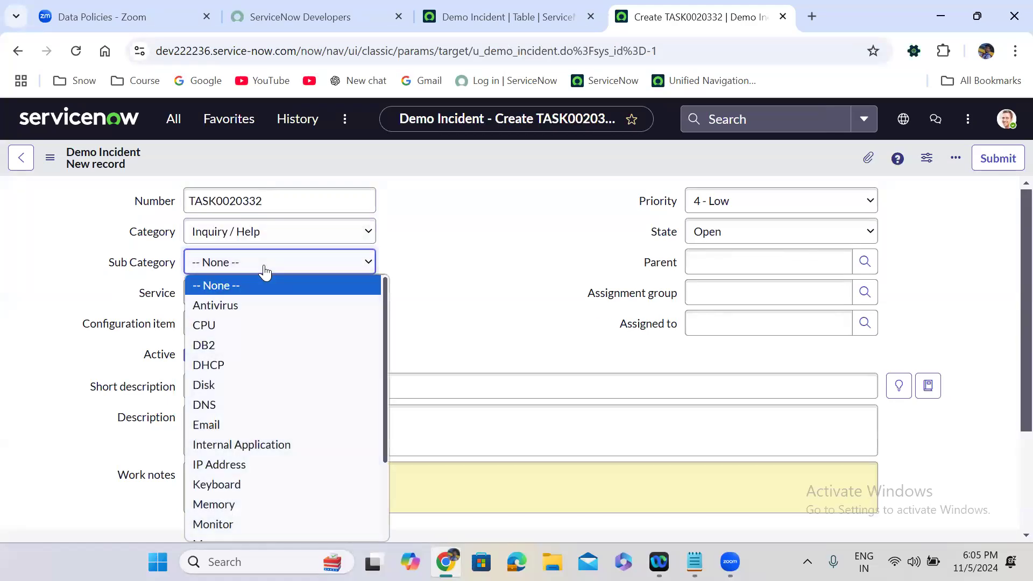
click(246, 322)
click(235, 323)
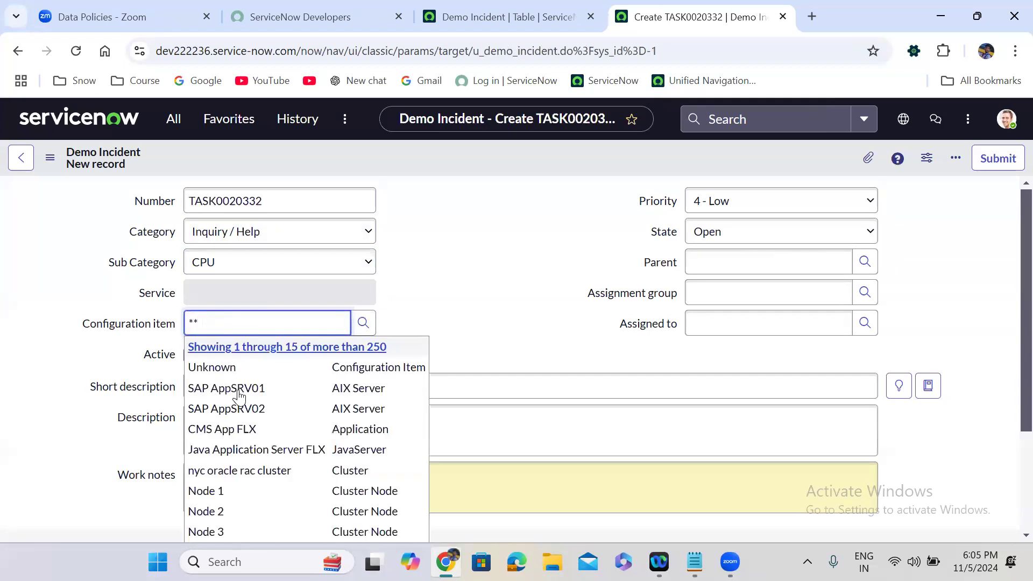
click(235, 407)
- Assign the new Demo Incident record to the Application Development group
click(724, 303)
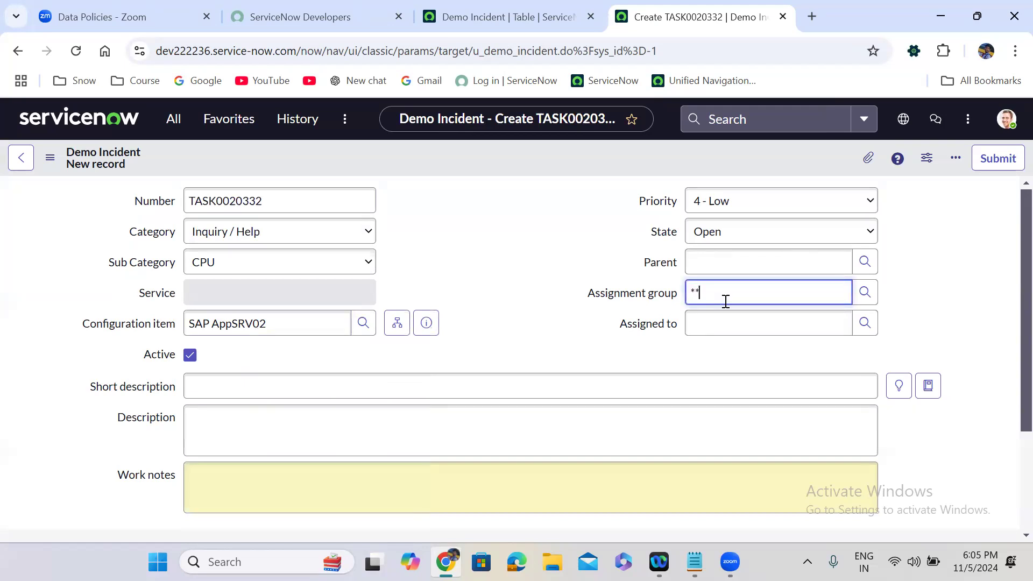
text(**)
click(751, 398)
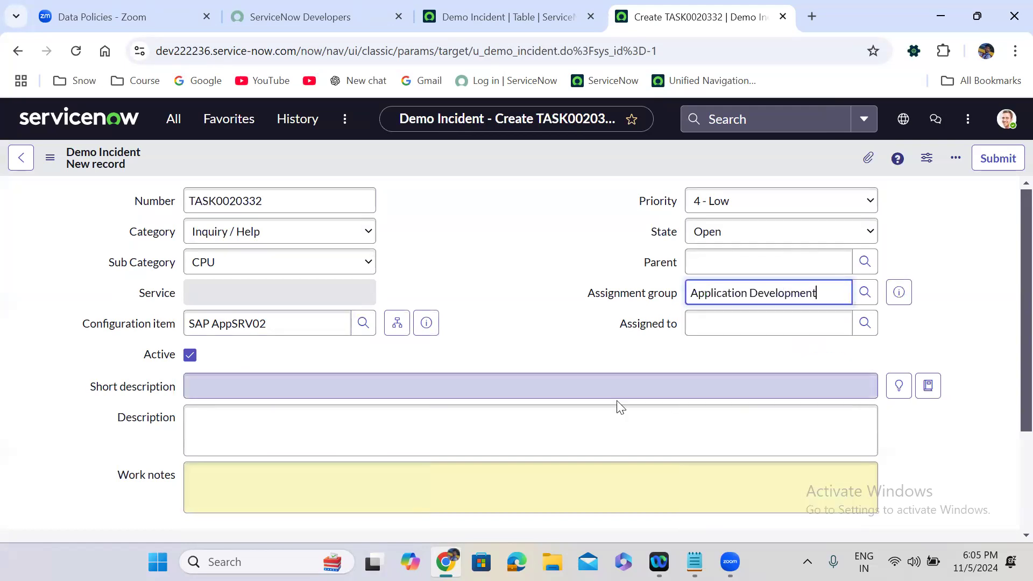
- Enter "Laptop is not working" as both the short description and the description, and submit the record
click(339, 387)
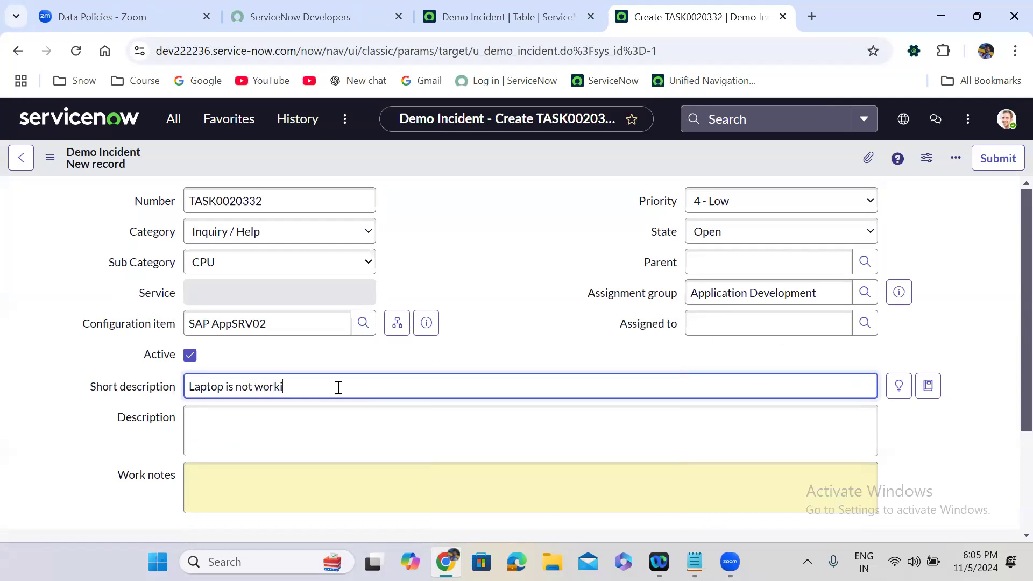
key(ctrl+a)
key(ctrl+c)
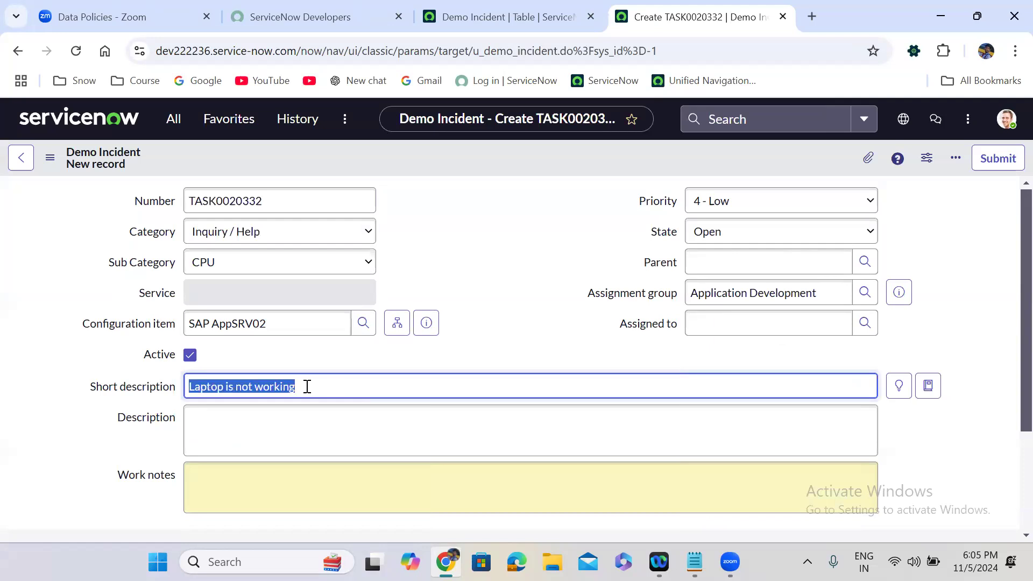
click(304, 416)
key(ctrl+v)
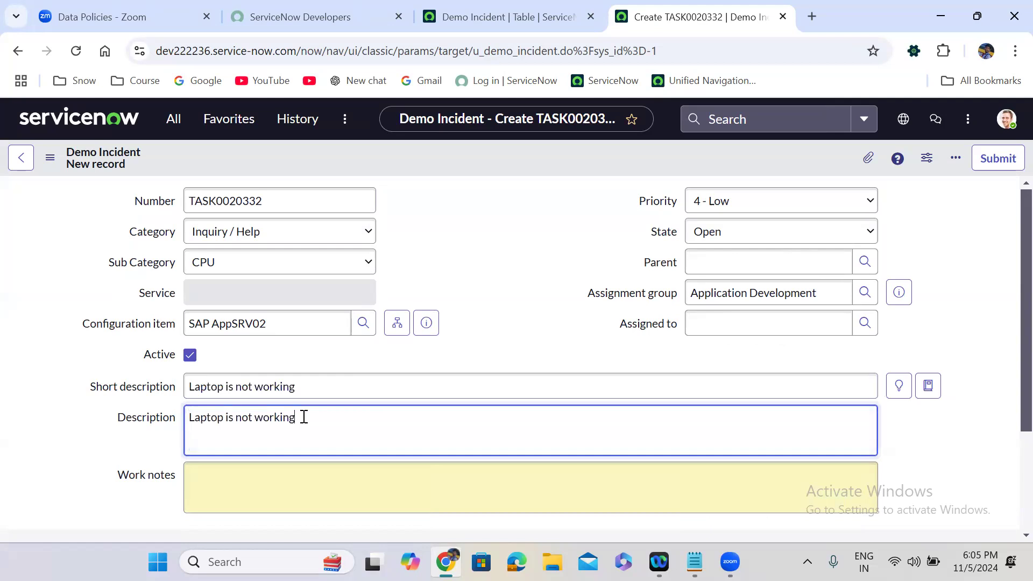
click(479, 219)
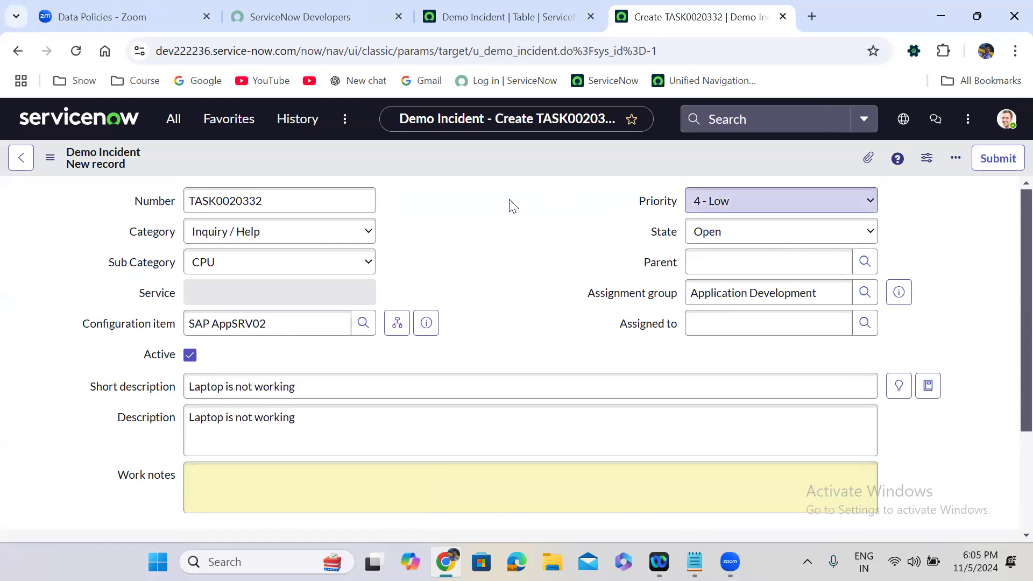
click(993, 160)
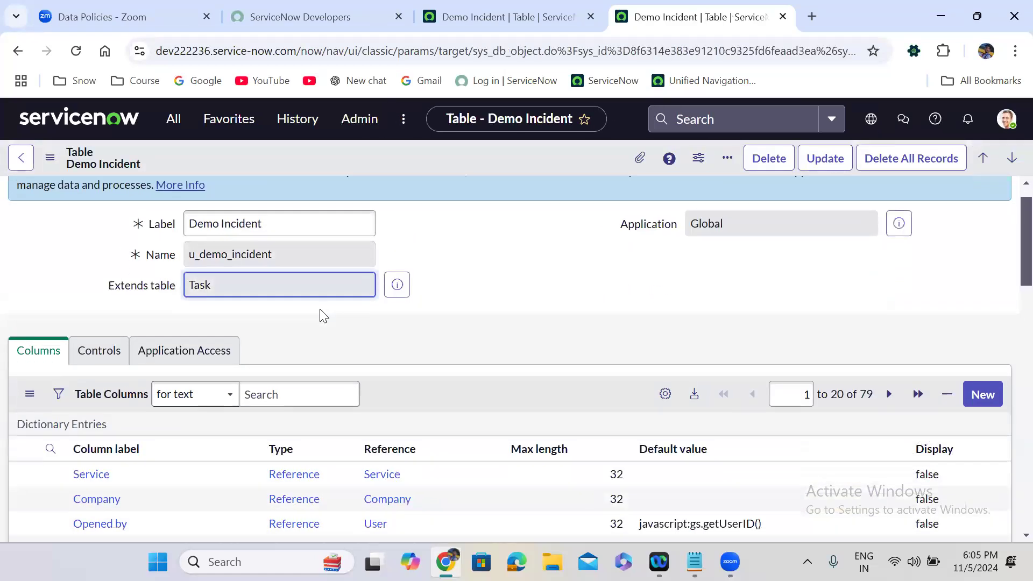
- Open the list of Demo Incident records from the table definition's related links
scroll(323, 315, down, 10)
scroll(320, 310, down, 8)
scroll(320, 310, up, 5)
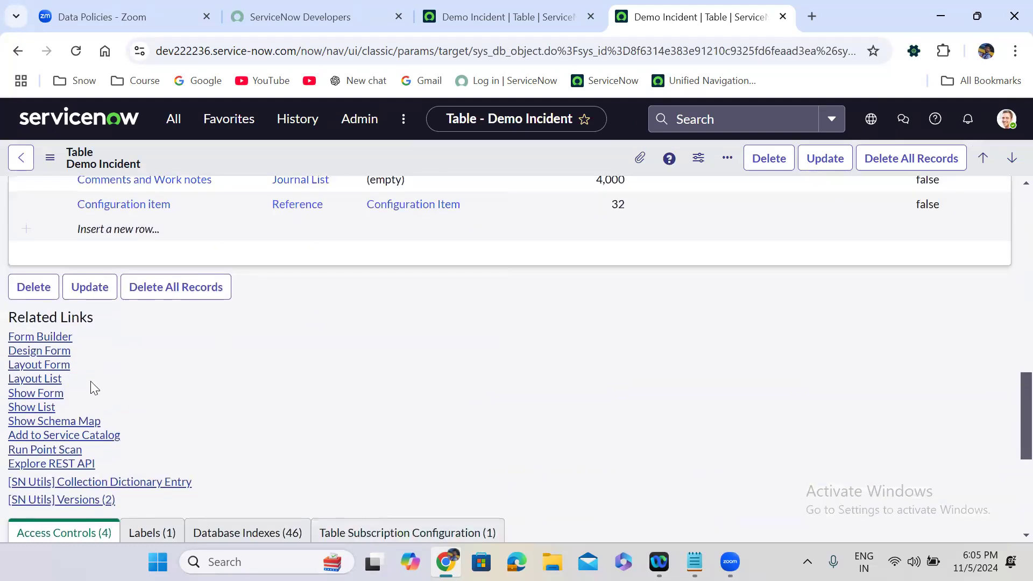
click(40, 409)
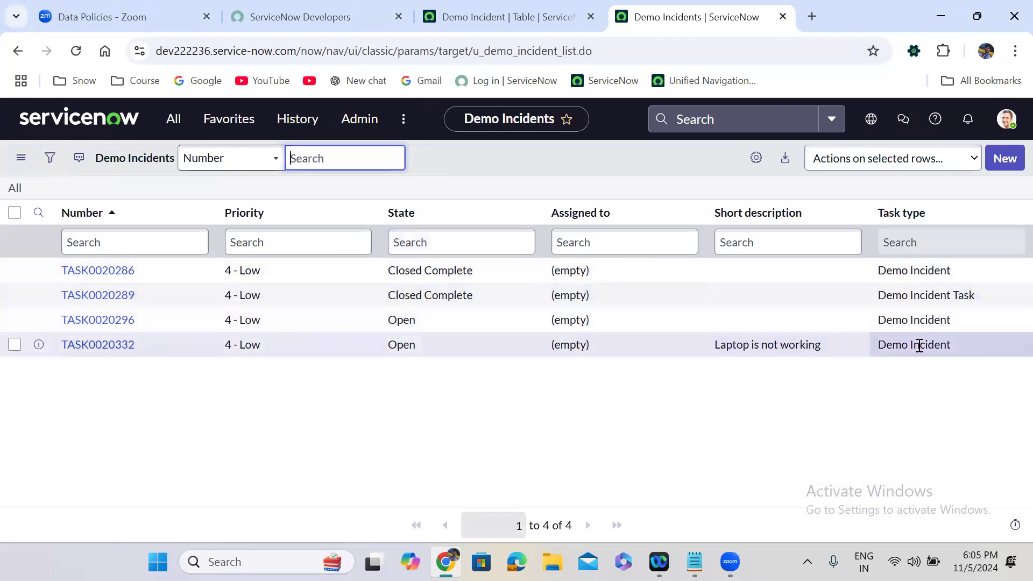
- Add the Created column to the Demo Incidents list after Task type
click(756, 158)
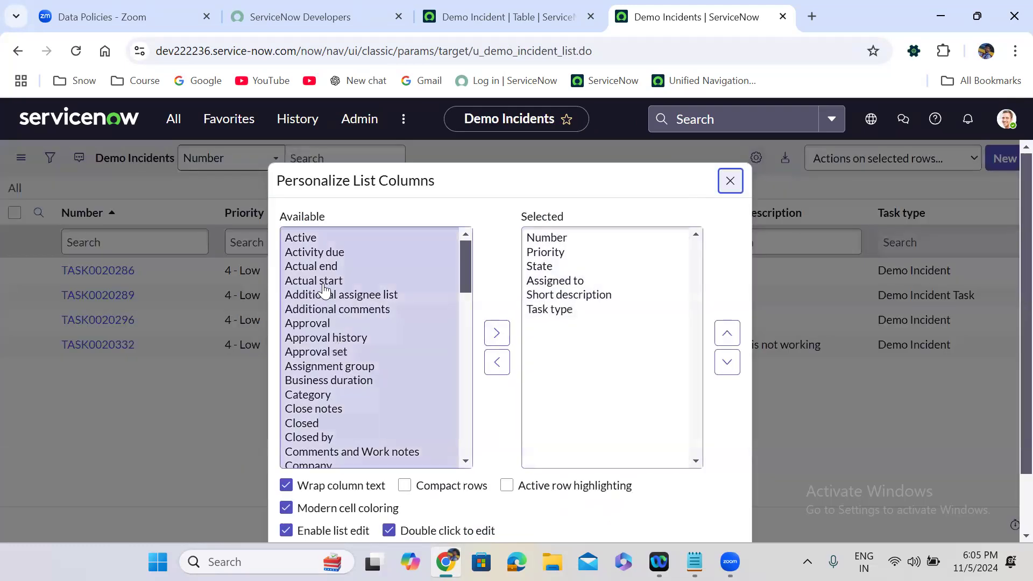
click(329, 399)
text(cr)
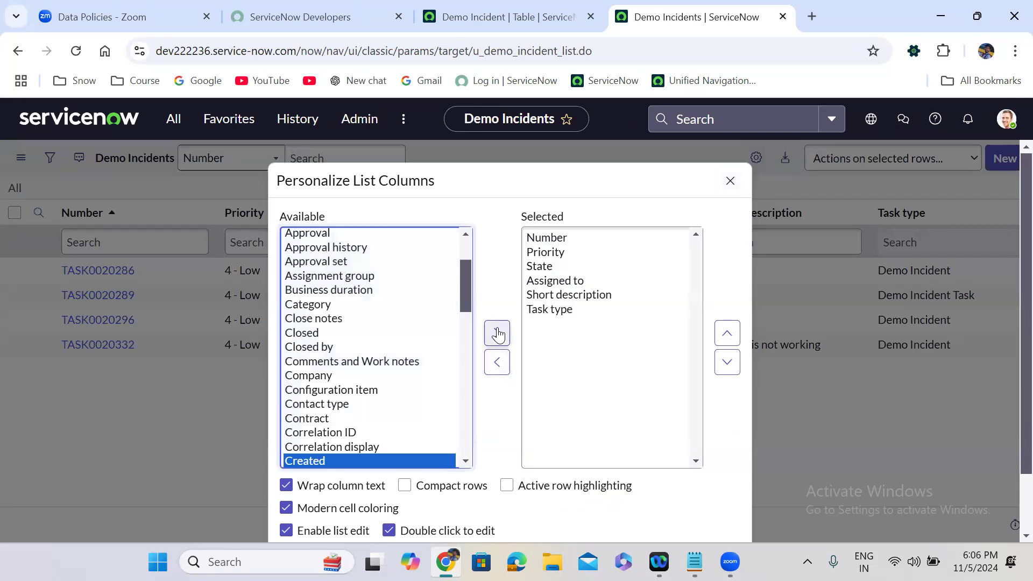
click(495, 332)
click(737, 440)
scroll(734, 438, down, 2)
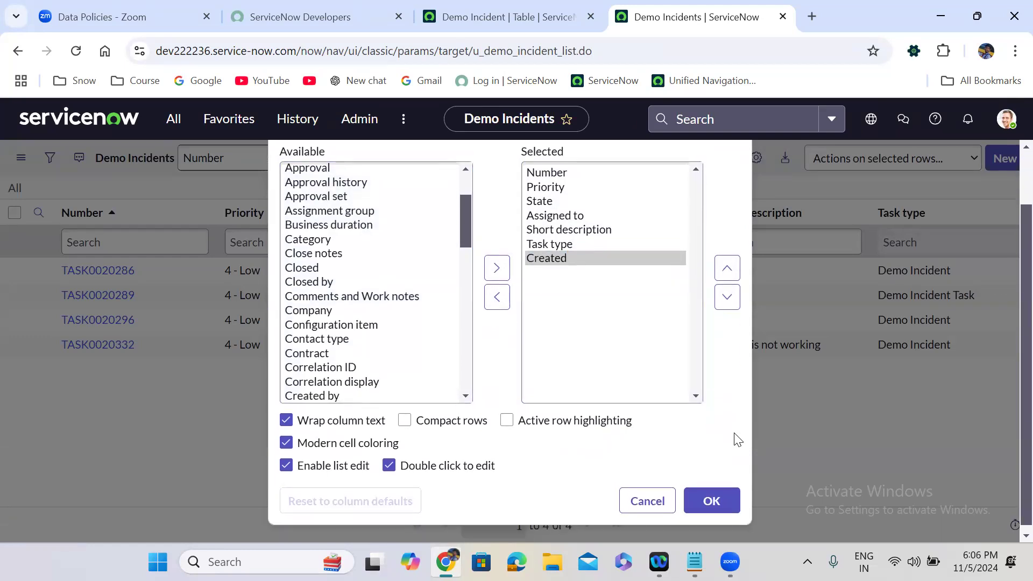
click(720, 493)
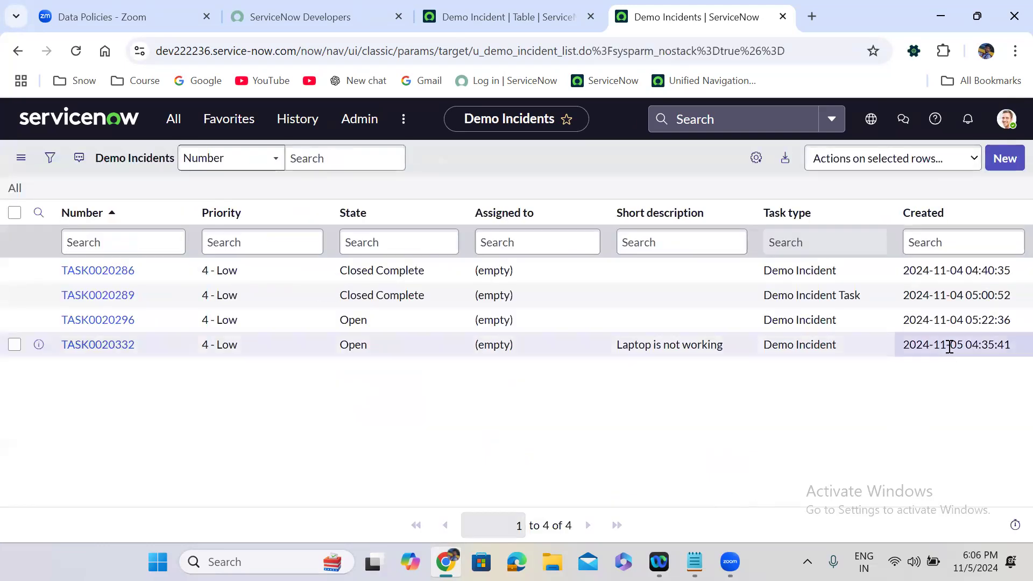
- Check the records' creation dates and the table definition, and duplicate the Demo Incidents list in another browser tab
mouse_move(949, 346)
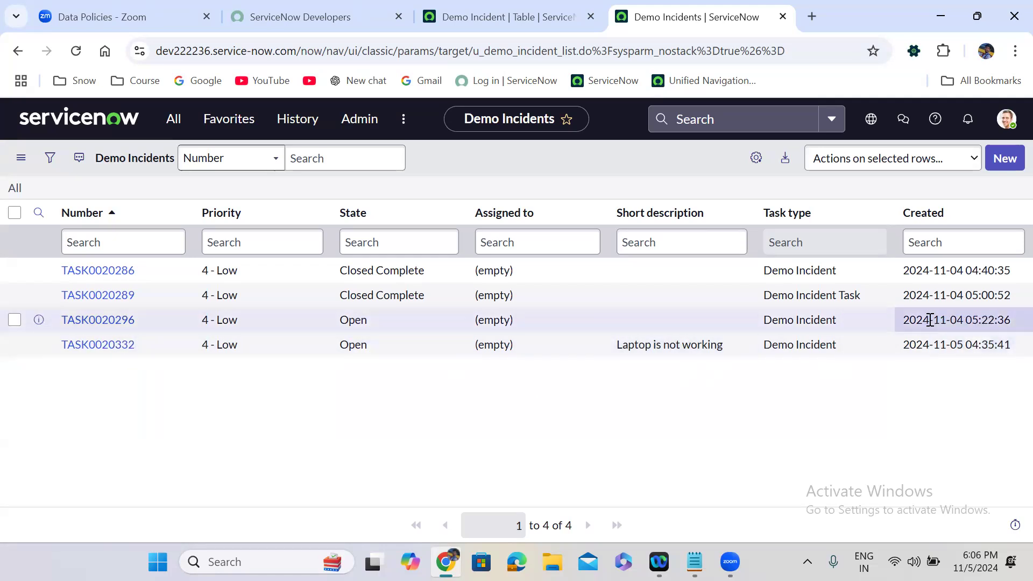
mouse_move(929, 320)
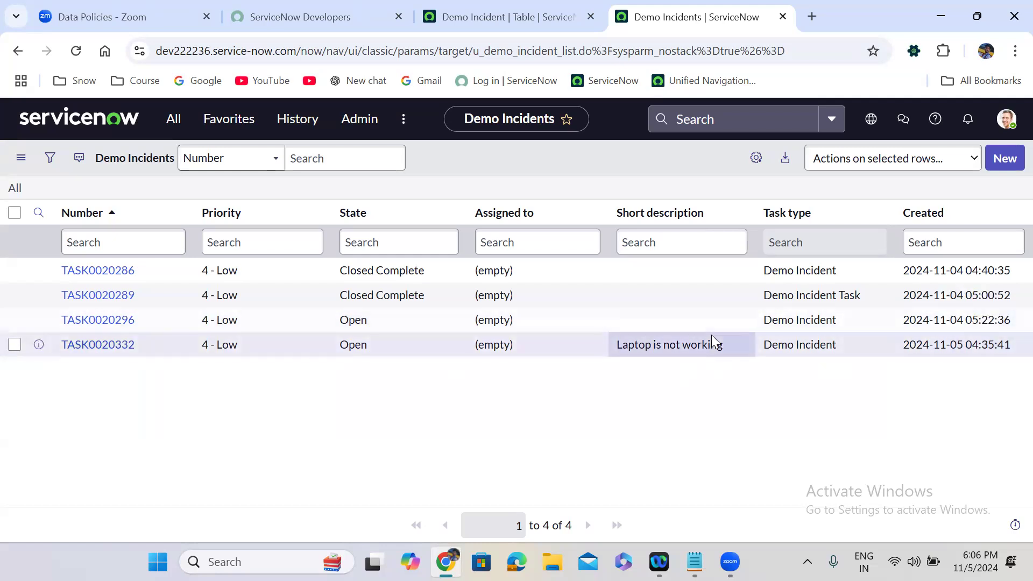
click(508, 17)
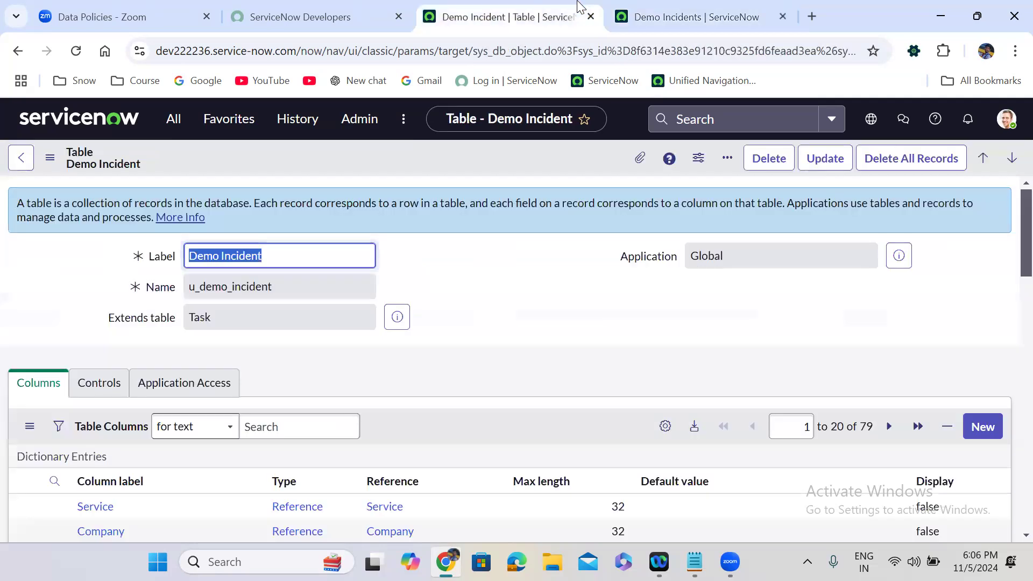
click(684, 12)
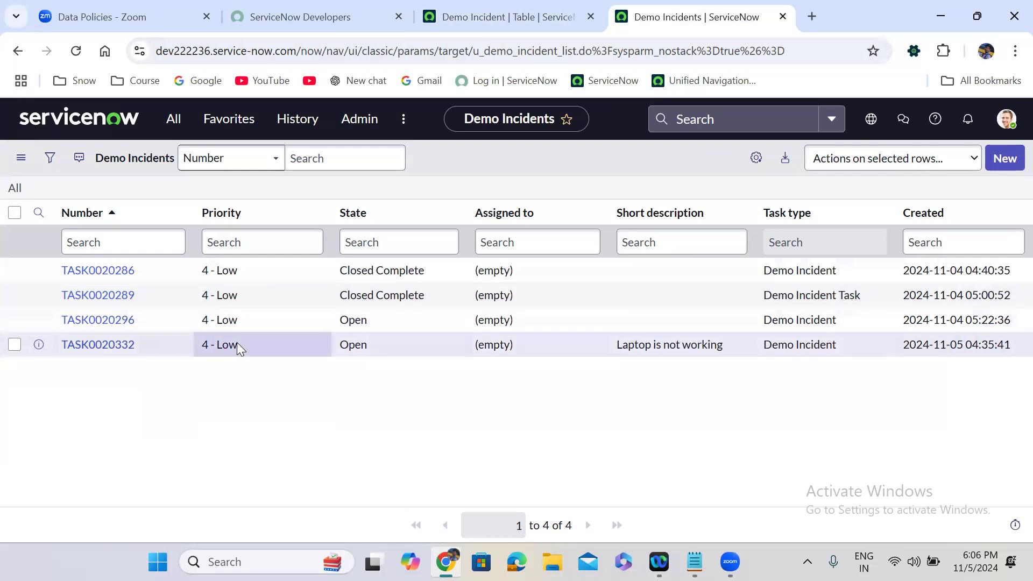
right_click(672, 7)
click(732, 148)
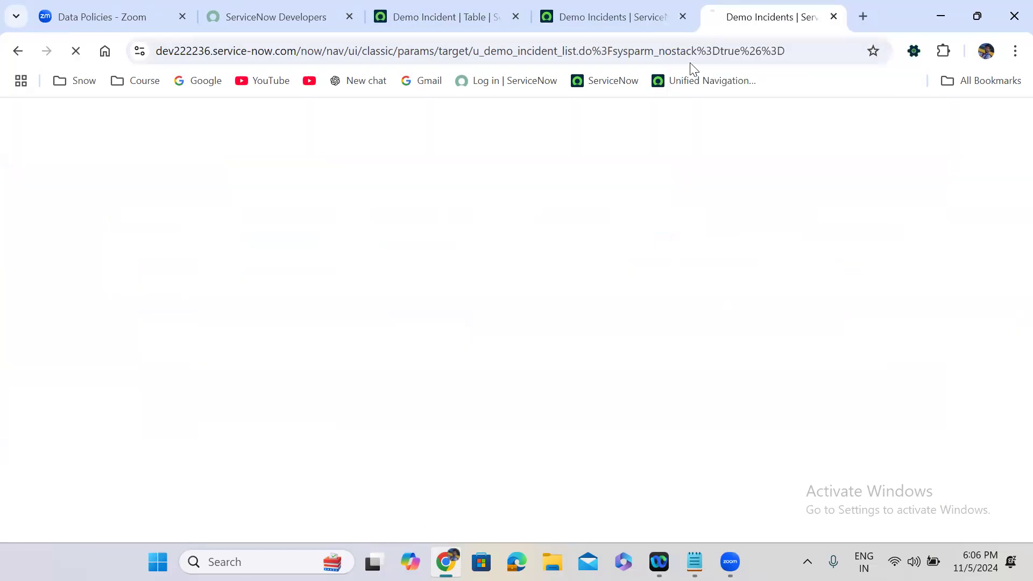
- Start a new Demo Incident record with category Inquiry / Help and sub category Antivirus
click(628, 8)
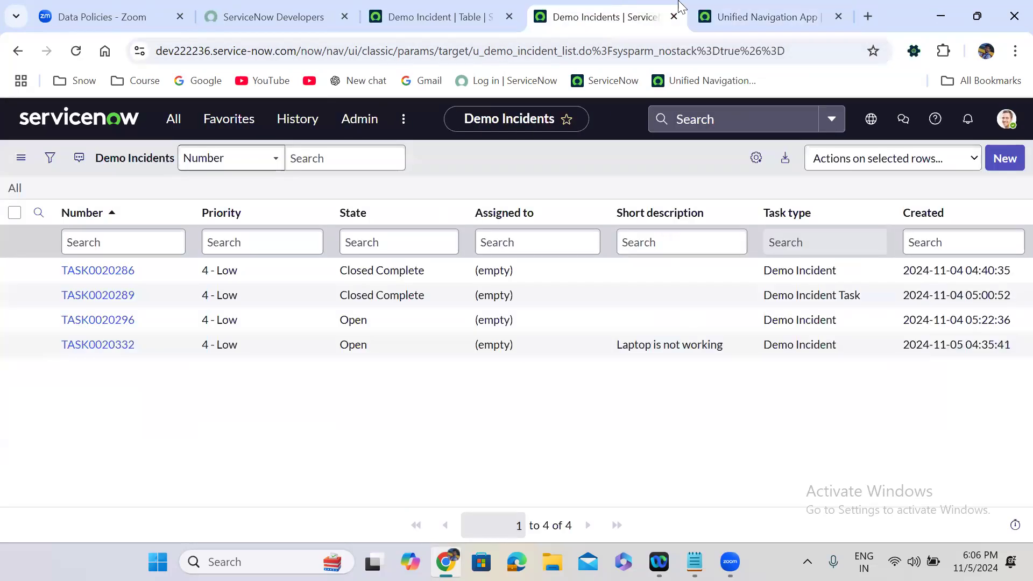
click(779, 7)
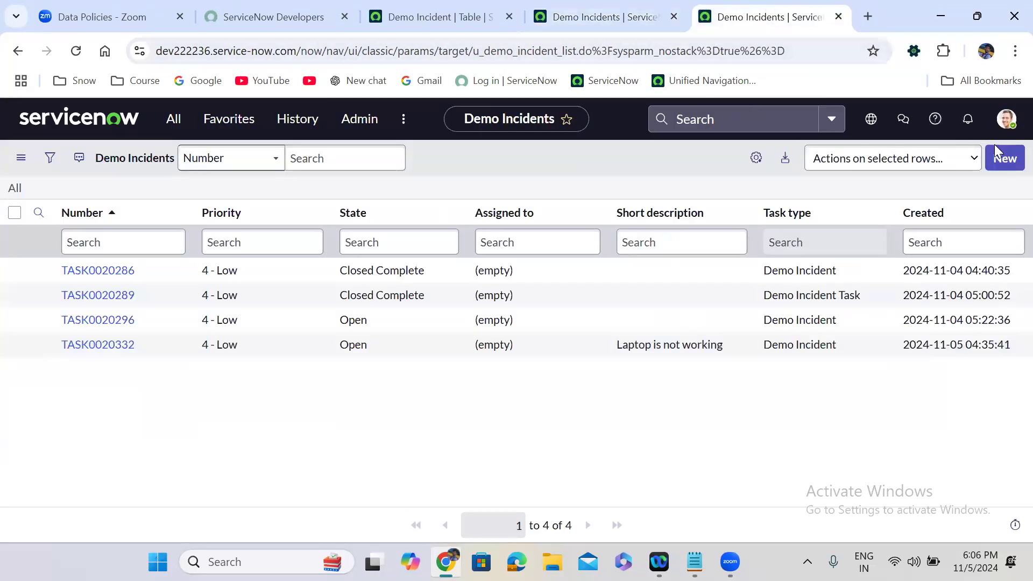
click(1004, 158)
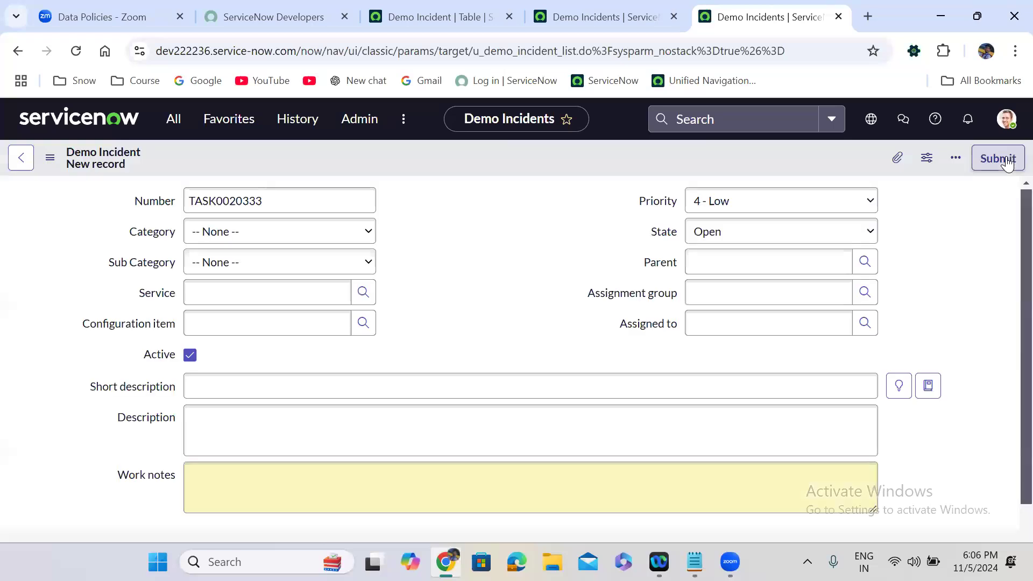
click(199, 242)
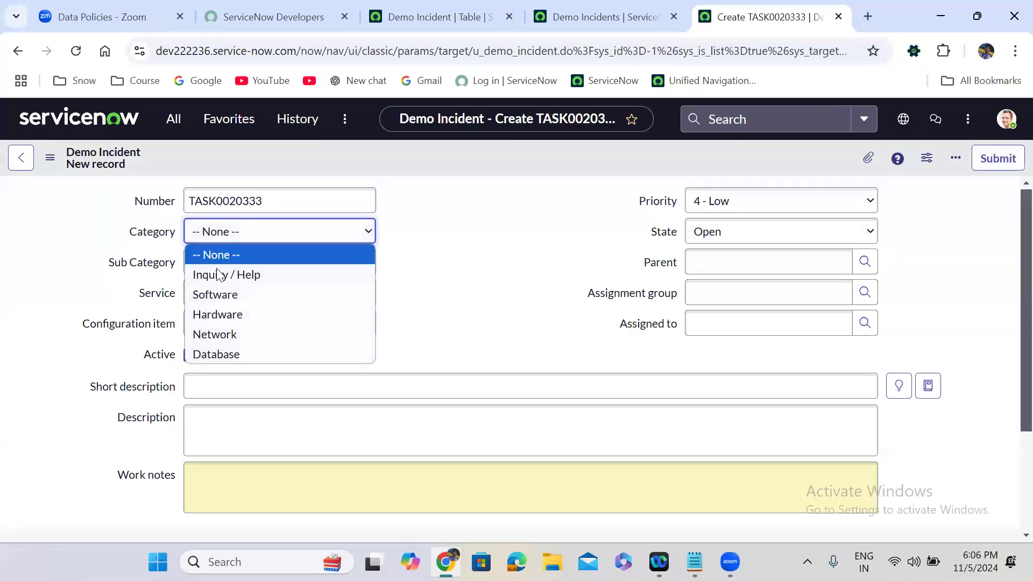
click(220, 277)
click(223, 260)
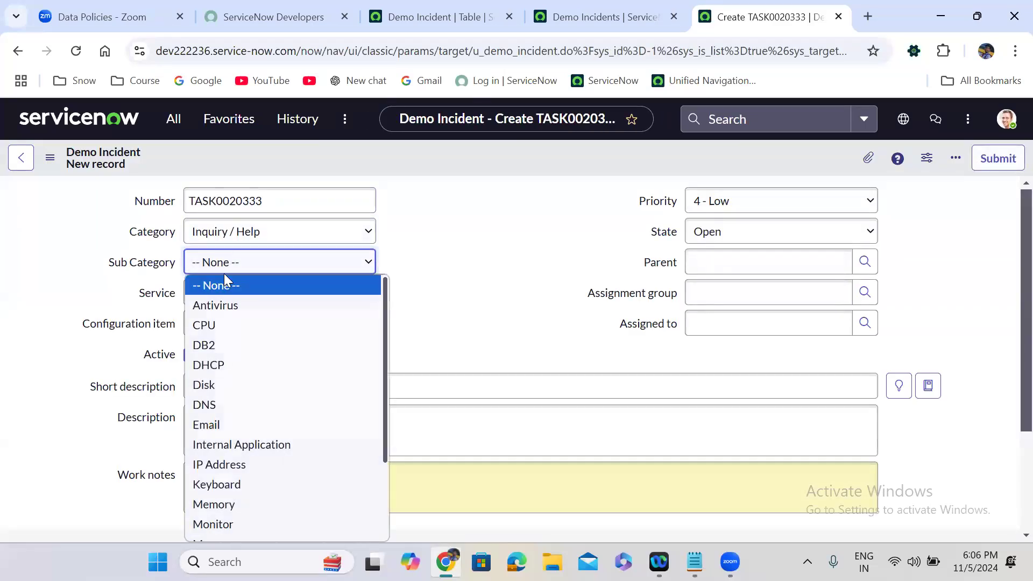
click(229, 302)
- Enter "Desktop is not working" as both the short description and the description of the new record
click(258, 386)
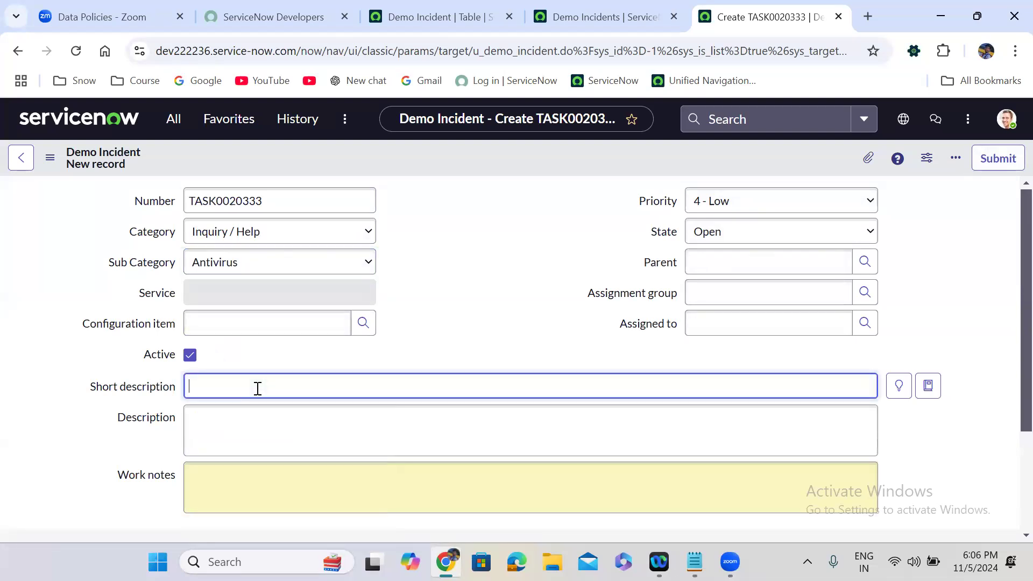
text(Desktop is not working)
key(ctrl+a)
key(ctrl+c)
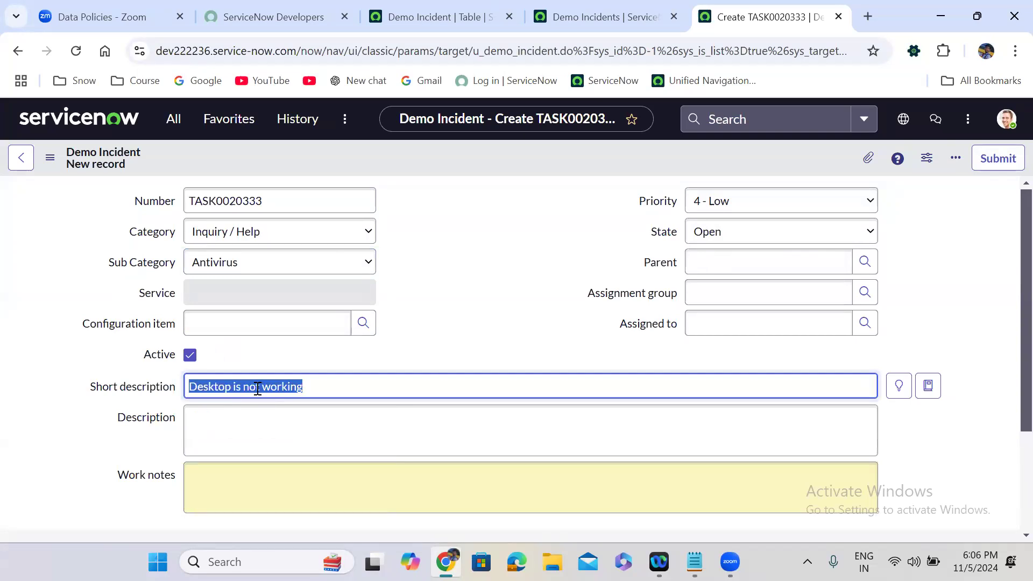
click(269, 440)
key(ctrl+v)
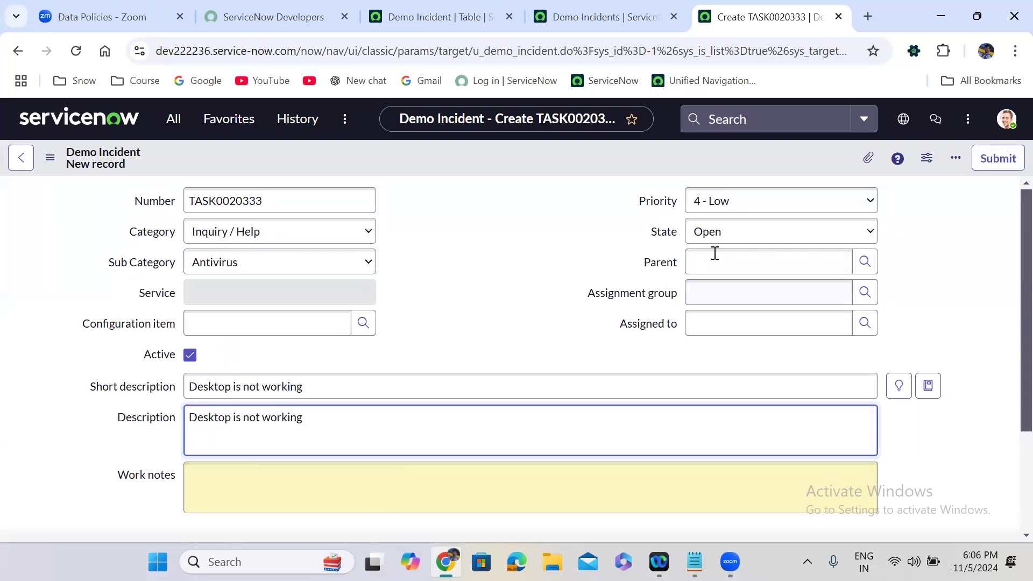
- Set the record's state to Closed Complete and its assignment group to Application Development
click(721, 235)
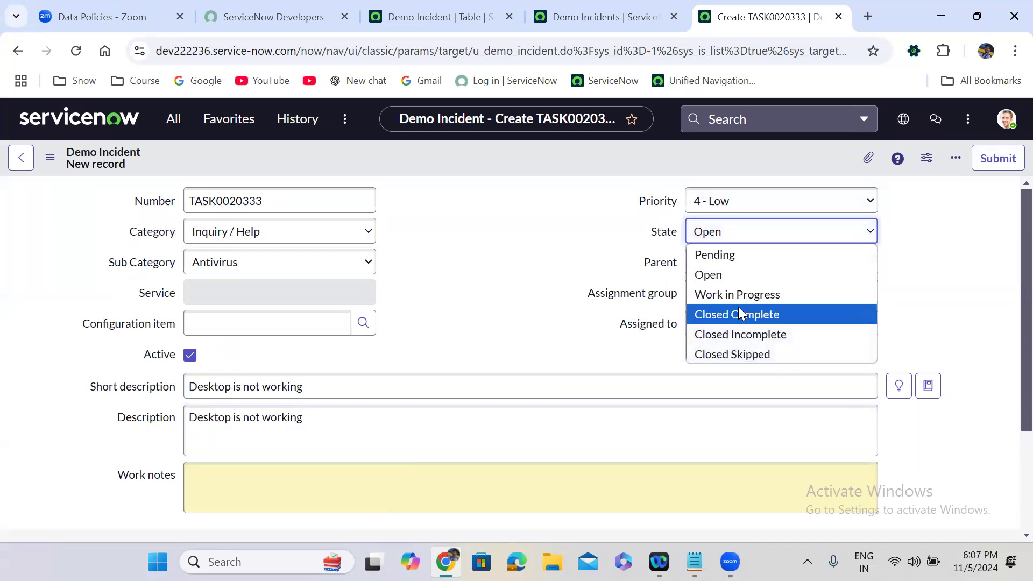
click(740, 313)
click(719, 288)
text(*)
click(737, 330)
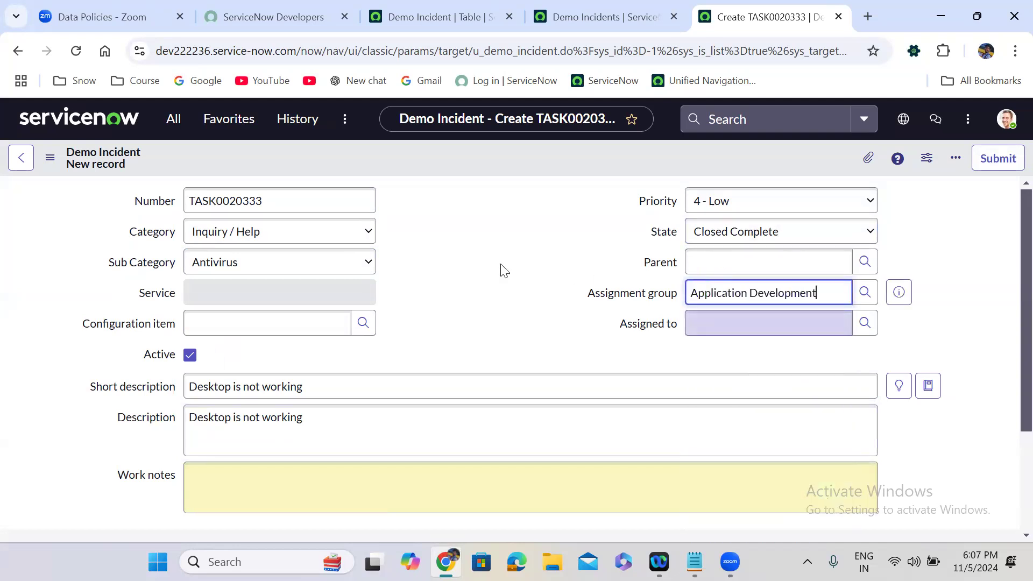
click(458, 263)
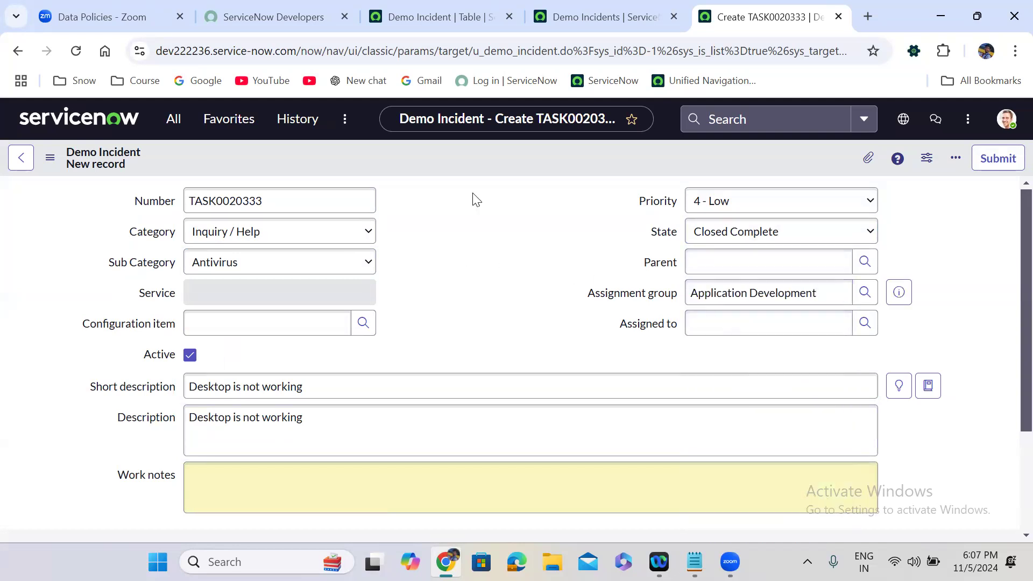
- Save the record without leaving its form, and refresh the Demo Incidents list in the other browser tab to show all records
right_click(455, 156)
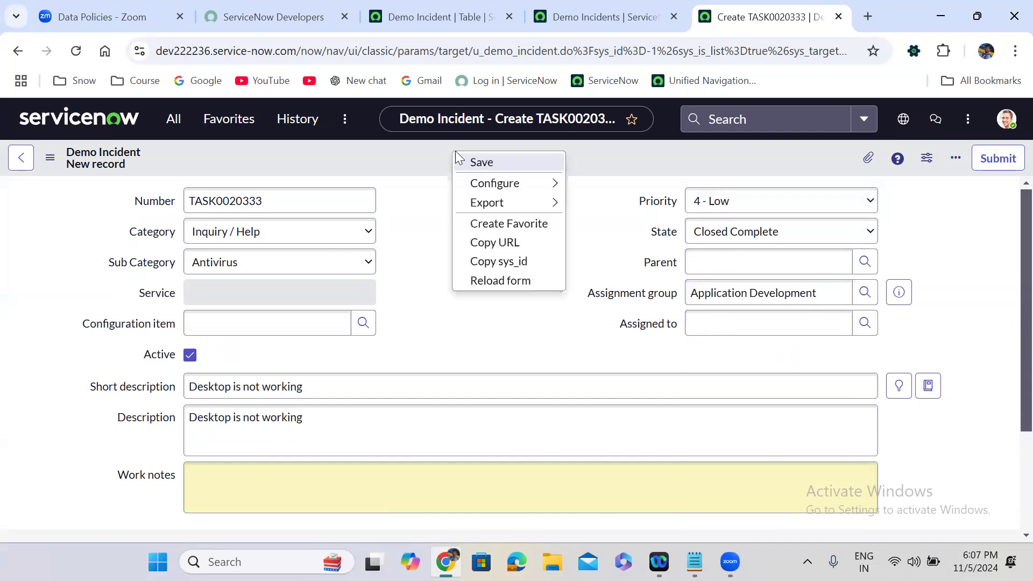
click(482, 163)
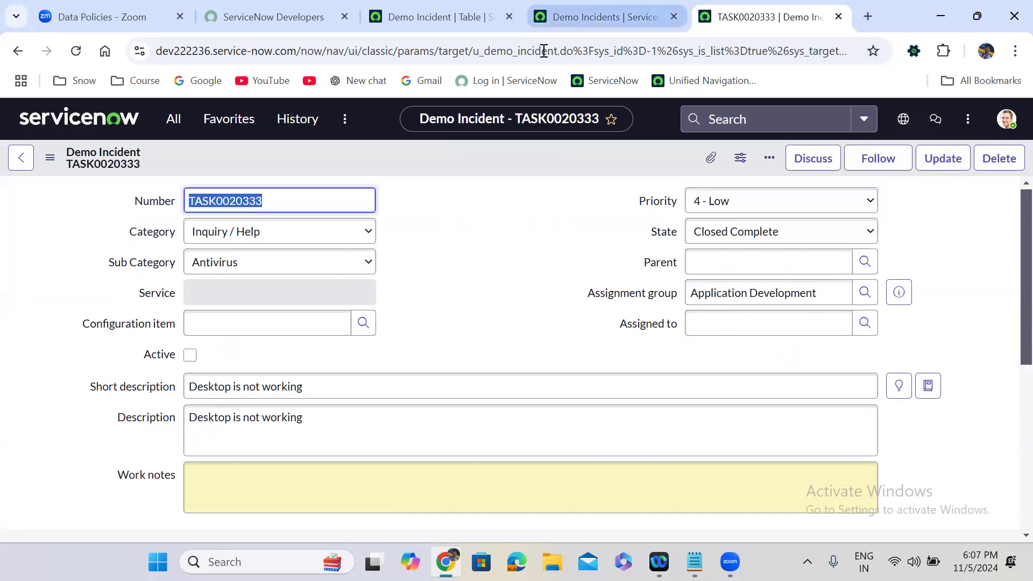
click(605, 8)
click(15, 188)
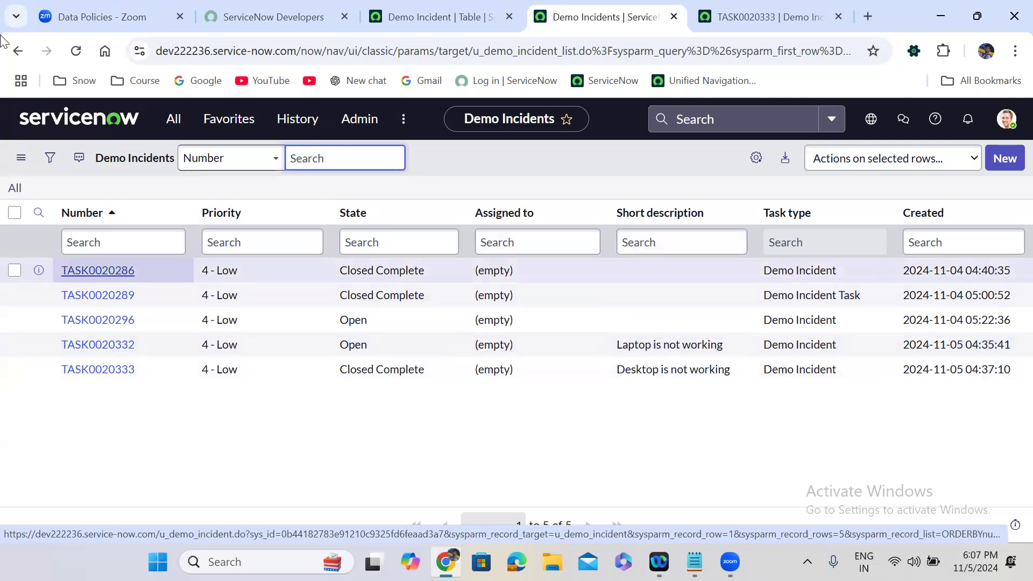
- Review the database diagram on the Zoom whiteboard and the Demo Incidents list, and return to the background script page
click(94, 16)
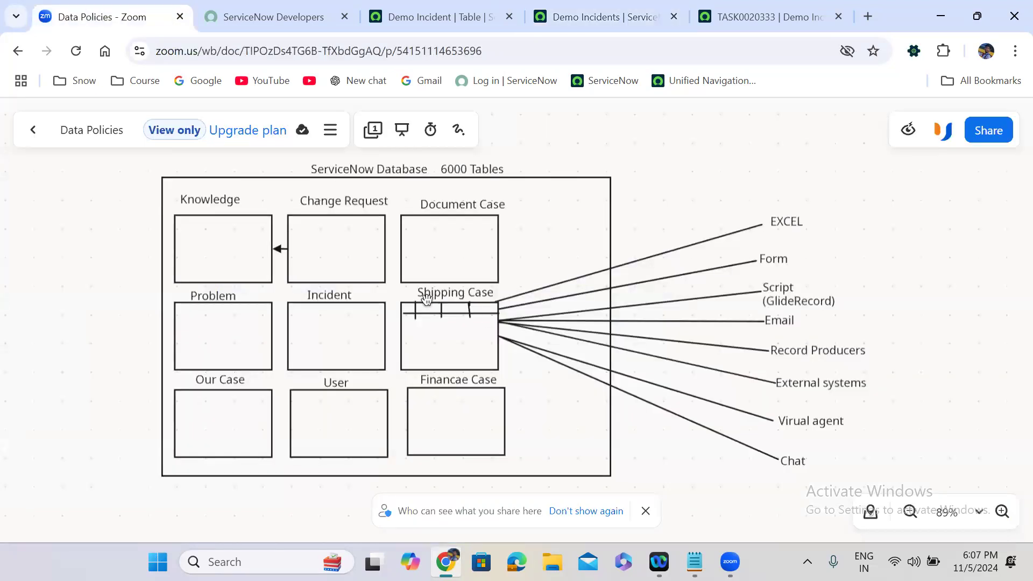
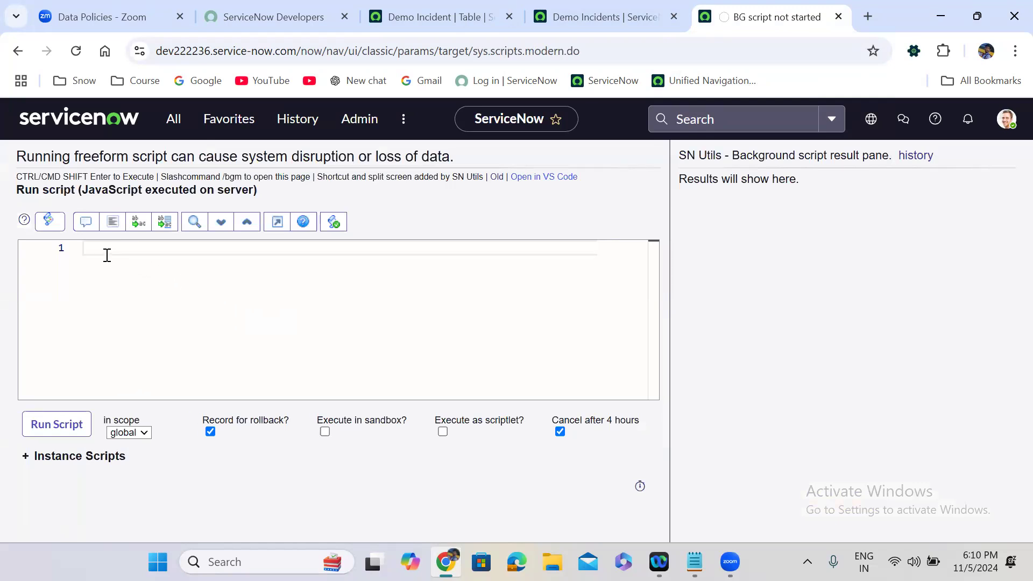
click(628, 15)
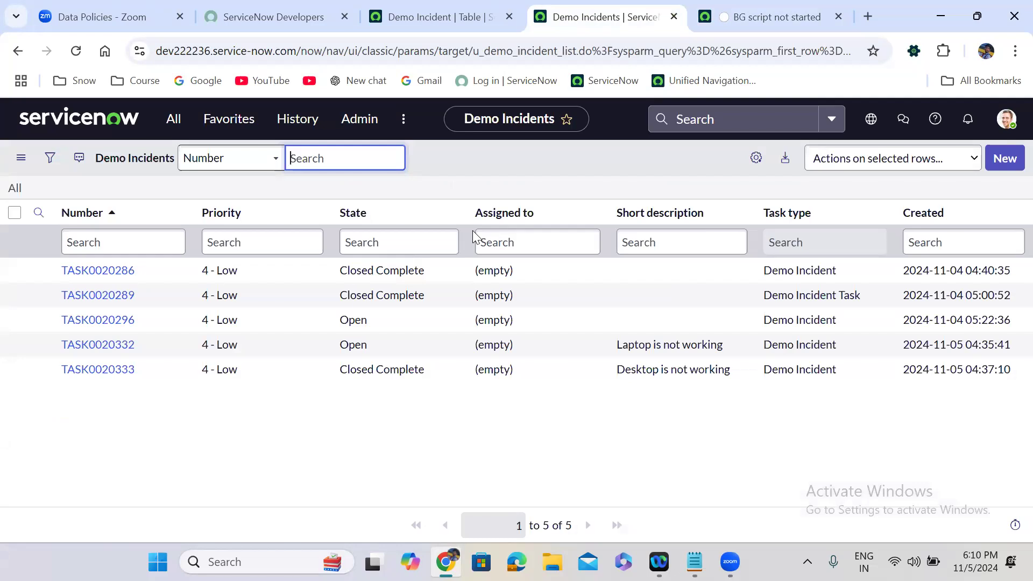
click(734, 30)
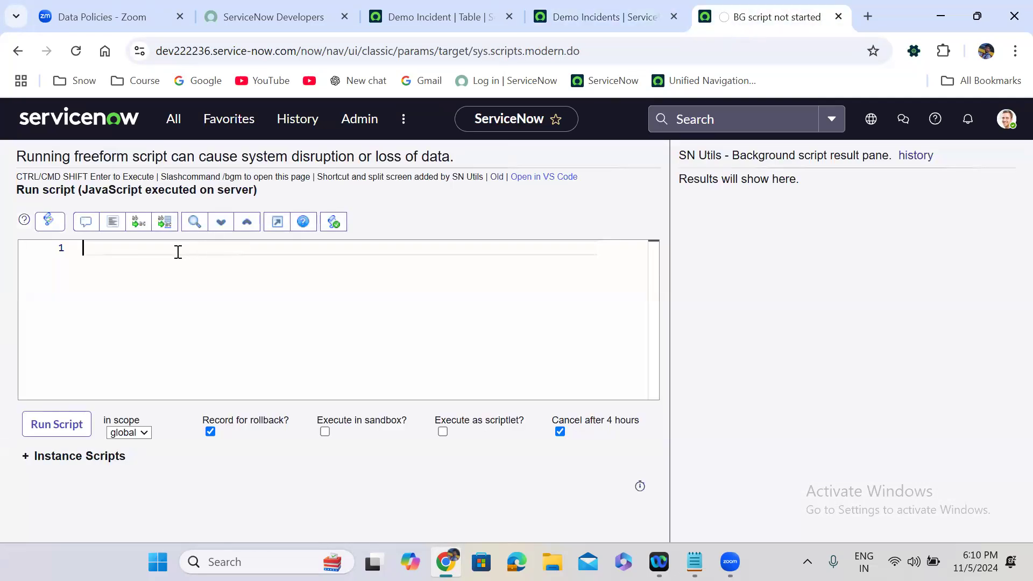
- Write the script's first line, var gr = new GlideRecord('u_demo_incident');, to target the Demo Incident table
text(var gr = n)
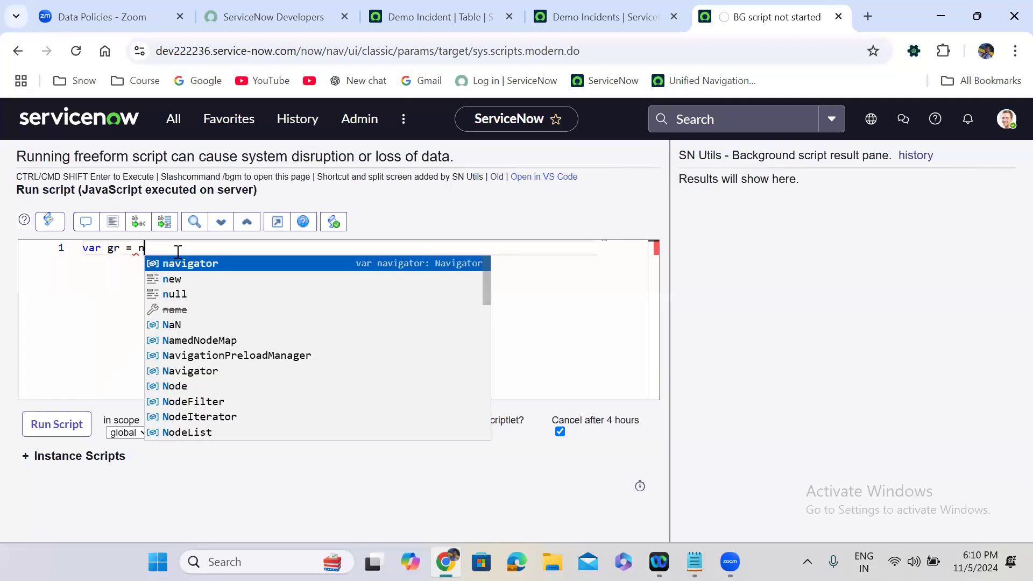
text(ew GlideReco)
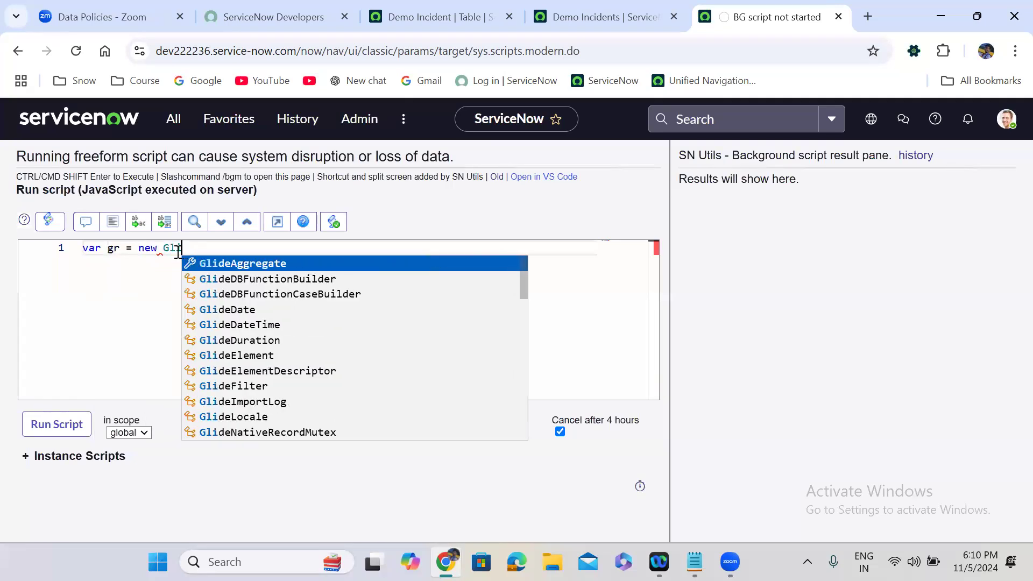
text(rd)
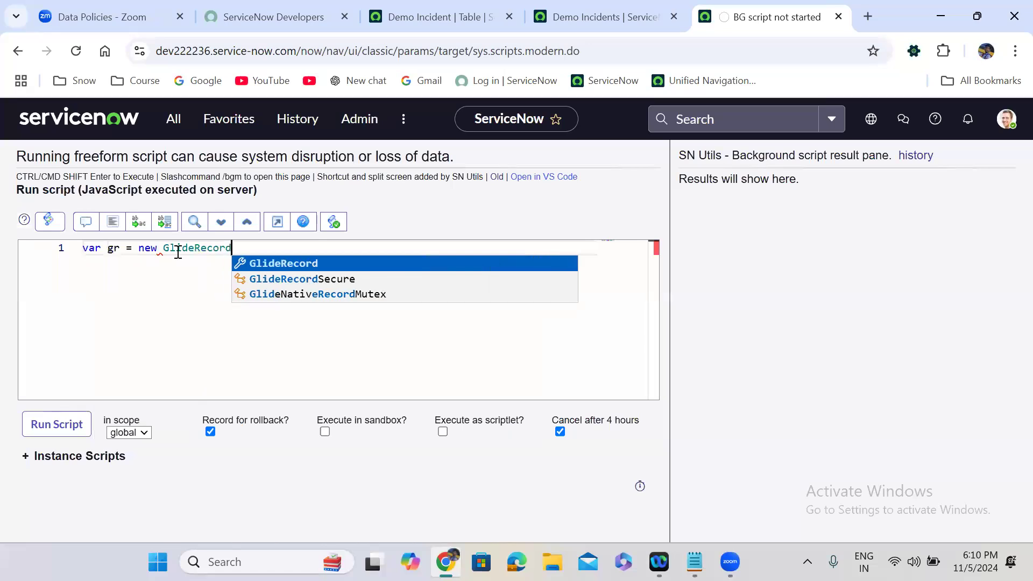
key(Return)
text(;'u_)
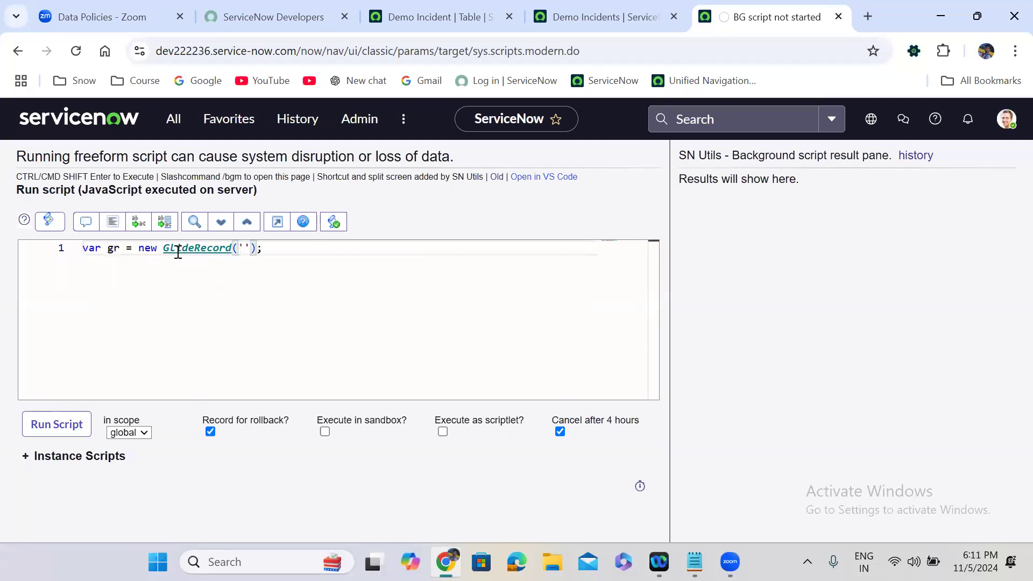
text(demo_)
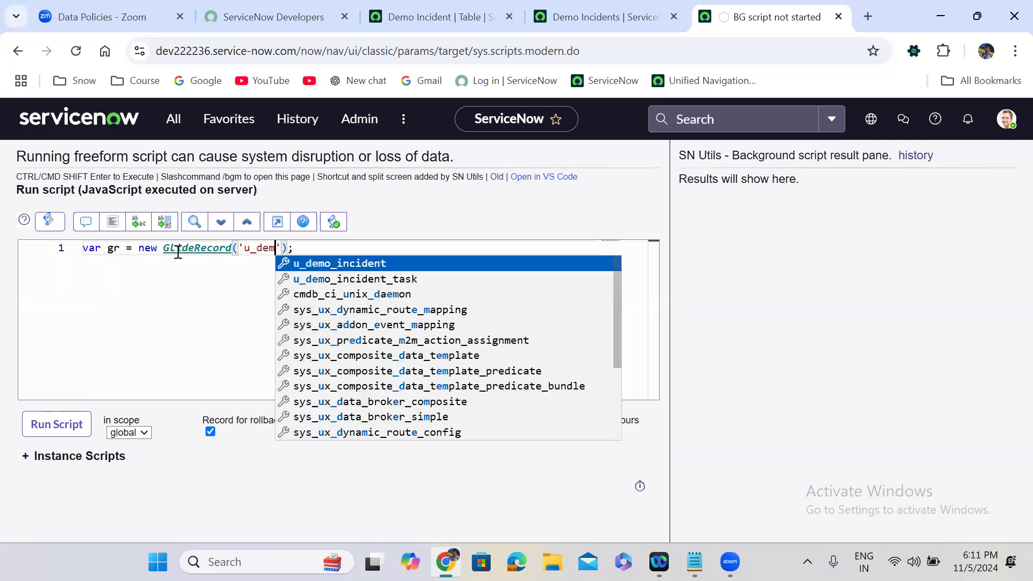
text(inciden)
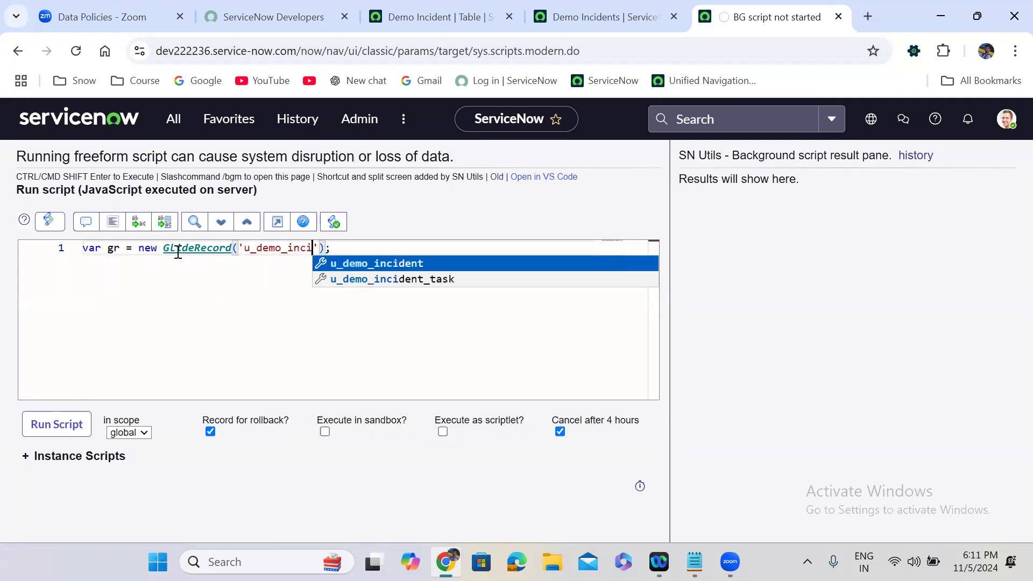
text(t)
key(Escape)
key(End)
- Add the line gr.initialize(); below the GlideRecord declaration
key(Return)
text(gr)
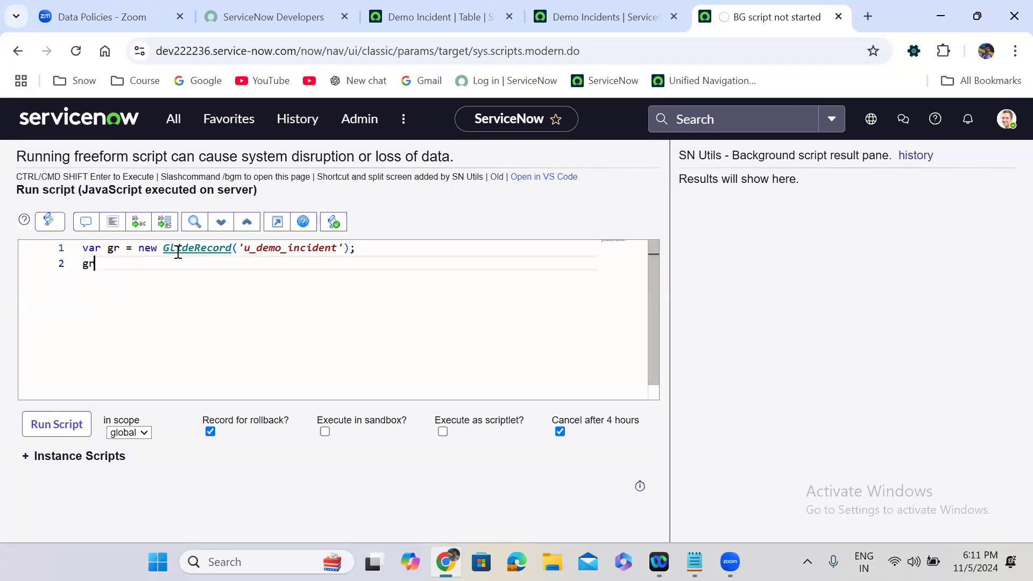
text(.initialize)
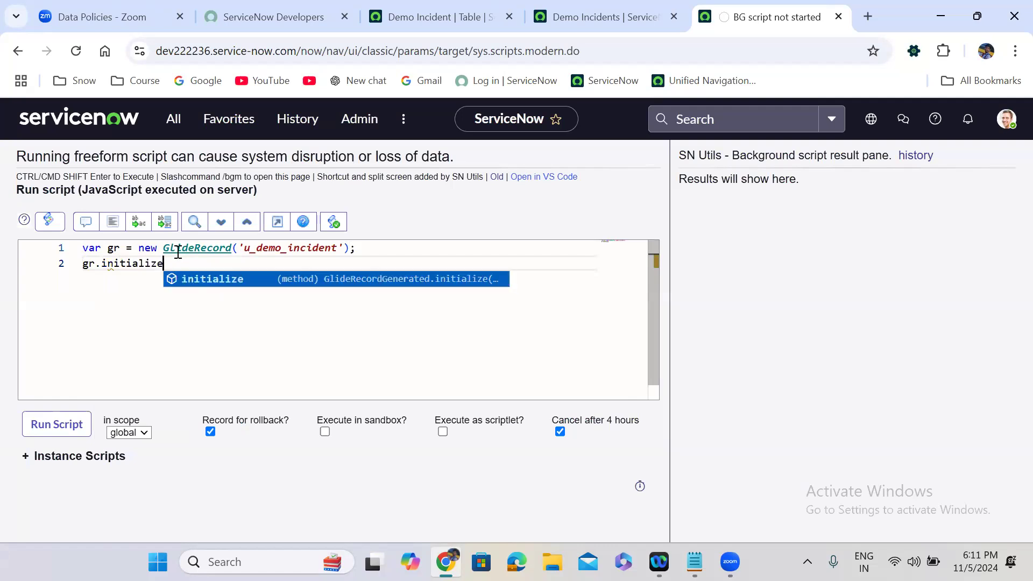
key(Return)
text(;)
- Add a template line gr.setValue('',); with an empty field name and no value
key(Return)
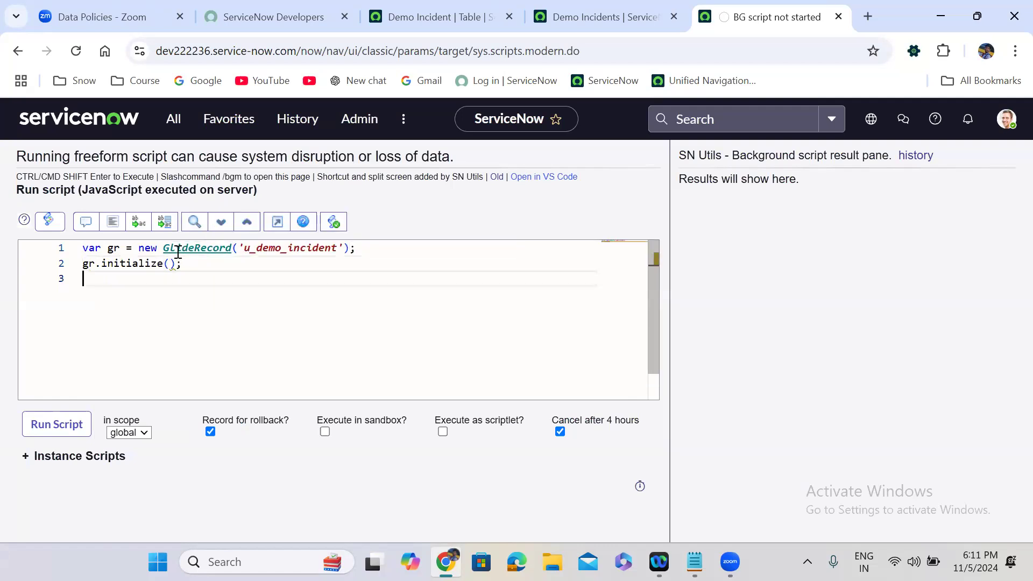
text(gr.setVa)
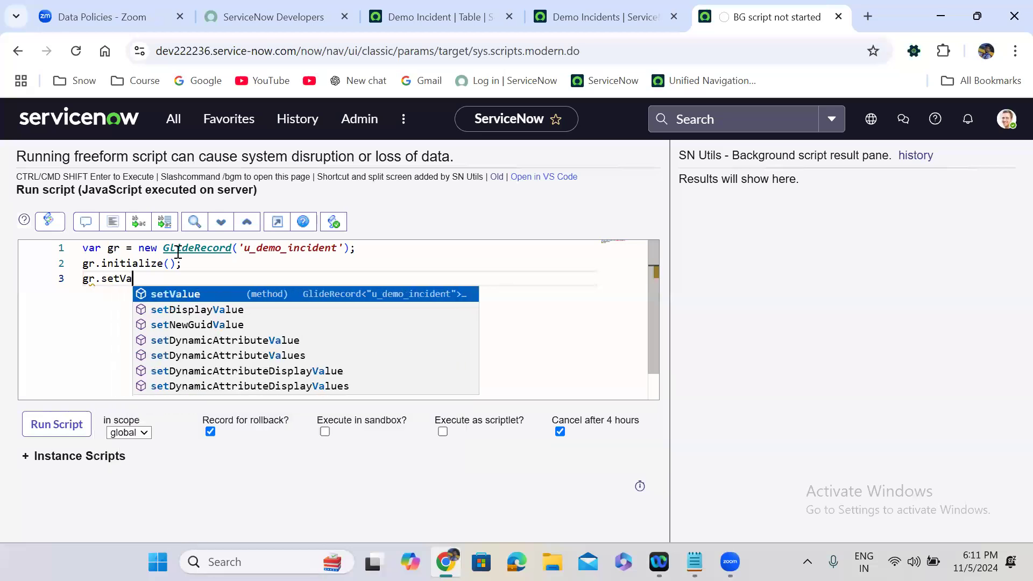
key(Return)
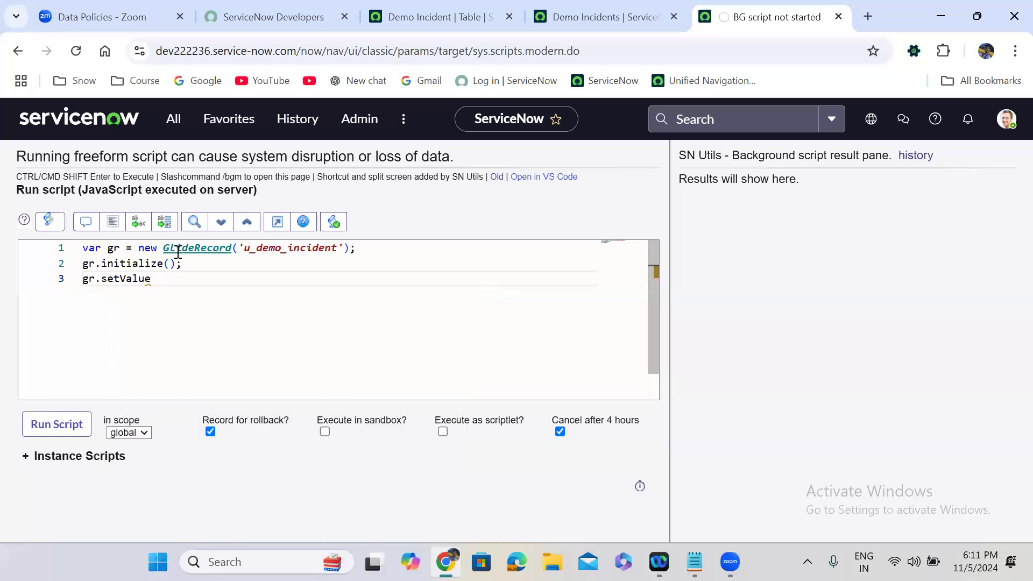
text(();)
text('',);)
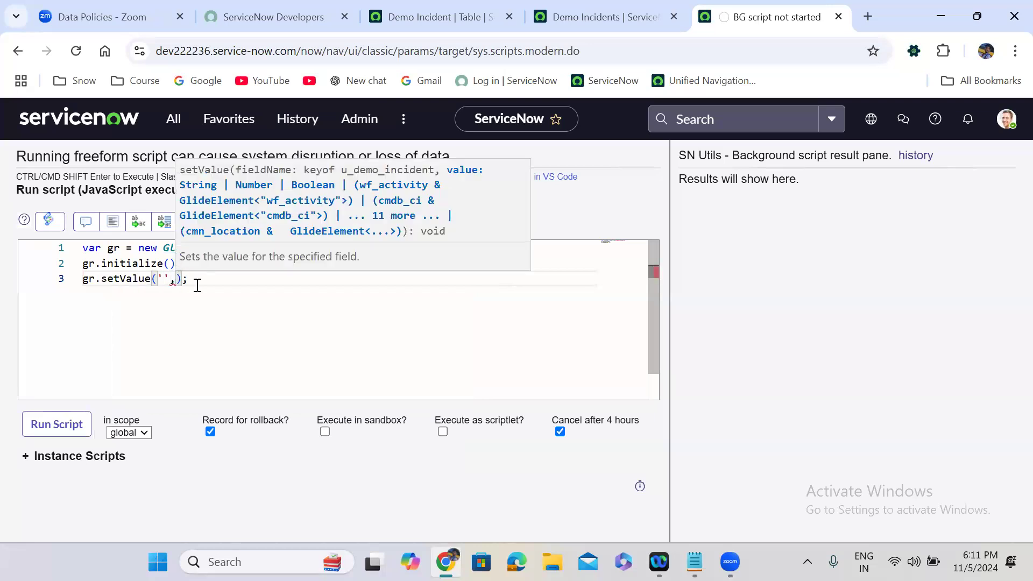
- Copy the empty gr.setValue line and paste it five times below, one copy per line
drag(197, 285, 83, 290)
key(ctrl+c)
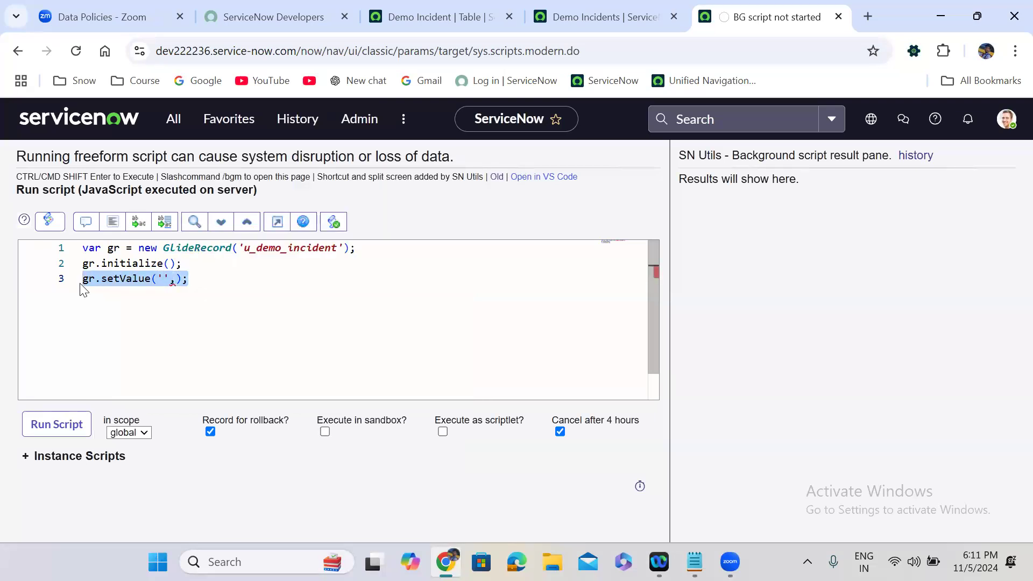
click(198, 282)
key(Return)
key(ctrl+v)
key(Return)
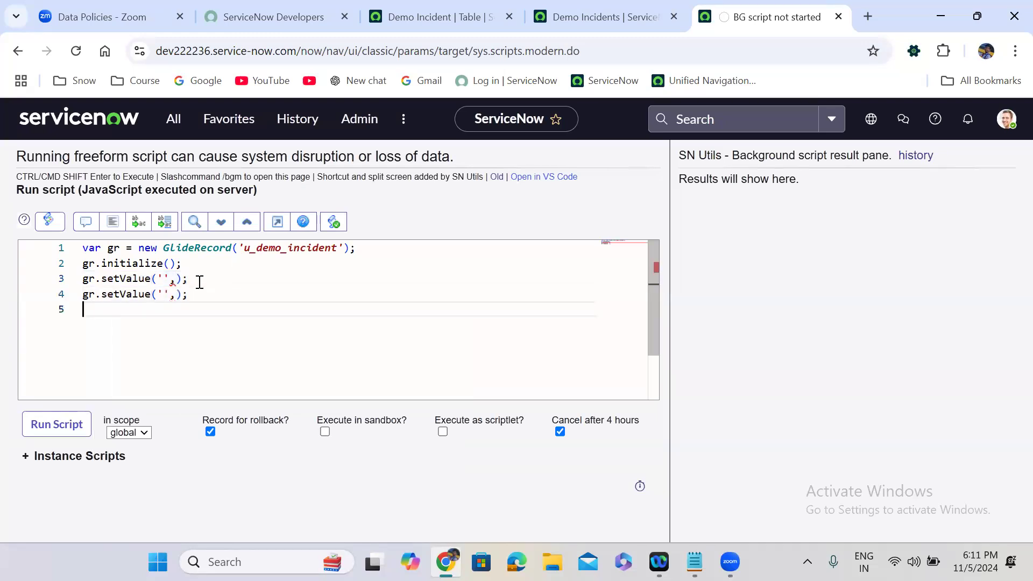
key(ctrl+v)
key(Return)
key(ctrl+v)
key(Return)
key(ctrl+v)
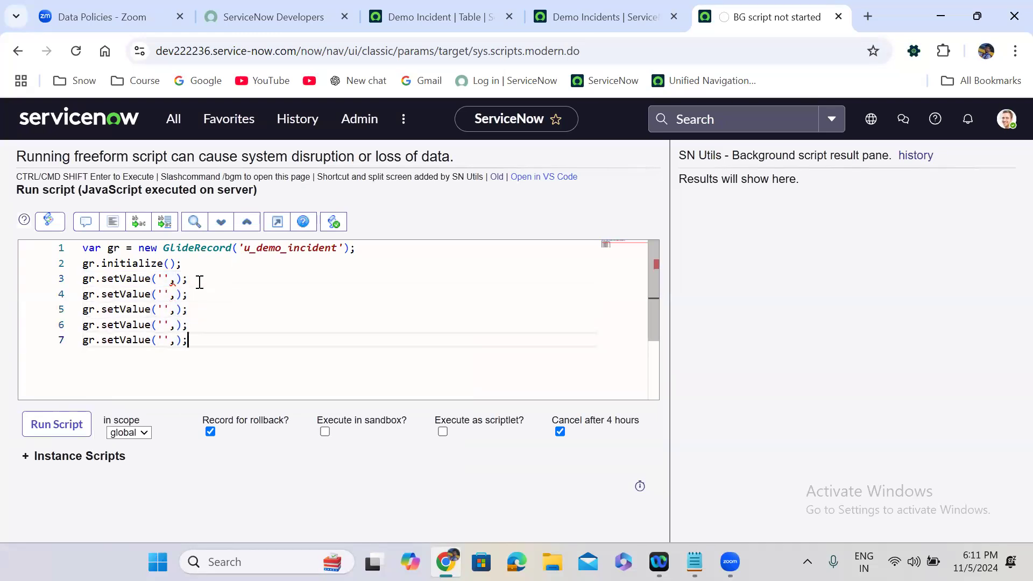
key(Return)
key(ctrl+v)
- Add a gr.insert() call on a new line below the six gr.setValue lines
key(Return)
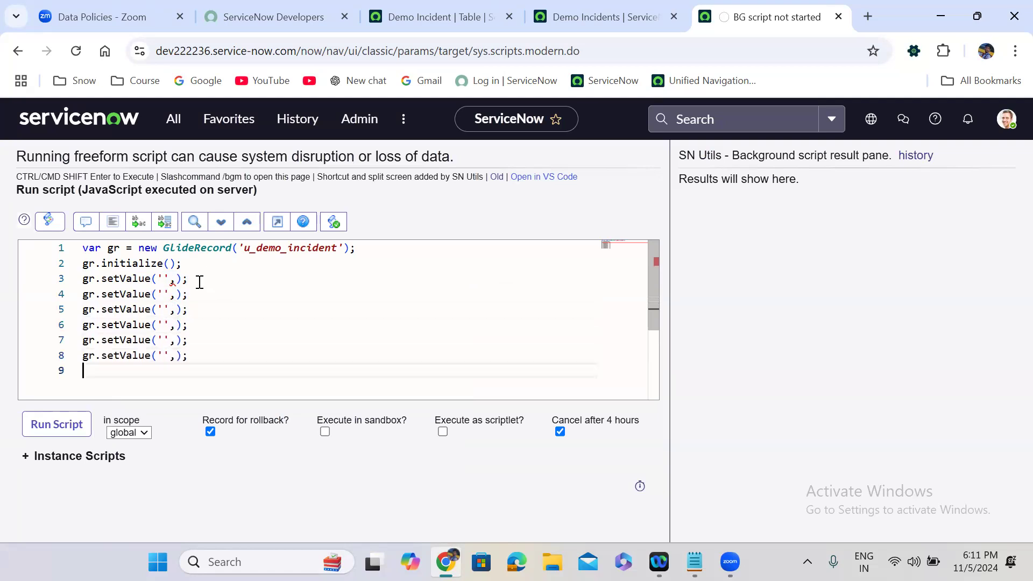
text(gr.insert)
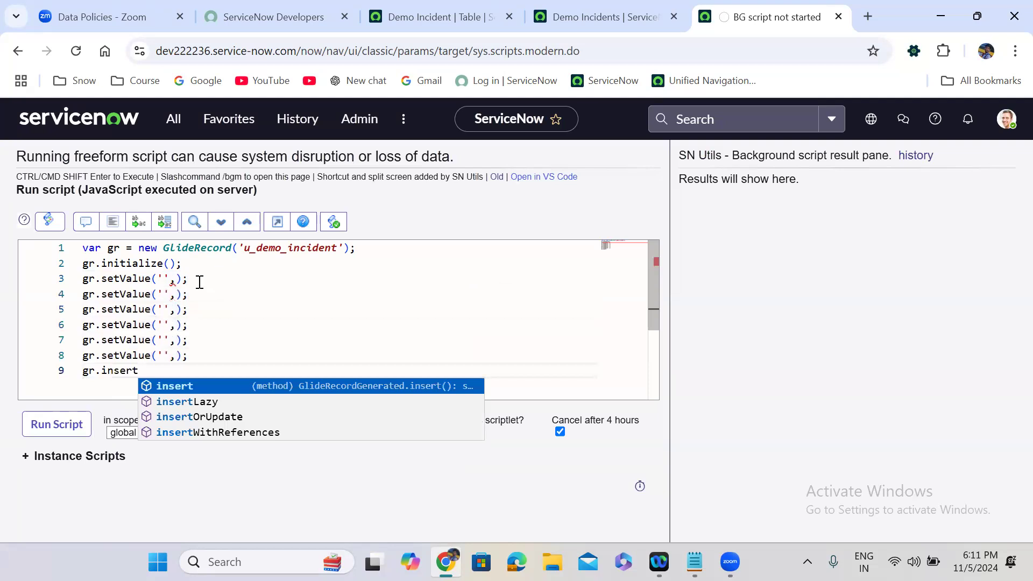
key(Return)
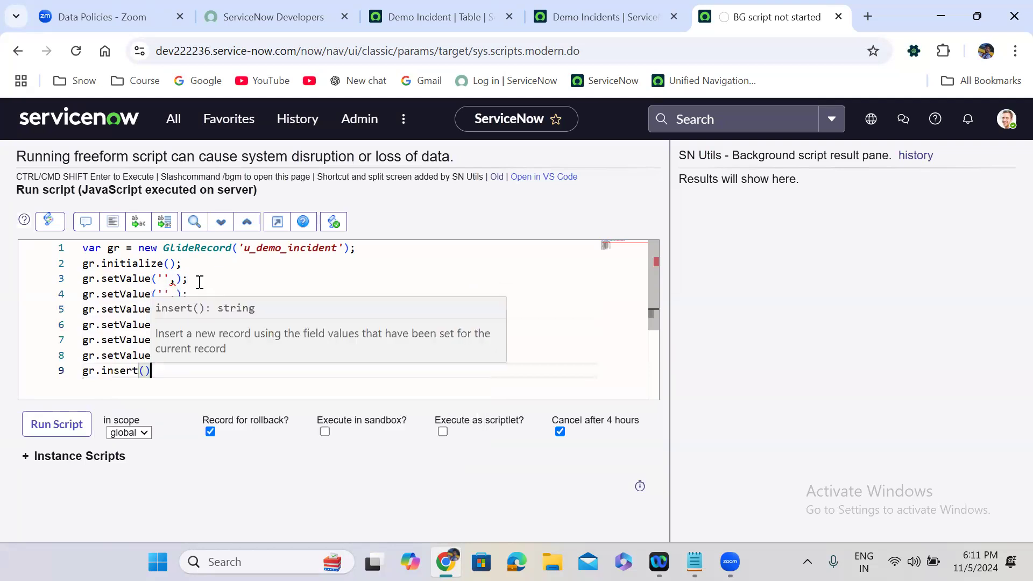
text(l)
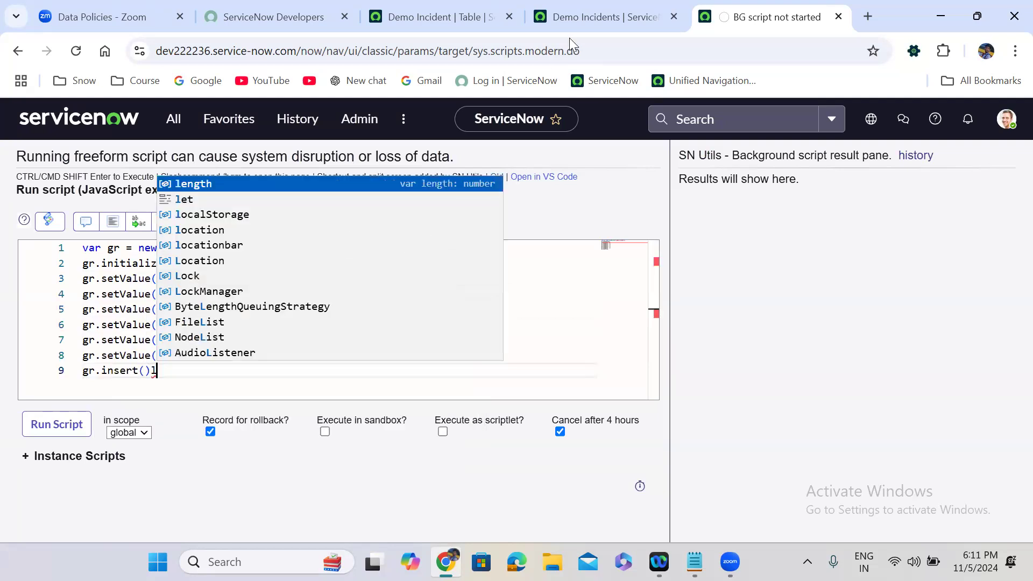
- Fill in the first gr.setValue line with the field 'category' and the value 'software'
click(132, 278)
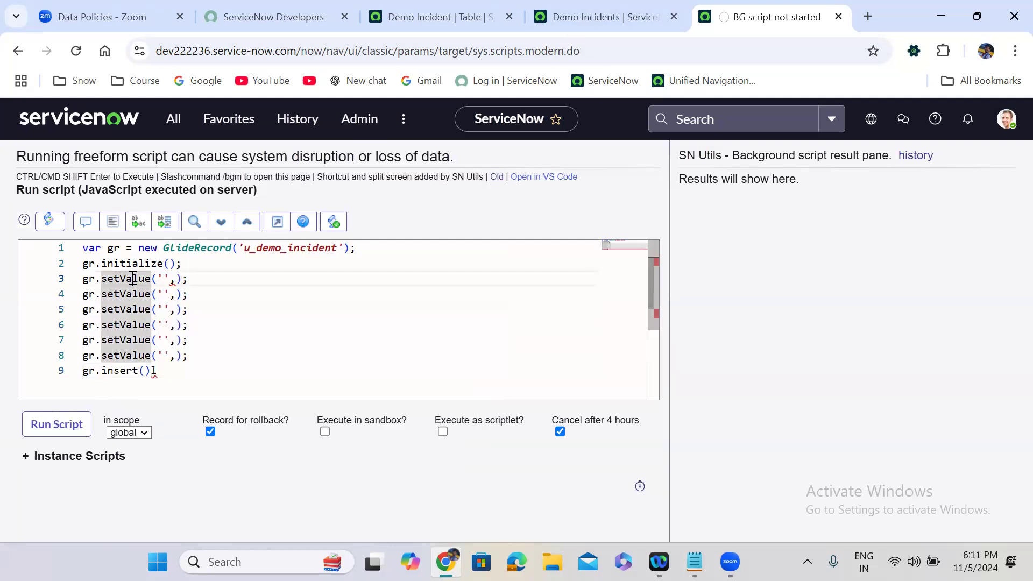
click(164, 278)
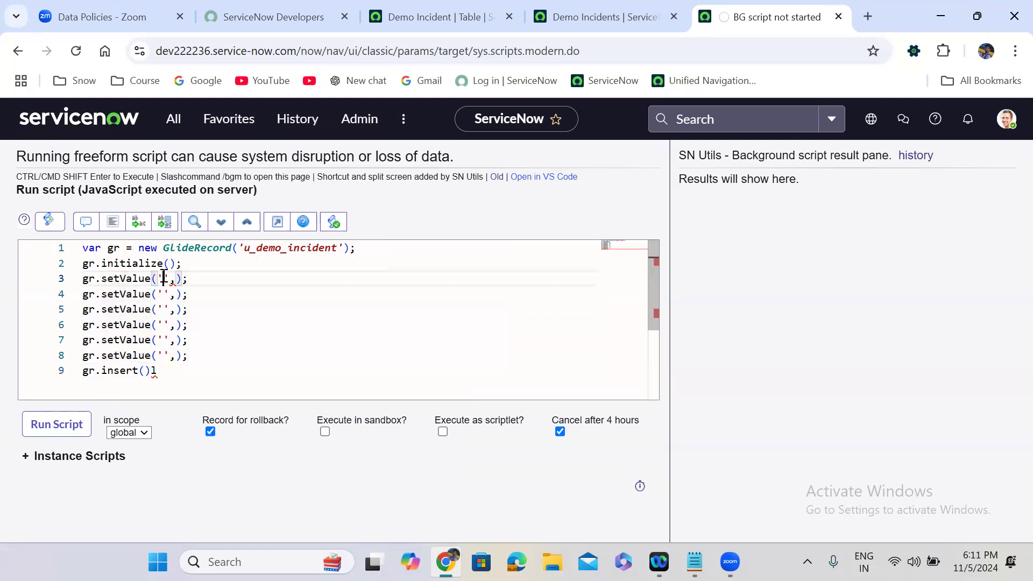
text(categor)
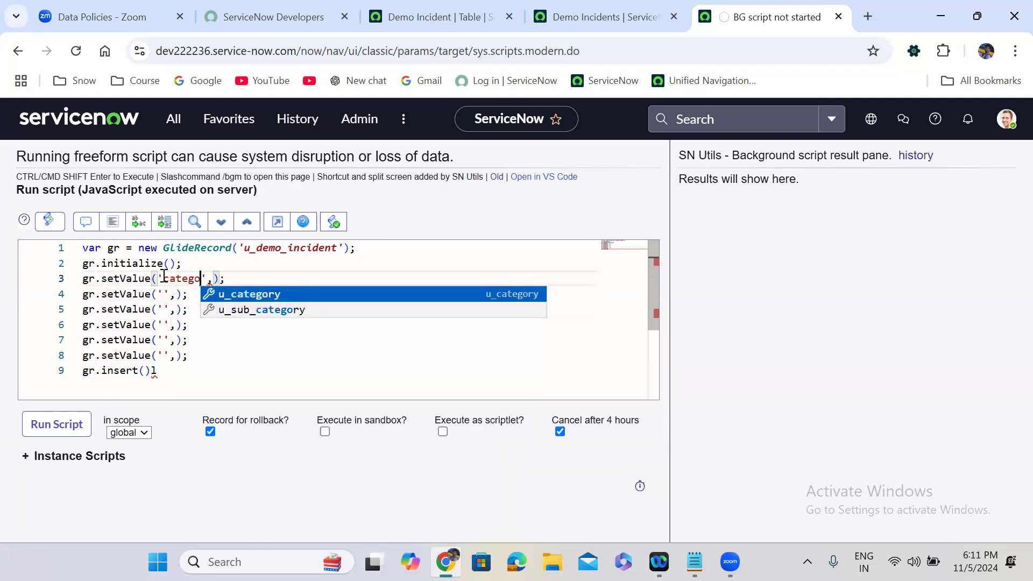
text(y)
key(Right)
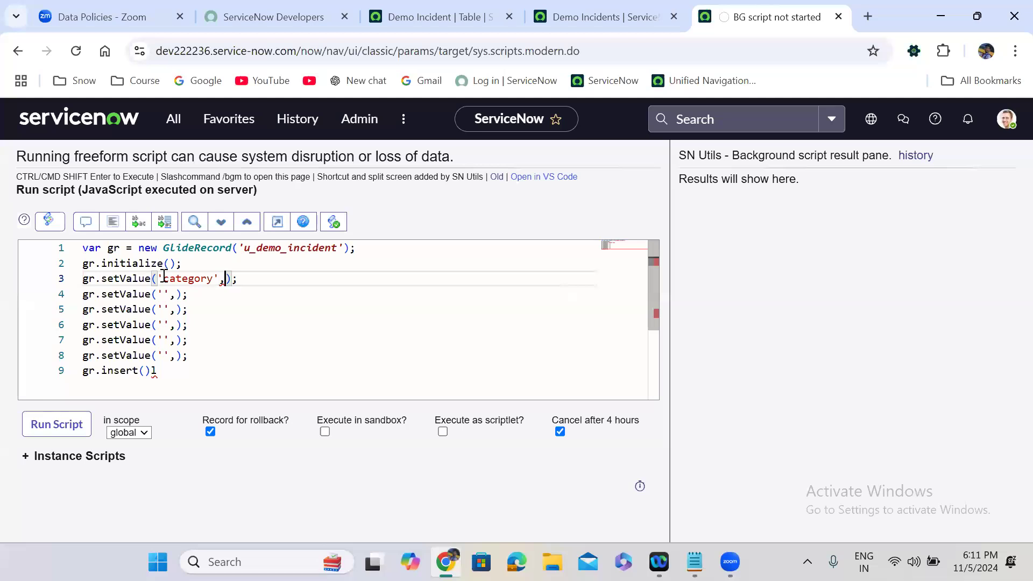
text('soft)
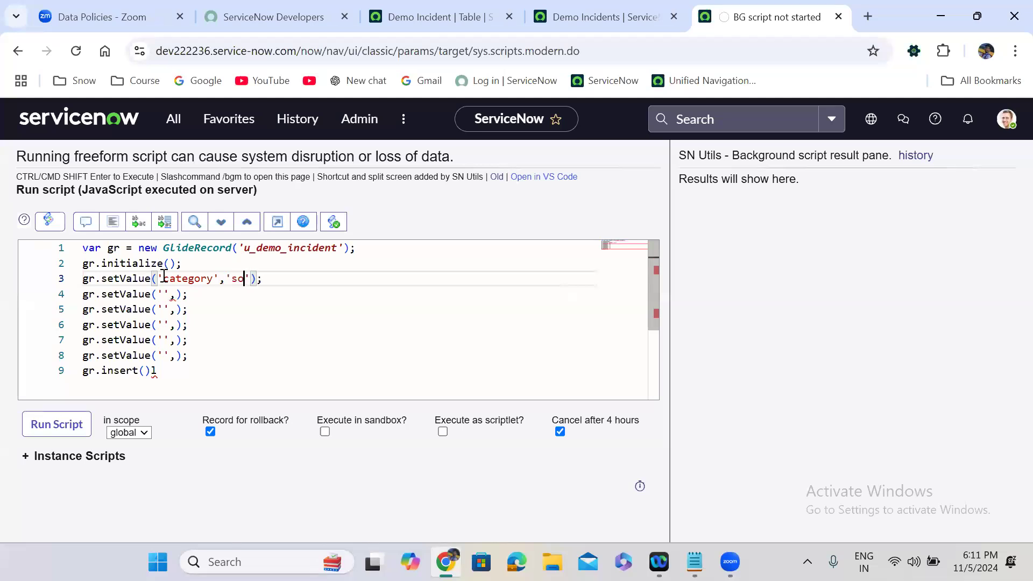
text(ware)
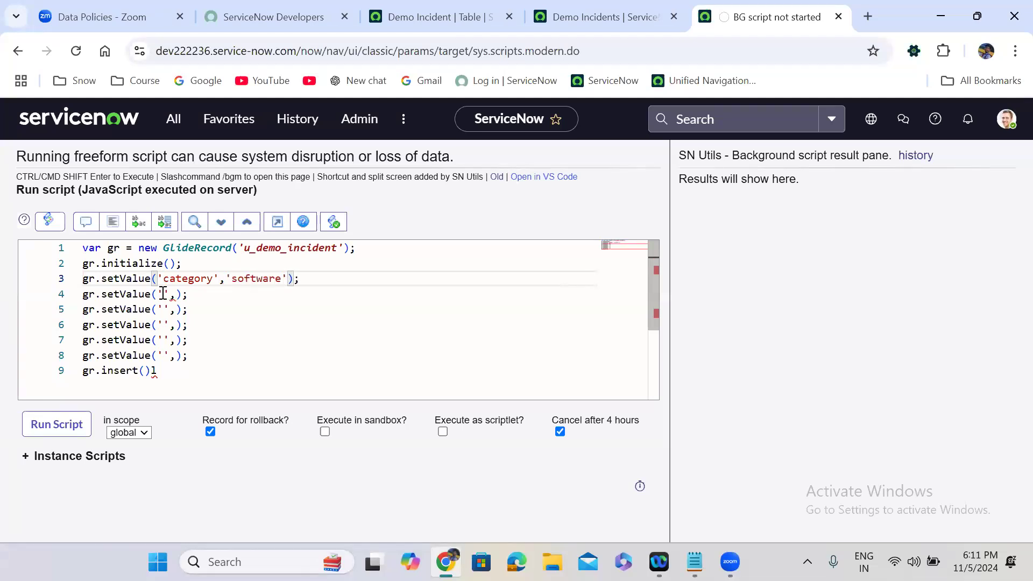
- Fill in the second gr.setValue line with the field 'subcategory' and an empty quoted value
click(163, 294)
text(subcat)
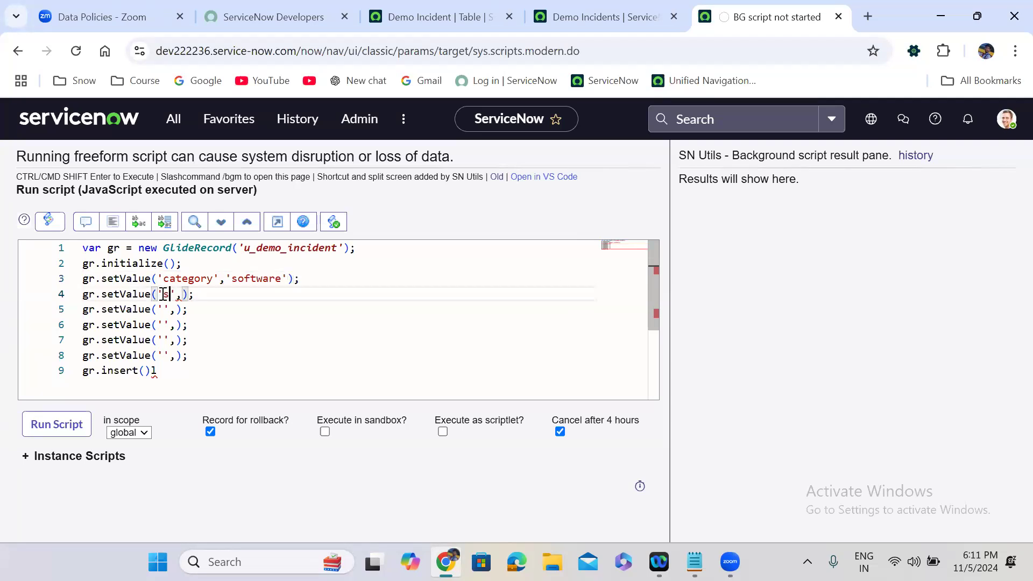
text(egory)
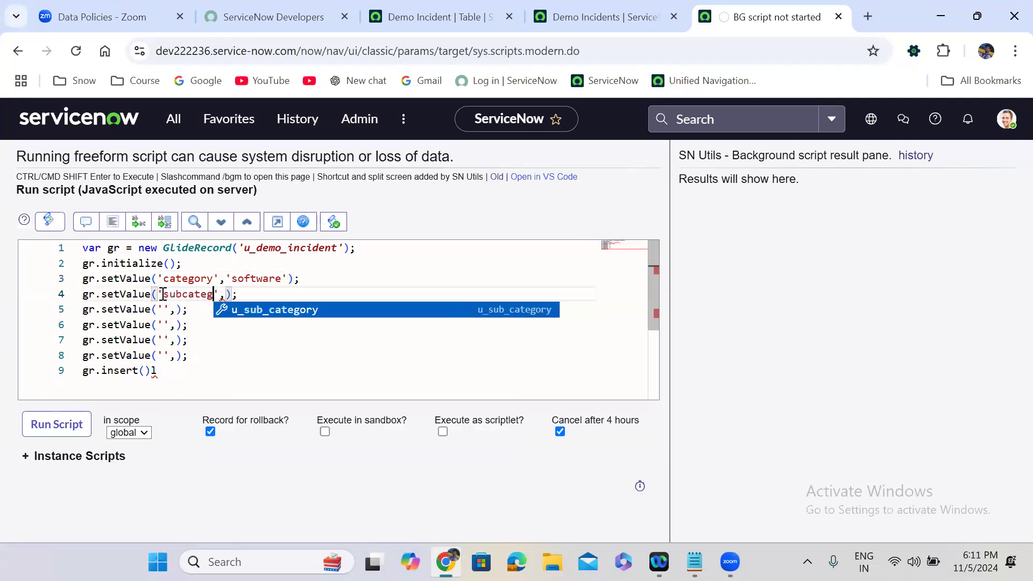
key(Right)
key(Right)
text('')
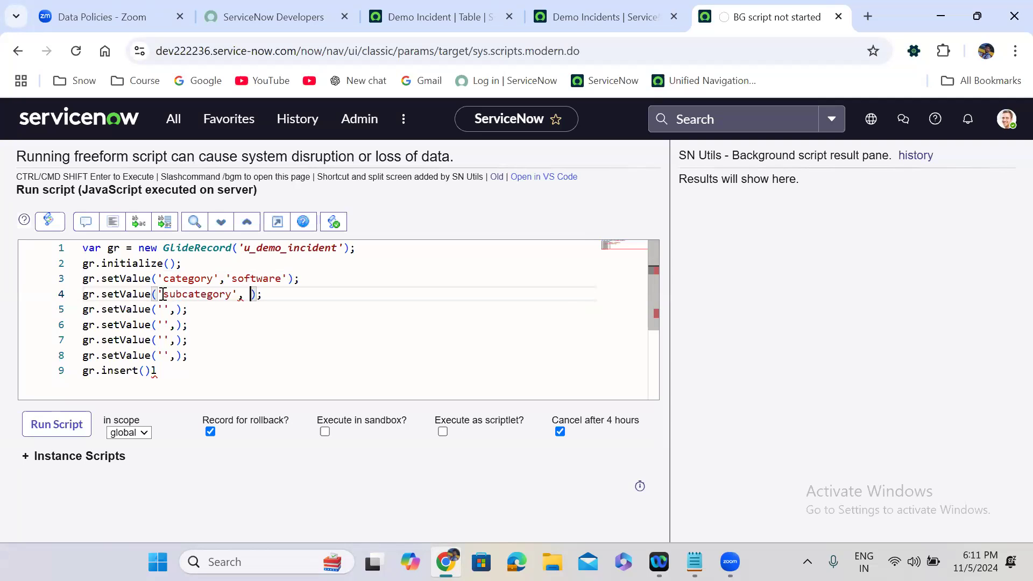
- Open a new Demo Incident form from the list and show the technical field names beside the labels
click(572, 5)
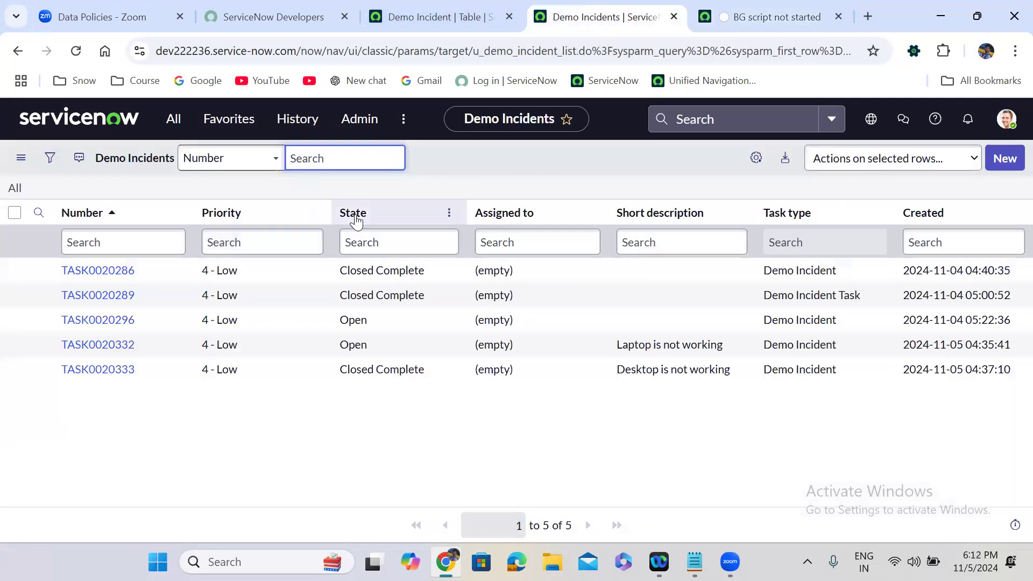
click(1004, 157)
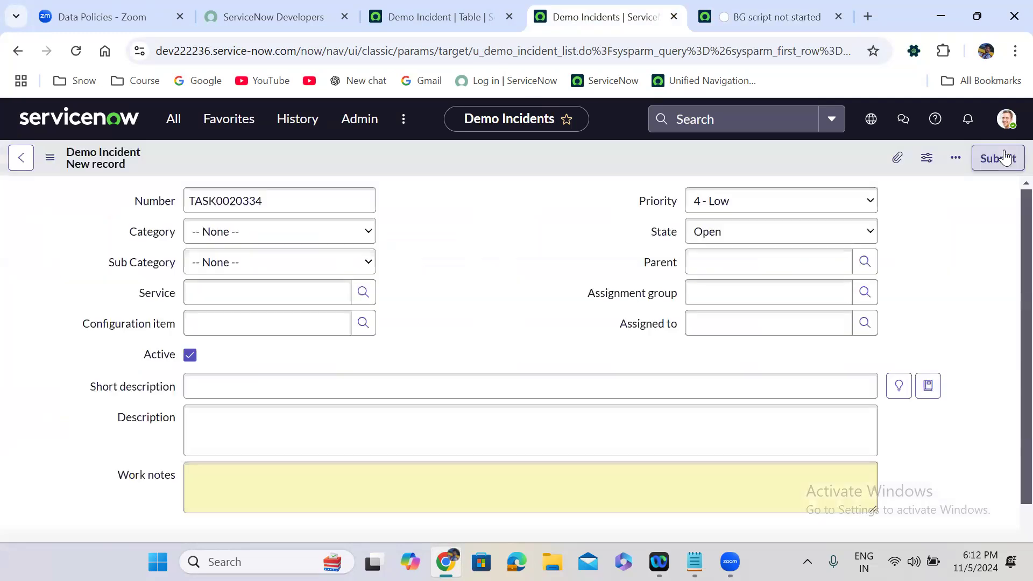
double_click(406, 252)
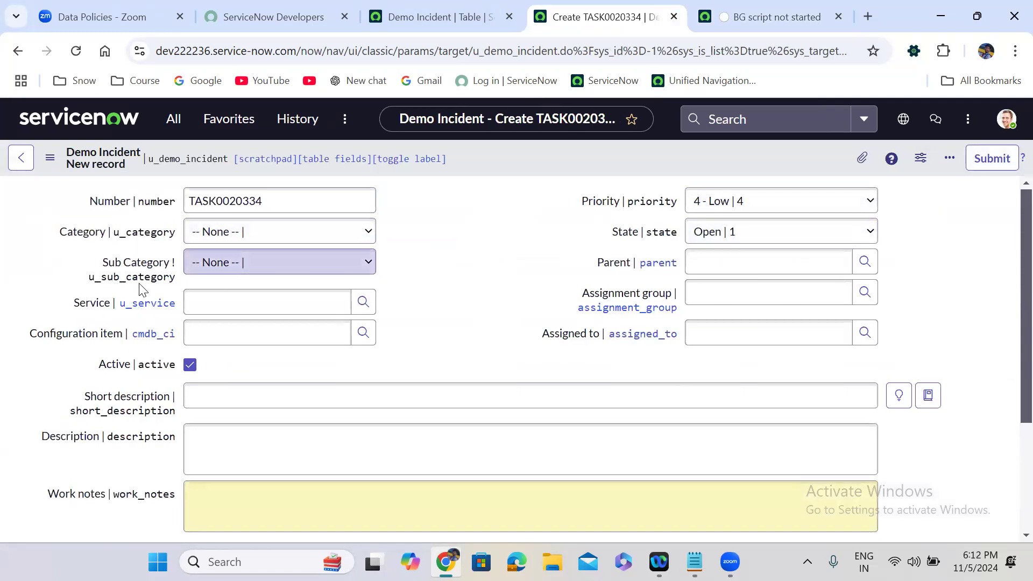
- Return to the background script and correct the first two field names to u_category and u_sub_category
click(721, 2)
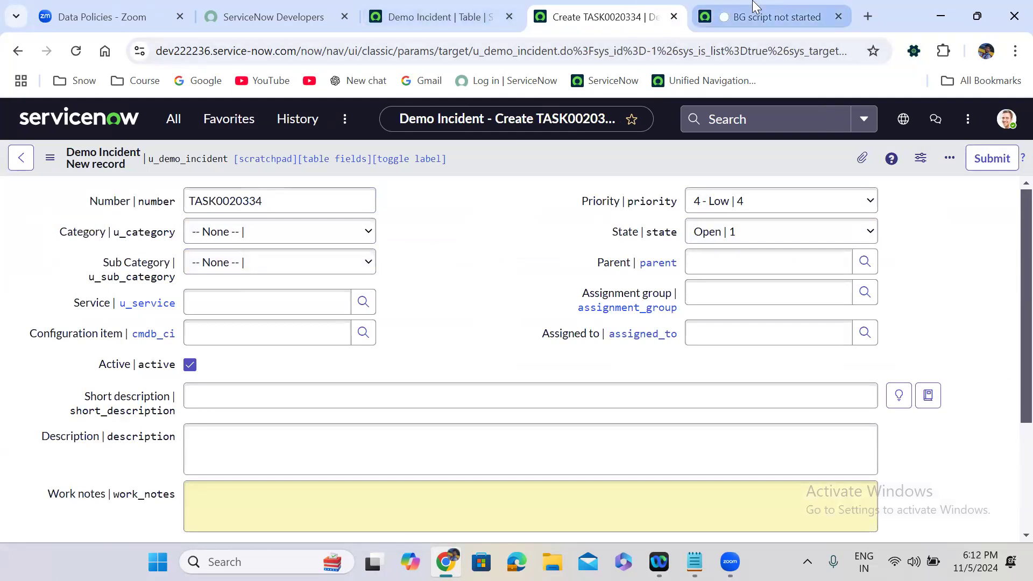
click(164, 281)
text(u_category','software');)
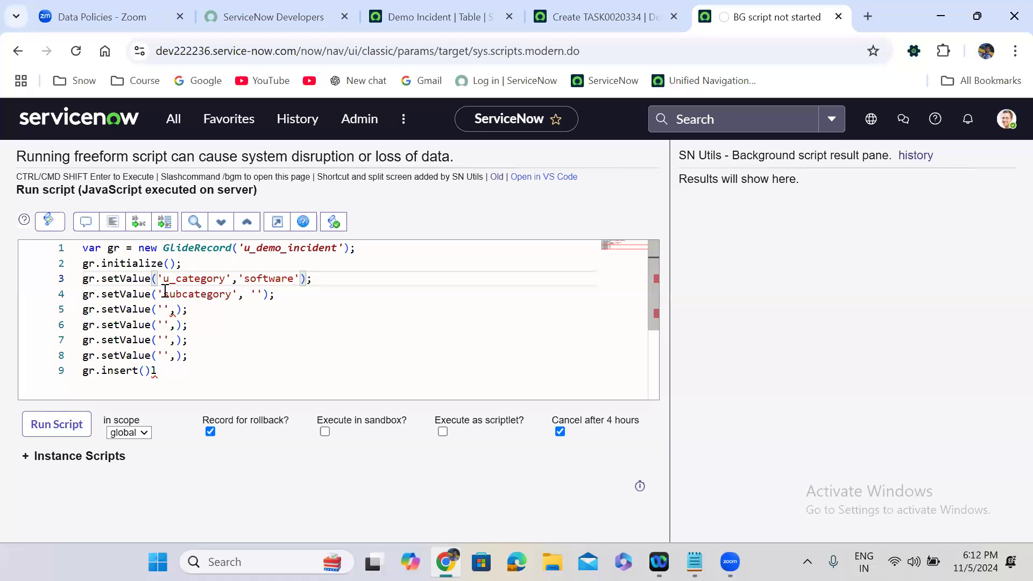
click(166, 295)
text(u_)
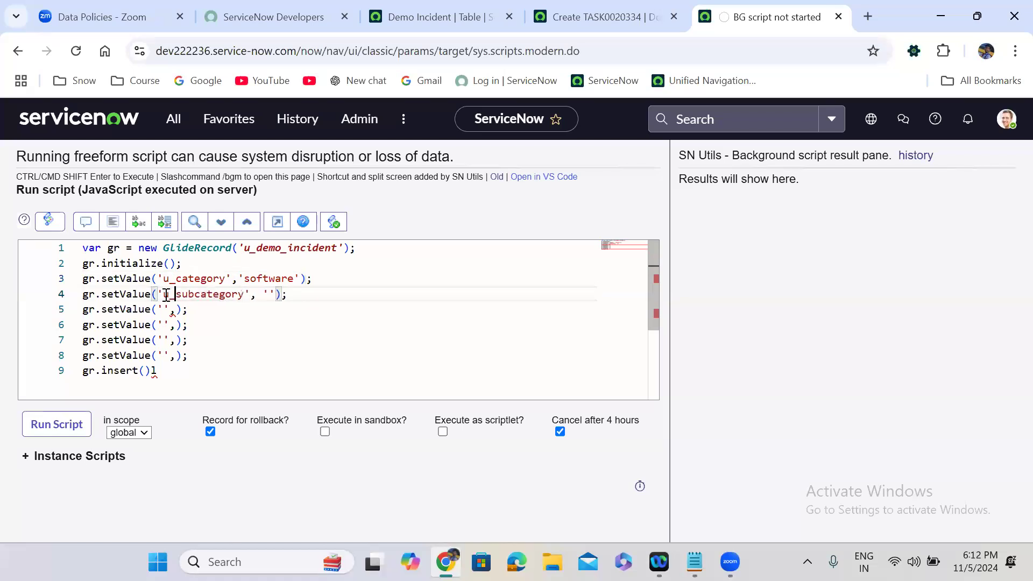
double_click(194, 294)
click(194, 294)
text(_)
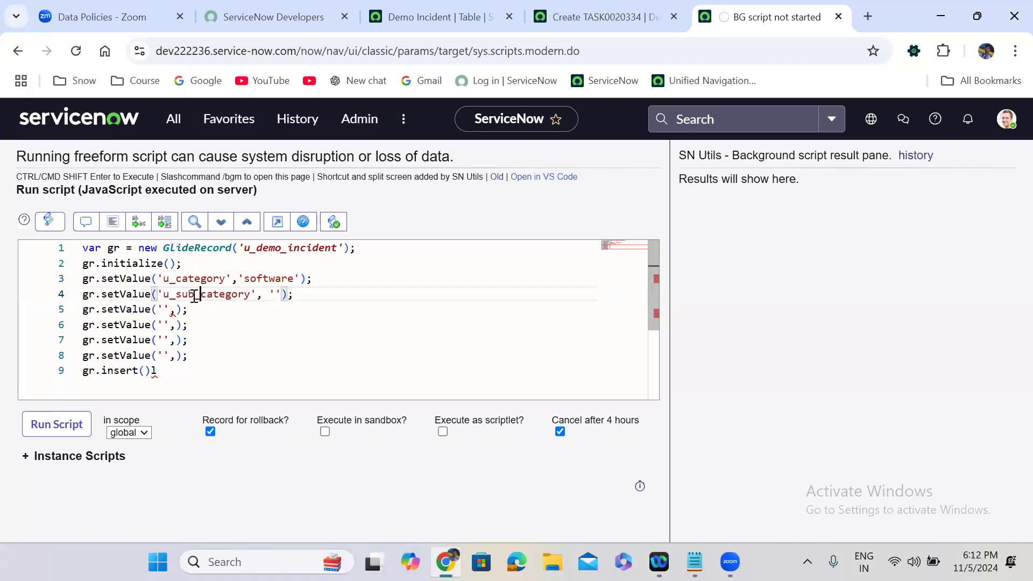
- Examine the Category and Sub Category choices and their technical values on the new Demo Incident form
click(585, 26)
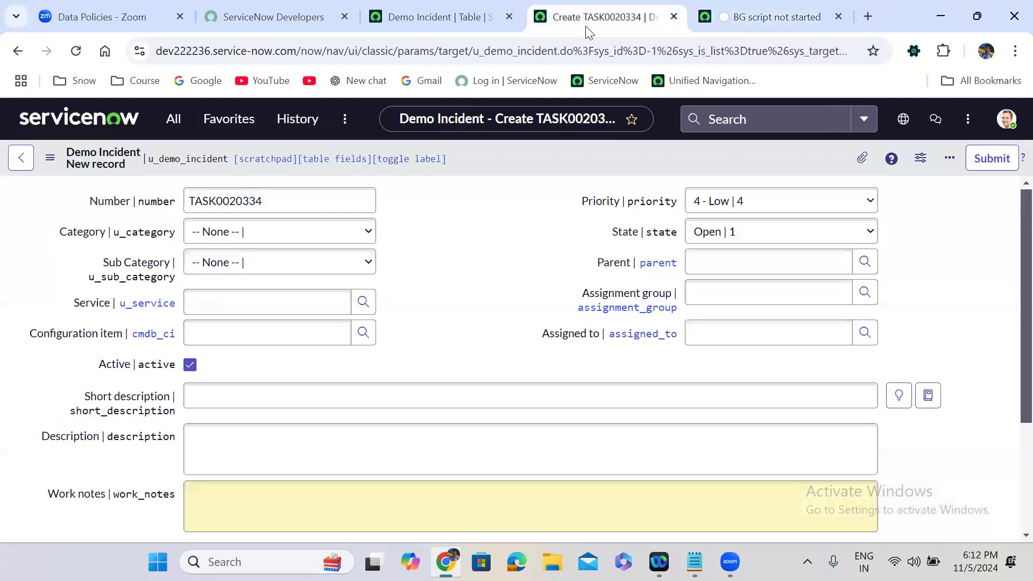
double_click(442, 264)
click(326, 240)
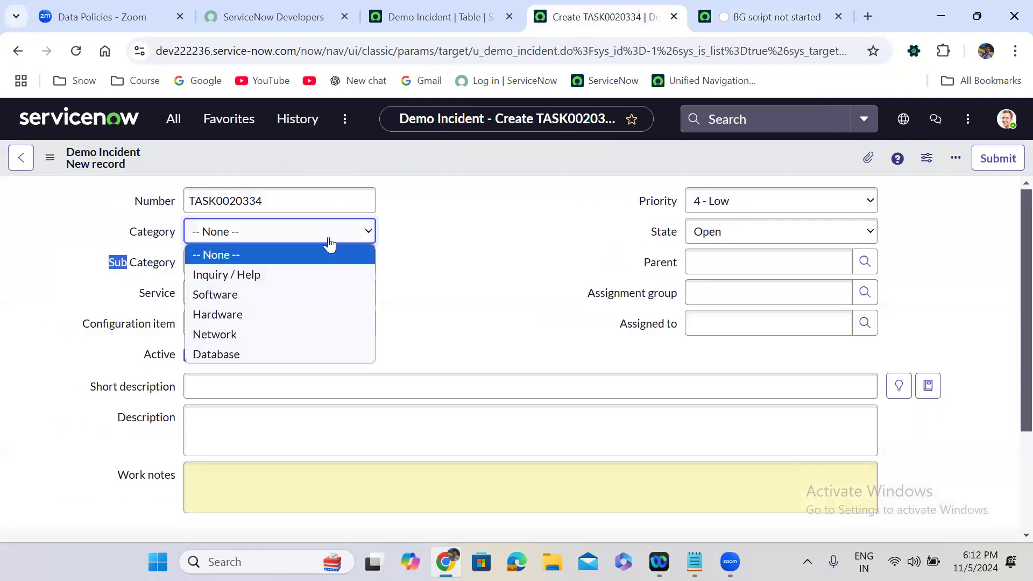
click(440, 250)
double_click(439, 250)
click(278, 226)
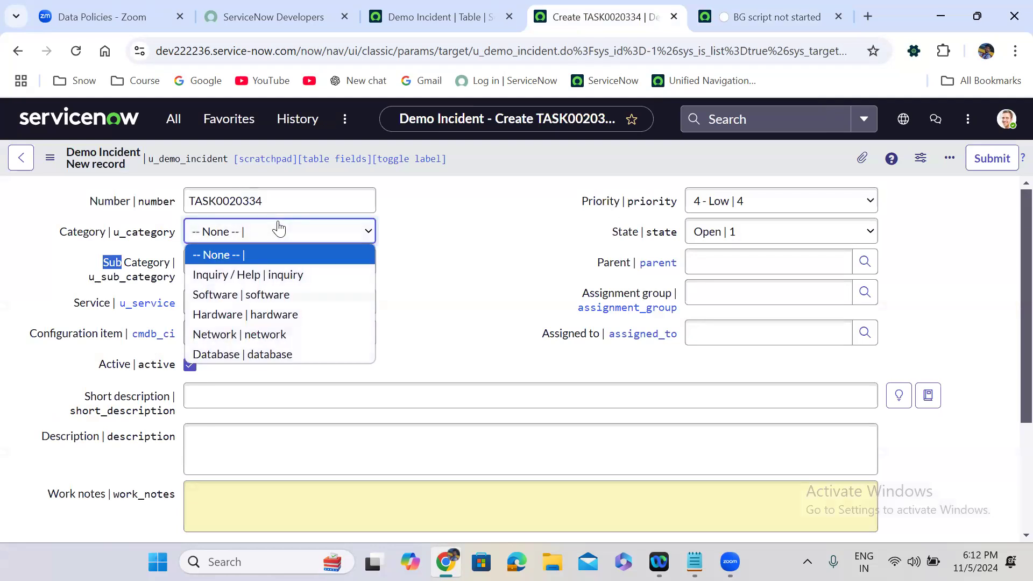
click(465, 259)
click(309, 269)
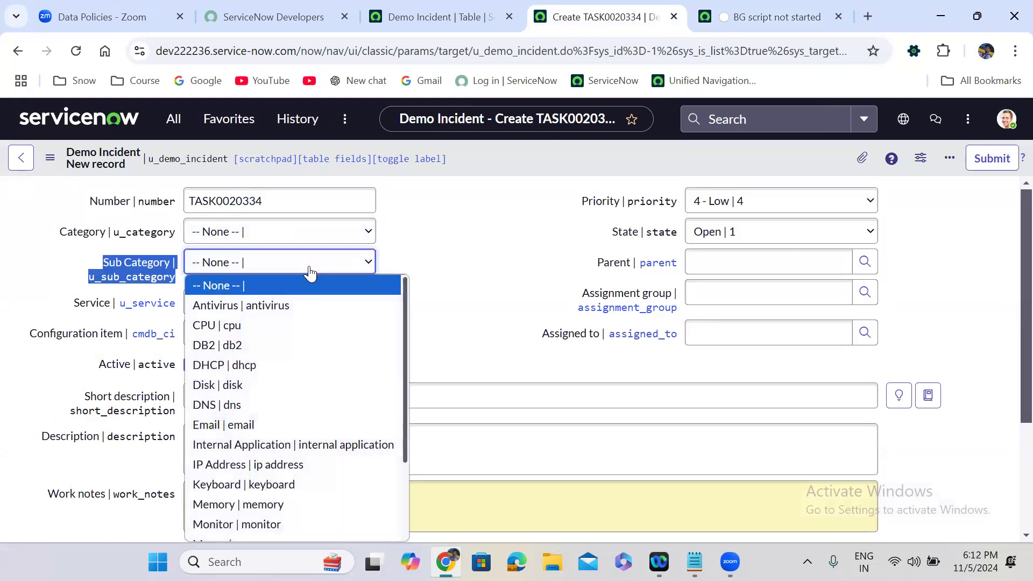
click(471, 237)
double_click(469, 235)
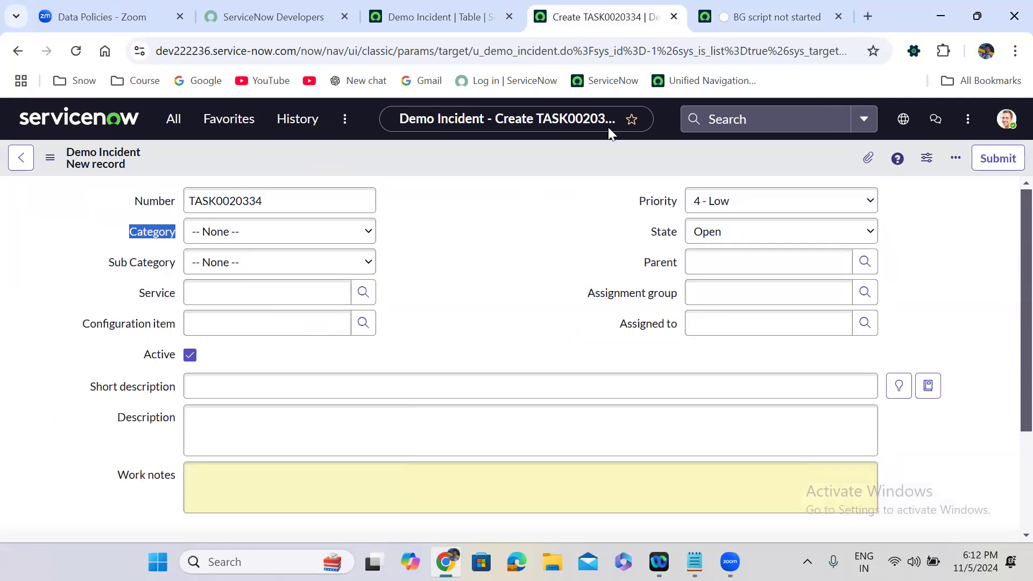
double_click(476, 225)
click(258, 269)
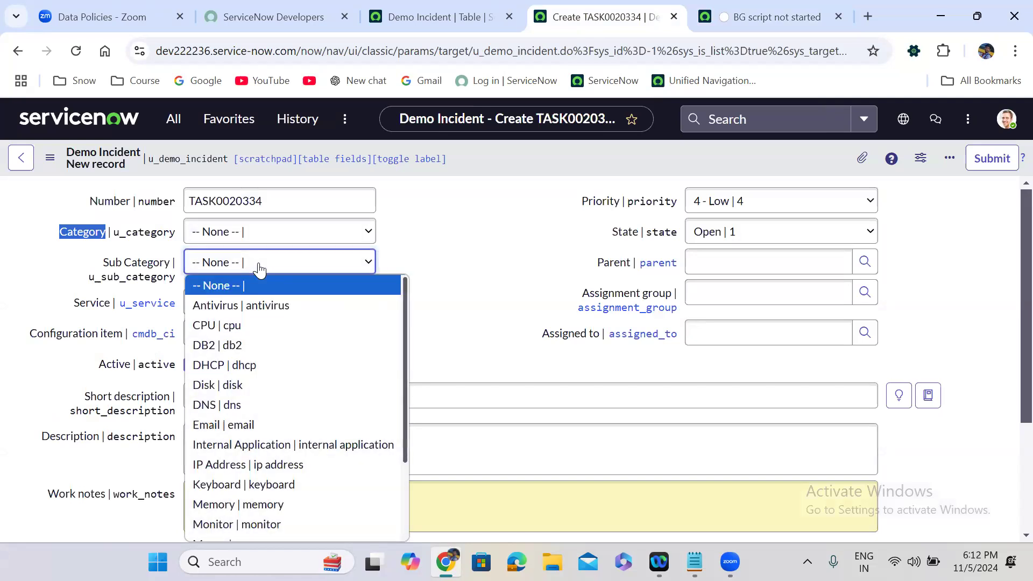
double_click(408, 248)
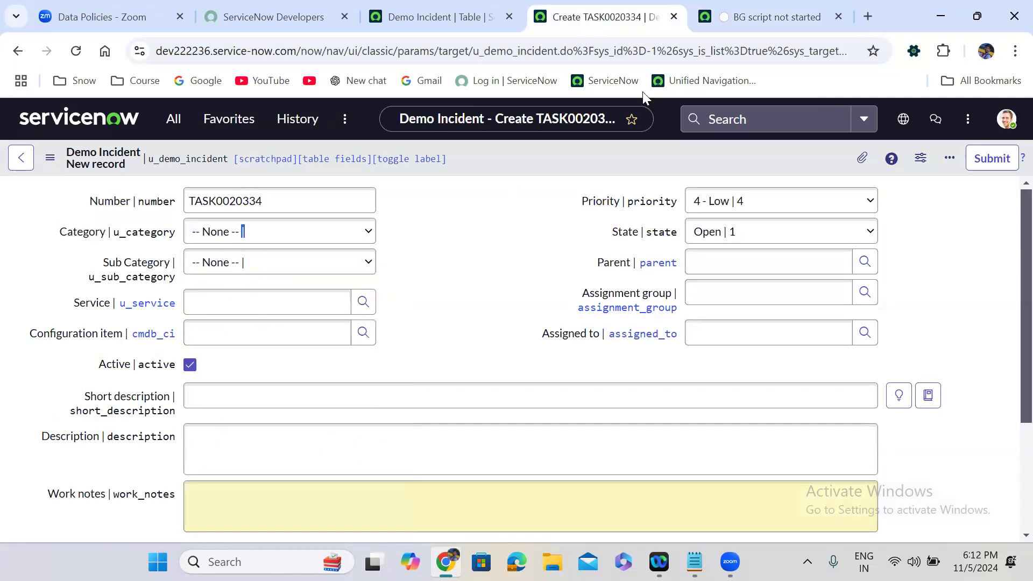
- Return to the background script and set the u_sub_category value to 'antivirus'
click(778, 6)
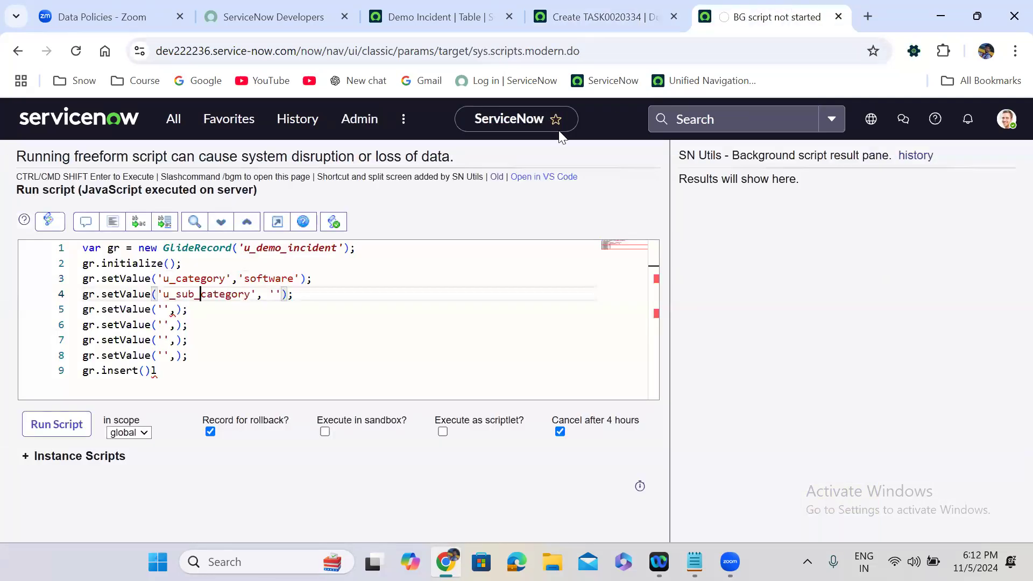
click(276, 295)
text(antivi)
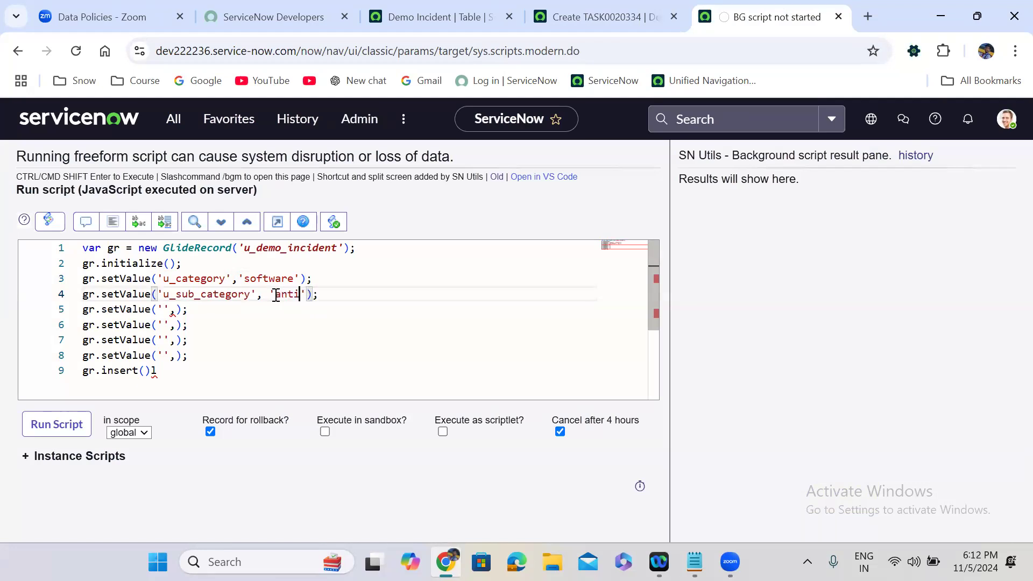
text(rus)
- Fill in the third gr.setValue line with the field 'short_description' and the value 'Wifi is not working'
click(163, 309)
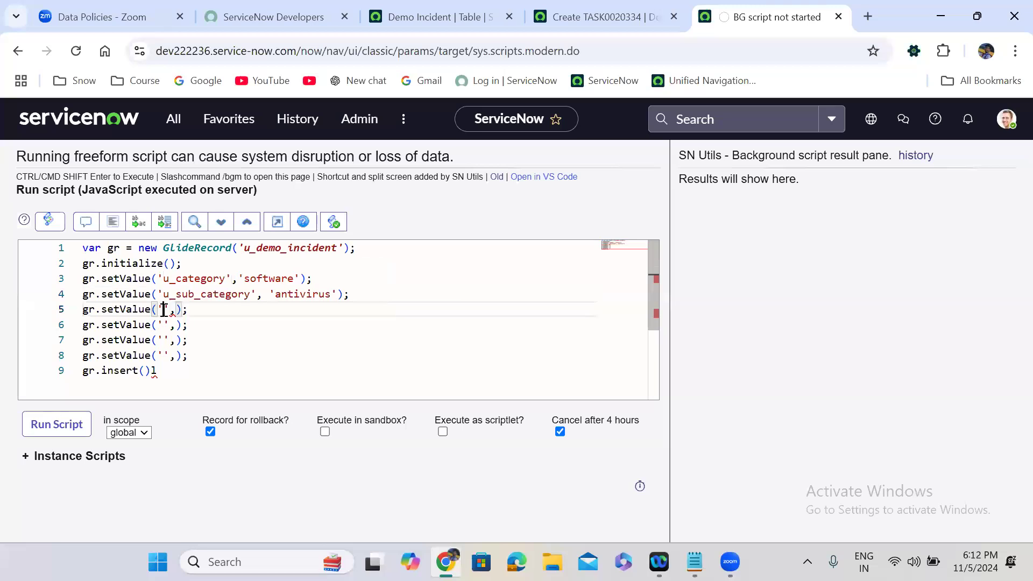
text(short_)
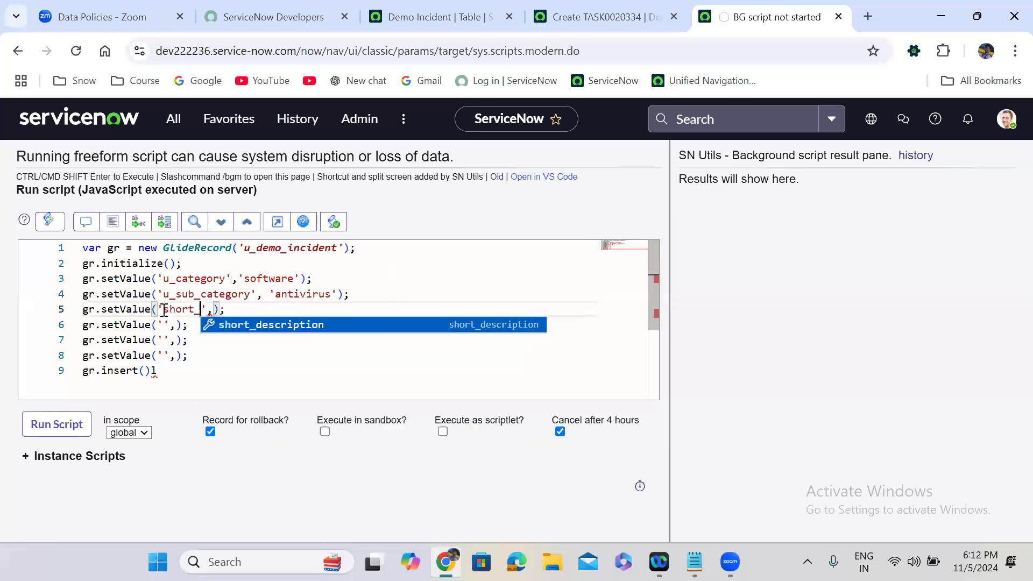
key(Return)
key(Right)
key(Right)
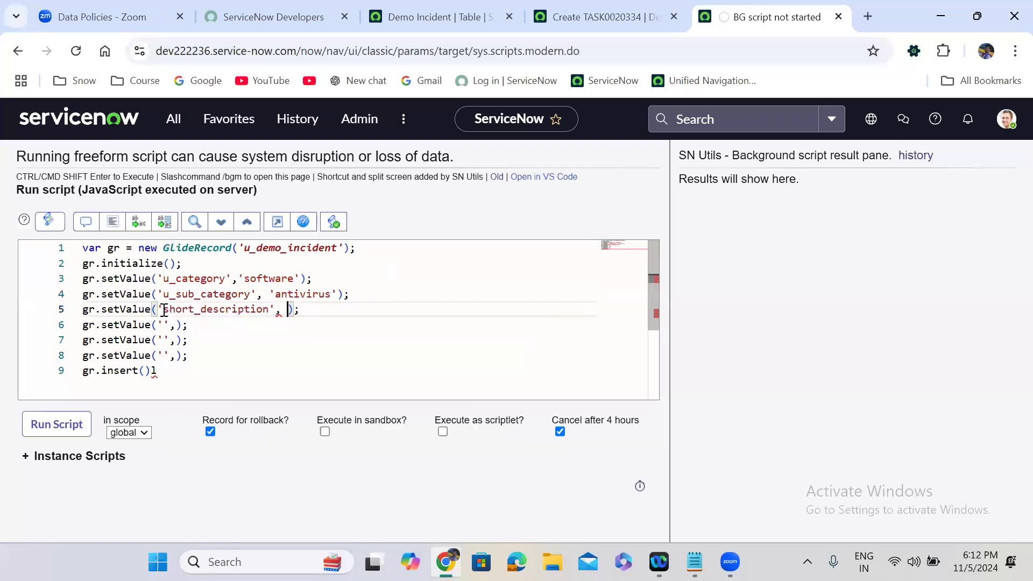
text('Wifi )
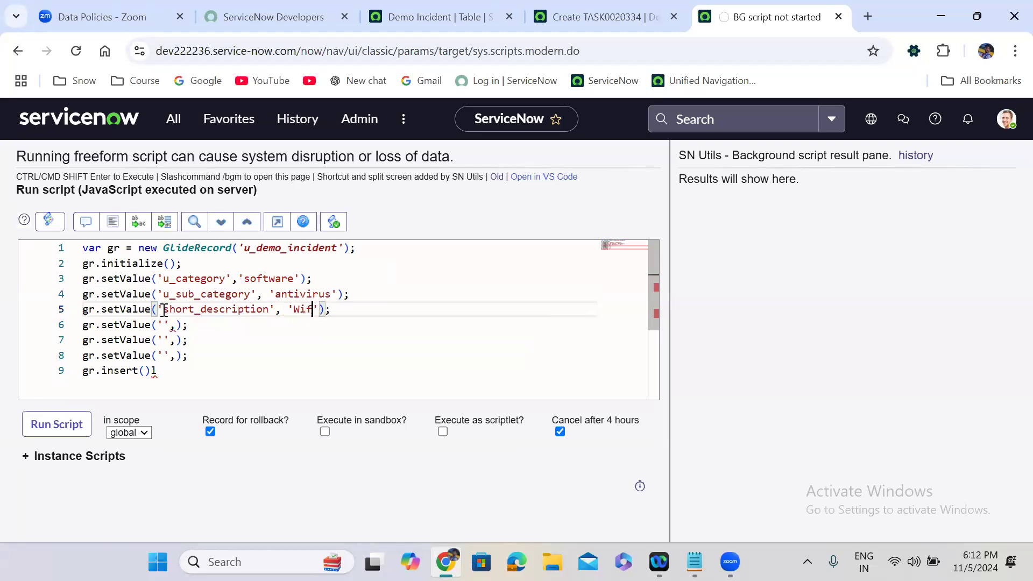
text(is not working)
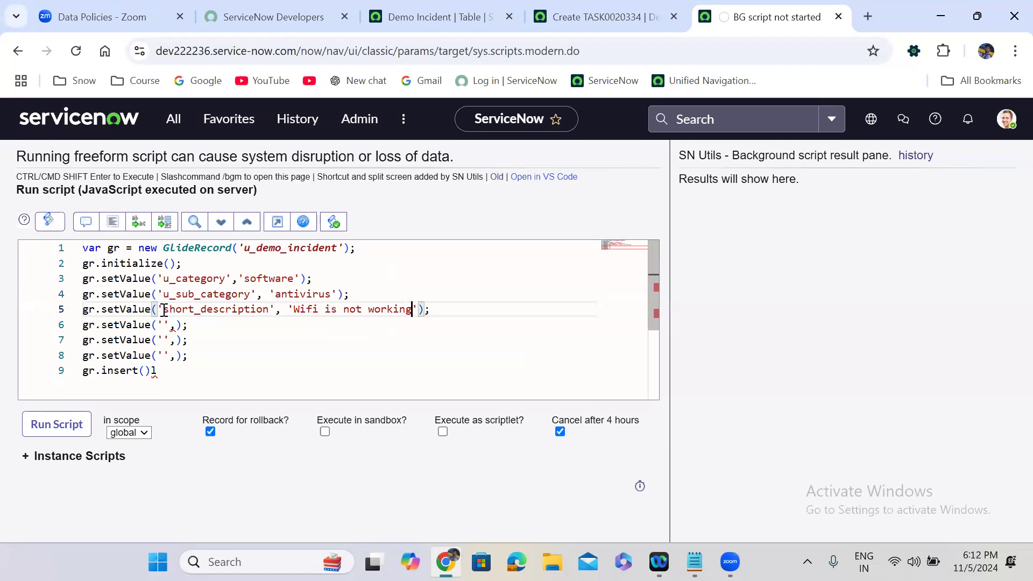
- Fill in the fourth gr.setValue line with the field 'description' and the value 'Hi Team, \n Wifi is not working \n Thanks'
click(164, 325)
text(des)
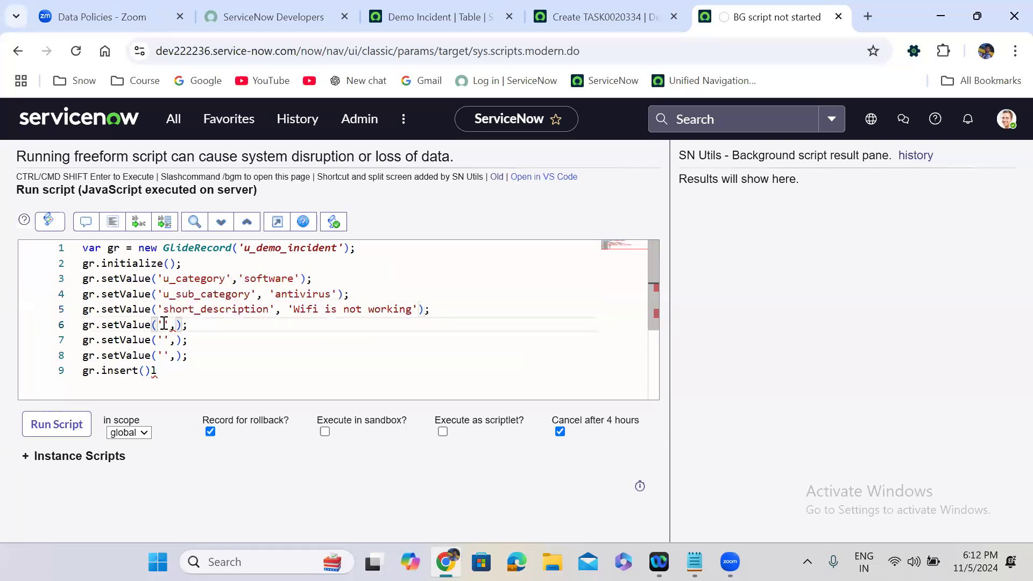
text(c)
key(Return)
text('')
key(Left)
text(Hi Team)
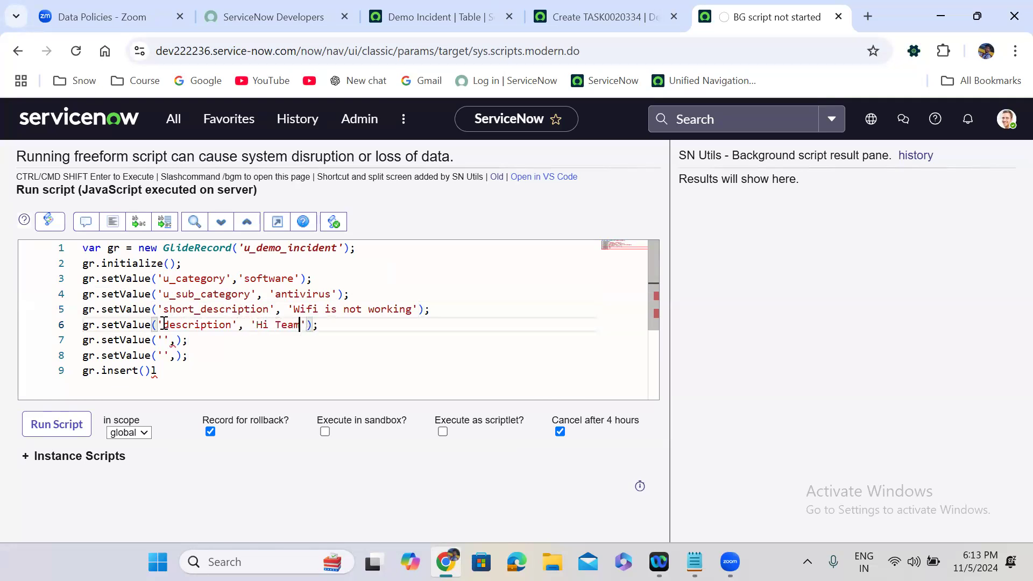
text(, )
text(  Wifi i)
text(s not wo)
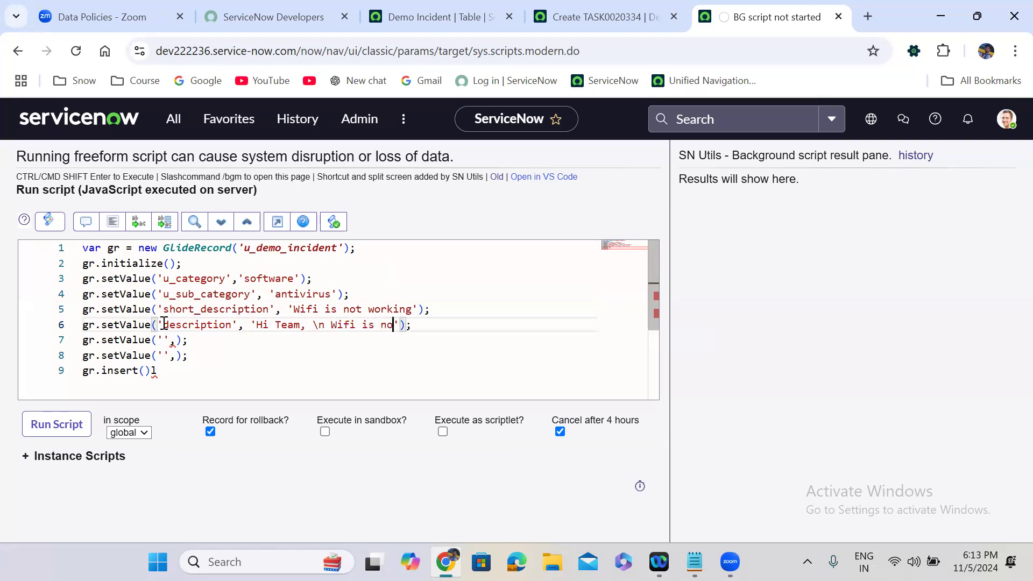
text(rking )
text(\n )
text(Thaks)
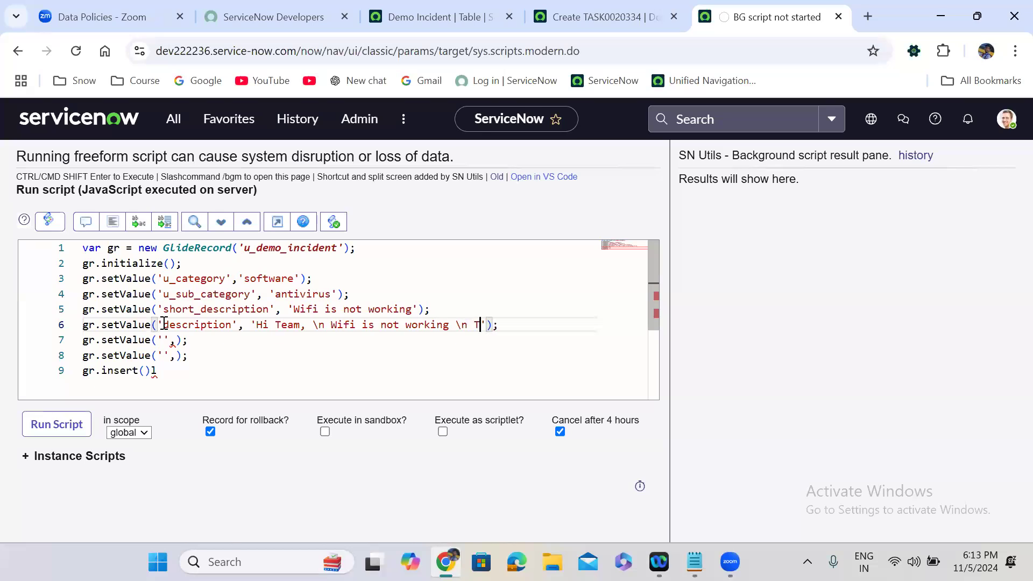
key(BackSpace)
key(BackSpace)
text(anks)
- Enter the field names 'assignment_group' and 'assigned_to' in the last two gr.setValue lines
click(165, 340)
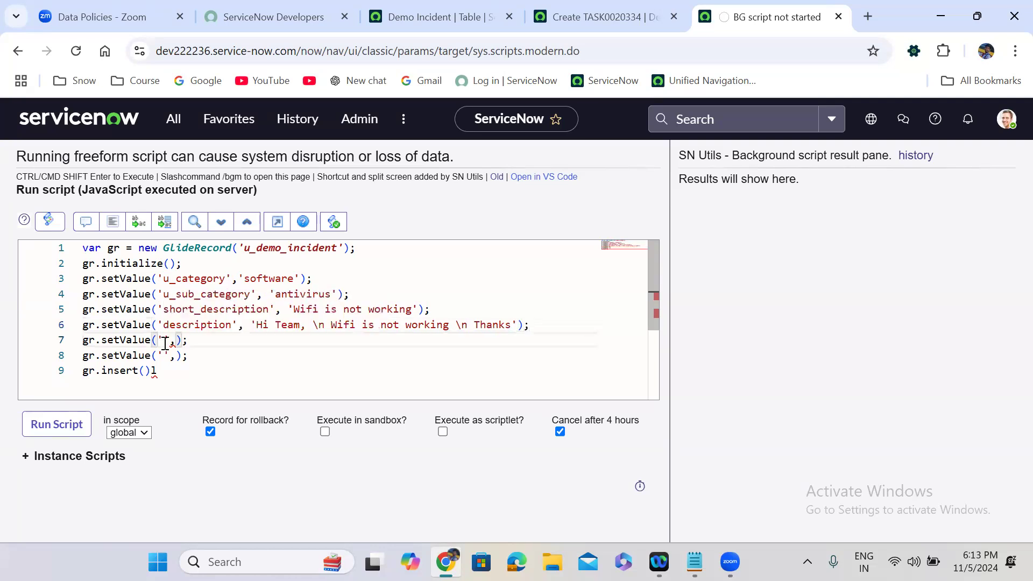
text(assi)
key(Down)
key(Return)
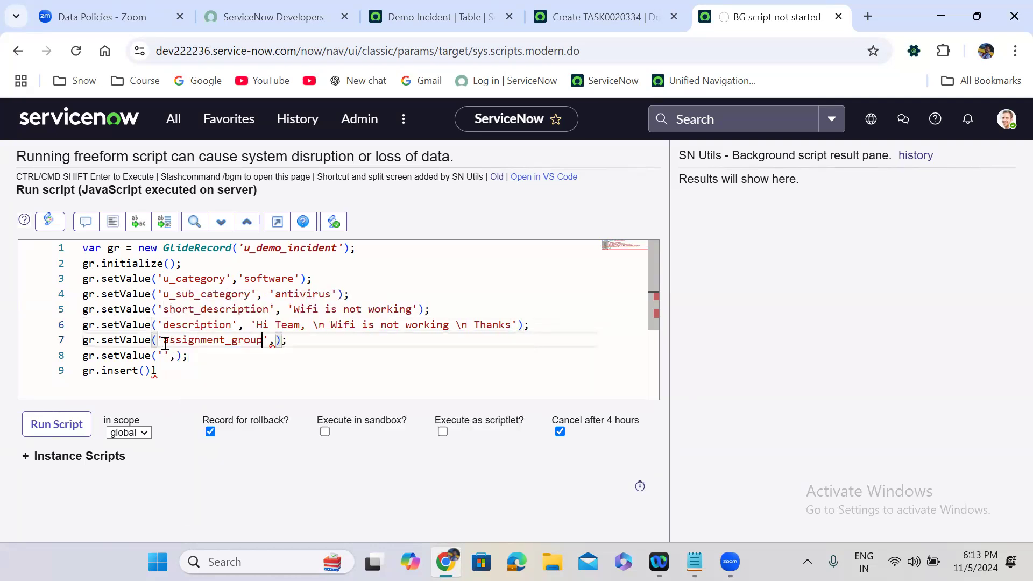
click(165, 356)
text(ass)
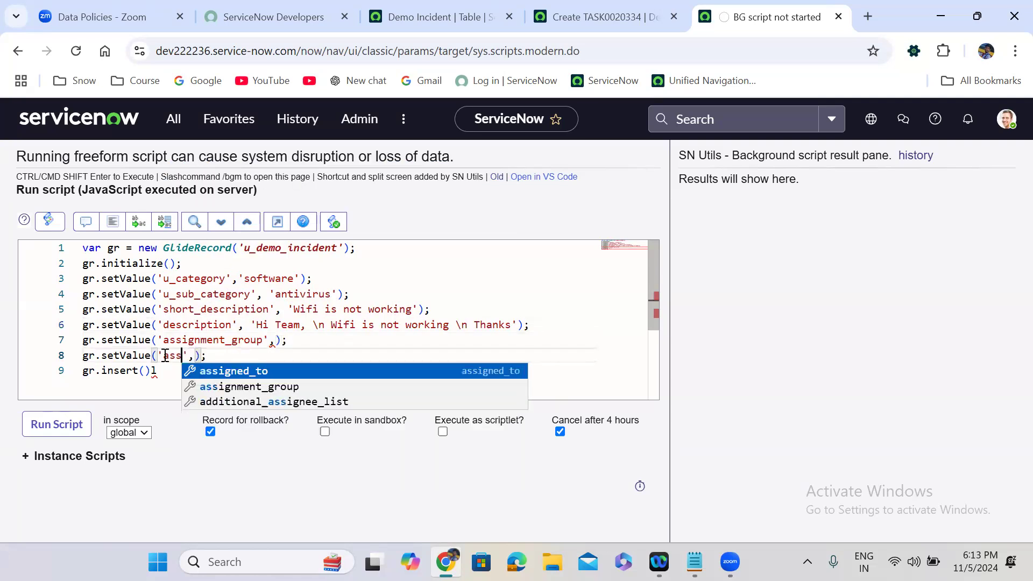
key(Return)
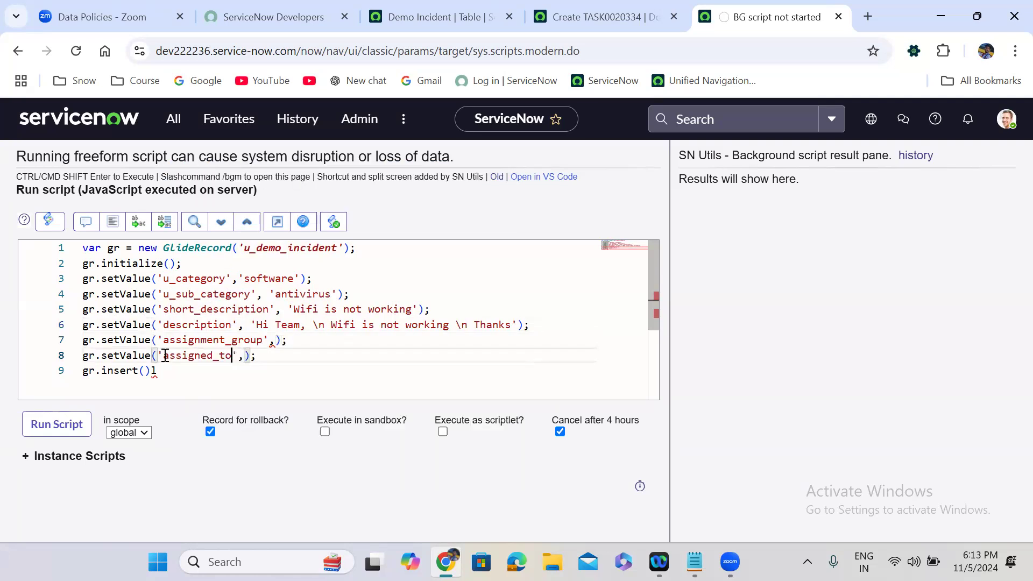
- Choose Application Development as assignment group on the new Demo Incident form and copy its sys_id into the script's assignment_group value
click(276, 345)
text(')
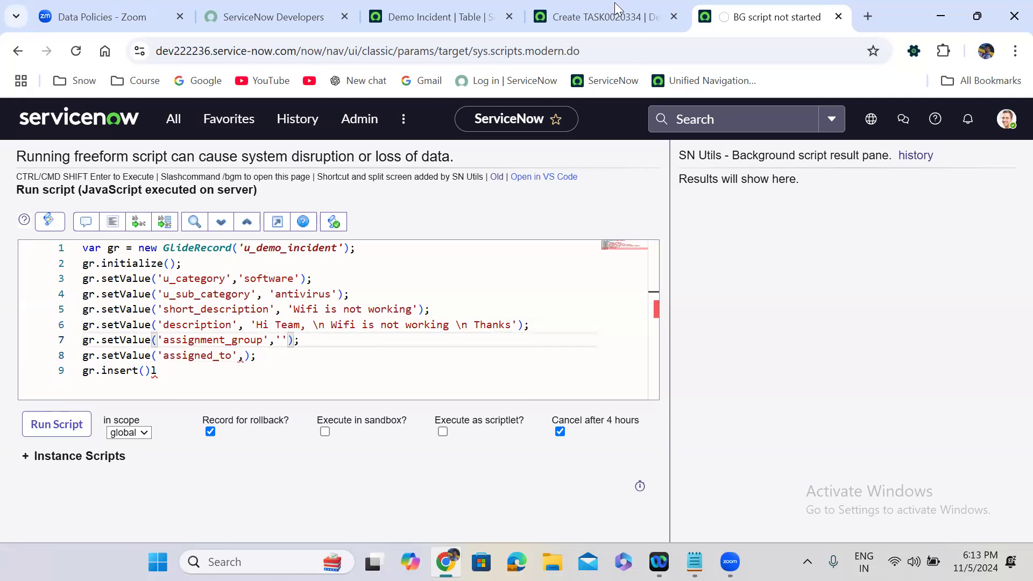
click(617, 9)
click(705, 300)
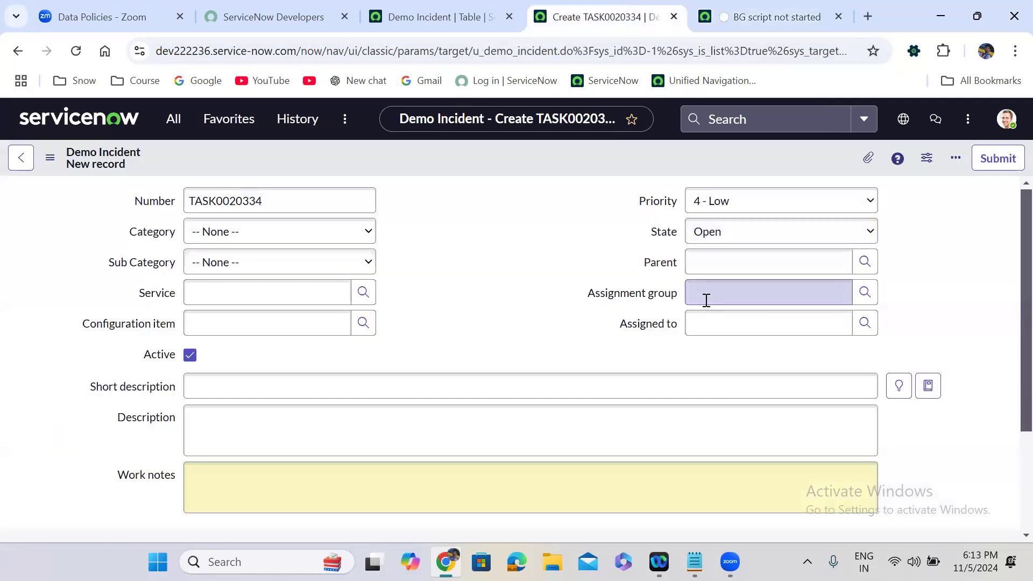
click(715, 330)
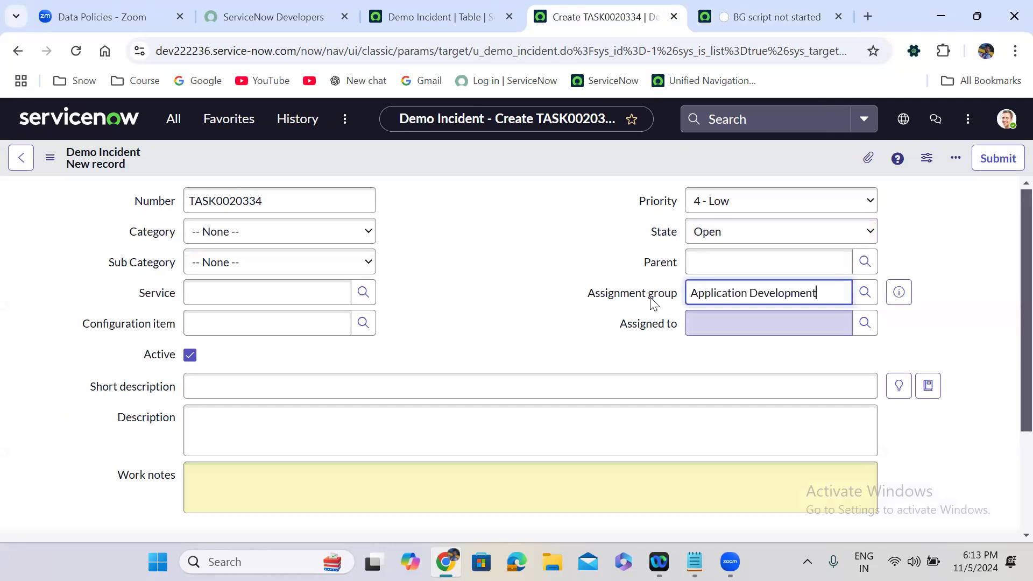
double_click(639, 295)
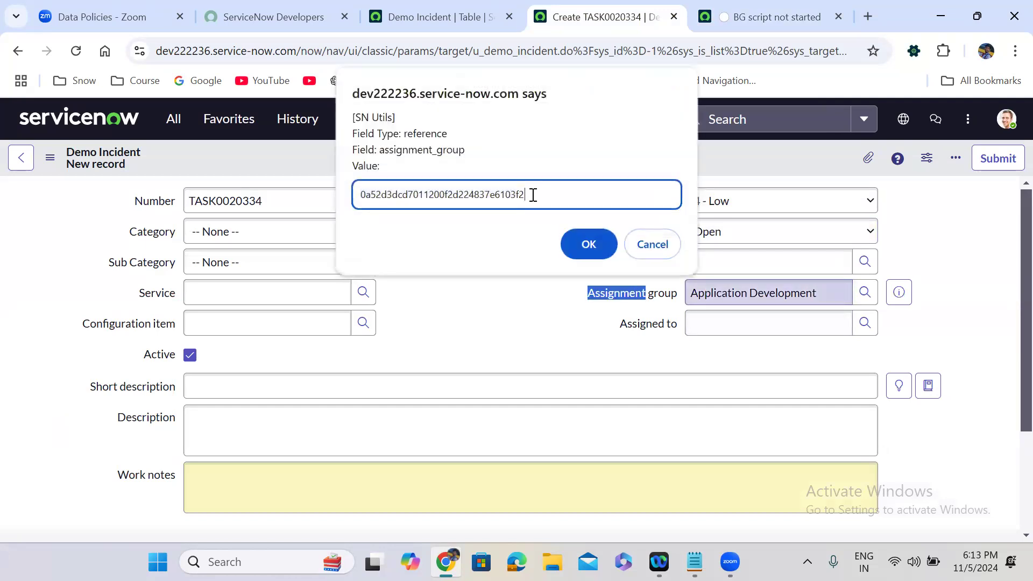
key(ctrl+c)
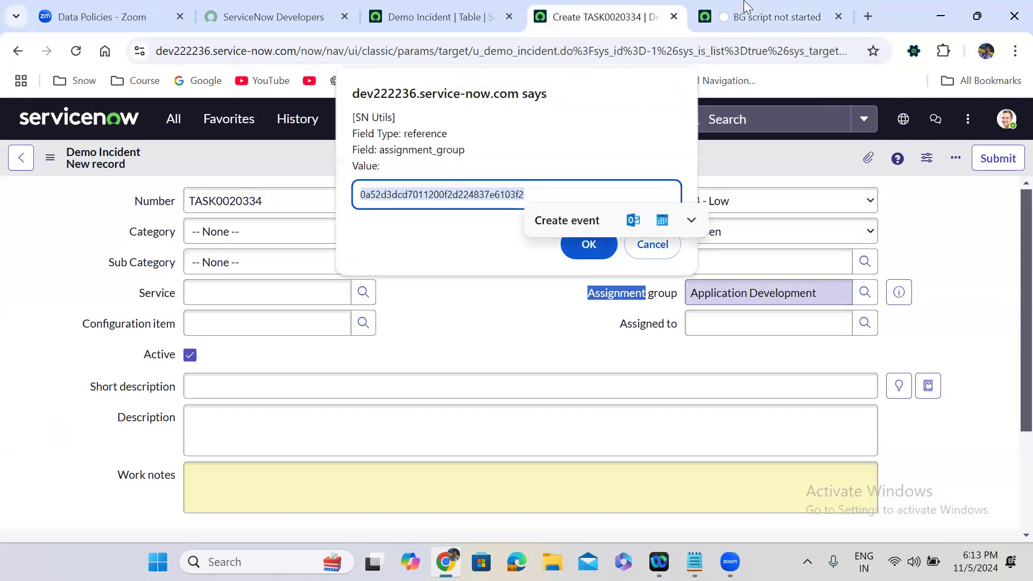
click(760, 17)
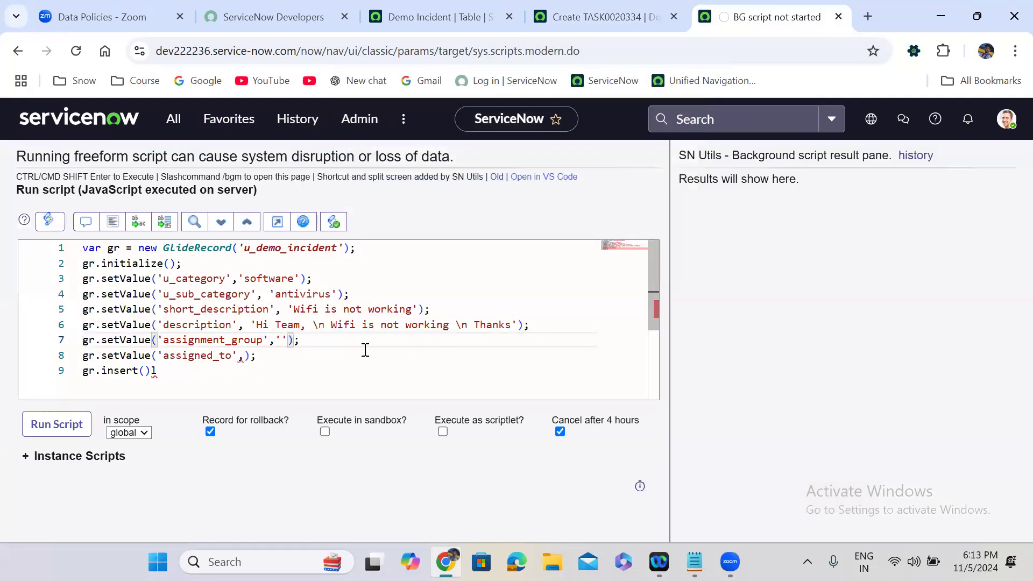
key(ctrl+v)
- Pick an assignee in Assigned to on the Demo Incident form and copy that user's sys_id into the script's assigned_to value
click(248, 356)
text(')
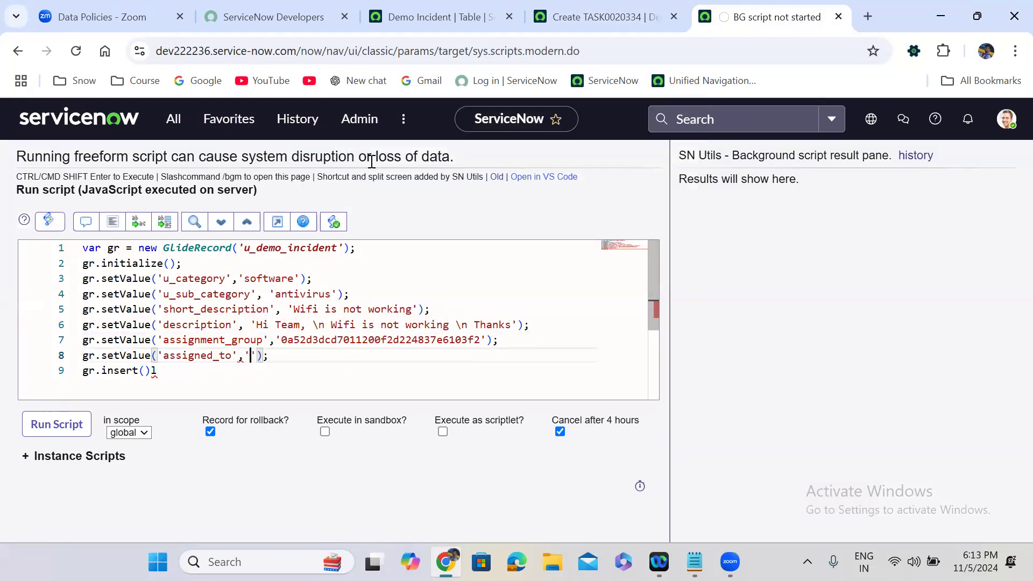
click(602, 17)
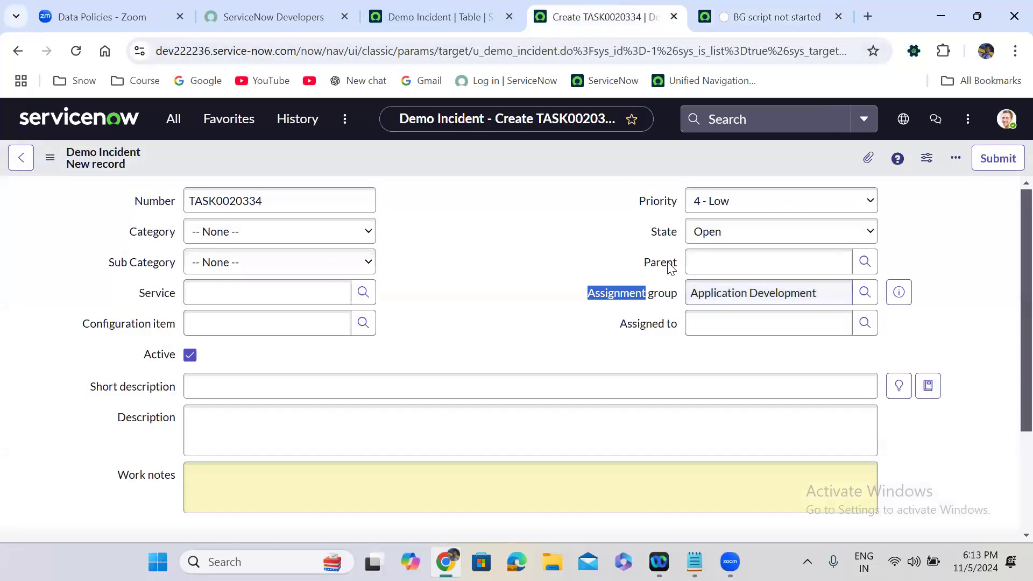
click(705, 324)
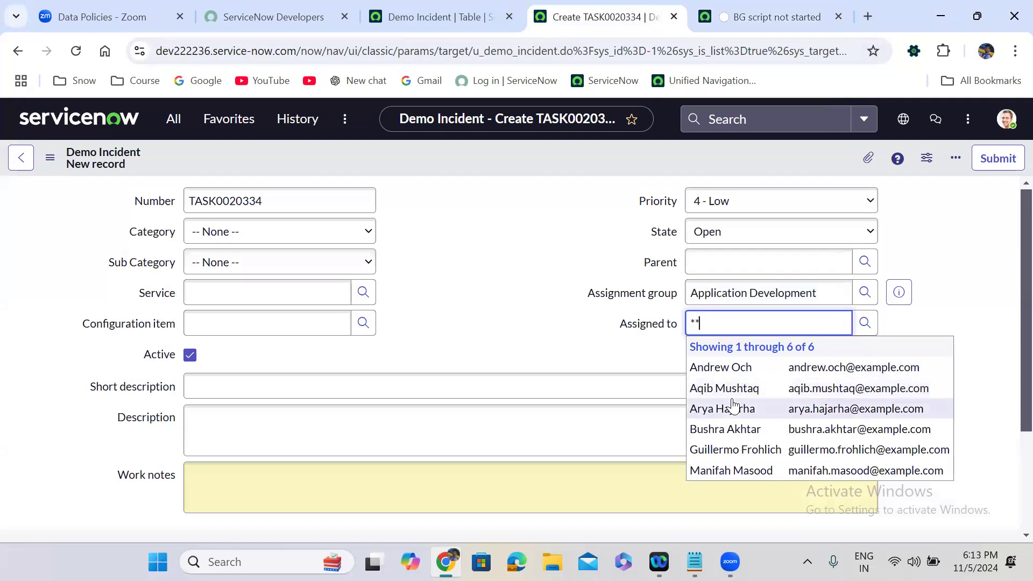
click(733, 406)
double_click(644, 328)
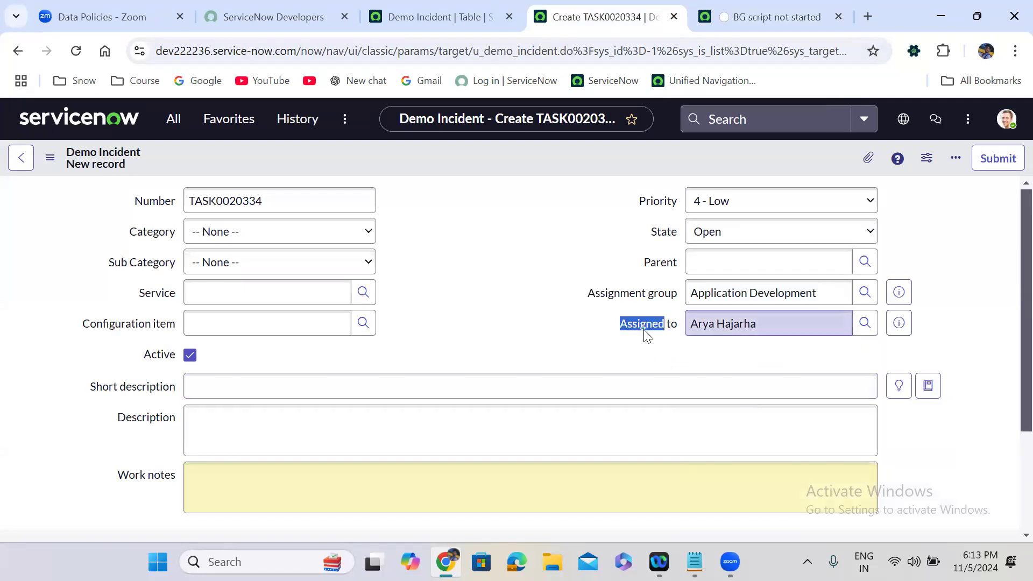
click(472, 321)
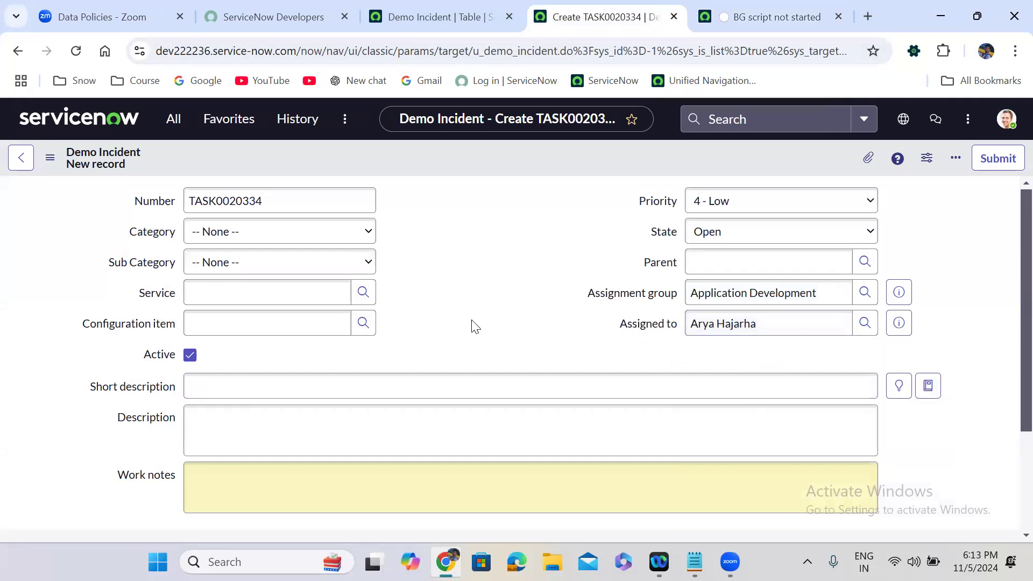
double_click(655, 325)
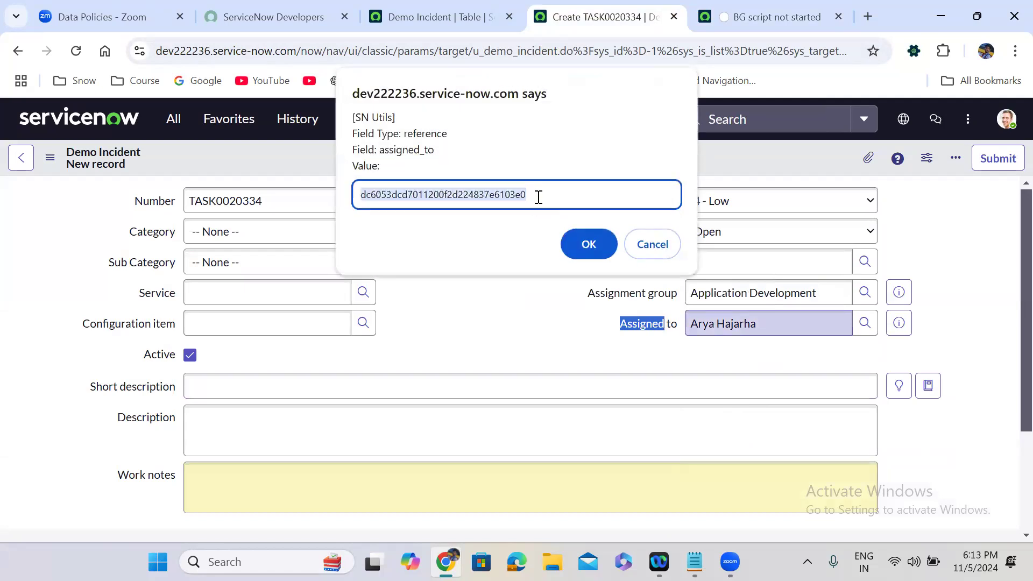
click(630, 246)
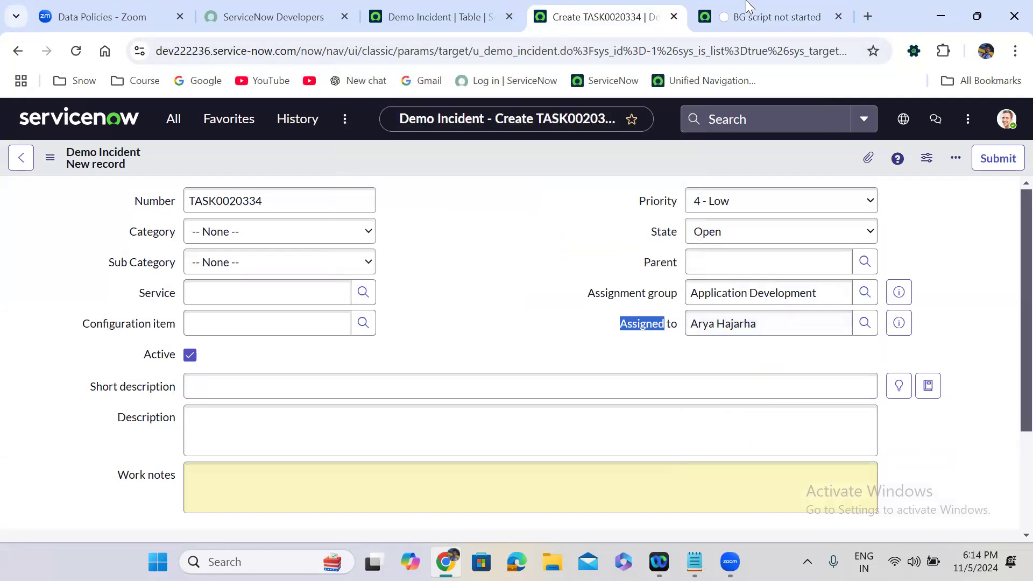
click(746, 7)
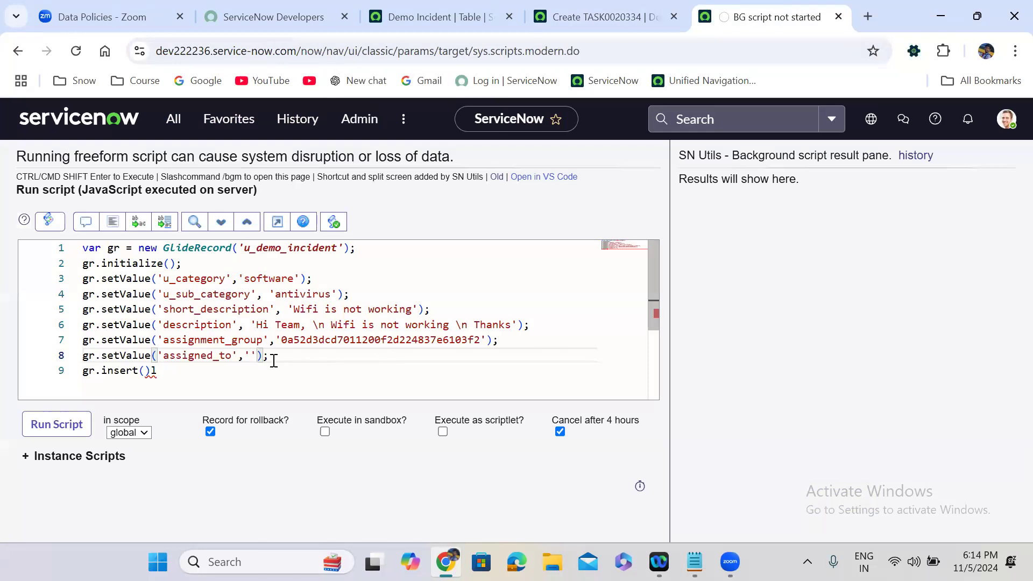
key(ctrl+v)
- Correct the script's final line to gr.insert();
click(161, 372)
key(BackSpace)
text(;)
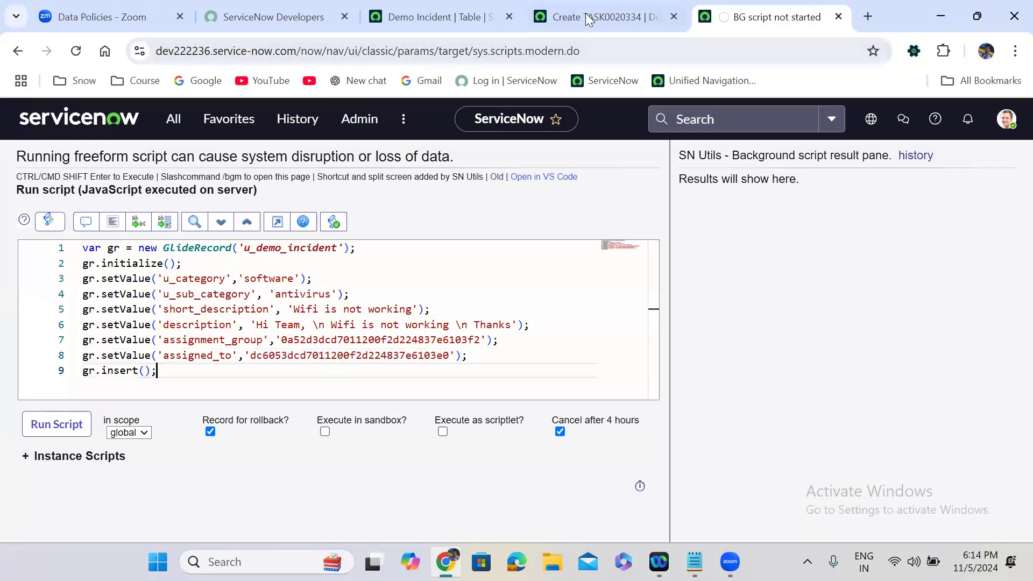
- Leave the unsaved Demo Incident form for the Demo Incidents list, and run the background script in the global scope
click(585, 12)
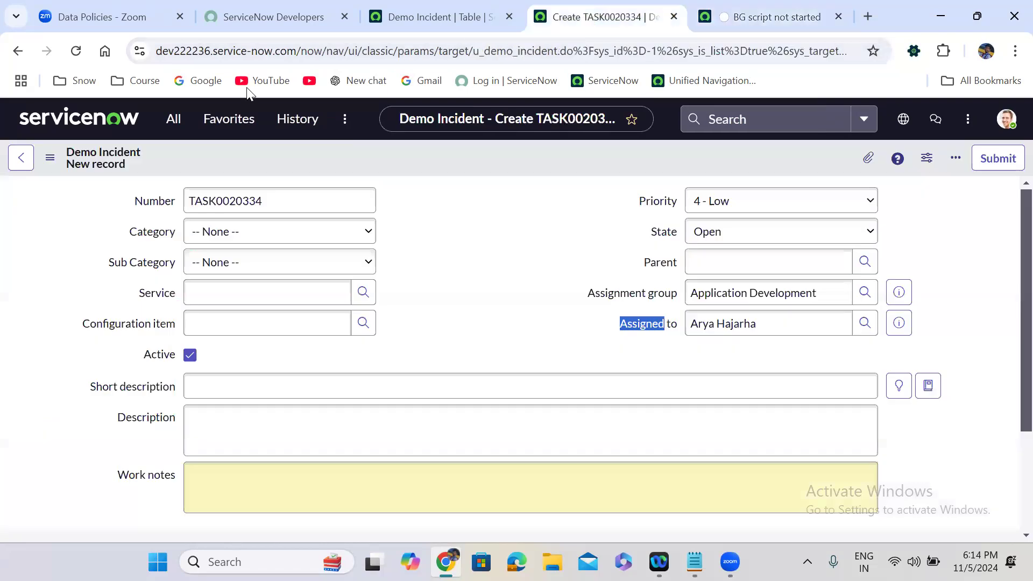
click(21, 45)
click(588, 154)
click(732, 18)
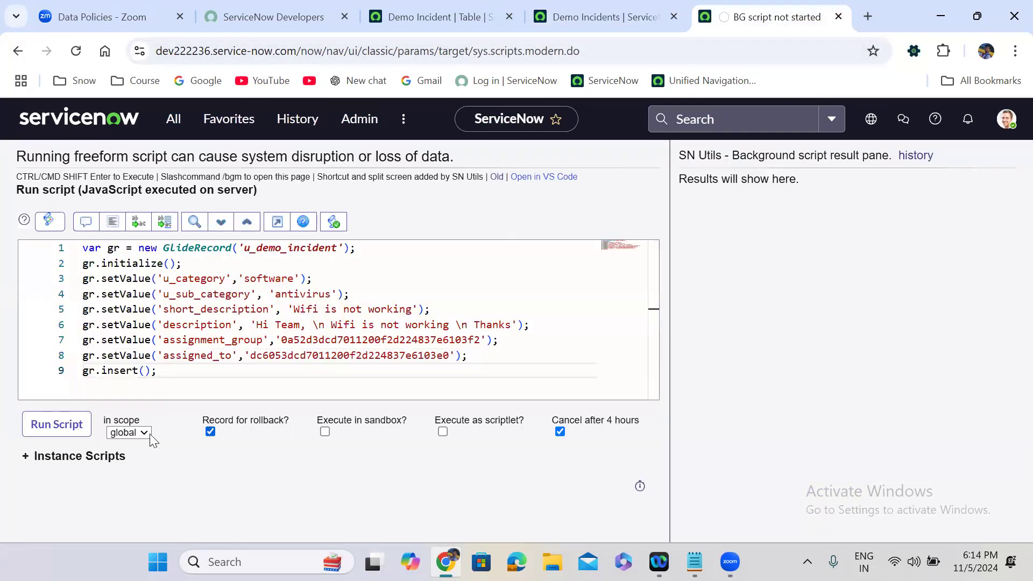
click(35, 433)
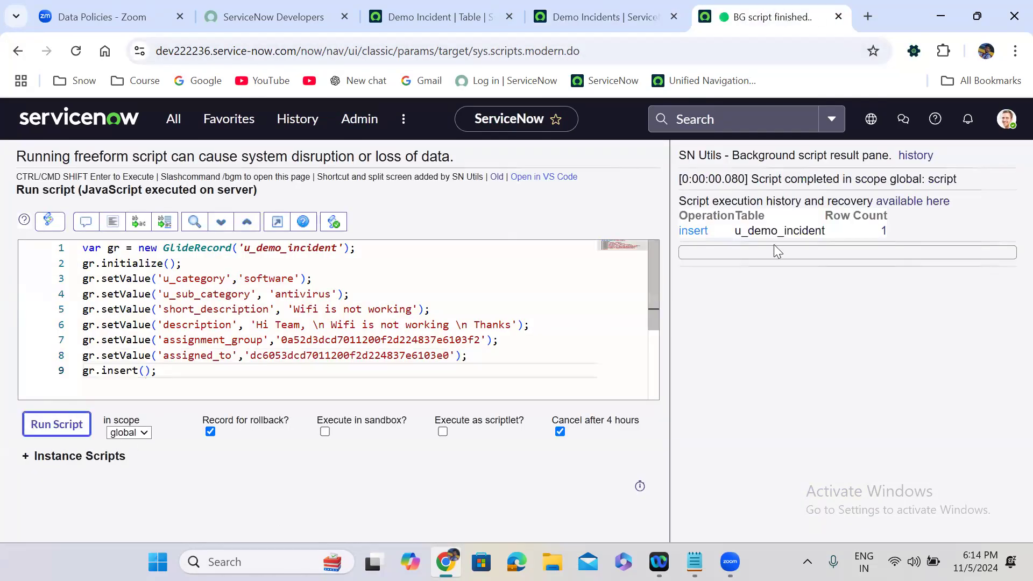
- Refresh the Demo Incidents list to check the inserted record, and compare it with the script's short_description value and the whiteboard's data-entry methods
click(600, 17)
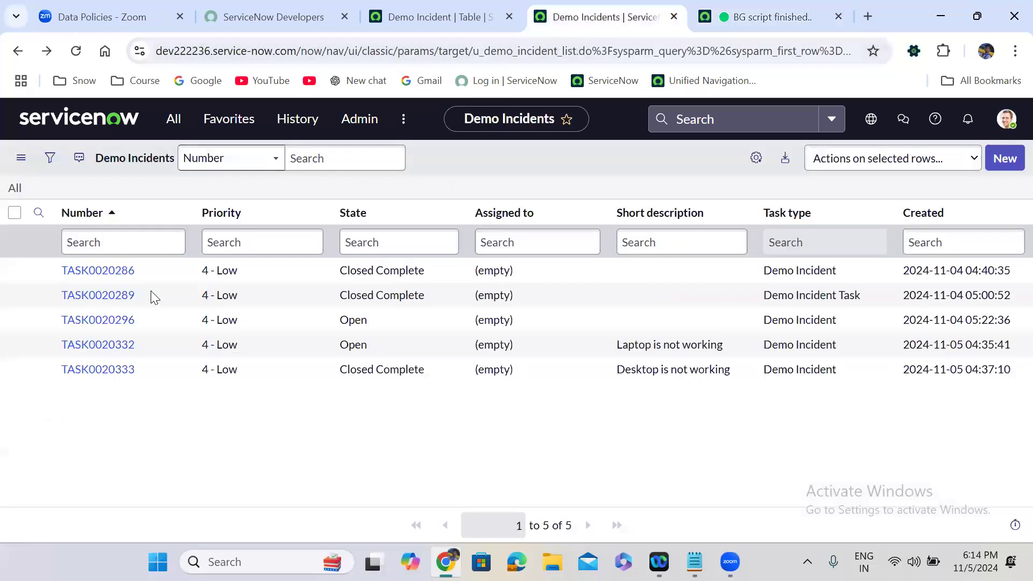
click(16, 189)
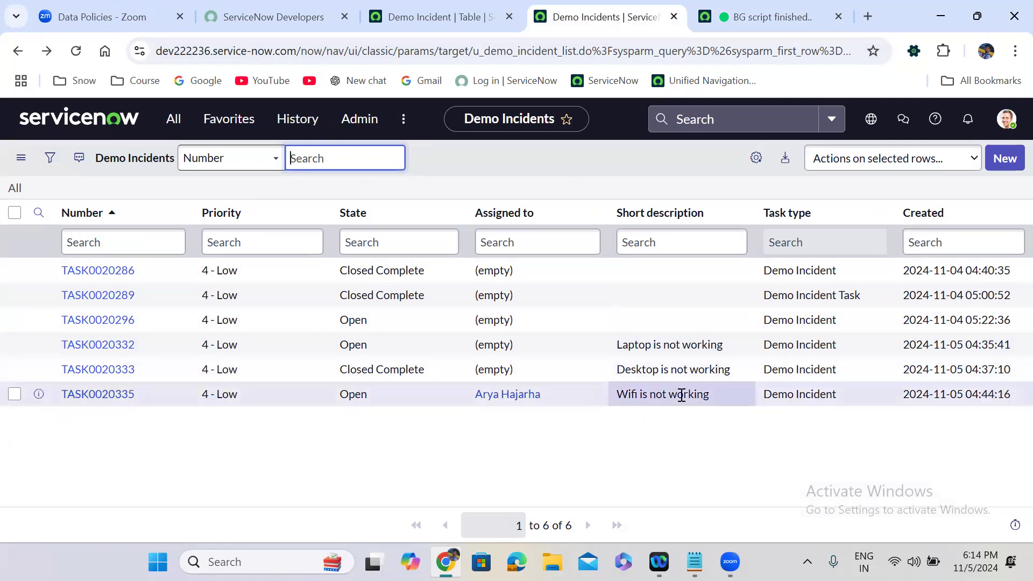
click(777, 11)
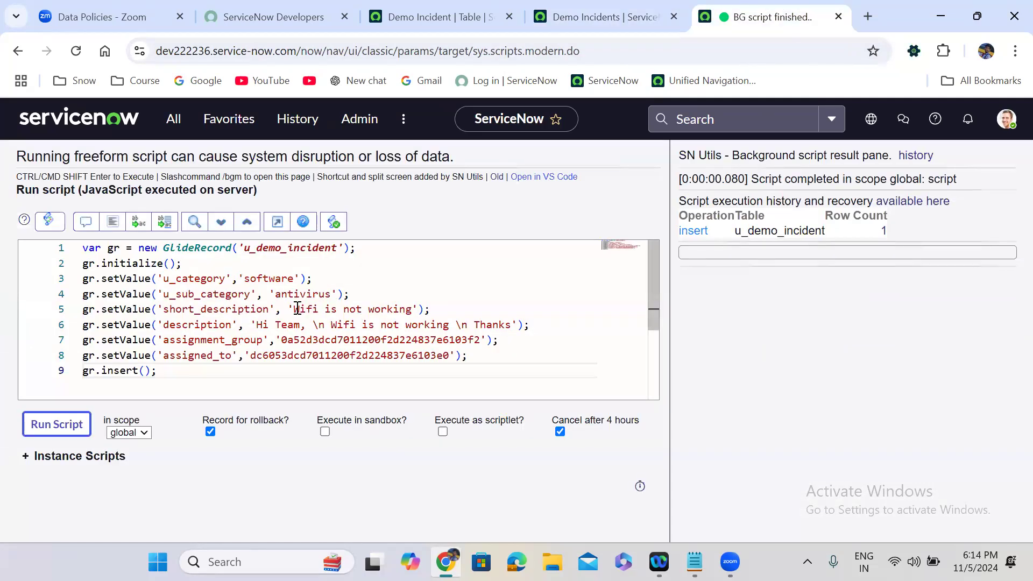
drag(298, 309, 411, 308)
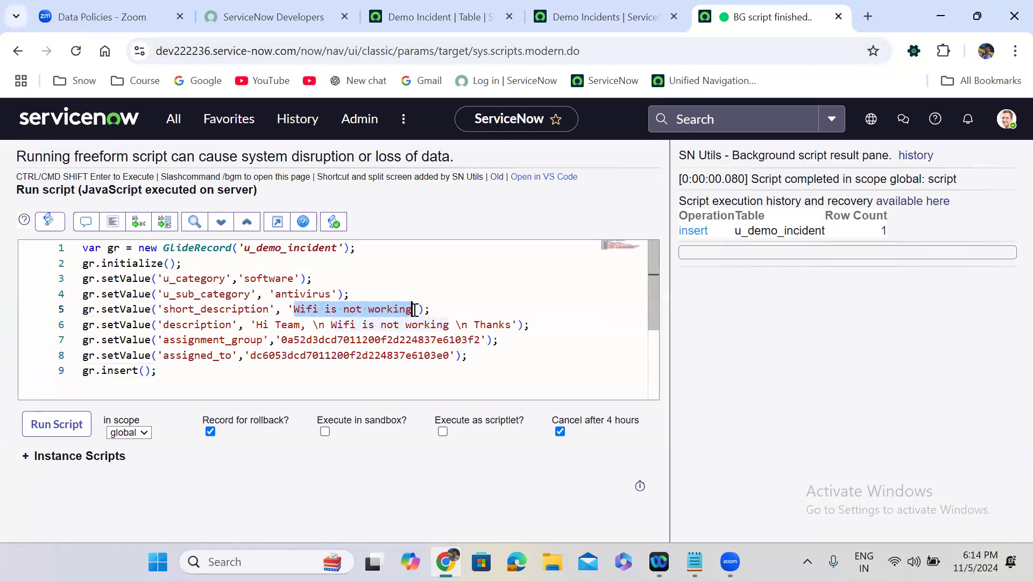
click(429, 309)
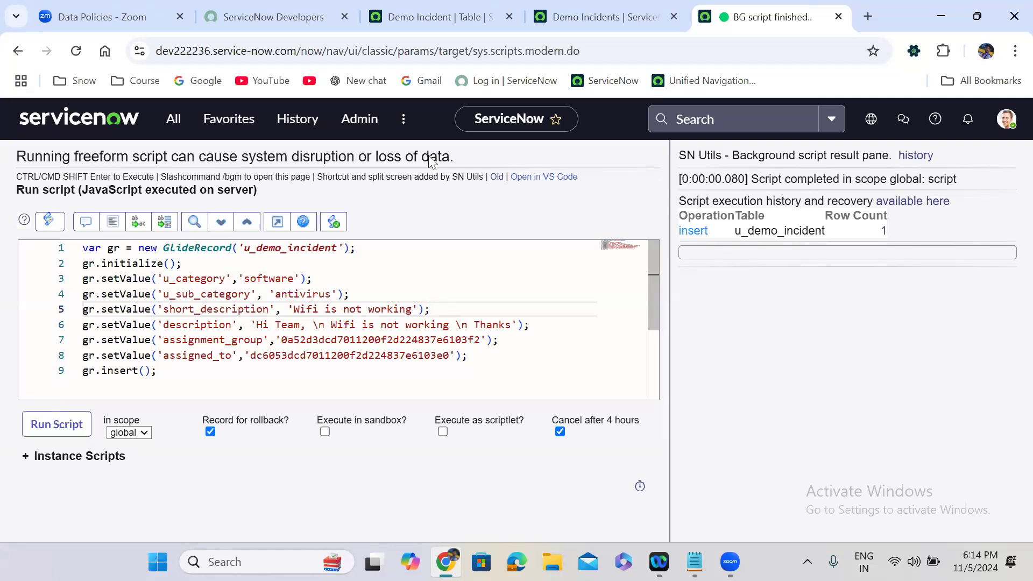
click(153, 13)
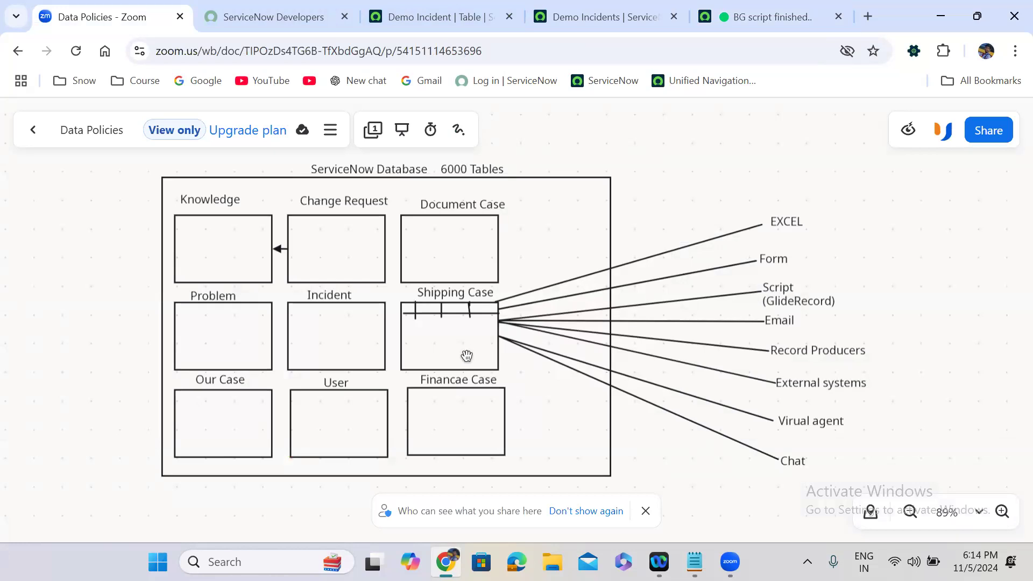
click(776, 6)
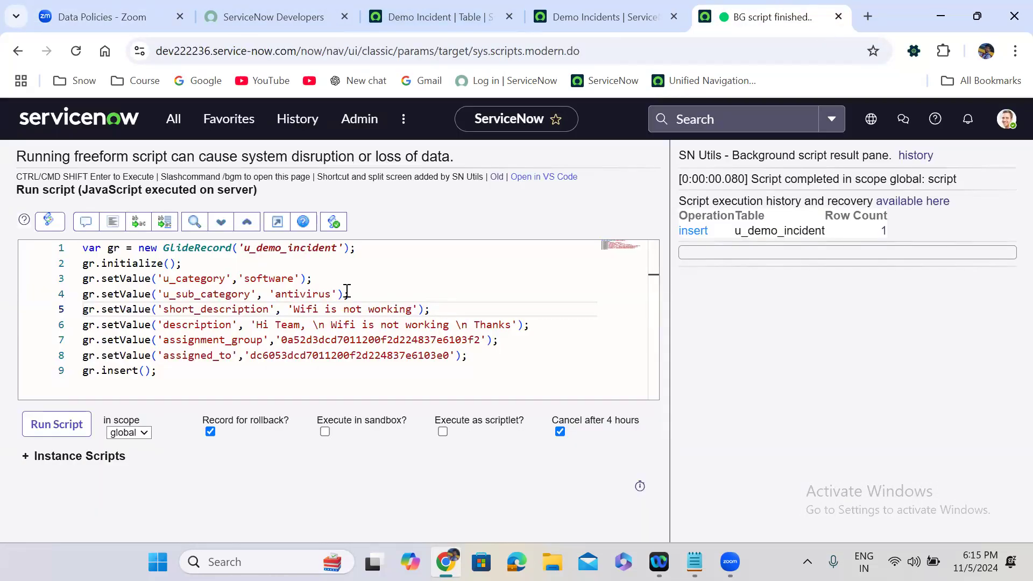
- Return to the Demo Incident table record and search the application navigator for inbound email
click(441, 17)
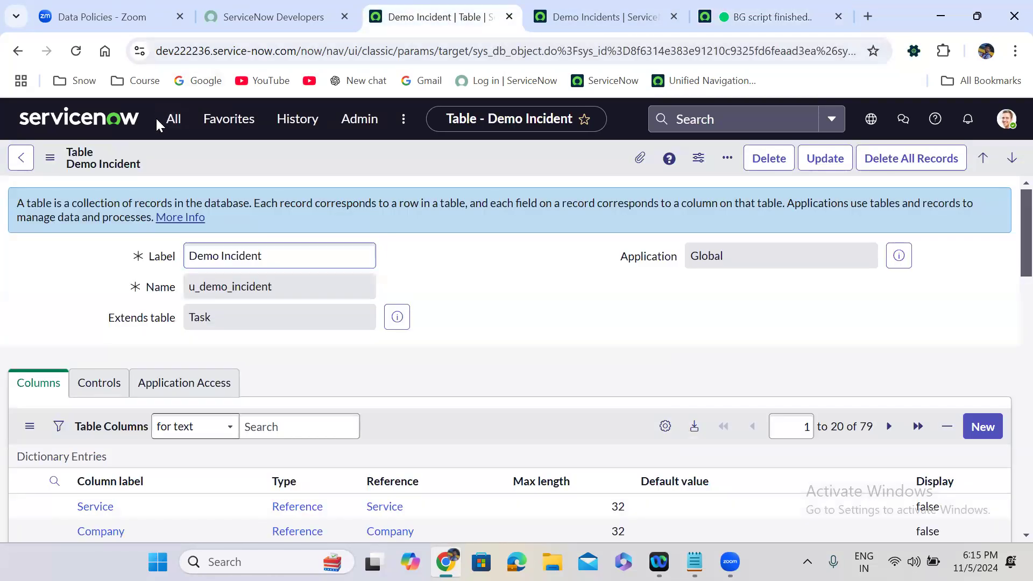
click(171, 119)
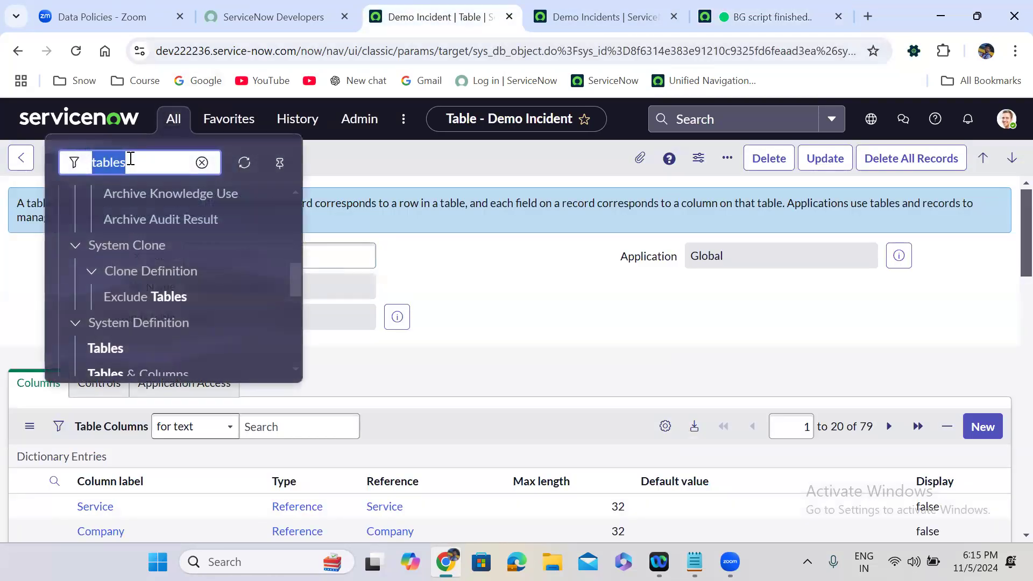
text(in)
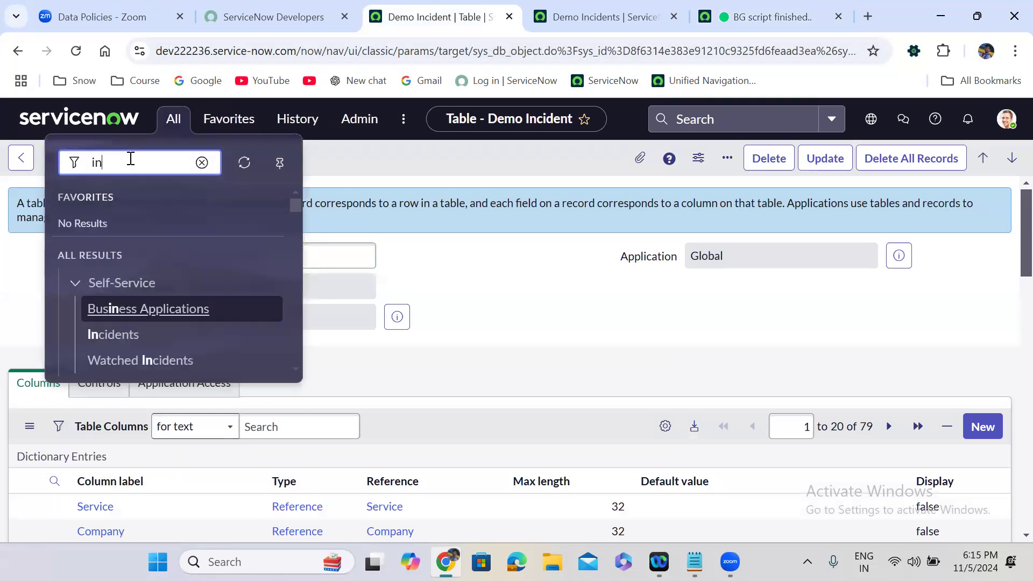
text(bound e)
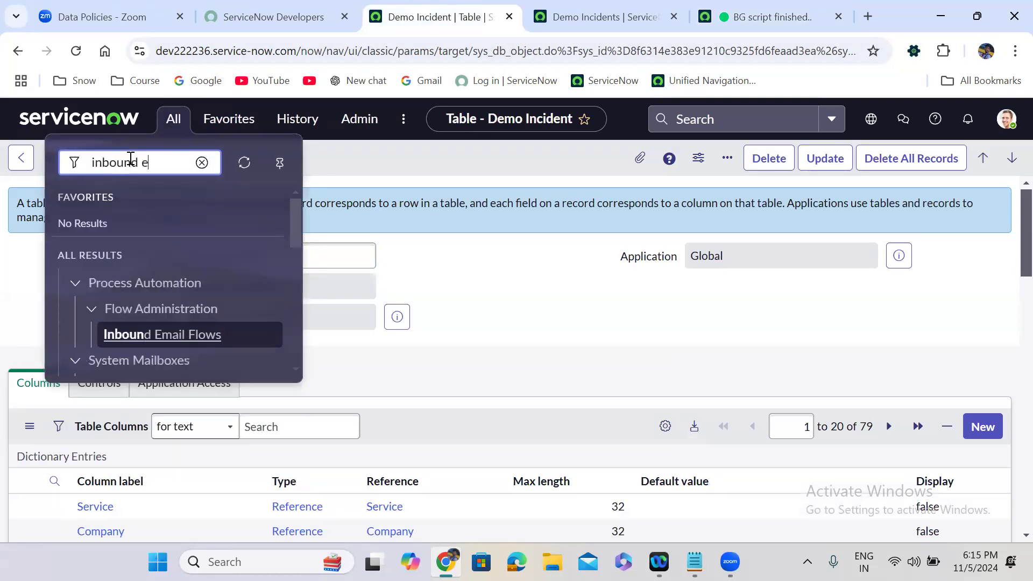
text(mail)
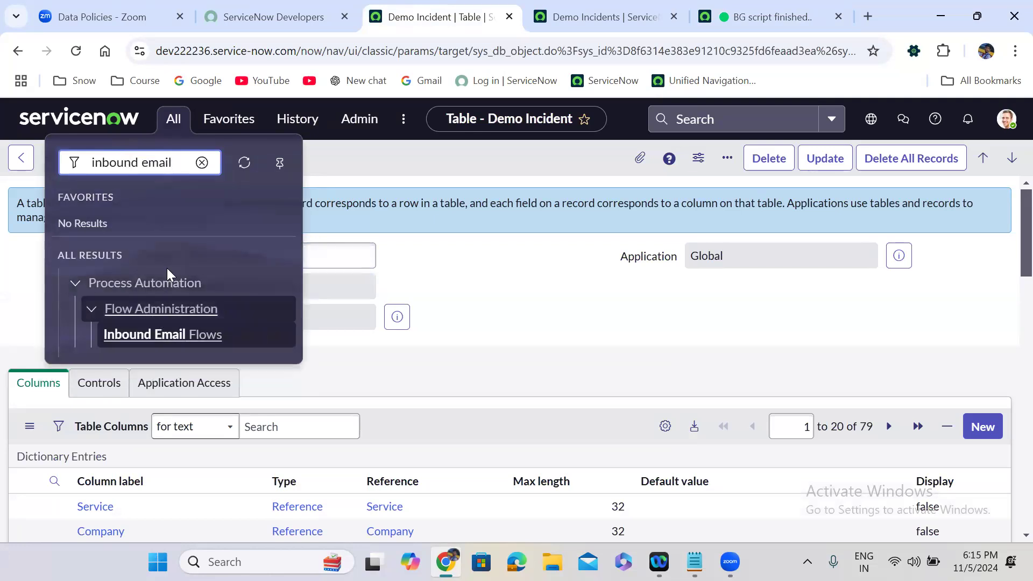
- Change the navigator search to inbound actions, open Inbound Actions in a separate browser tab, and start a new inbound email action
key(BackSpace)
key(BackSpace)
key(BackSpace)
key(BackSpace)
key(BackSpace)
key(BackSpace)
text(actions)
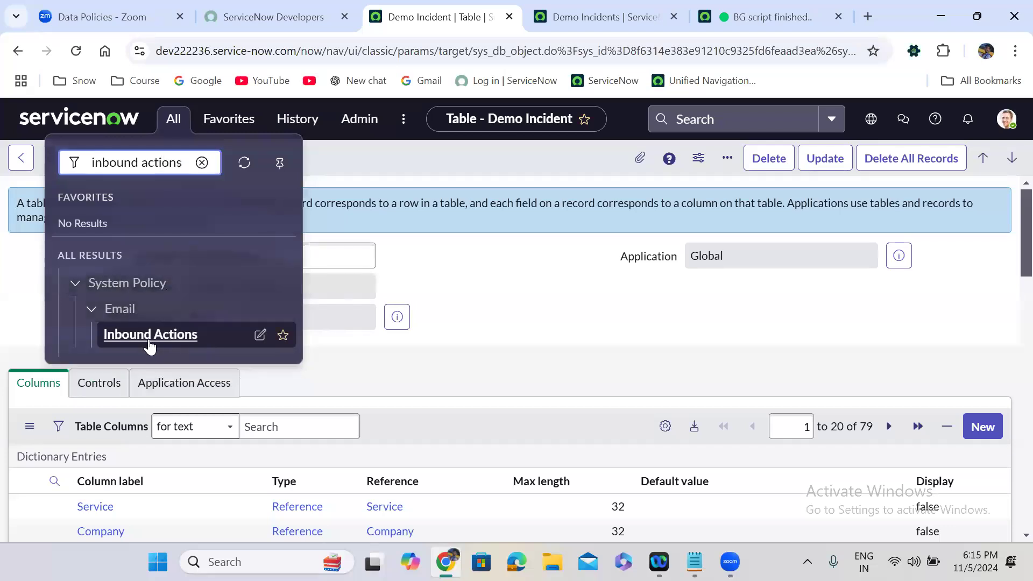
middle_click(149, 344)
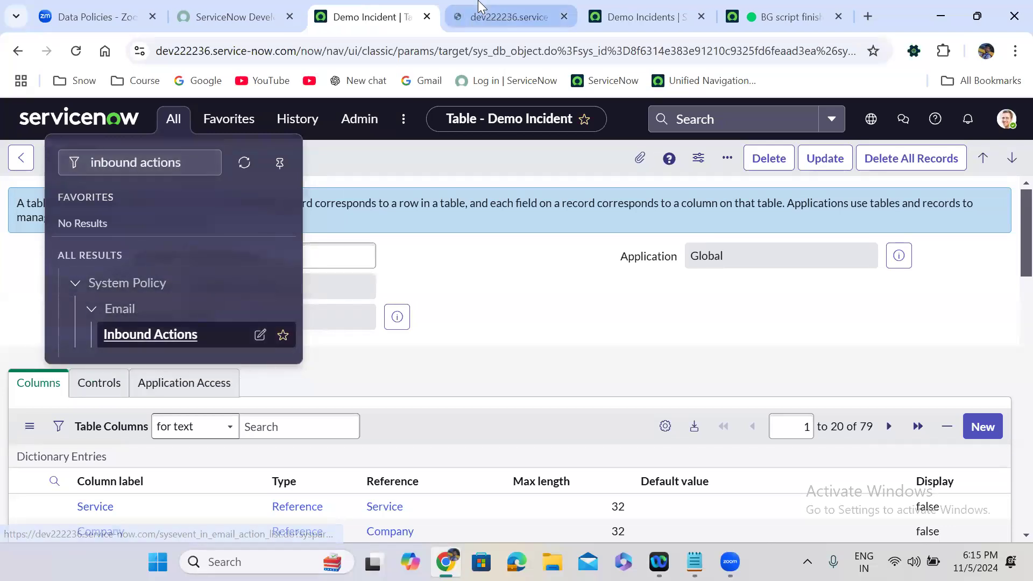
click(480, 6)
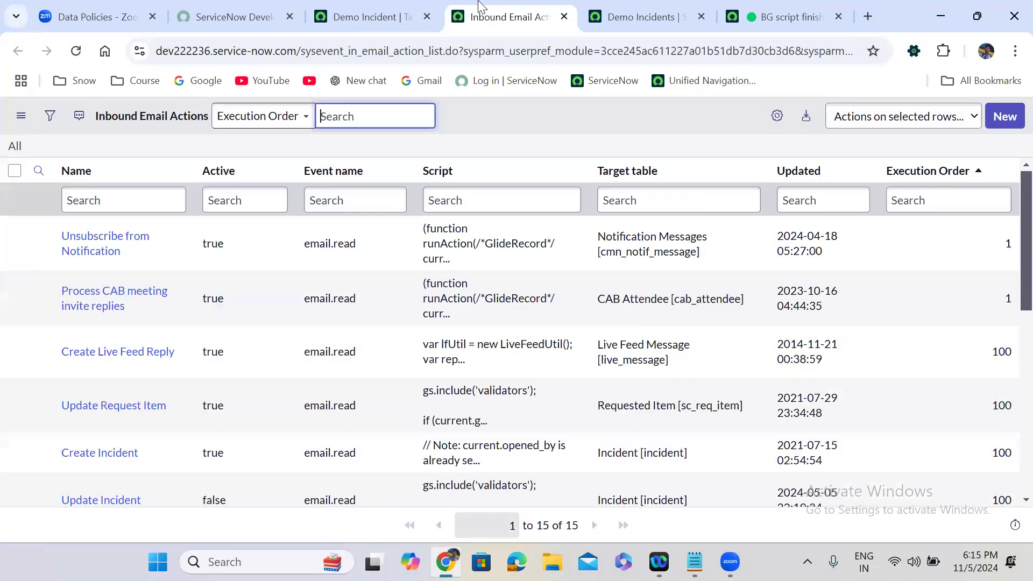
click(1001, 116)
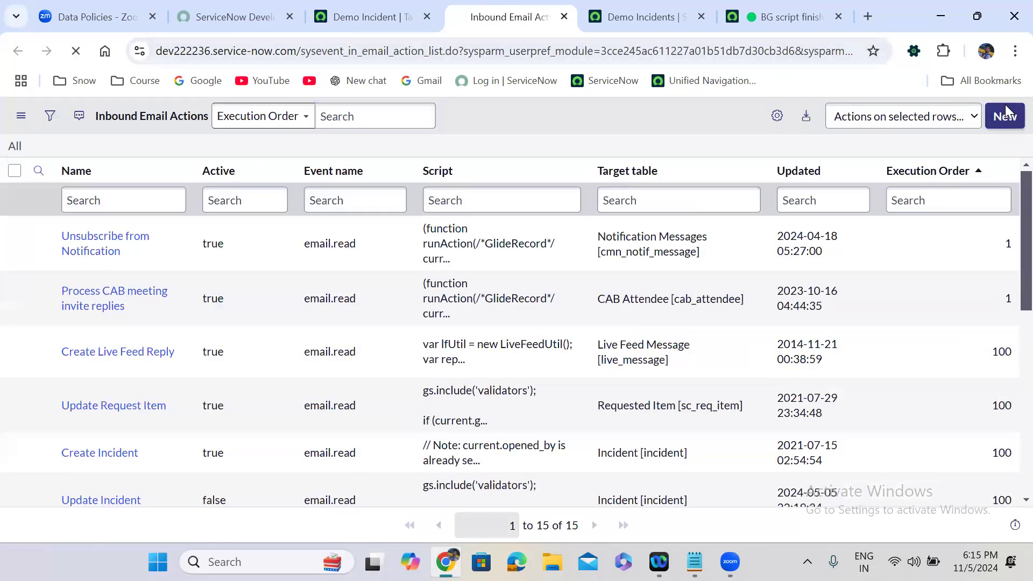
- Open Gmail in a new browser tab and start an enlarged message addressed to the ServiceNow developer instance's e-mail
click(867, 16)
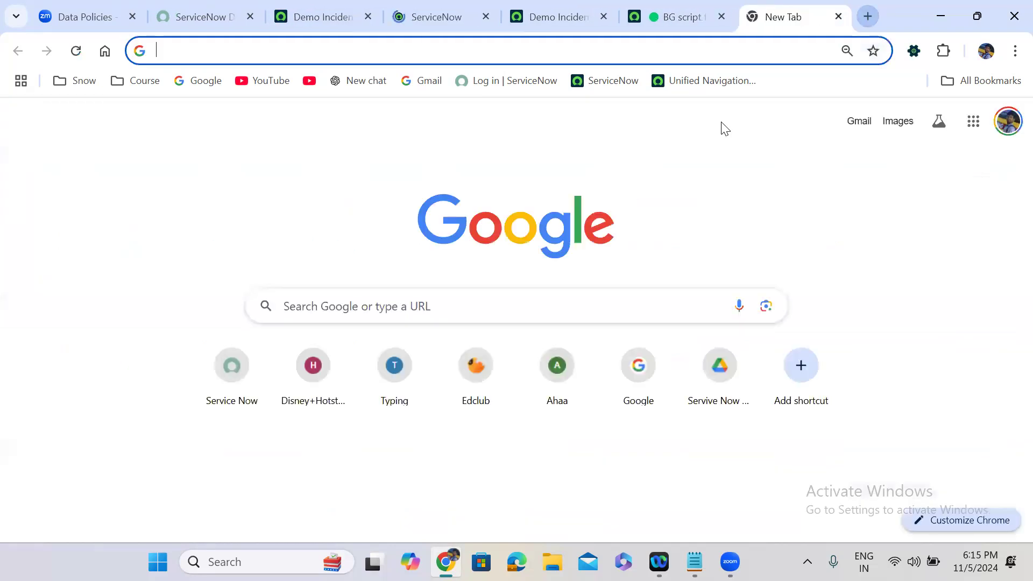
click(857, 123)
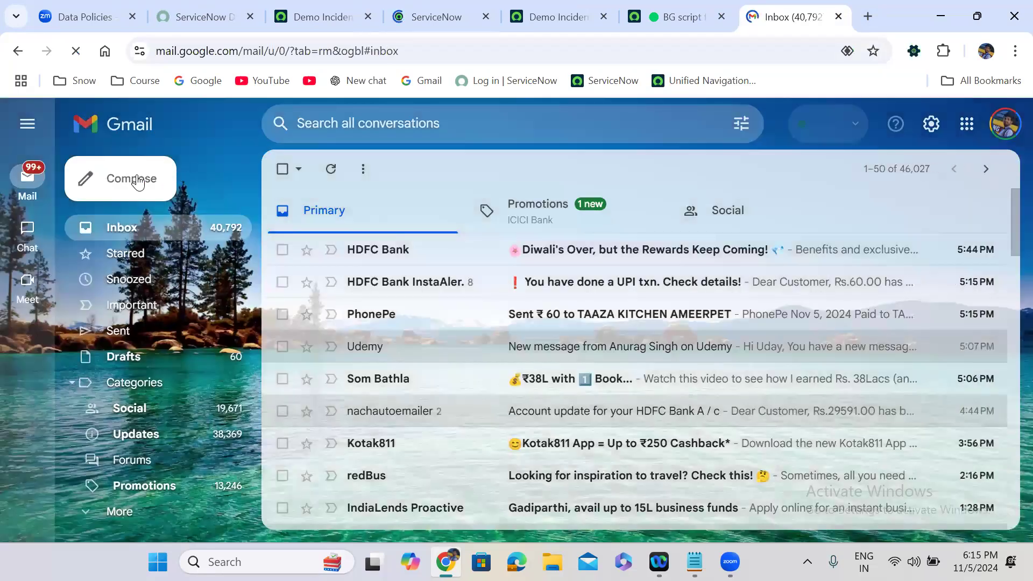
click(139, 182)
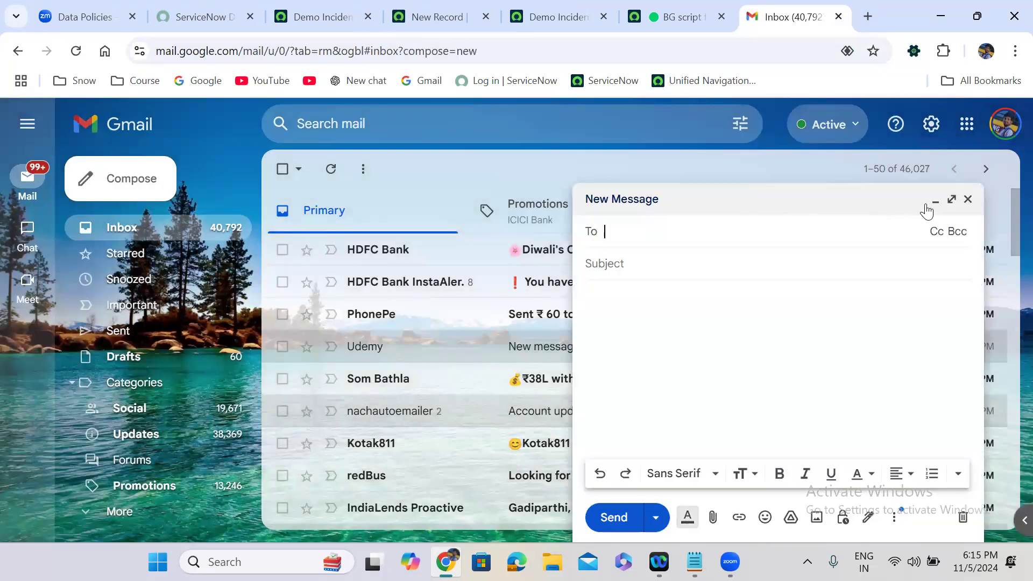
click(950, 202)
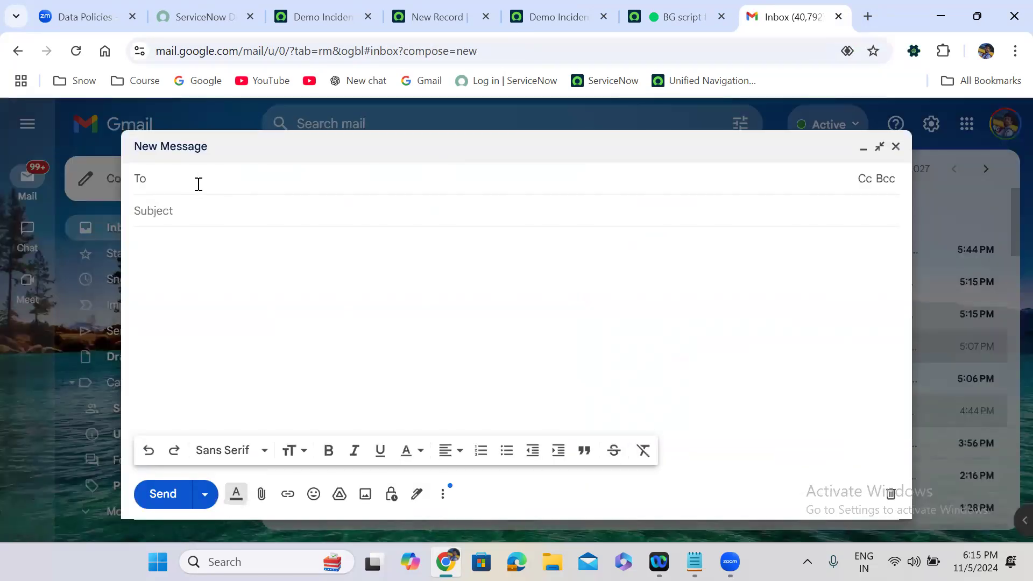
text(dev)
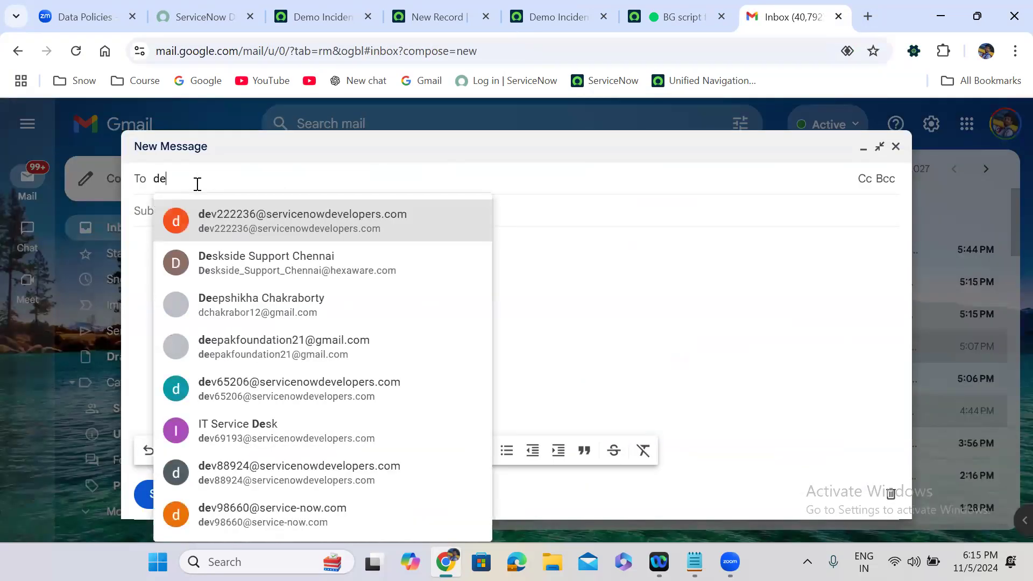
click(252, 221)
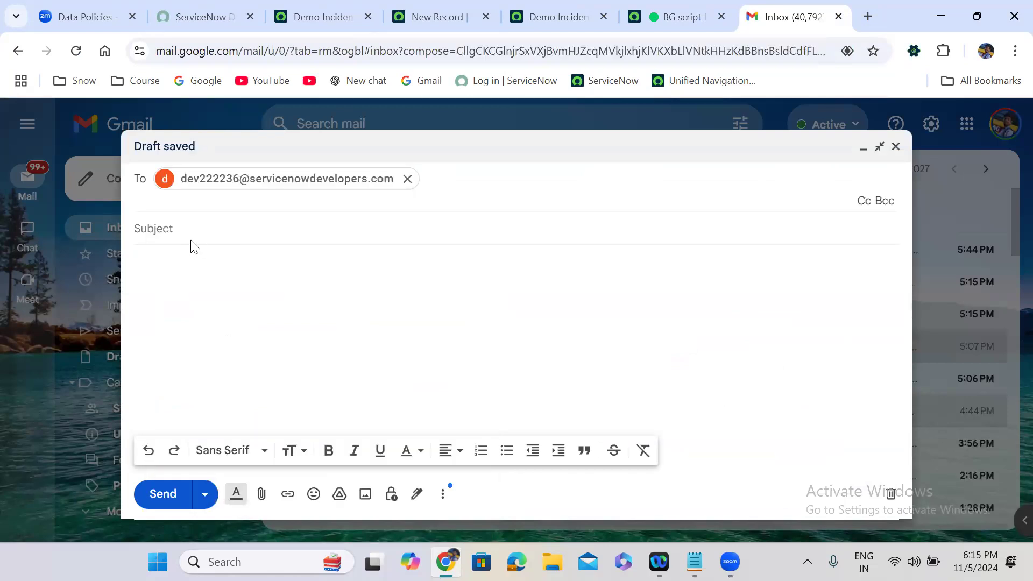
- Give the message the subject Create Demo Incident and begin its body with "Hi Team," and "Laptop"
click(185, 236)
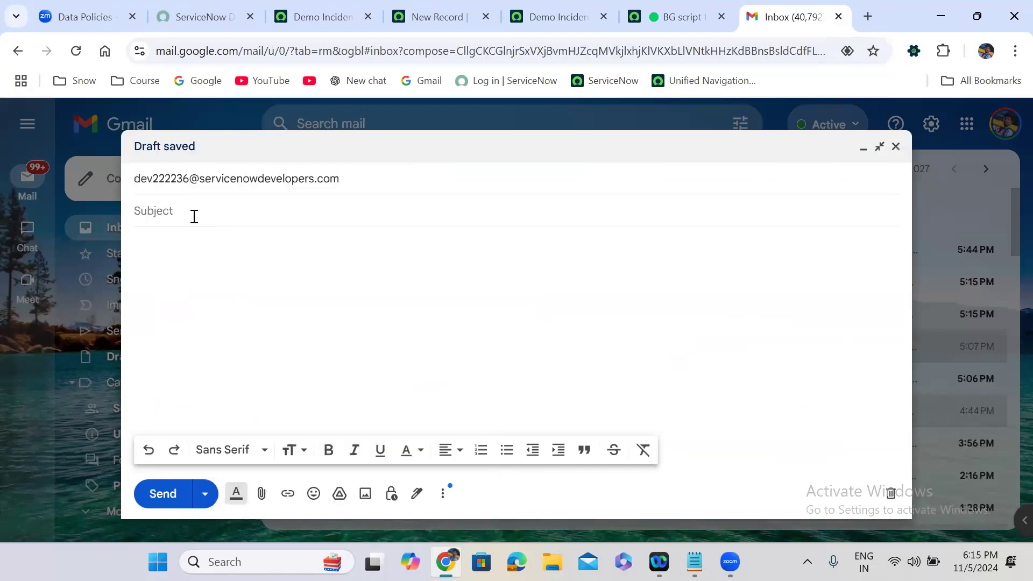
text(Create Demo Incident)
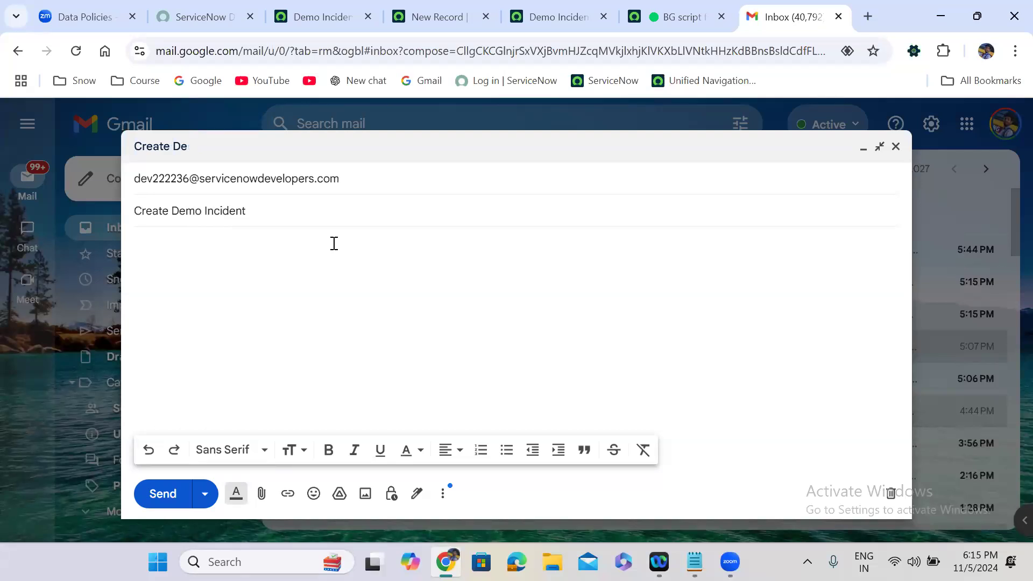
click(232, 261)
key(Tab)
text(Lapt)
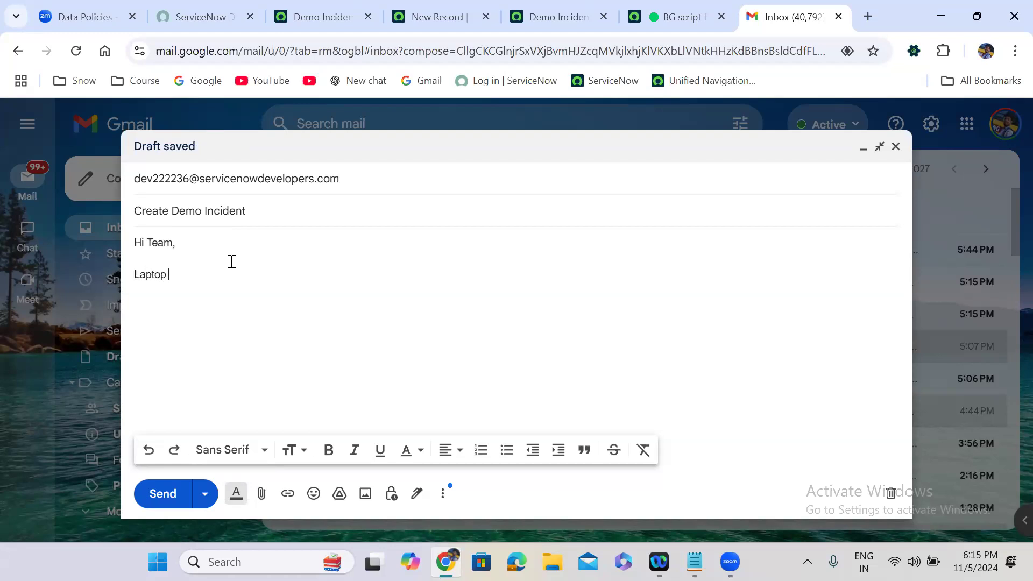
- Replace the message's subject with "laptop is not working"
drag(247, 210, 95, 202)
text(l)
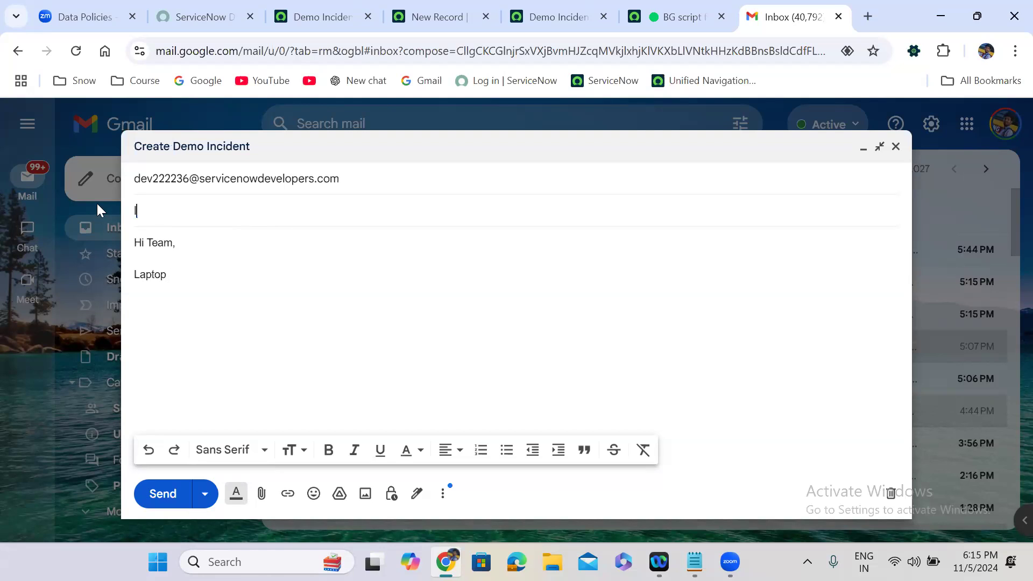
text(aptop is not working)
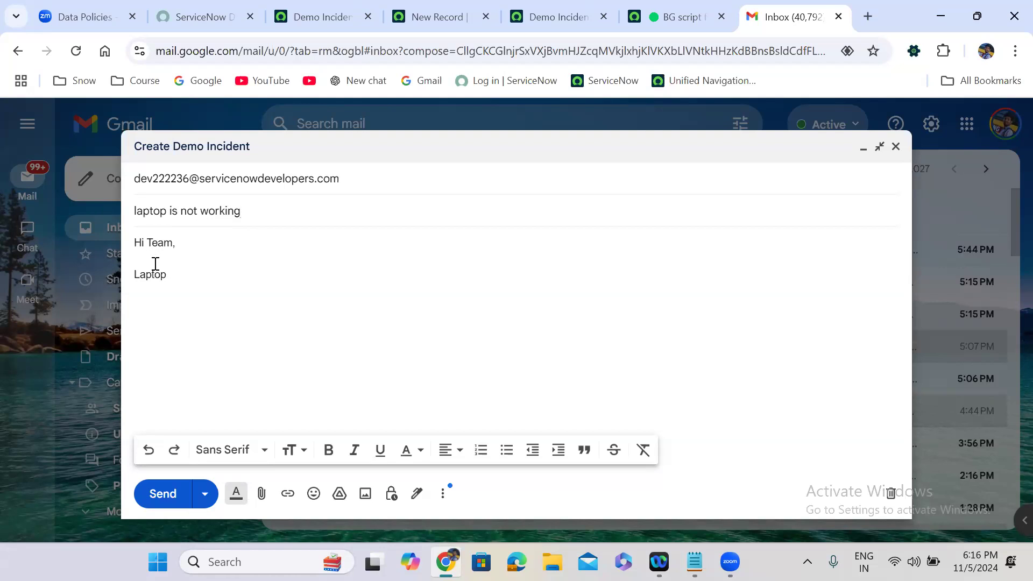
- Complete the body with "is not working!!", "Many thanks," and the sender's name, send the message, and dismiss the notification
click(182, 276)
text(is not working!)
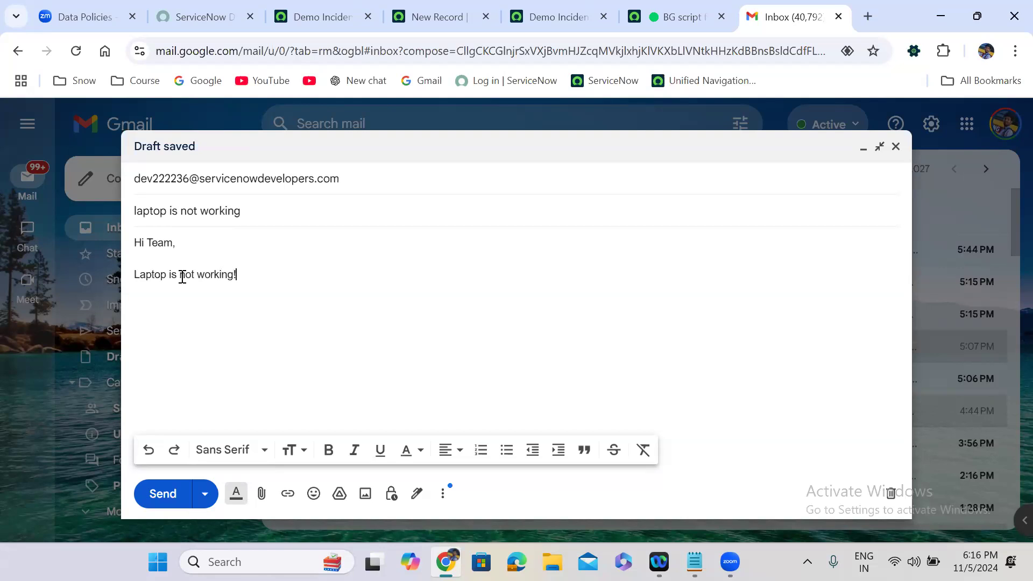
text(Many thanks,)
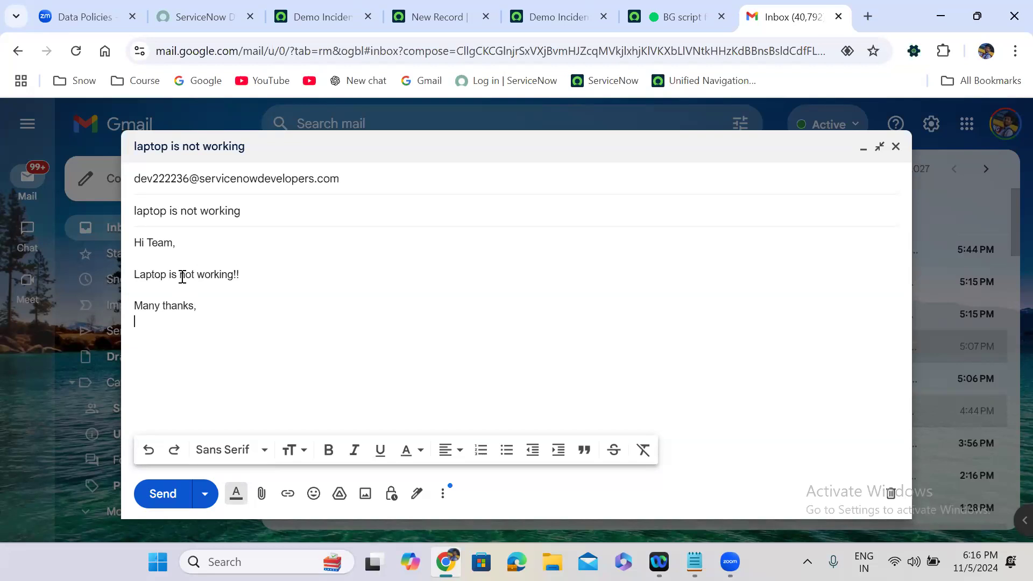
text(day G)
click(162, 495)
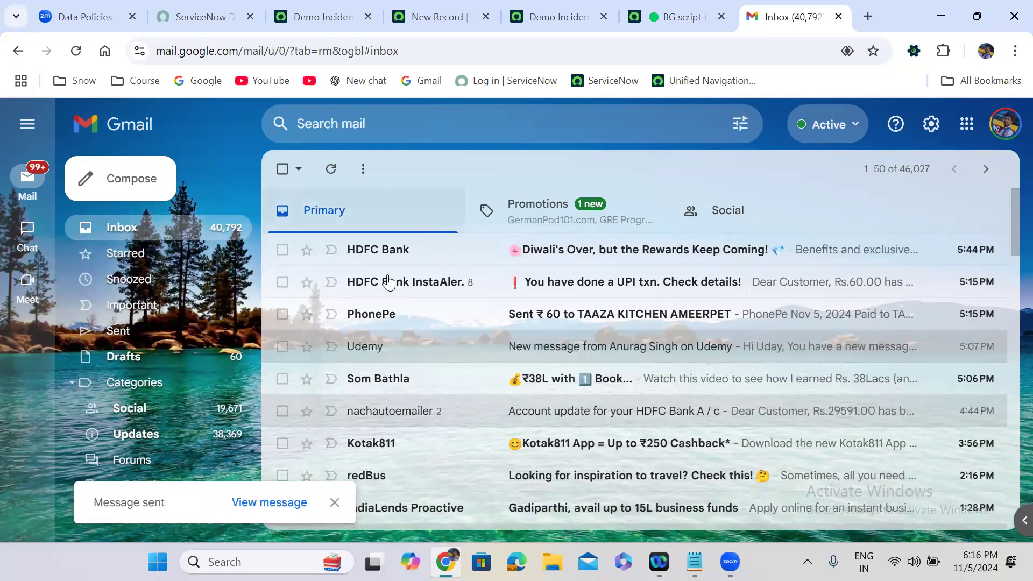
click(334, 503)
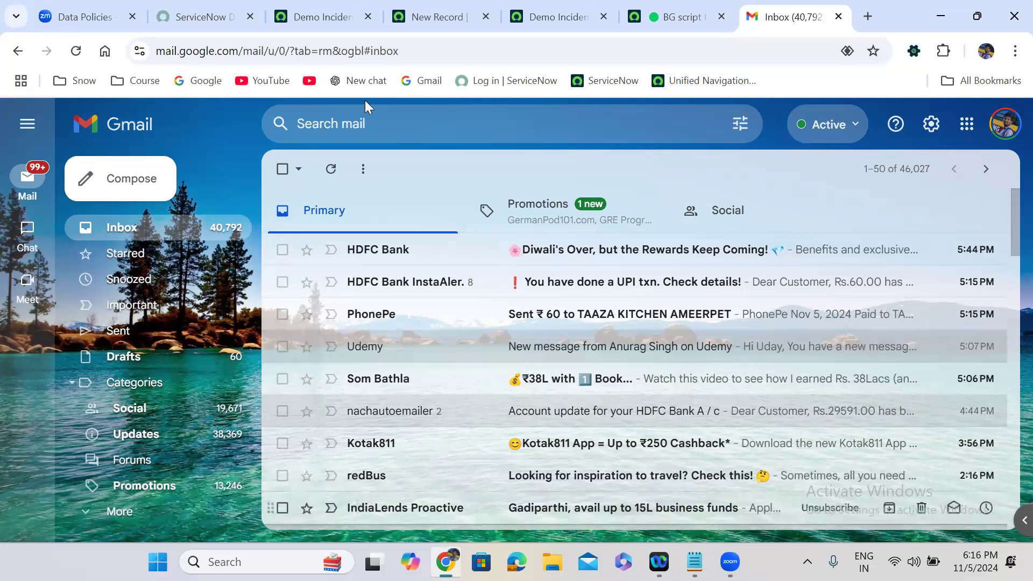
- On the new inbound email action in ServiceNow, set the target table to Demo Incident [u_demo_incident] and the name to Create Demo Incident
click(322, 17)
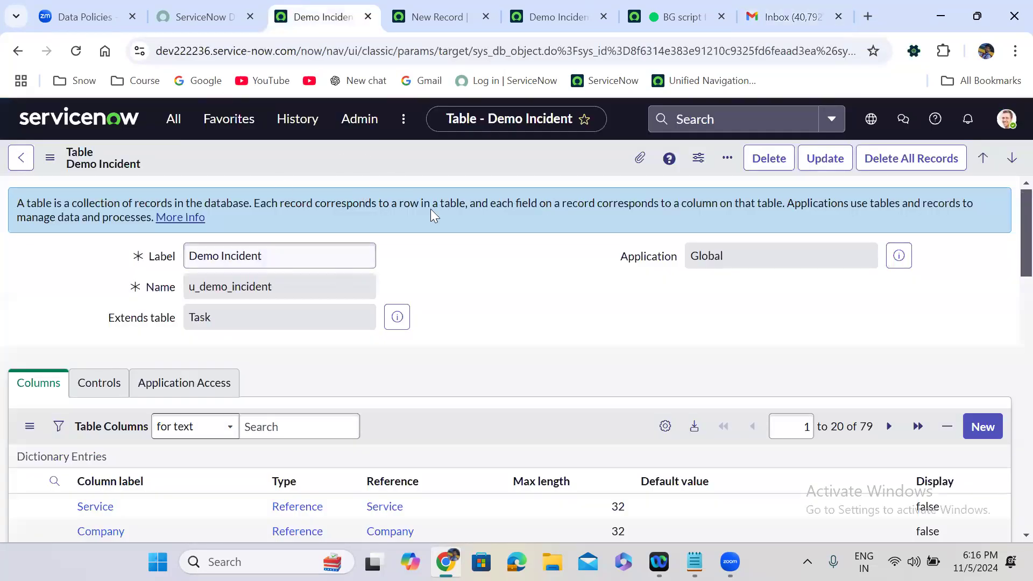
click(413, 6)
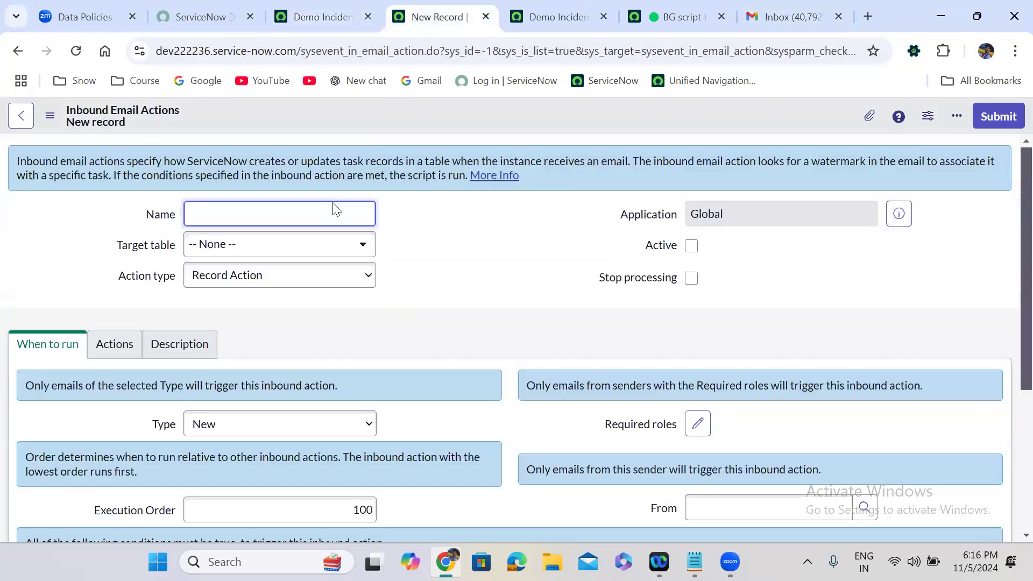
click(257, 249)
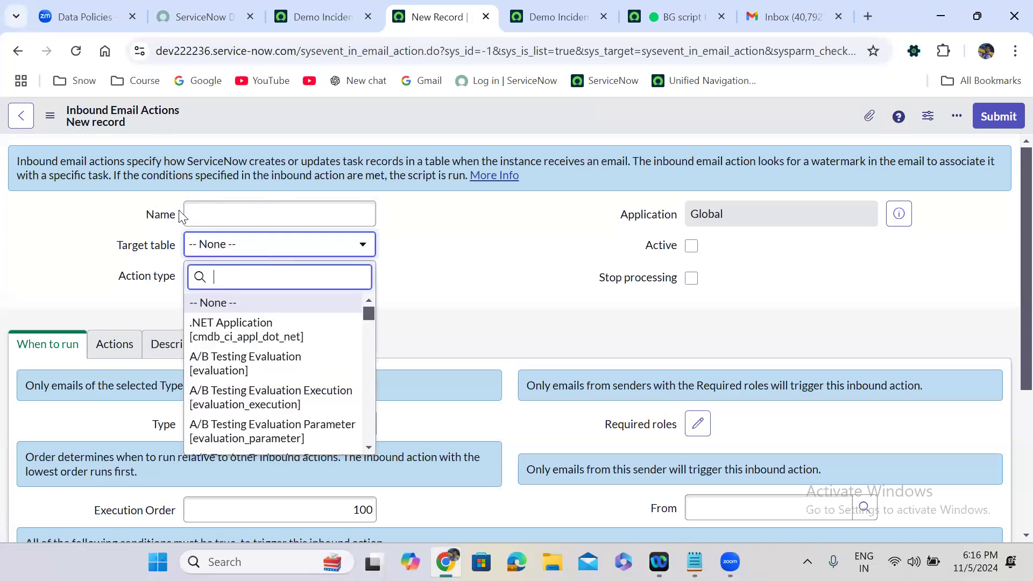
text(demo)
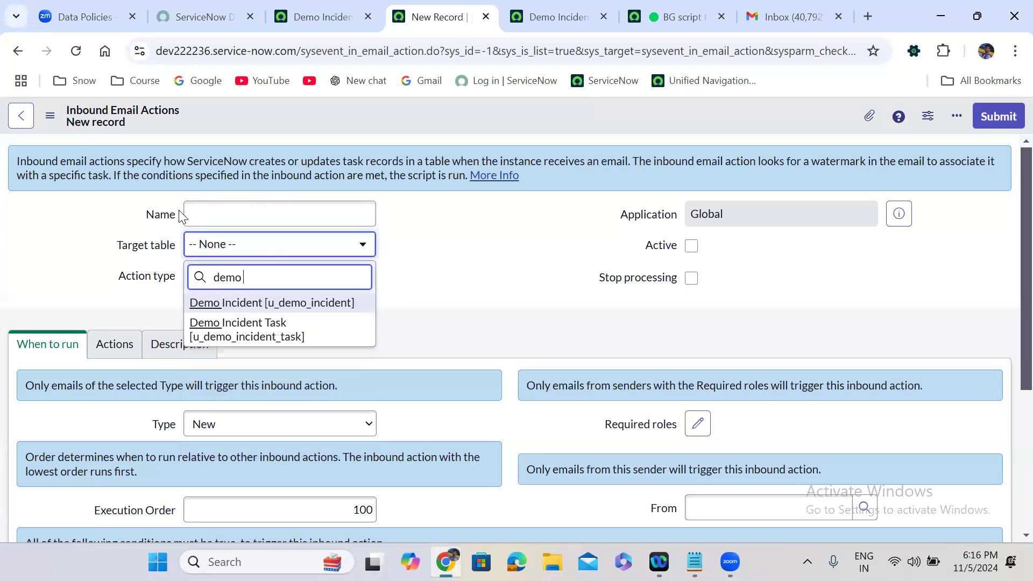
click(278, 305)
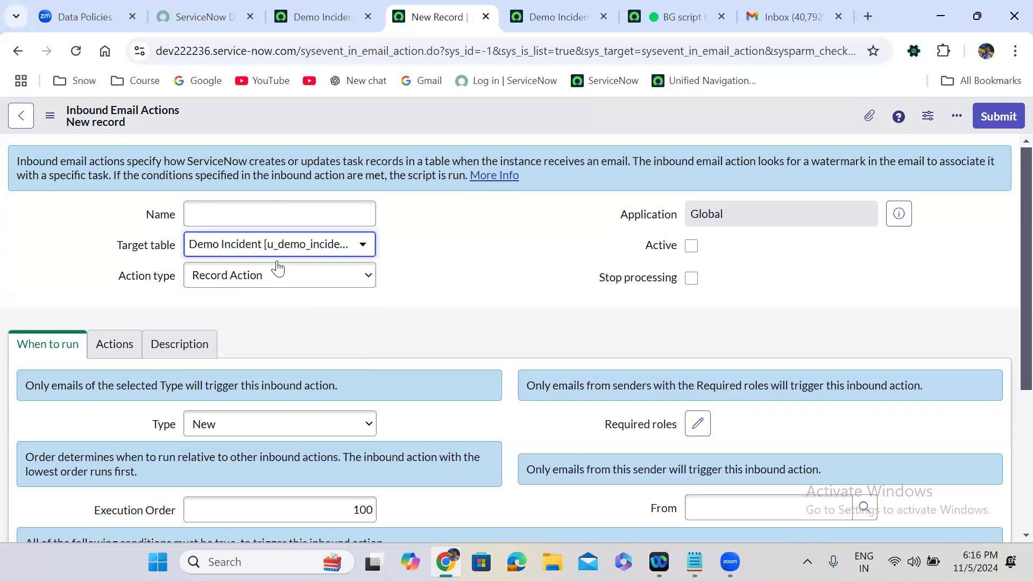
click(234, 211)
text(Create Demo Incide)
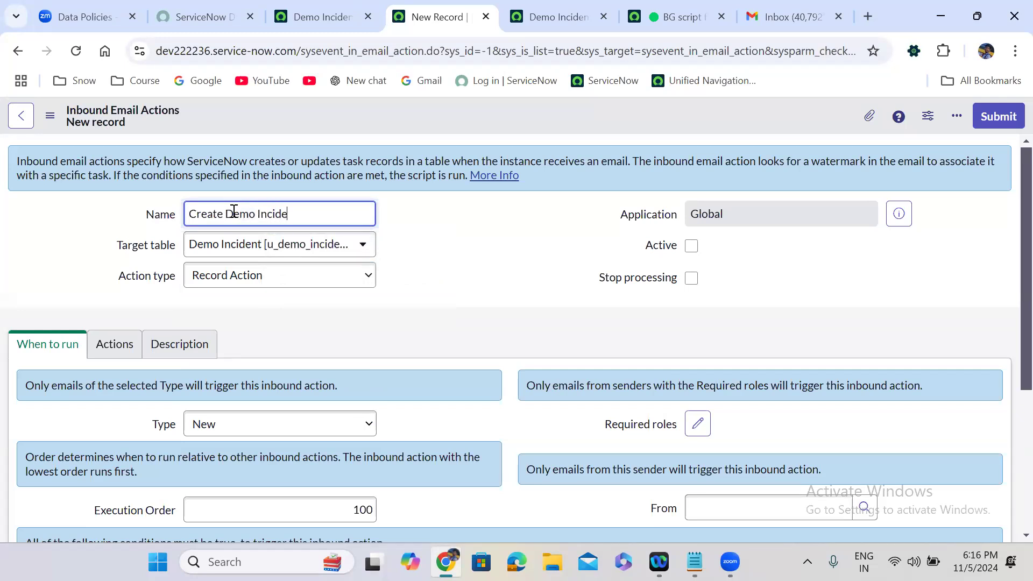
text(t)
click(270, 335)
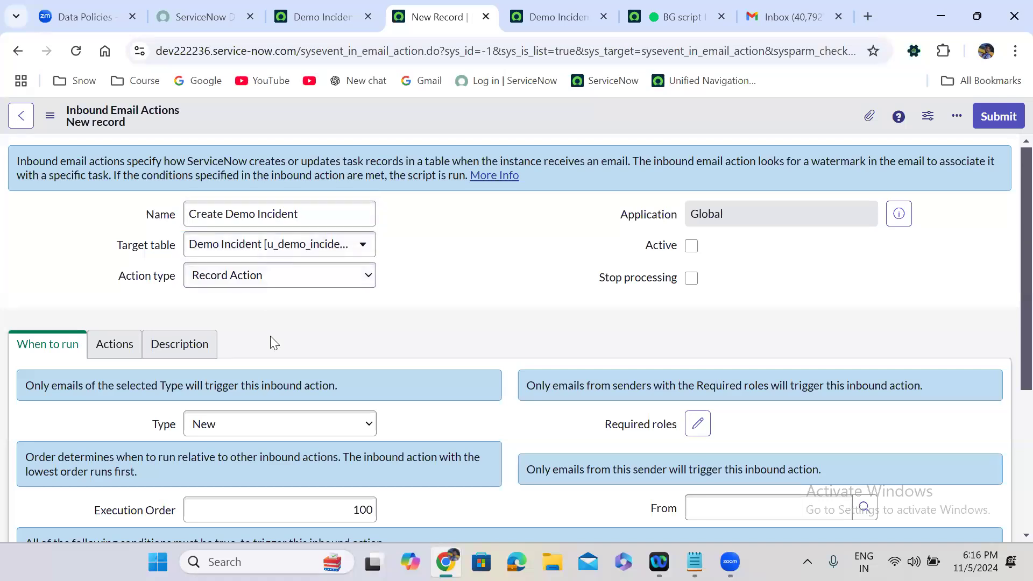
- Set the inbound action's From sender to System Administrator in its run conditions
scroll(270, 335, down, 3)
scroll(270, 341, down, 3)
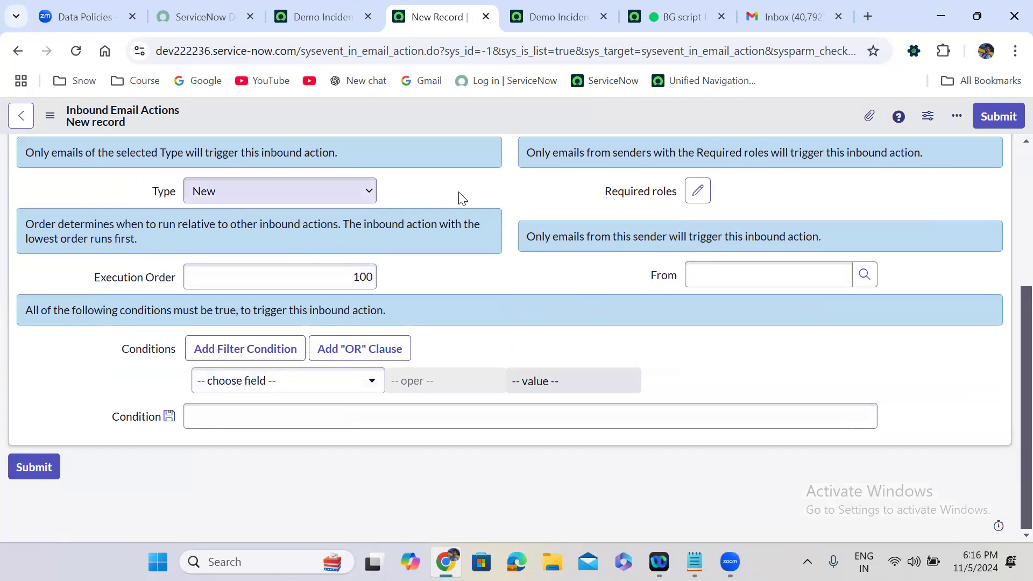
click(716, 272)
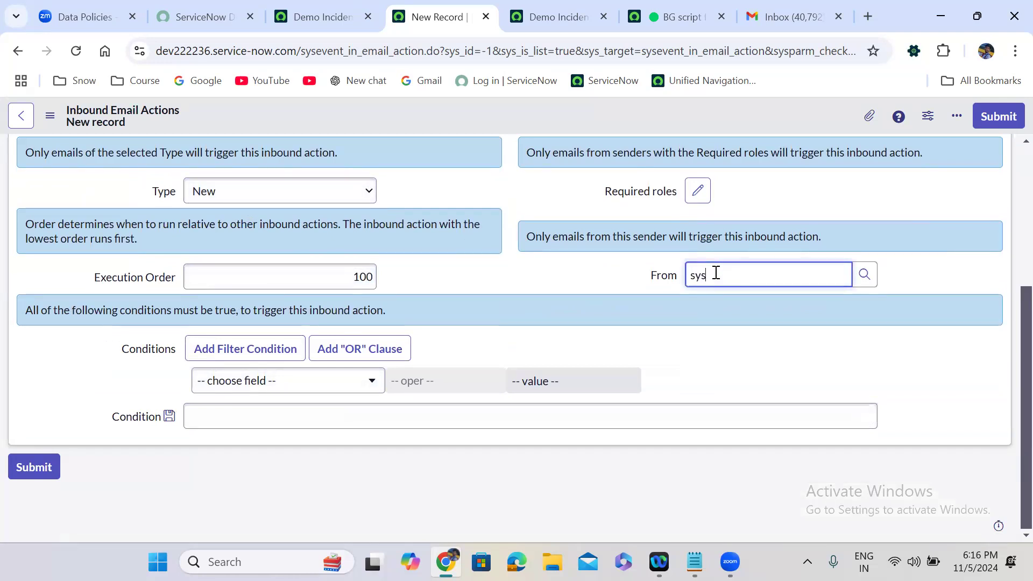
click(726, 322)
click(381, 127)
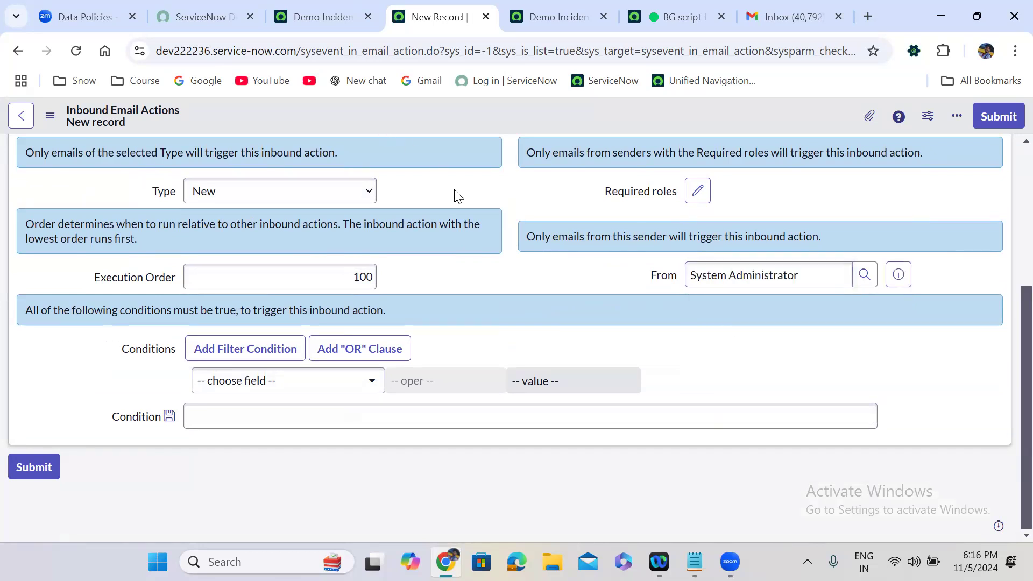
scroll(454, 196, up, 3)
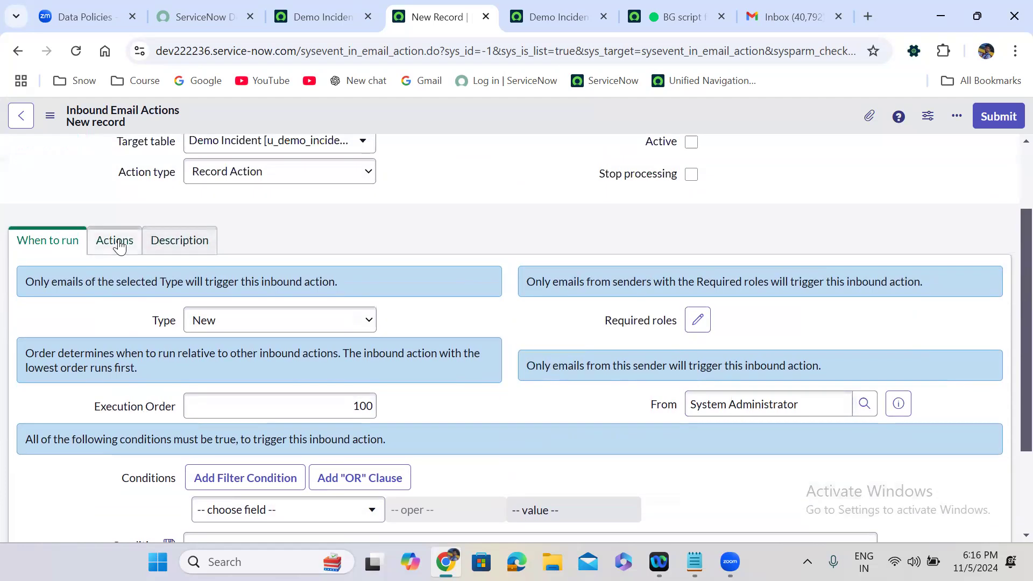
- Add a field action to the inbound email action that sets Category to Software
click(118, 243)
click(248, 284)
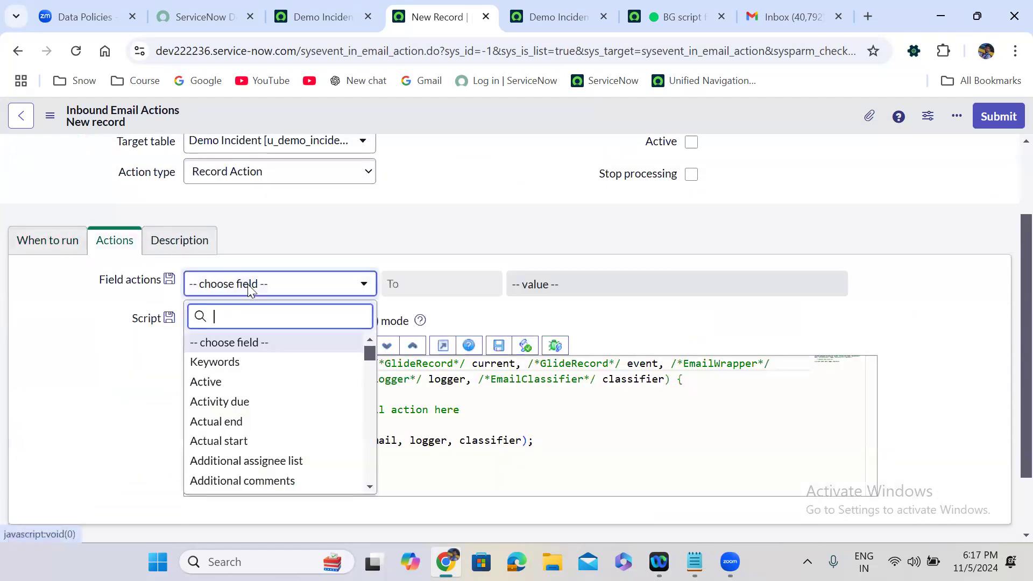
text(cate)
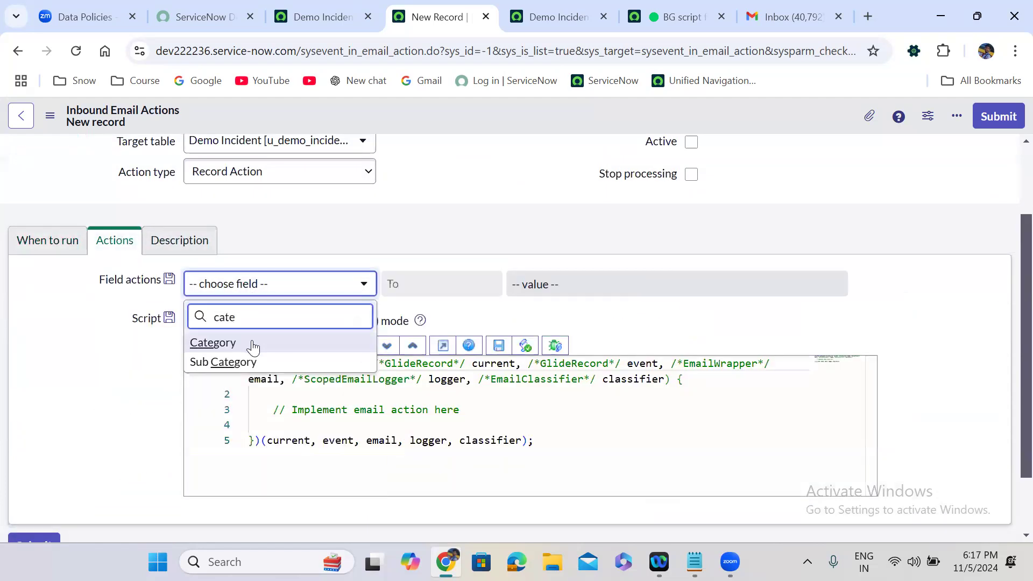
click(253, 343)
click(620, 284)
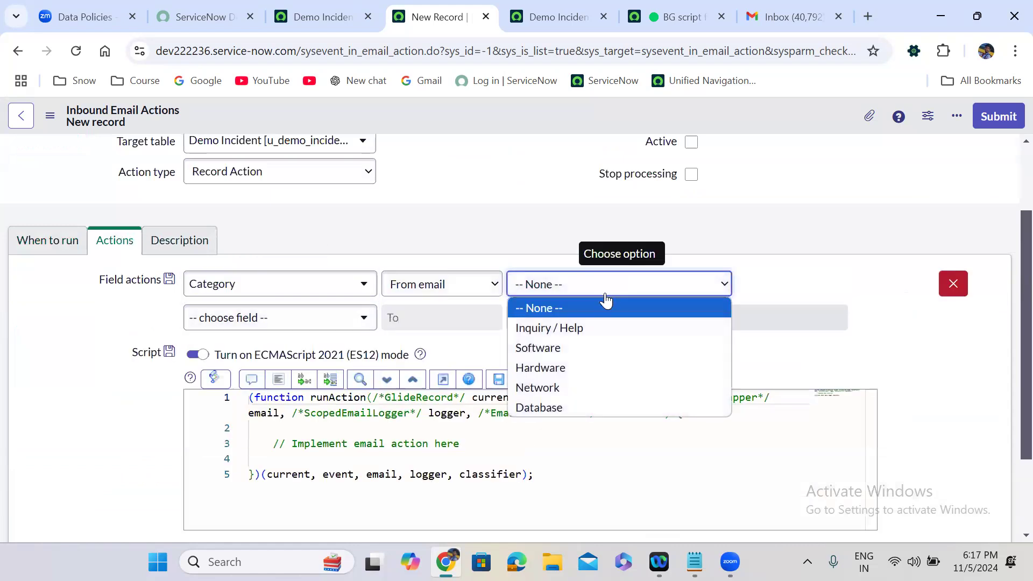
click(575, 351)
- Add a second field action that sets Sub Category to Antivirus
click(280, 320)
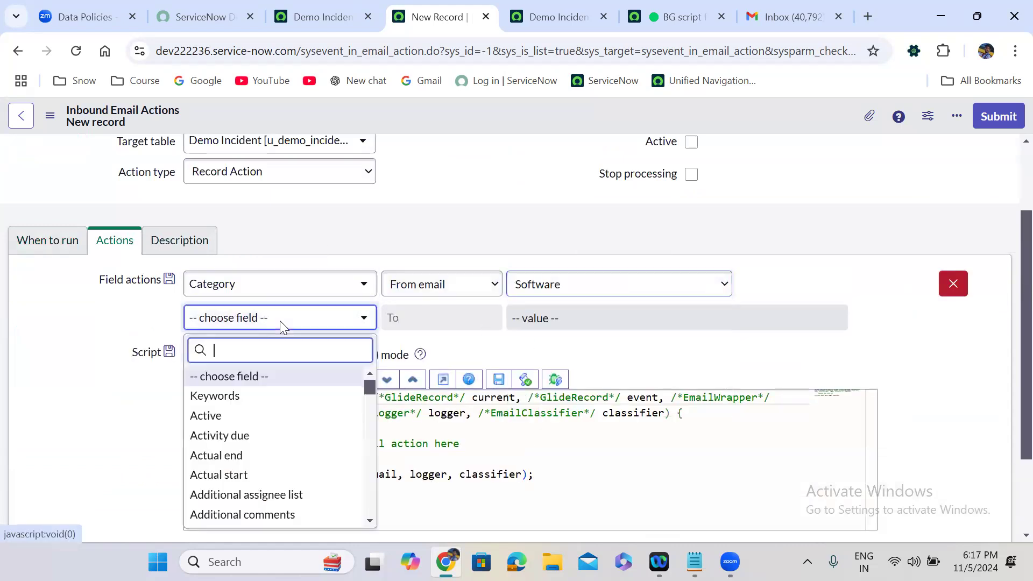
text(sub)
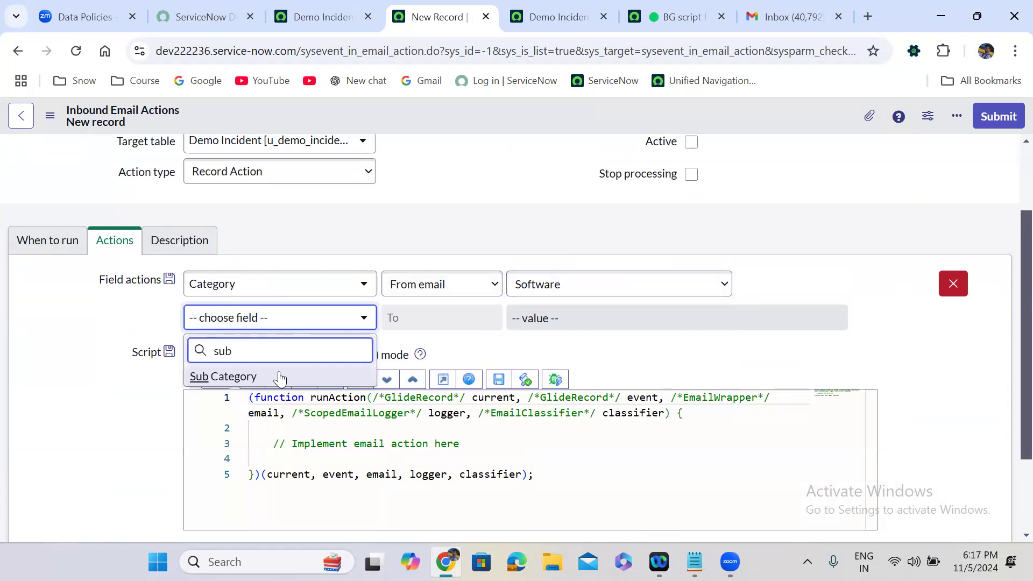
click(279, 376)
click(534, 325)
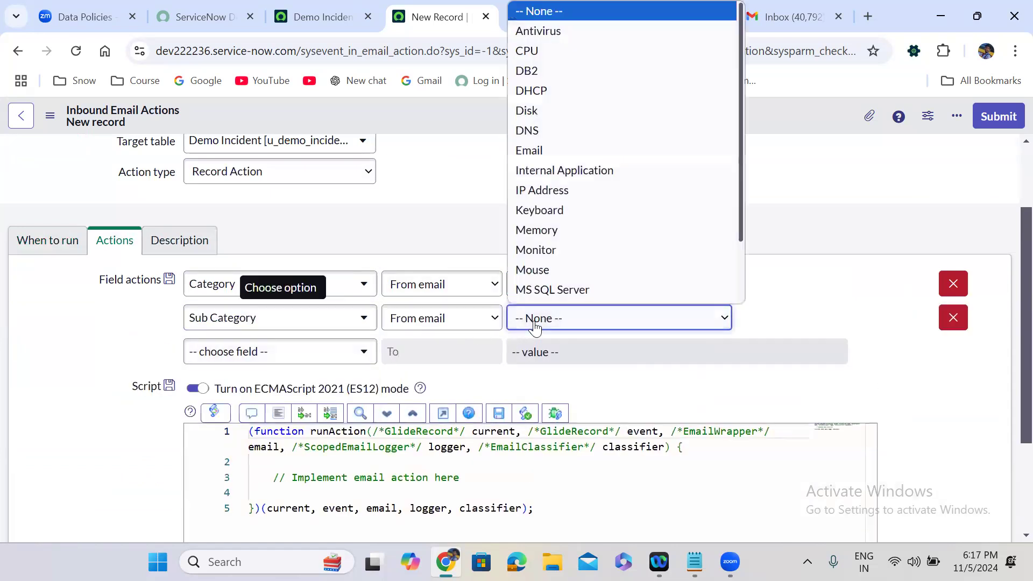
key(Down)
key(Return)
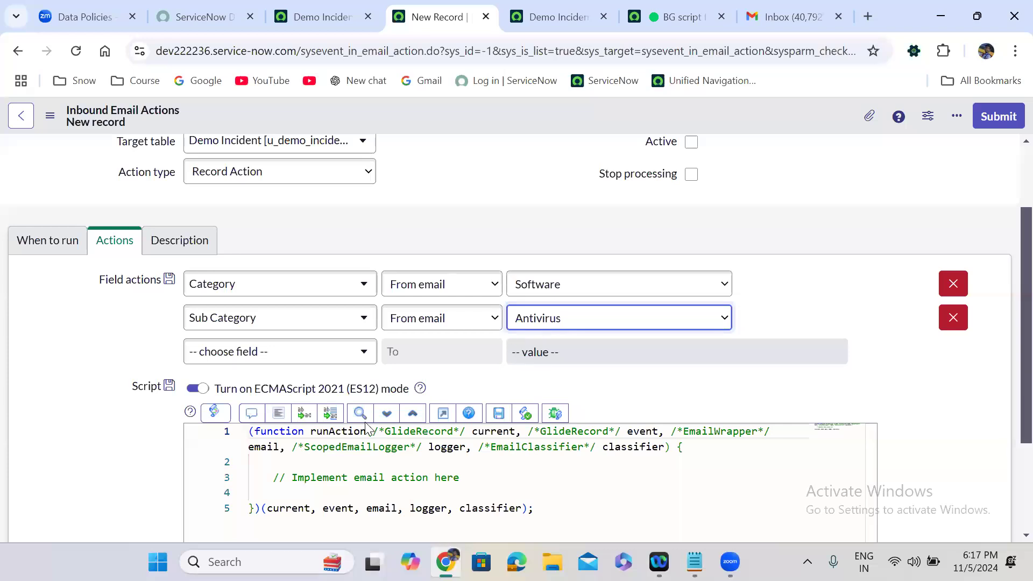
click(248, 317)
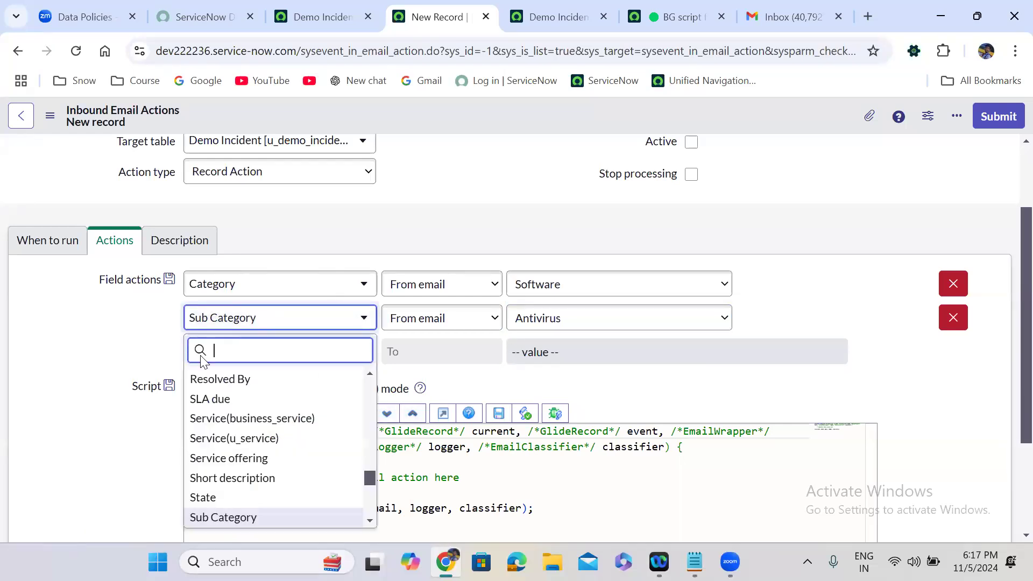
click(154, 358)
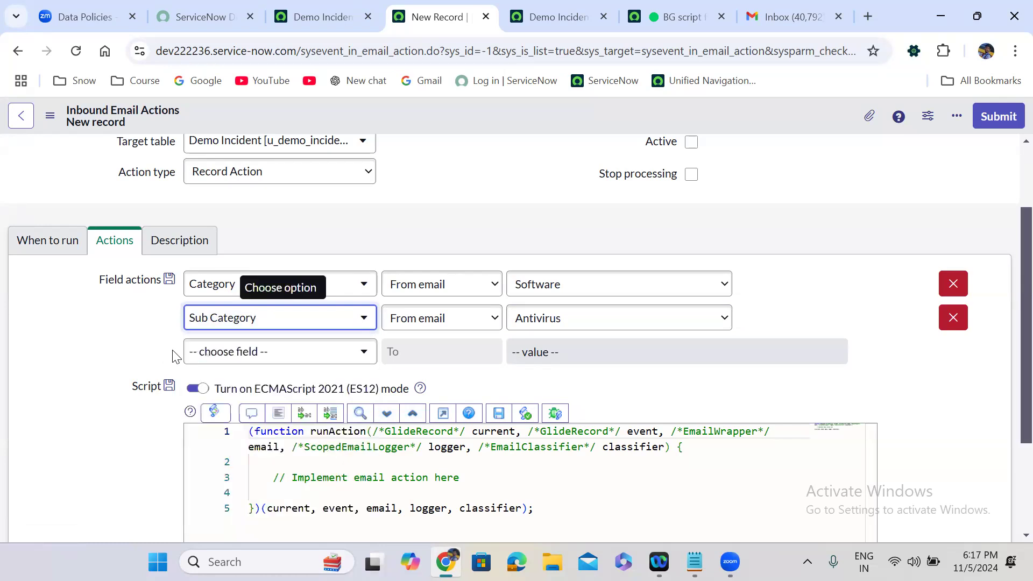
- Try adding Assignment group as the third field action
click(237, 349)
text(app)
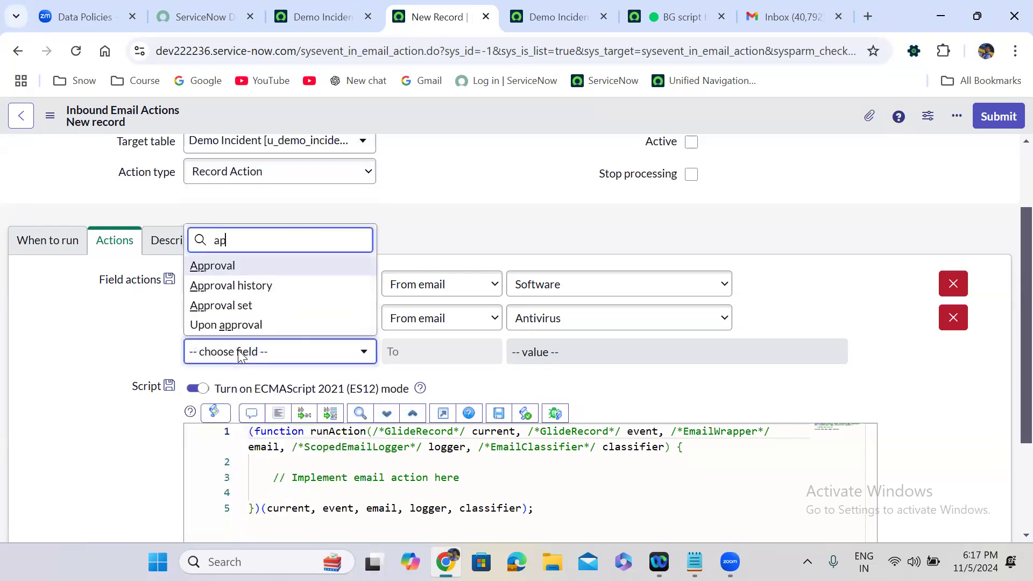
key(BackSpace)
key(BackSpace)
key(BackSpace)
text(appl)
key(BackSpace)
key(BackSpace)
key(BackSpace)
key(BackSpace)
text(ass)
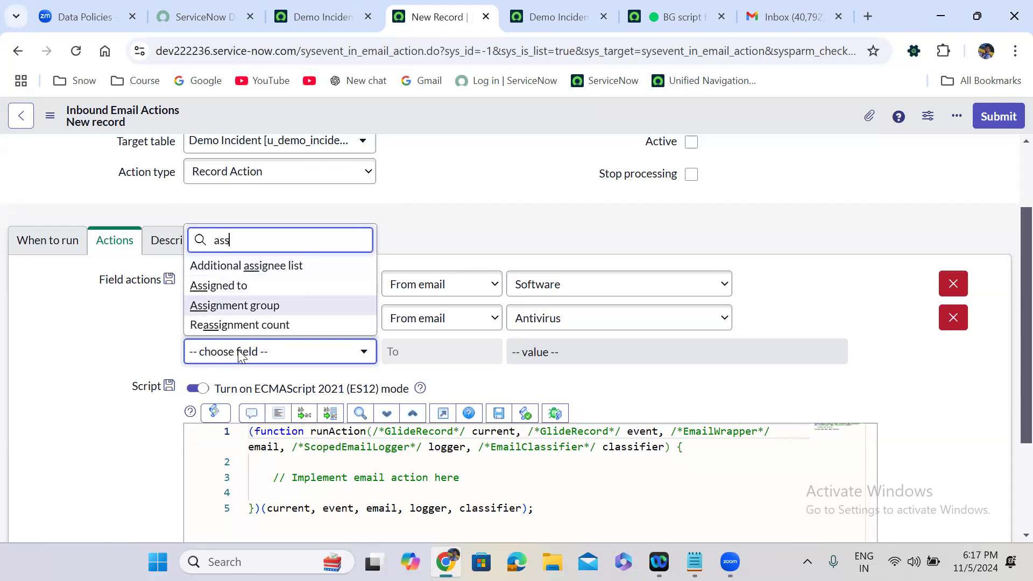
key(Return)
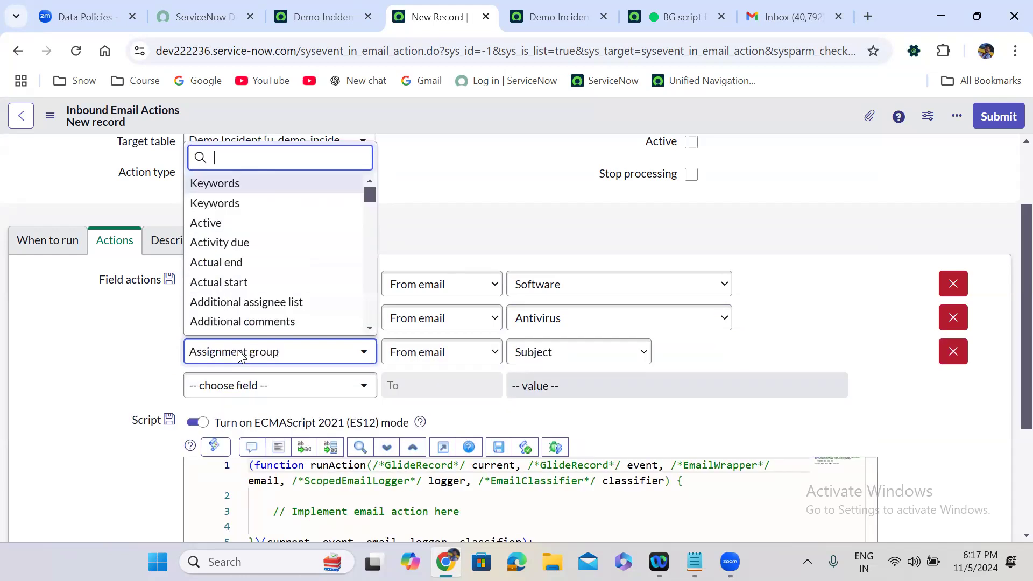
click(671, 359)
click(457, 353)
click(458, 354)
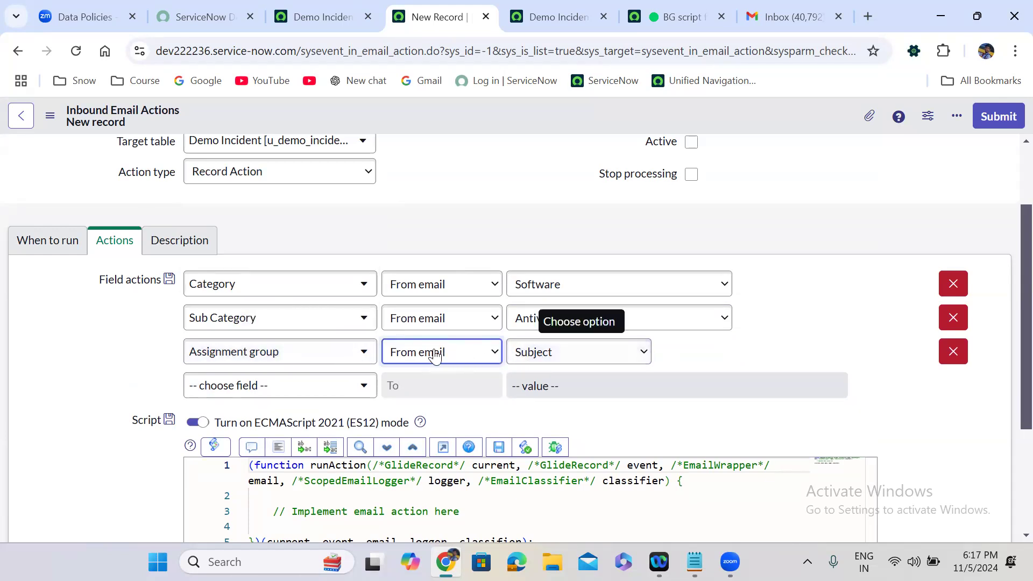
- Make the third field action fill Short description from the email Subject, and add one filling Description from Body(Text)
click(301, 359)
text(short)
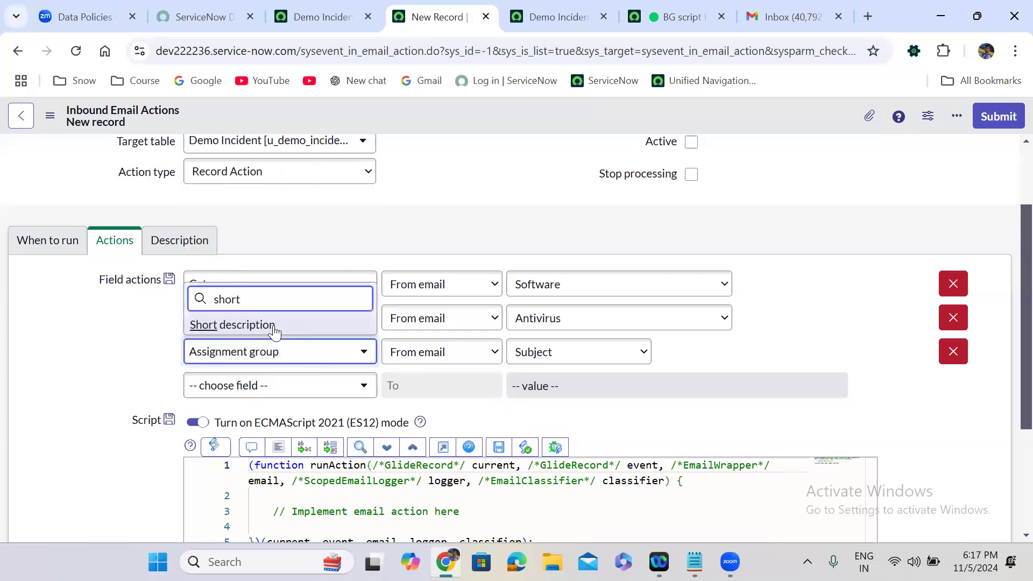
click(274, 327)
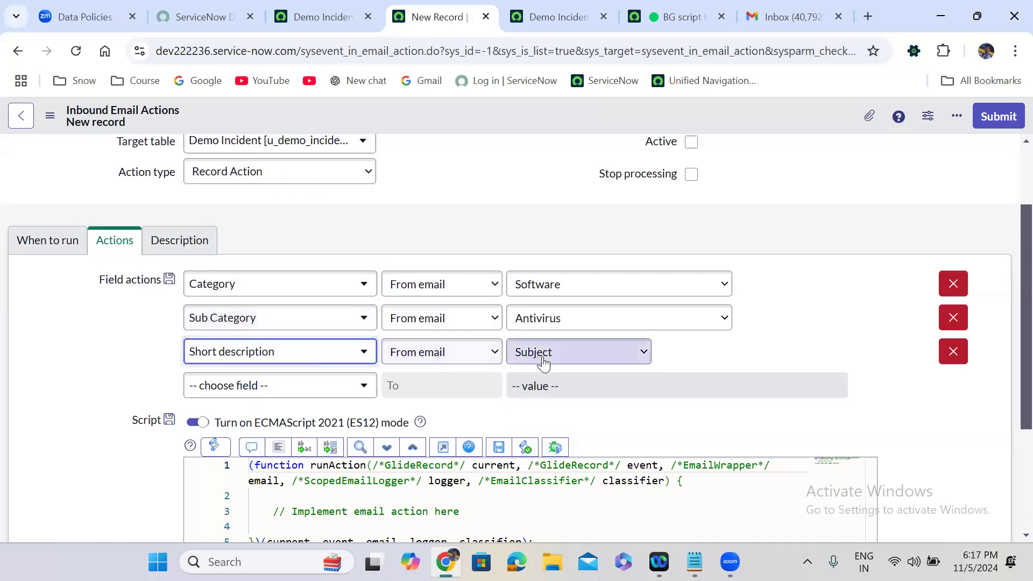
click(280, 397)
text(desc)
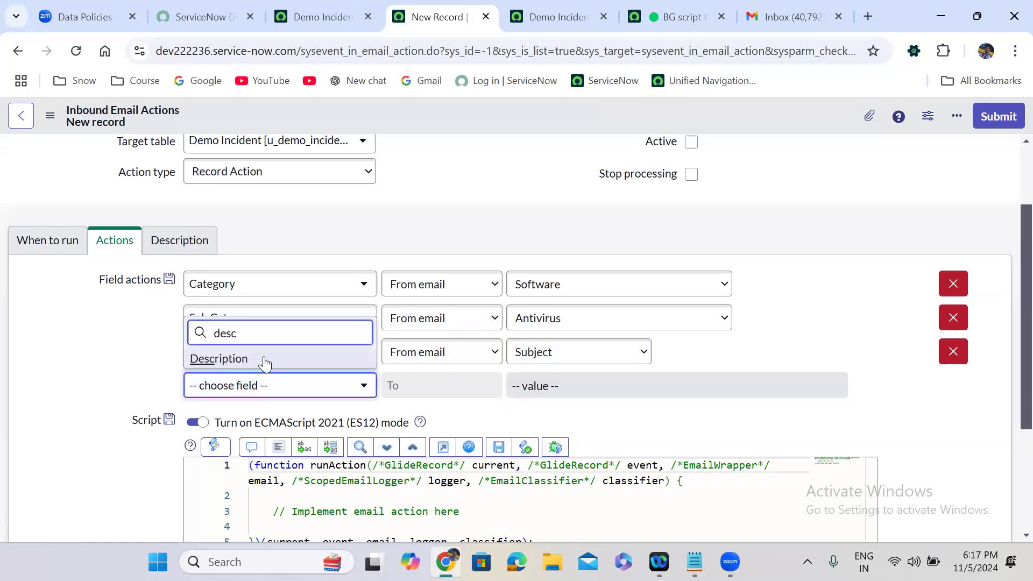
click(260, 360)
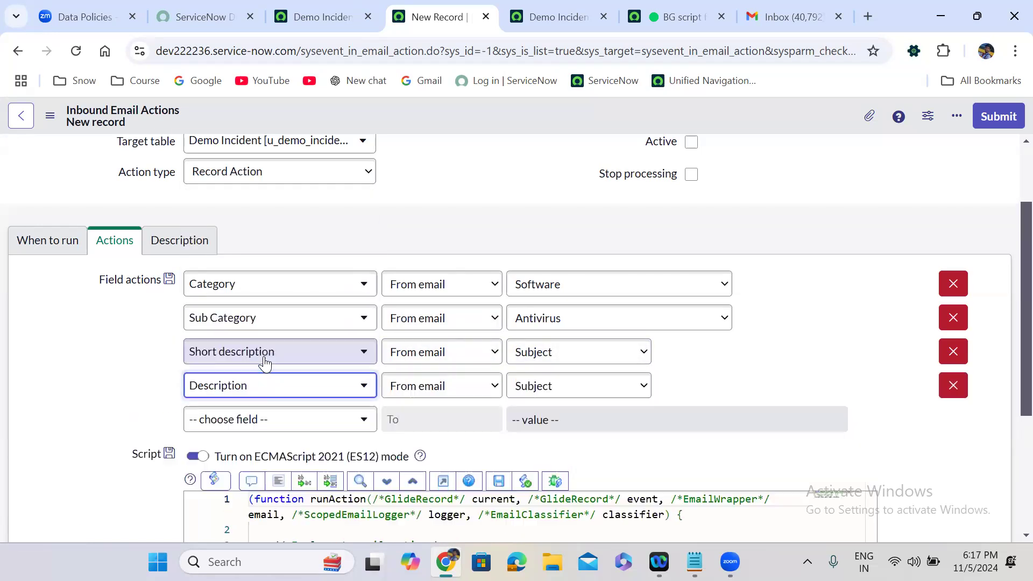
click(551, 394)
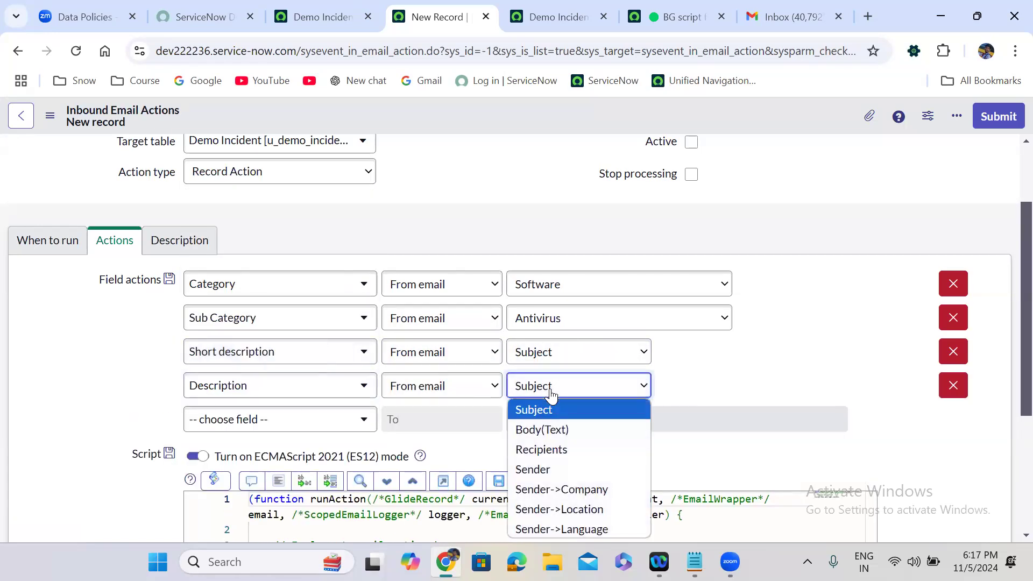
click(563, 430)
- Add a field action that sets Assignment group to the fixed value Application Development
scroll(703, 376, down, 1)
scroll(703, 371, down, 3)
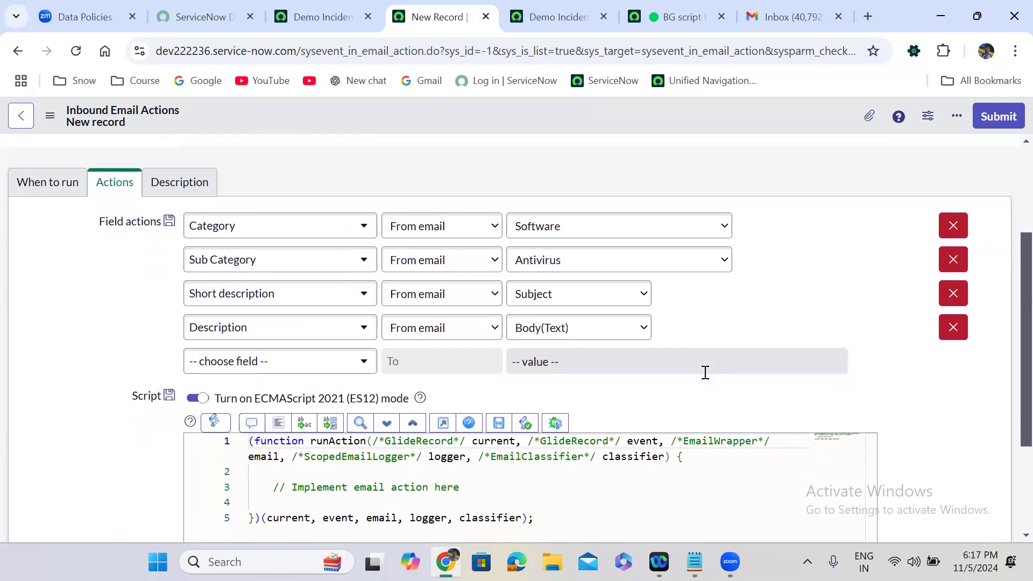
click(248, 257)
text(ass)
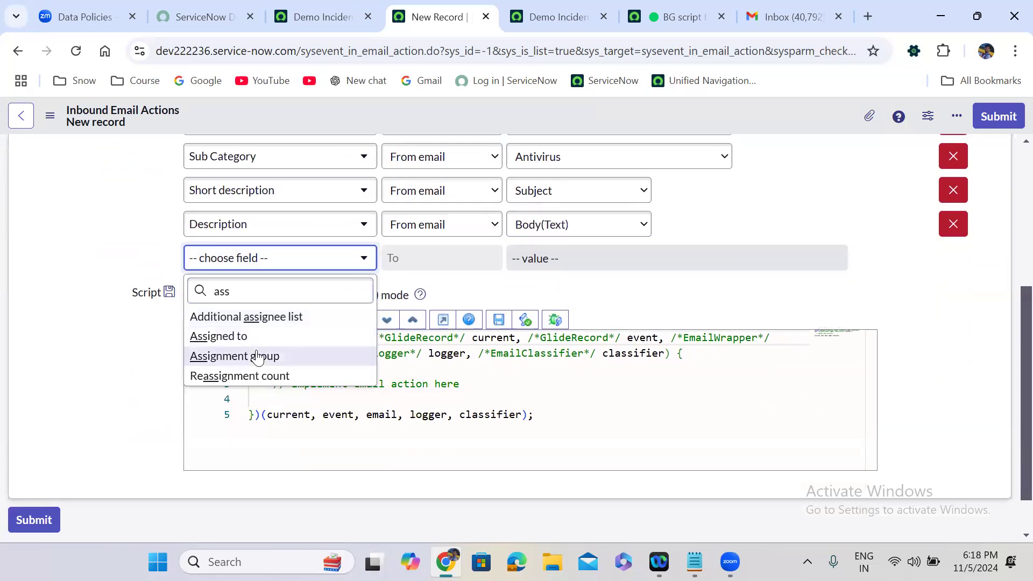
click(258, 357)
click(443, 259)
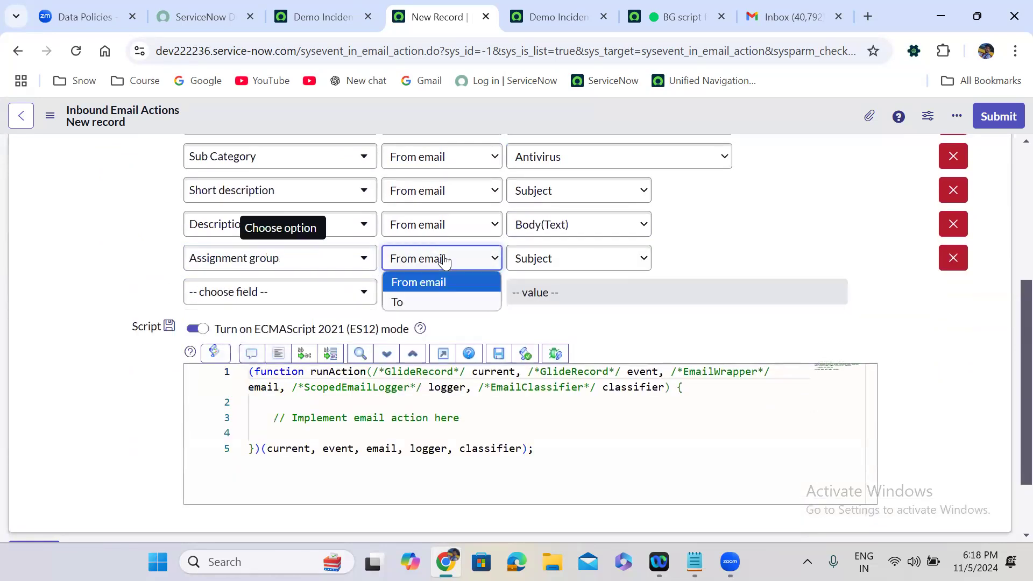
click(432, 301)
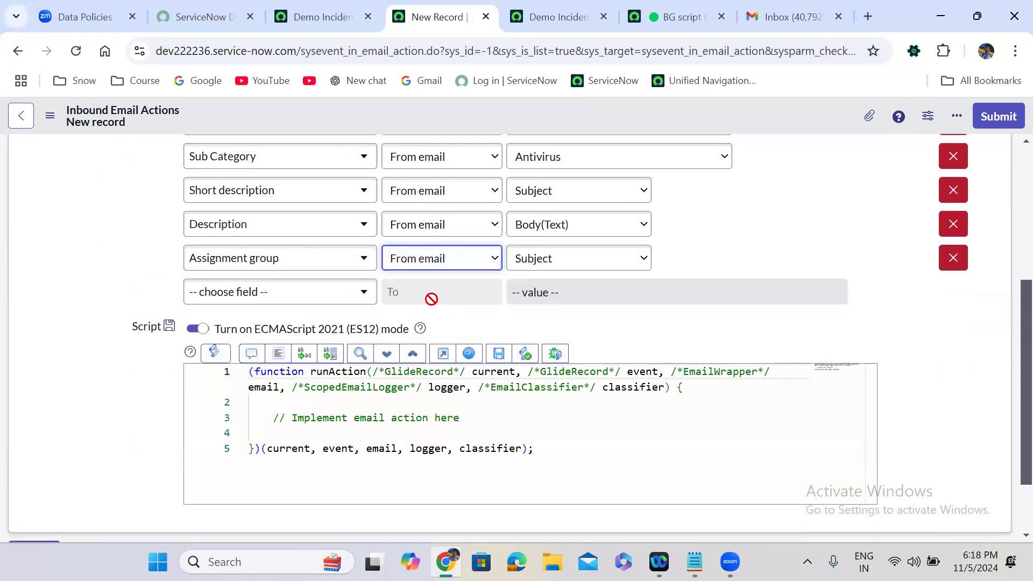
click(567, 263)
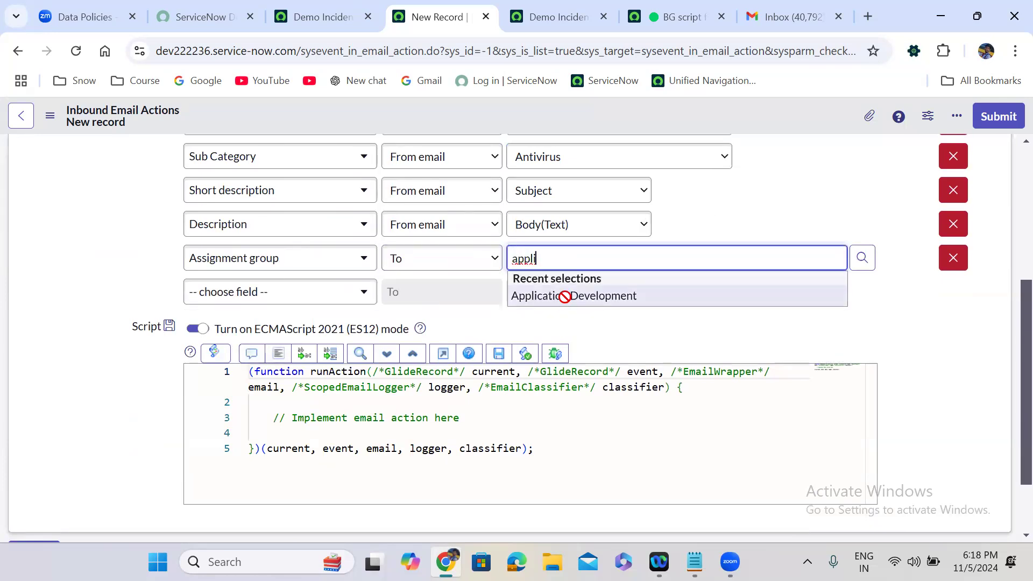
click(562, 295)
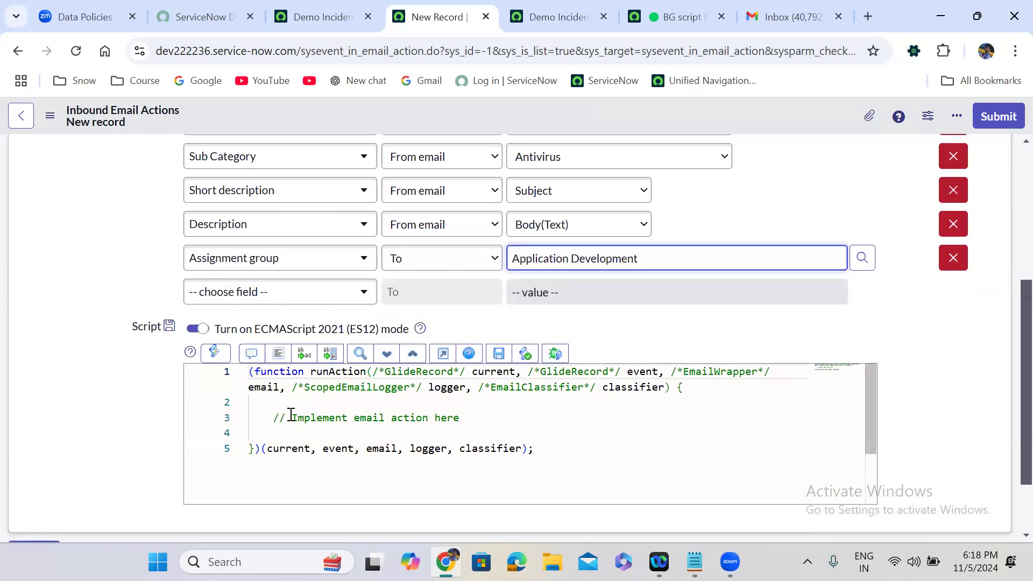
- Delete the placeholder comment from the action's script and save the inbound email action as active
drag(267, 419, 516, 412)
key(BackSpace)
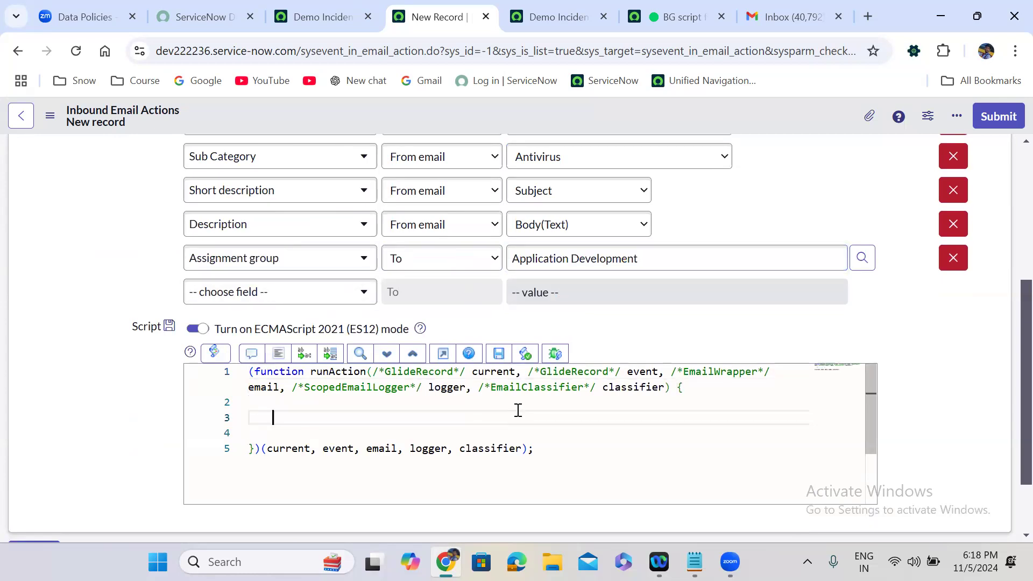
scroll(1007, 157, up, 5)
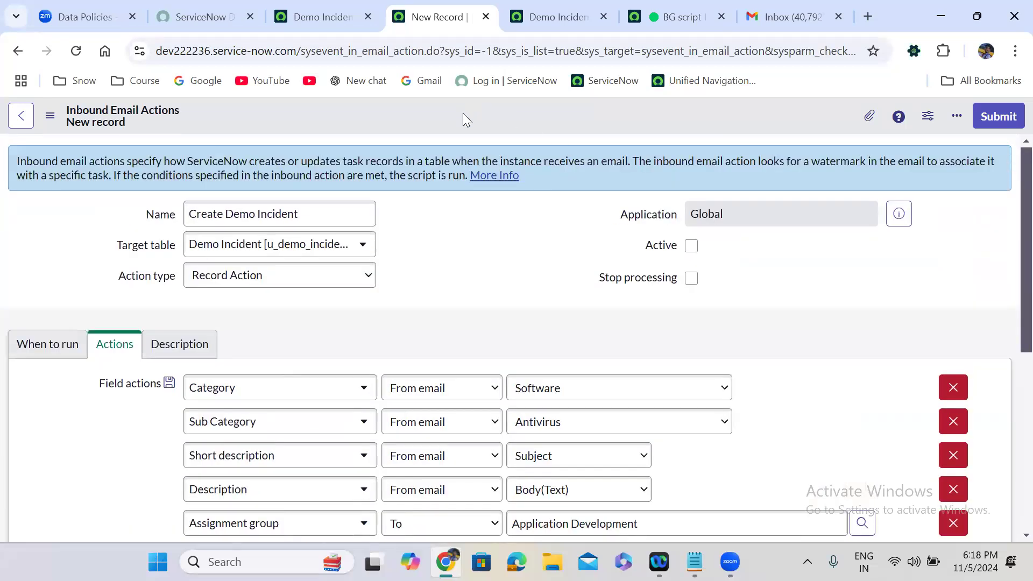
click(692, 246)
right_click(534, 112)
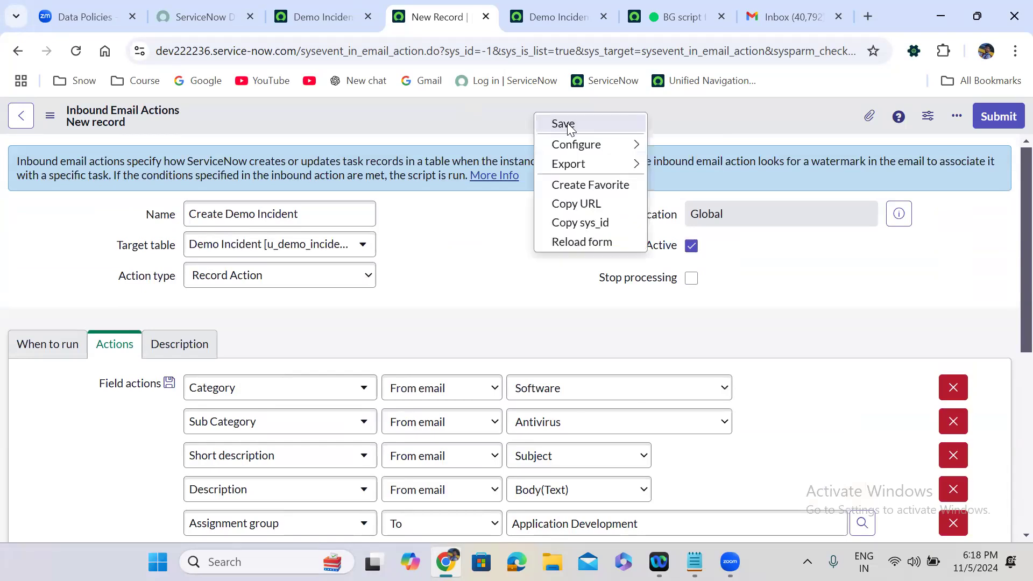
click(563, 124)
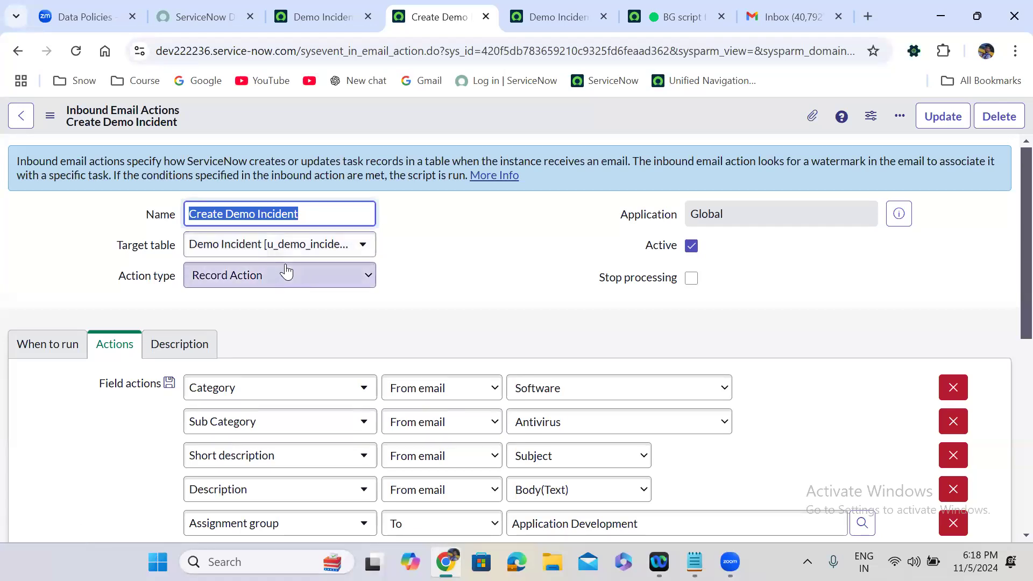
- Review the Data Policies whiteboard, return to ServiceNow, and open the REST API Explorer to start exploring its APIs
click(82, 8)
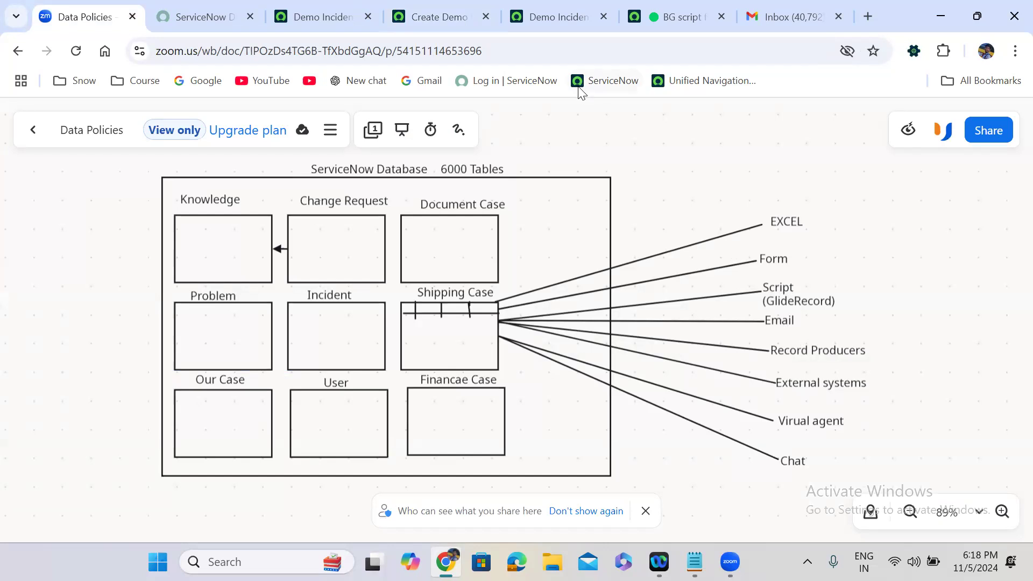
click(324, 17)
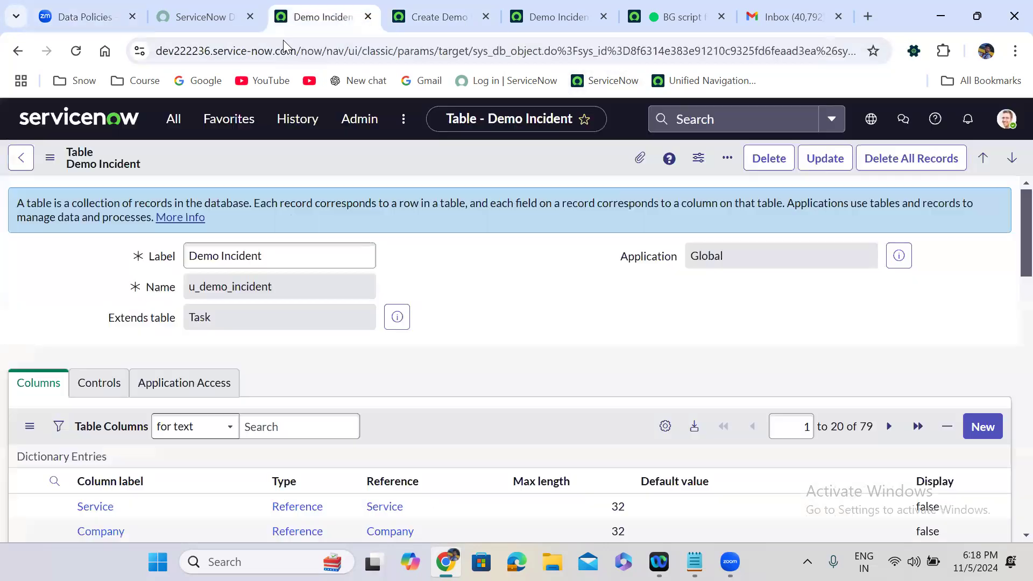
click(173, 119)
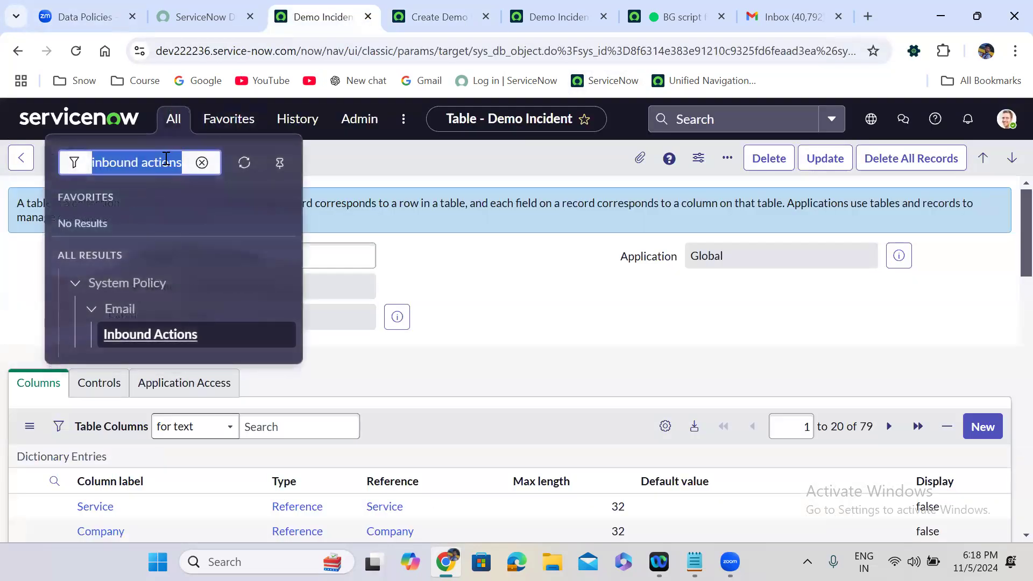
text(rest ap)
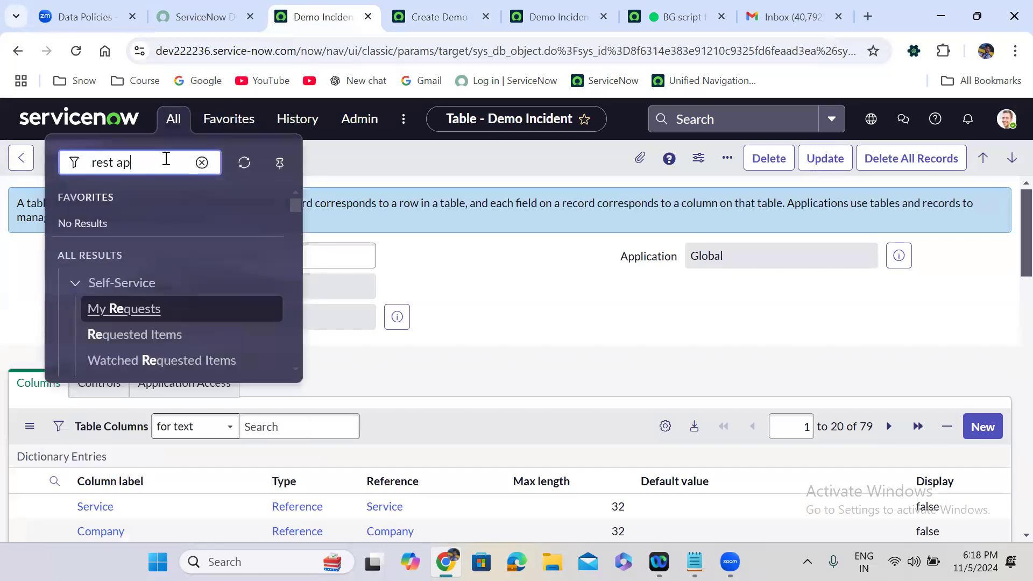
text(i explo)
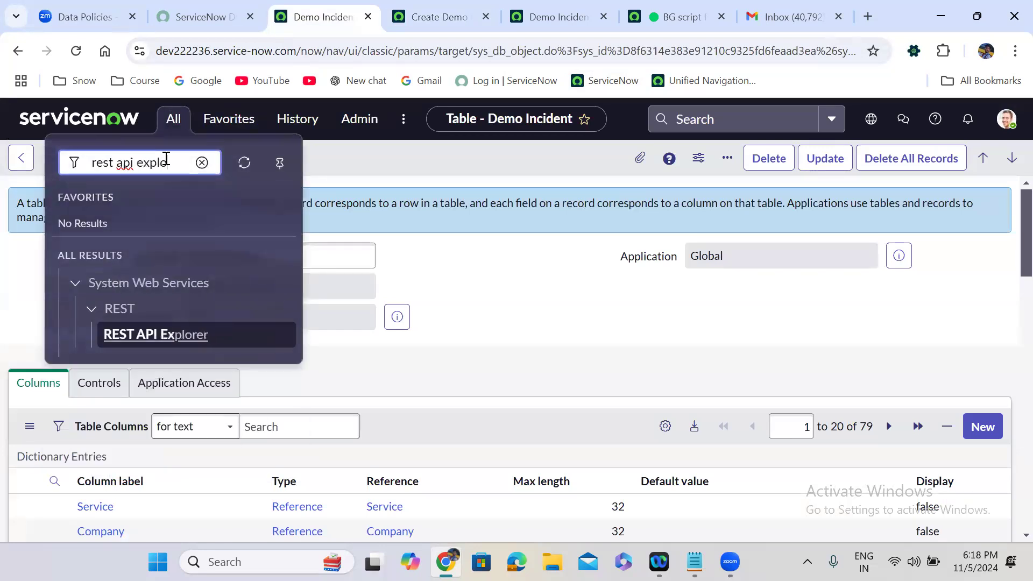
click(143, 337)
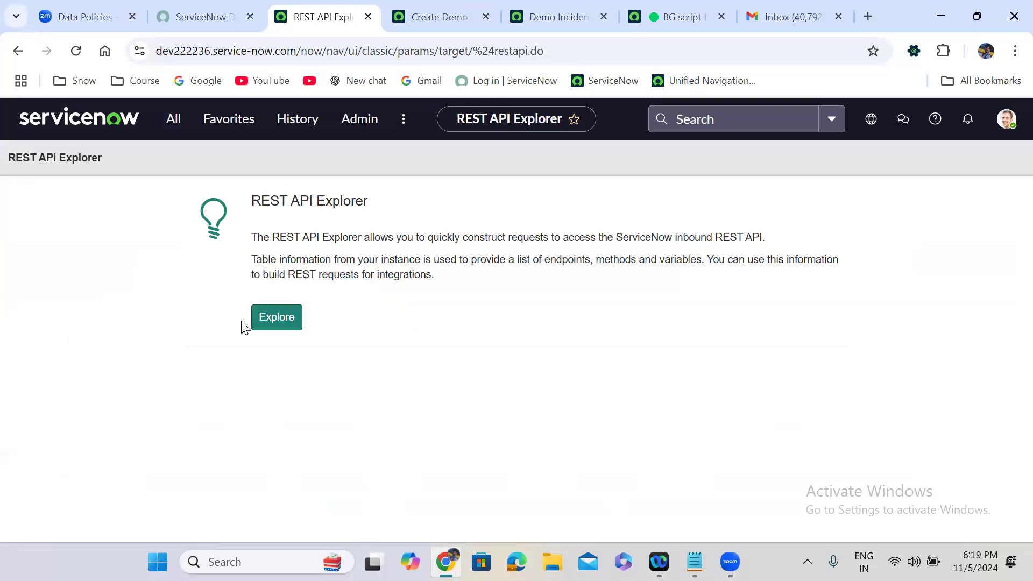
click(264, 322)
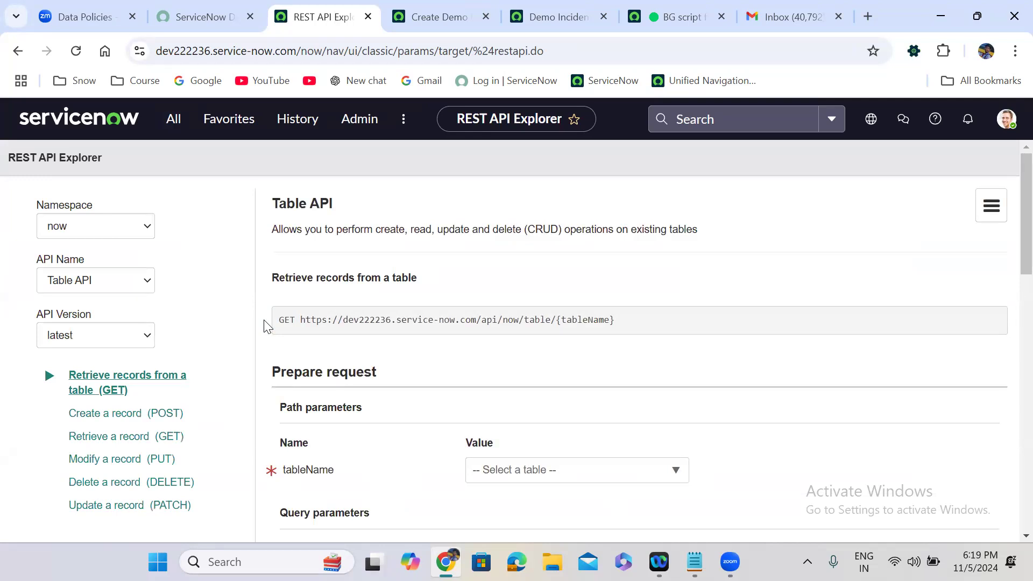
- Choose the Table API's Create a record (POST) operation and set tableName to Demo Incident (u_demo_incident)
click(124, 416)
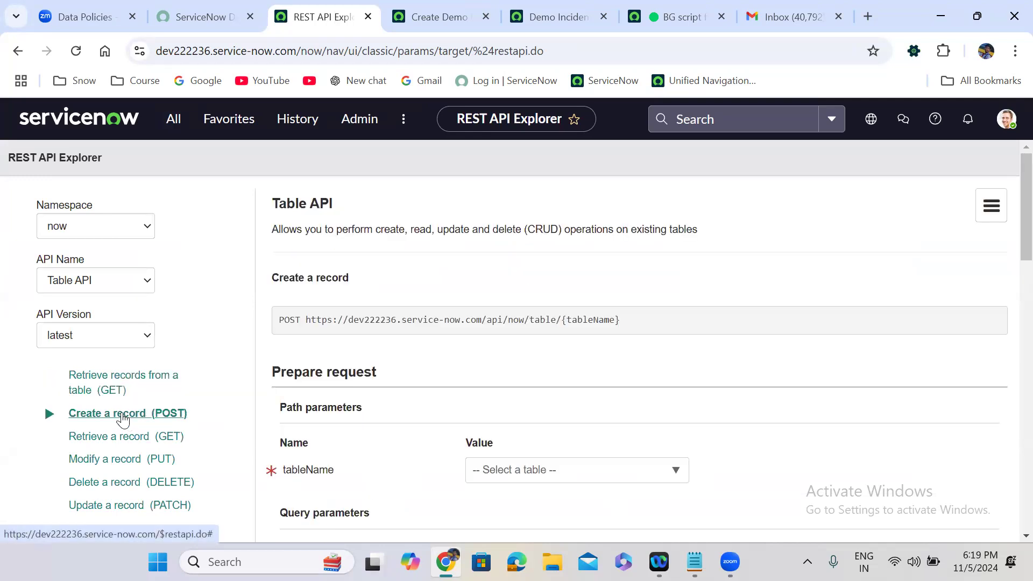
scroll(529, 351, down, 2)
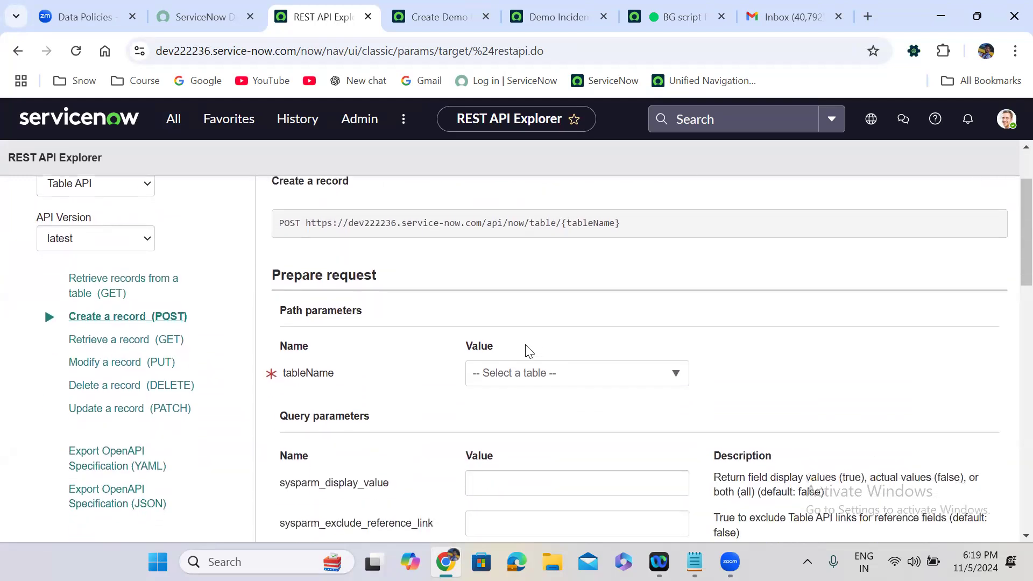
click(528, 379)
text(demo inc)
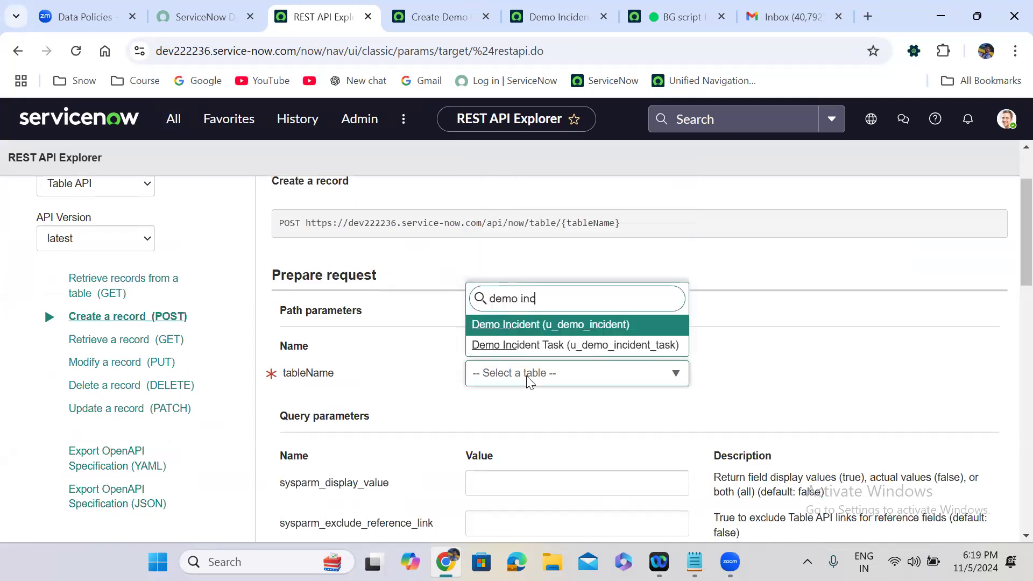
key(Return)
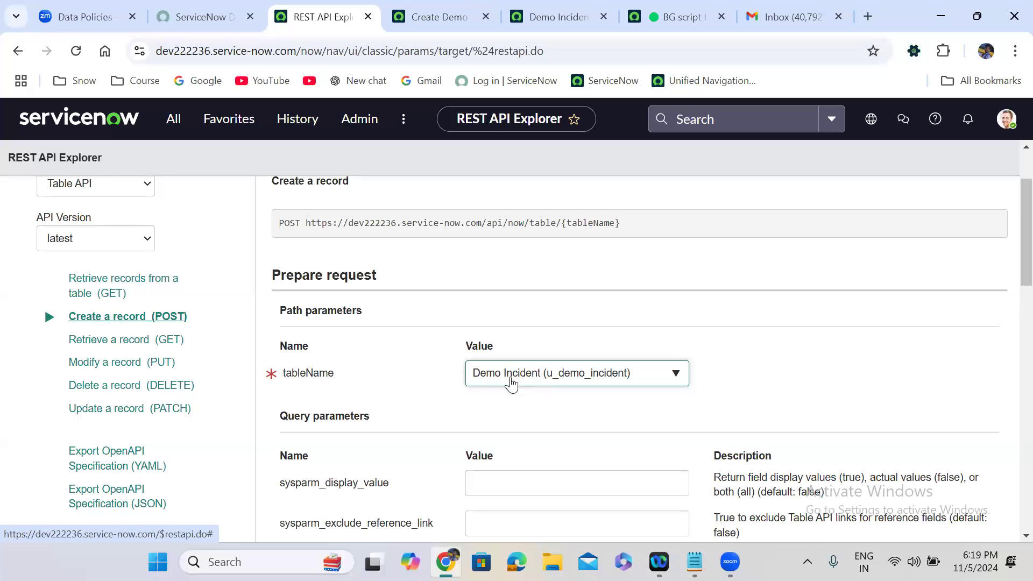
- Add a Category field with the value software to the request body
scroll(600, 413, down, 6)
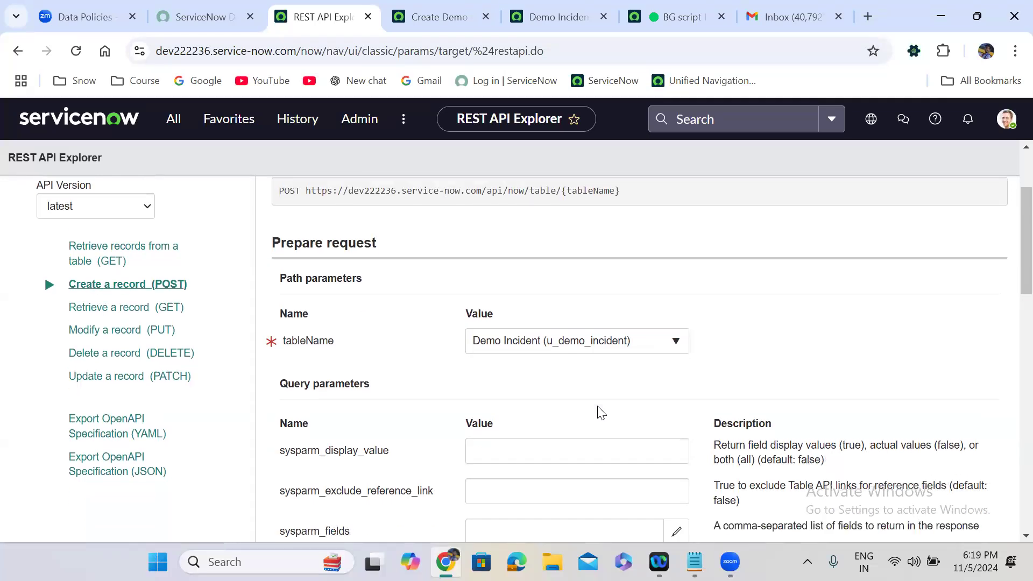
scroll(601, 413, down, 7)
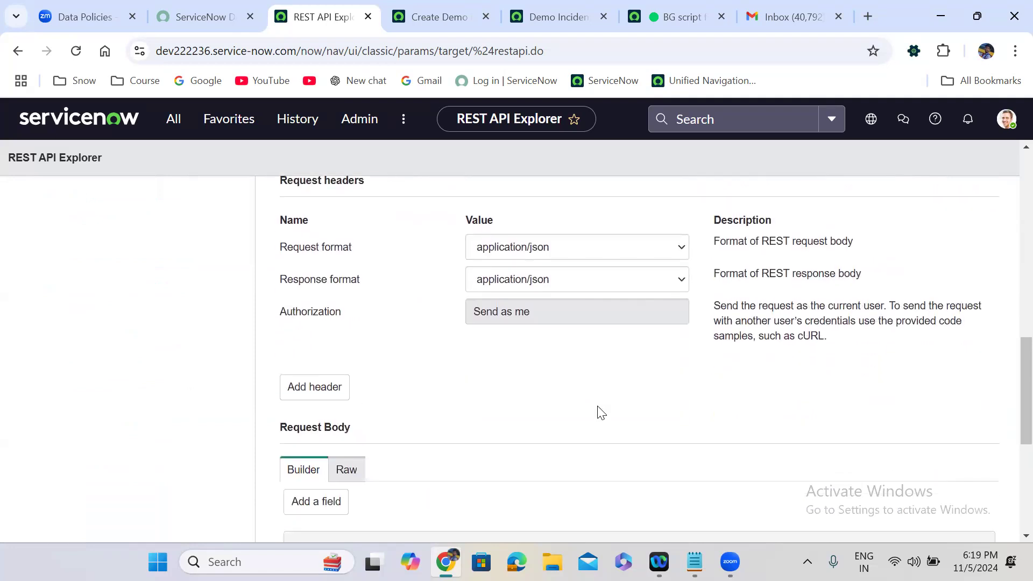
click(303, 259)
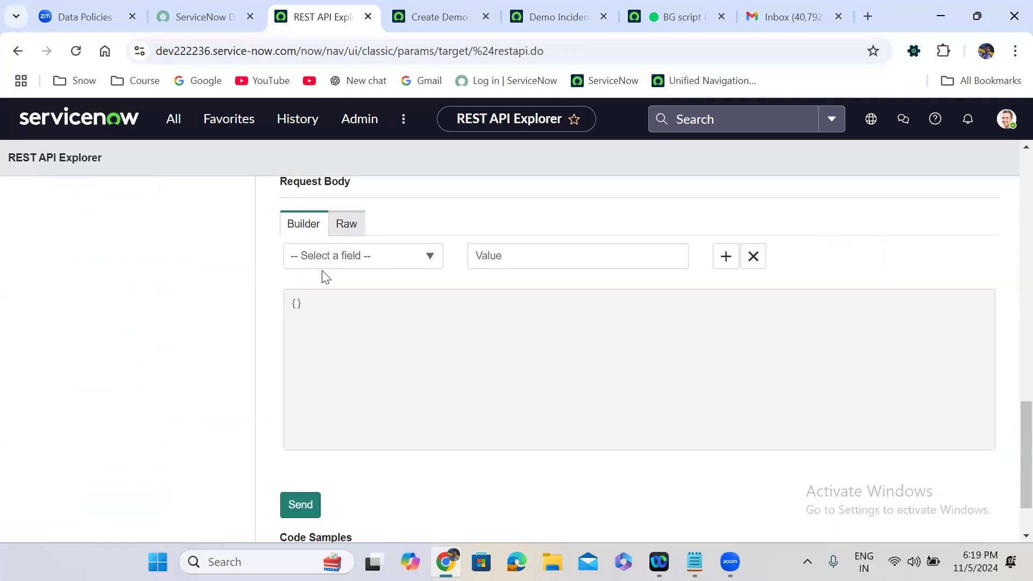
click(327, 263)
text(cate)
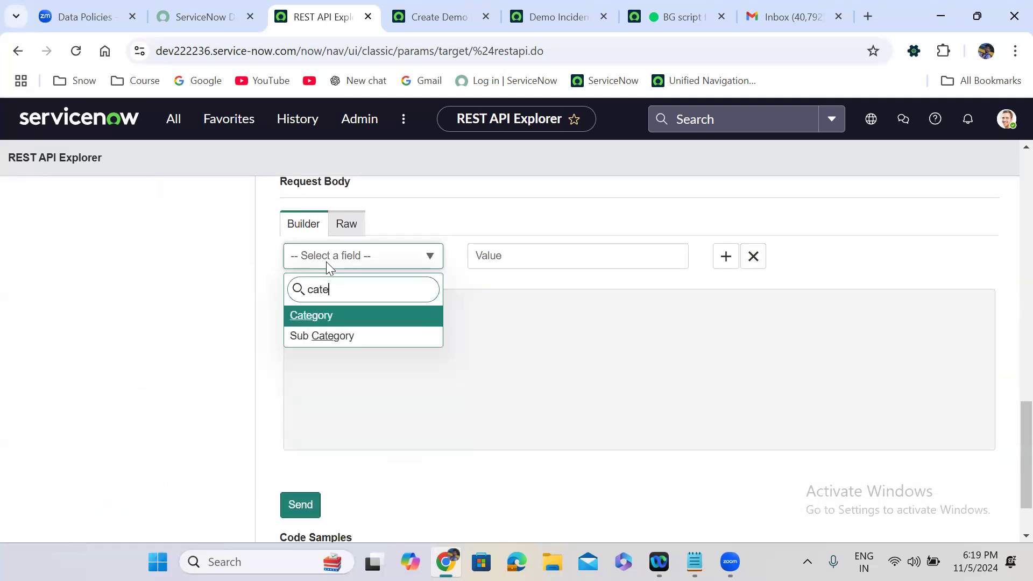
click(353, 318)
click(487, 257)
text(software)
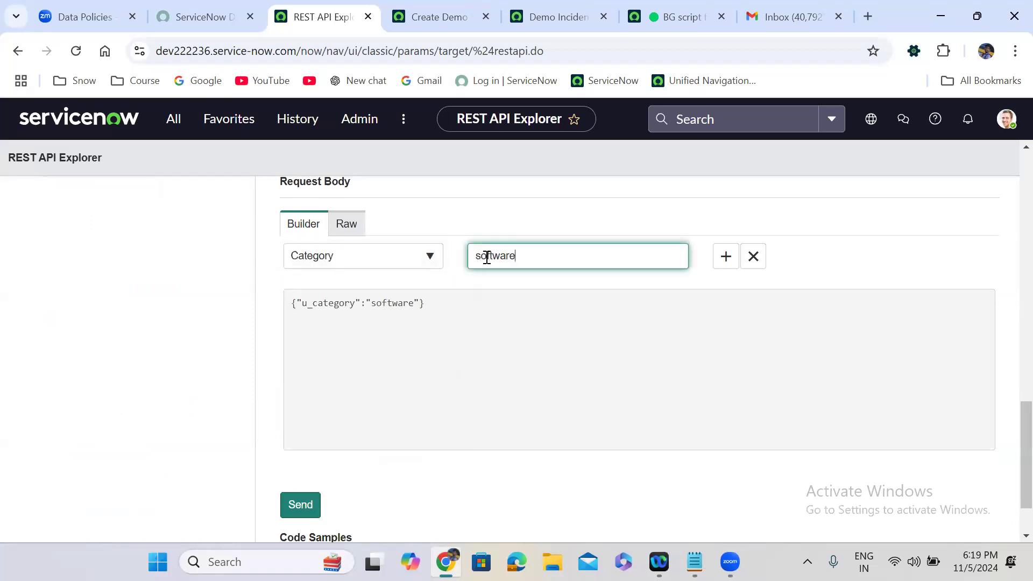
- Add a Sub Category field with the value antivirus to the request body
click(725, 266)
click(352, 296)
text(sub)
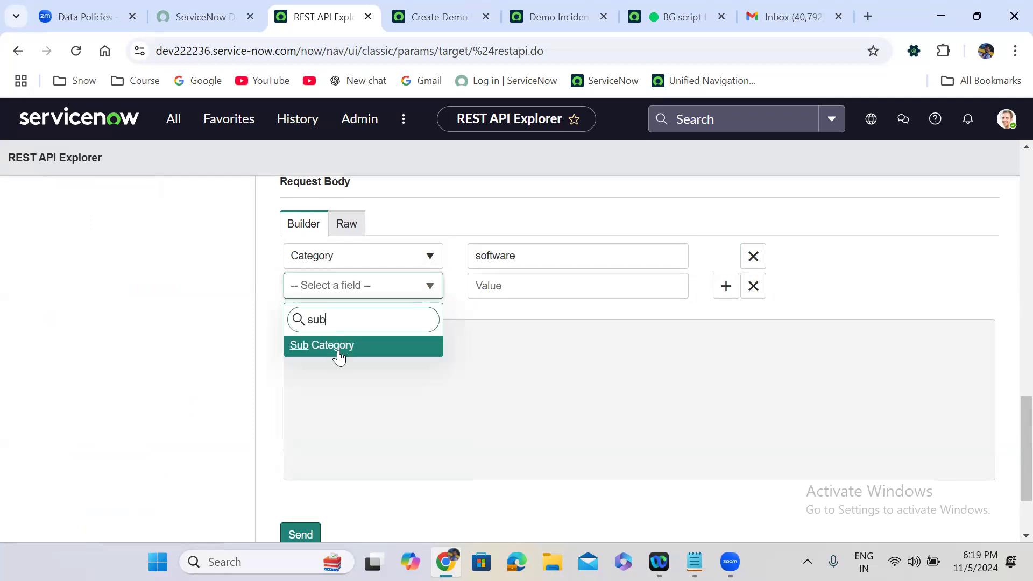
click(338, 353)
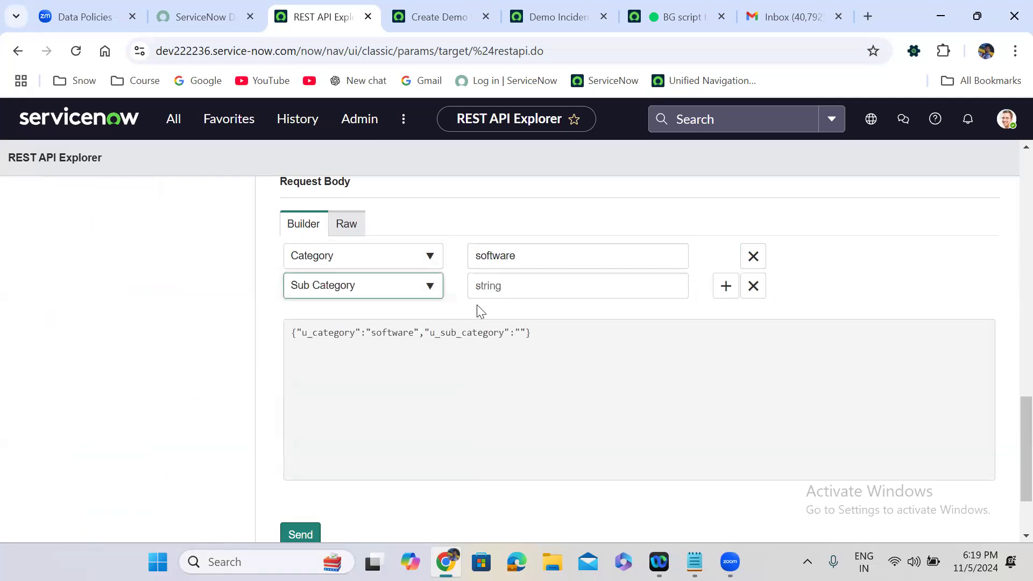
click(515, 282)
text(antivirus)
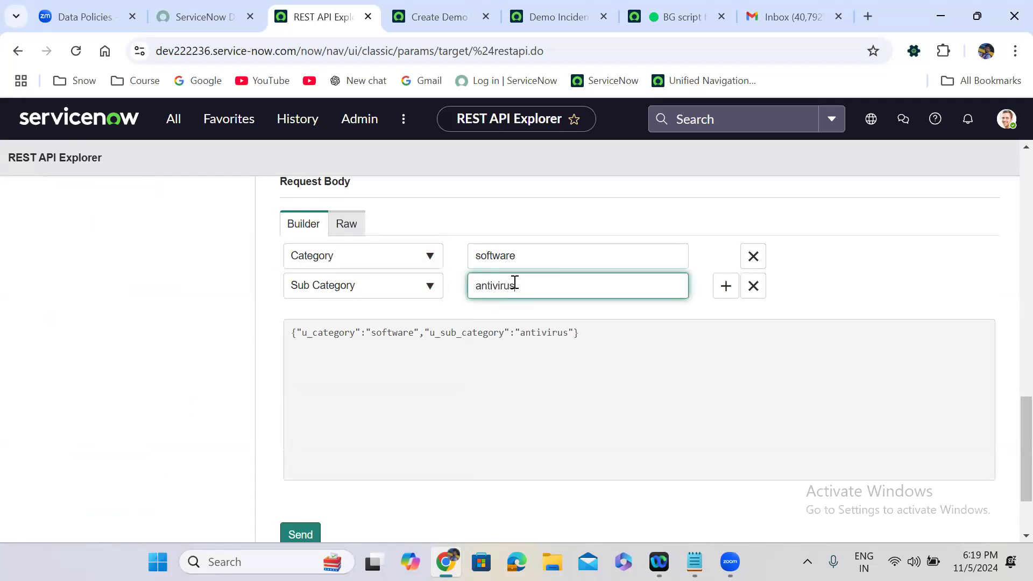
- Add a Short description field reading "laptop is not working" to the request body
click(726, 285)
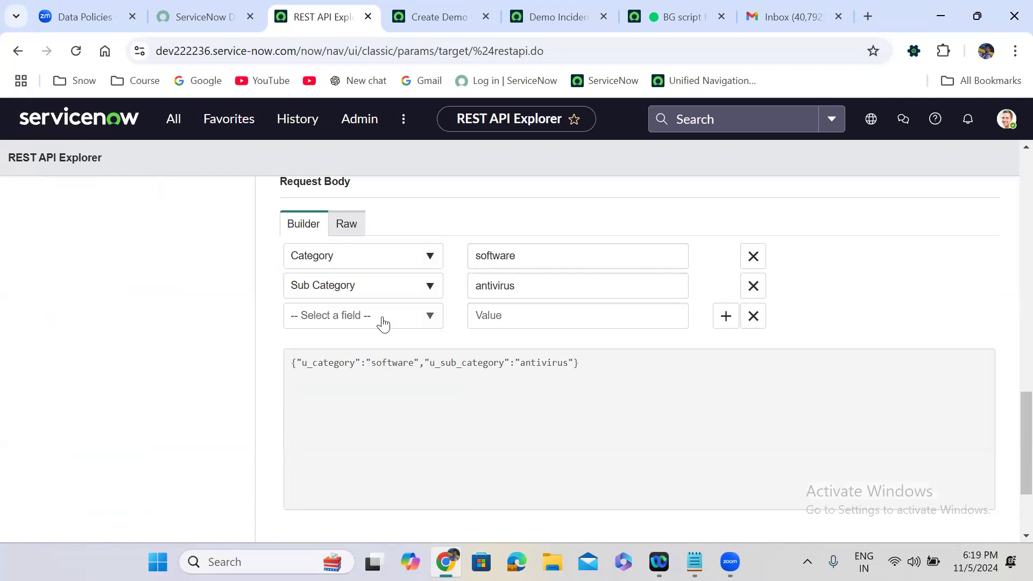
click(383, 321)
text(short)
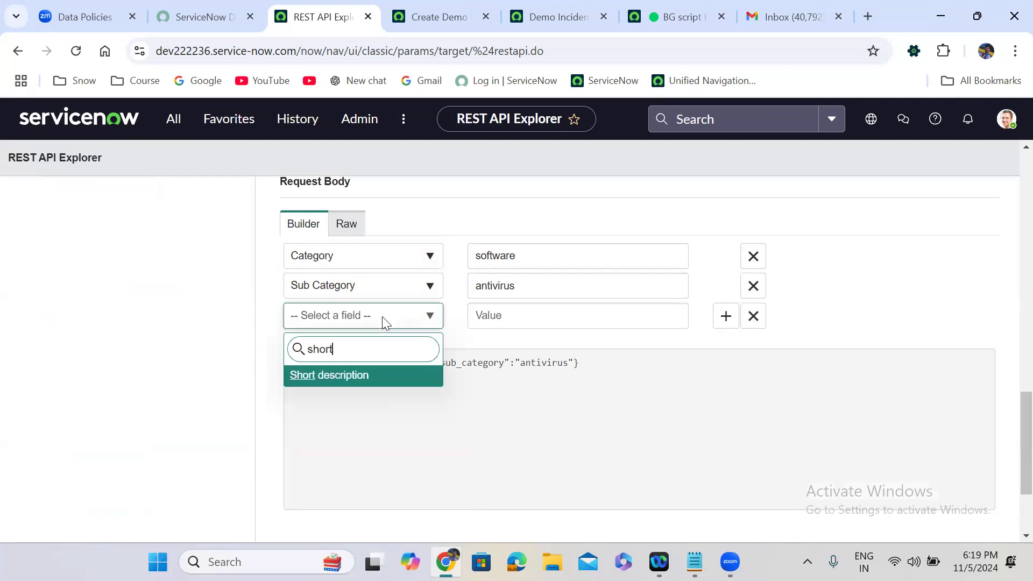
click(508, 322)
text(lapto)
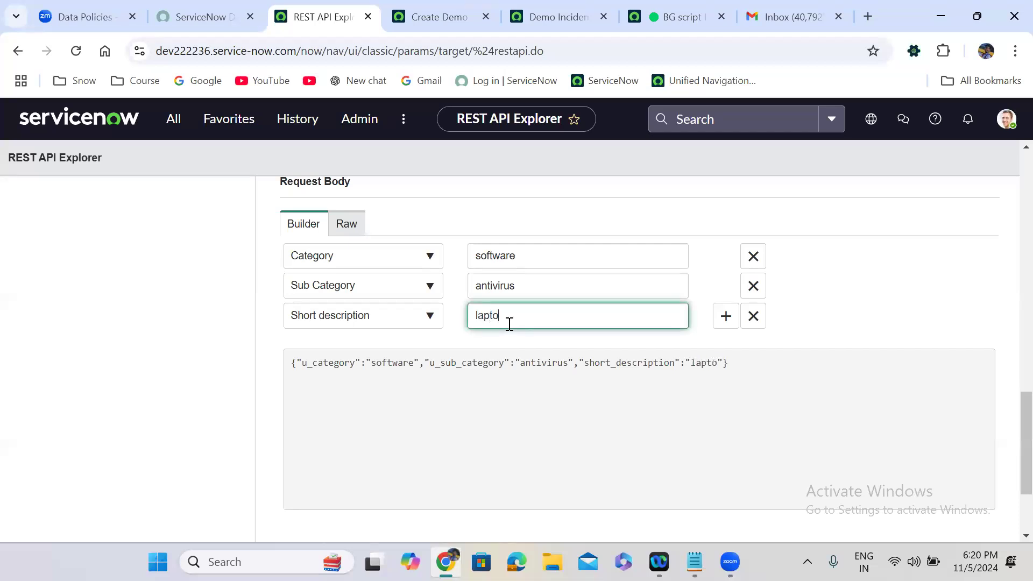
text(p is not working)
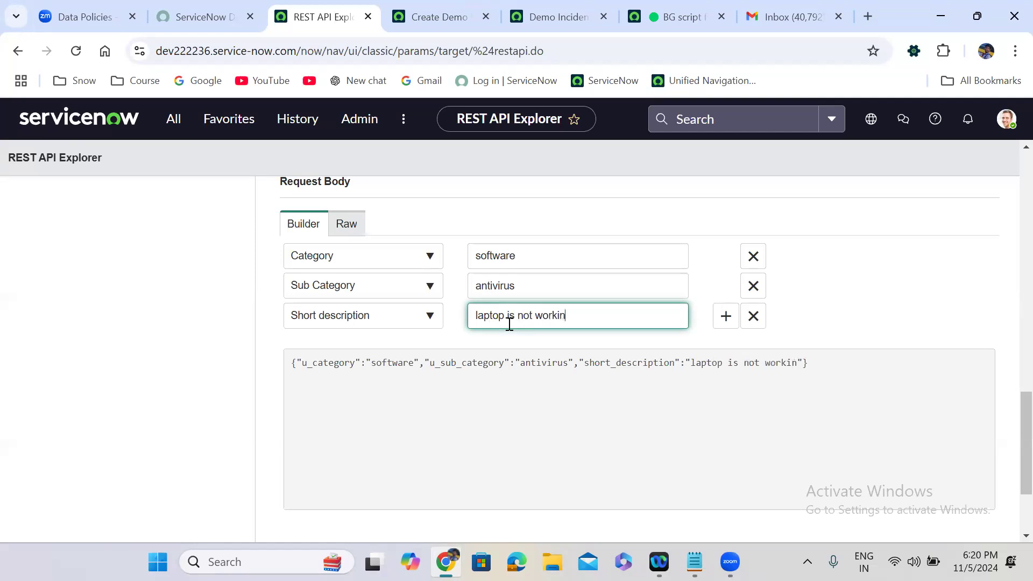
- Add a Description field reading "Laptop is not working" to the request body
click(726, 315)
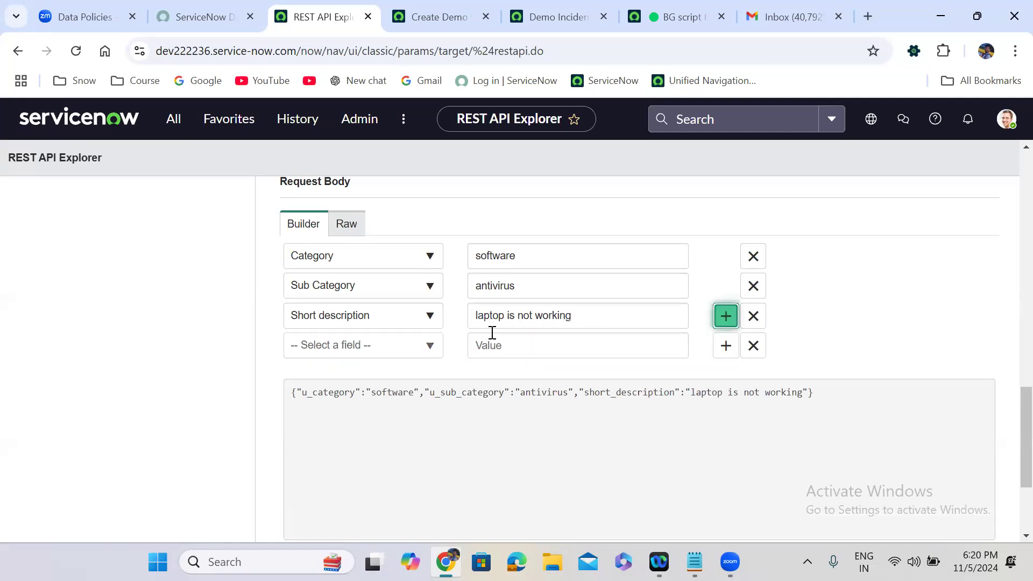
click(364, 350)
text(desc)
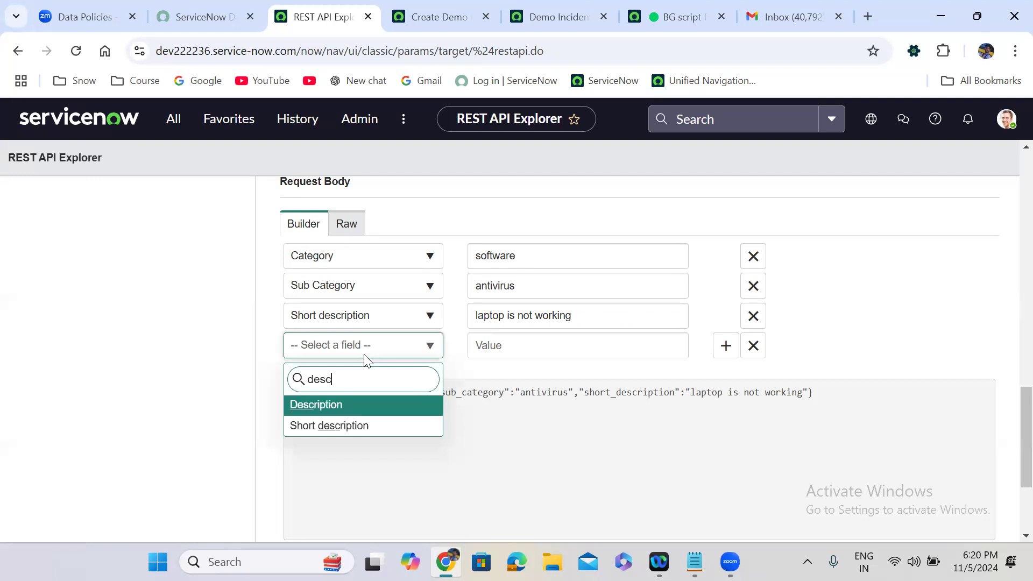
click(364, 404)
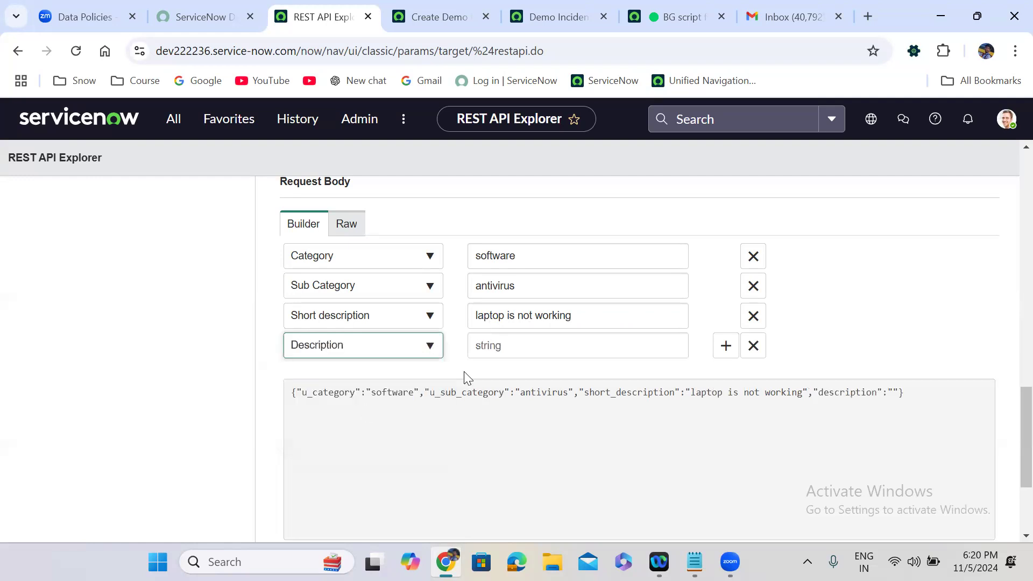
click(498, 345)
text(Lapt)
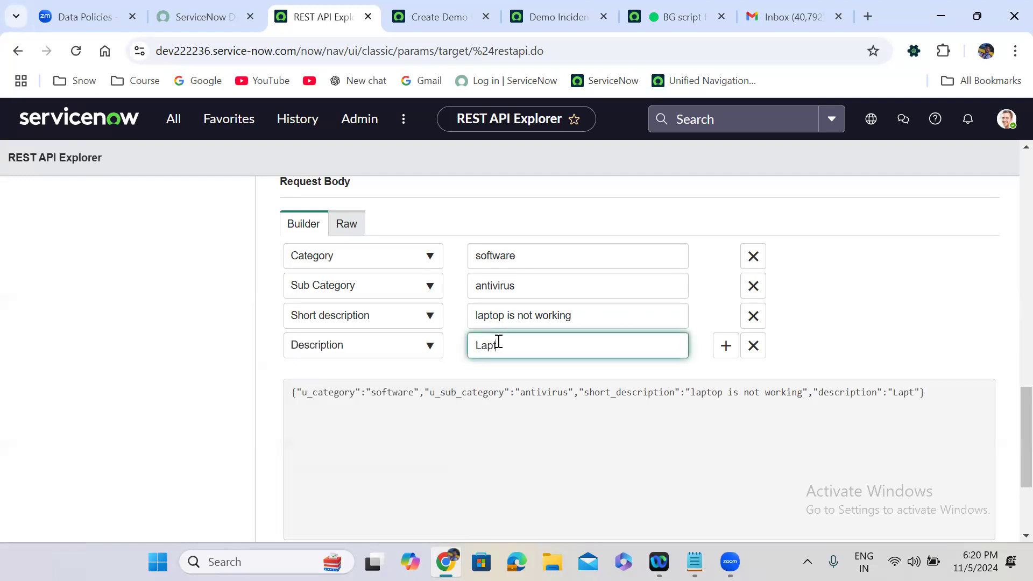
text(op is not working)
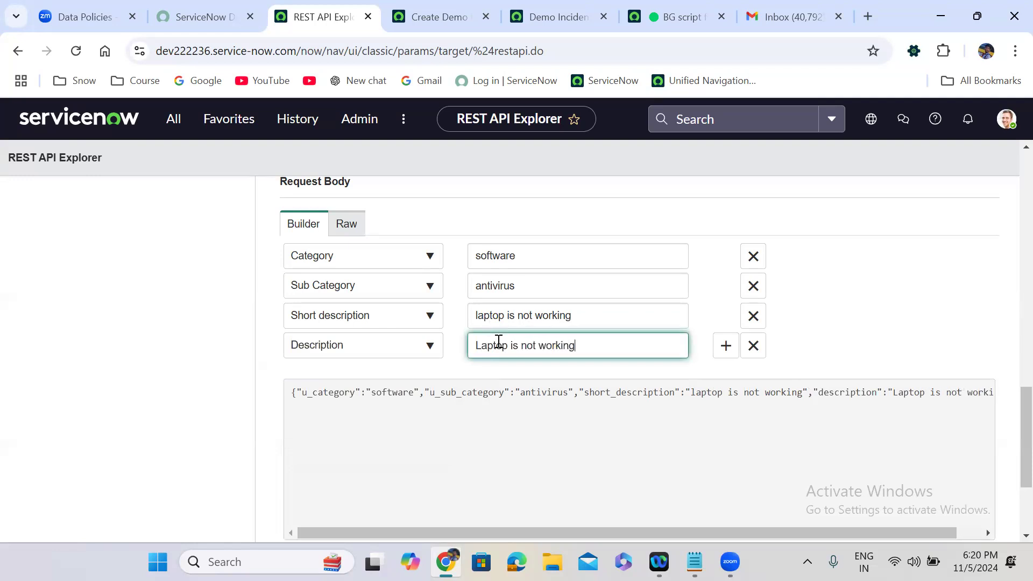
- Add an Assignment group field to the request body
click(725, 347)
click(378, 387)
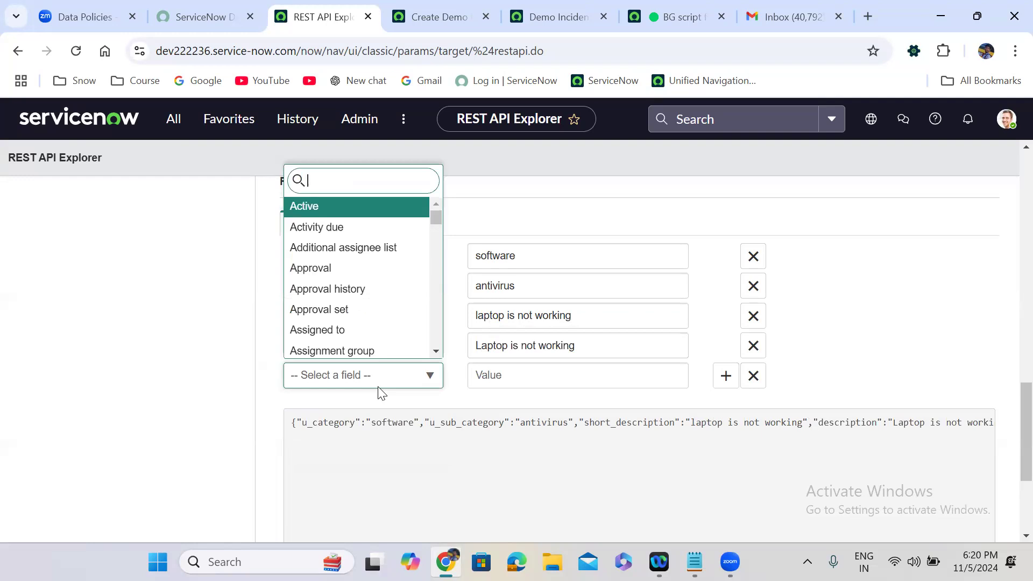
text(ass)
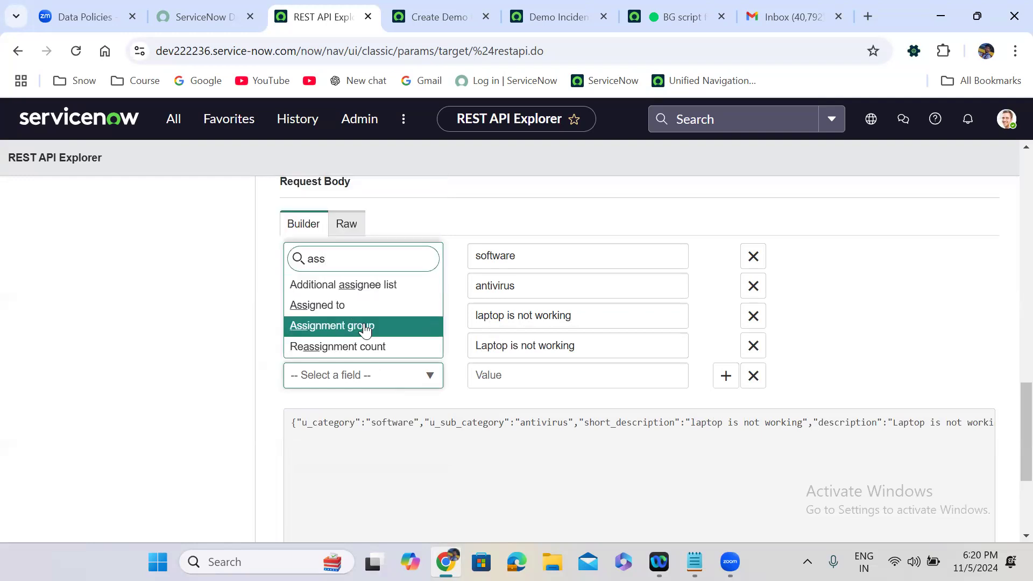
click(363, 327)
- Check the Create Demo Incident inbound email action, with technical names shown, for the Assignment group's underlying value
click(554, 16)
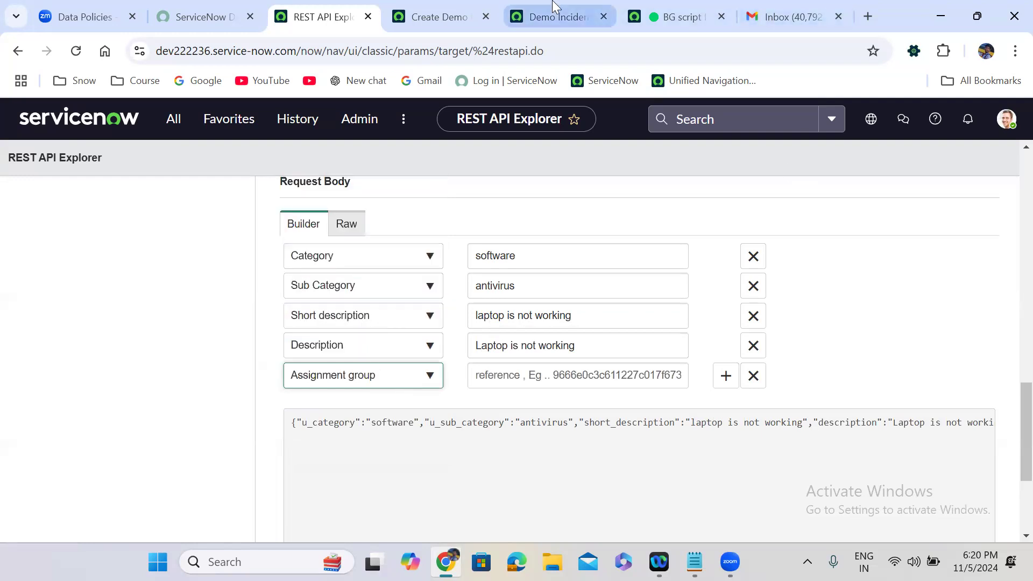
click(463, 10)
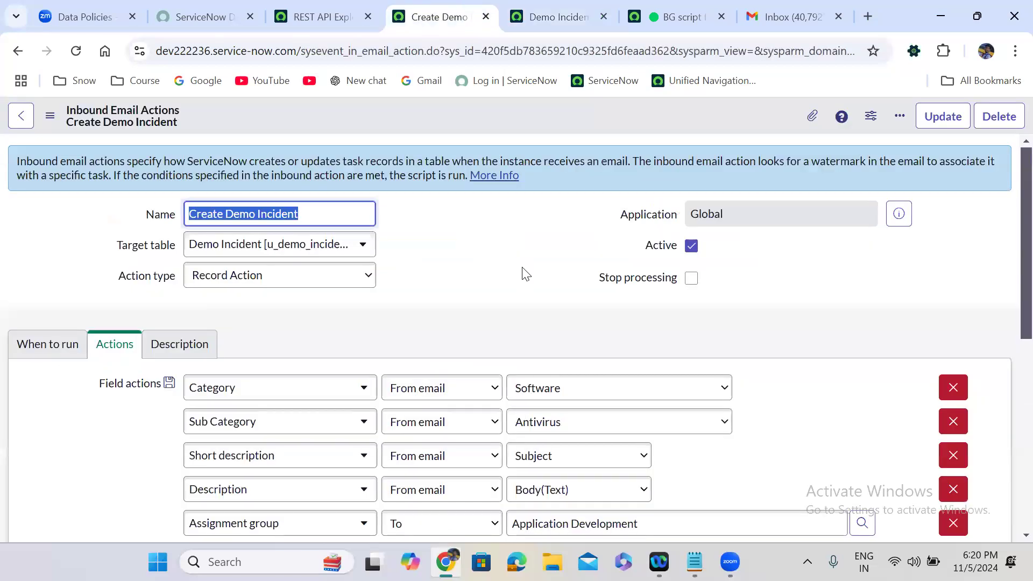
click(687, 348)
scroll(687, 349, down, 4)
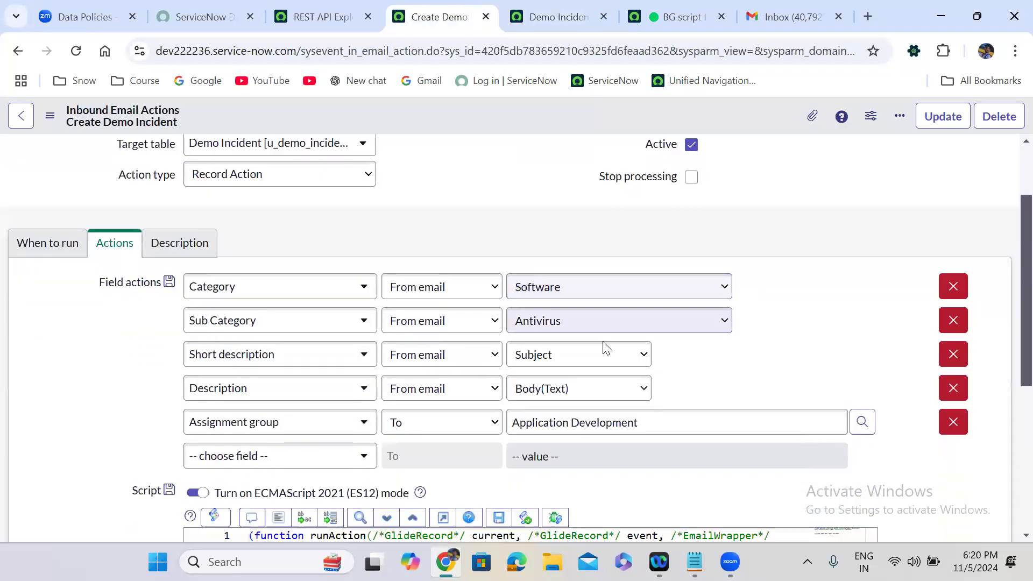
double_click(137, 327)
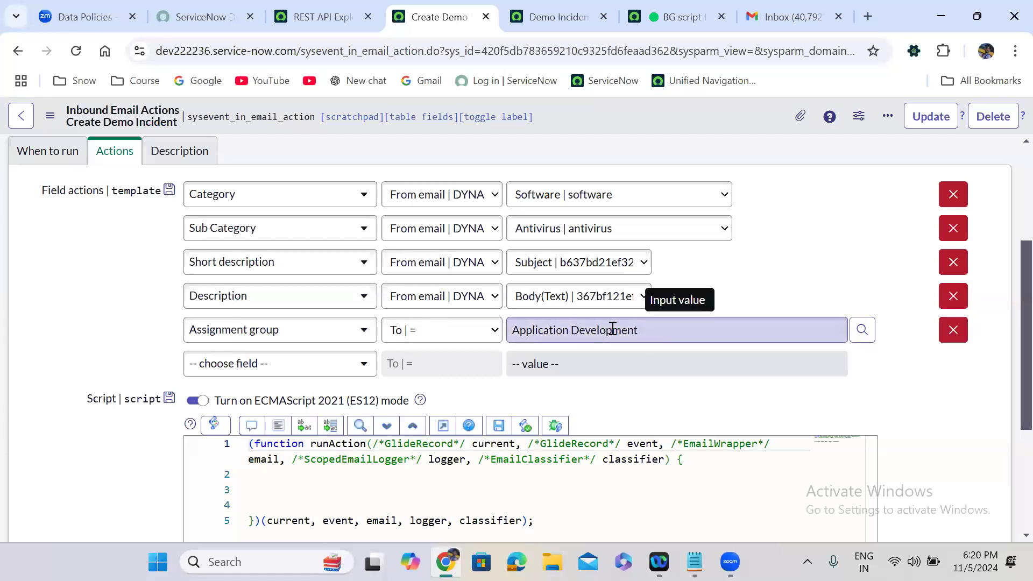
double_click(104, 293)
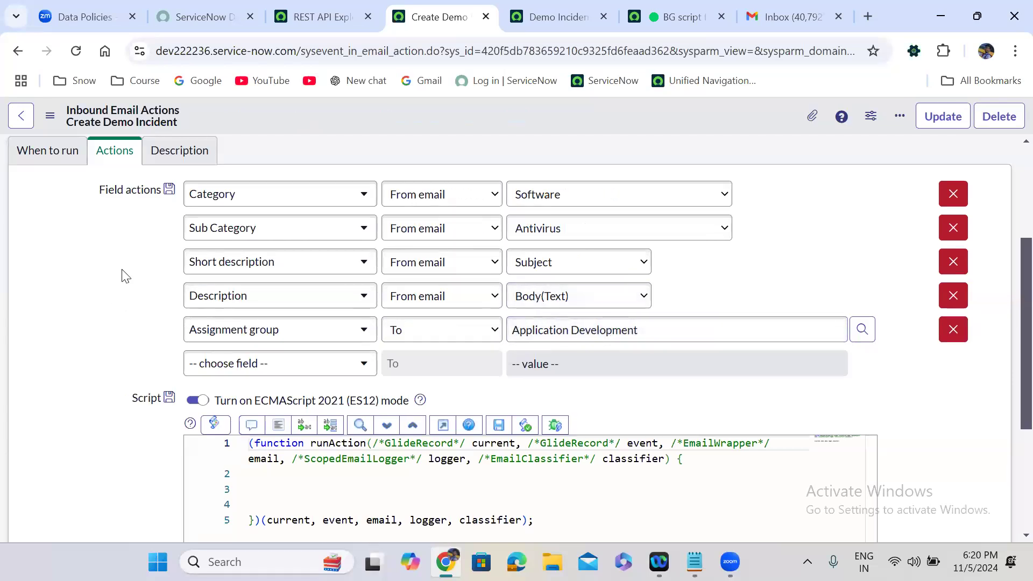
double_click(126, 277)
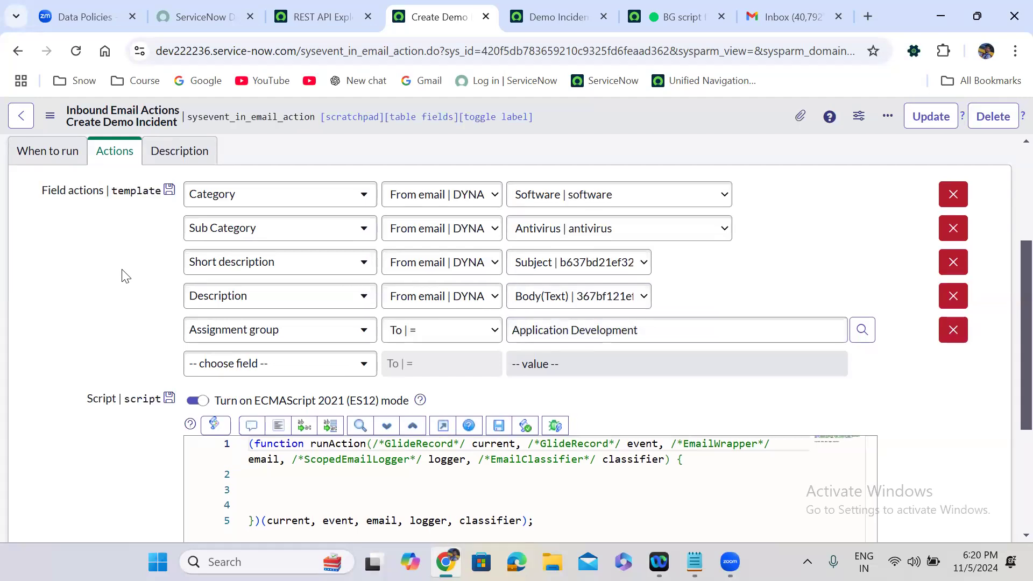
- Copy the assignment_group sys_id 0a52d3dcd7011200f2d224837e6103f2 from the background script into the request body's Assignment group value
click(690, 6)
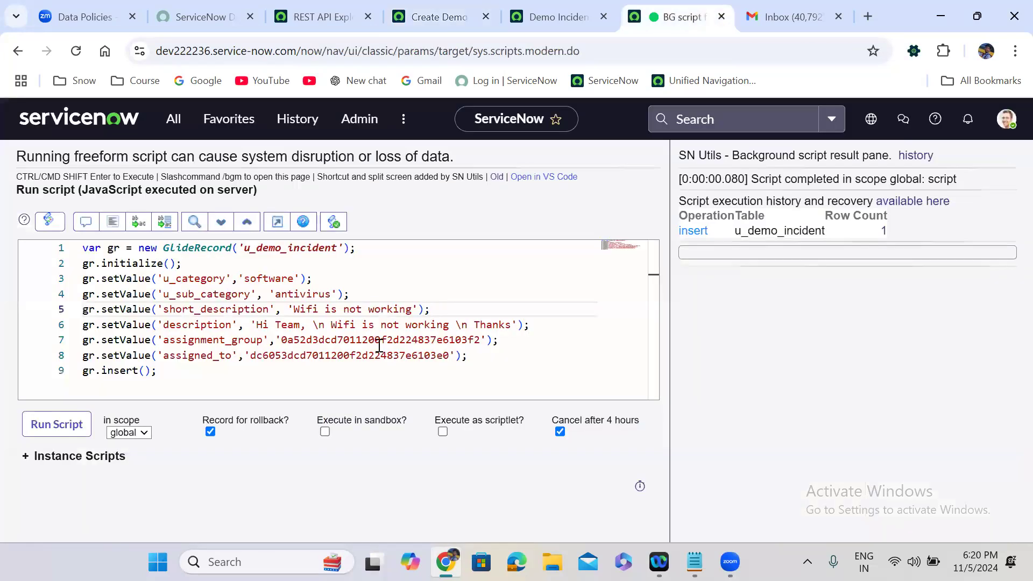
double_click(334, 341)
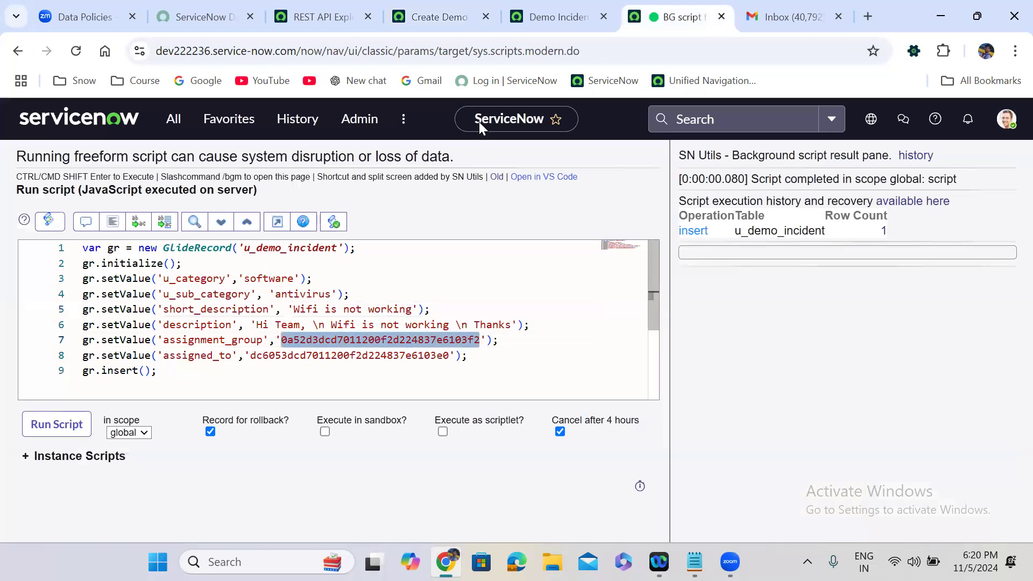
key(ctrl+c)
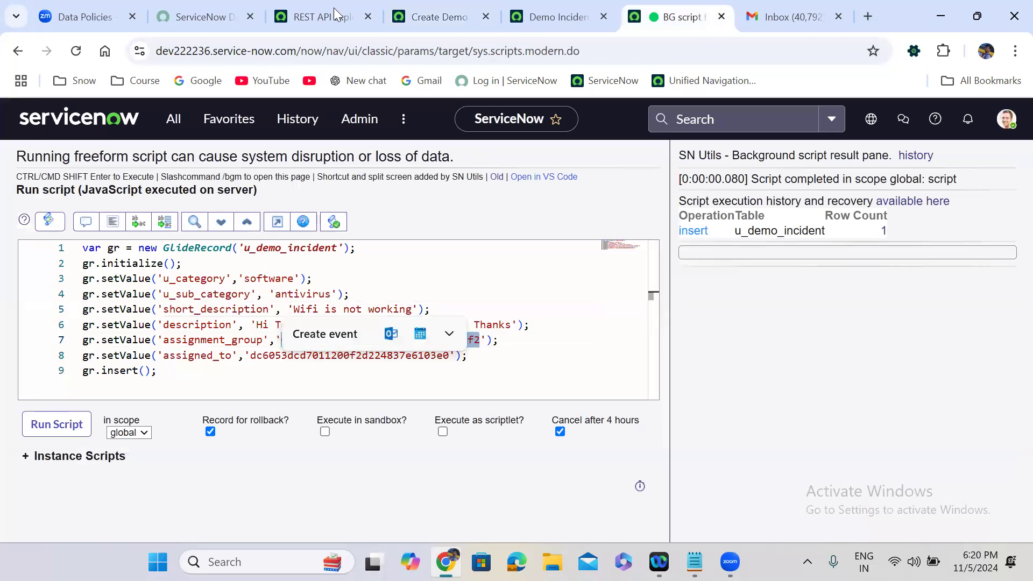
click(310, 21)
click(520, 375)
key(ctrl+v)
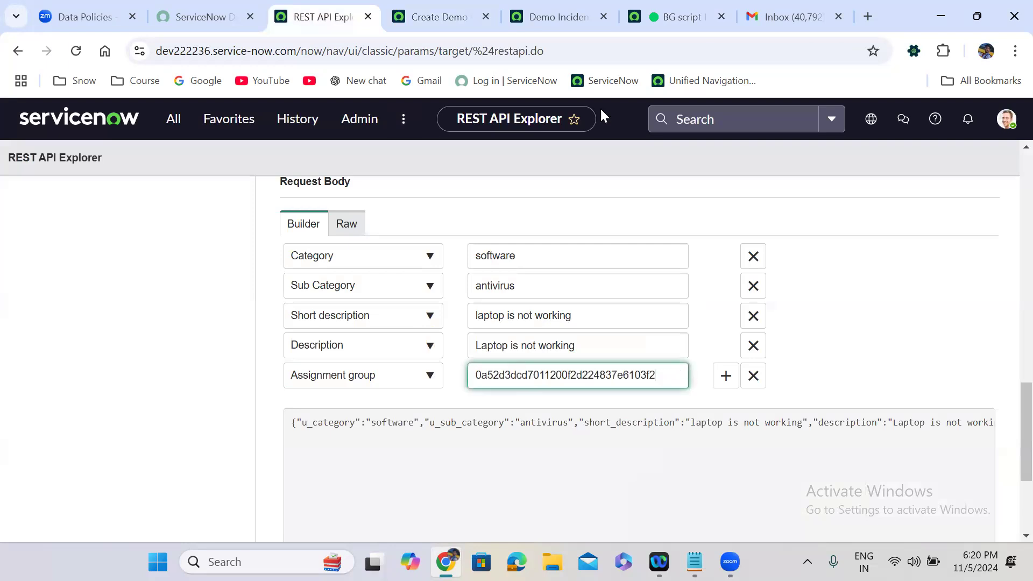
- Add an Assigned to field to the request body with the assigned_to sys_id dc6053dcd7011200f2d224837e6103e0 copied from the background script
click(665, 12)
double_click(294, 355)
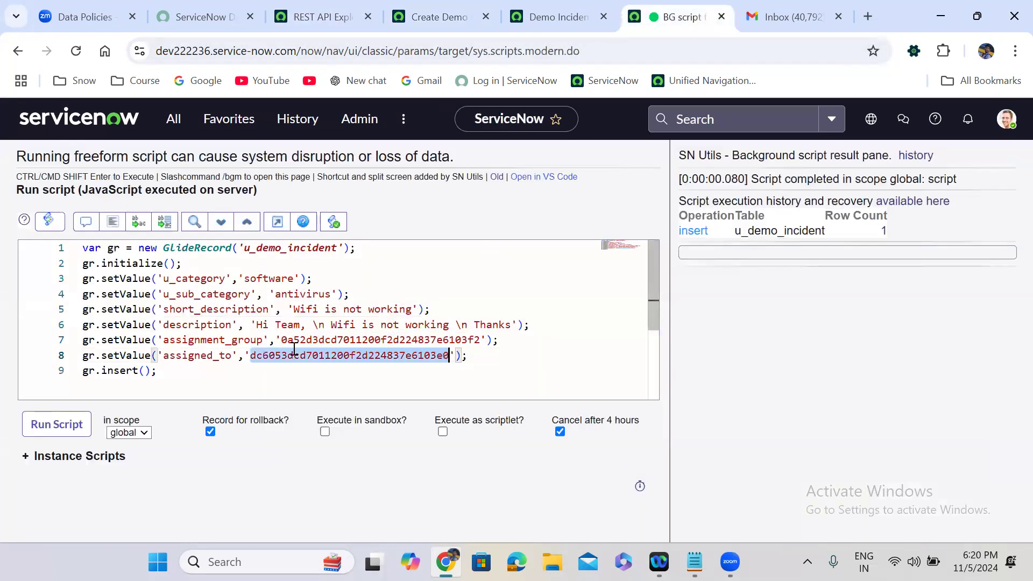
click(323, 17)
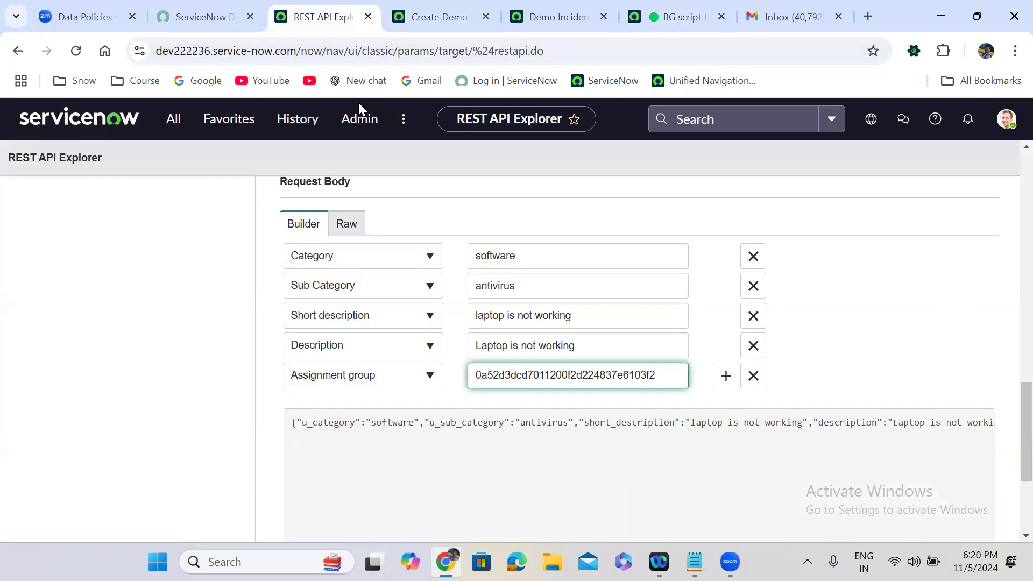
click(726, 375)
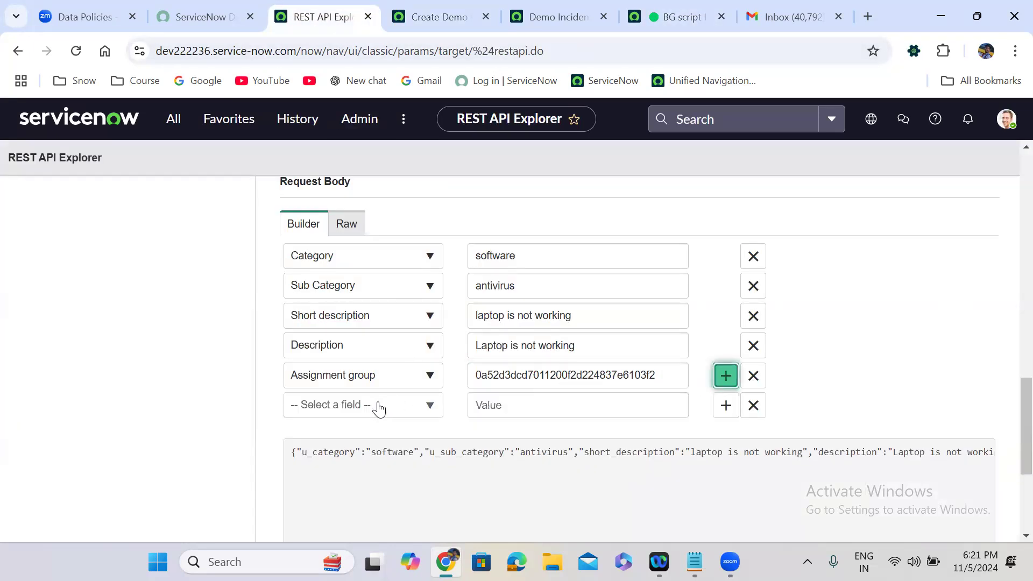
click(379, 407)
text(ass)
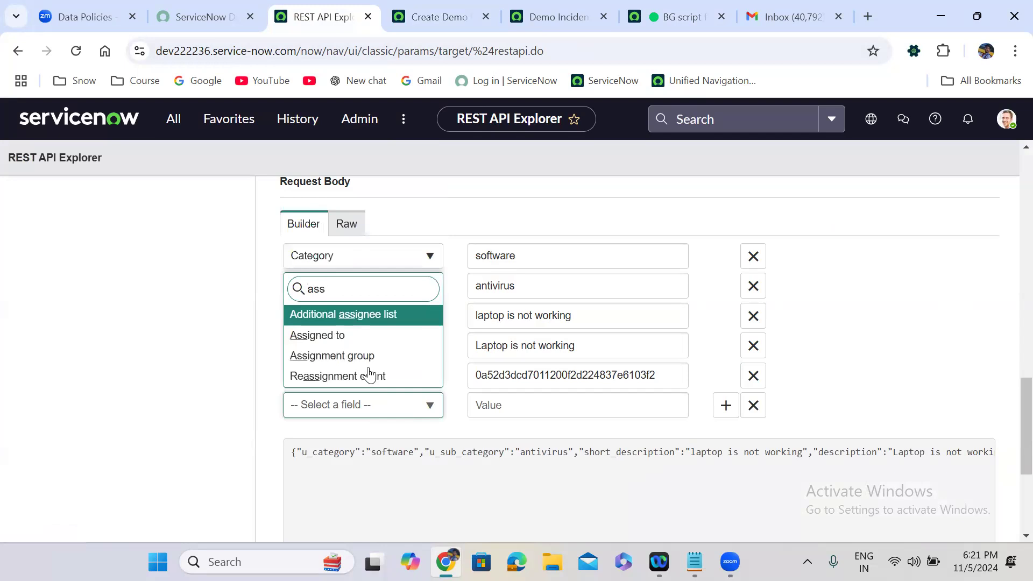
click(352, 335)
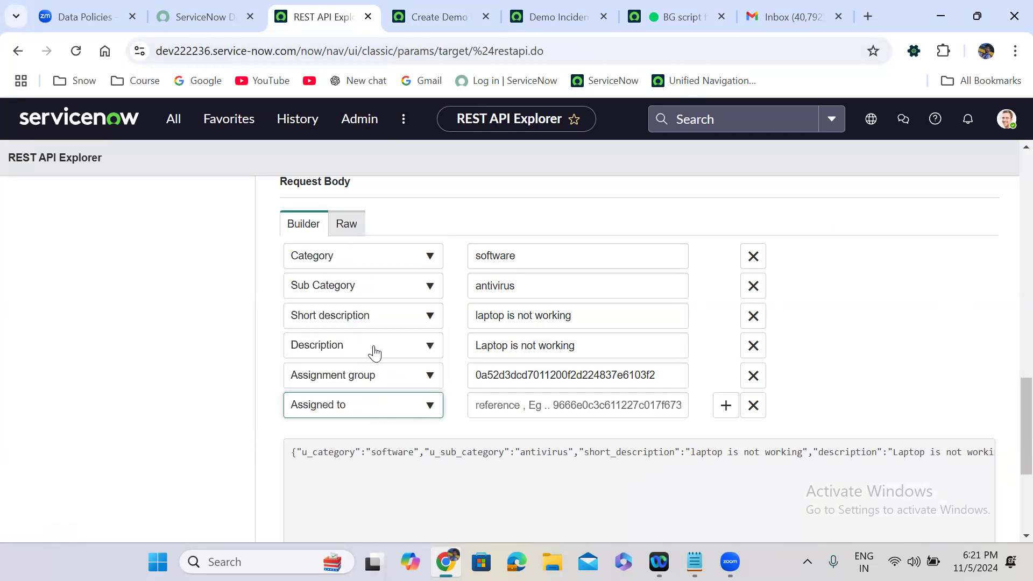
click(494, 397)
key(ctrl+v)
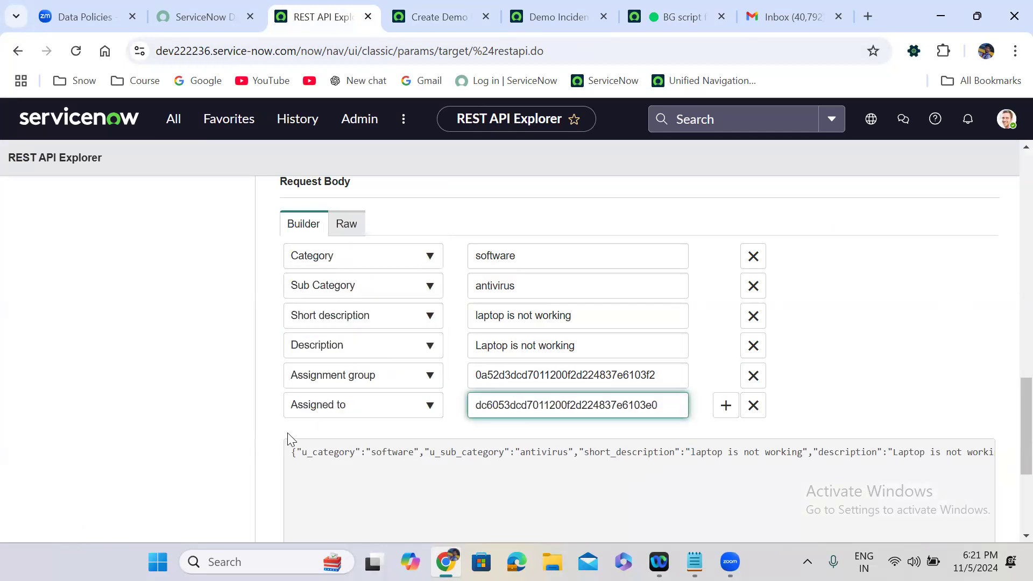
- Send the POST request with the completed body and confirm the data modification
click(265, 447)
scroll(265, 446, down, 4)
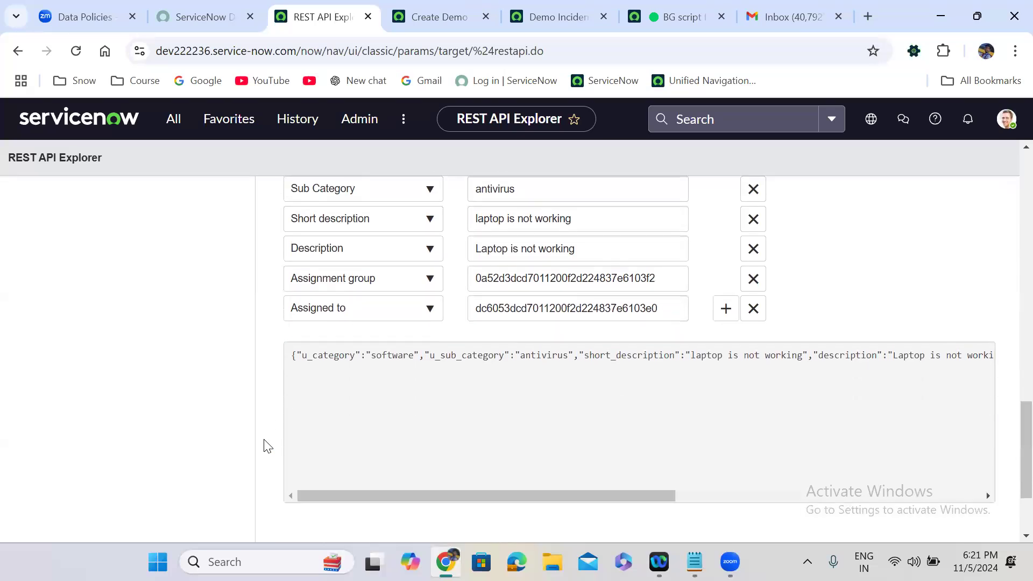
click(300, 427)
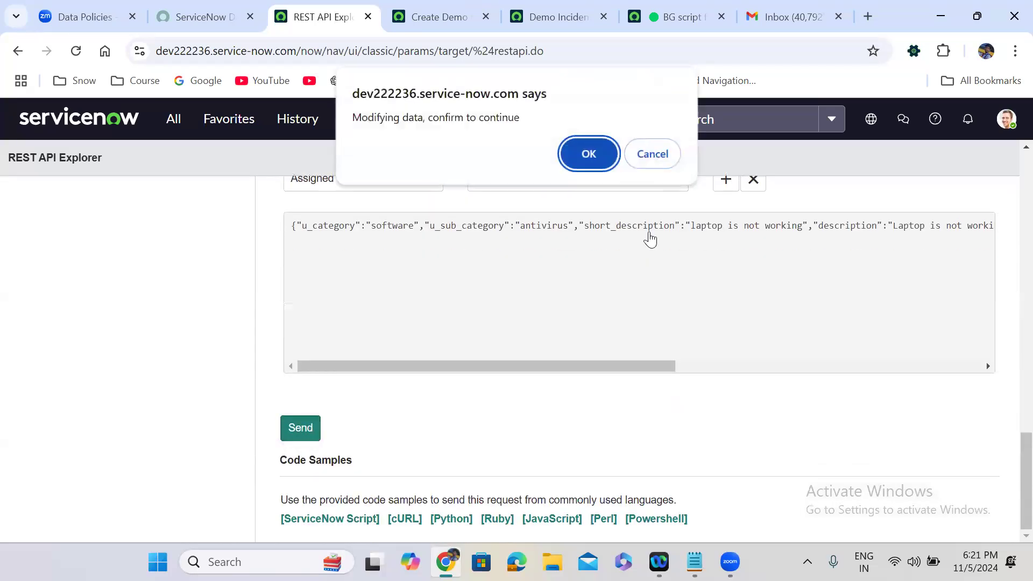
click(583, 157)
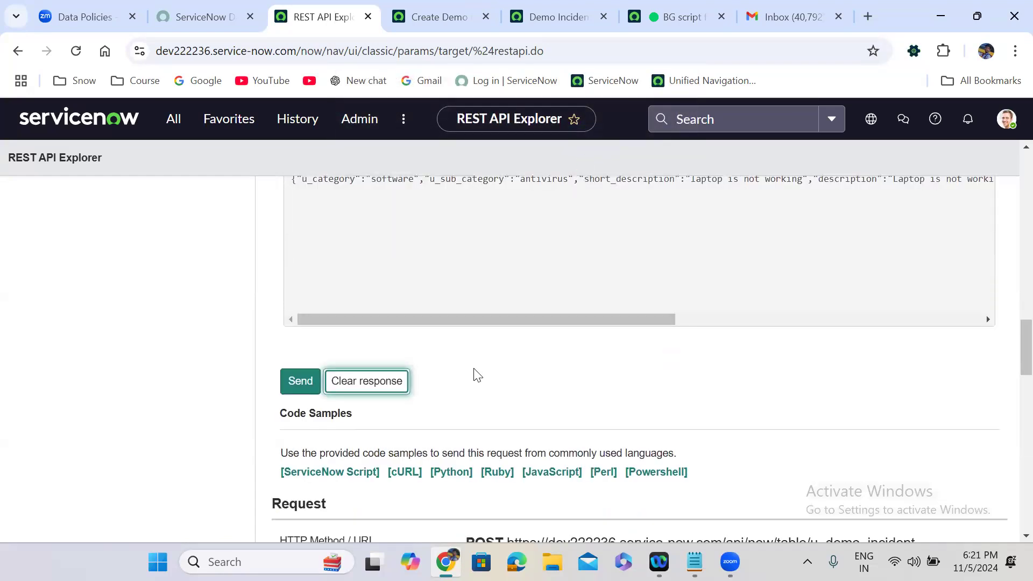
- Review the request's response, including its status code and the new record's number in the response body
click(529, 400)
key(Down)
scroll(529, 399, down, 15)
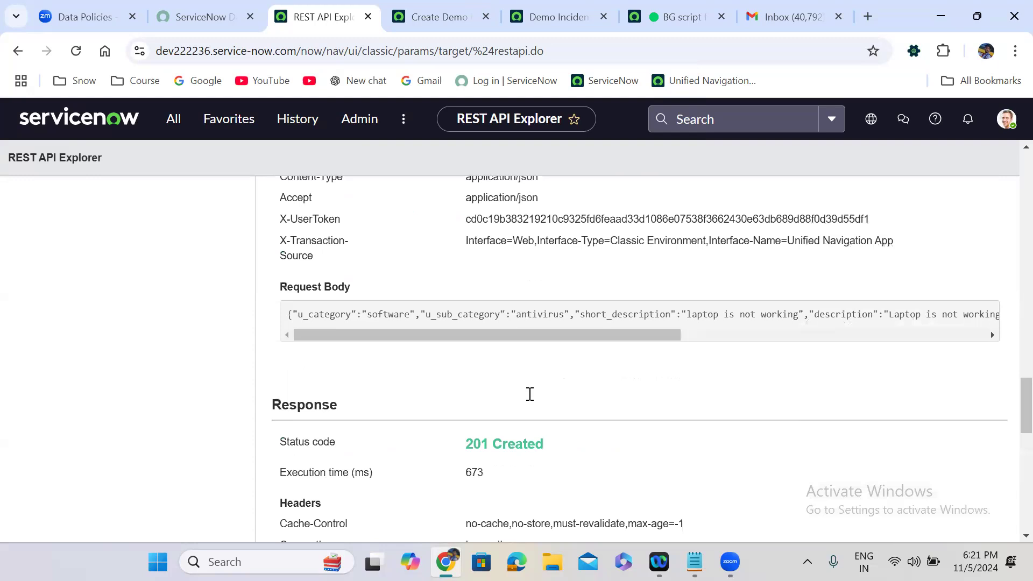
scroll(532, 399, down, 5)
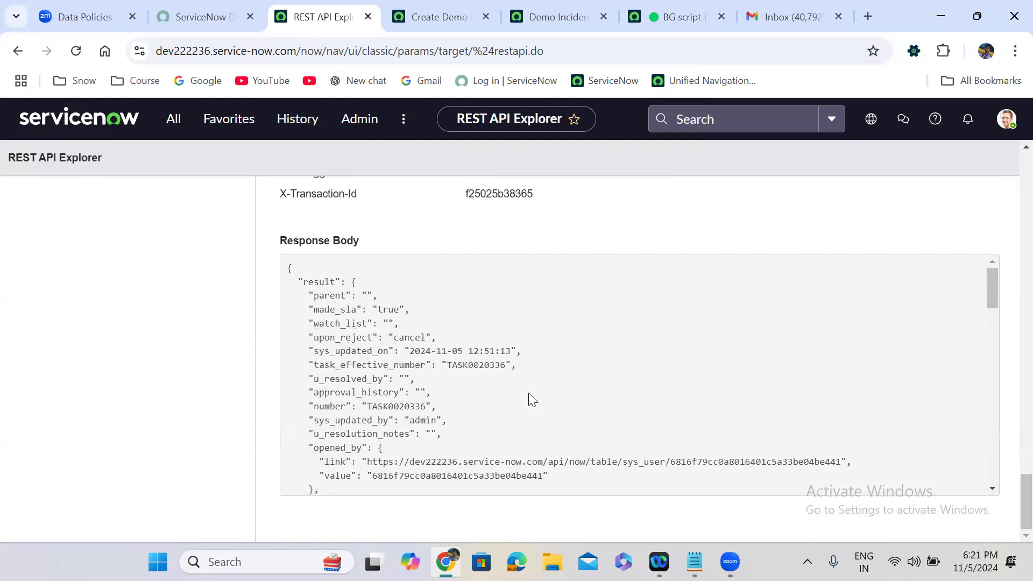
scroll(529, 398, up, 3)
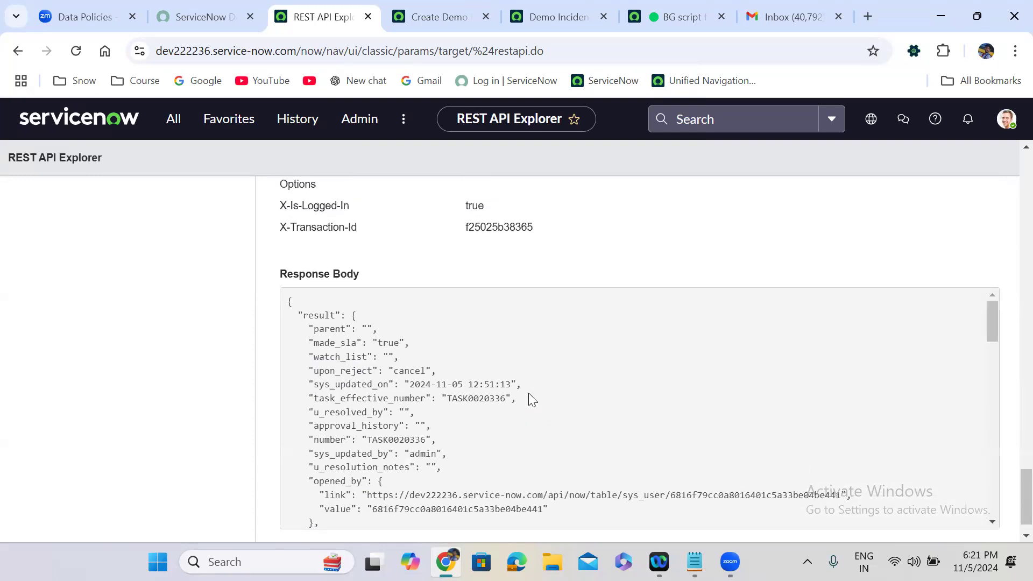
scroll(529, 398, down, 3)
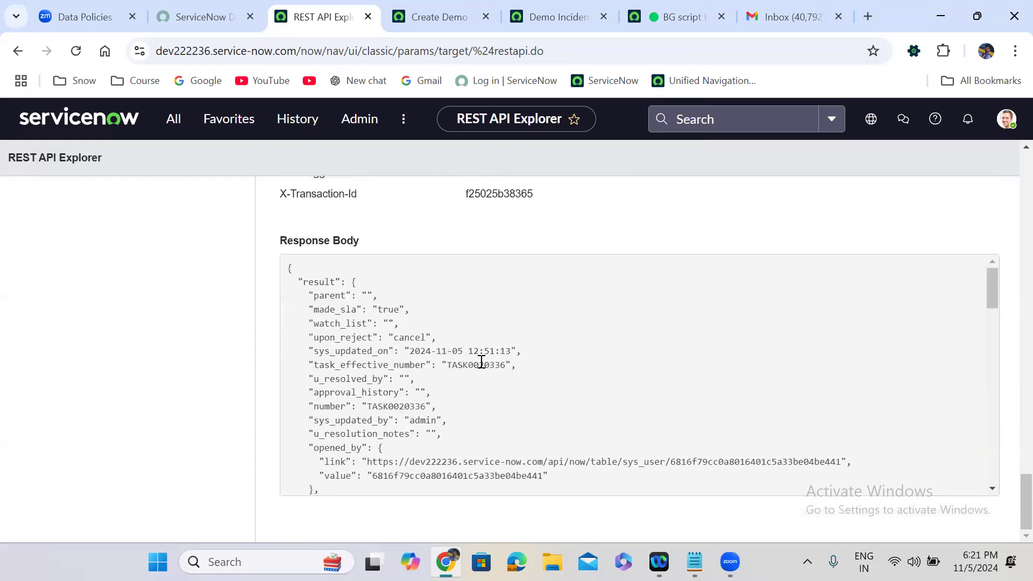
- Refresh the unfiltered Demo Incidents list to check for the record created by the REST request
click(535, 12)
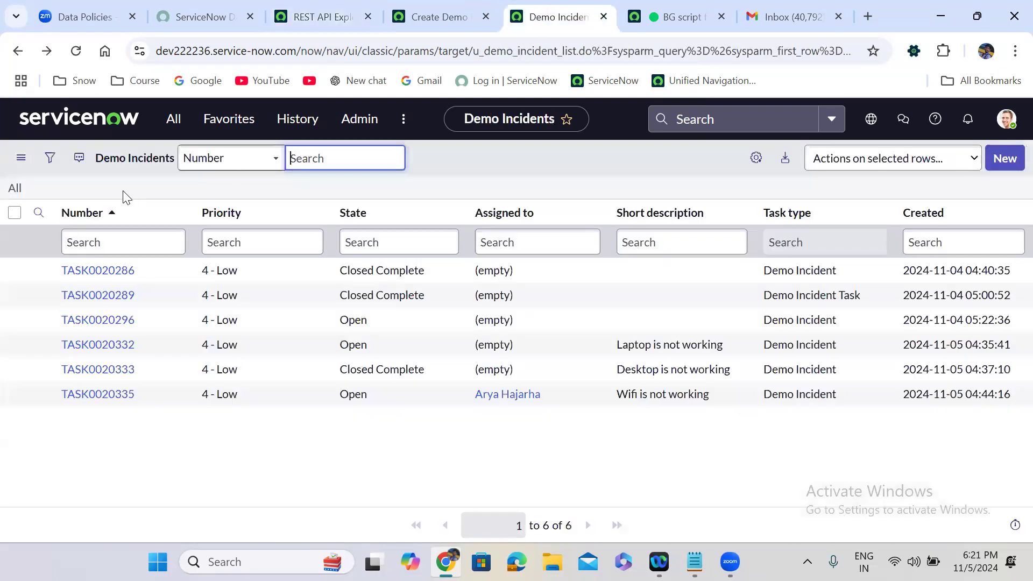
click(15, 188)
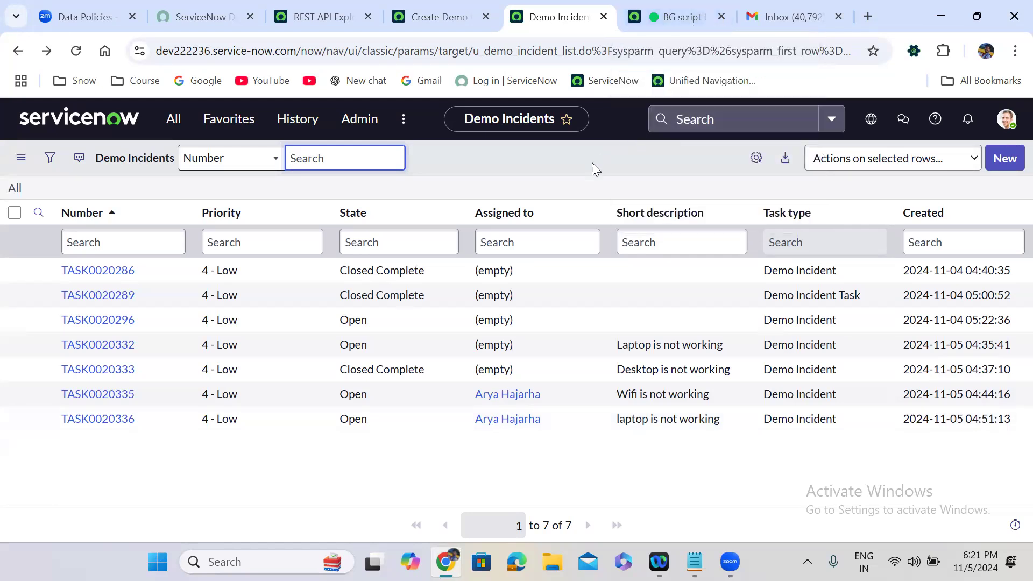
click(497, 243)
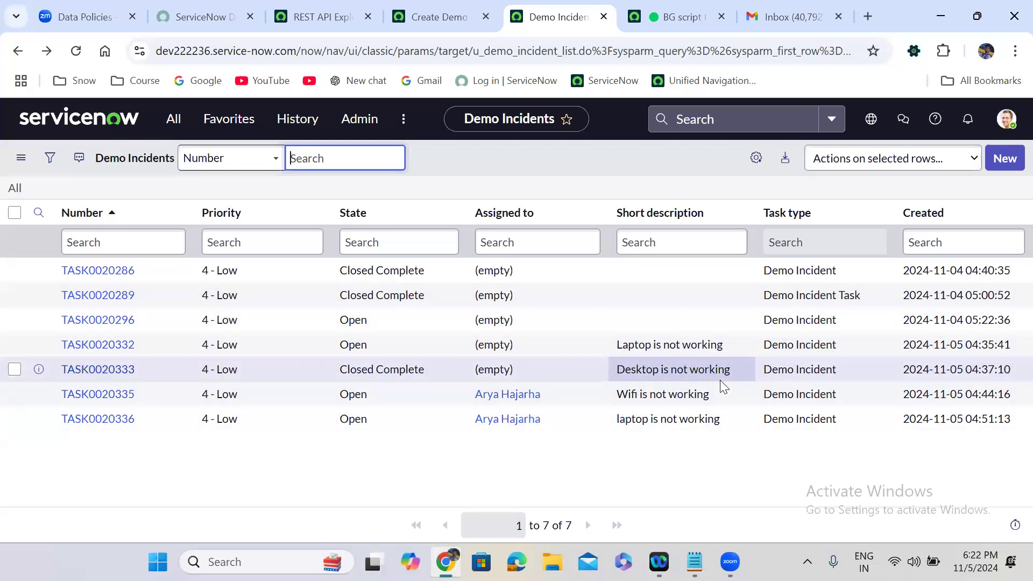
- Check the Data Policies whiteboard diagram for the remaining ways to add records to a table
click(320, 15)
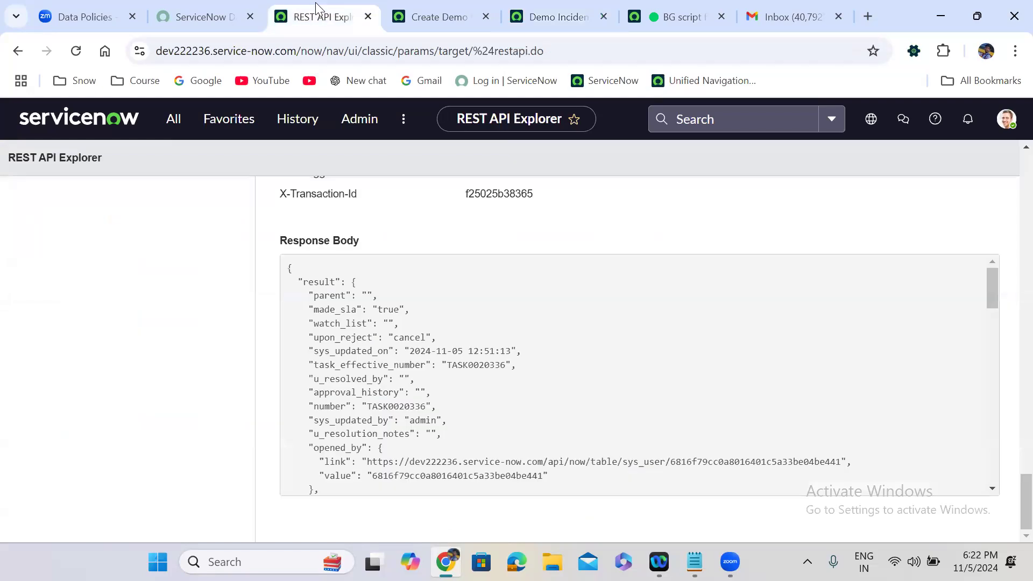
click(81, 16)
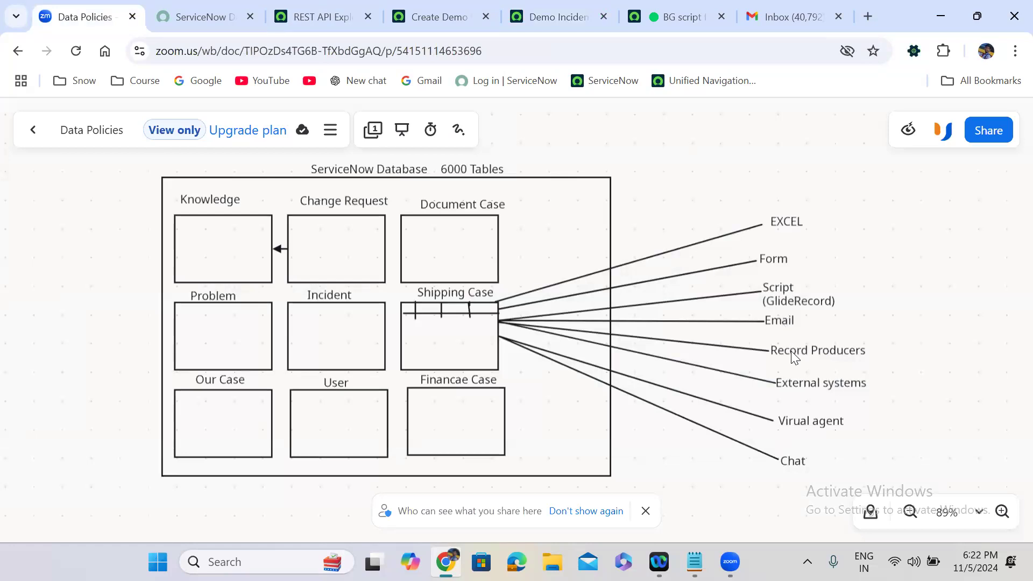
click(326, 15)
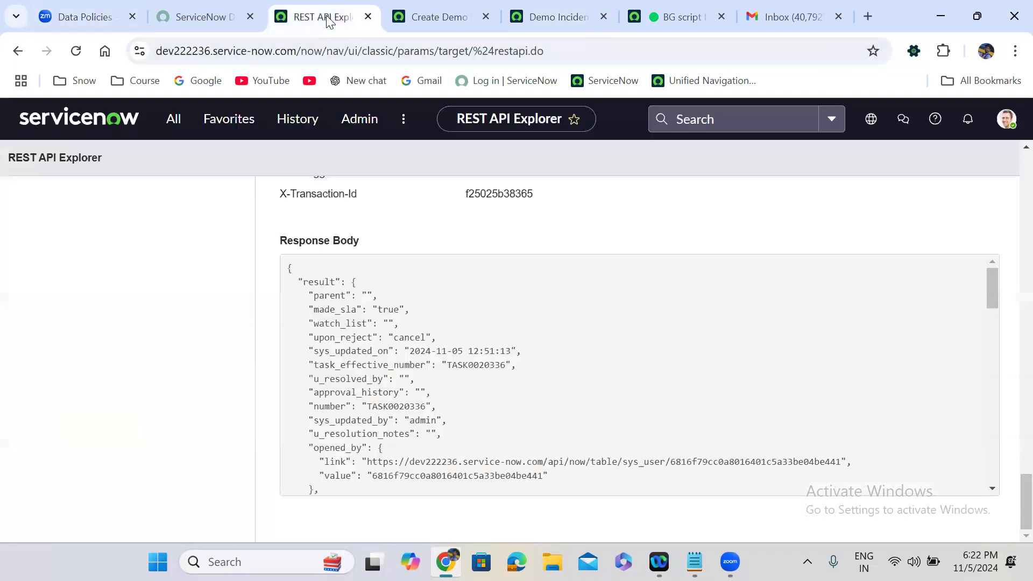
- Find the Record Producers module under Service Catalog and start a new record producer
click(180, 128)
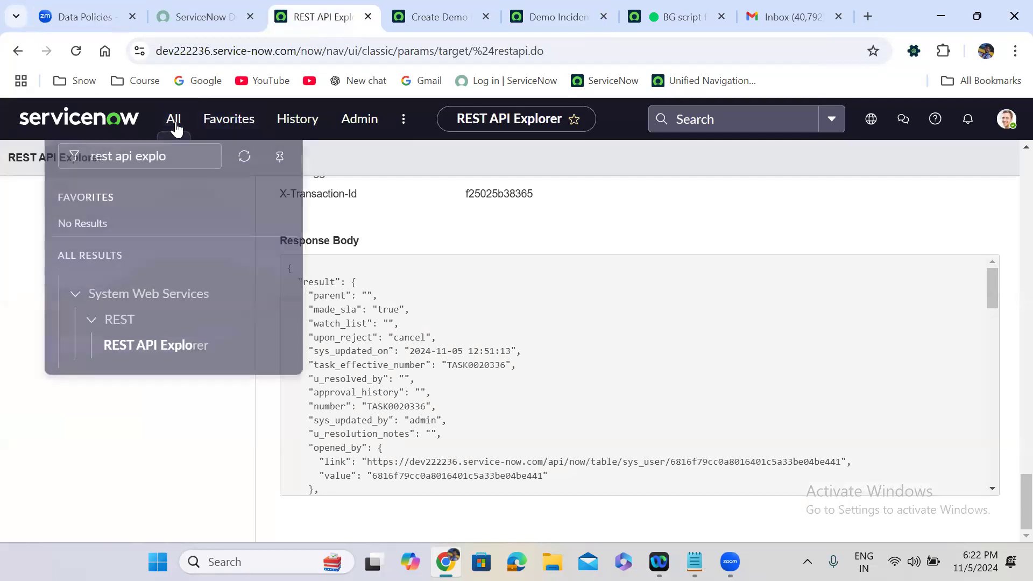
text(re)
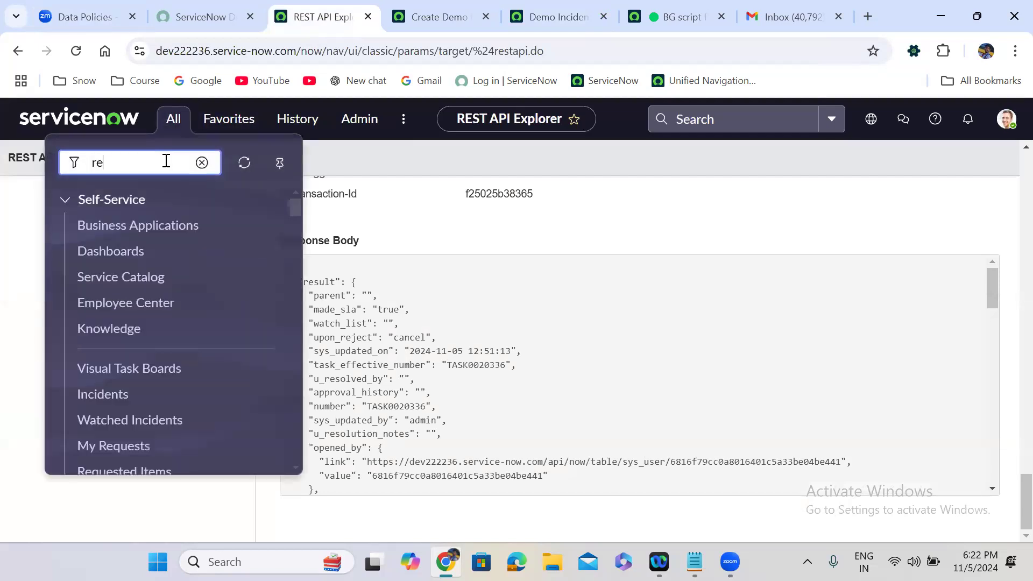
text(cord producer)
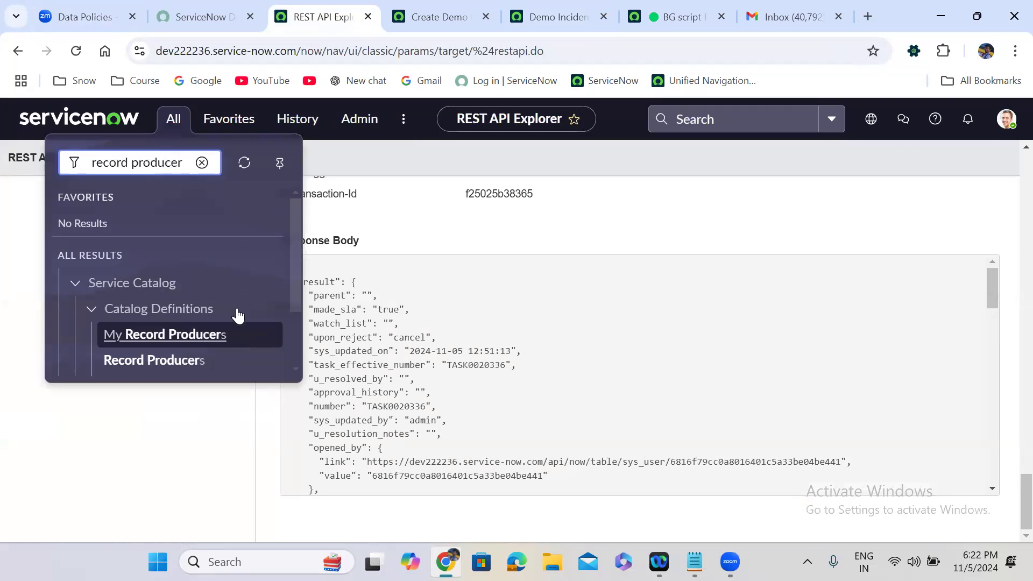
click(142, 355)
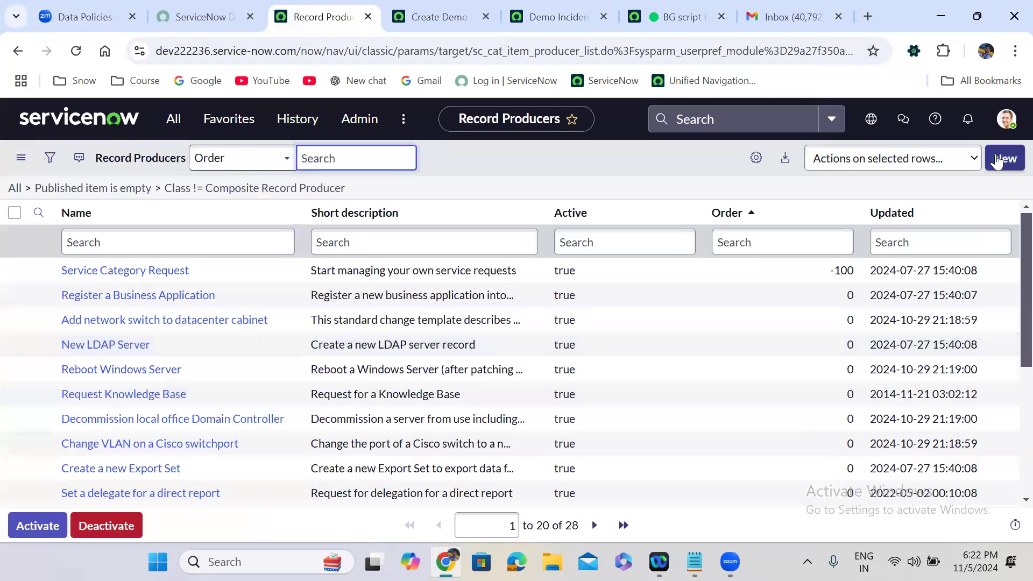
click(995, 154)
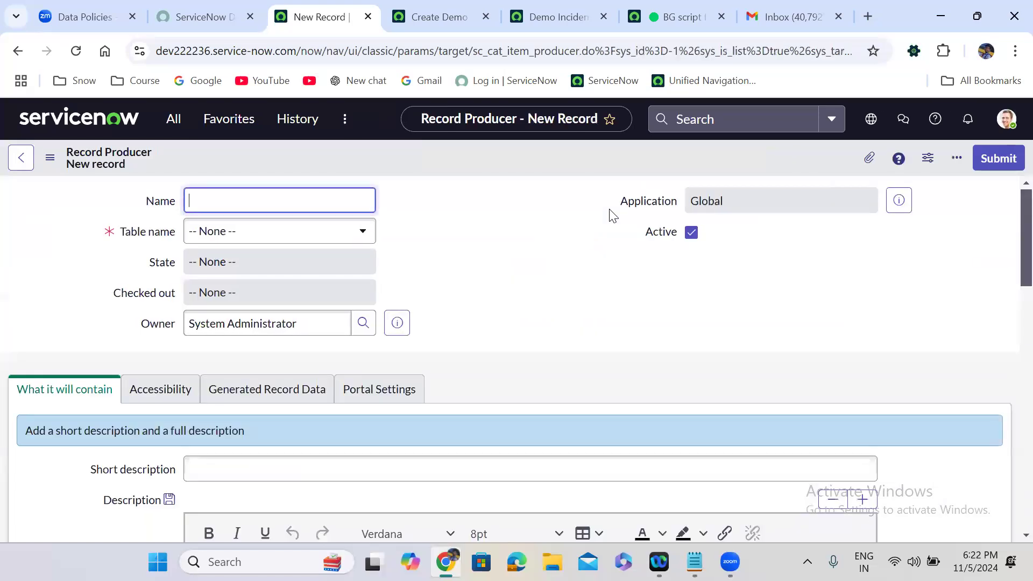
- Name the record producer "Create Demo Incident" and set its table to Demo Incident [u_demo_incident]
text(Create Demo Incident)
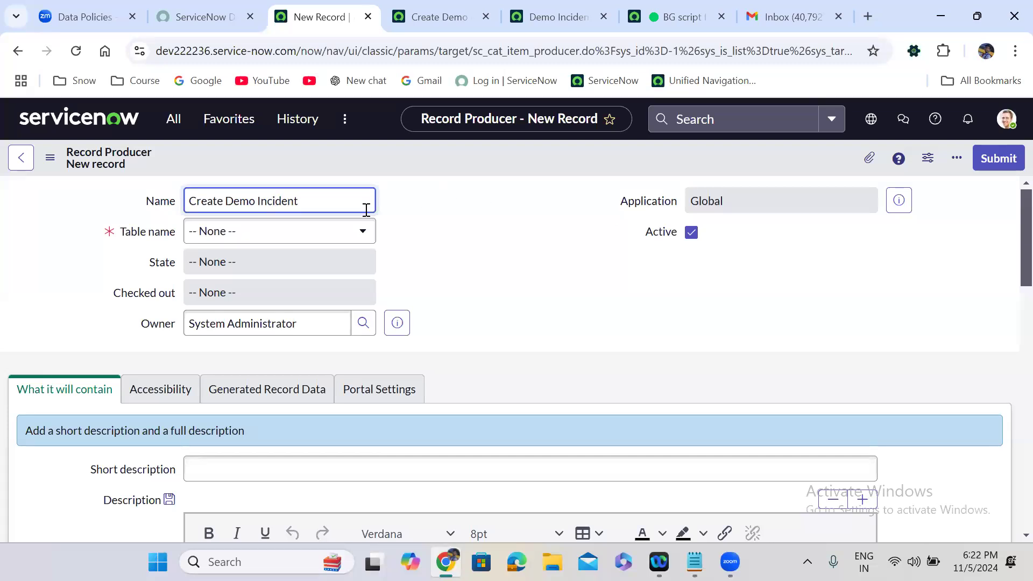
click(309, 232)
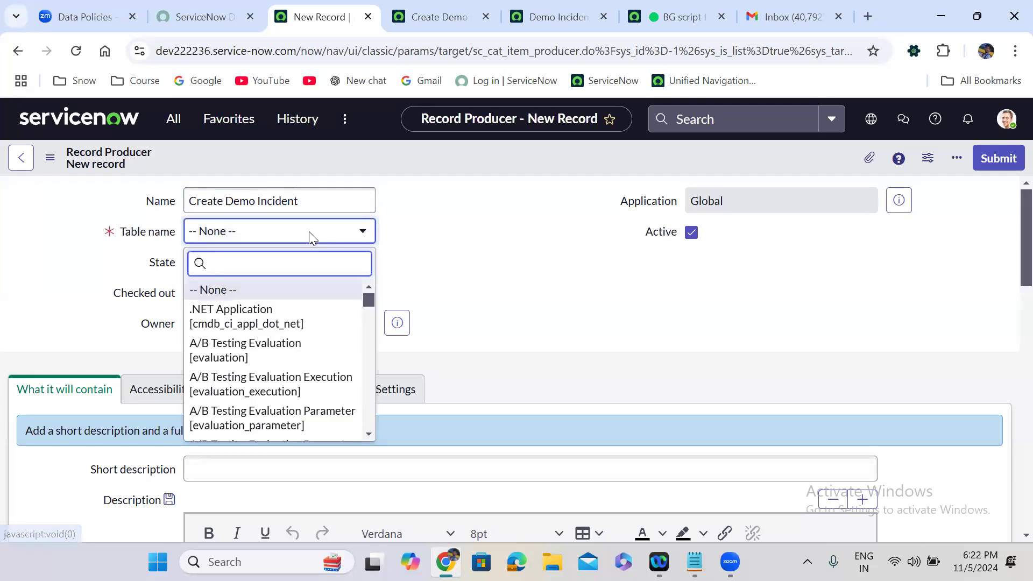
text(demo incident)
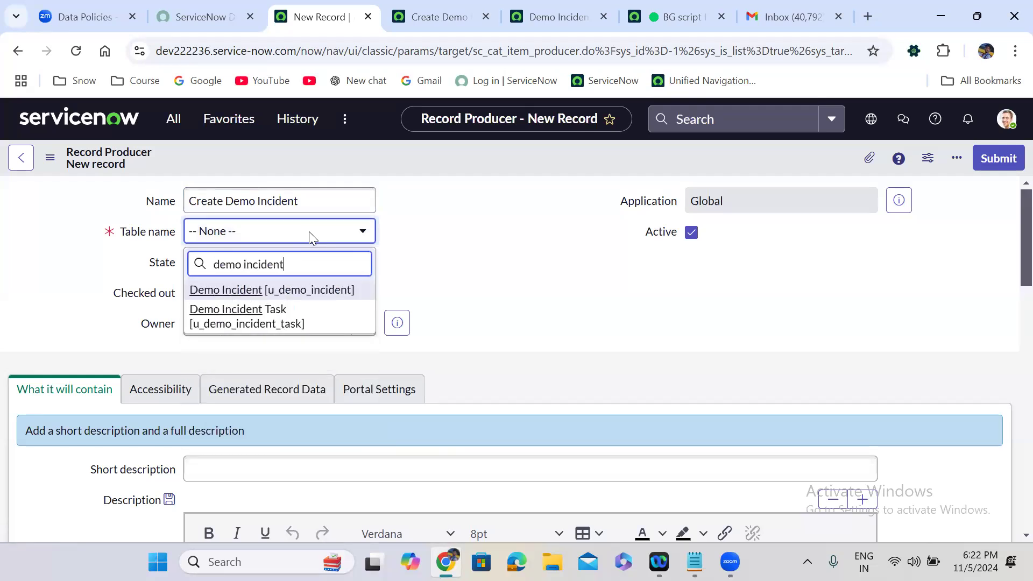
key(Return)
click(506, 294)
- Enter "Create Demo Incident" as both the record producer's short description and its full description
scroll(506, 294, down, 2)
click(190, 339)
text(Creat)
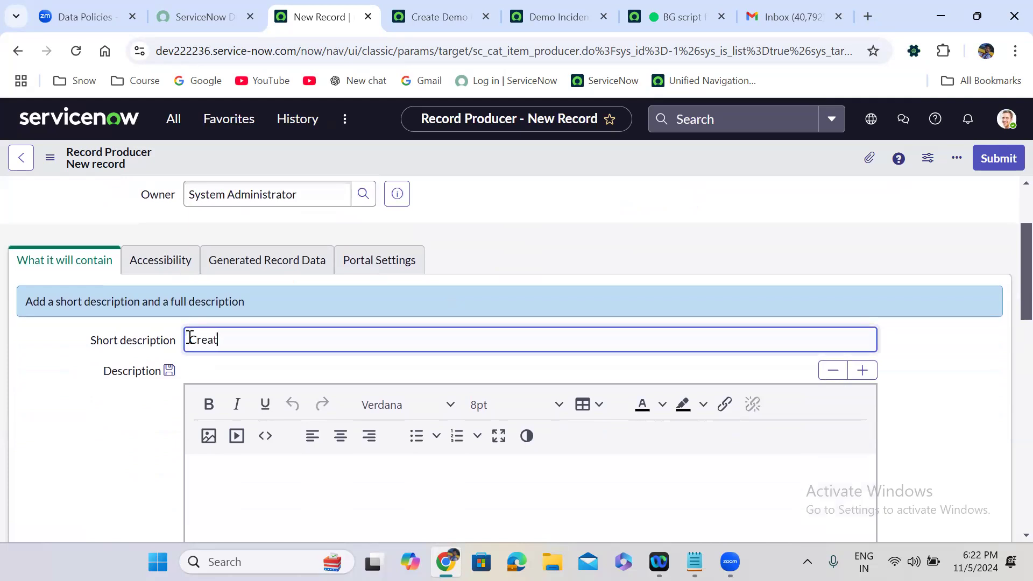
text(e Demo Incident)
triple_click(269, 341)
key(ctrl+c)
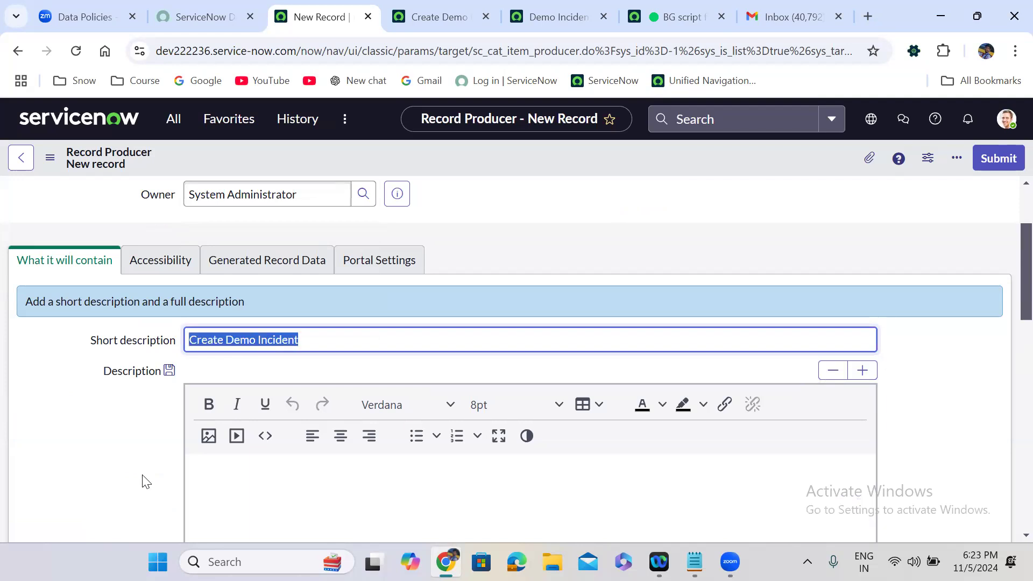
click(144, 483)
scroll(145, 482, down, 2)
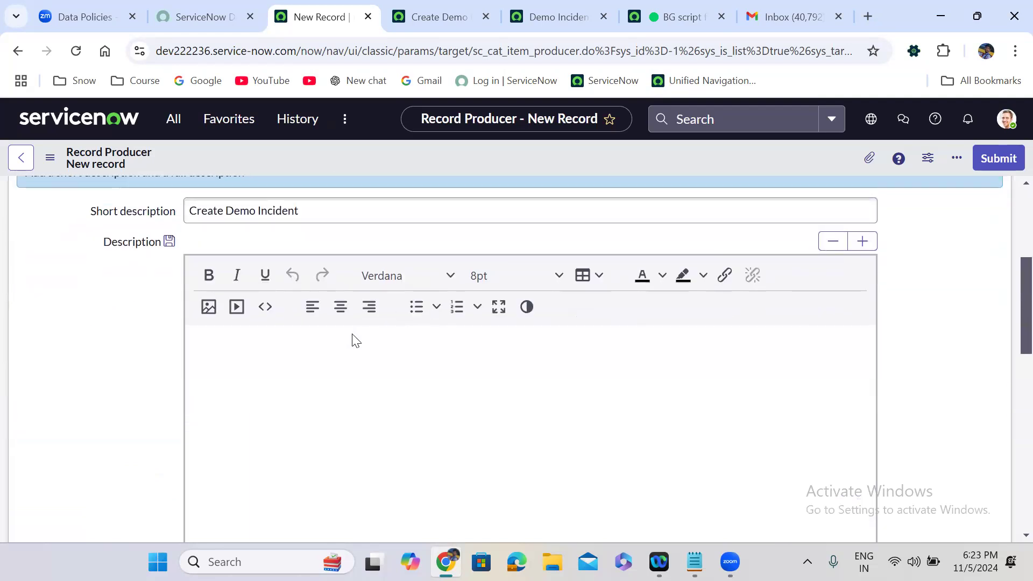
click(296, 383)
key(ctrl+v)
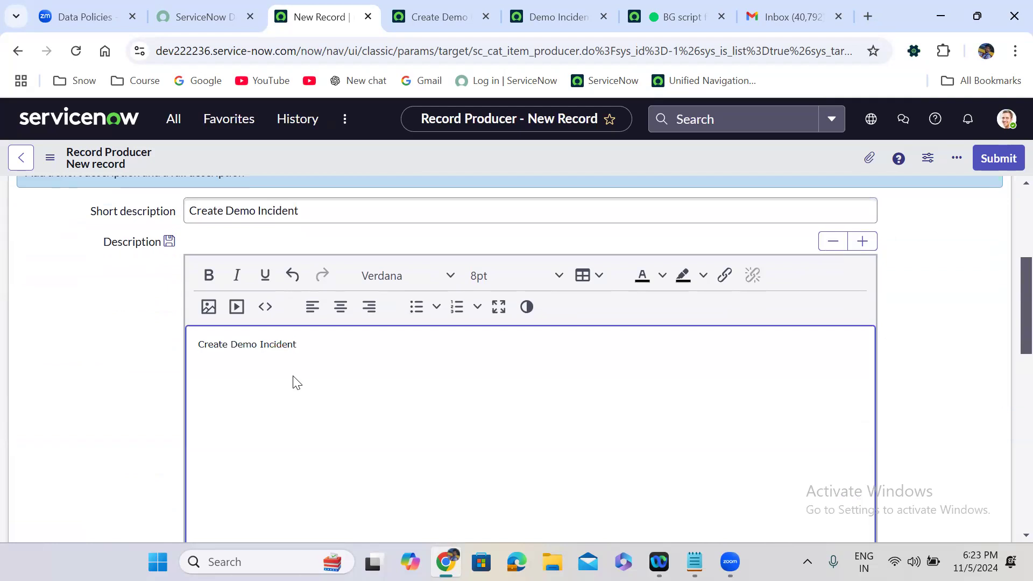
- Format the whole description text in Courier New at 14pt
key(ctrl+a)
click(414, 272)
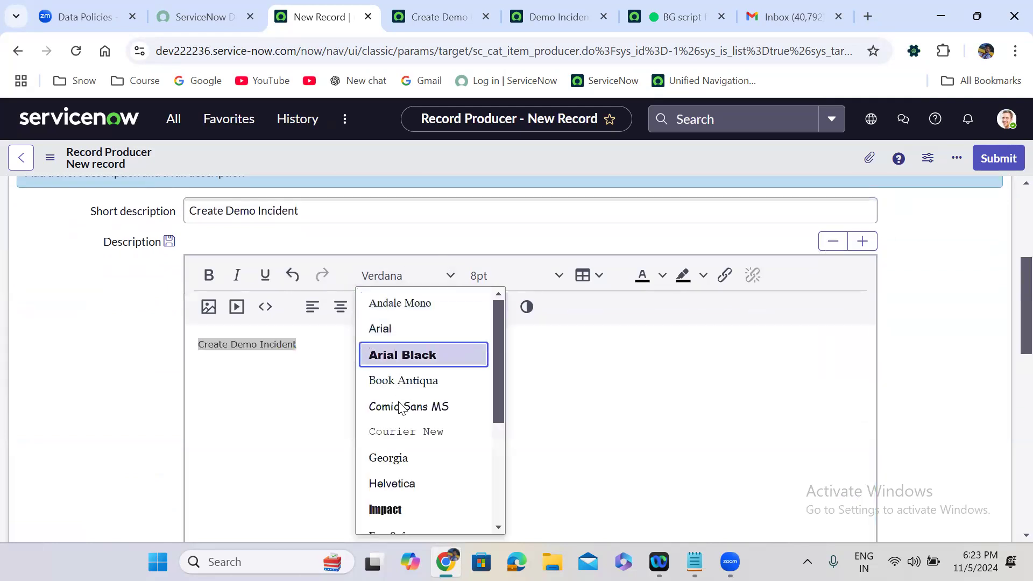
click(406, 431)
click(467, 277)
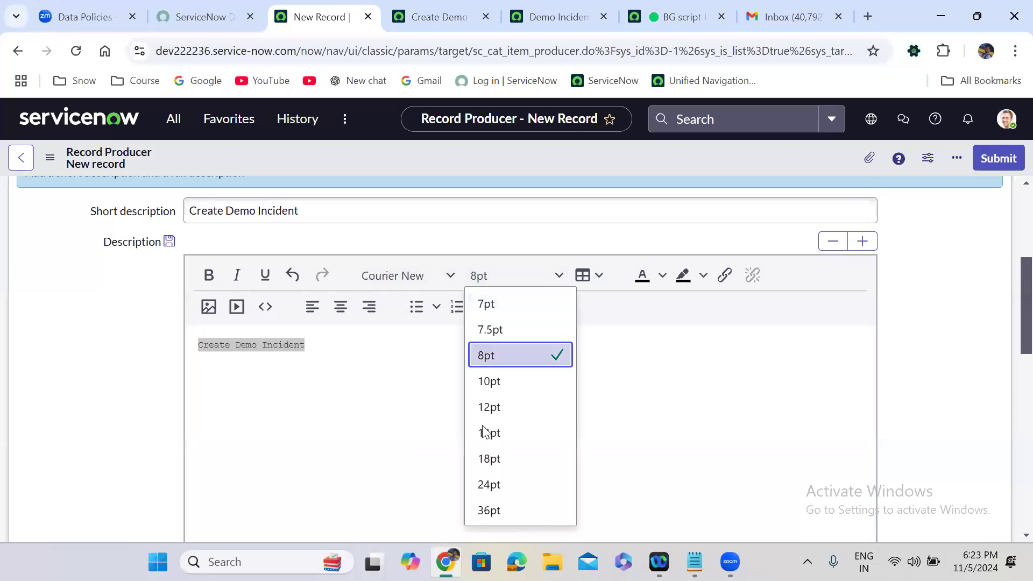
click(486, 434)
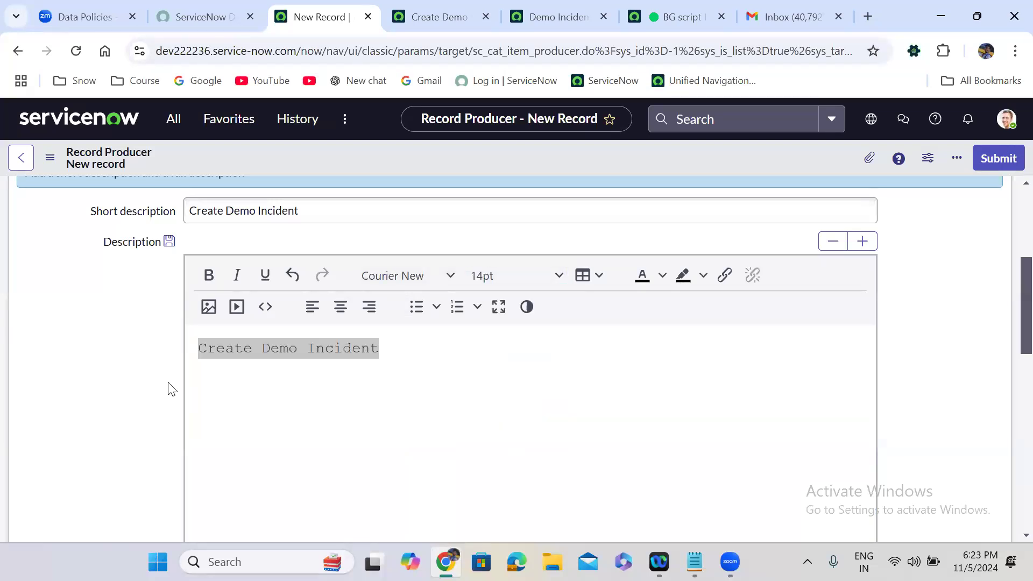
scroll(171, 389, up, 5)
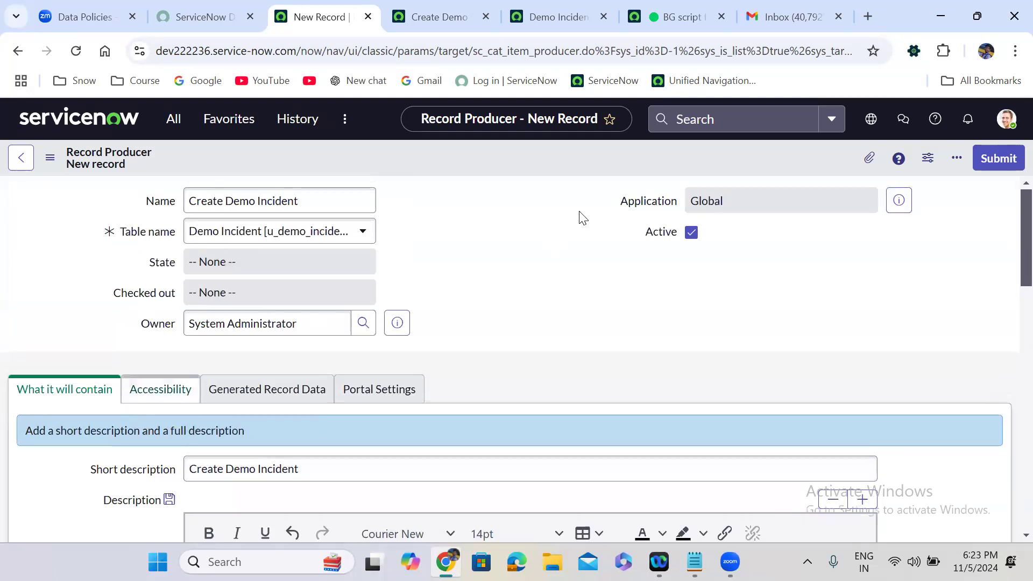
- Save the Create Demo Incident record producer and start a new variable for it
right_click(476, 158)
click(507, 170)
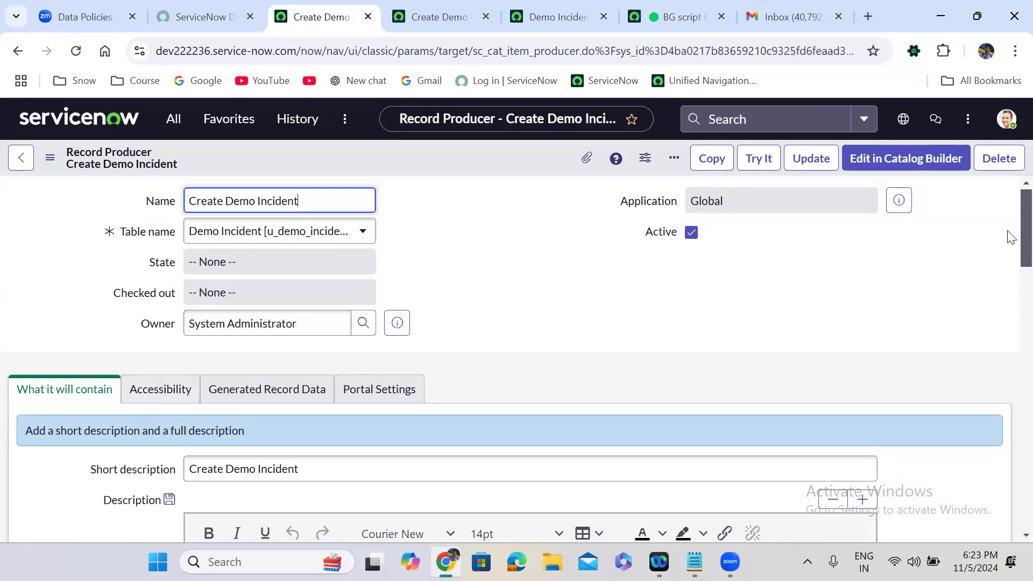
drag(1008, 214, 1007, 464)
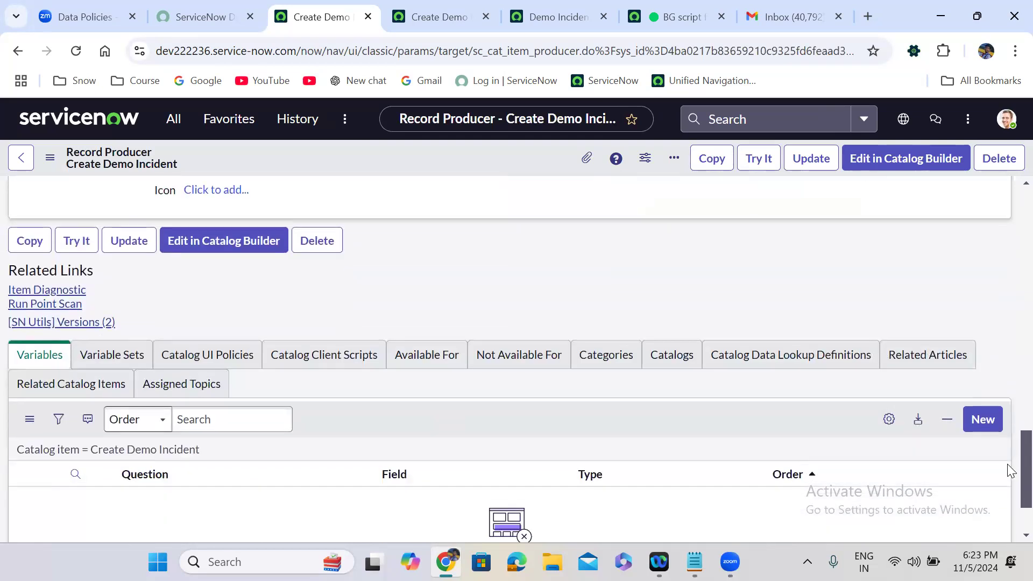
scroll(1009, 470, down, 1)
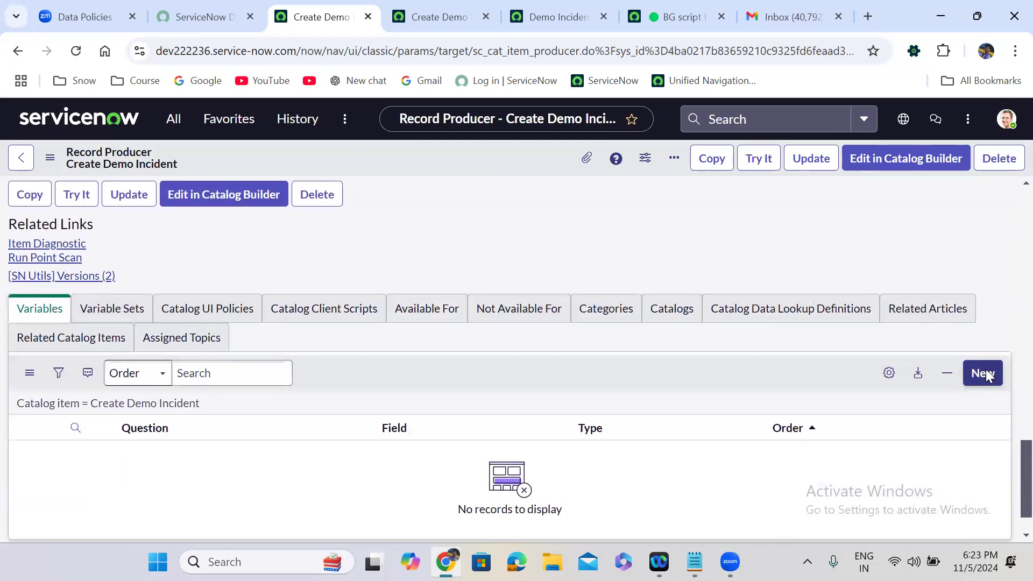
click(987, 374)
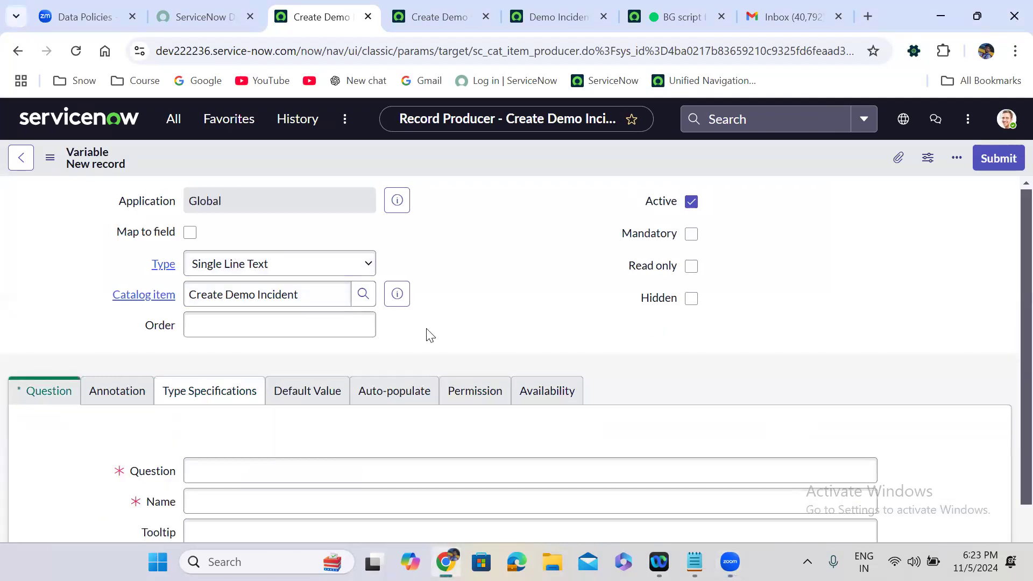
- Make the single-line text variable mandatory with order 100 and question "Short Description", and submit it
click(690, 234)
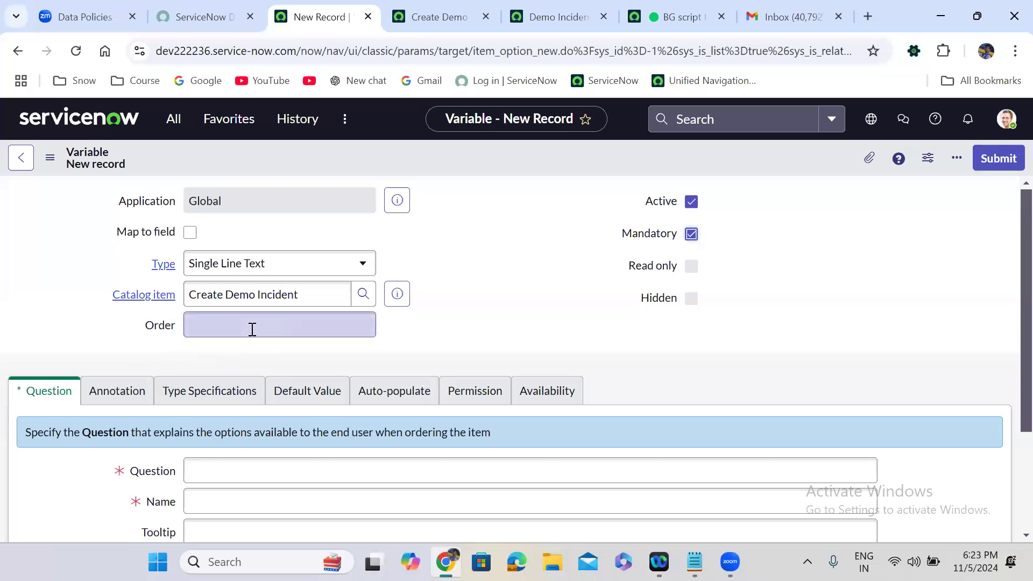
click(252, 330)
text(100)
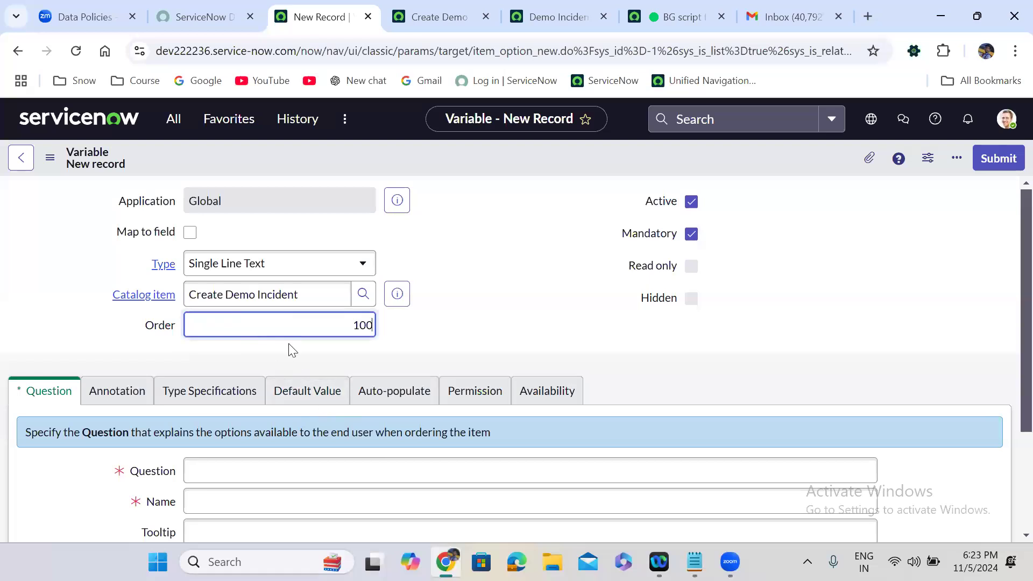
scroll(288, 355, down, 3)
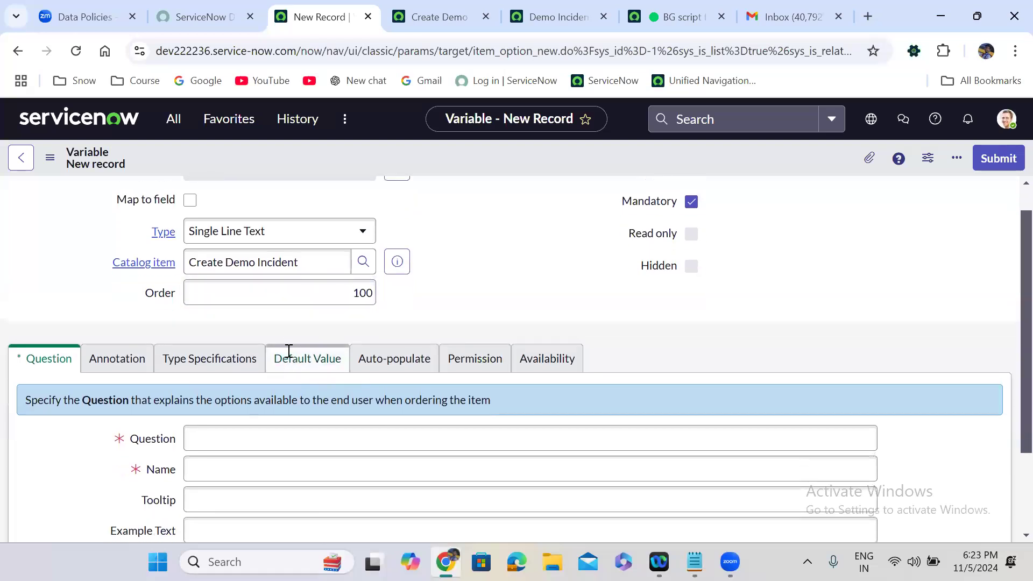
click(200, 328)
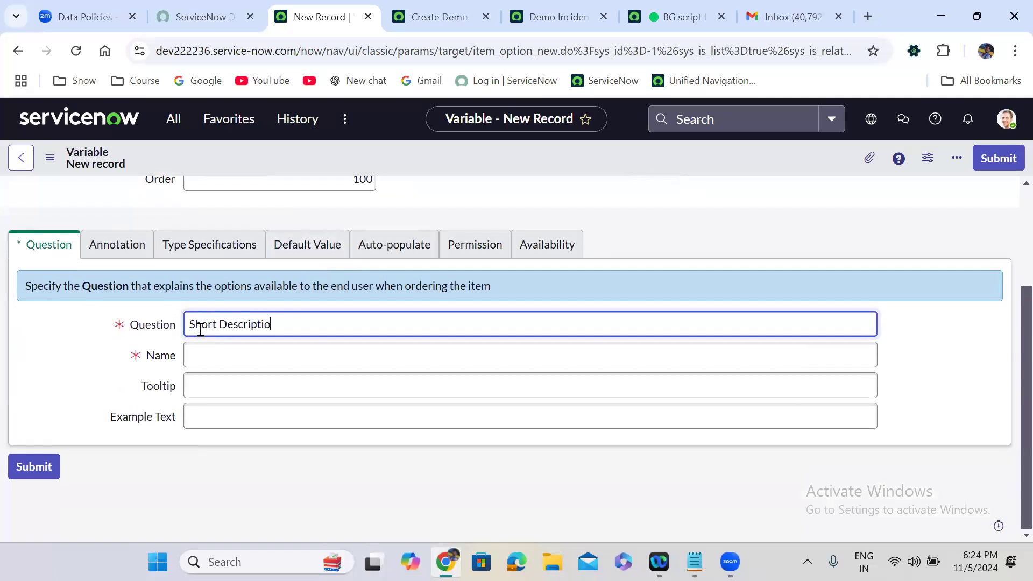
click(60, 334)
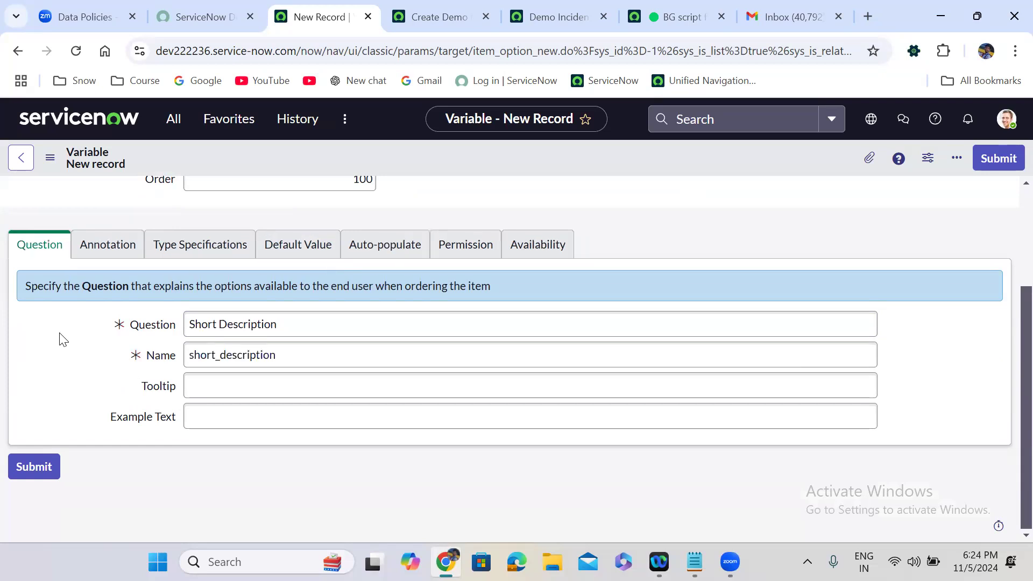
scroll(60, 334, up, 2)
scroll(60, 332, up, 2)
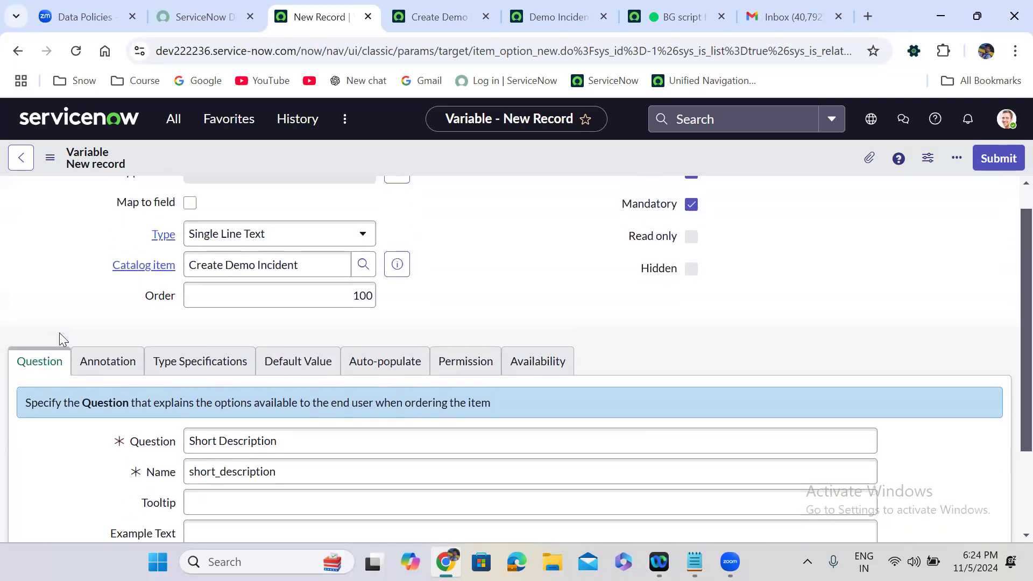
click(996, 158)
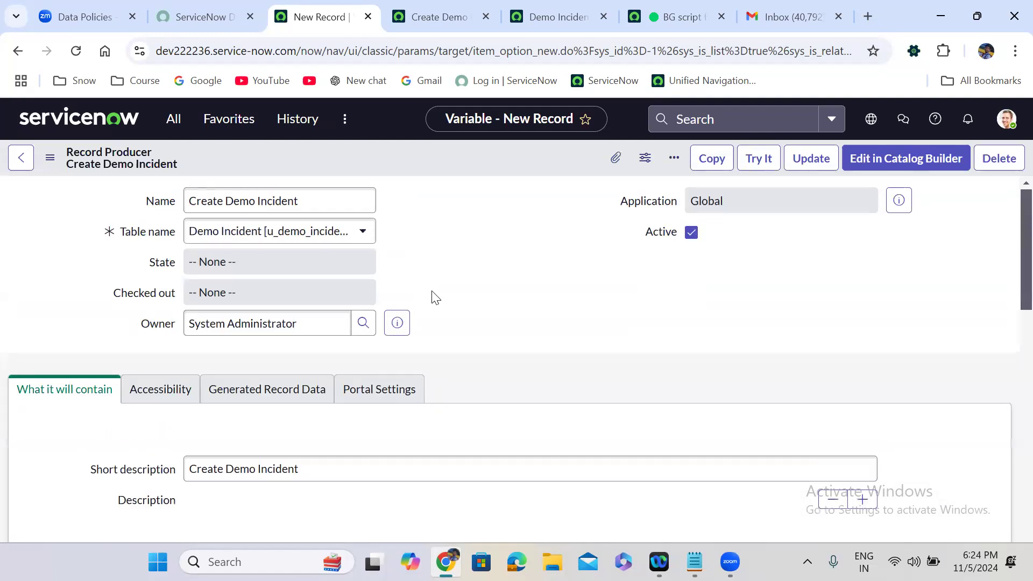
- Start a second variable for the record producer as mandatory Multi Line Text with order 200
scroll(434, 295, down, 5)
scroll(433, 291, down, 15)
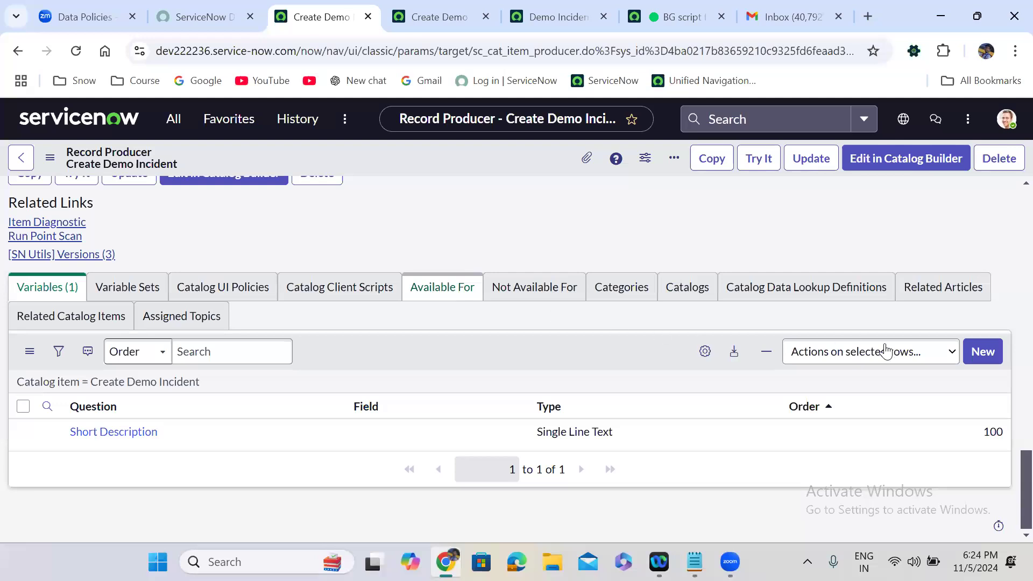
click(978, 349)
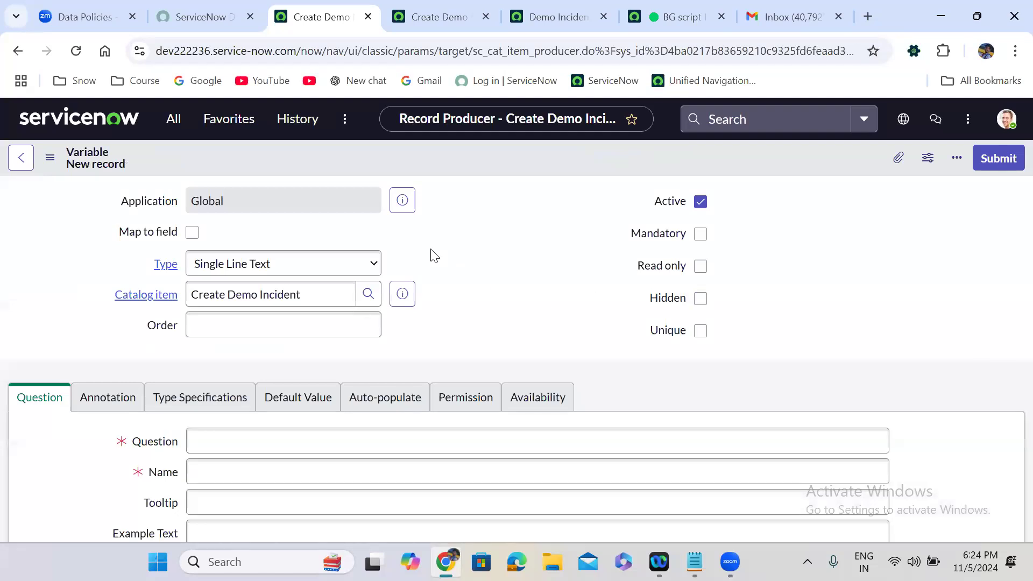
click(285, 263)
scroll(285, 262, up, 2)
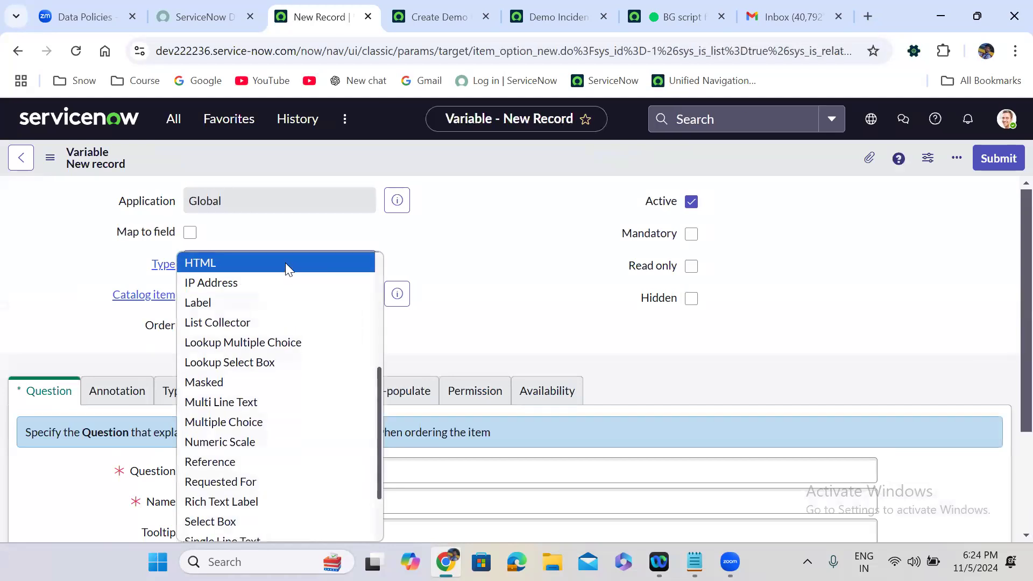
key(m)
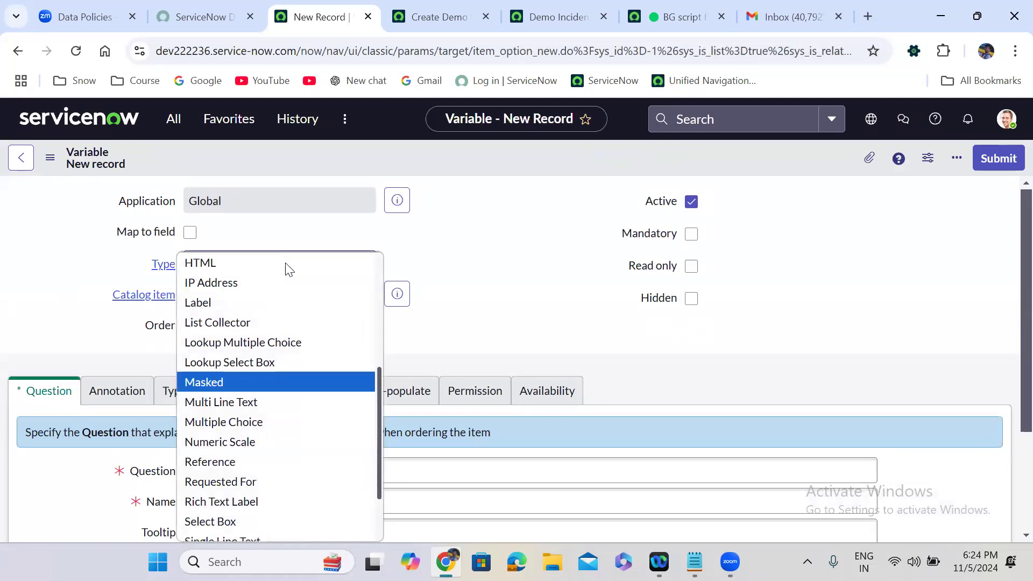
key(Down)
key(Return)
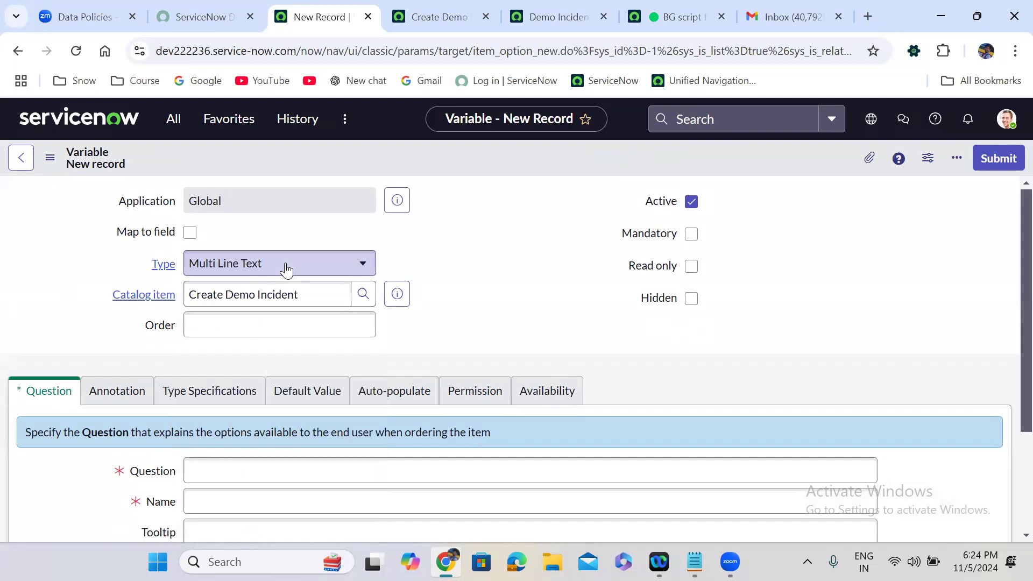
click(283, 329)
text(2)
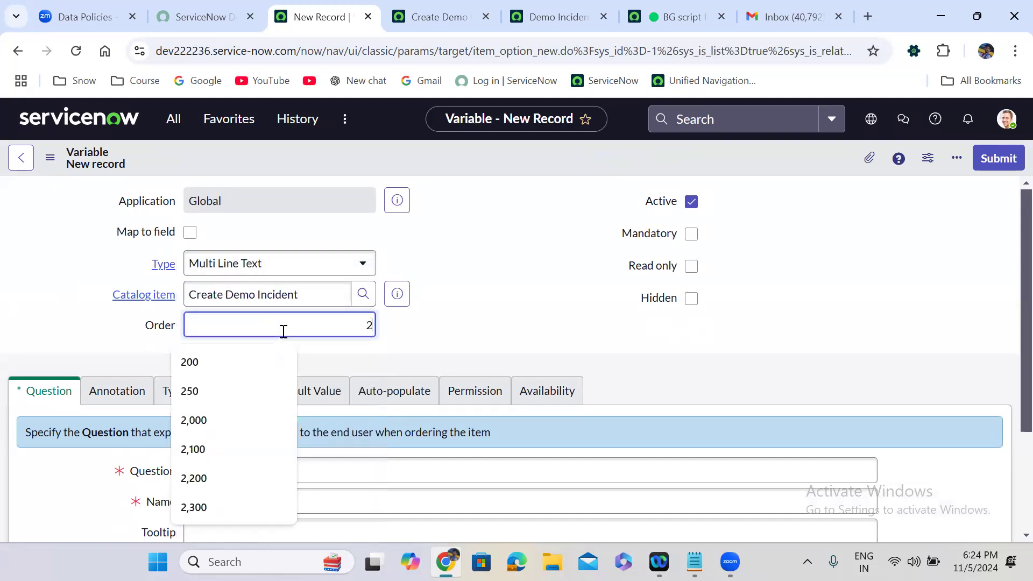
text(00)
click(691, 234)
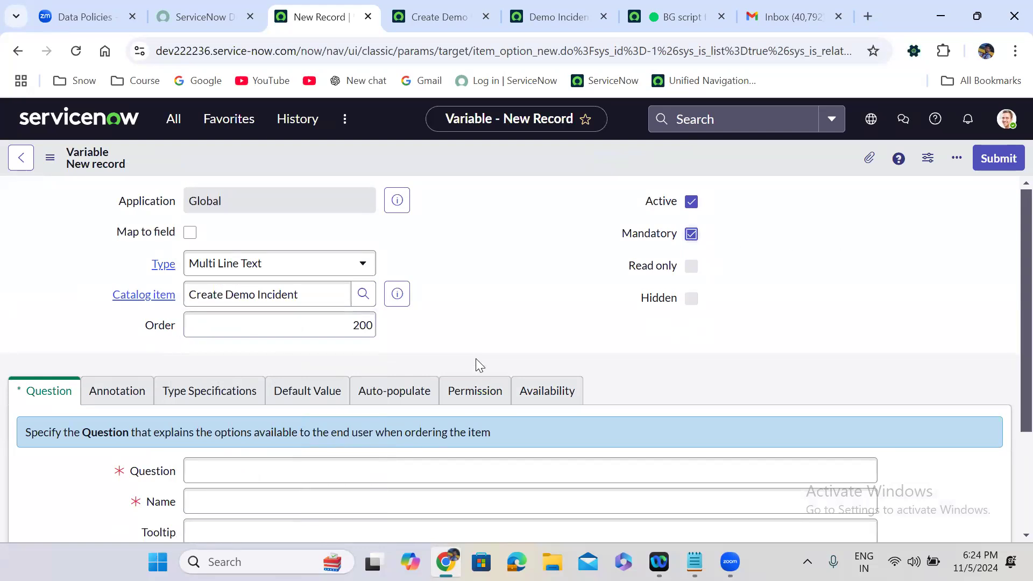
- Enter "Description" as the multi-line variable's question and submit the variable
scroll(475, 358, down, 3)
click(206, 320)
text(Description)
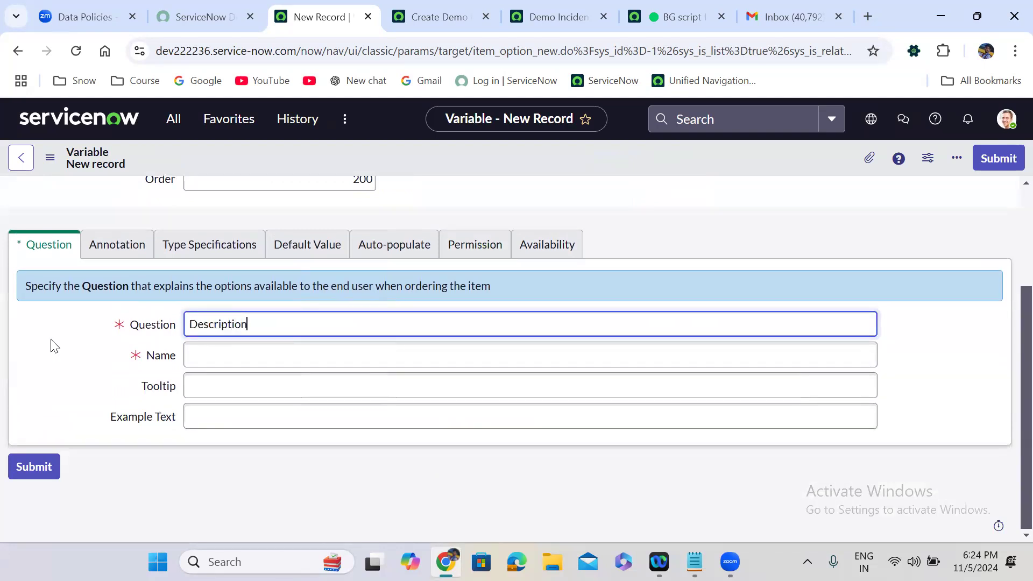
click(42, 345)
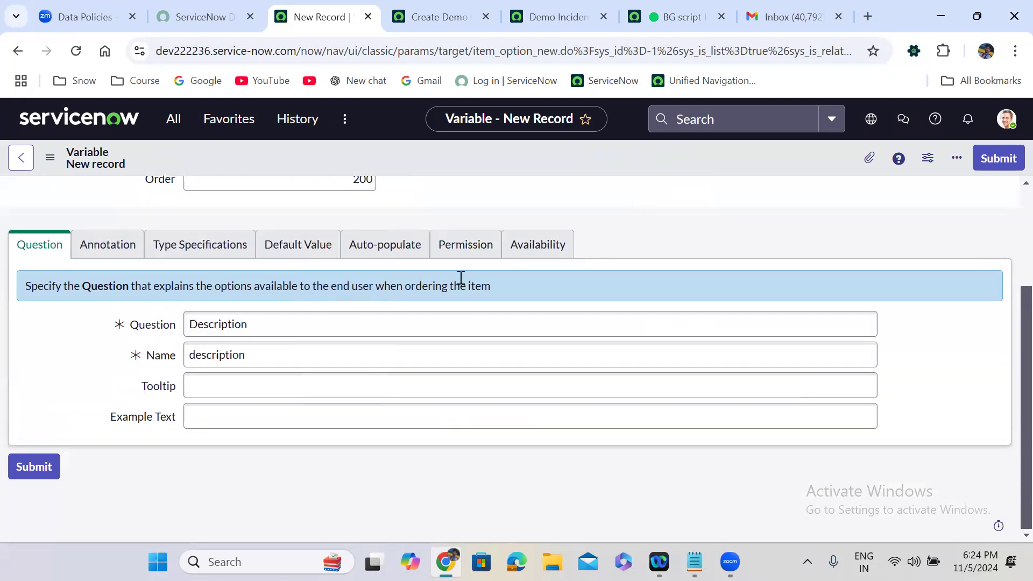
scroll(461, 278, up, 3)
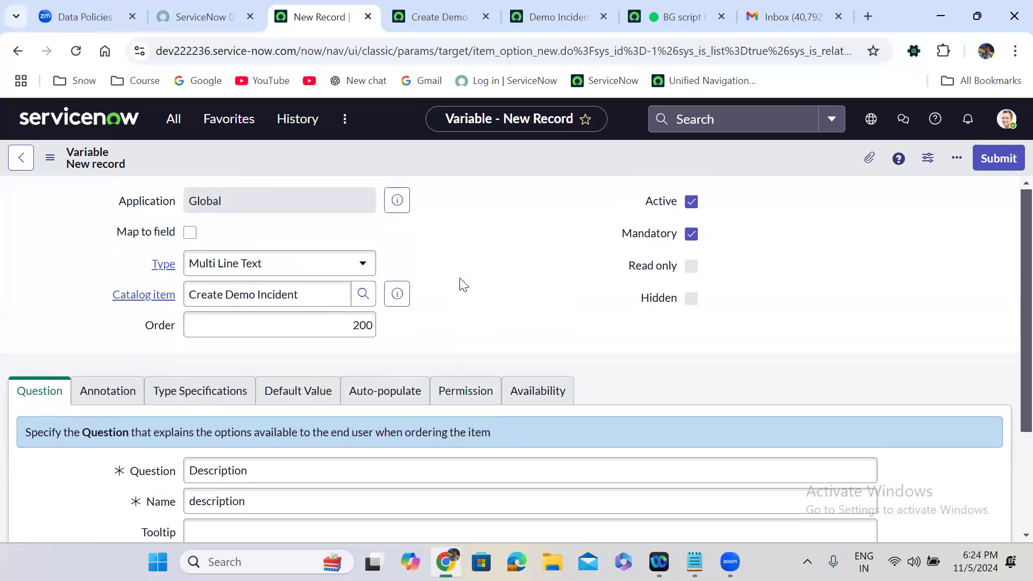
click(1010, 160)
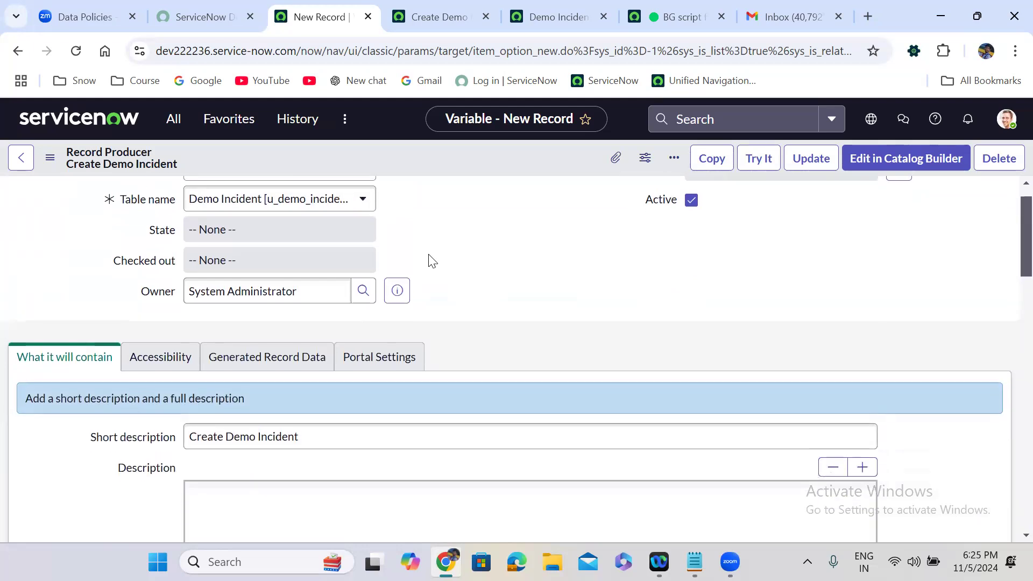
- Duplicate the record producer's browser tab and open the producer's form for a trial run in the copy
scroll(429, 255, down, 15)
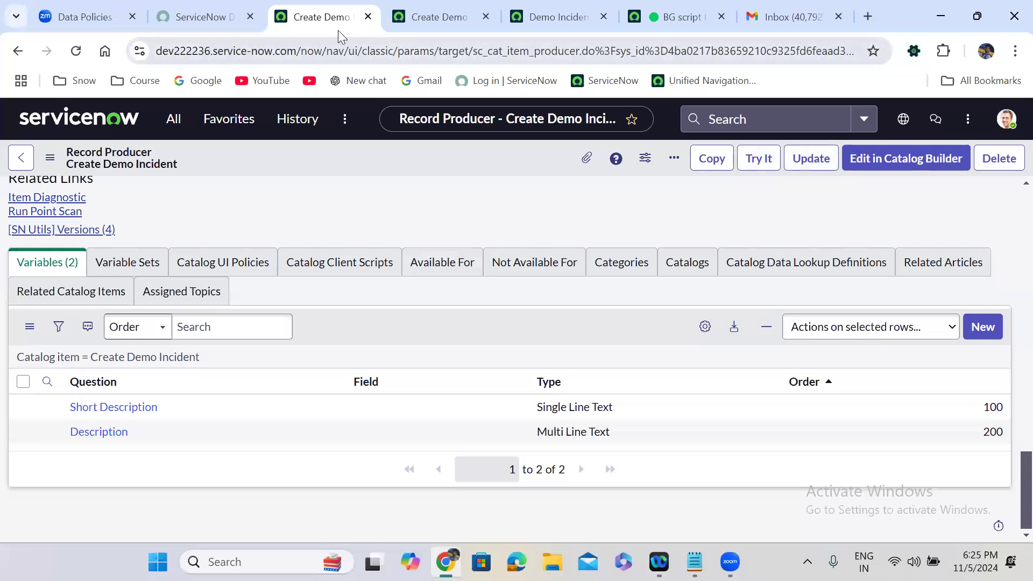
right_click(330, 24)
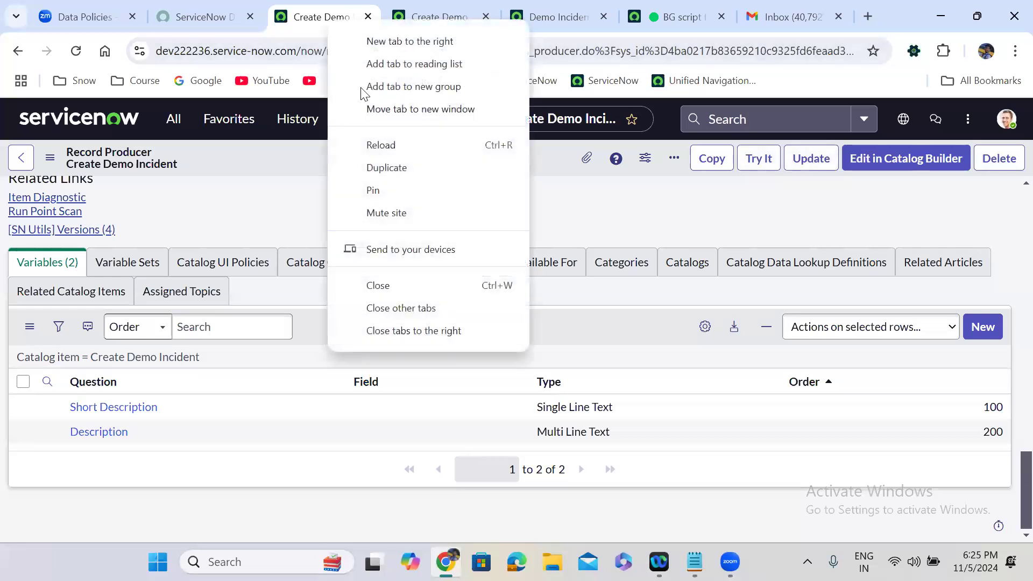
click(385, 168)
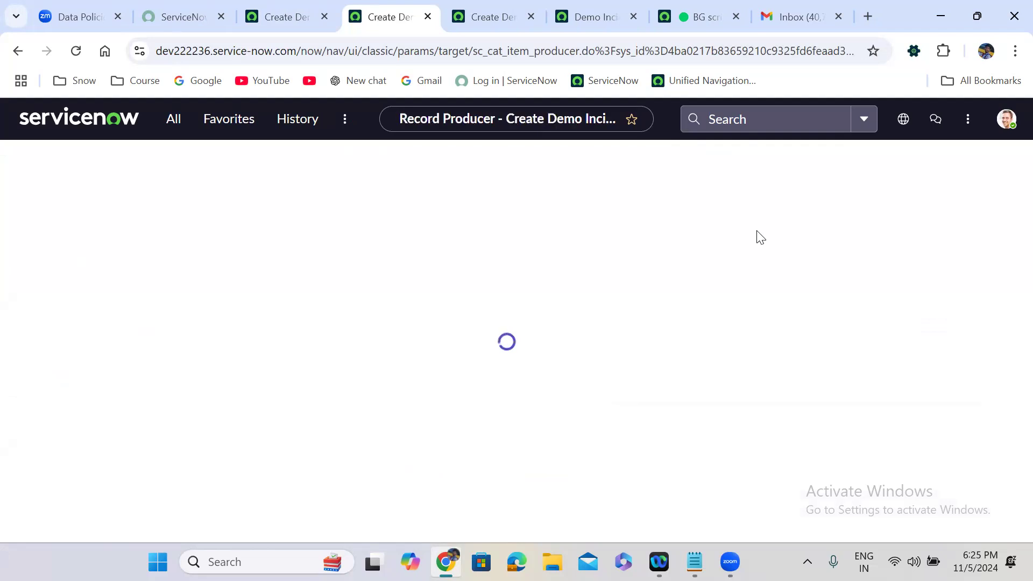
click(759, 159)
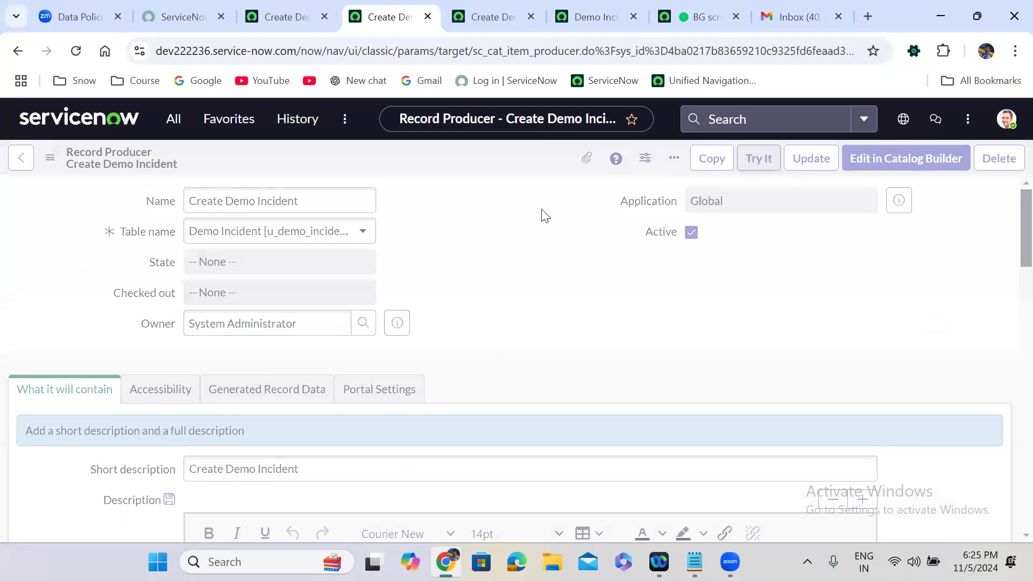
text(vkesvk)
key(BackSpace)
key(BackSpace)
key(BackSpace)
key(BackSpace)
key(BackSpace)
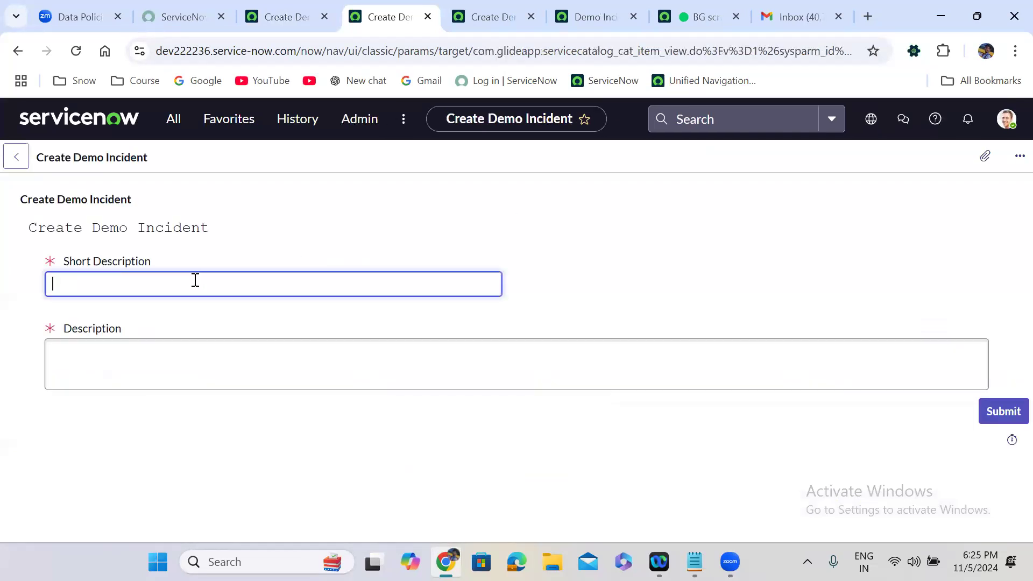
- Submit the form with "Laptop is not working" as short description and description, and switch to the Demo Incidents list
text(Laptop is not working)
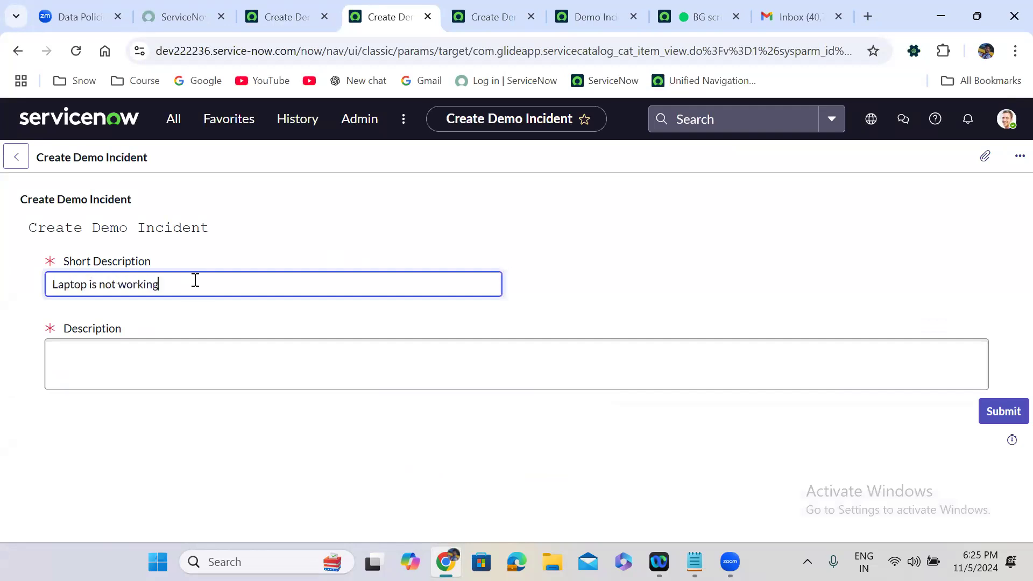
key(ctrl+a)
key(ctrl+c)
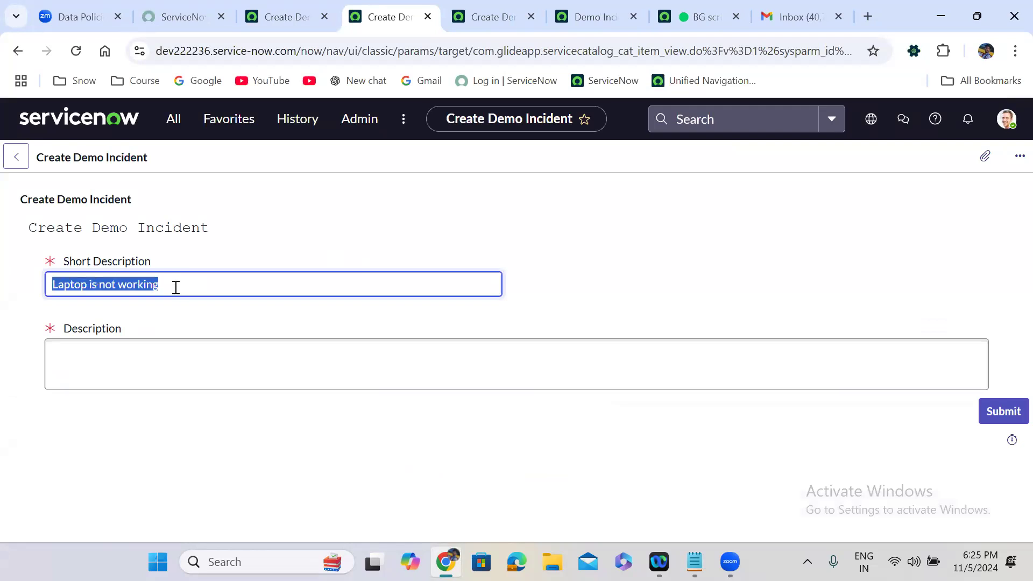
click(170, 341)
key(ctrl+v)
click(1001, 410)
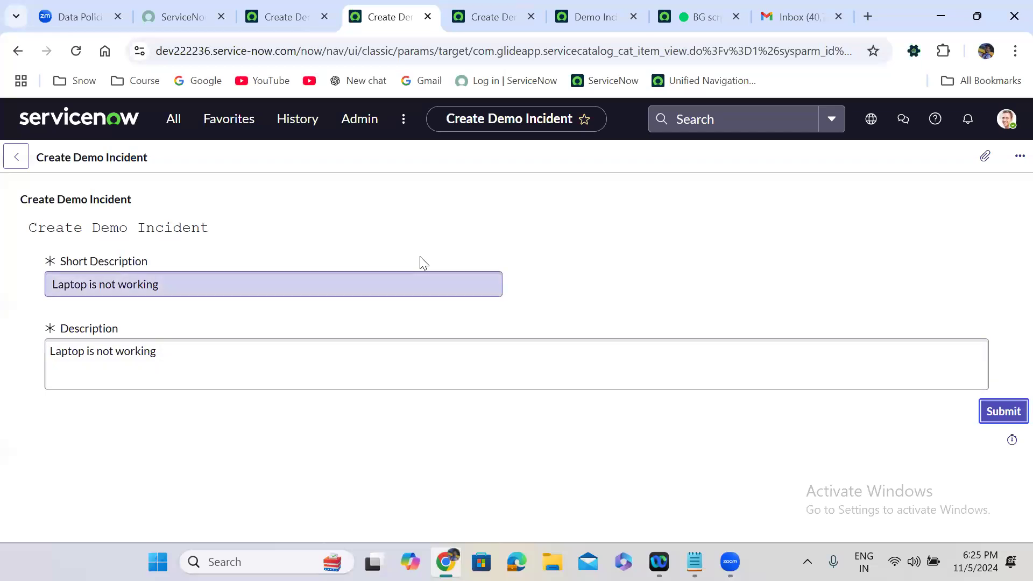
click(569, 25)
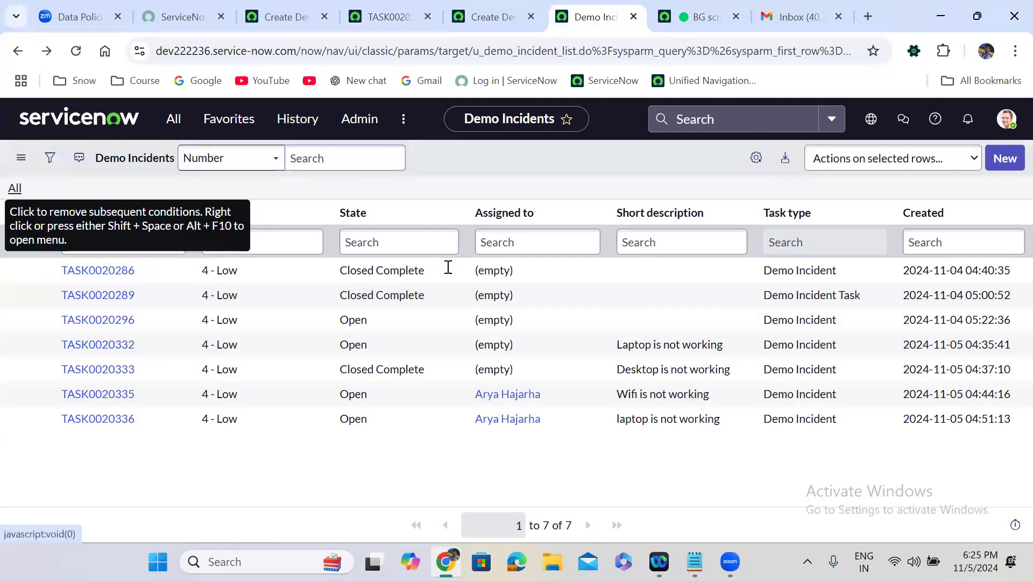
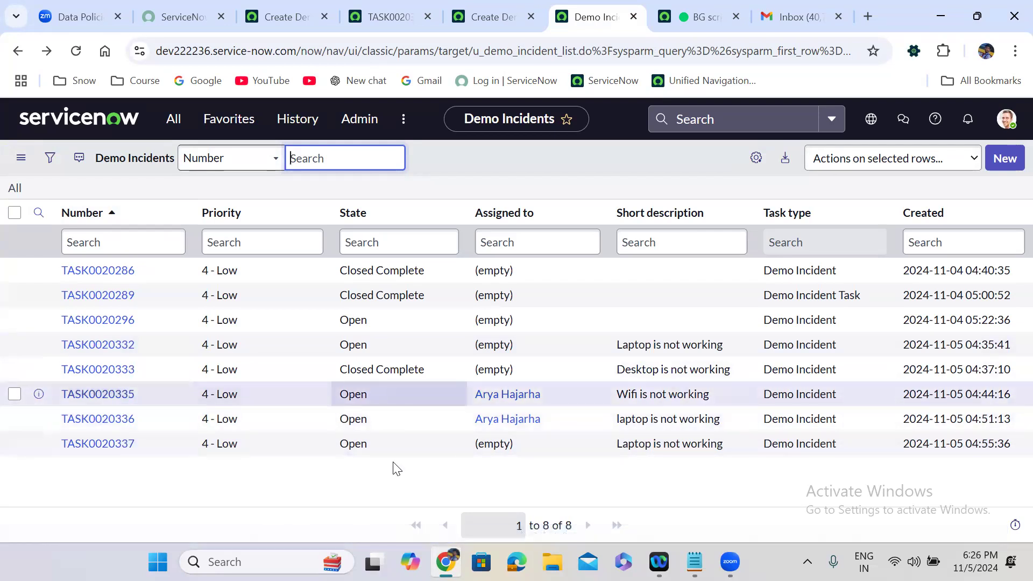
- Find Excel 2016 through the Windows search and launch it
click(258, 558)
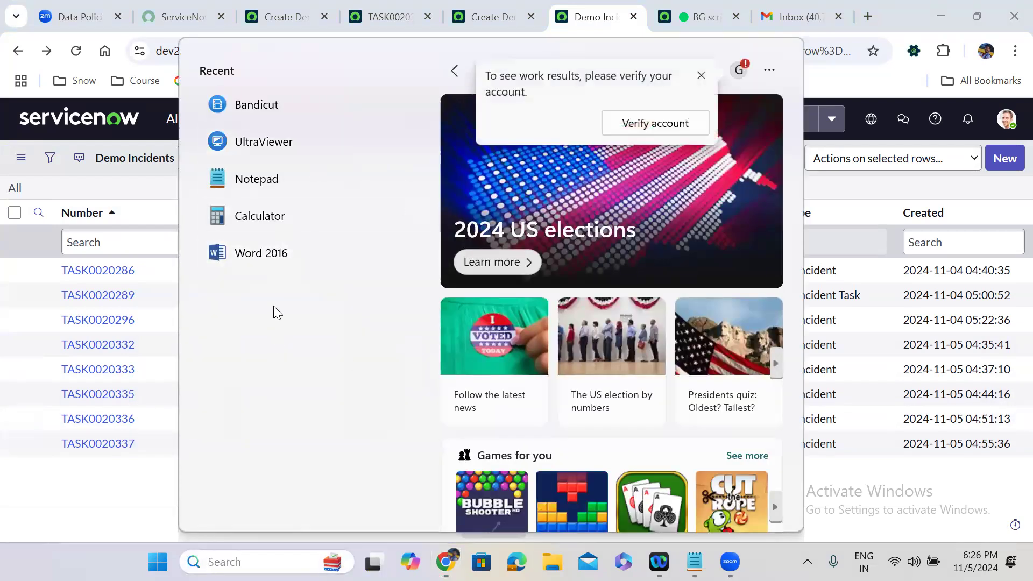
text(excel)
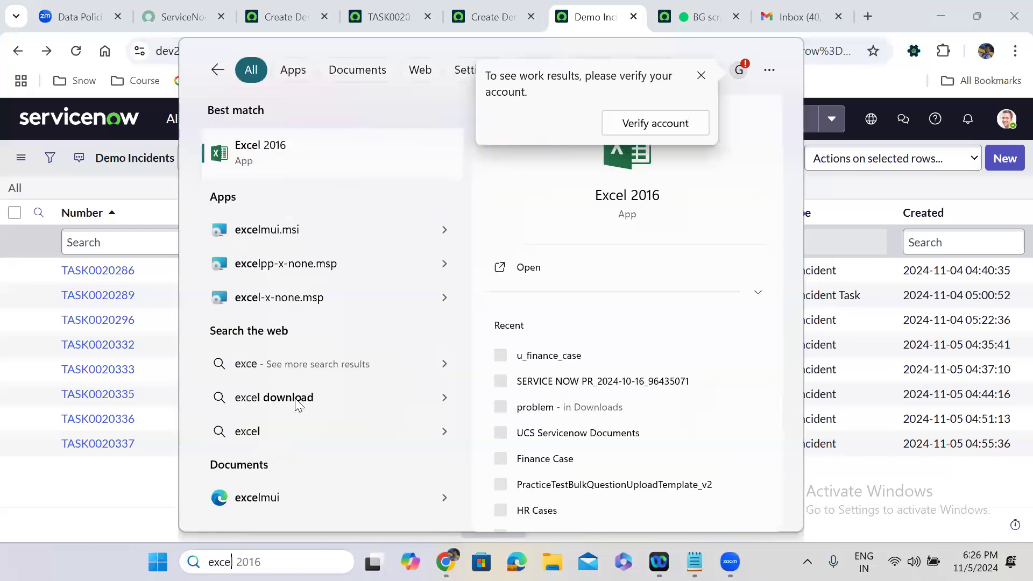
click(299, 156)
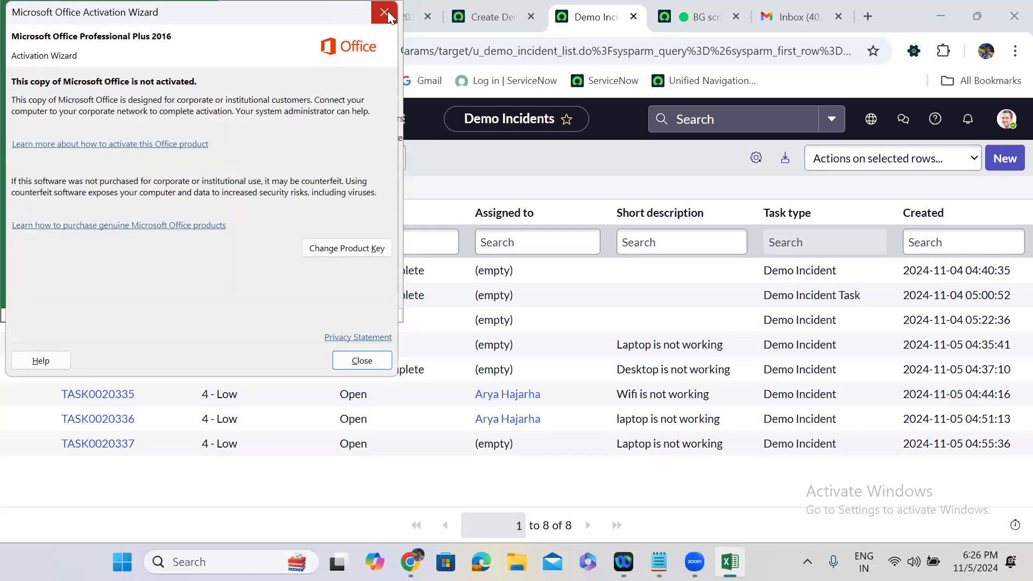
- Close the Office activation wizard and maximize the blank Excel workbook
click(362, 359)
click(313, 260)
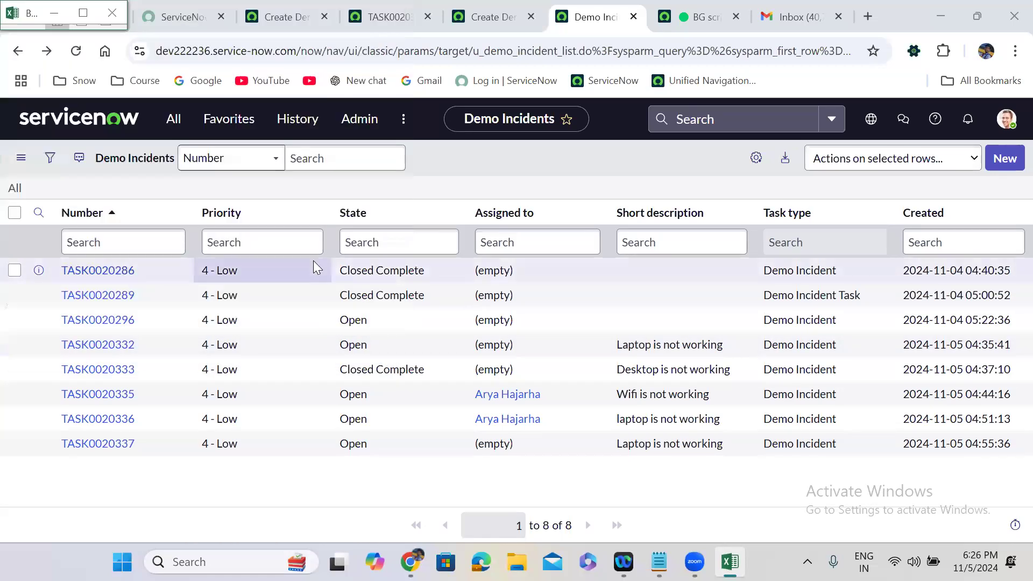
click(89, 8)
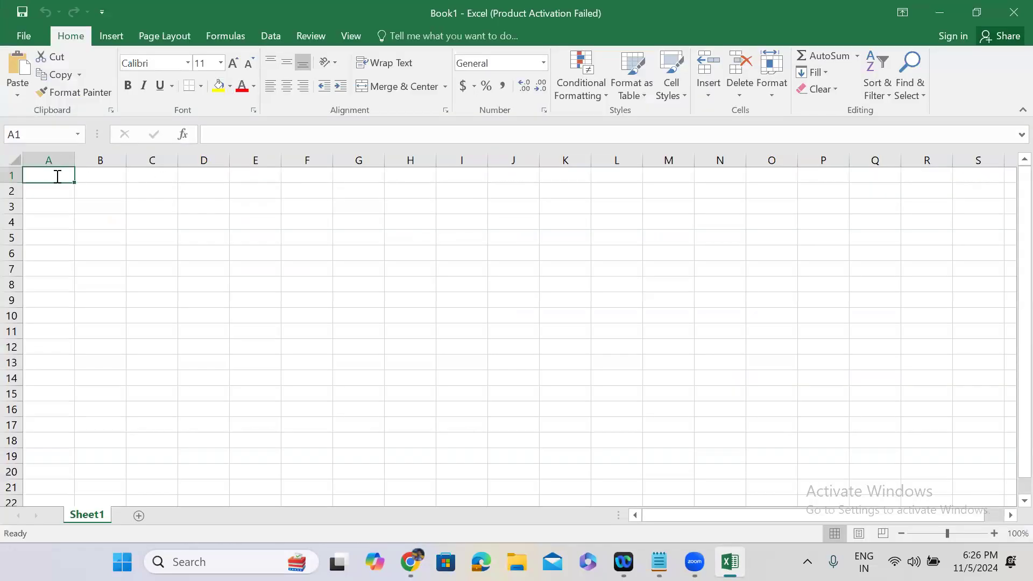
- Enter the headers "Category" in A1 and "Subcategory" in B1, fitting both column widths to the text
text(Category)
click(87, 176)
text(Subca)
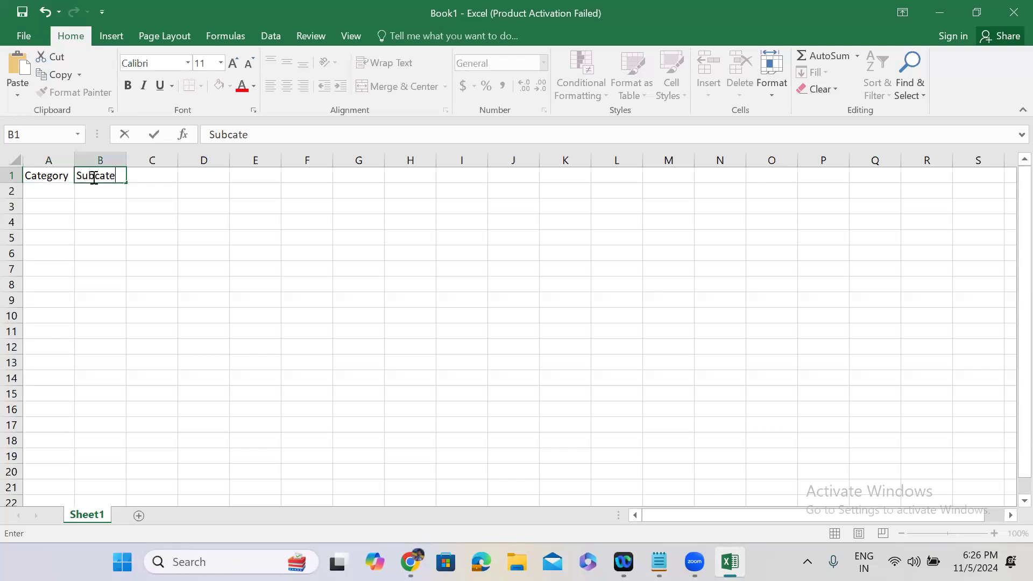
click(68, 159)
double_click(74, 160)
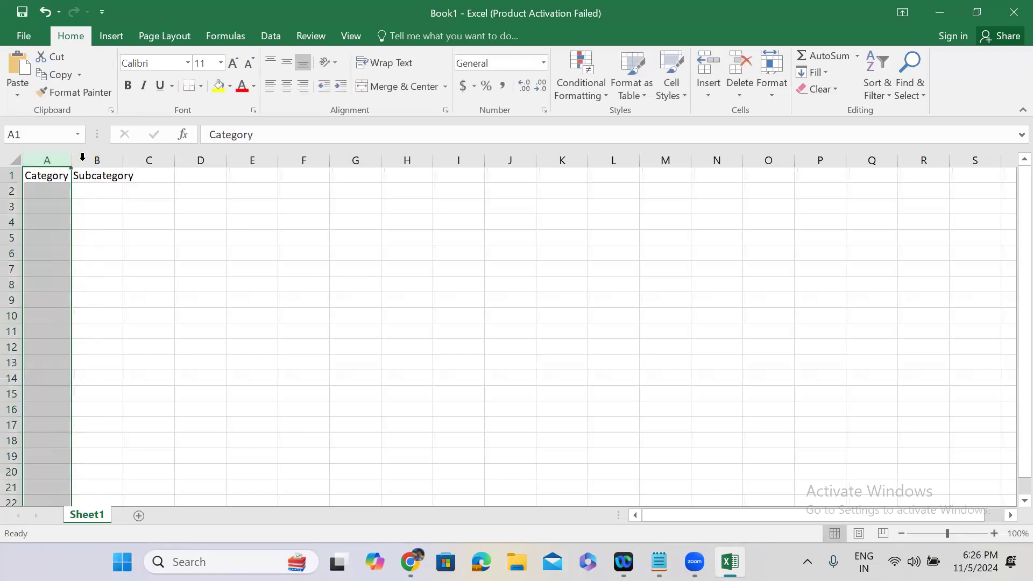
double_click(122, 159)
- Add the headers "Short Description" in C1 and "Description" in D1, widening both columns to fit
click(153, 176)
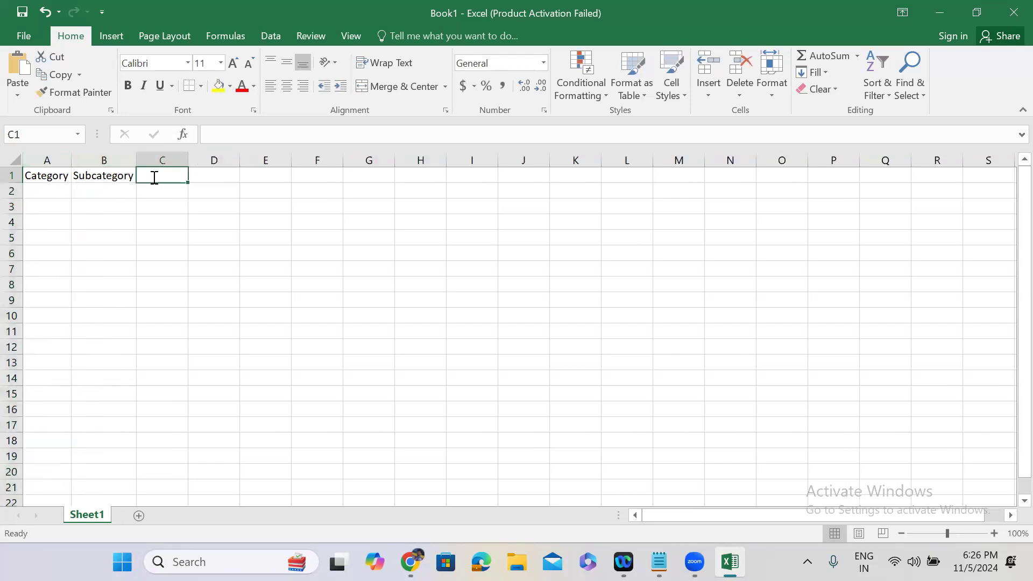
text(Short Descripti)
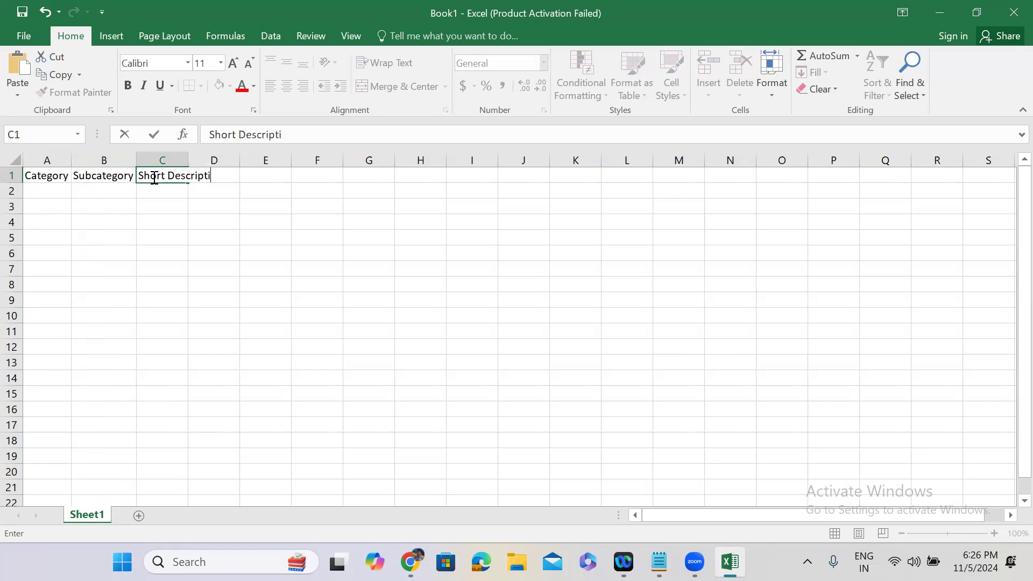
click(184, 160)
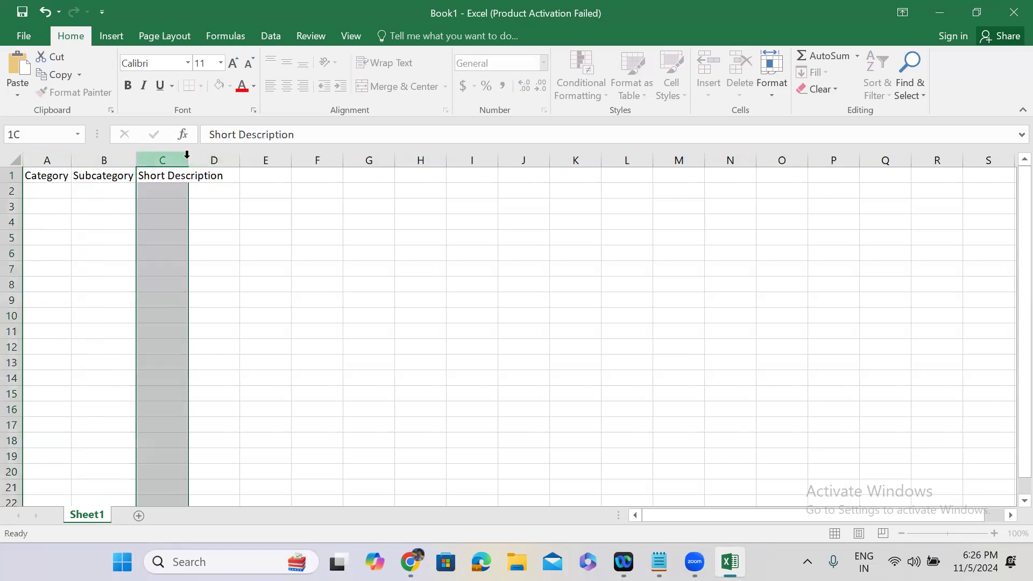
drag(188, 161, 226, 172)
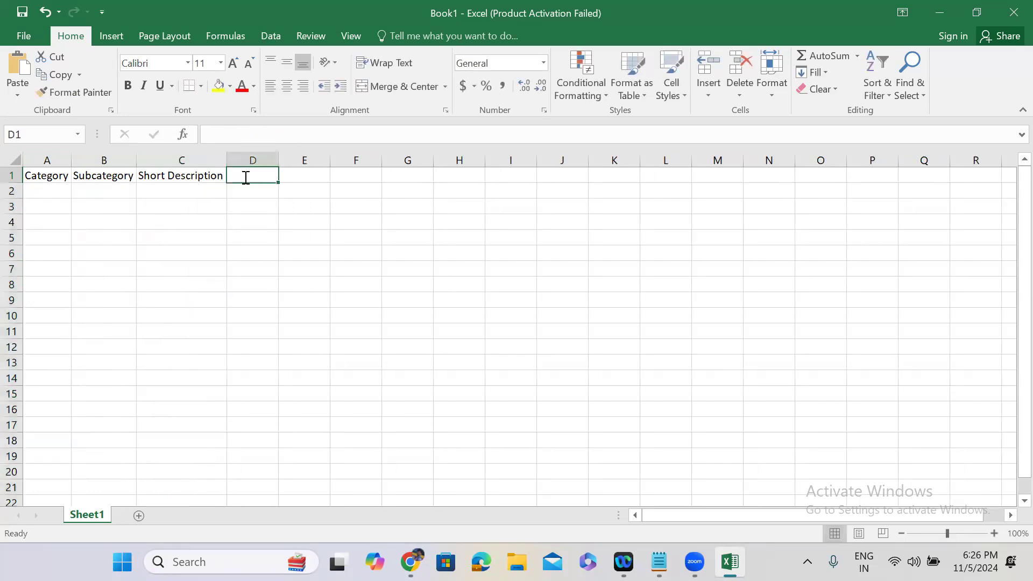
text(Description)
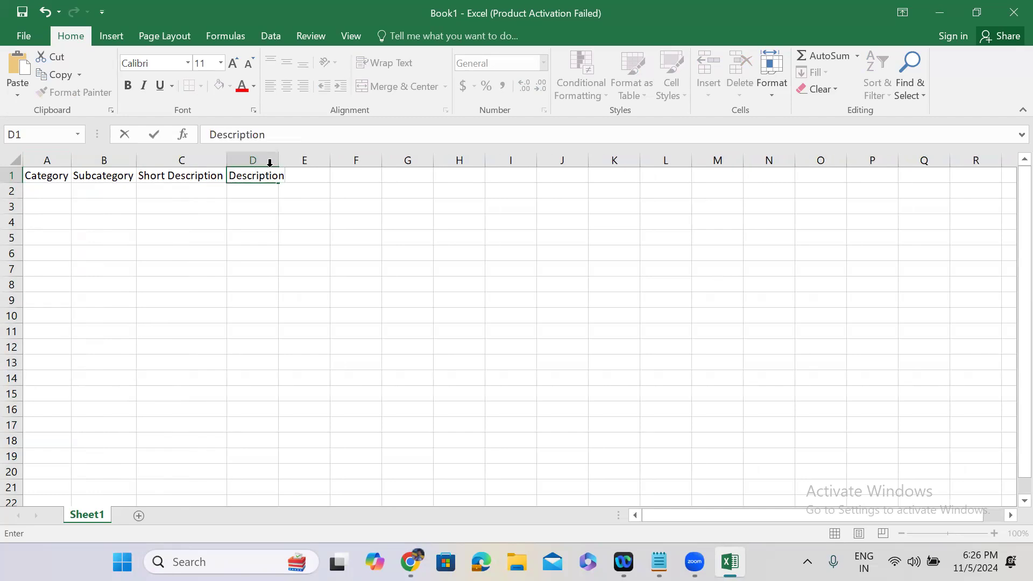
click(280, 152)
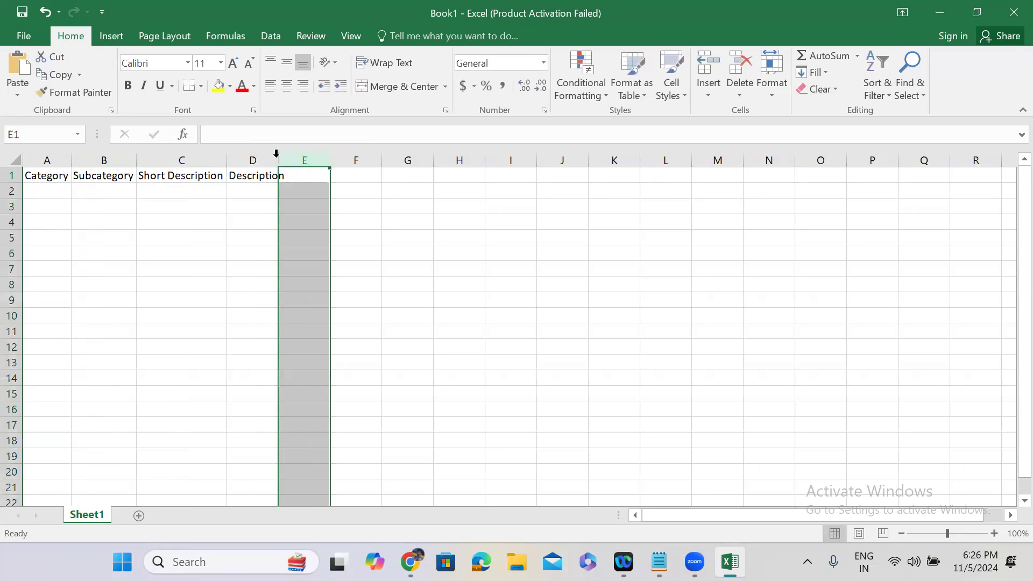
double_click(278, 154)
- Add the headers "Assignment Group" in E1 and "Assigned To" in F1, and autofit both columns
click(312, 176)
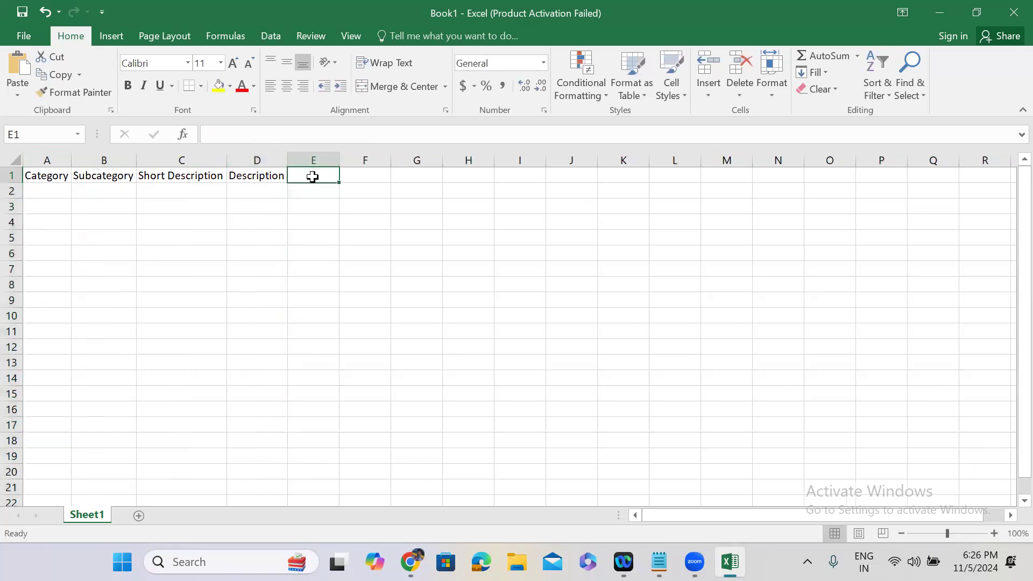
text(Assignment Group)
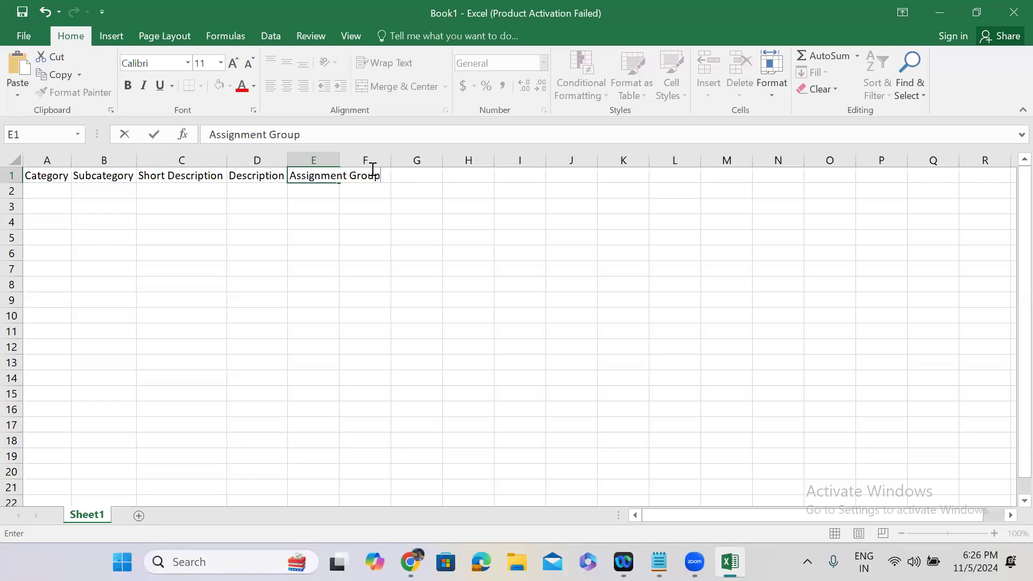
double_click(336, 156)
click(402, 176)
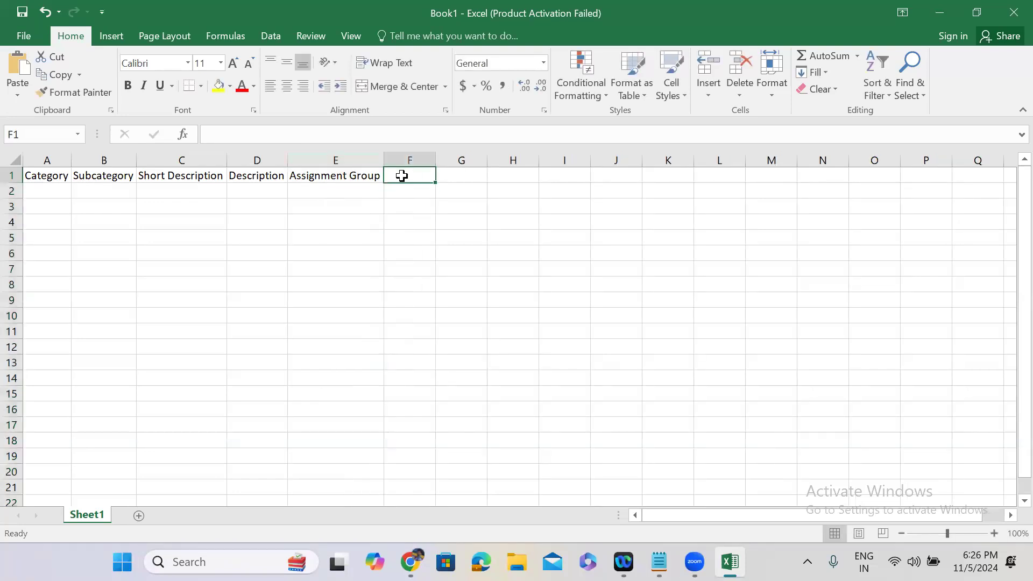
text(Assigned To)
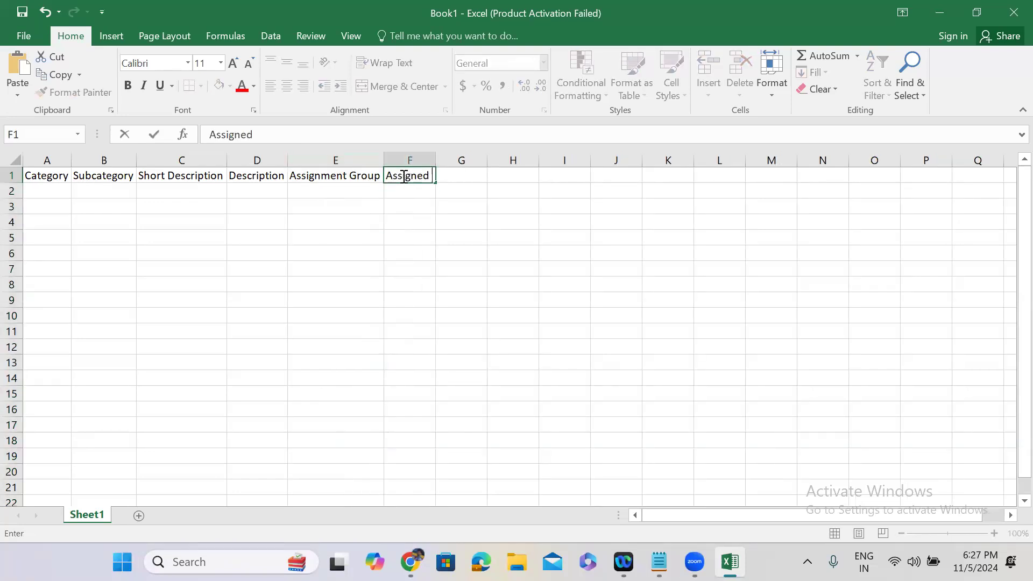
double_click(435, 160)
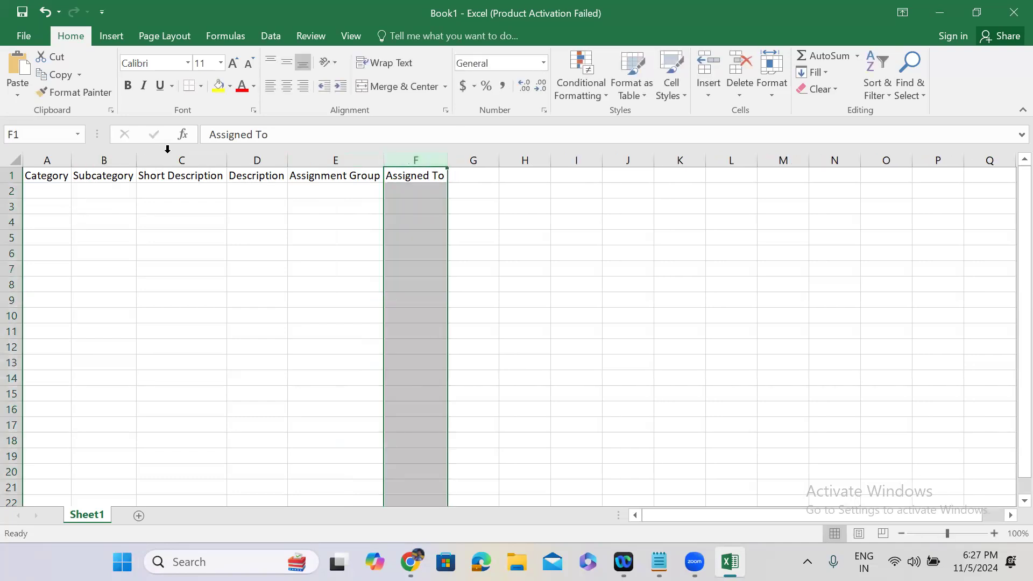
- Save the workbook to the Desktop folder under the file name "Demo Incidents"
click(23, 32)
click(29, 169)
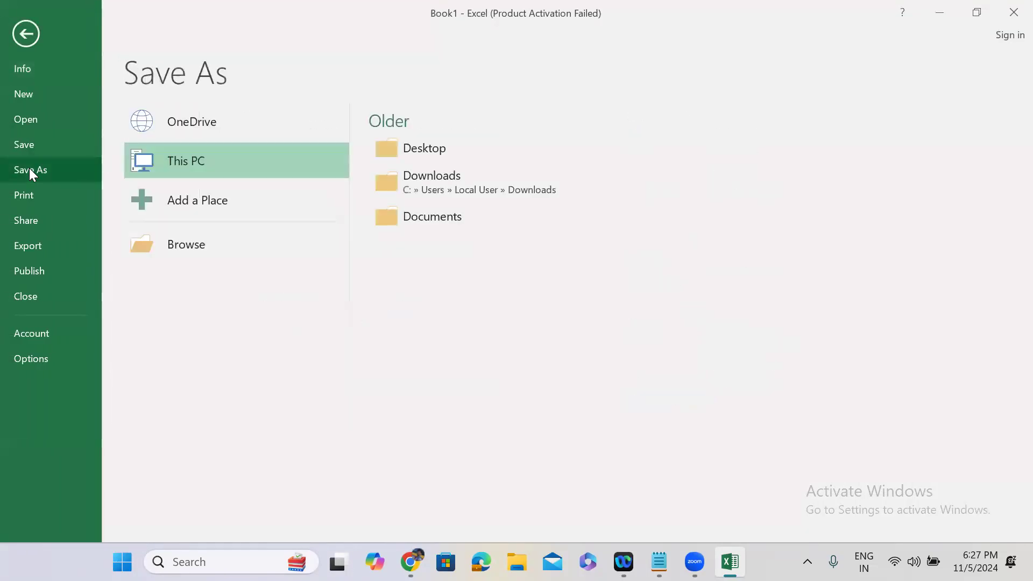
click(429, 152)
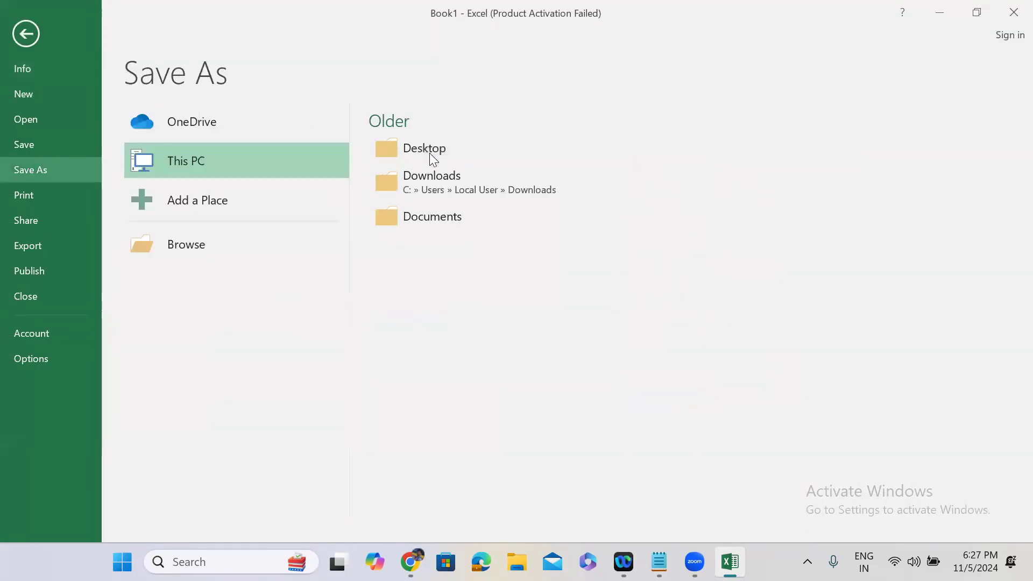
text(Demo Inci)
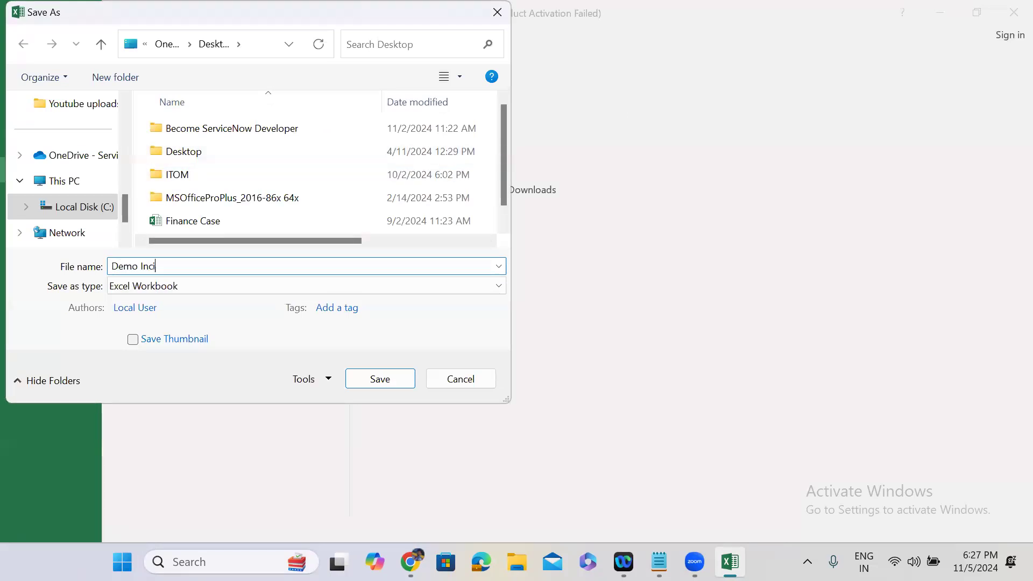
text(dents)
click(89, 202)
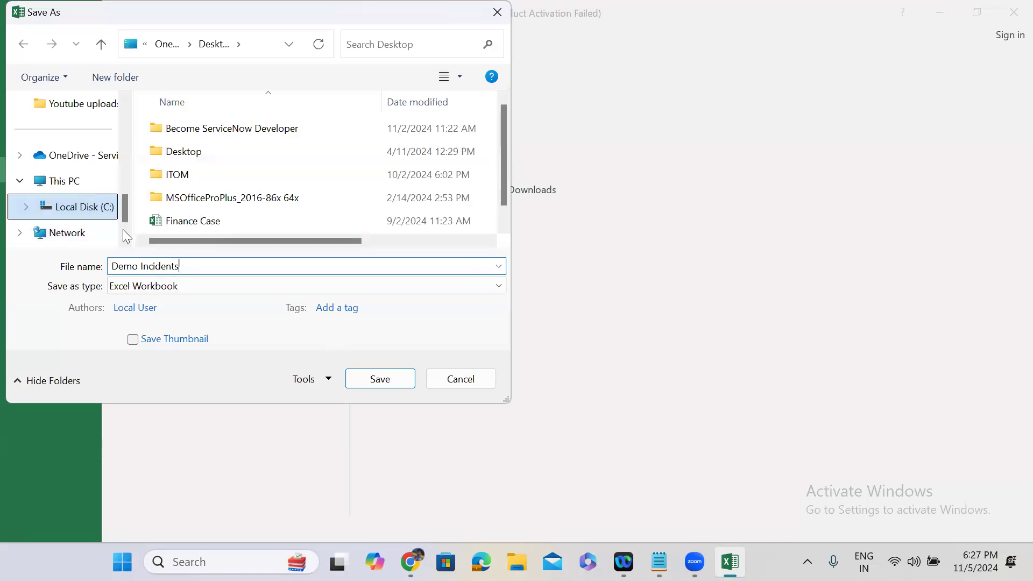
click(381, 380)
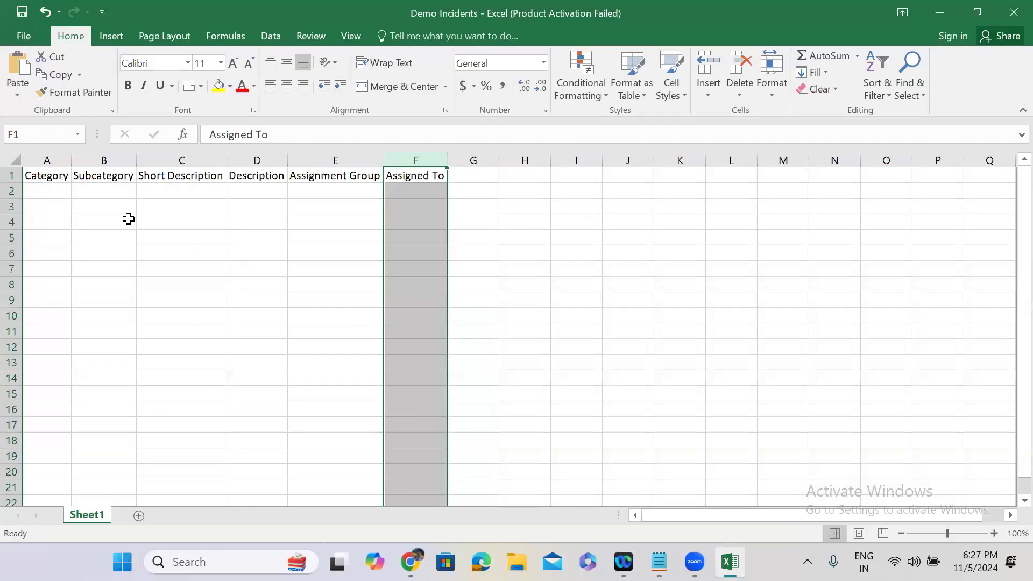
- Fill the first data row with category "Software" and subcategory "Antivirus"
click(43, 191)
text(Software)
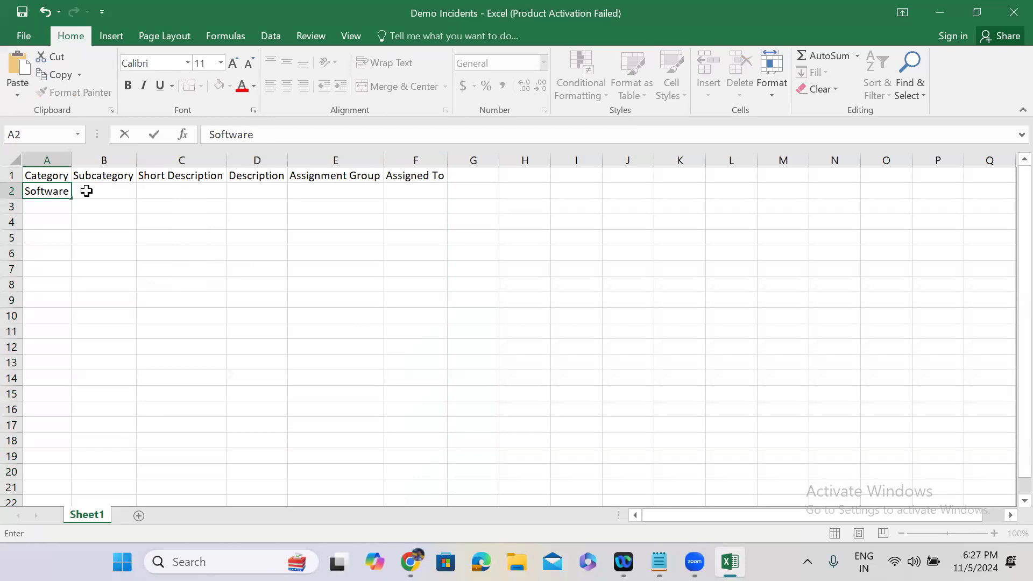
click(86, 191)
text(Ant)
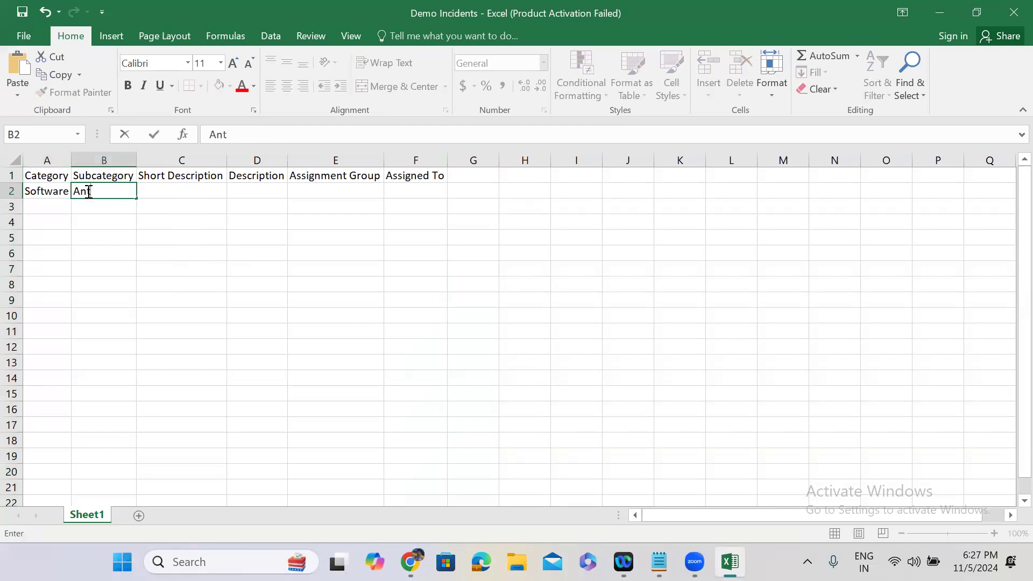
text(ivirus)
- Enter "Laptop is not working" as the short description in C2 and copy it into the description cell D2
click(164, 189)
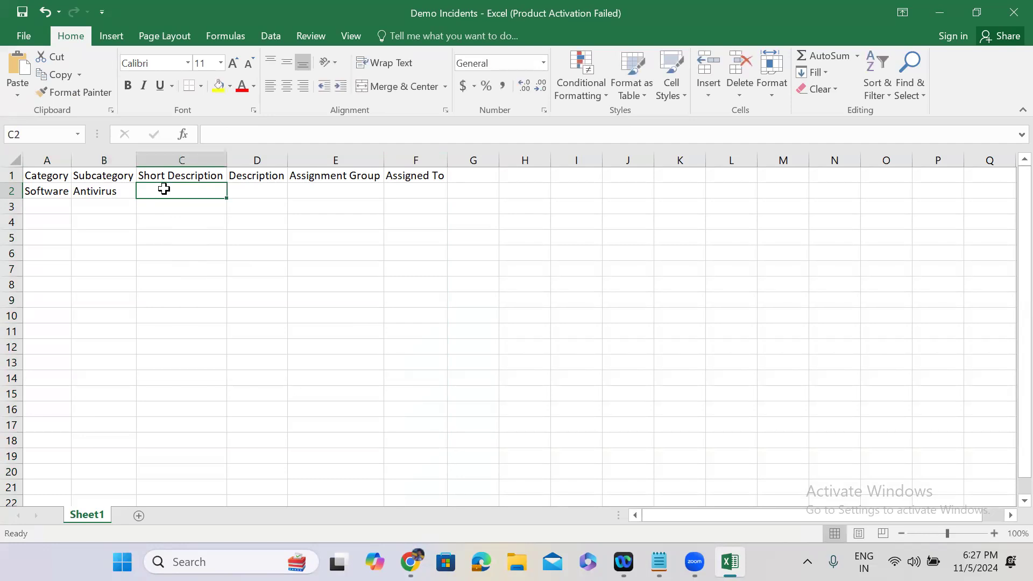
text(Laptop i)
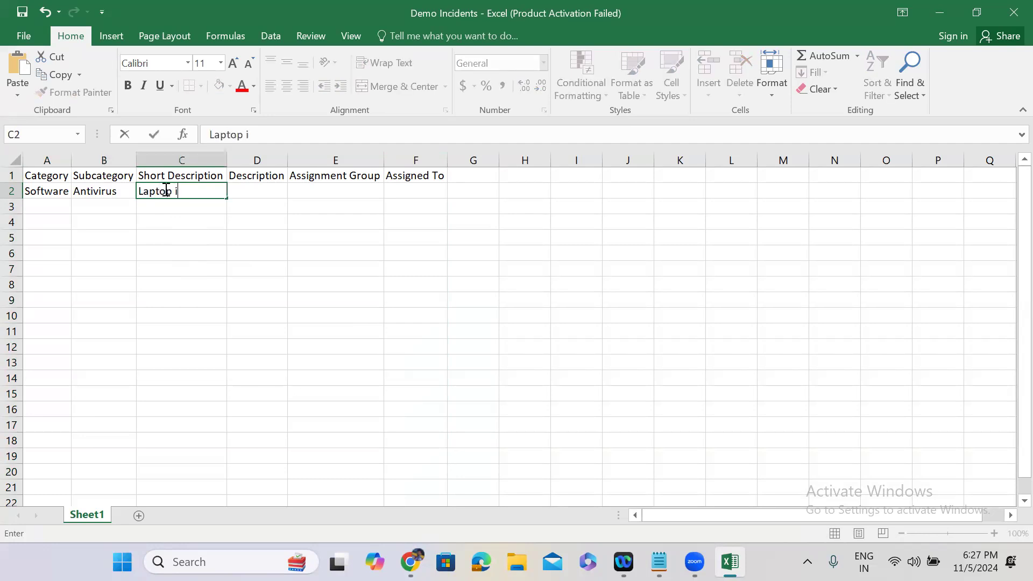
text(s not working)
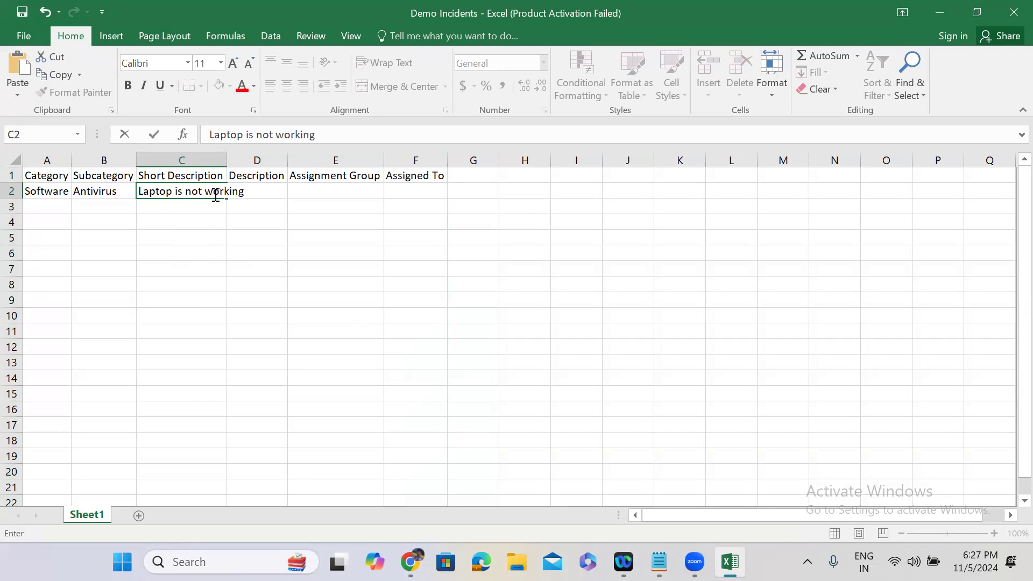
click(118, 187)
click(173, 191)
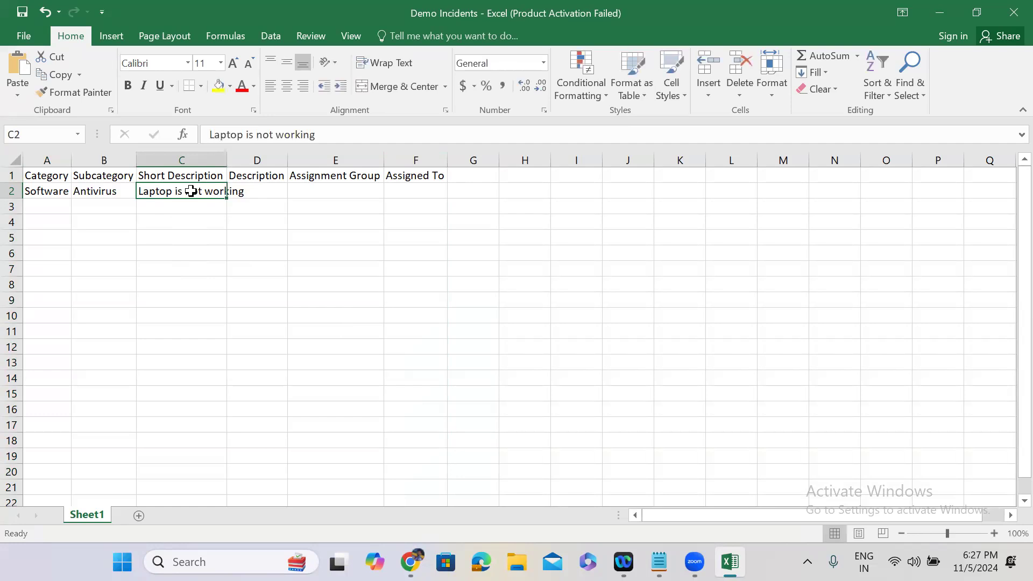
key(ctrl+c)
click(252, 192)
key(ctrl+v)
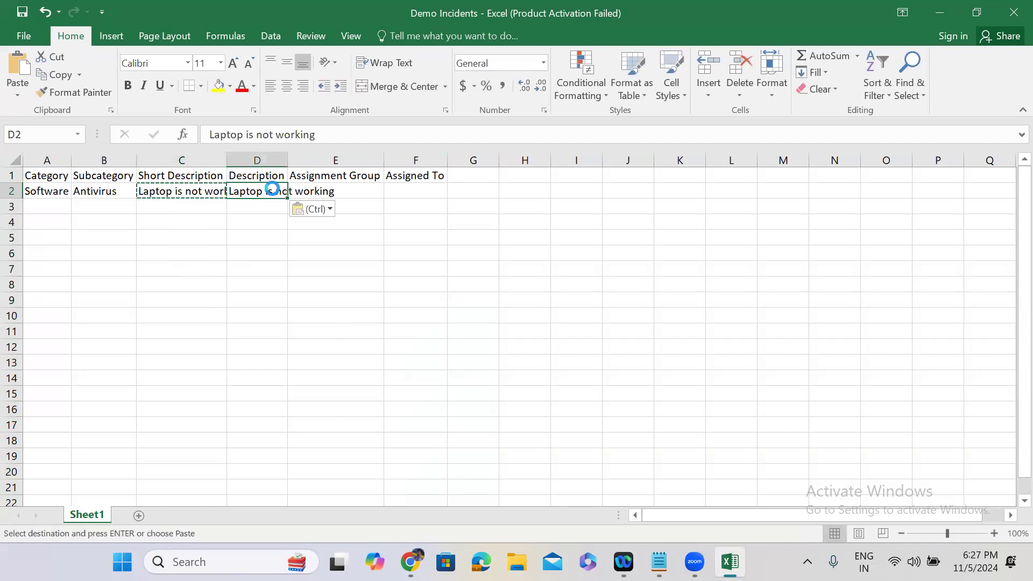
- Switch to the Demo Incidents list in Chrome and add Assignment group to its selected list columns
click(347, 190)
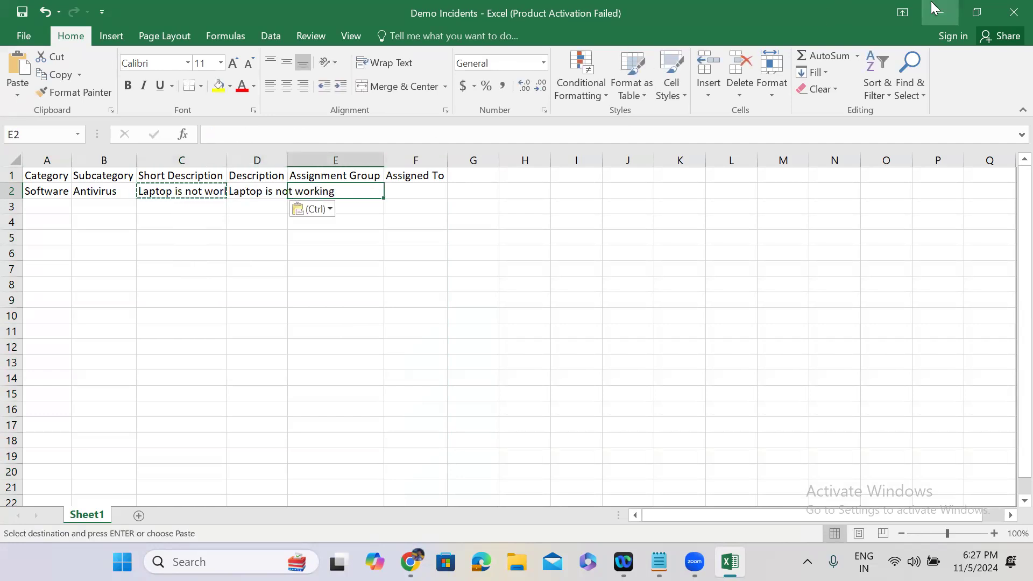
click(976, 11)
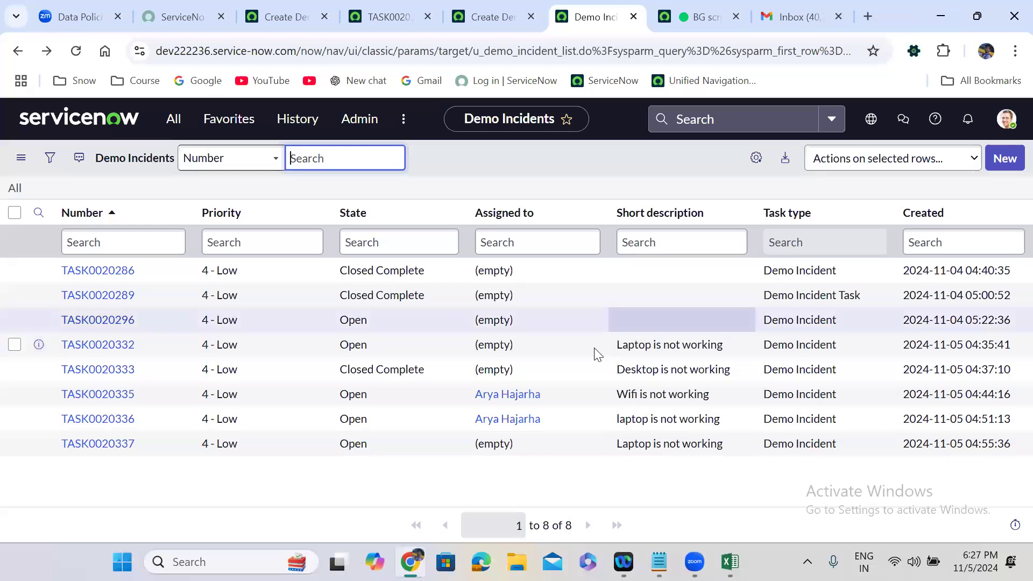
click(755, 158)
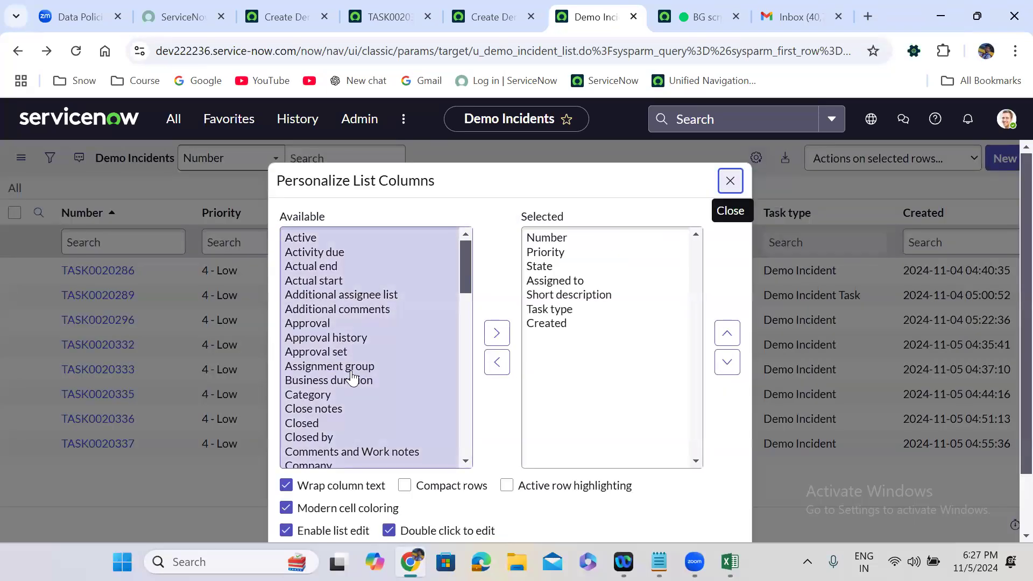
drag(369, 366, 607, 348)
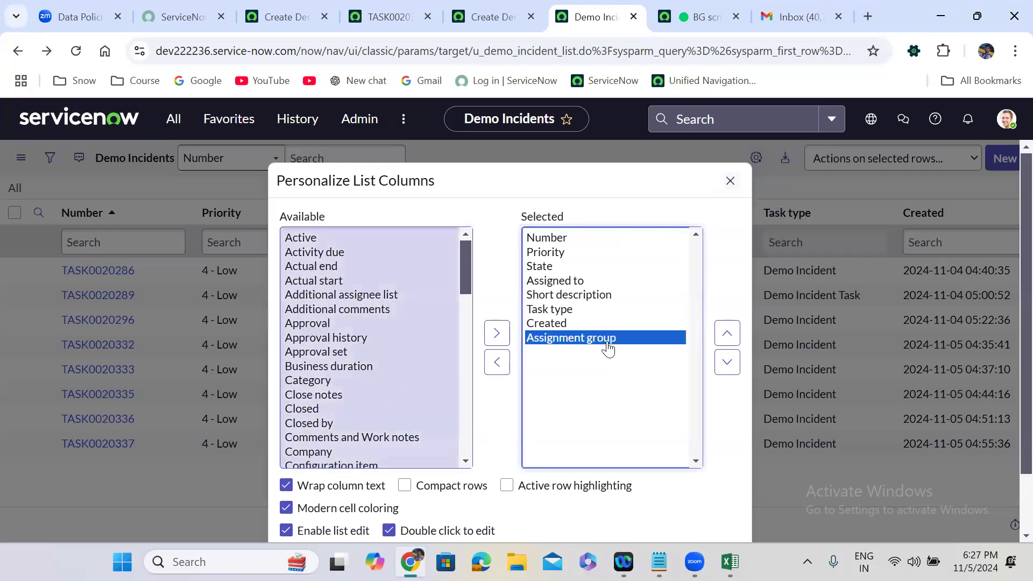
- Move the Assignment group column directly above Assigned to in the Demo Incidents list layout and apply it
click(334, 395)
key(a)
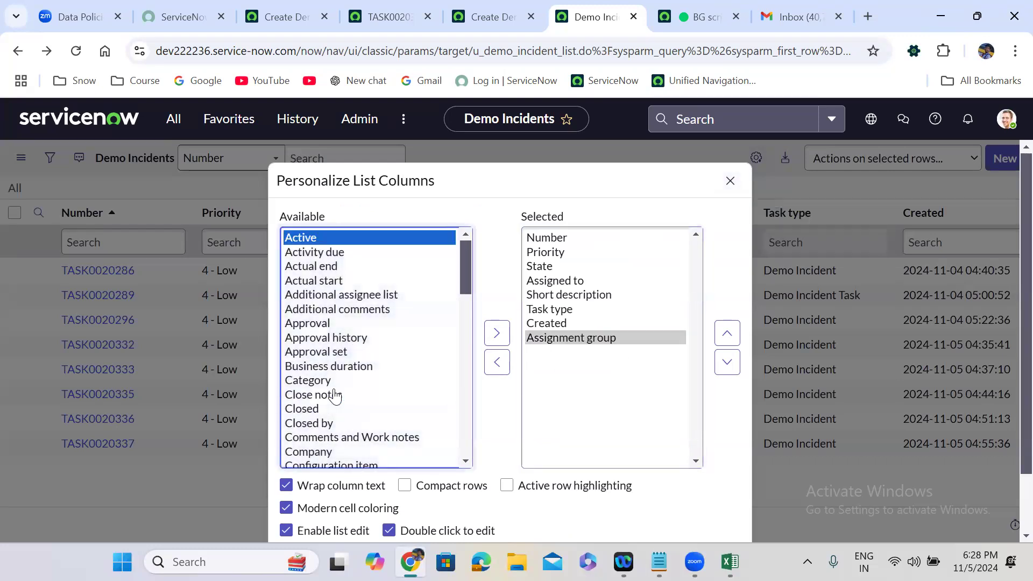
drag(466, 274, 465, 253)
click(723, 334)
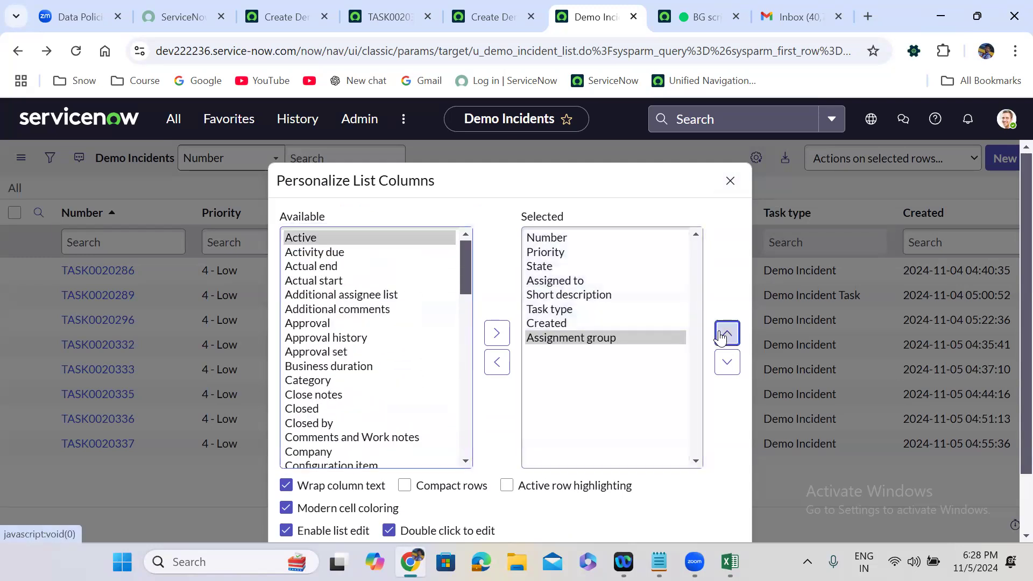
click(721, 335)
click(721, 335)
click(721, 336)
click(721, 335)
click(723, 366)
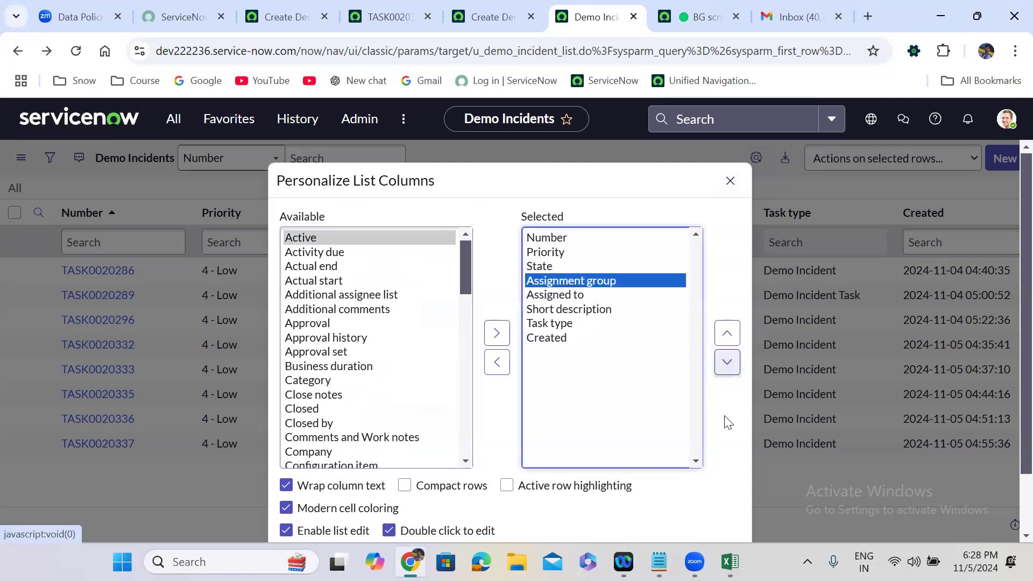
scroll(727, 422, down, 2)
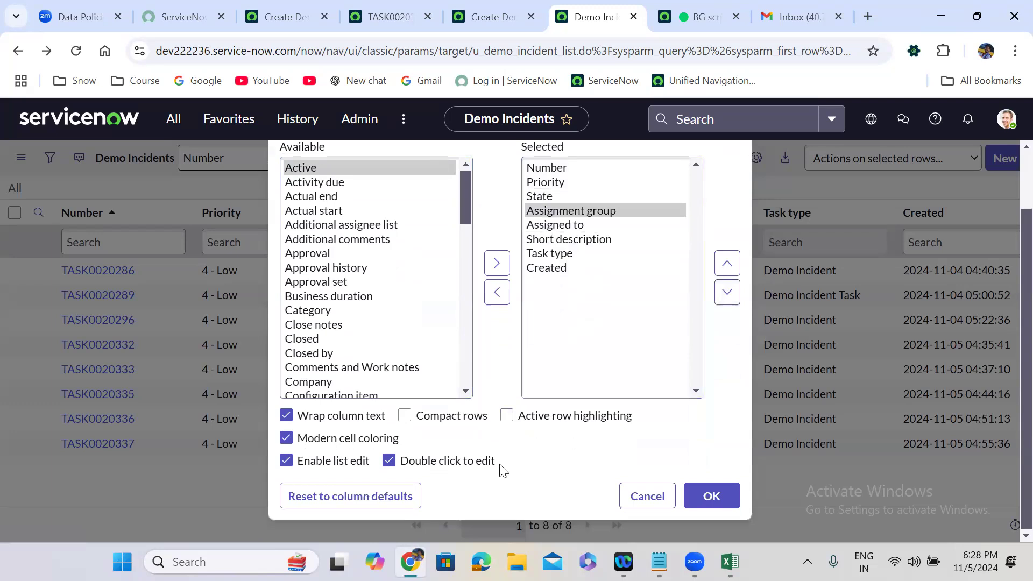
click(710, 495)
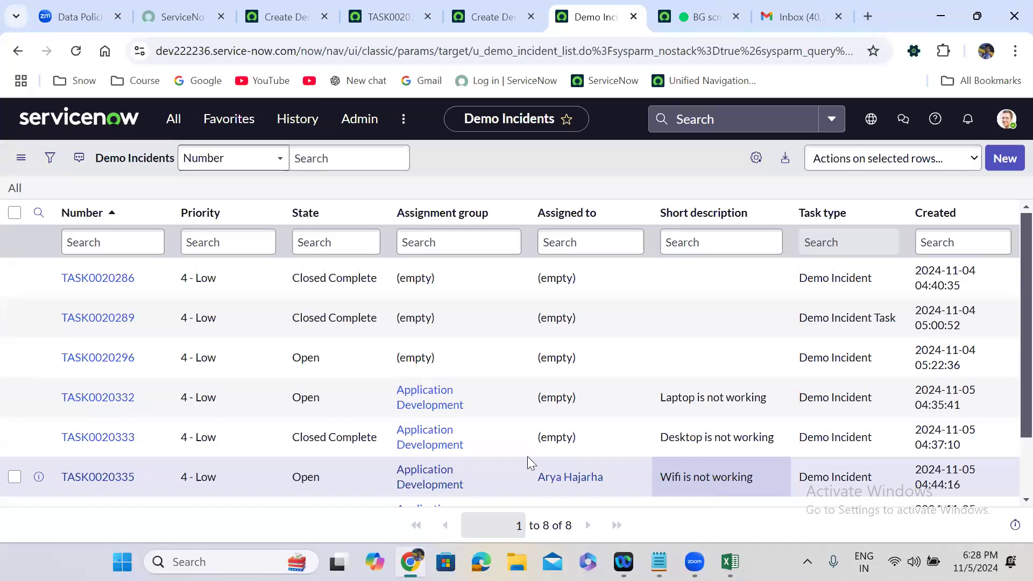
- Copy TASK0020335's assignment group, Application Development, into cell E2 of the Demo Incidents workbook in Excel and save the workbook
drag(469, 486, 394, 470)
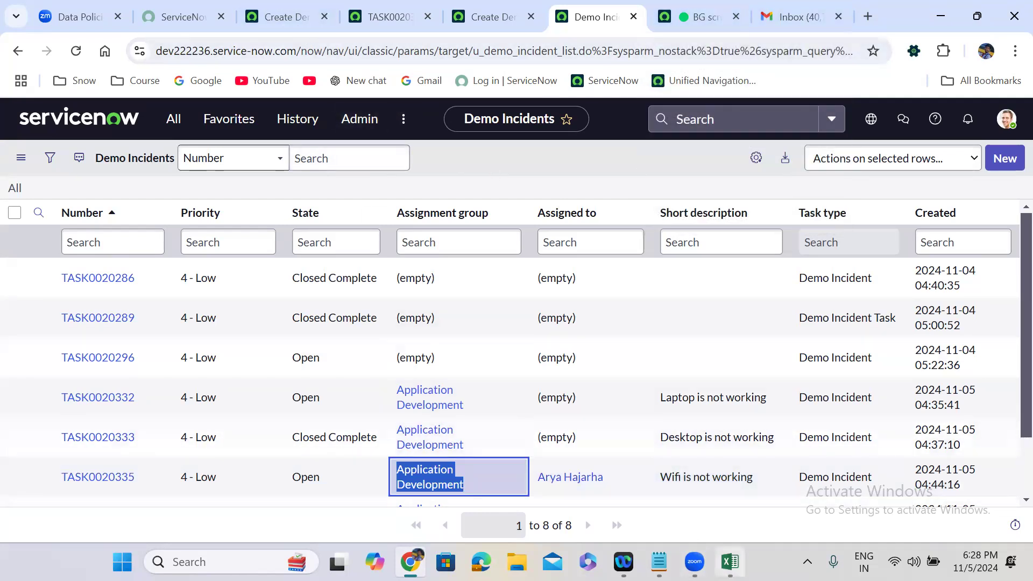
click(729, 561)
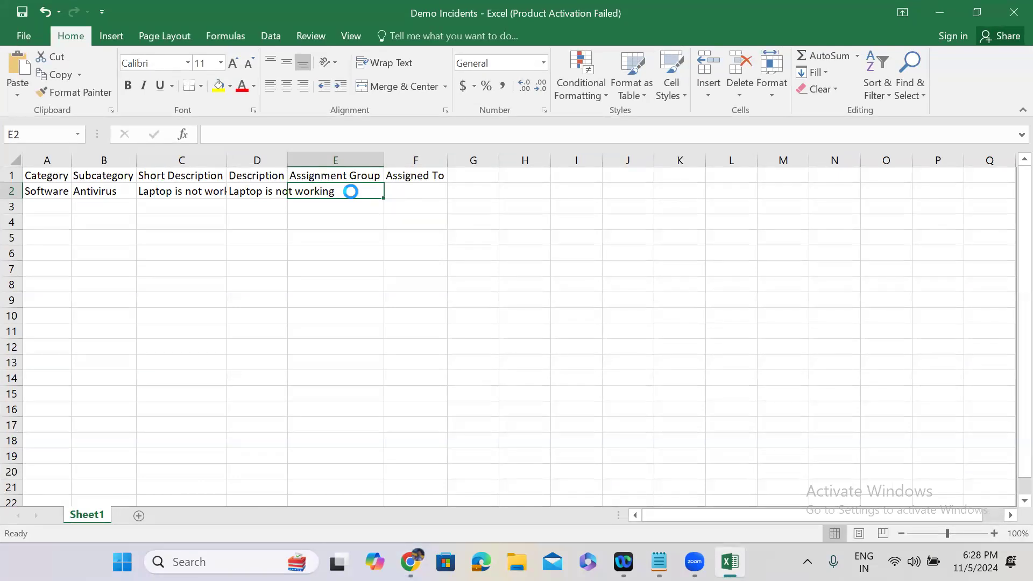
key(ctrl+v)
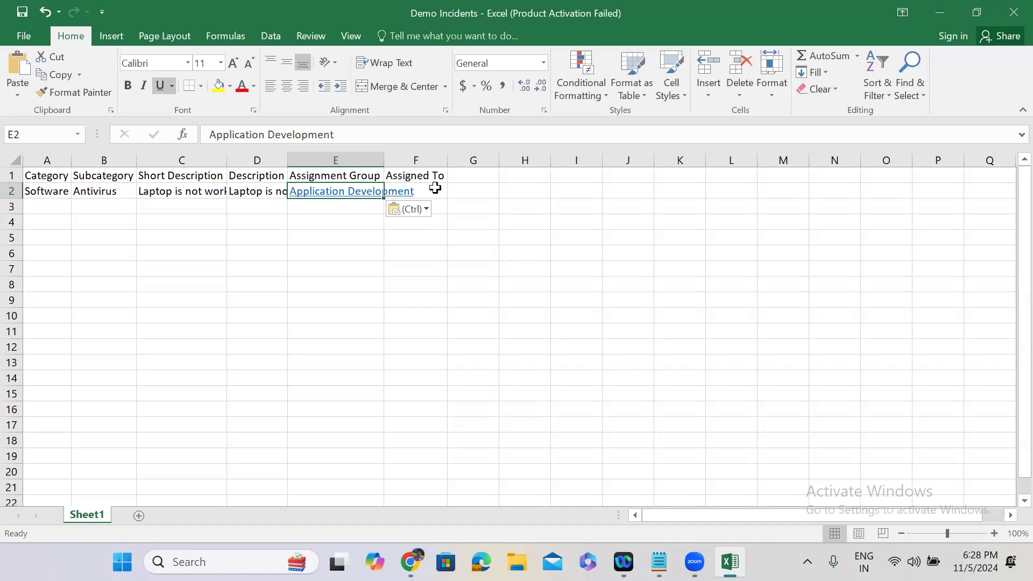
click(434, 187)
key(ctrl+s)
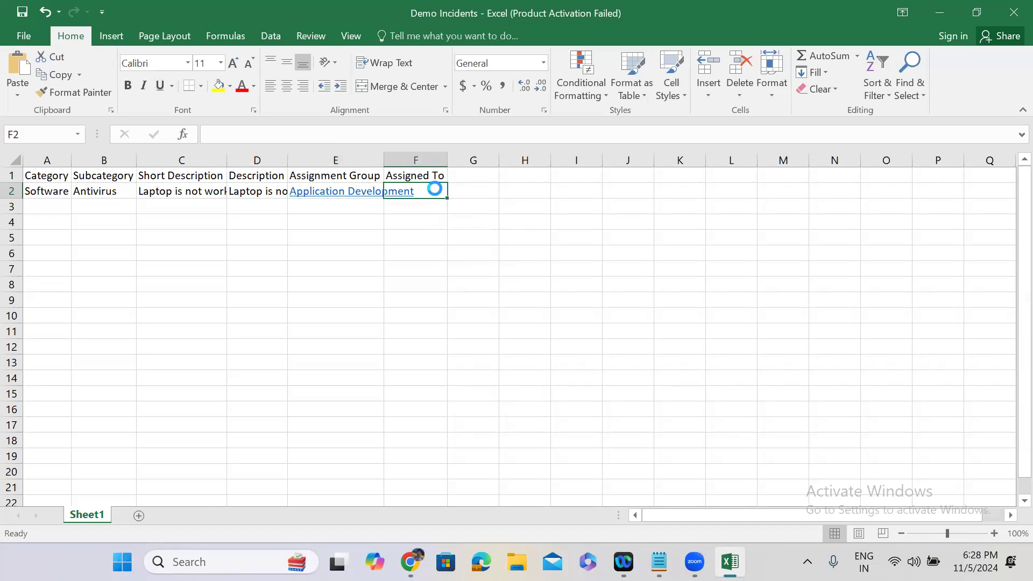
click(947, 15)
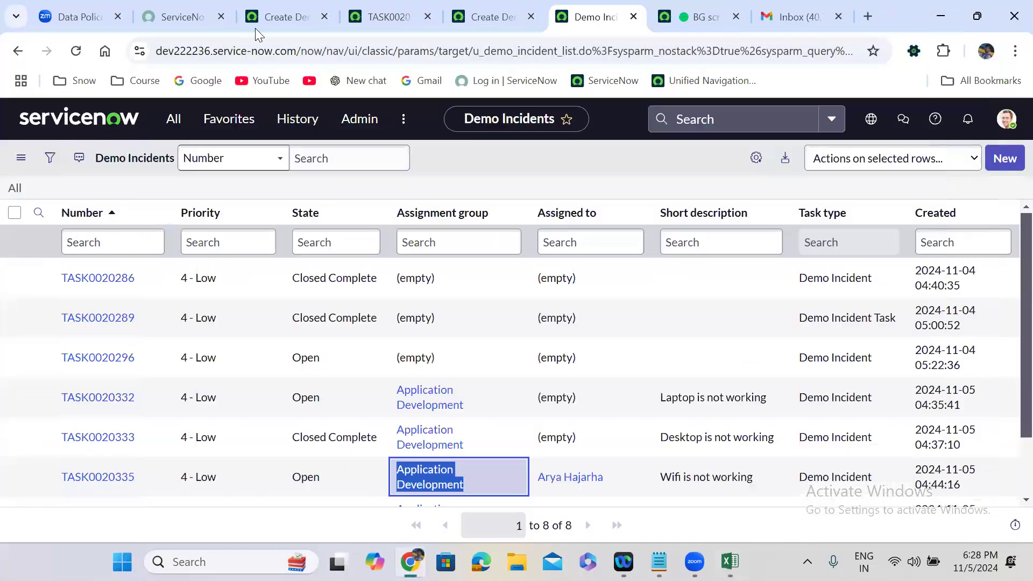
- Find the Load Data module with the filter "load data" in the browser tab showing the Create Demo Incident record producer, and open it
click(254, 27)
click(173, 118)
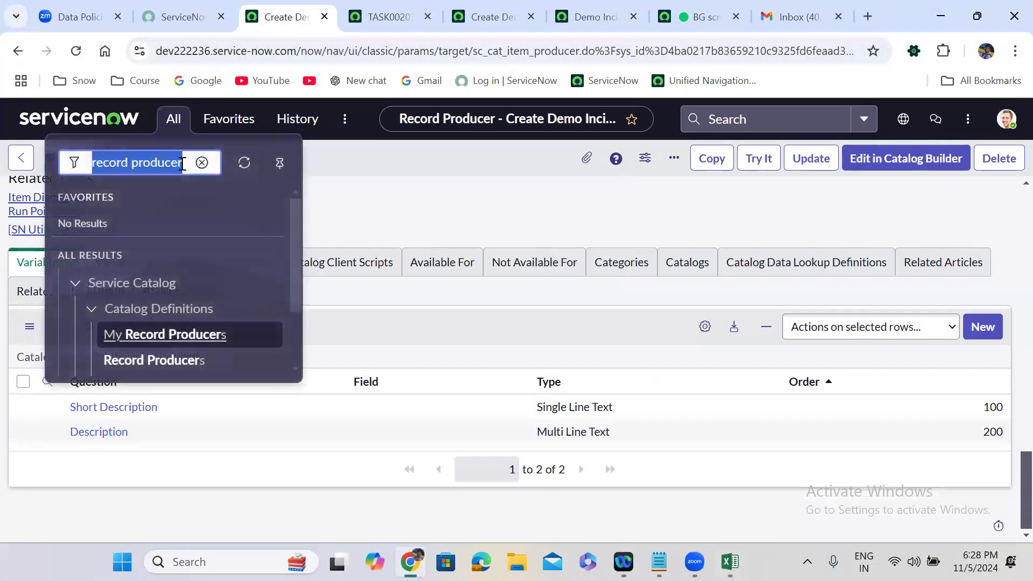
text(lo)
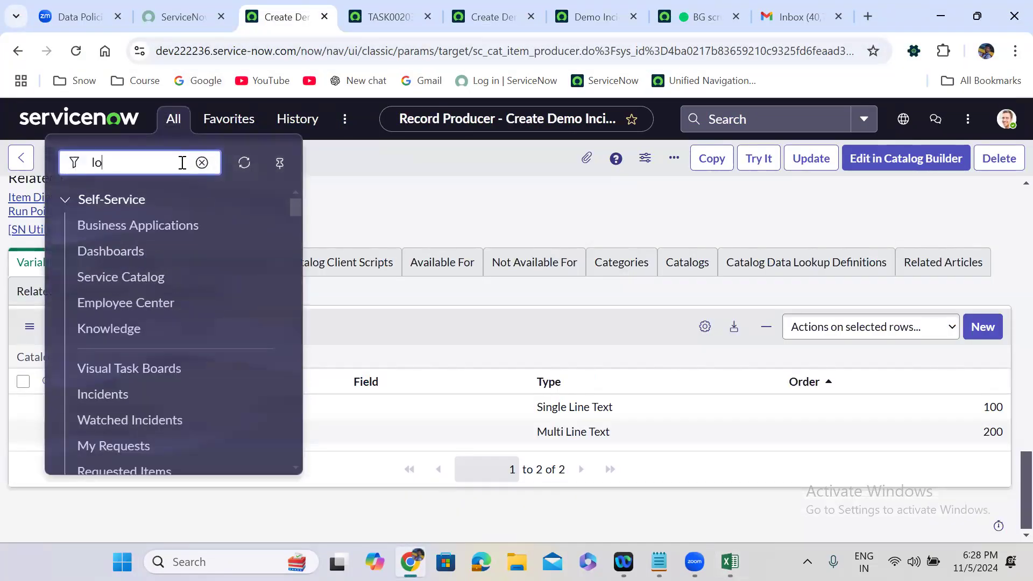
text(ad data)
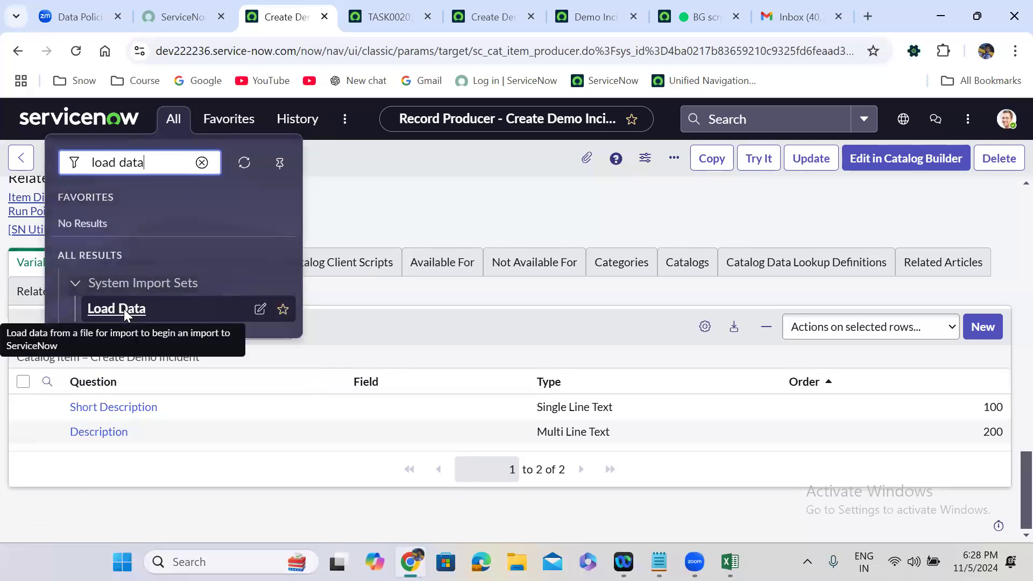
click(123, 309)
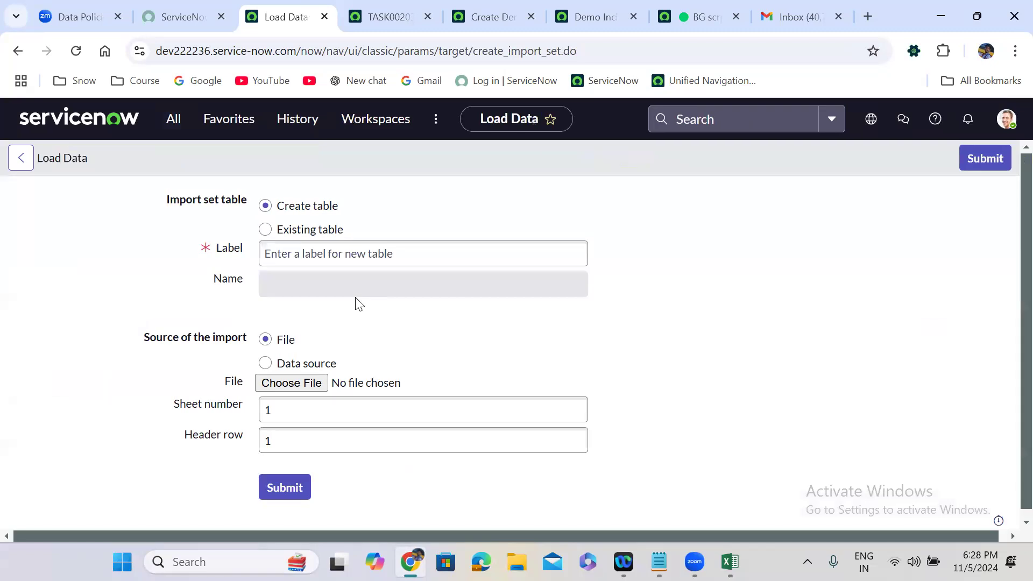
- Label the new import set table Temp Demo Incident
click(285, 263)
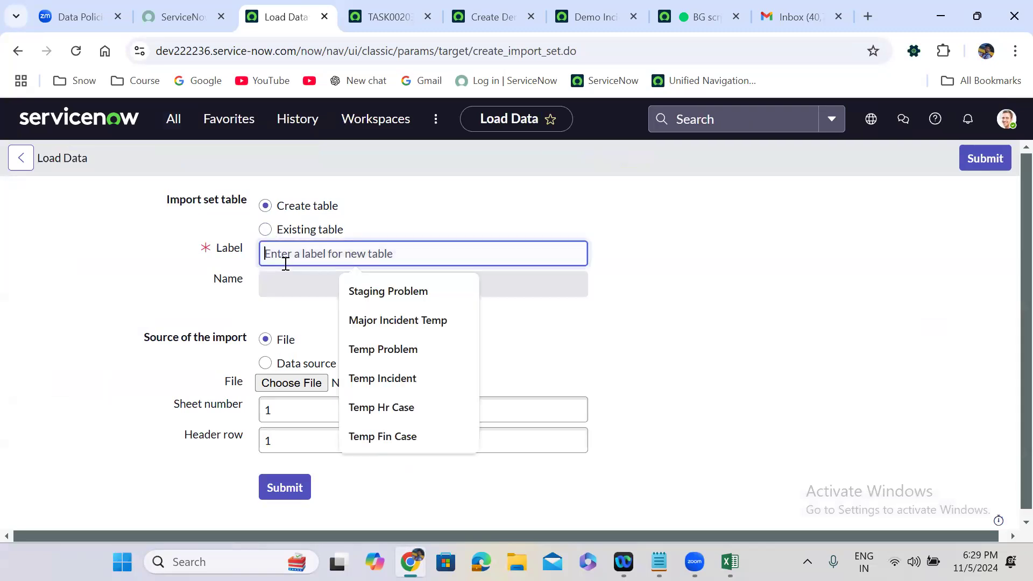
text(Tem)
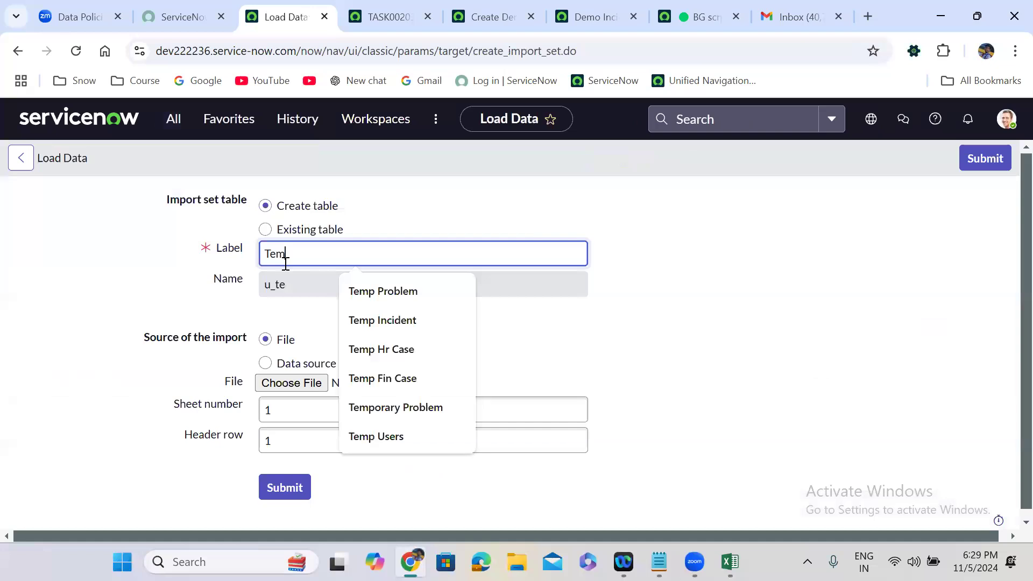
text(p Demo)
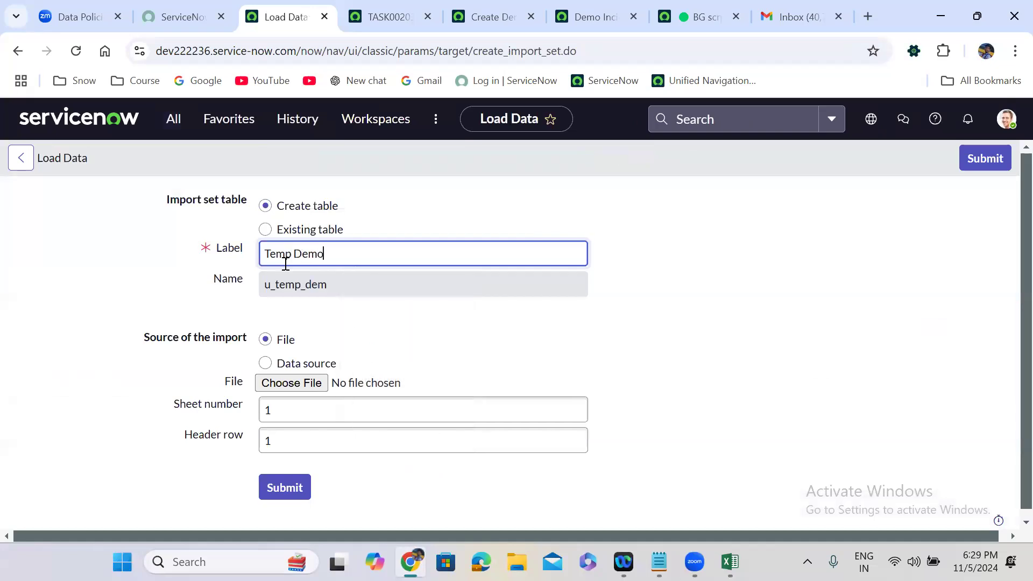
text( Incident)
click(601, 376)
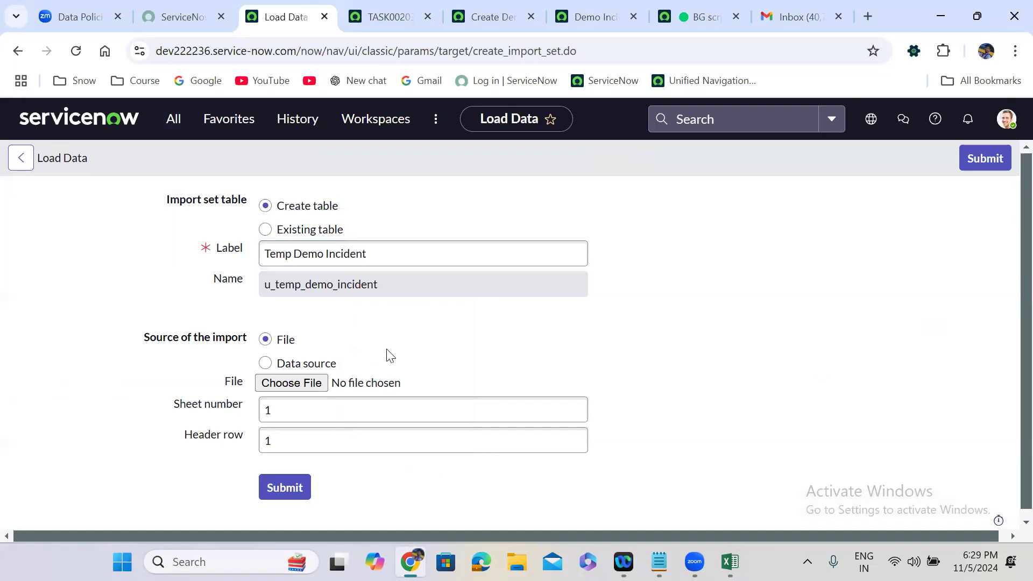
- Choose Demo Incidents.xlsx from the Desktop folder as the import file and submit the data load
click(312, 383)
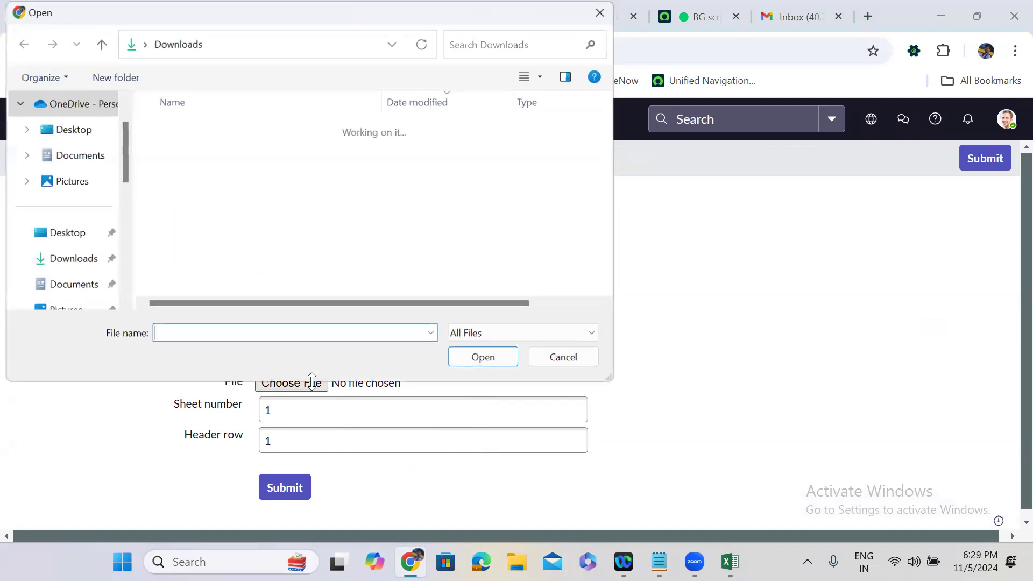
click(70, 137)
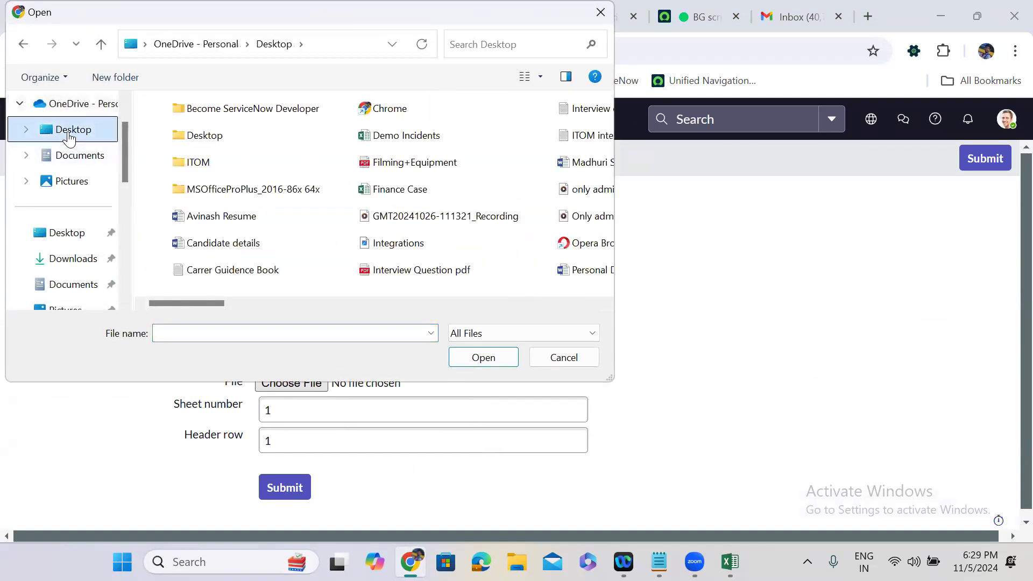
click(86, 262)
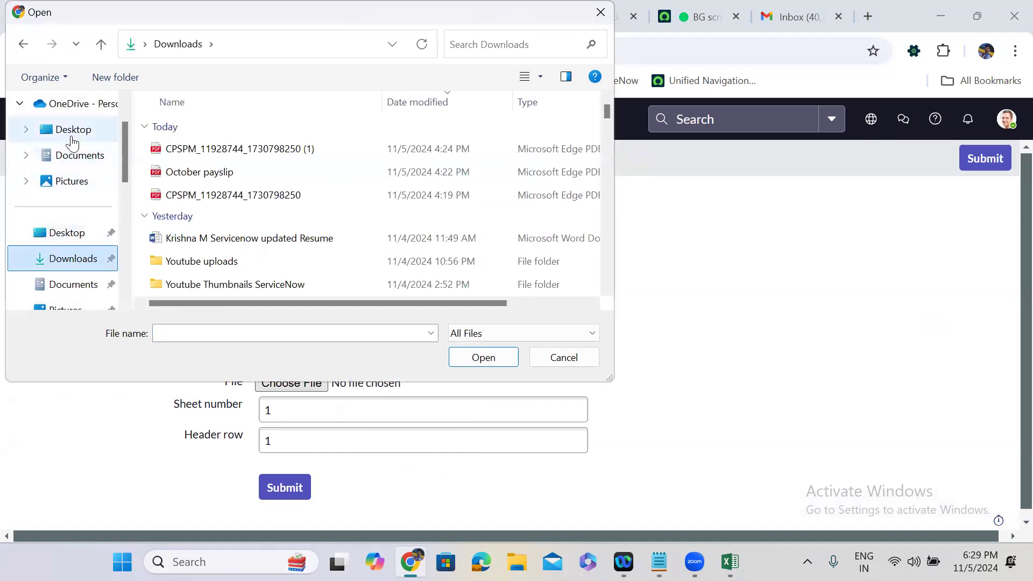
click(72, 141)
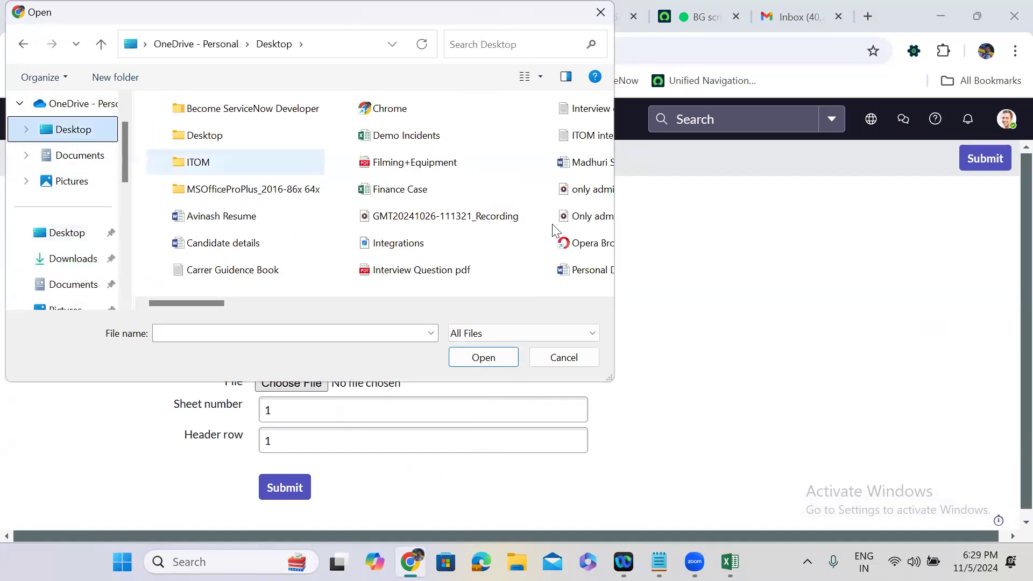
click(263, 335)
text(demo)
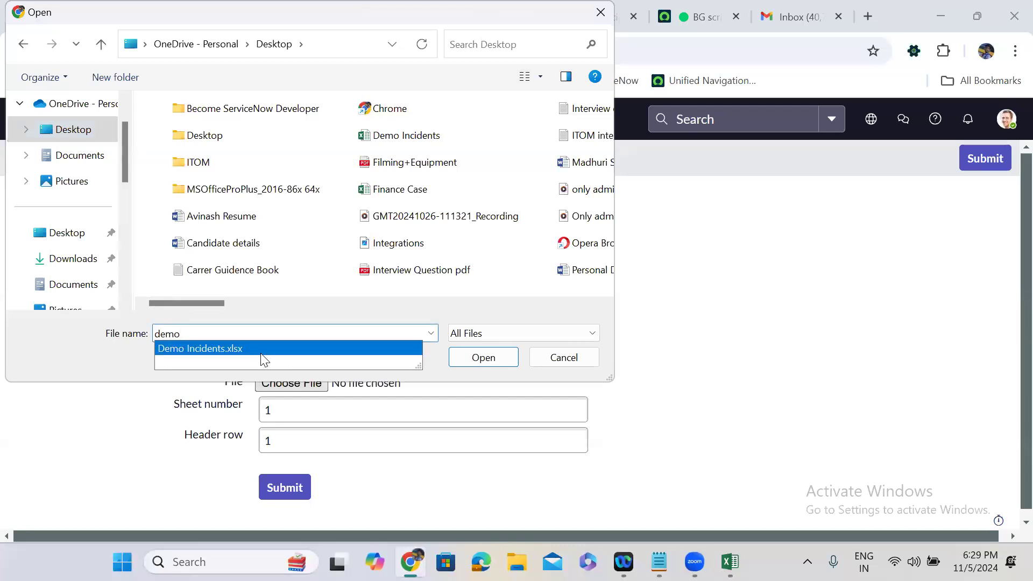
key(Return)
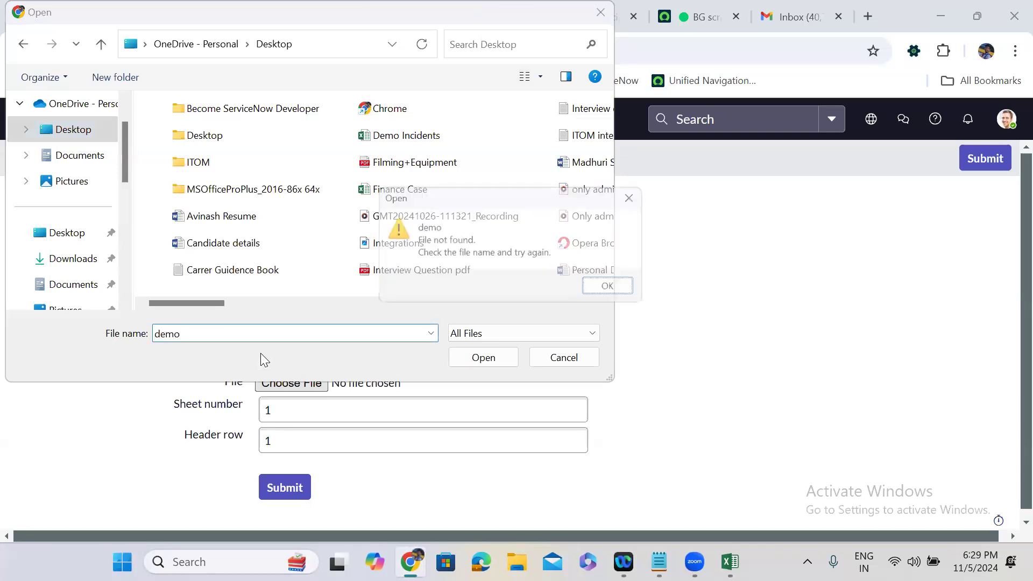
click(614, 289)
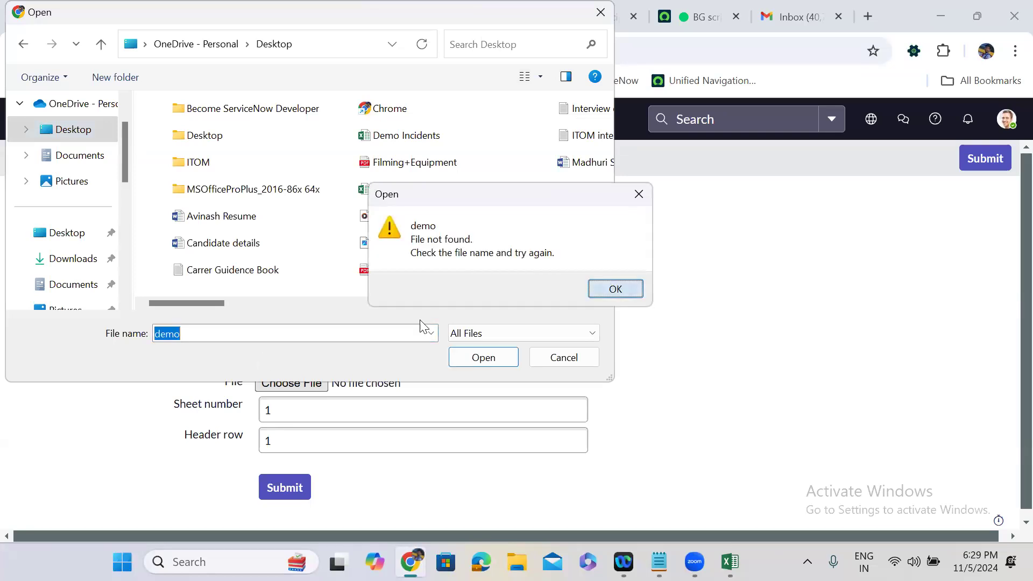
click(207, 332)
text(in)
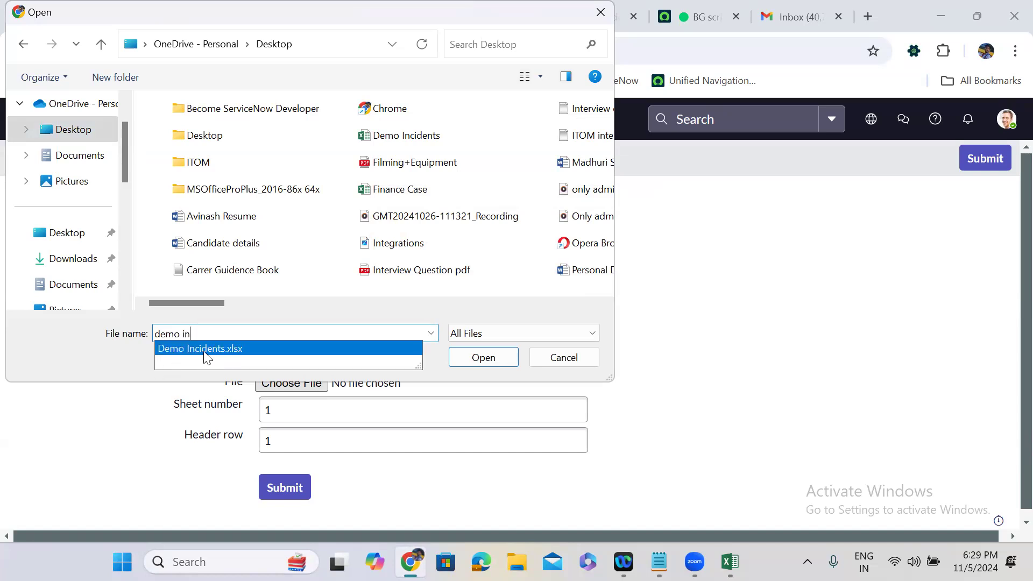
click(206, 349)
click(492, 357)
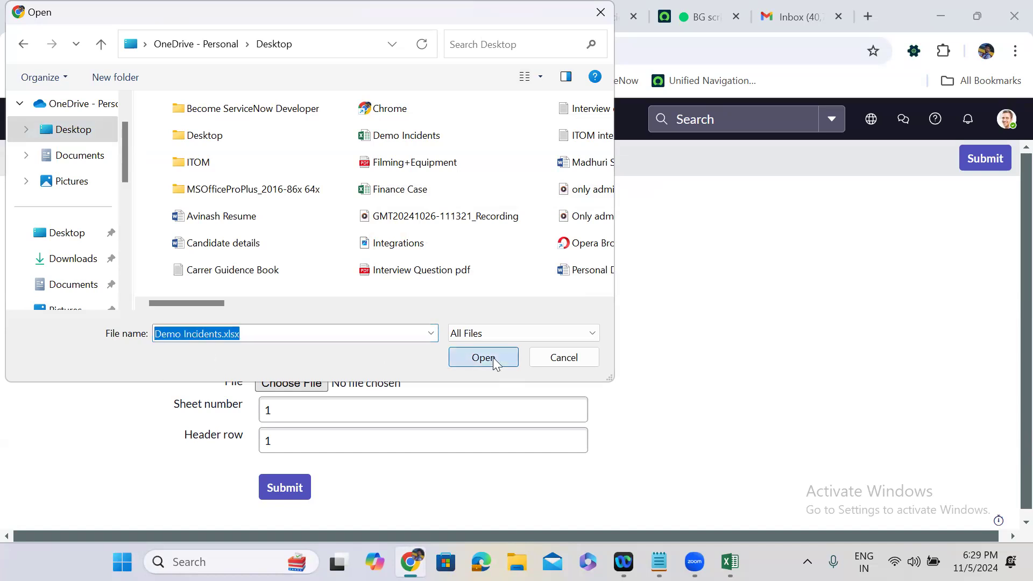
click(294, 484)
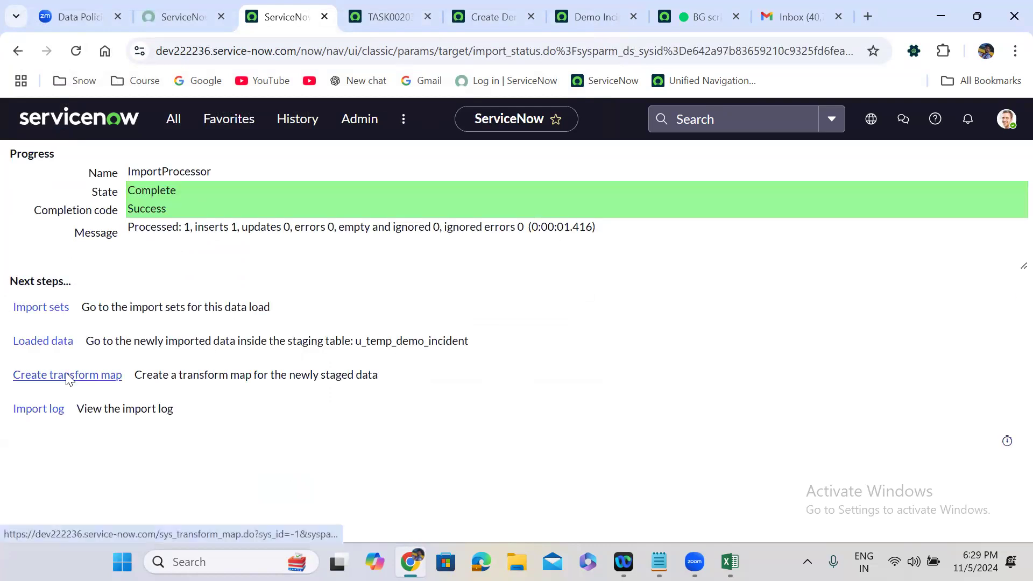
- Create a transform map named Load Demo Incidents with Demo Incident [u_demo_incident] as the target table and submit it
click(67, 377)
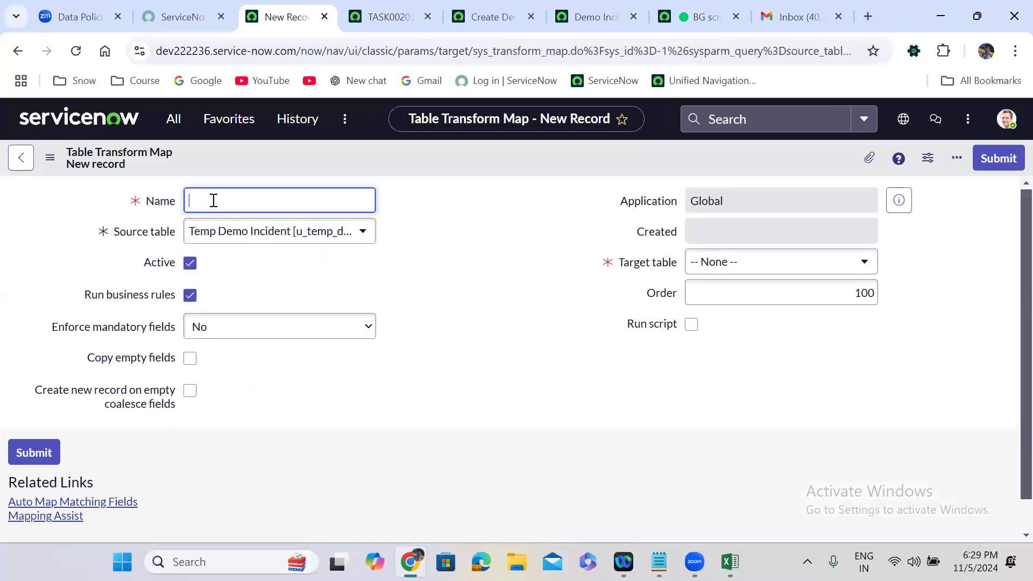
text(Loa)
text(Incidents)
click(710, 267)
text(demo inc)
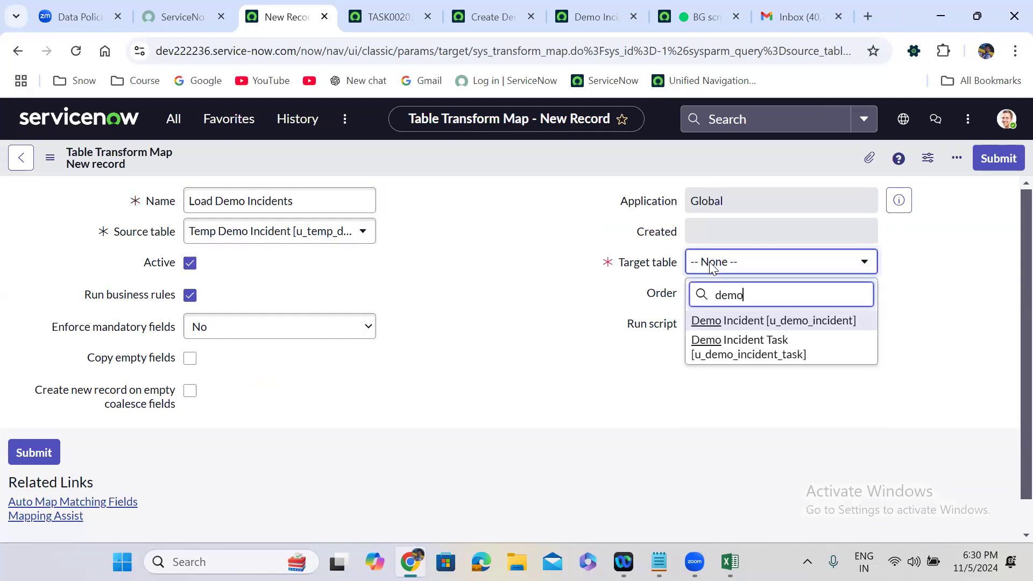
click(804, 327)
click(437, 404)
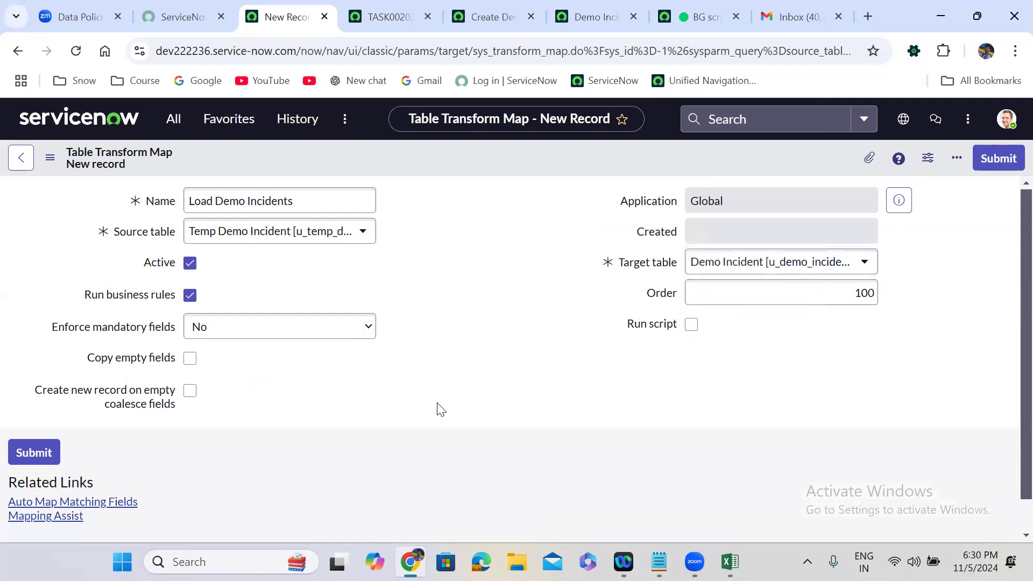
click(996, 159)
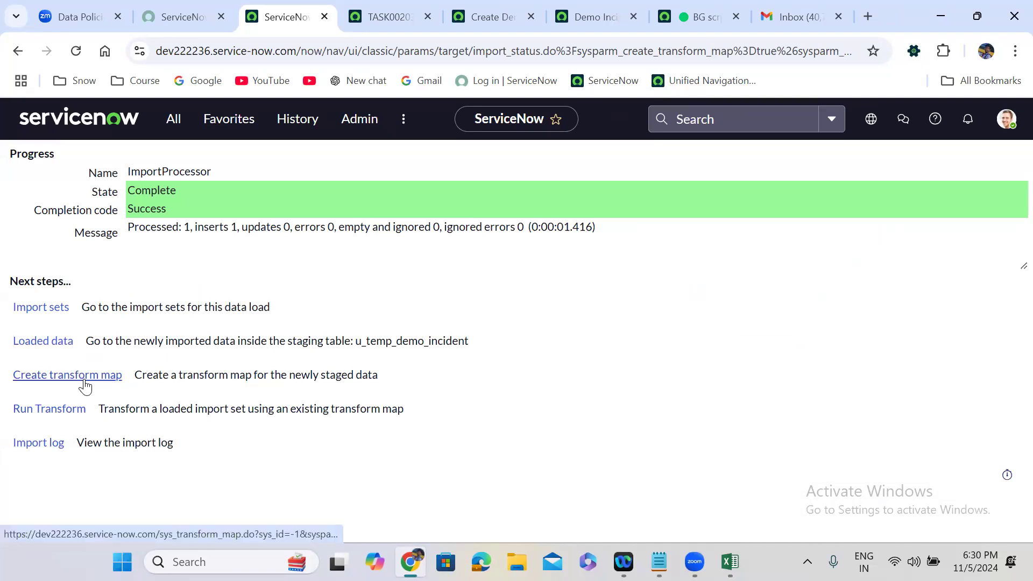
- Find the Transform Maps module under System Import Sets with the filter "transform m" and open it in a new browser tab
click(291, 129)
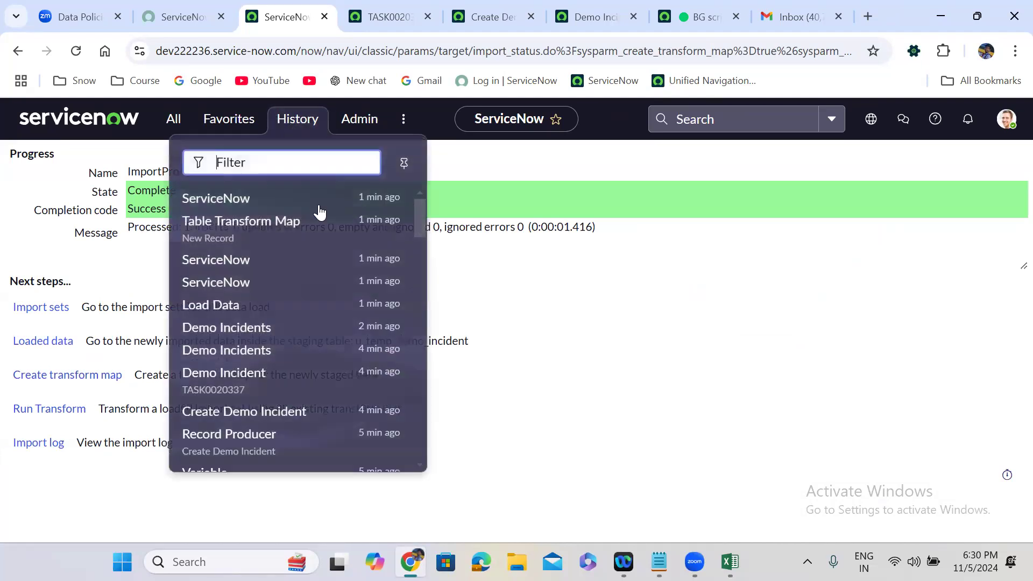
click(173, 121)
key(ctrl+a)
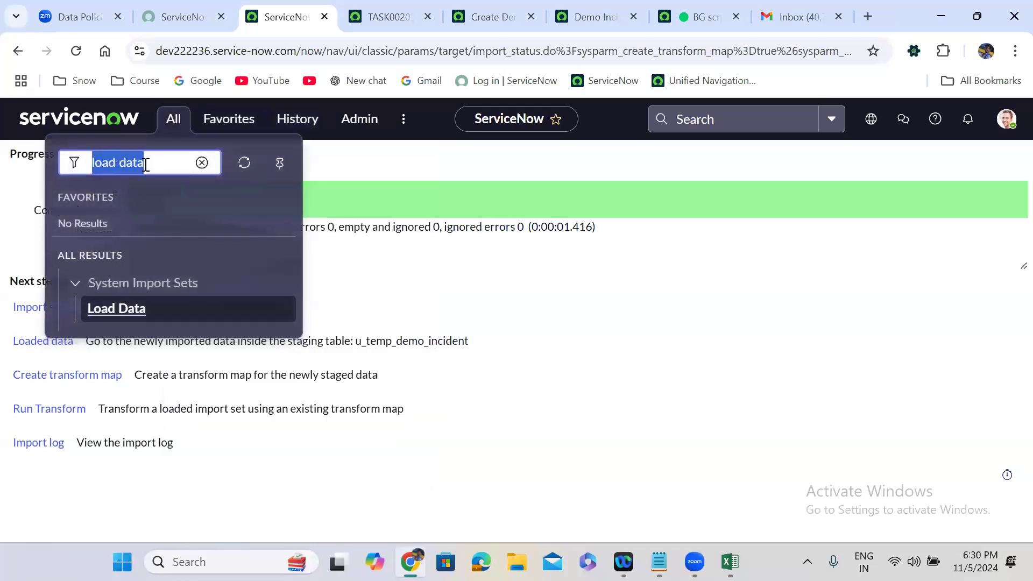
text(table)
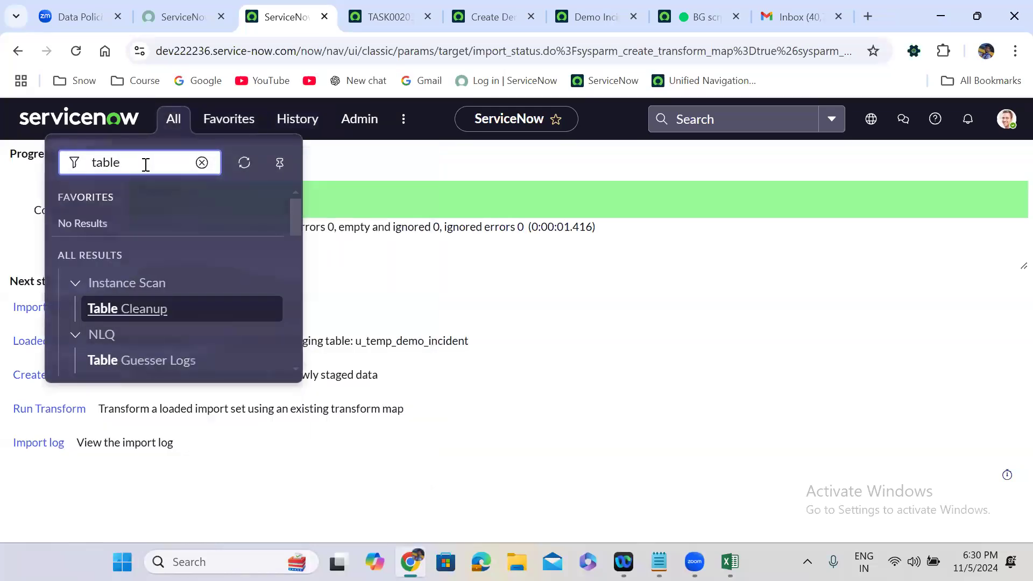
text( tra)
key(BackSpace)
key(BackSpace)
key(BackSpace)
key(BackSpace)
key(BackSpace)
key(BackSpace)
key(BackSpace)
key(BackSpace)
key(BackSpace)
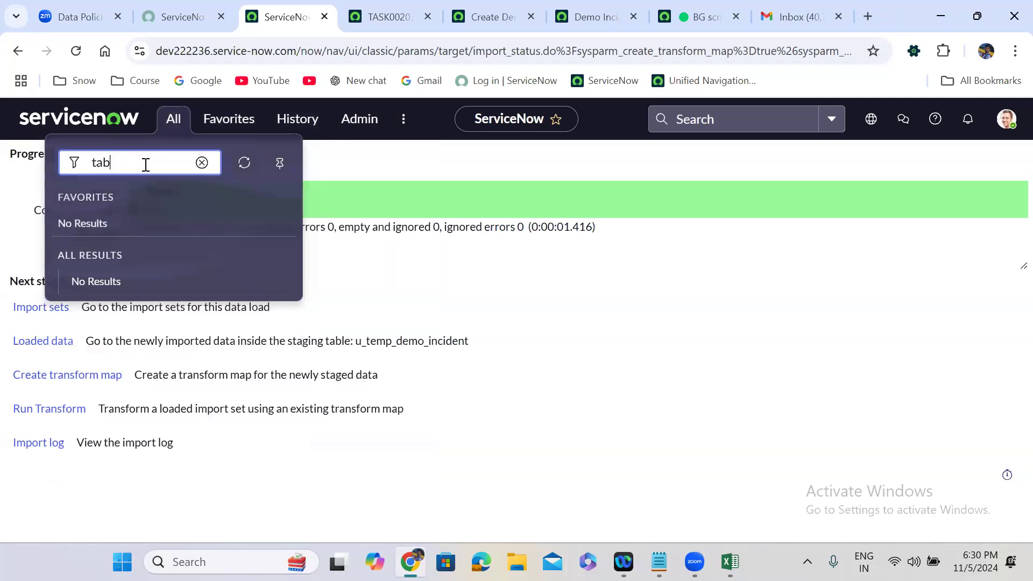
text(transform m)
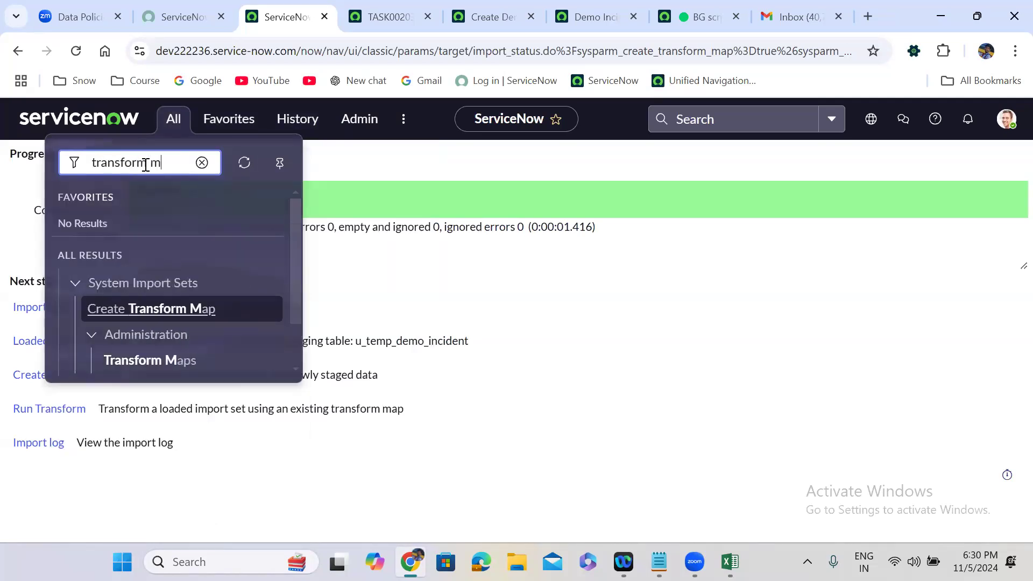
scroll(302, 309, down, 1)
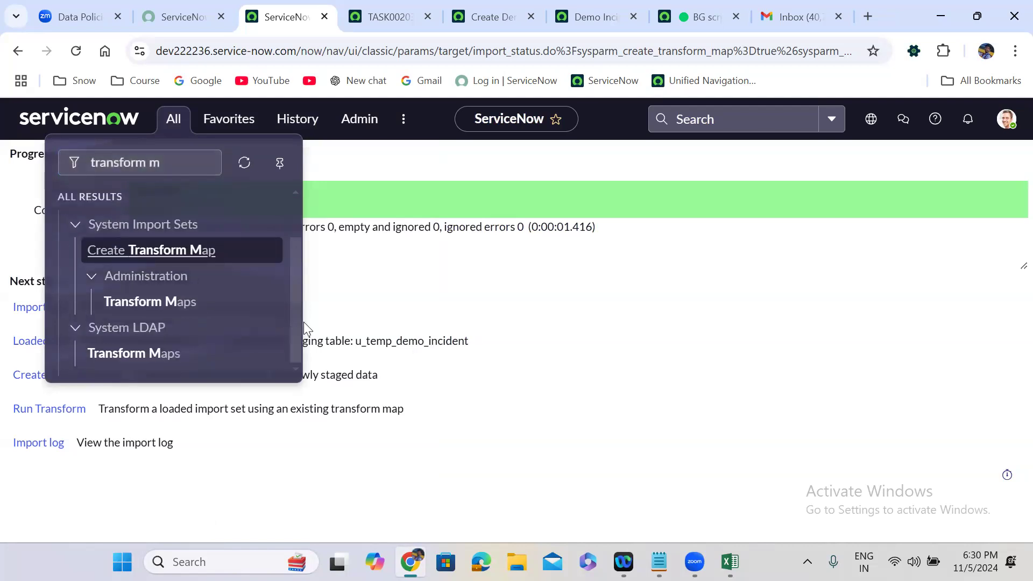
middle_click(179, 305)
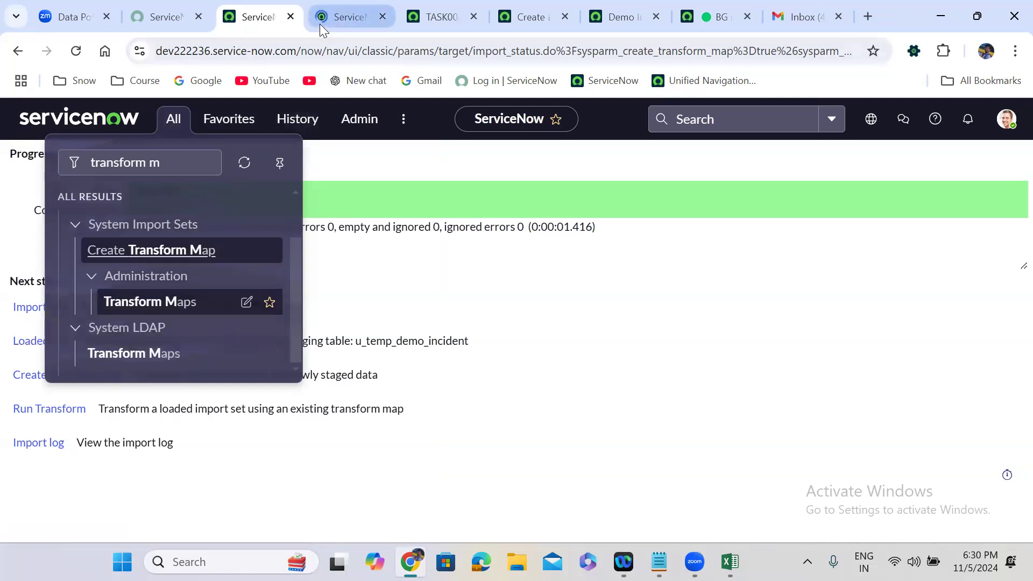
click(320, 23)
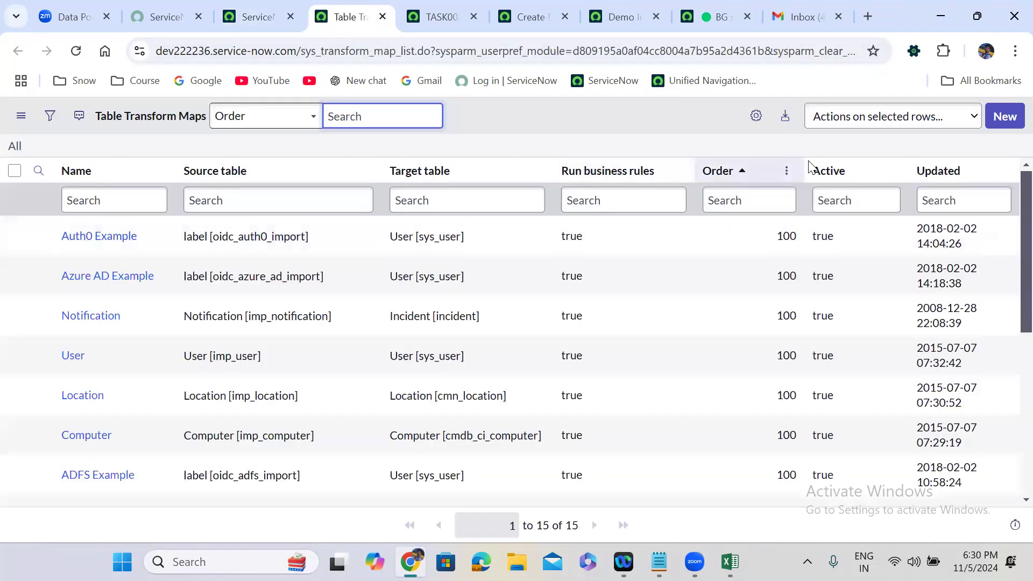
- Sort the transform maps by most recent update, open Load Demo Incidents, auto-map its matching fields and review the field maps
click(940, 172)
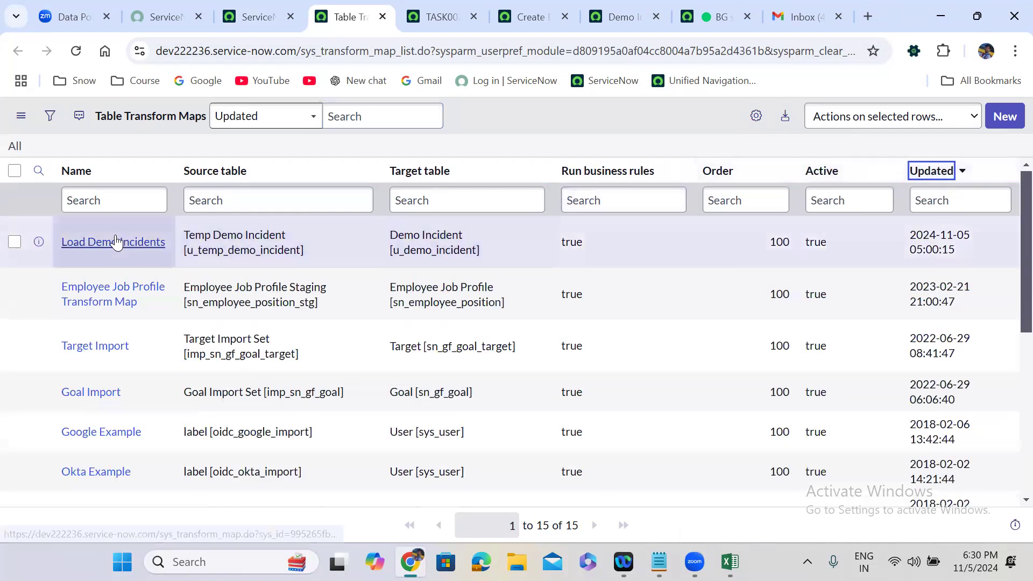
click(116, 243)
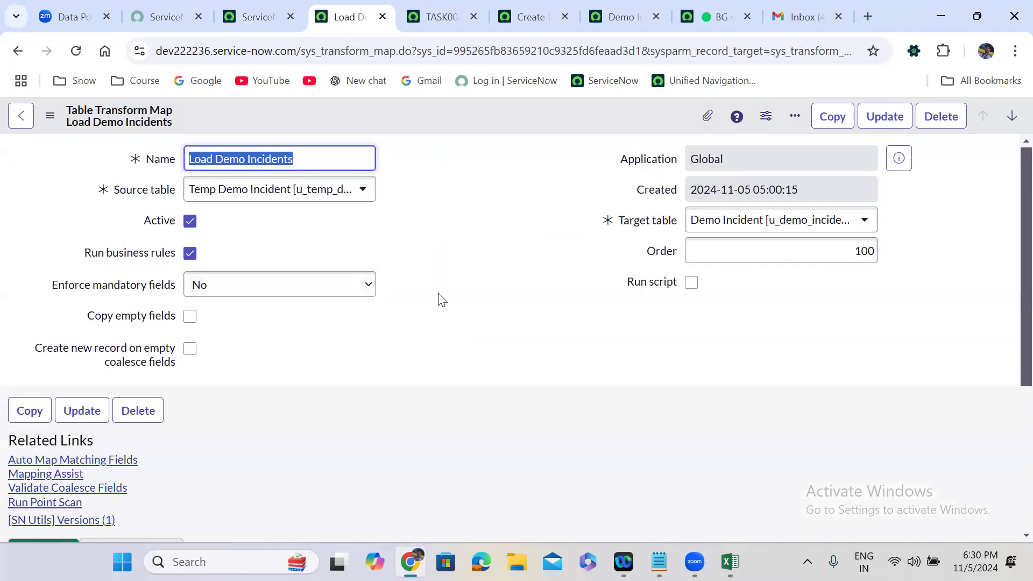
click(438, 344)
scroll(437, 338, down, 3)
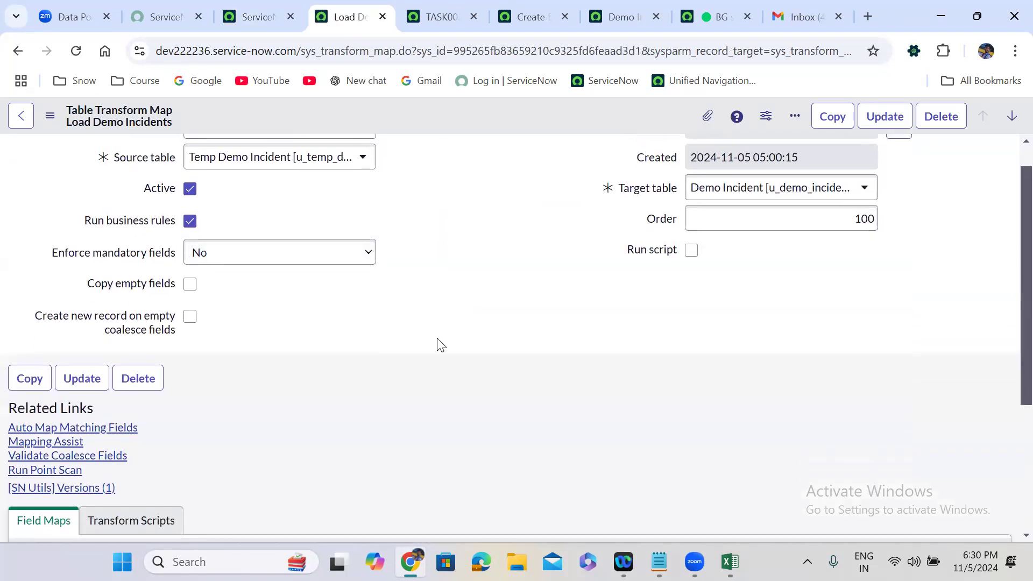
scroll(436, 338, down, 2)
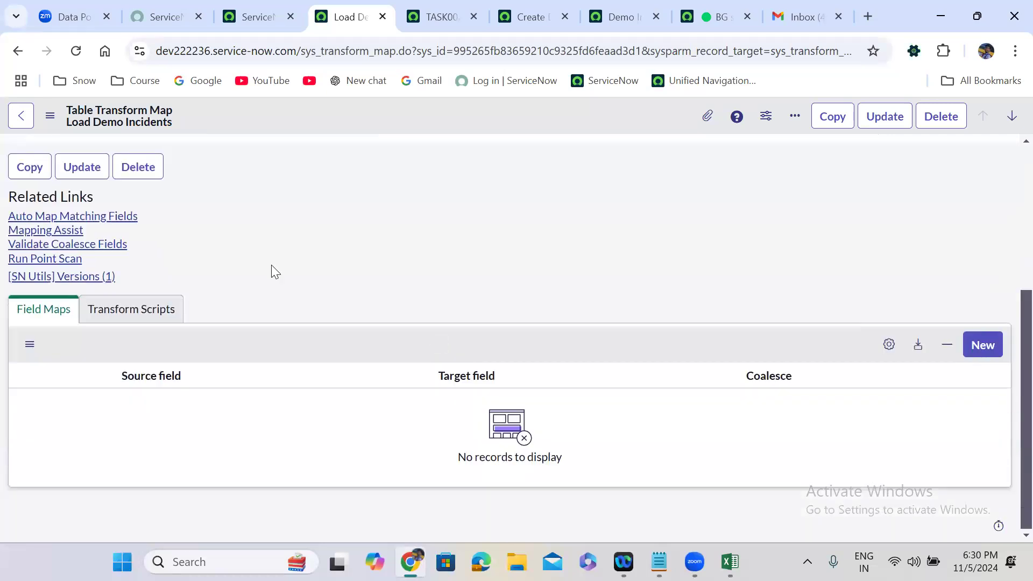
click(113, 220)
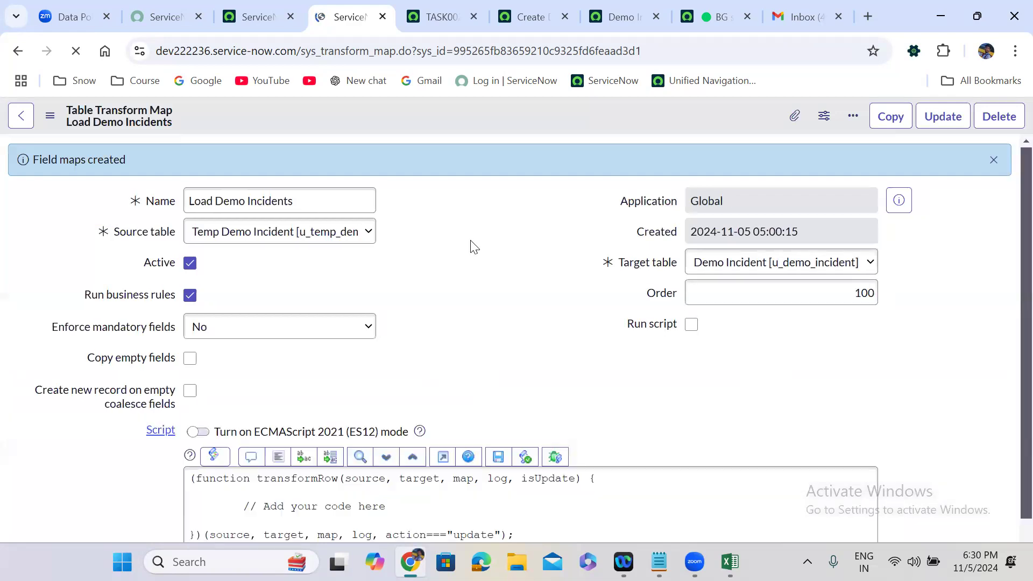
click(993, 160)
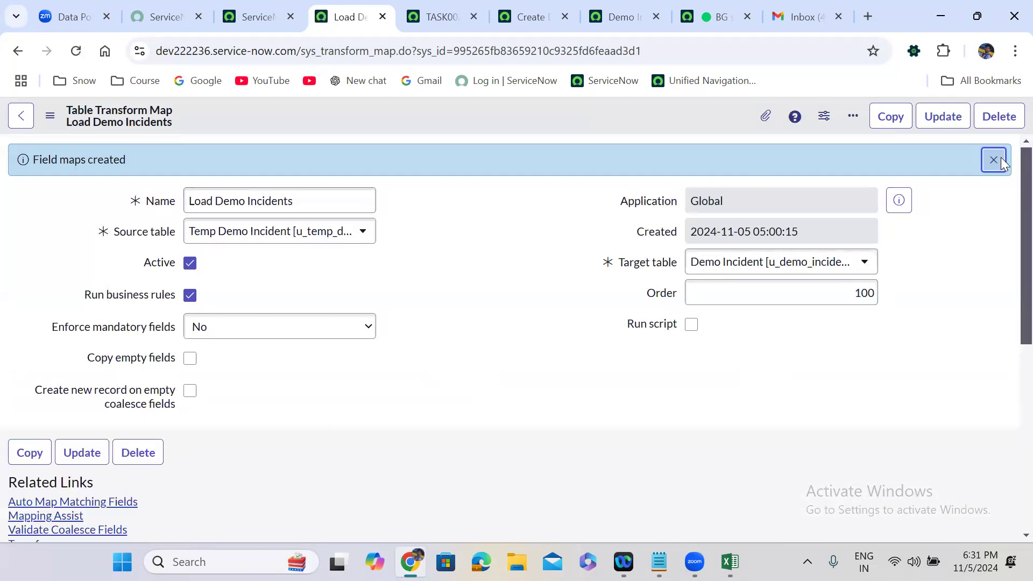
click(465, 289)
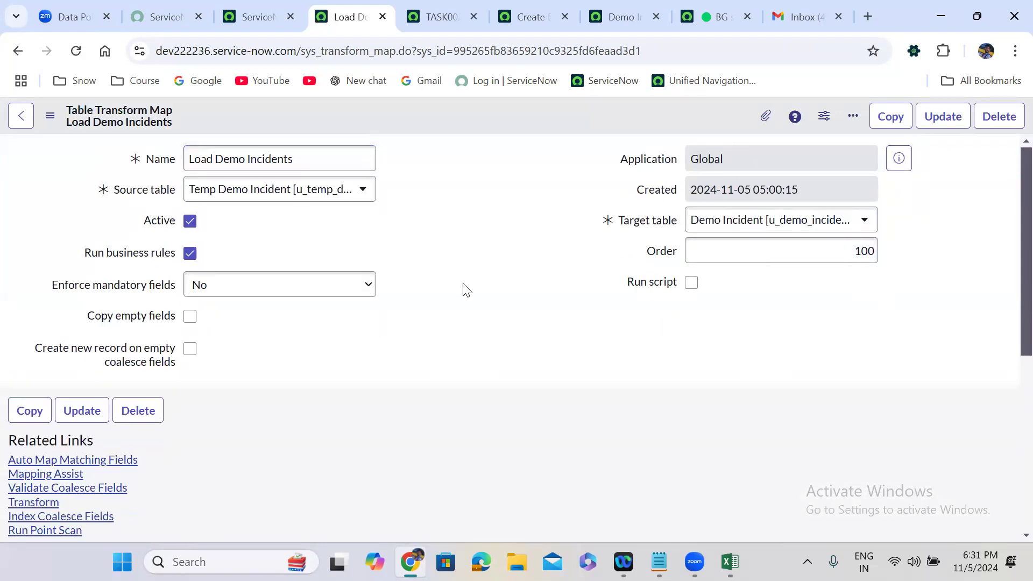
scroll(466, 289, down, 3)
scroll(466, 289, down, 3)
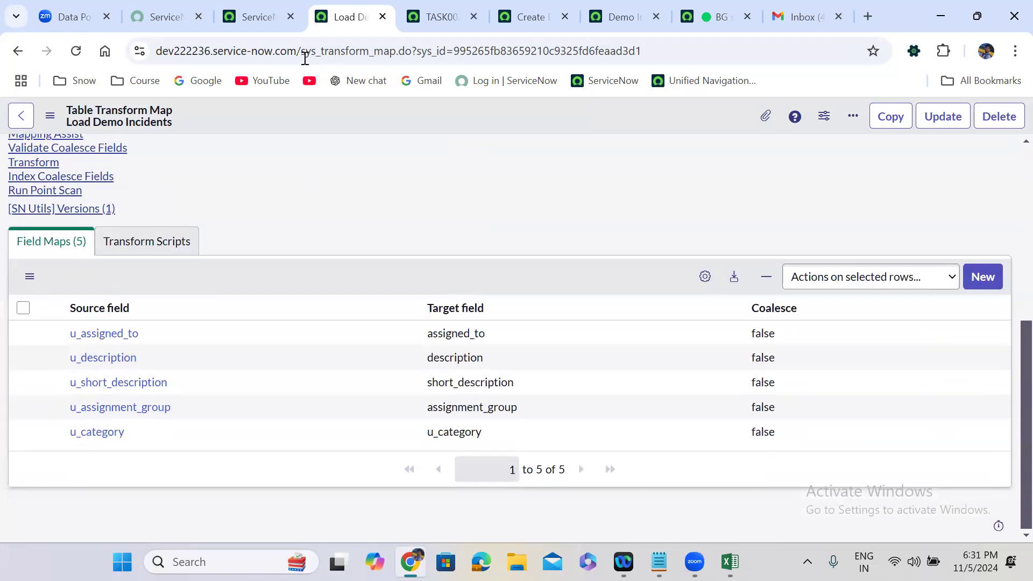
- Run the transform for import set ISET0010001 with the Load Demo Incidents map, starting from the import progress page
click(268, 22)
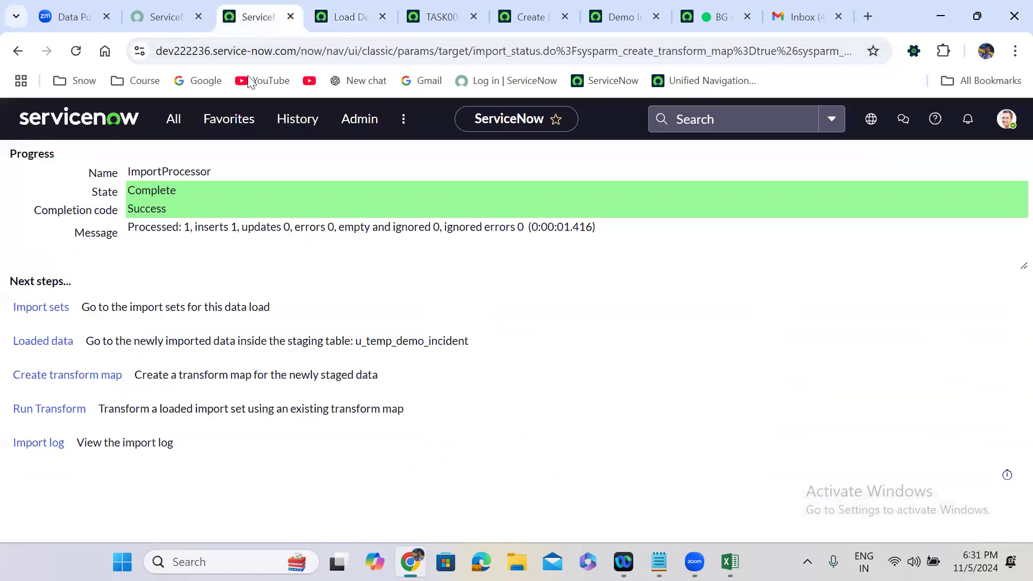
click(41, 410)
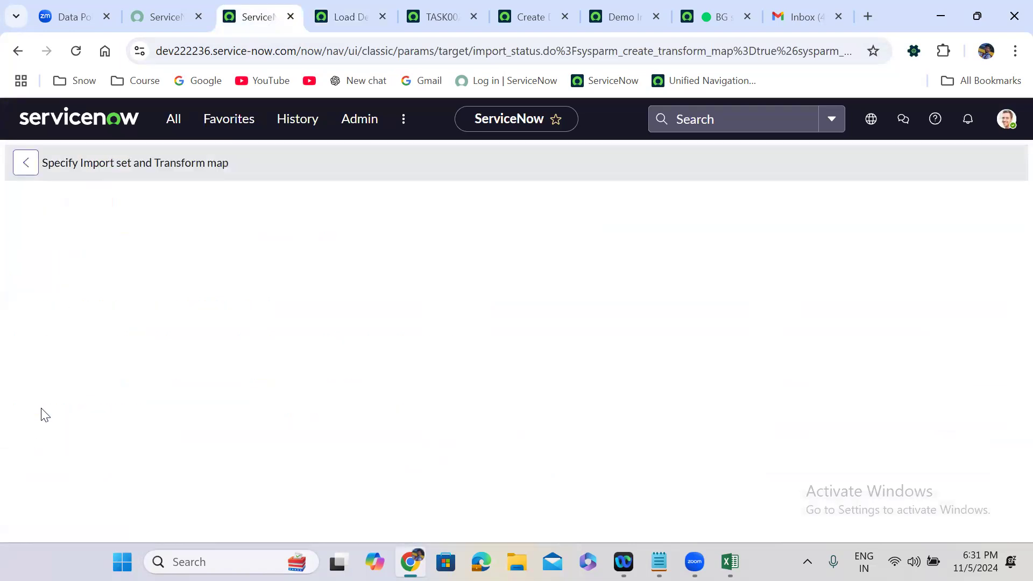
click(52, 449)
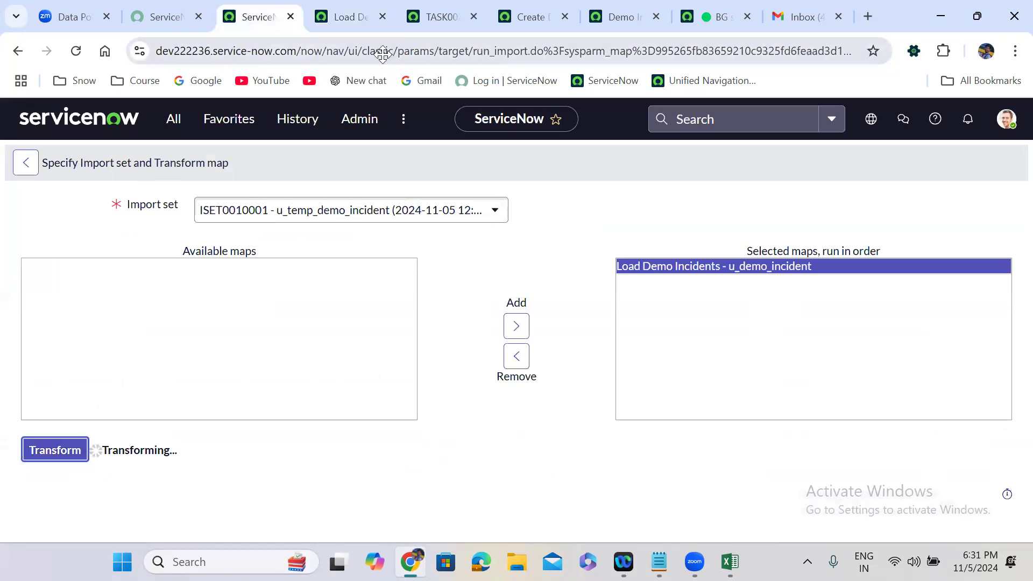
- Reload the Demo Incidents list to check for the imported record, and view the Data Policies whiteboard in the Zoom browser tab
click(607, 18)
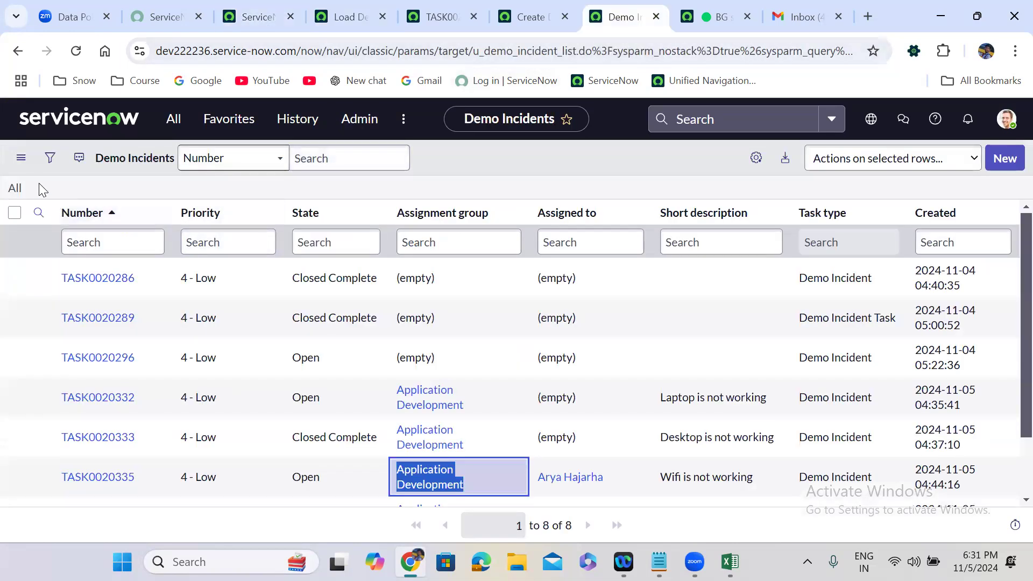
click(19, 192)
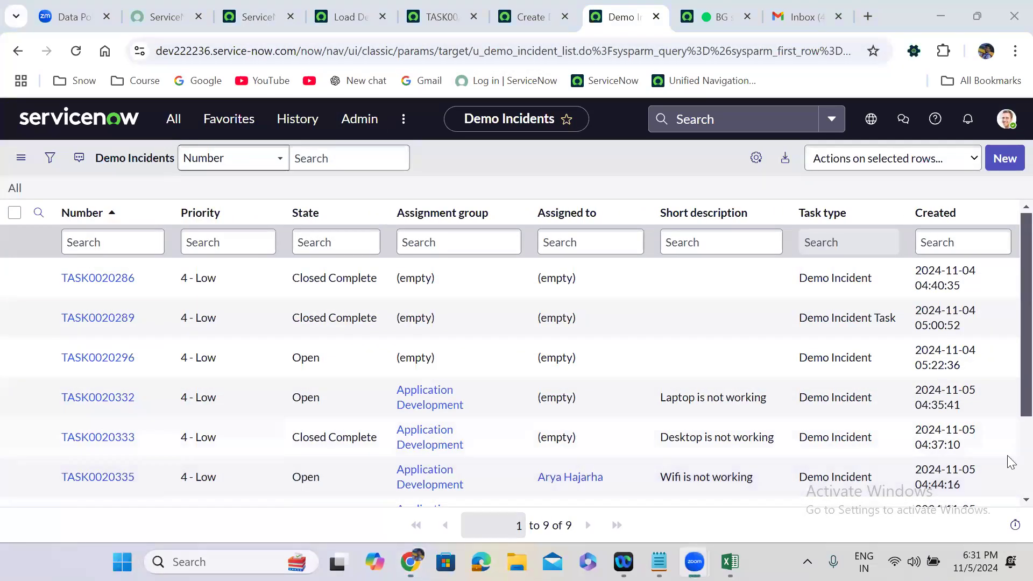
scroll(952, 472, down, 2)
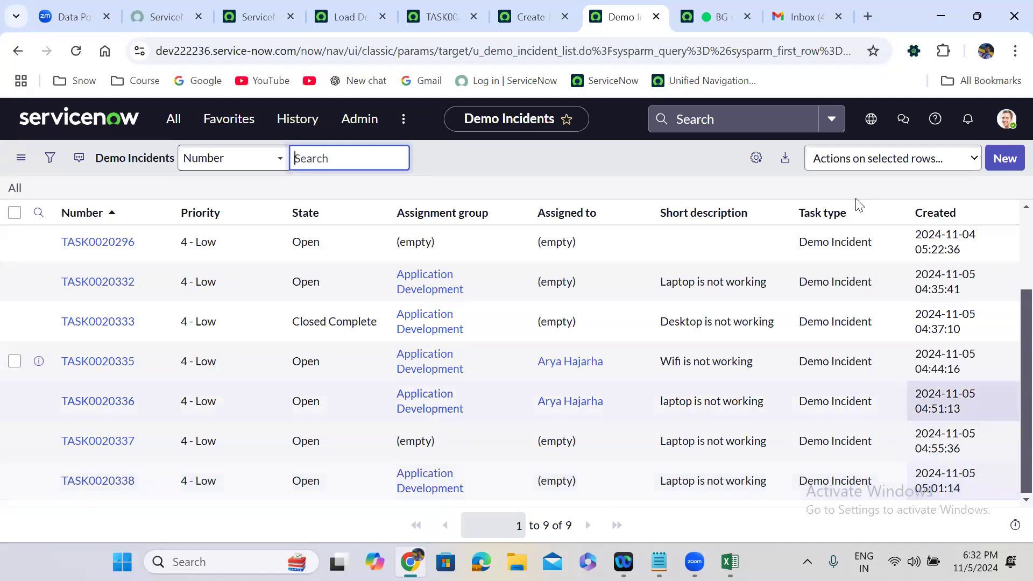
click(620, 84)
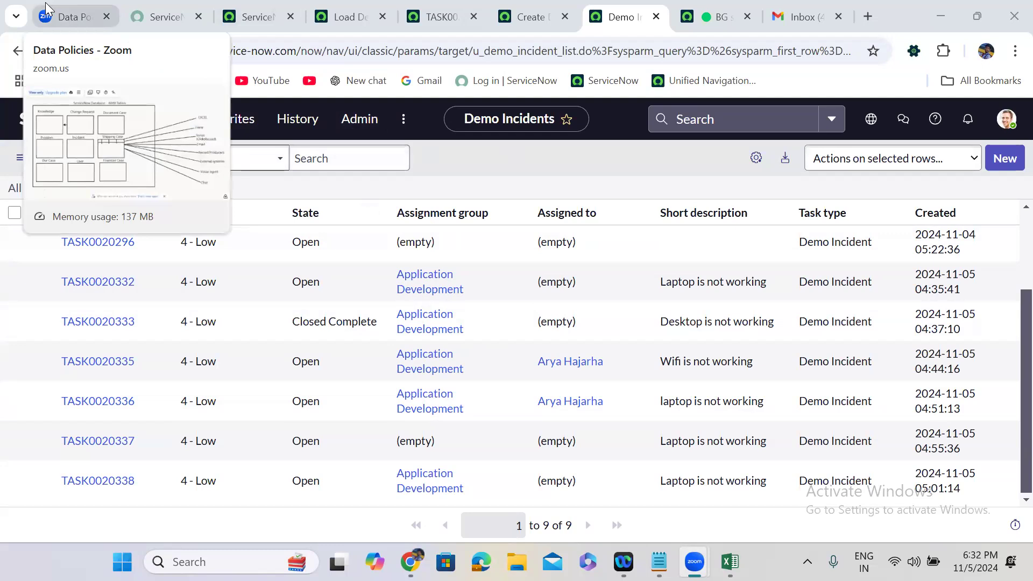
click(74, 10)
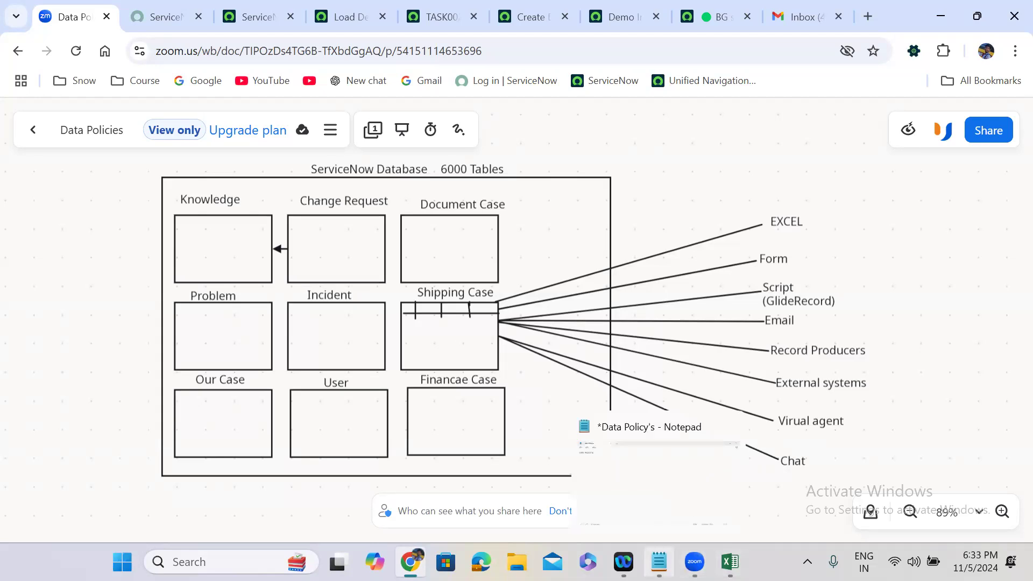
- Switch to Notepad and add the line "UI Policys ------ Form" above the Data Policy's heading, with a blank line between them
click(659, 561)
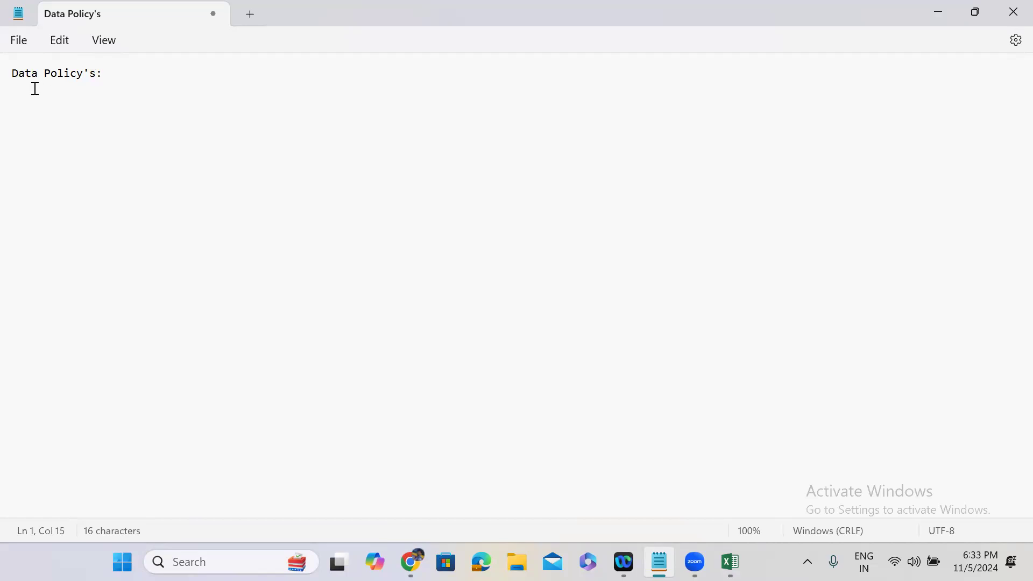
click(12, 74)
key(Return)
key(Return)
click(13, 72)
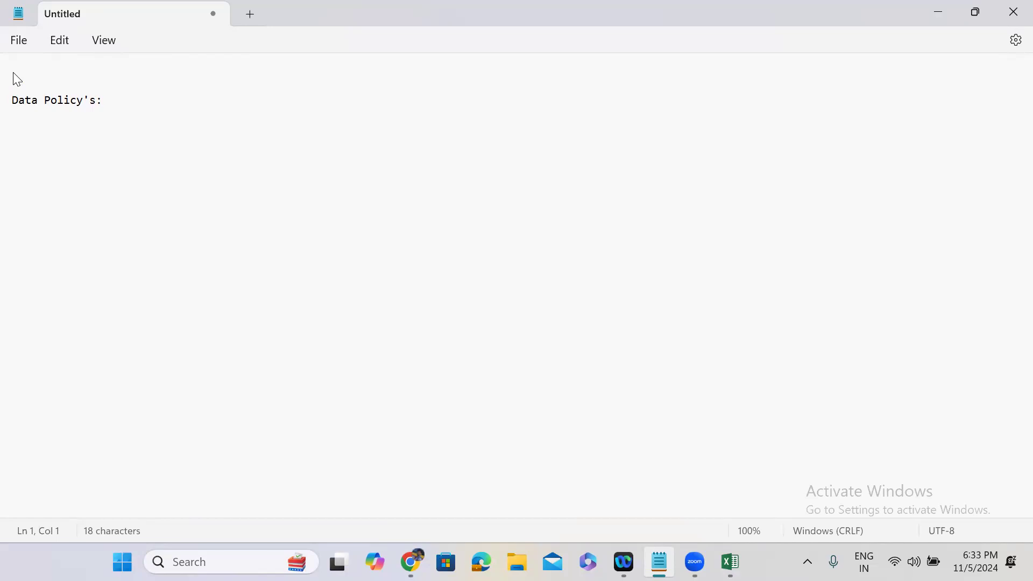
text(UI)
text(Policy)
key(BackSpace)
text(s  ------ Form)
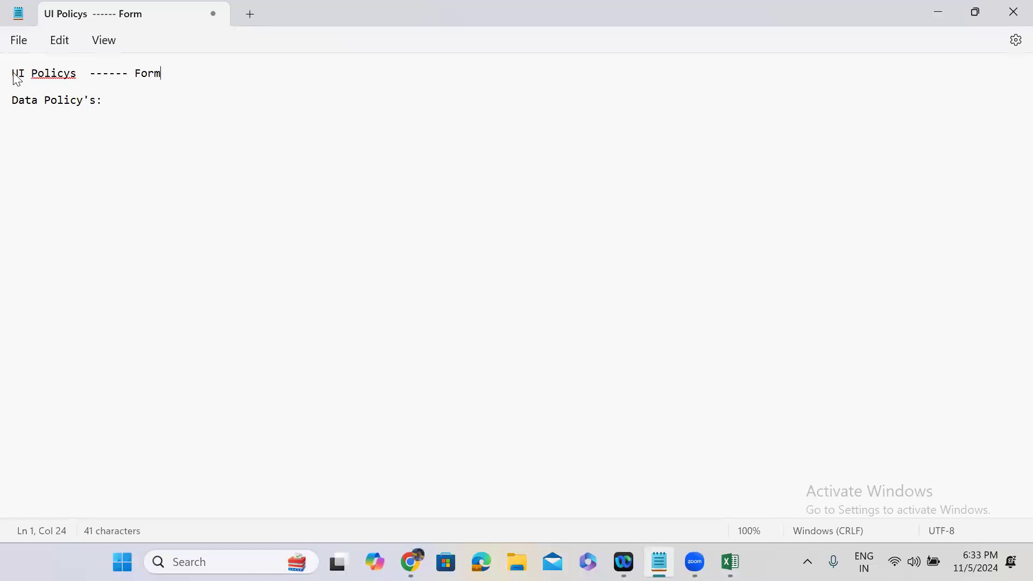
double_click(150, 76)
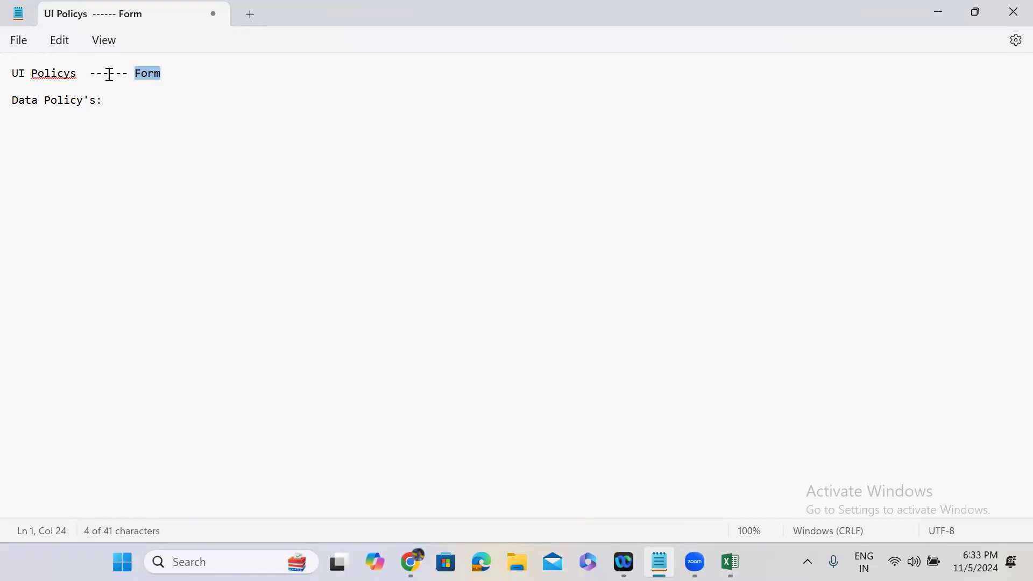
- Complete the Data Policy's line with "---- Form, Excel, Email, Script, Record Producer.... Etc" and start a new line two rows below
click(131, 102)
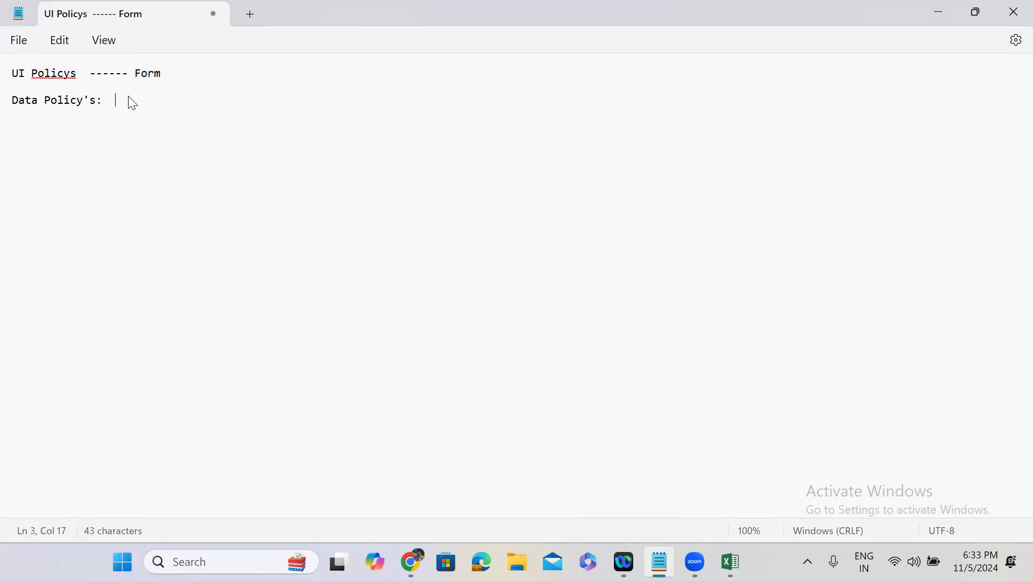
text(---- Form, Excel, Email,)
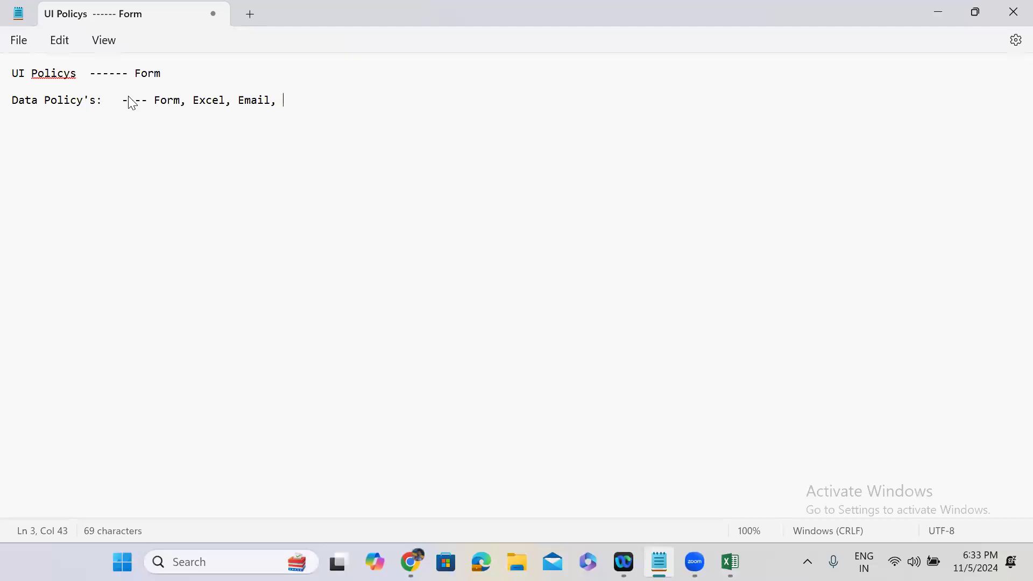
text(Script, Reco)
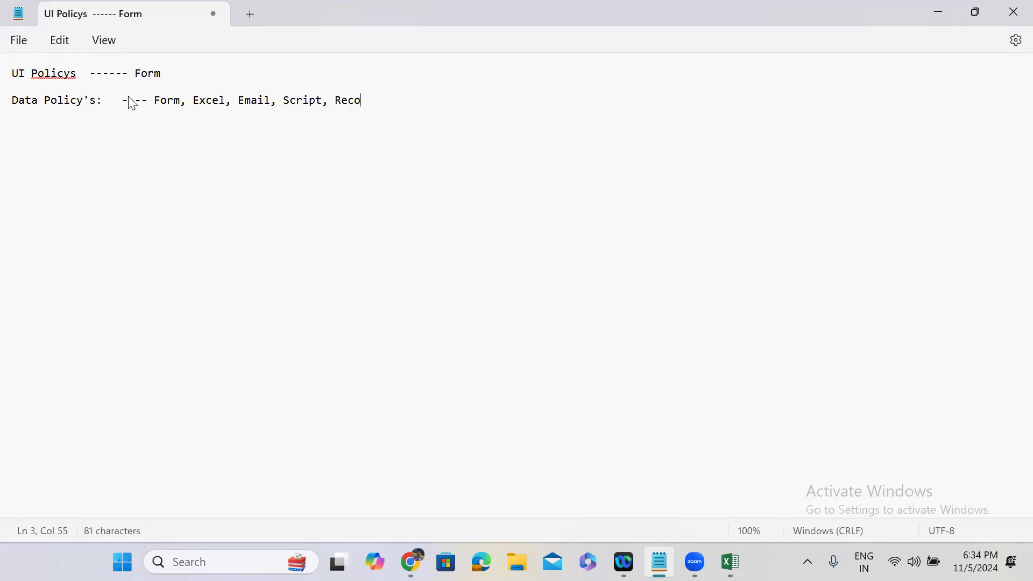
text(rd Producer)
key(Return)
key(Return)
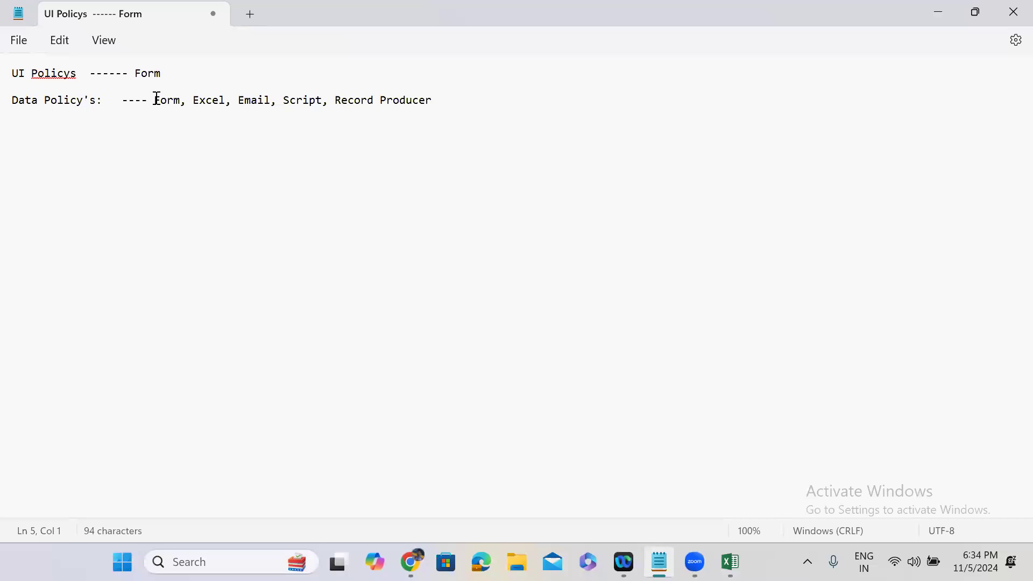
drag(156, 100, 434, 101)
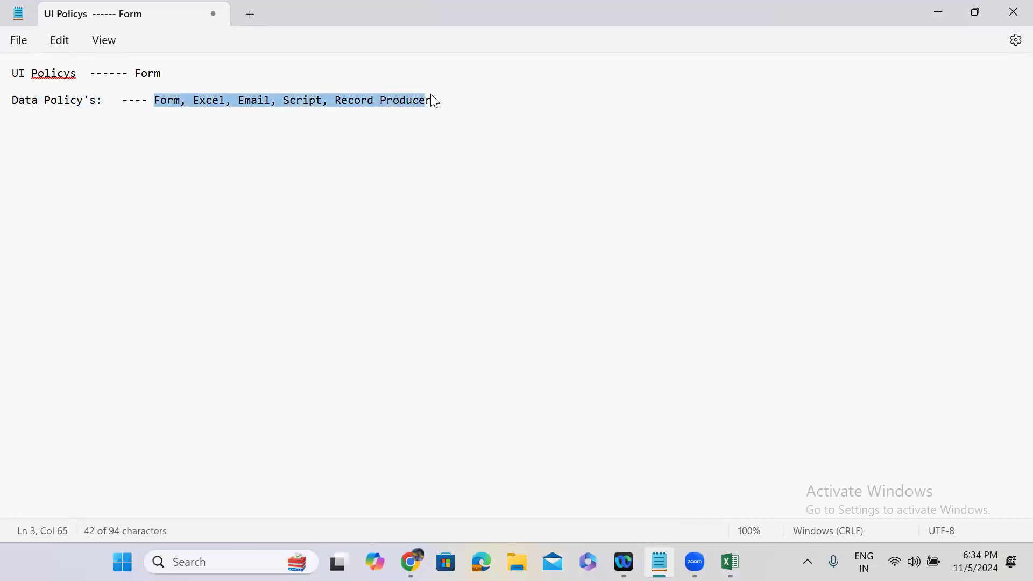
click(439, 99)
text(.... Etc)
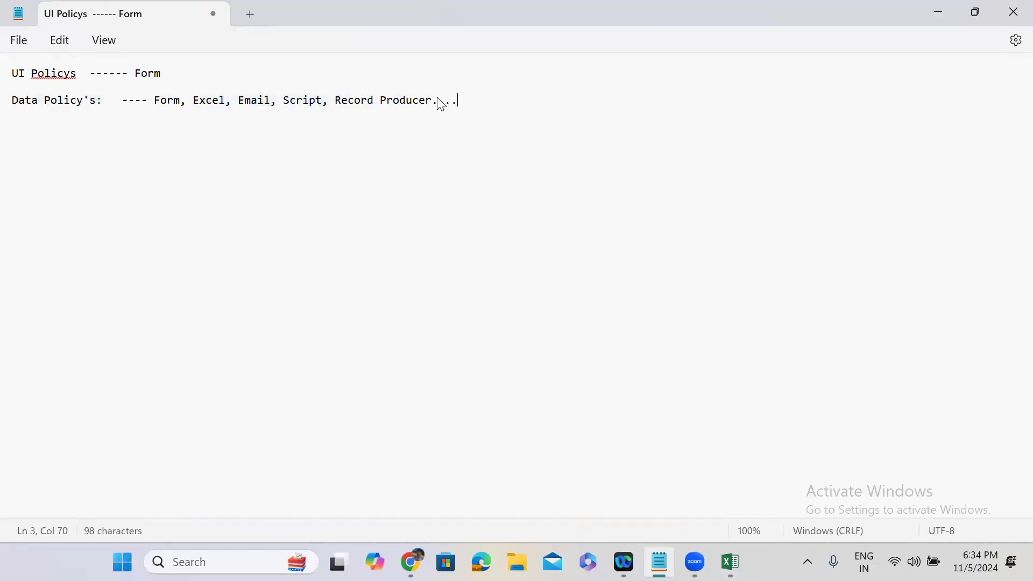
key(Return)
key(Return)
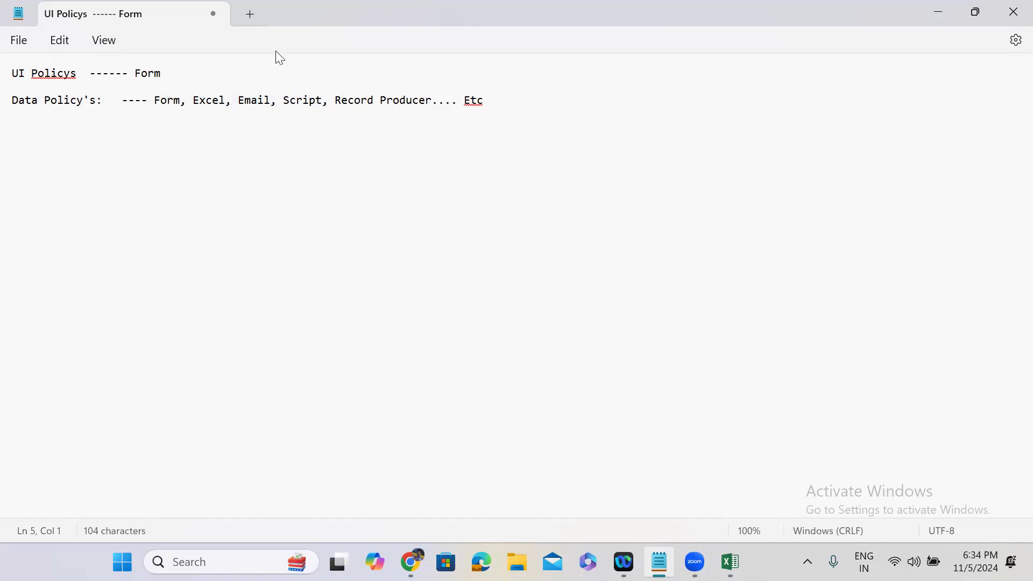
double_click(153, 74)
click(156, 101)
drag(157, 101, 495, 104)
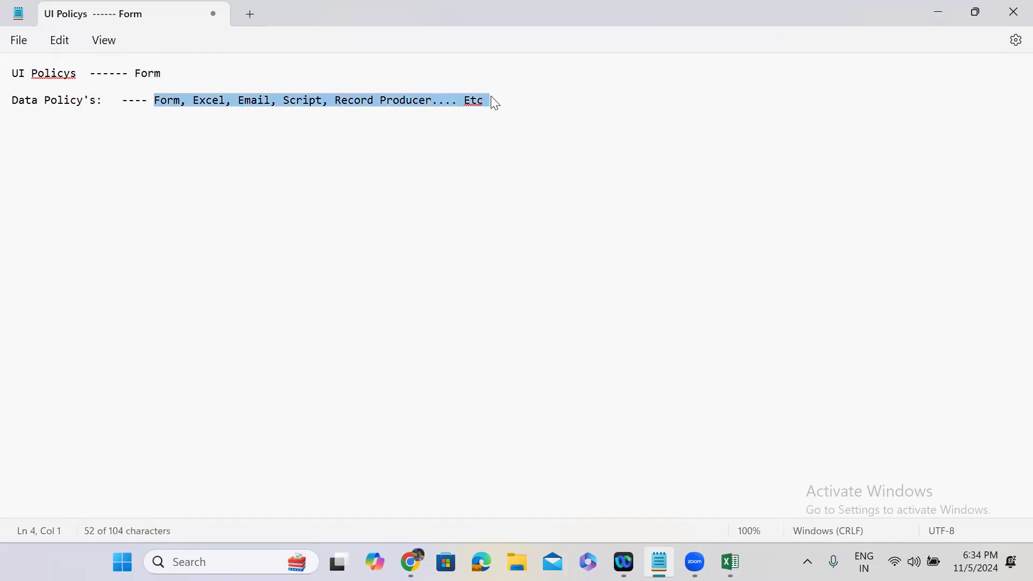
click(483, 103)
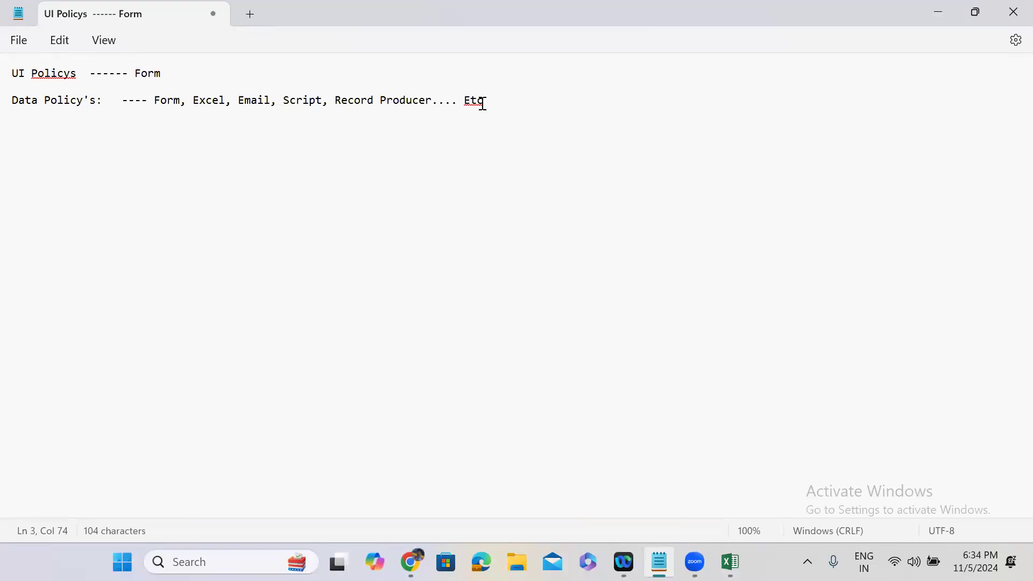
- Switch from Notepad to the browser's TASK0020337 Demo Incident tab and close all tabs after it
click(938, 14)
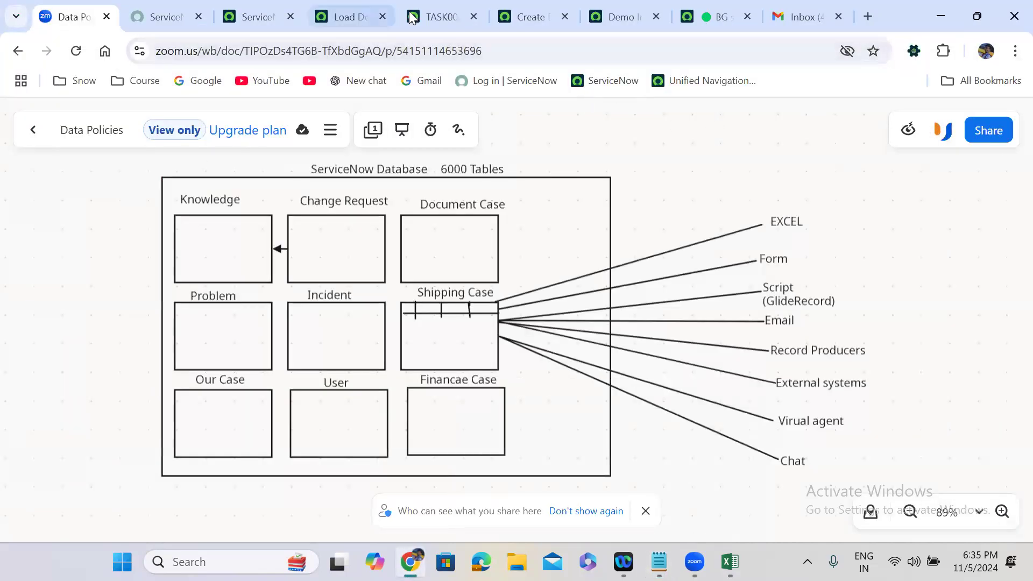
click(426, 13)
right_click(428, 16)
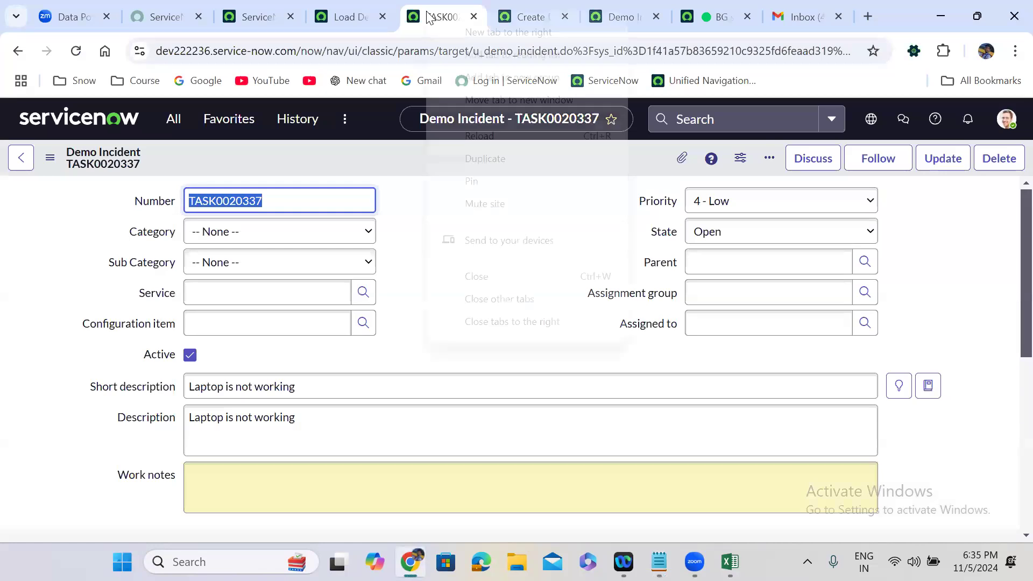
click(525, 323)
- Set the incident's State to Closed Complete and inspect the Resolution Code and Resolution Notes fields under Resolution Information
click(737, 237)
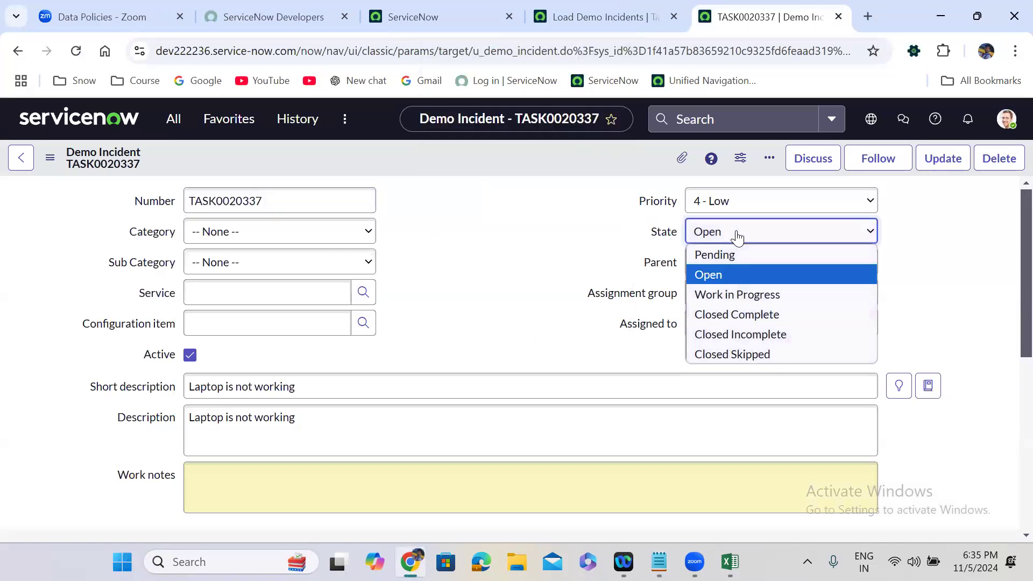
click(746, 314)
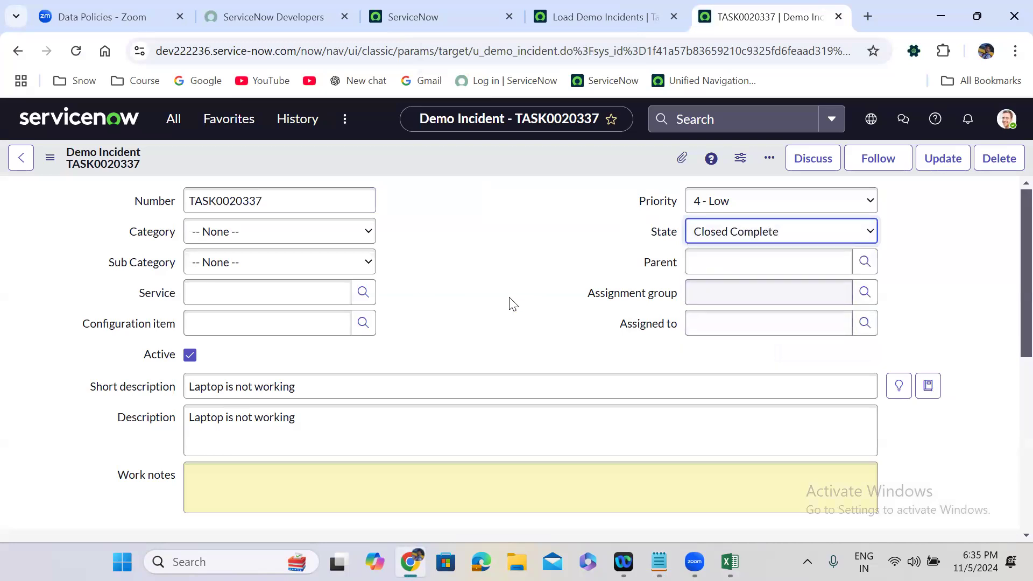
scroll(510, 302, down, 5)
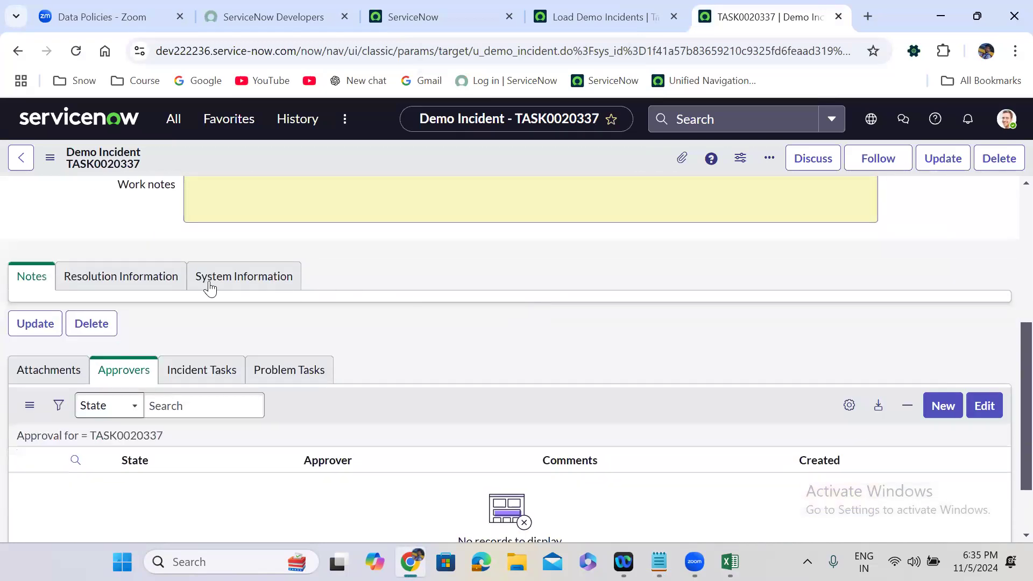
click(176, 281)
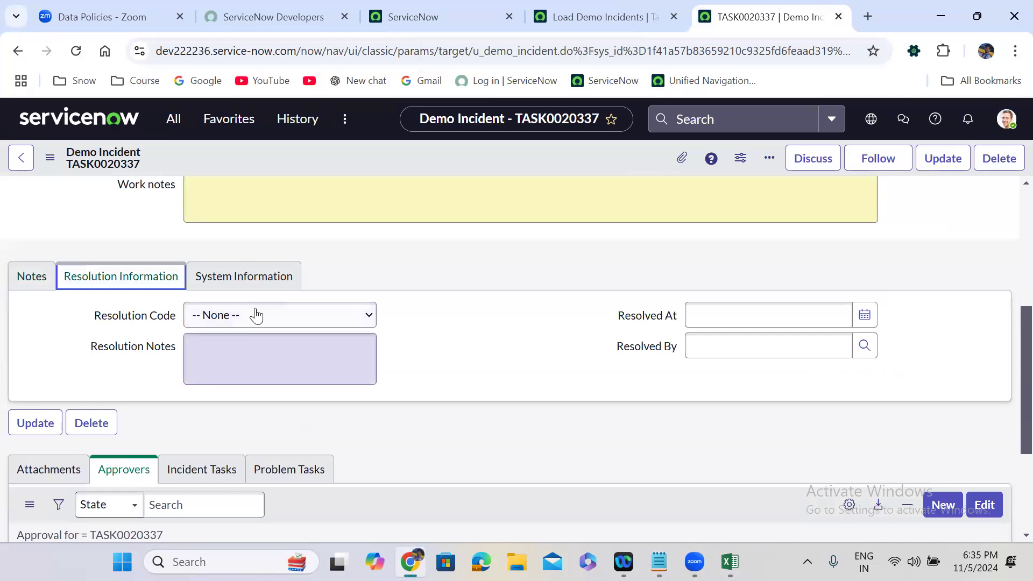
- Duplicate the TASK0020337 browser tab and open the list of UI Policies configured for the Demo Incident form there
right_click(773, 14)
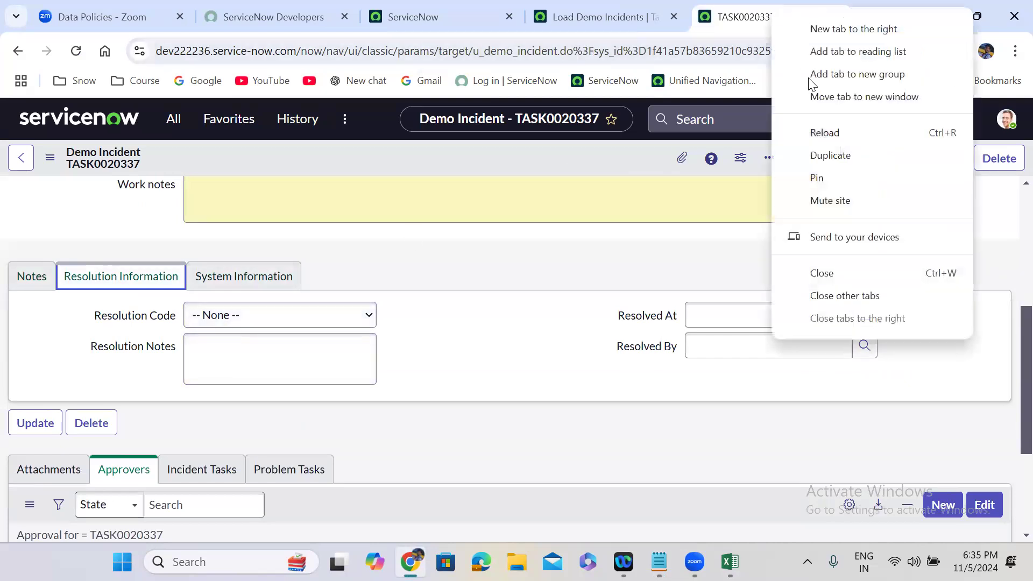
click(831, 156)
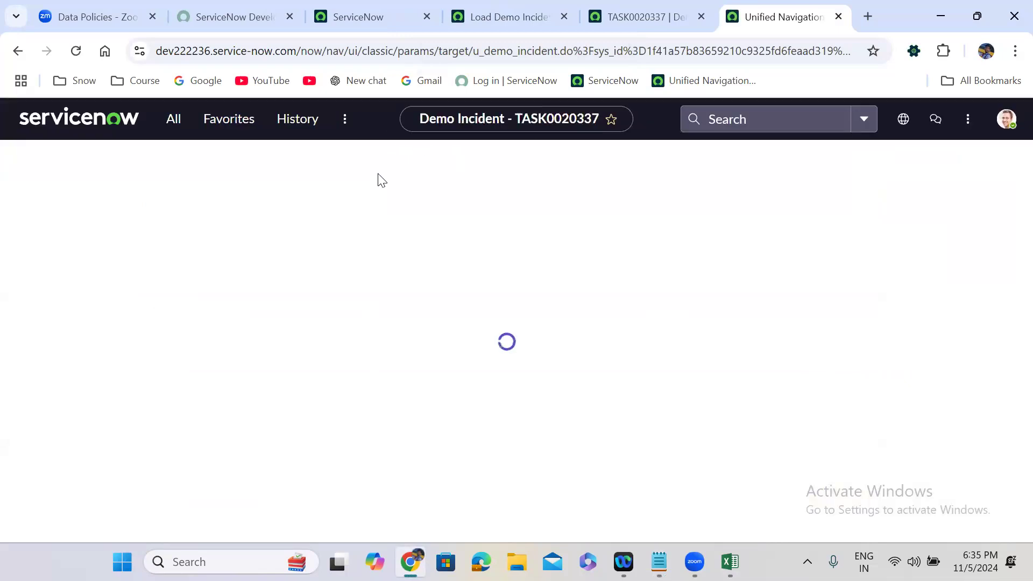
right_click(395, 157)
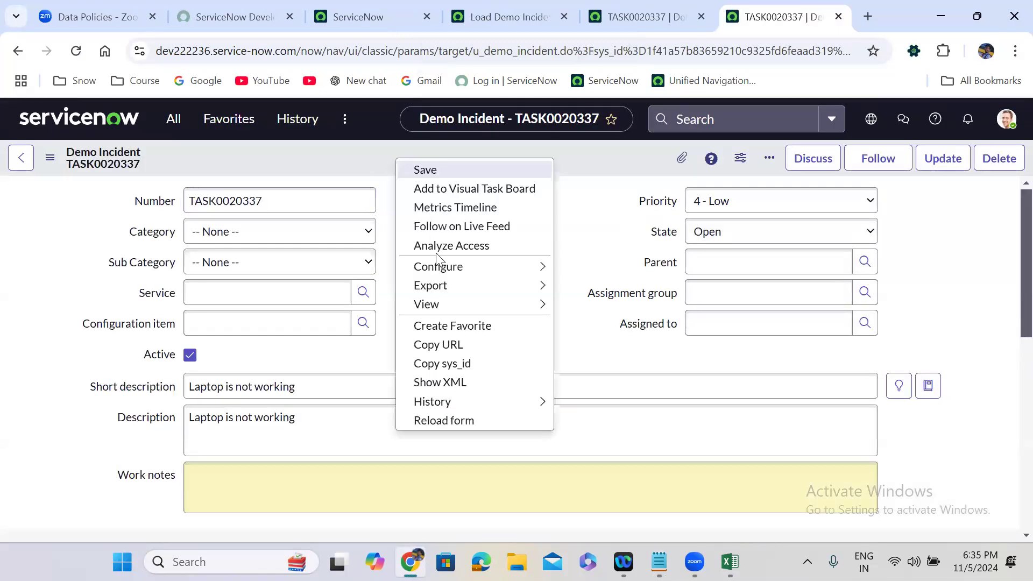
mouse_move(442, 267)
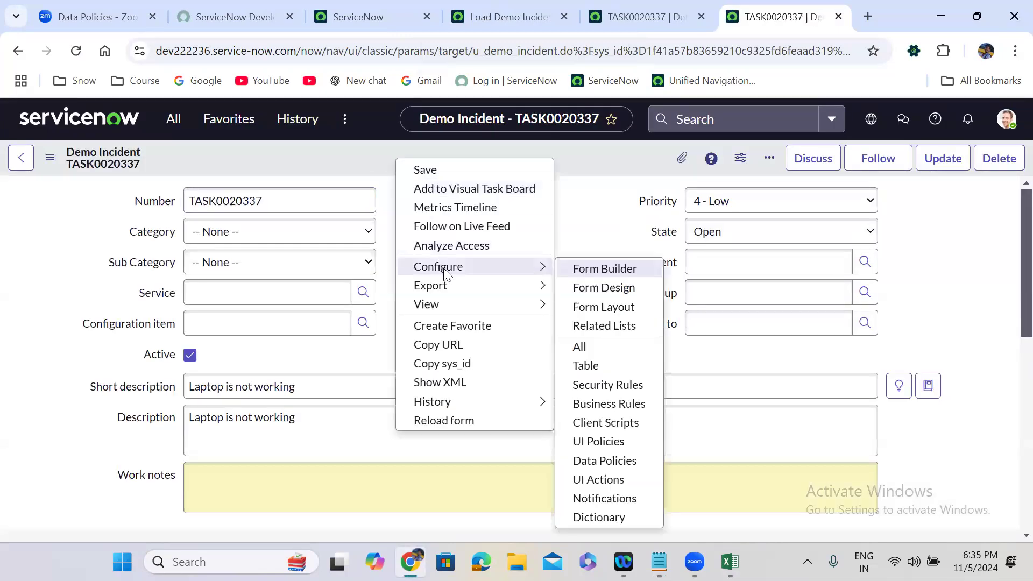
click(616, 442)
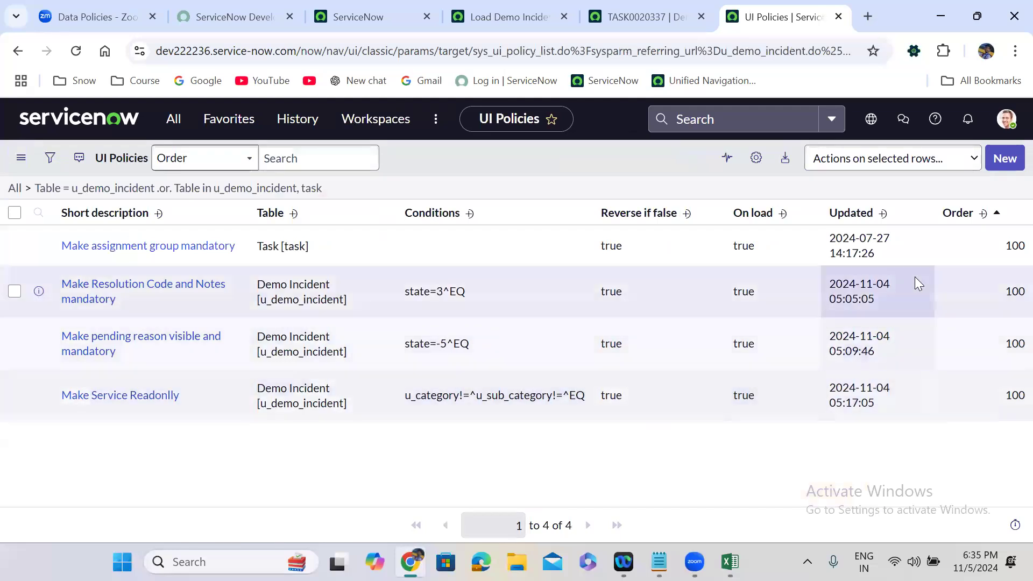
click(1003, 160)
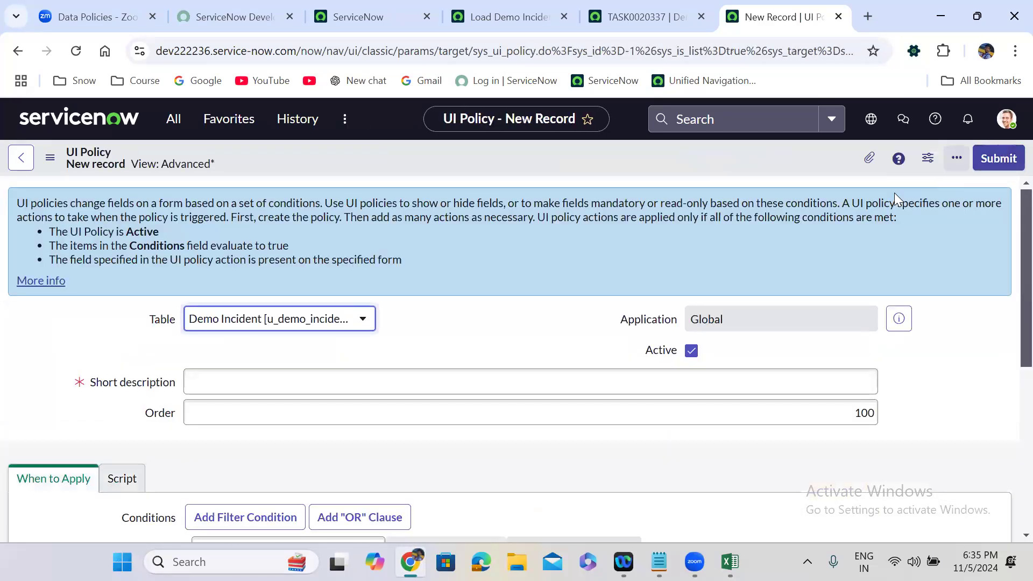
click(458, 281)
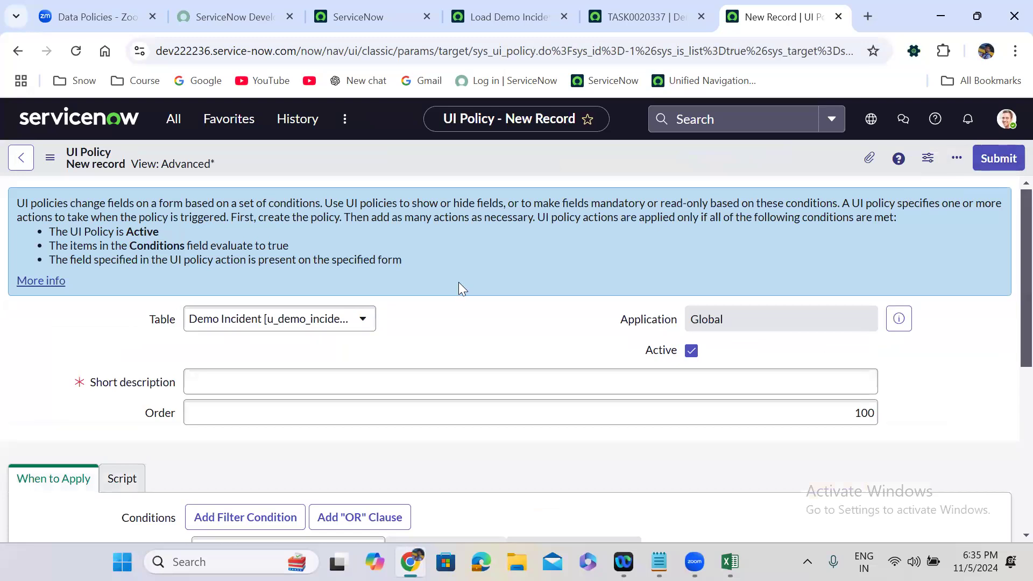
click(273, 390)
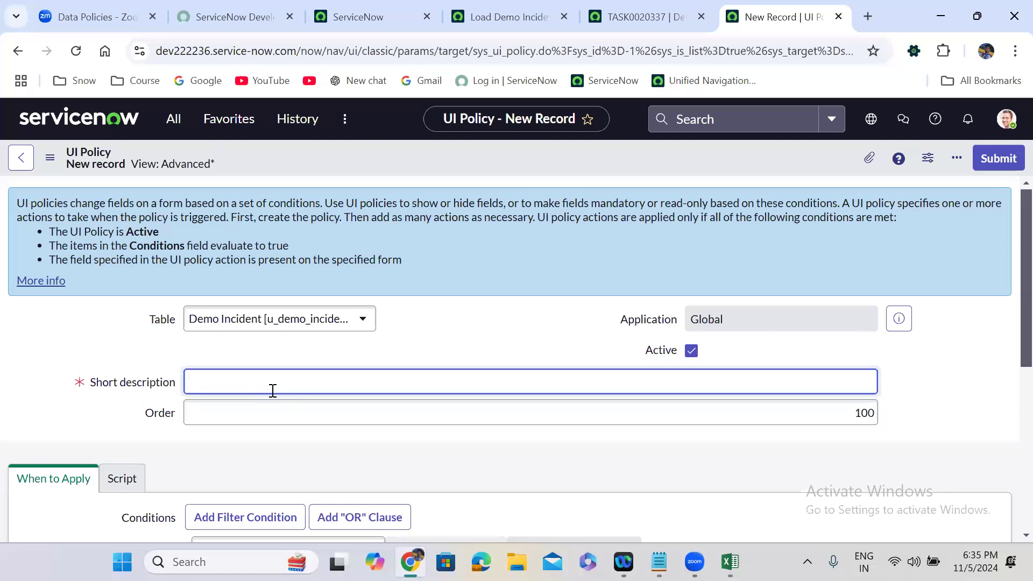
click(18, 52)
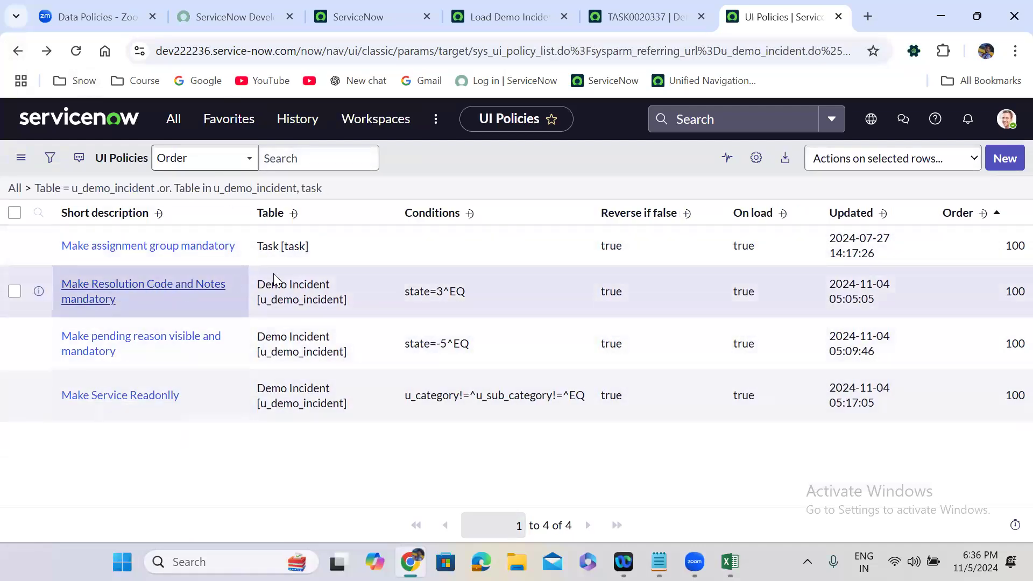
- Make the "Make Resolution Code and Notes mandatory" UI policy Global so it covers all form views, and update it
click(86, 294)
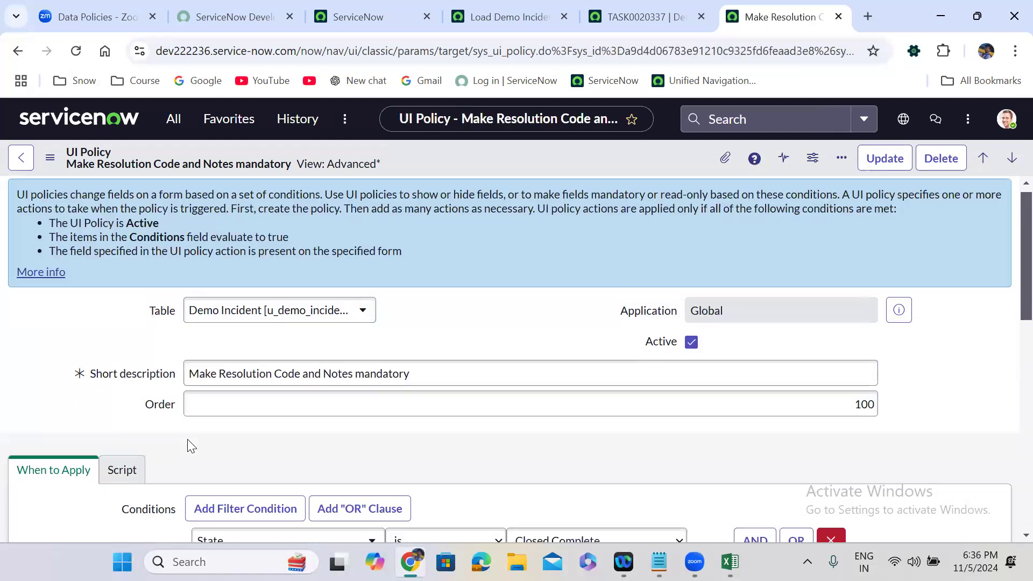
scroll(192, 447, down, 5)
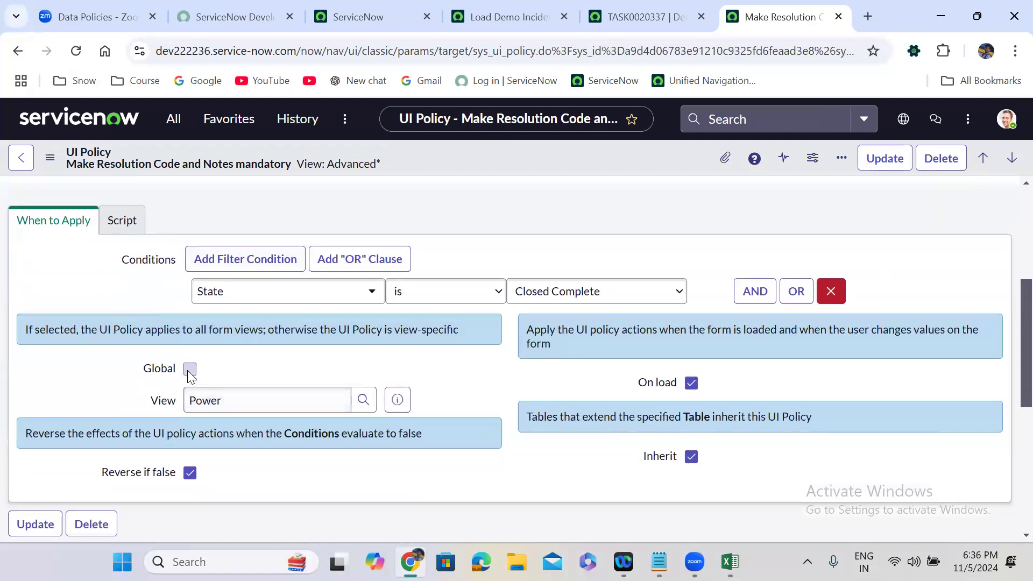
click(190, 369)
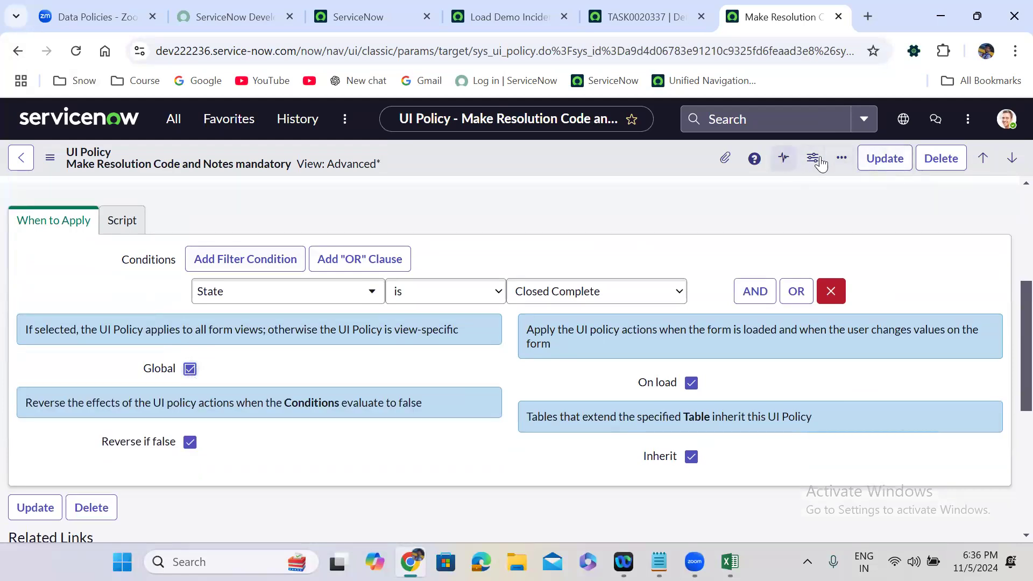
click(885, 161)
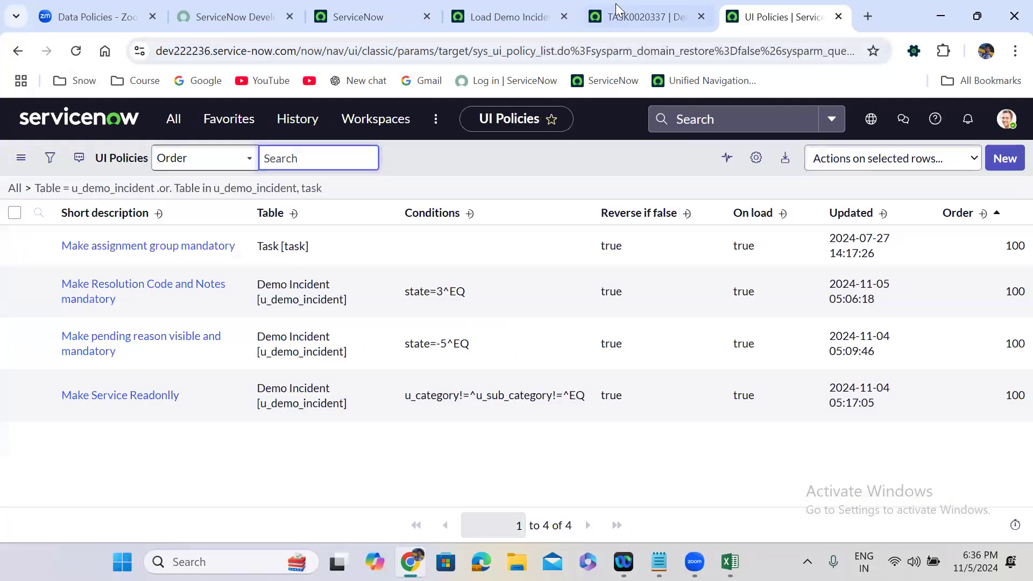
- Reload the TASK0020337 form in its original tab, set State to Closed Complete, and check the Resolution Information fields
click(618, 11)
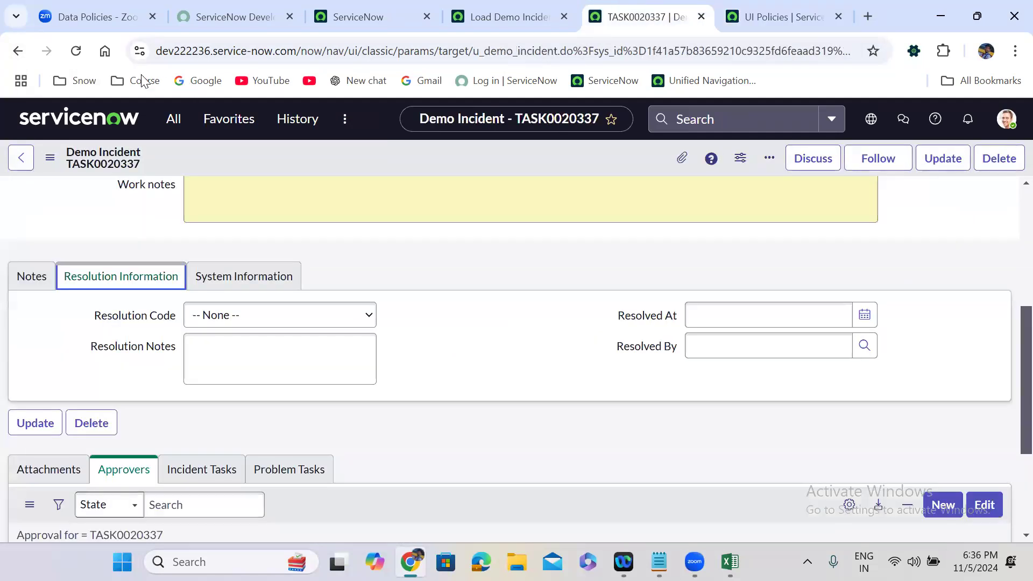
click(77, 51)
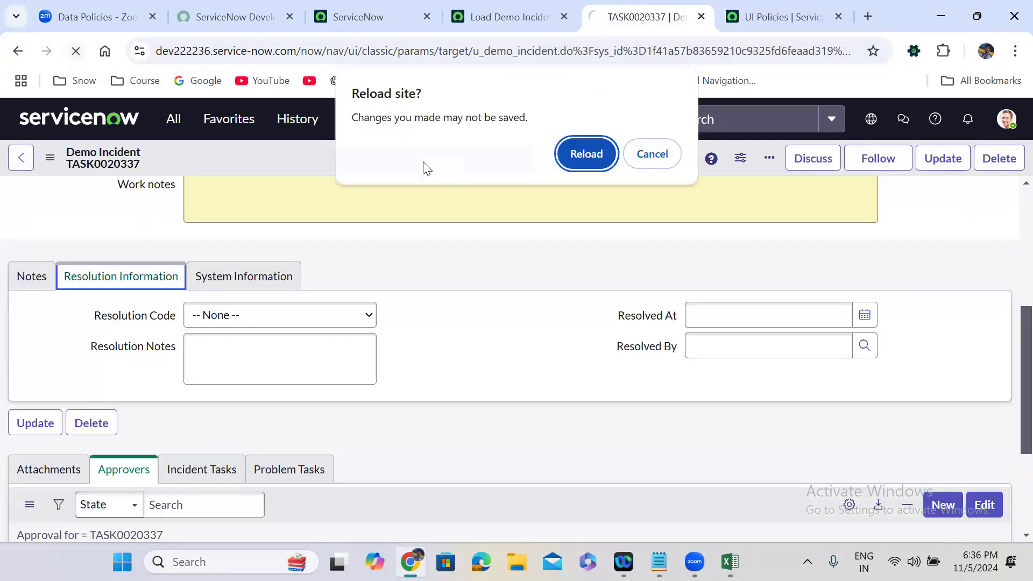
click(588, 162)
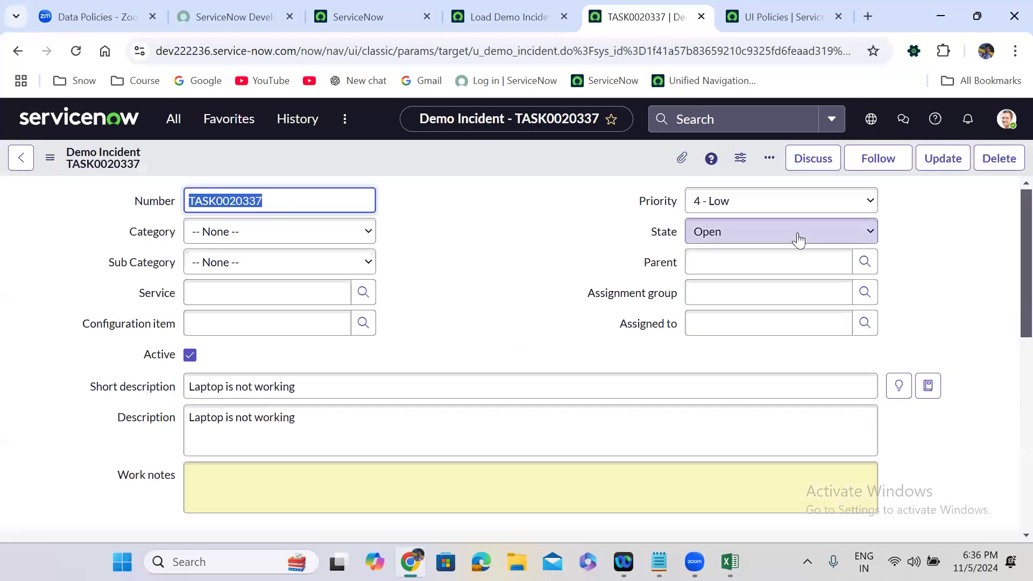
click(735, 238)
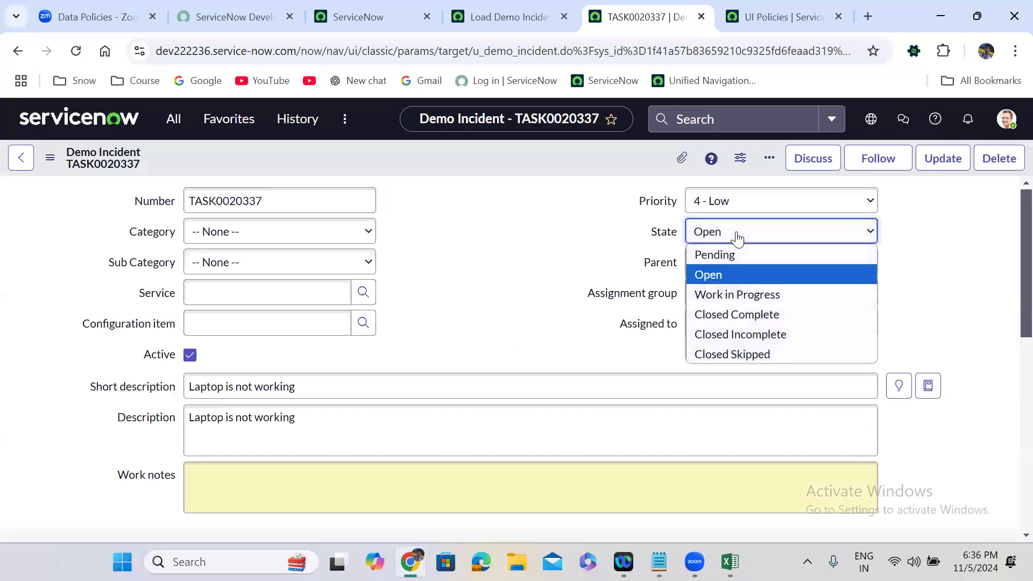
click(735, 315)
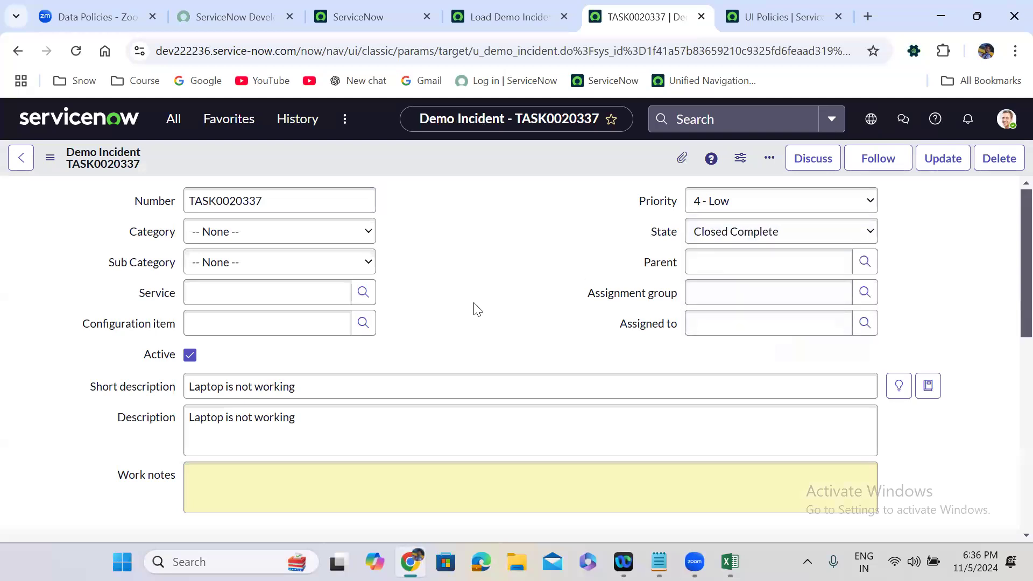
scroll(474, 306, down, 5)
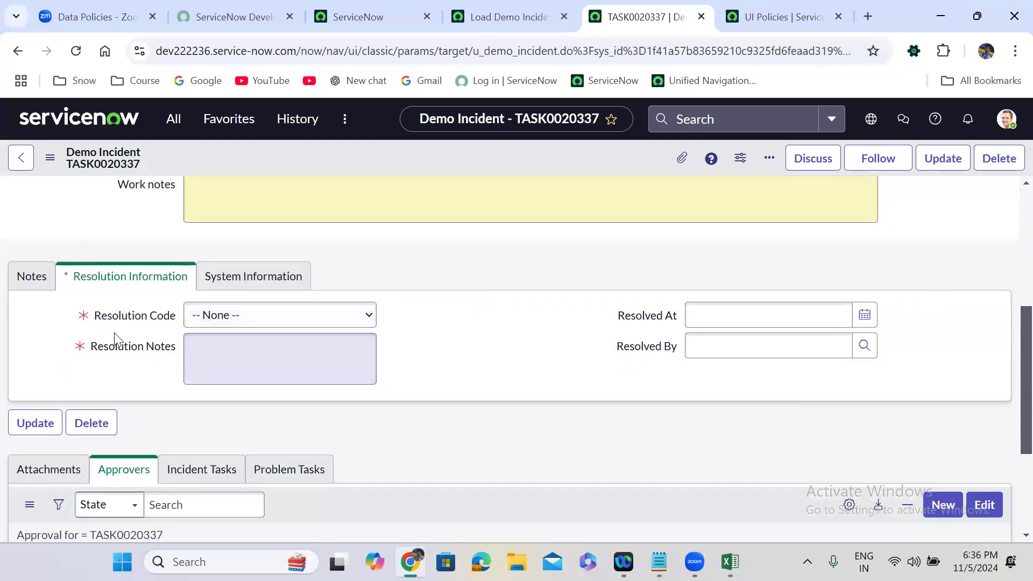
- Try to save the incident with Resolution Code and Resolution Notes left empty, and review the form's response
right_click(411, 156)
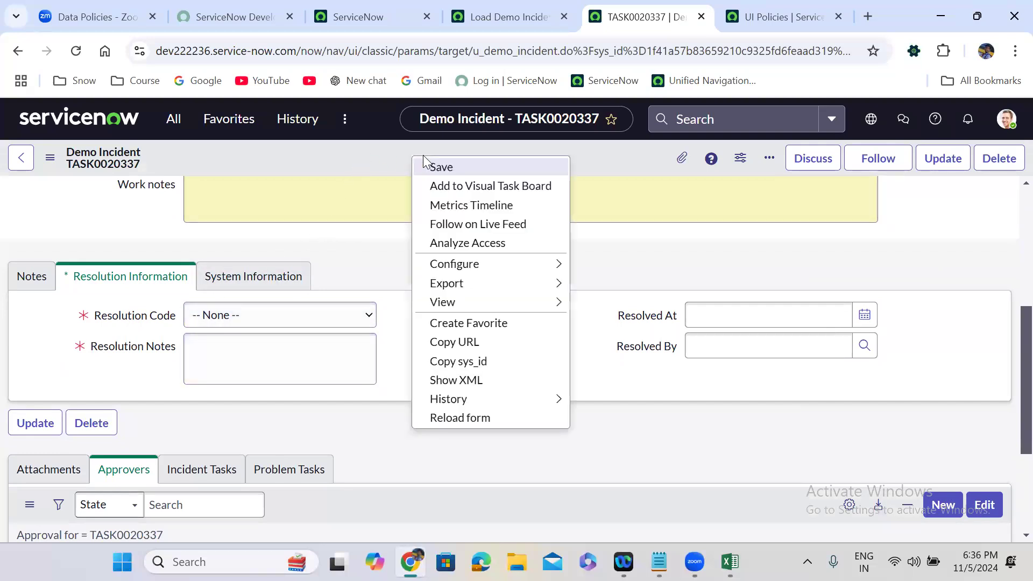
click(459, 167)
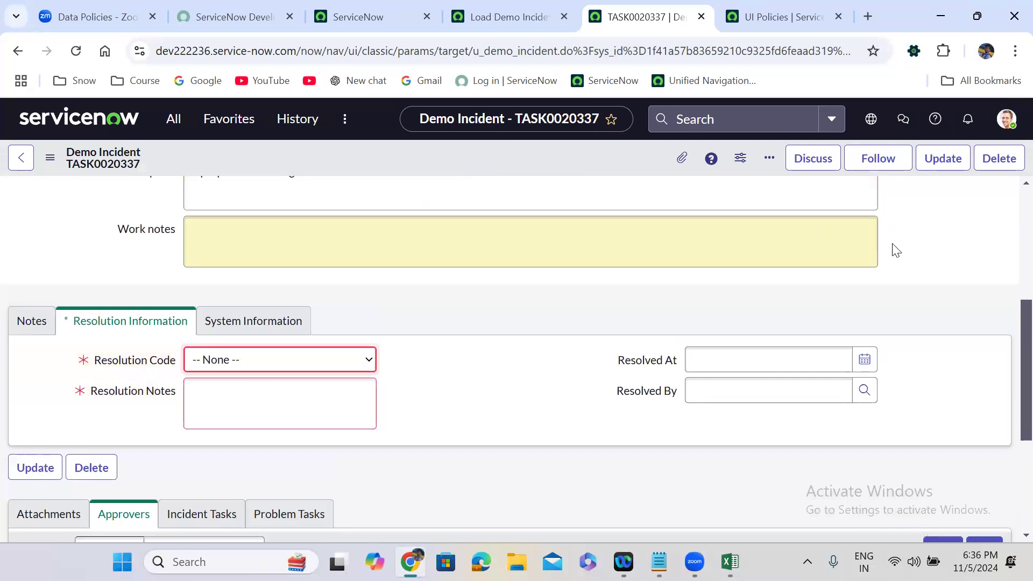
scroll(1010, 209, up, 5)
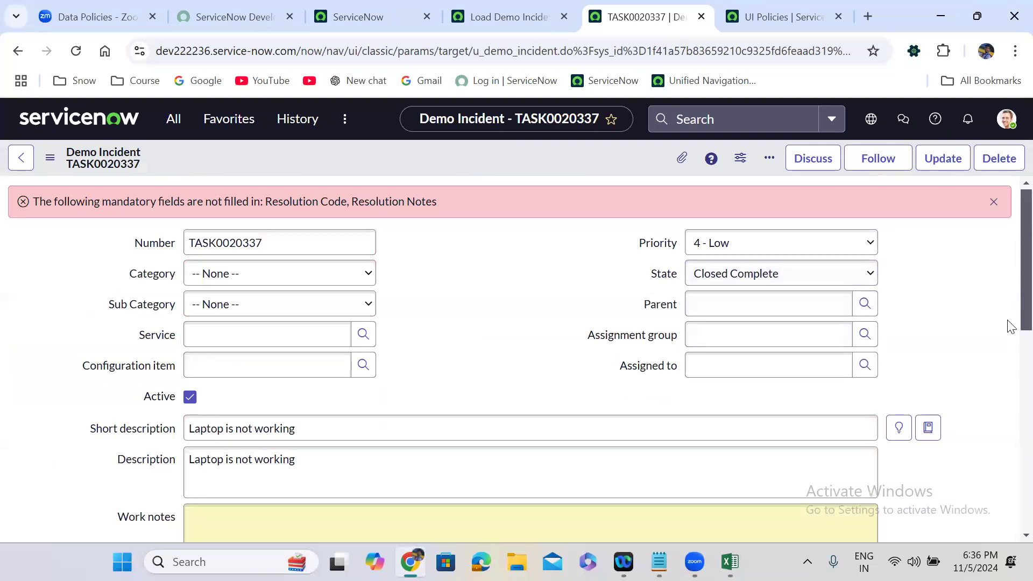
scroll(1007, 325, down, 5)
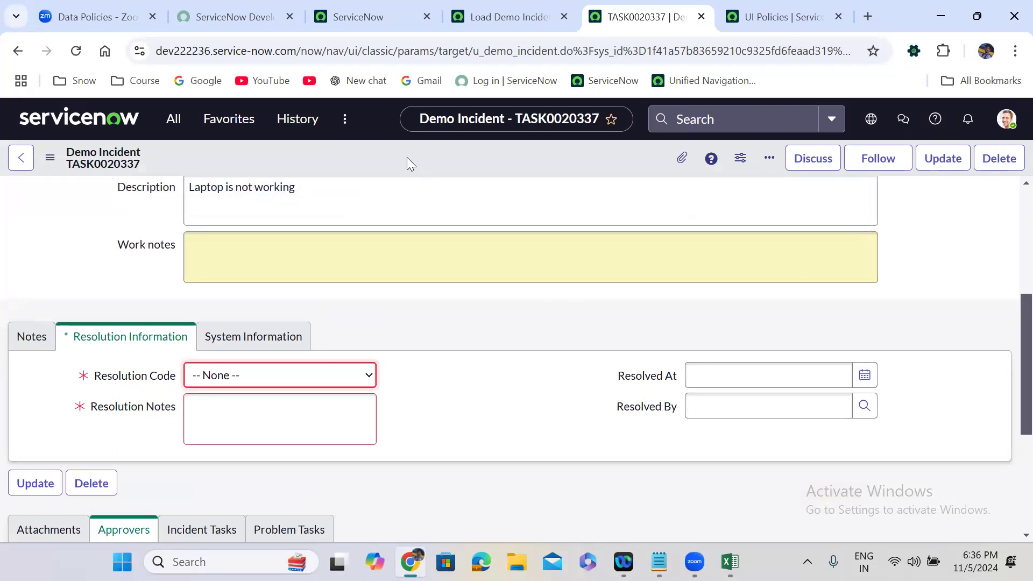
- Set Resolution Code to "Resolved by problem", enter "test" as the Resolution Notes, and save the incident
click(217, 383)
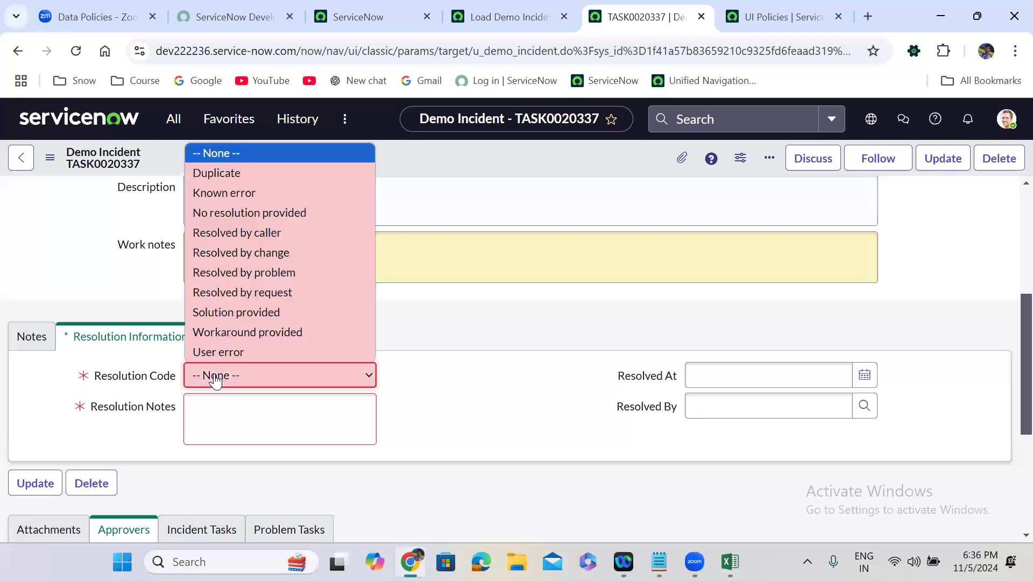
click(245, 273)
click(246, 417)
text(test)
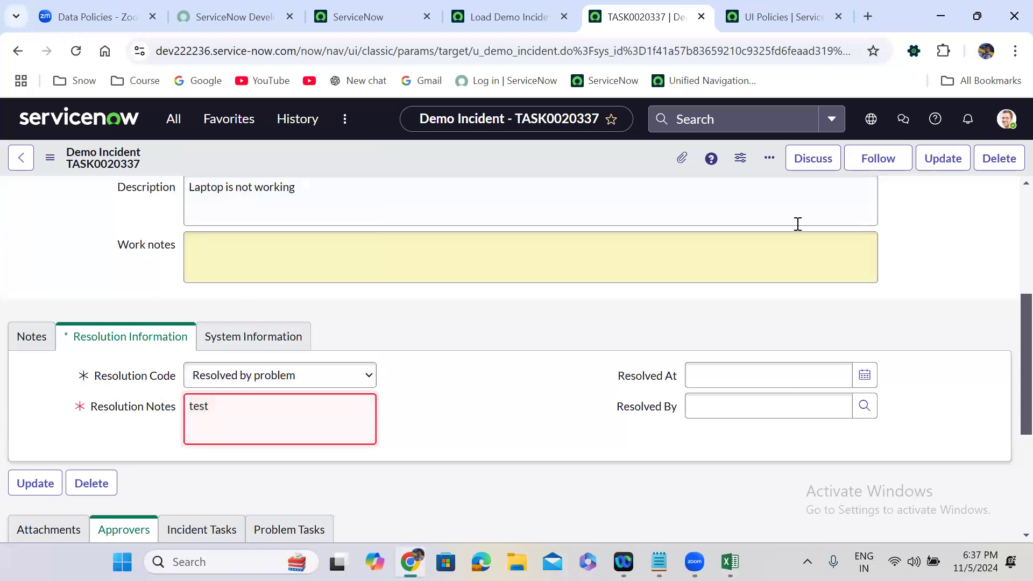
right_click(438, 157)
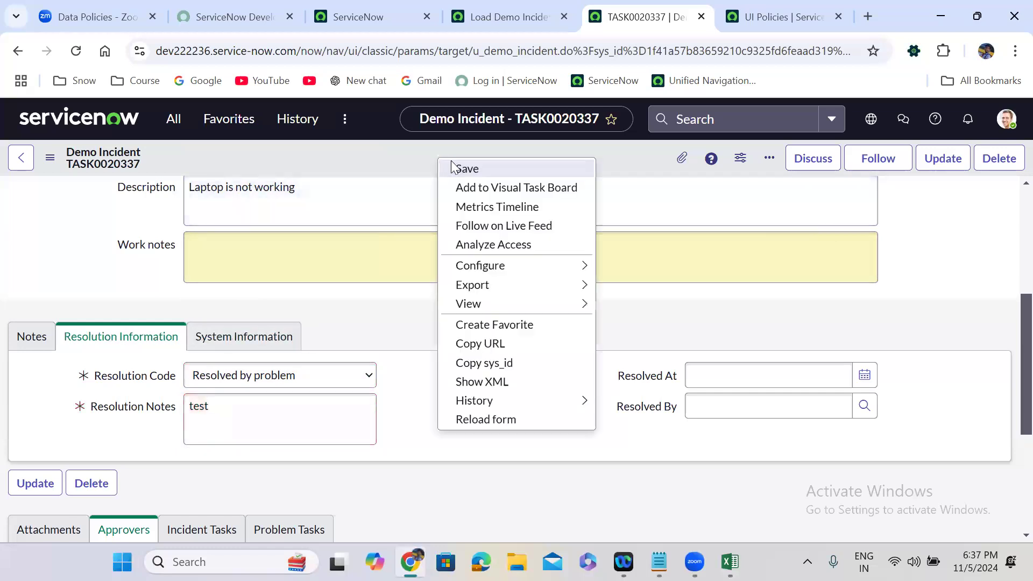
click(467, 169)
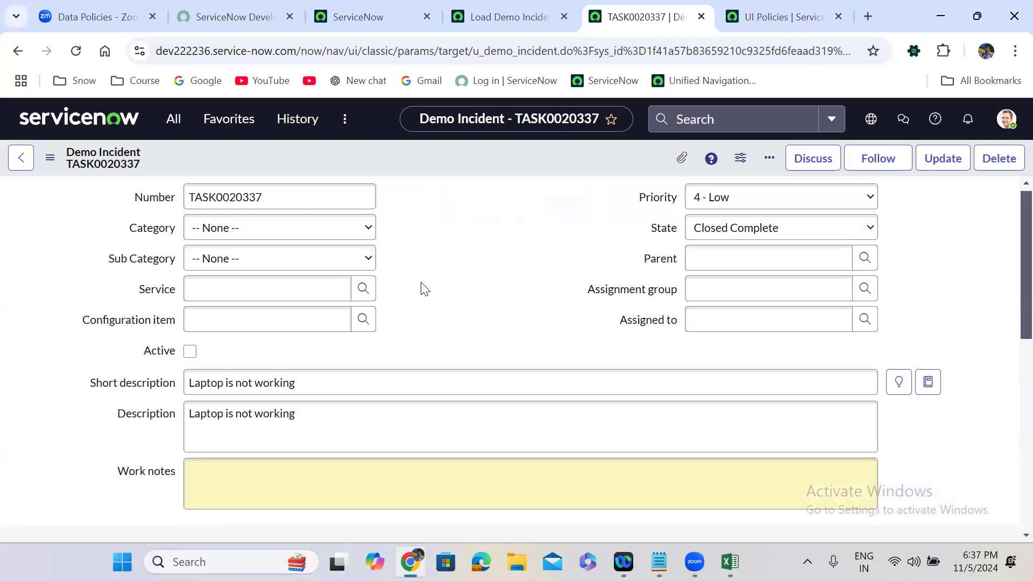
- Review the Resolution Information on TASK0020337, and open a blank Demo Incident form in a new tab using u_demo_incident.FORM
scroll(422, 283, down, 1)
scroll(422, 284, down, 4)
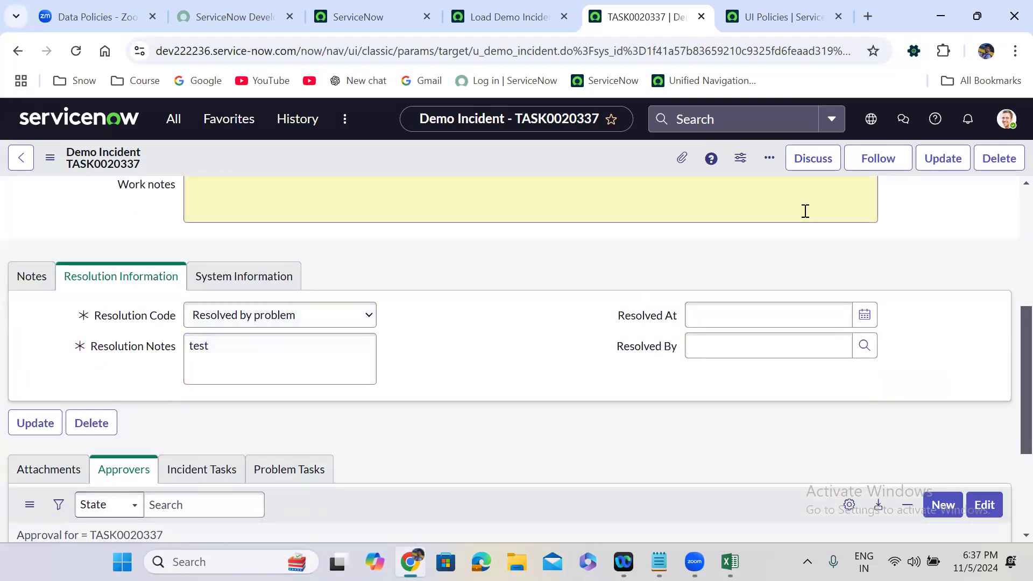
scroll(1016, 260, up, 5)
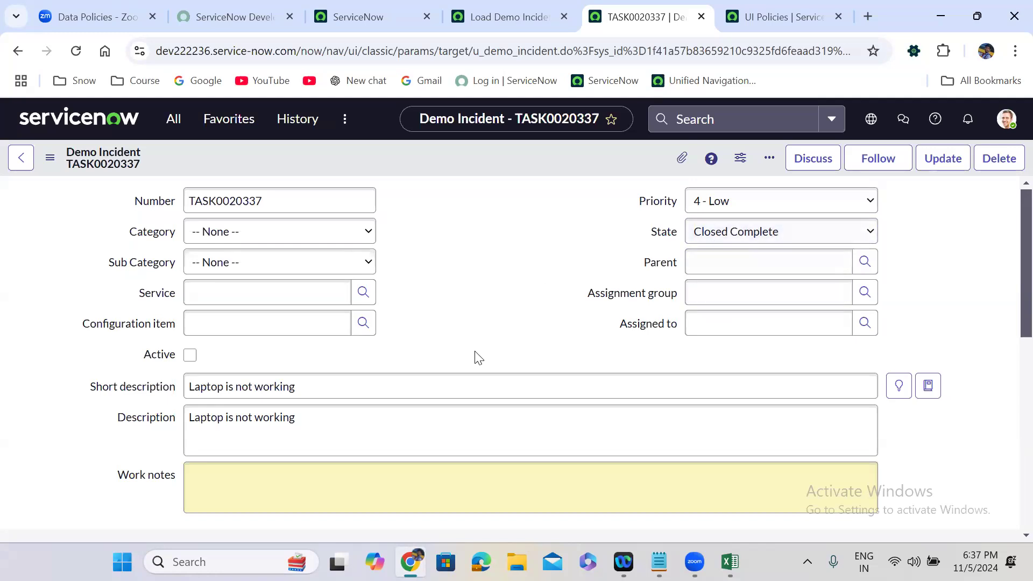
scroll(475, 353, down, 4)
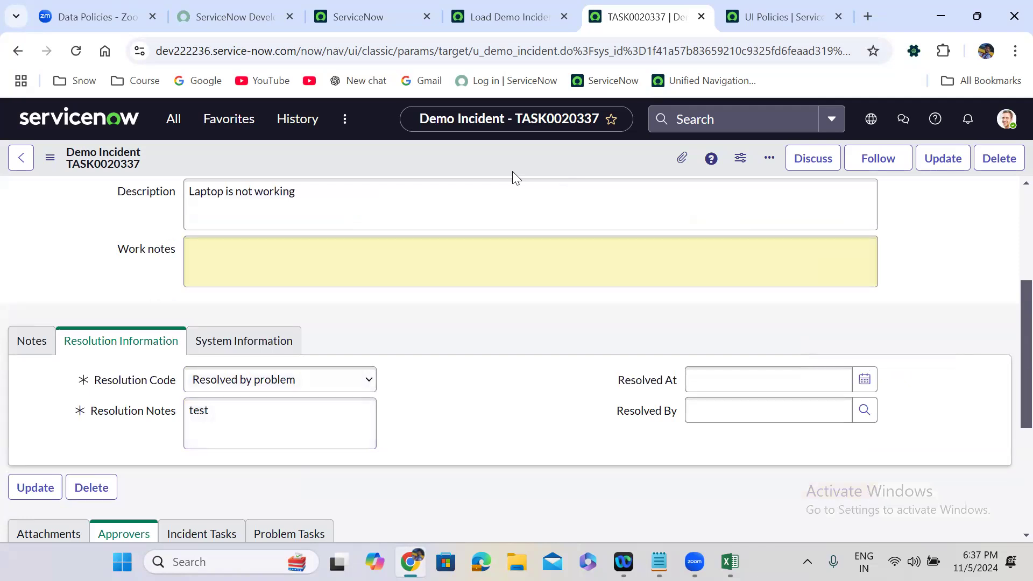
click(174, 120)
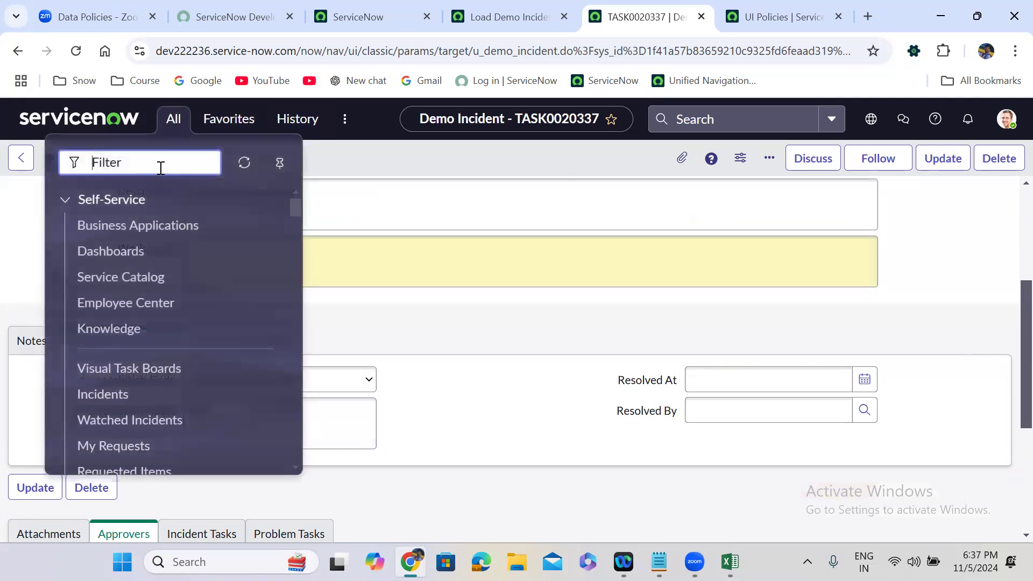
click(358, 12)
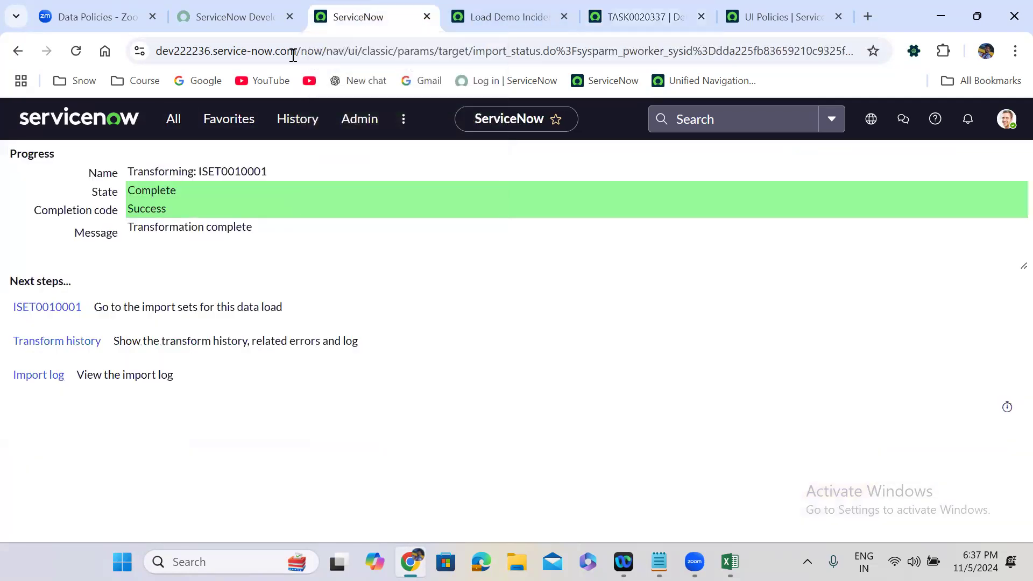
click(173, 119)
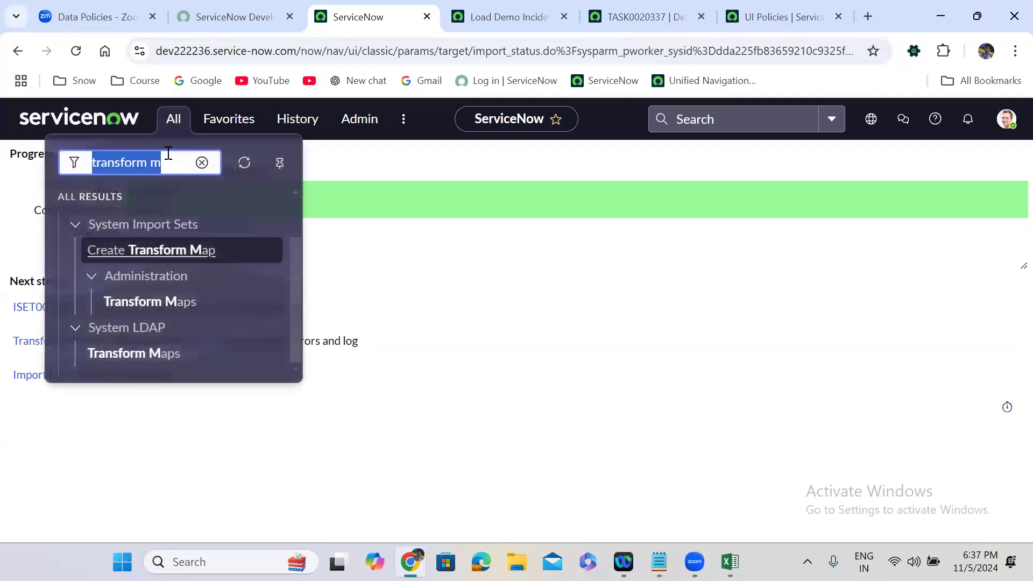
text(u_d)
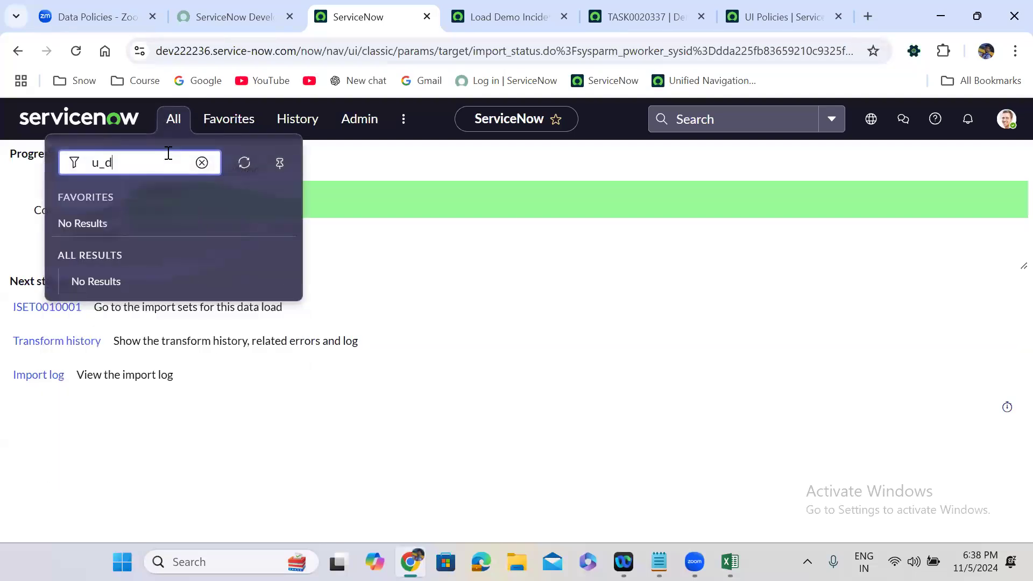
text(emo_incident.FORM)
key(Return)
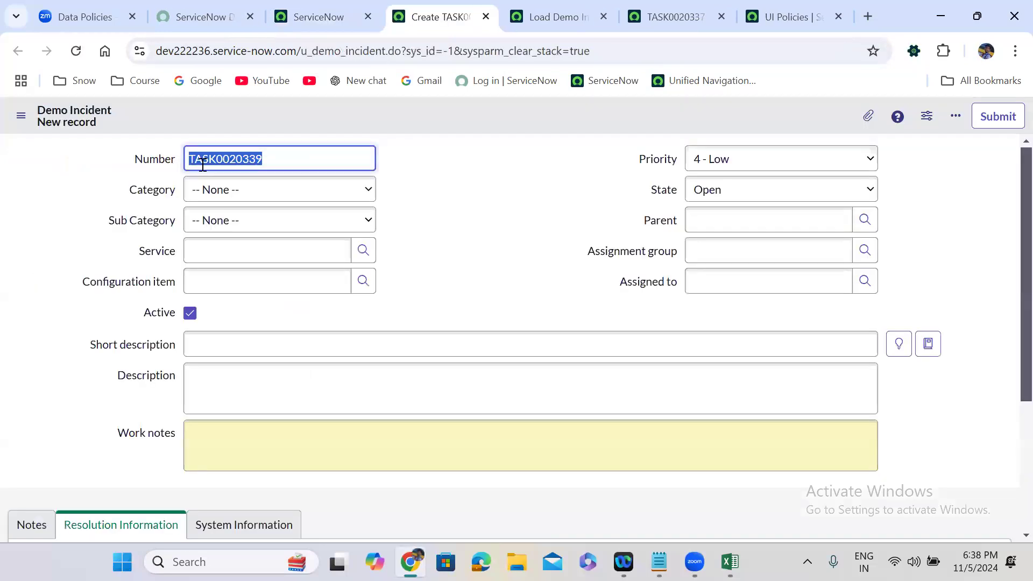
- Set the new Demo Incident's Category to Software and Sub Category to CPU
click(244, 201)
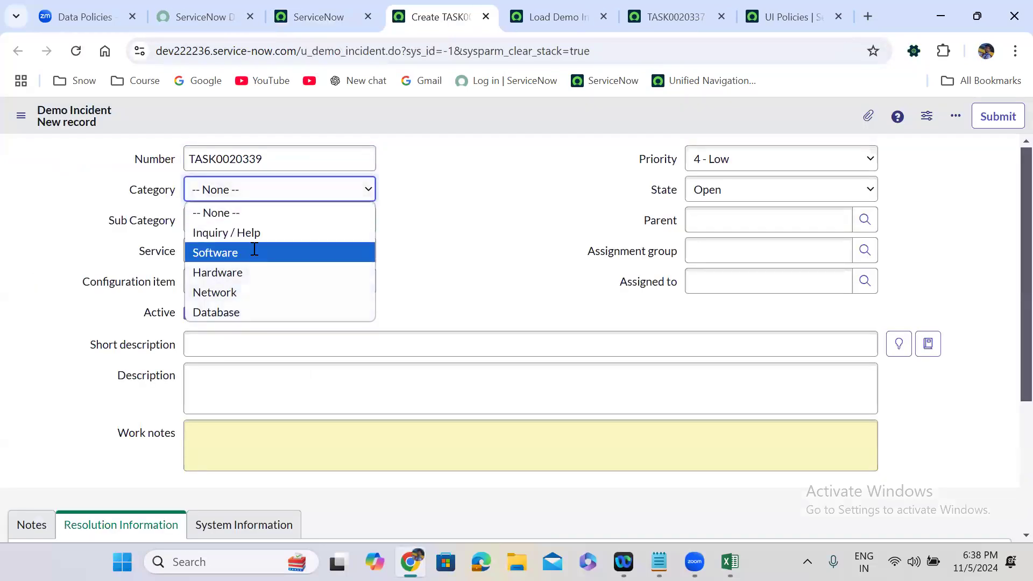
click(250, 251)
click(243, 225)
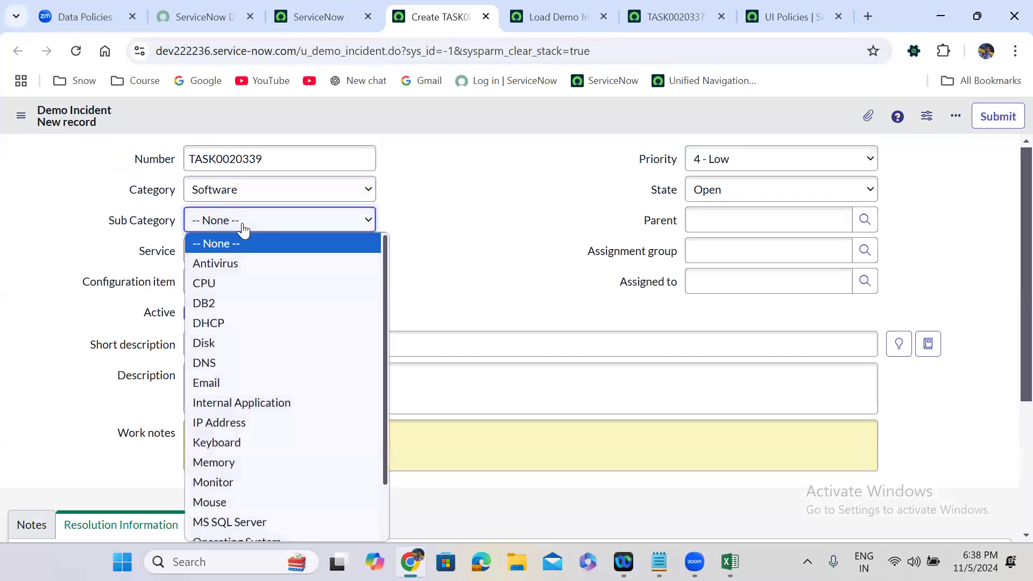
click(246, 280)
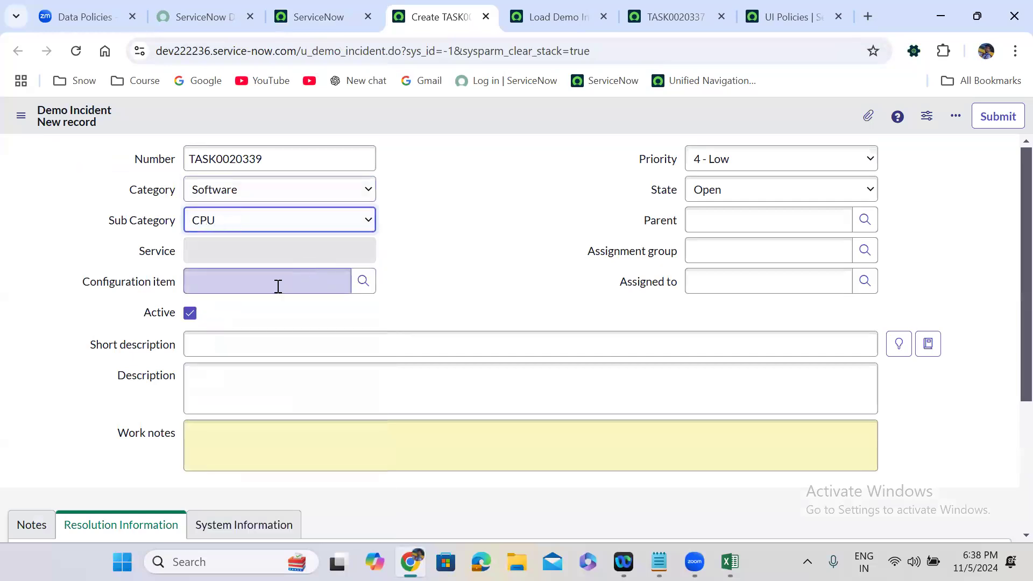
- Enter "laptop is not working" as the Short description and copy the same text into the Description
click(280, 338)
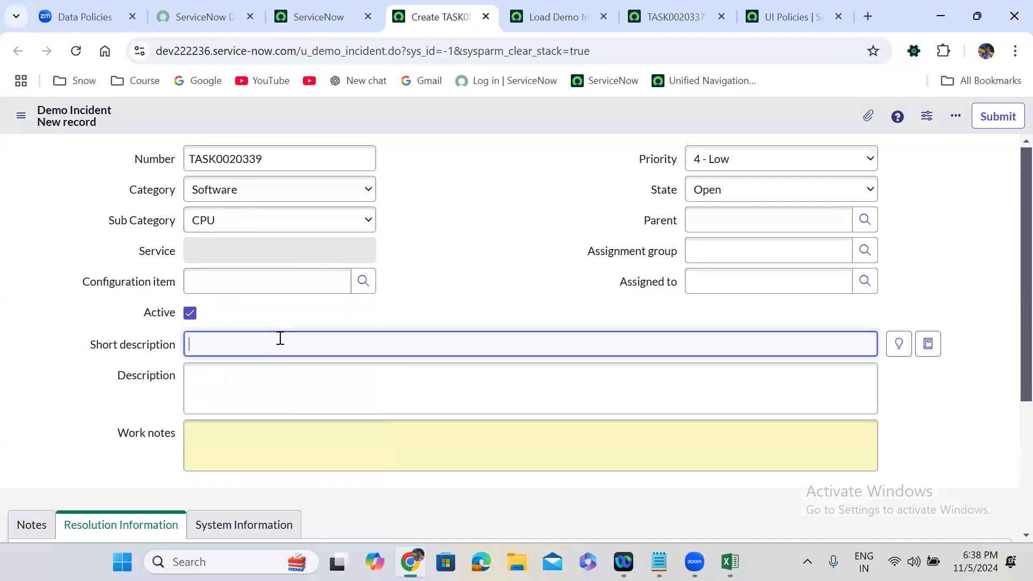
text(laptop is not working)
key(ctrl+shift+Left)
key(ctrl+shift+Left)
key(ctrl+shift+Left)
key(ctrl+shift+Left)
key(ctrl+c)
click(296, 376)
key(ctrl+v)
- Set the Assignment group to Application Development and choose one of the group's members as the Assigned to person
click(726, 244)
text(**)
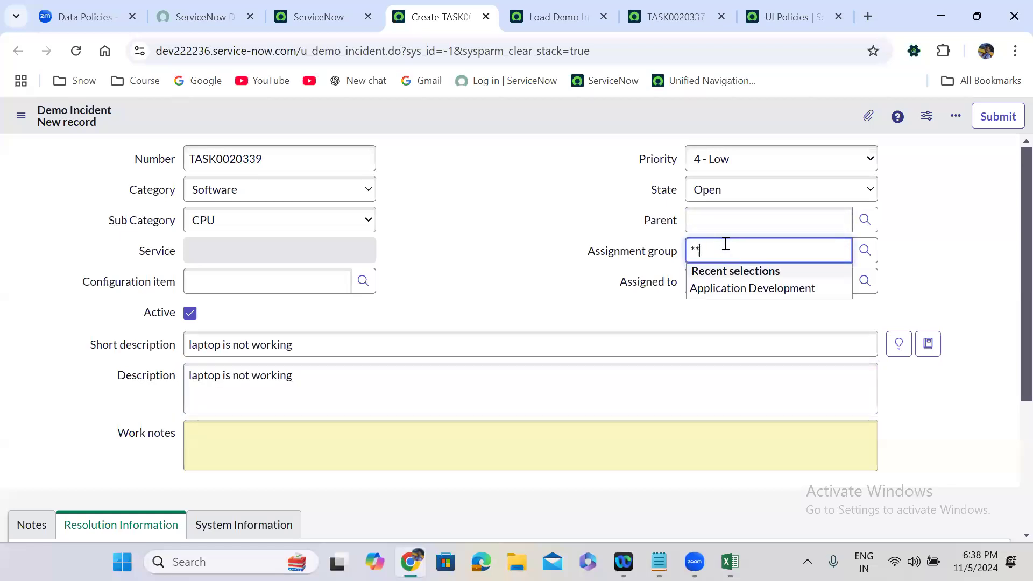
click(747, 288)
click(721, 281)
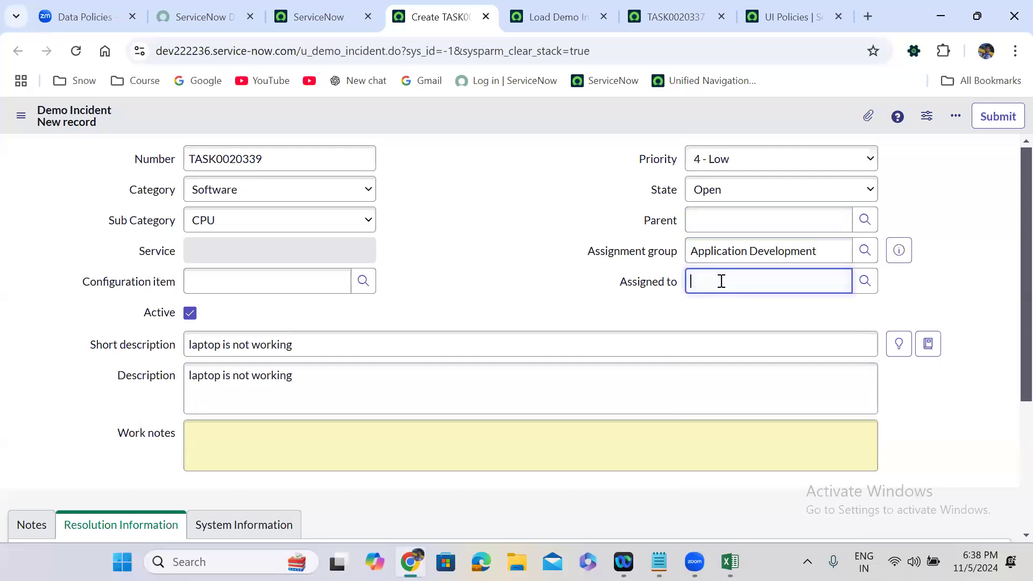
text(**)
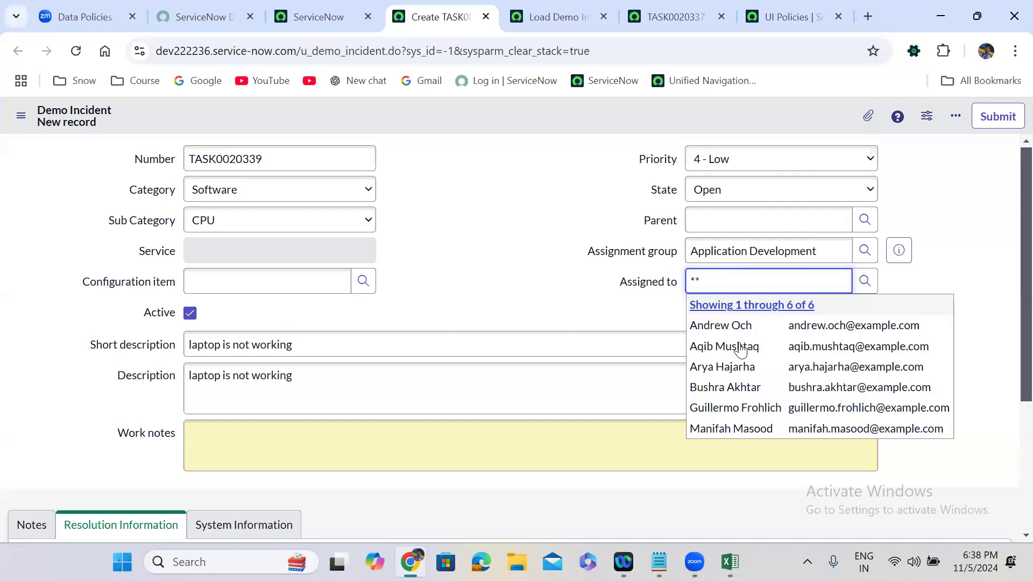
click(741, 347)
- Check the empty Resolution Information fields on the new Demo Incident and save the record without leaving the form
click(433, 204)
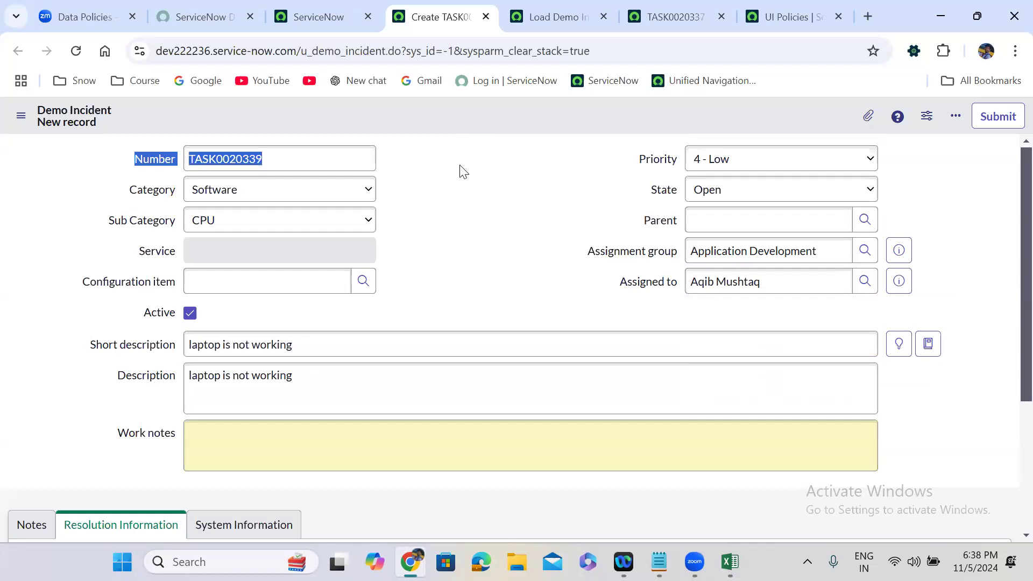
scroll(462, 171, down, 1)
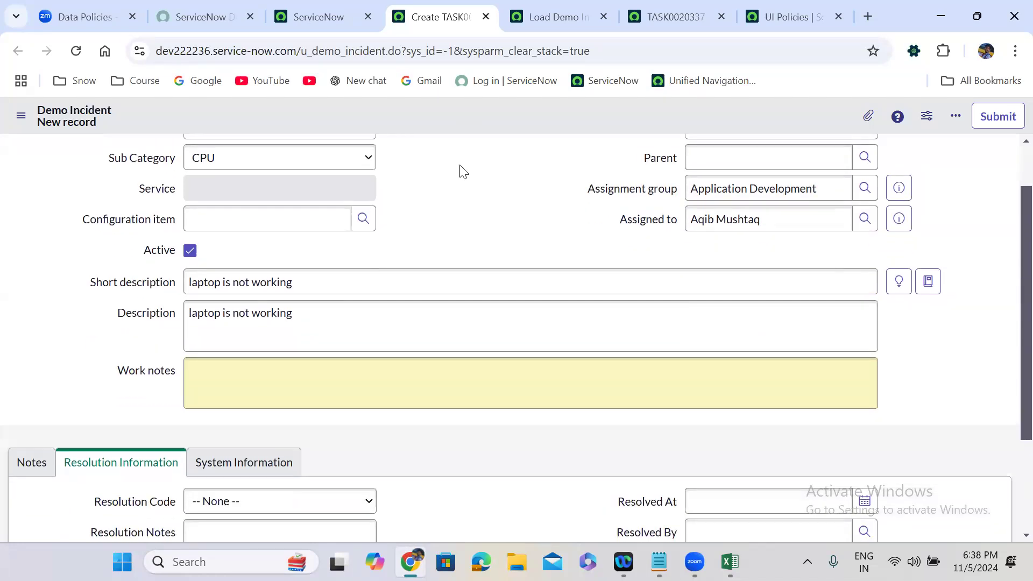
scroll(463, 171, up, 1)
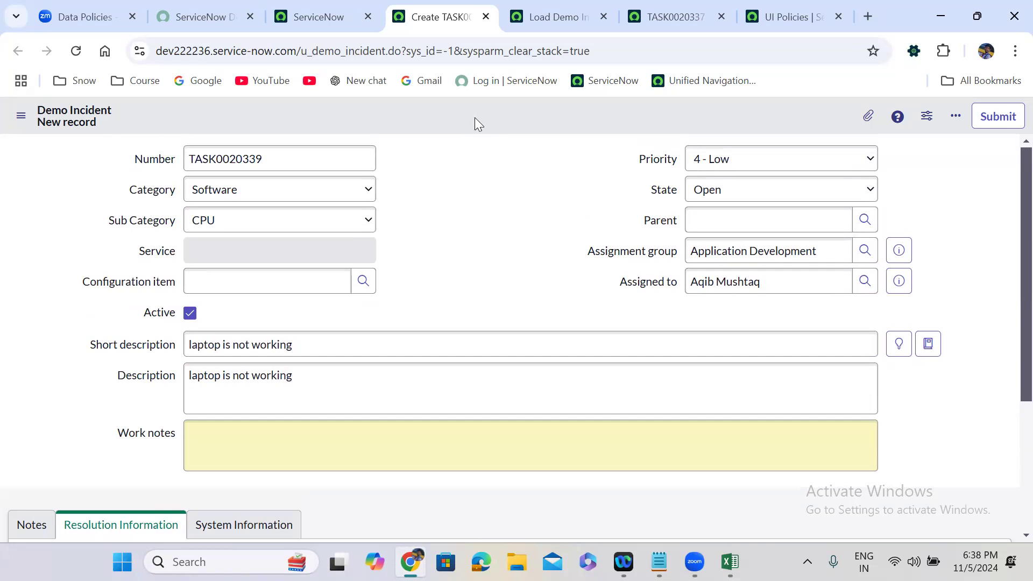
right_click(475, 118)
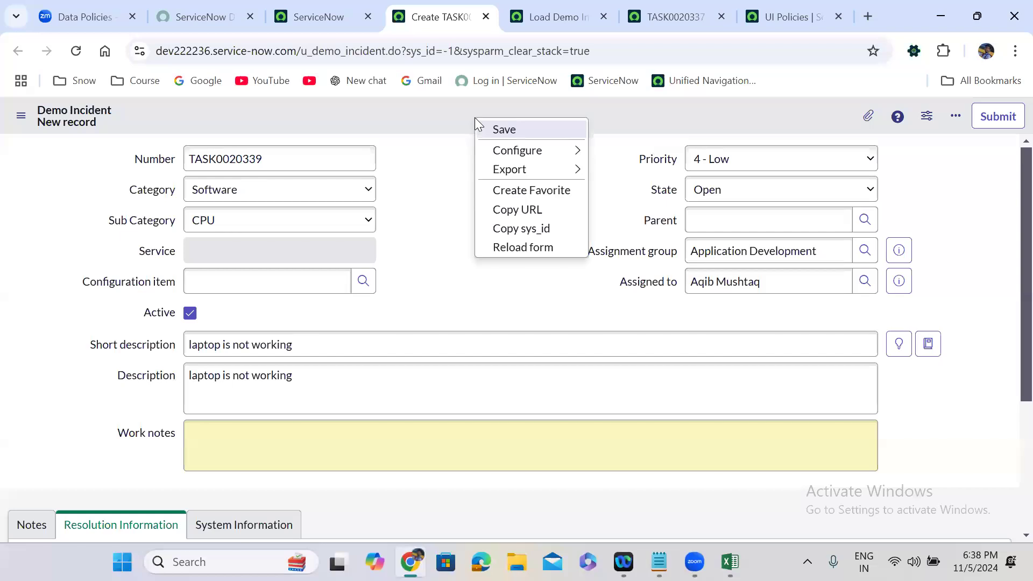
click(518, 131)
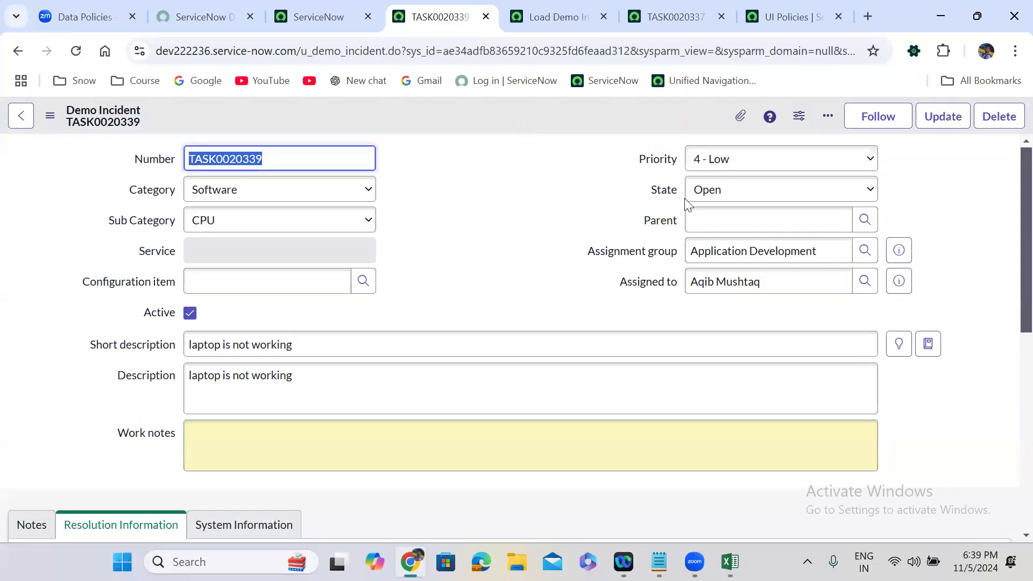
- Set State to Closed Complete and try to save the incident with Resolution Code and Resolution Notes empty
click(715, 196)
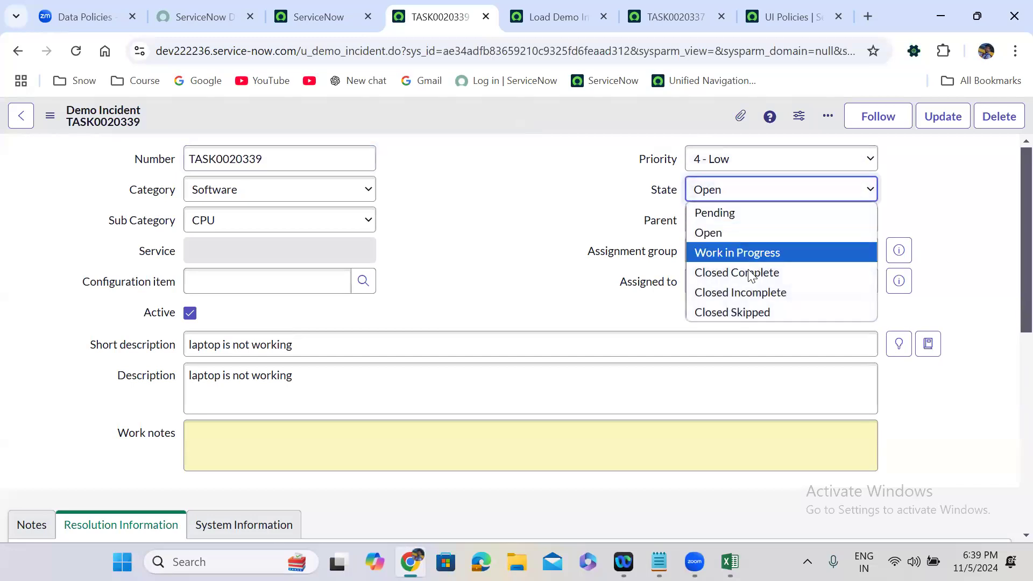
click(751, 274)
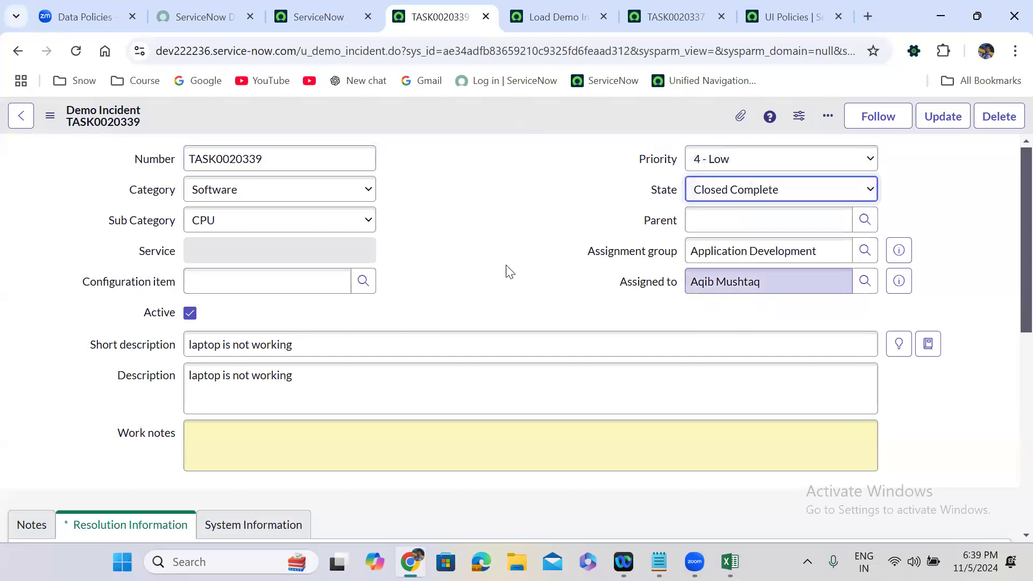
right_click(431, 101)
click(454, 109)
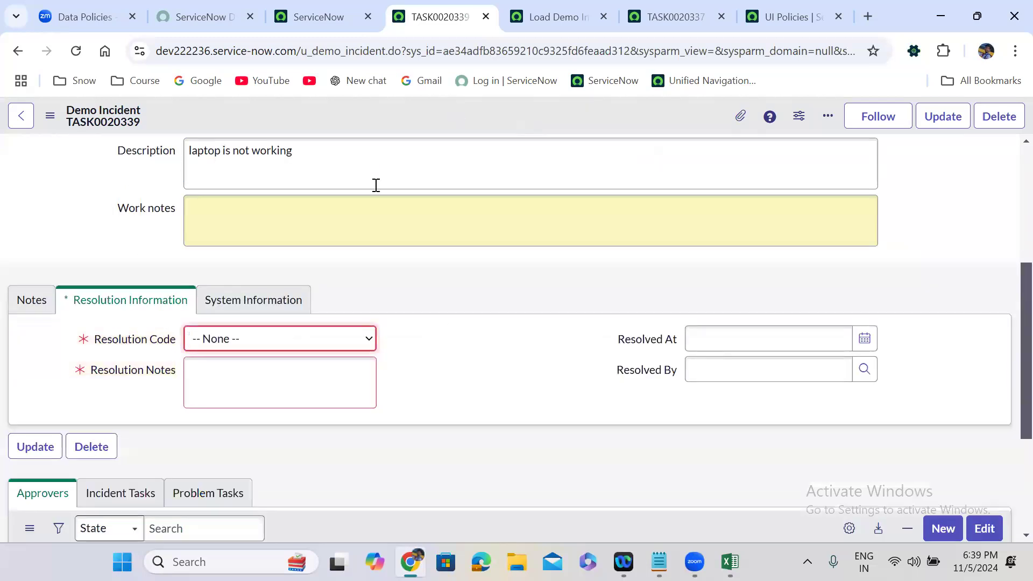
- Choose "Resolved by problem" as TASK0020339's Resolution Code, enter "test" in Resolution Notes, save, and review the form
click(242, 338)
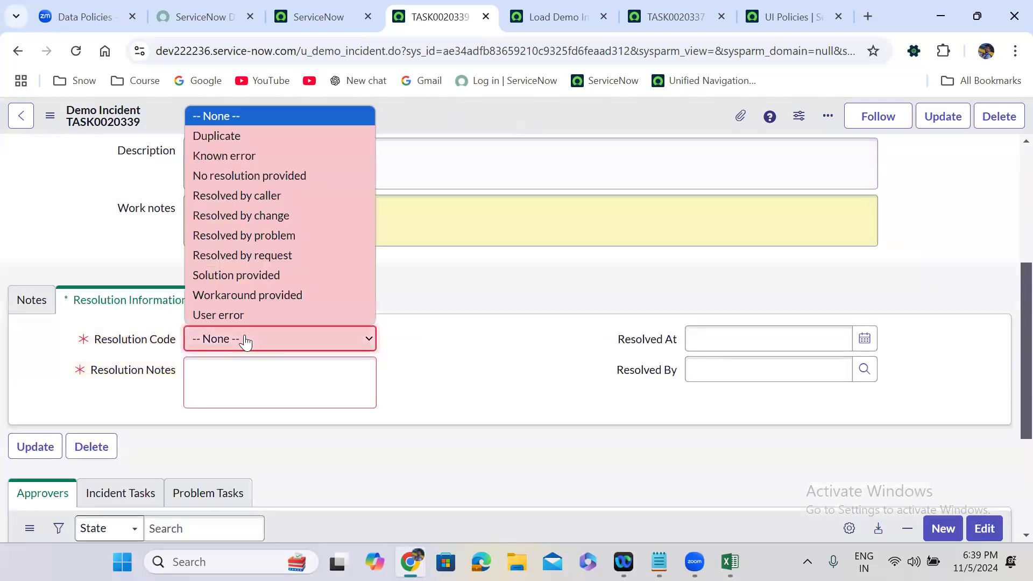
click(248, 235)
click(235, 380)
text(test)
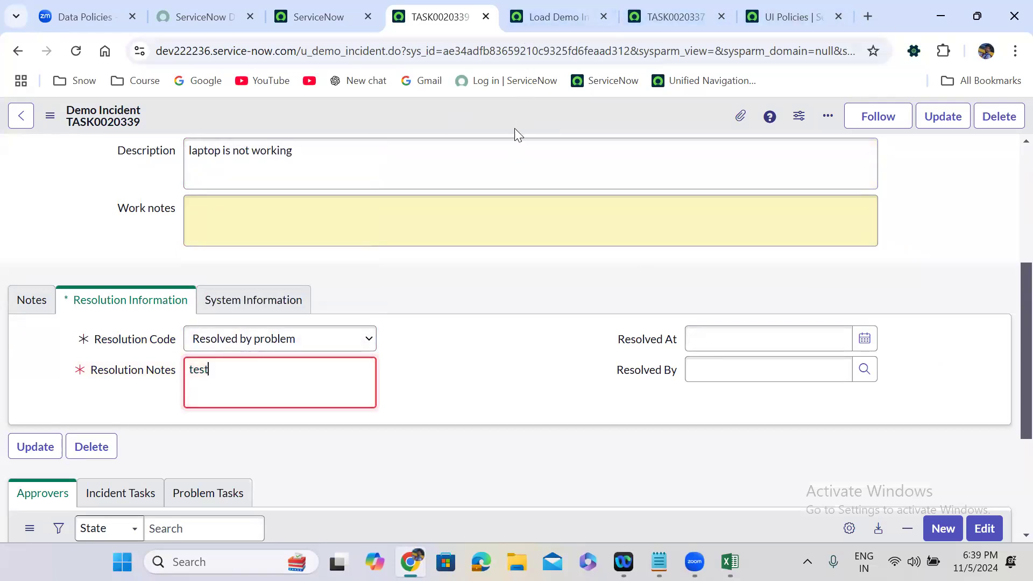
right_click(502, 110)
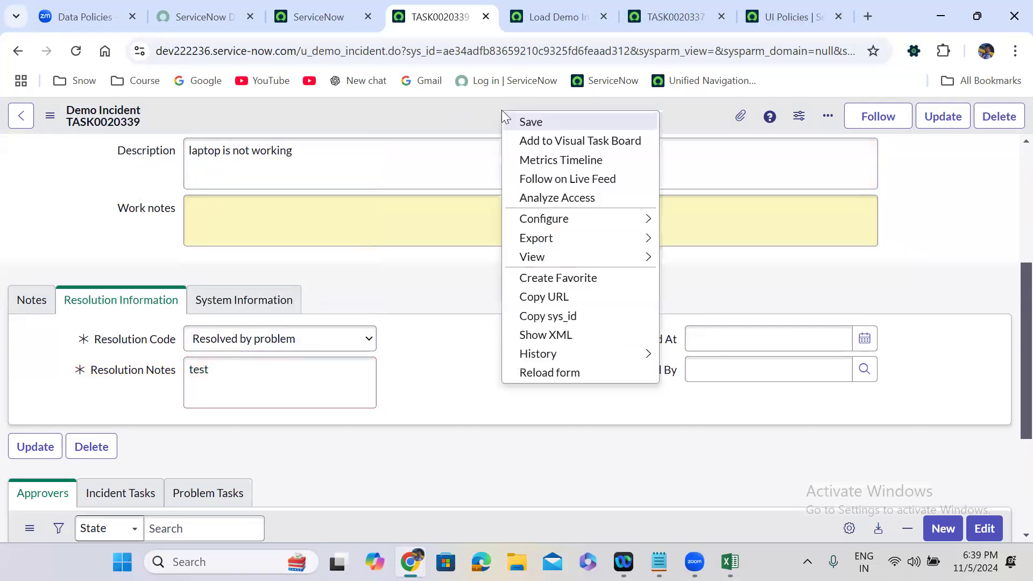
click(531, 122)
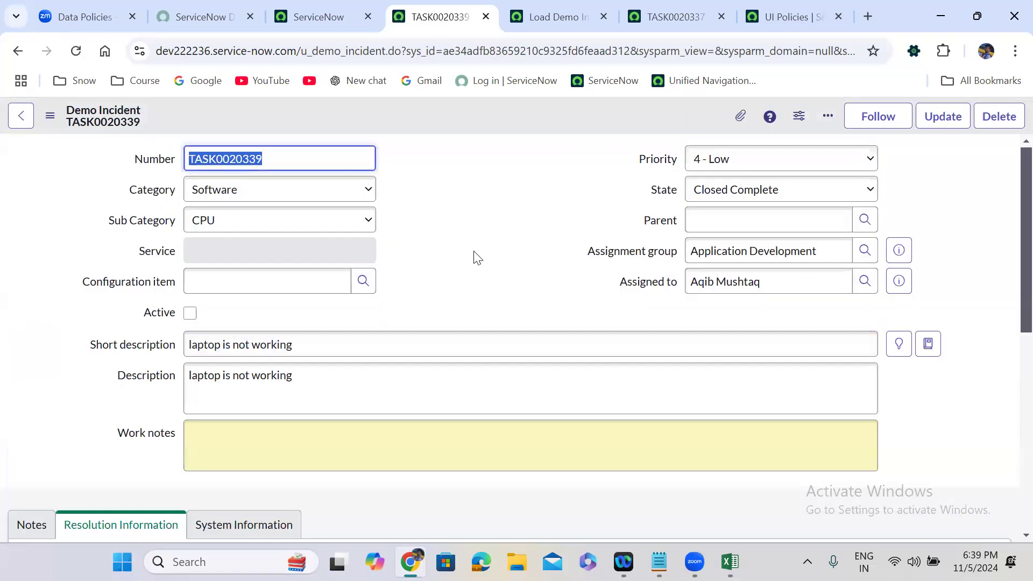
click(459, 247)
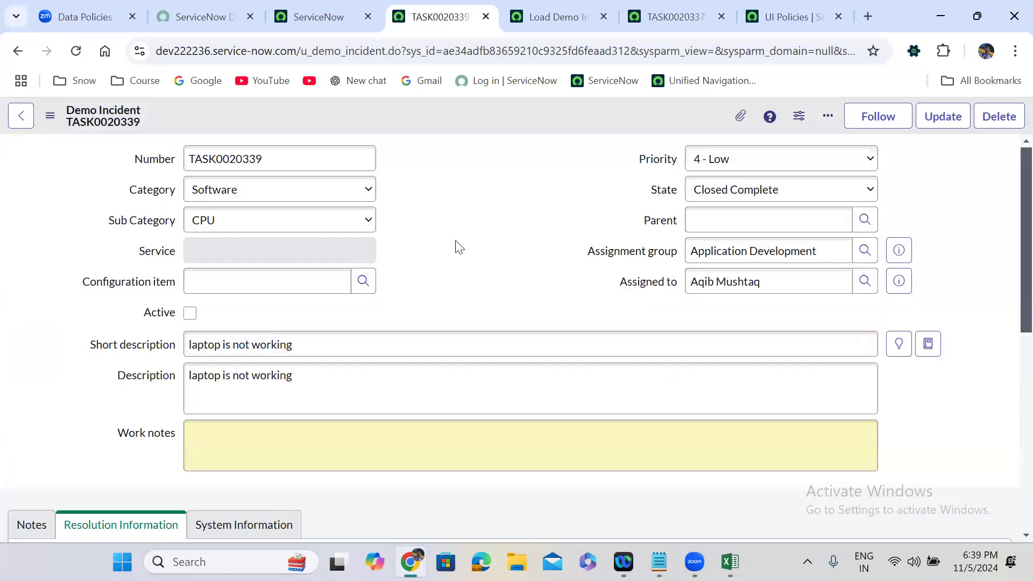
scroll(459, 247, down, 5)
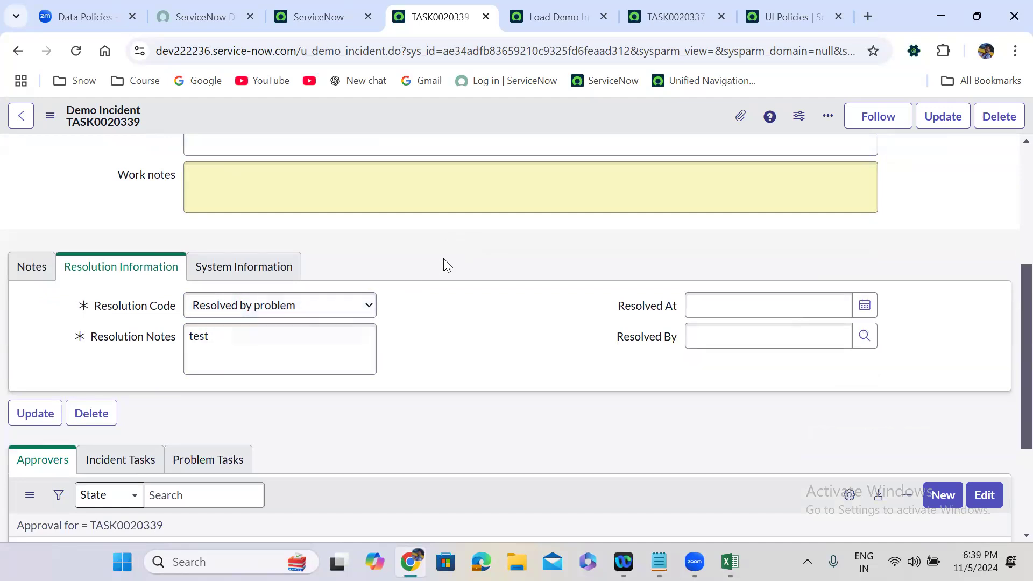
scroll(443, 258, up, 5)
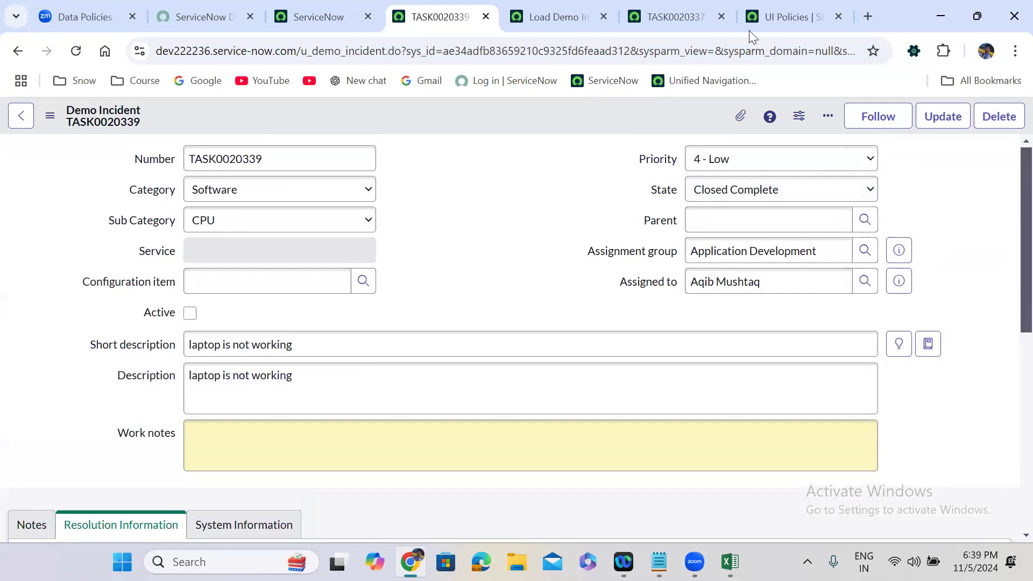
- From the UI Policies list, open the background script page with the /bg slash command and show its script execution history
click(808, 21)
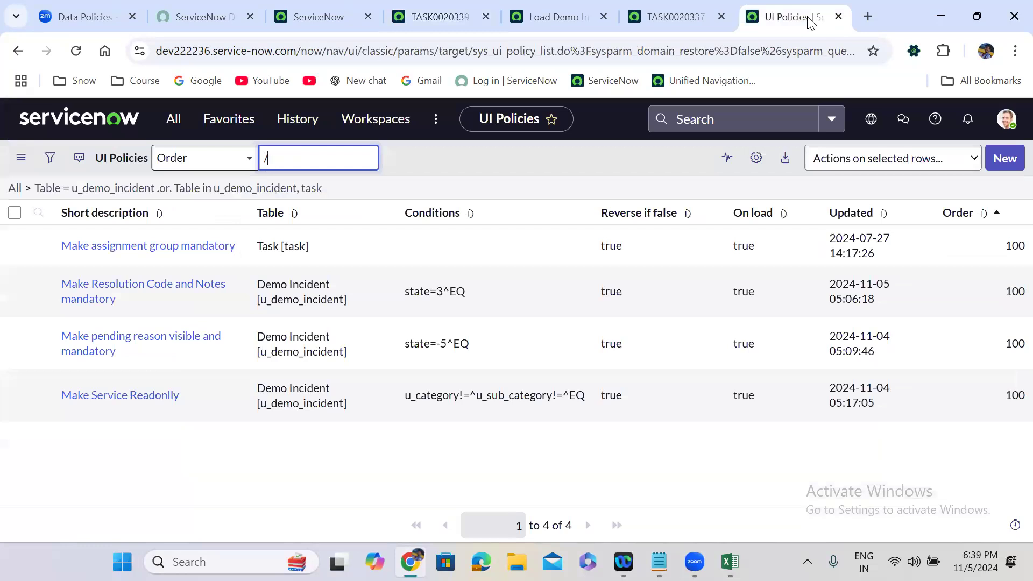
click(586, 161)
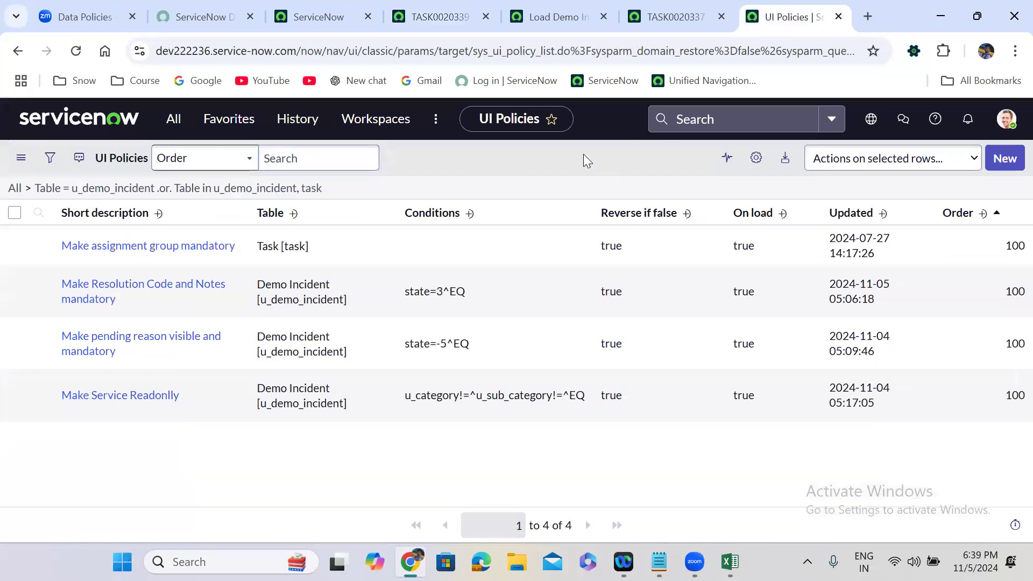
key(slash)
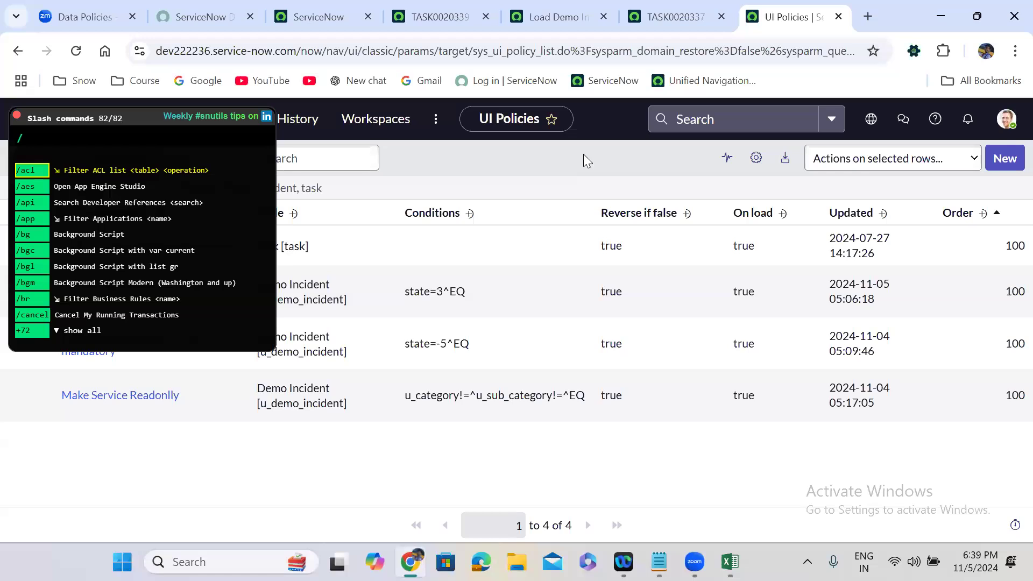
text(bg)
key(Return)
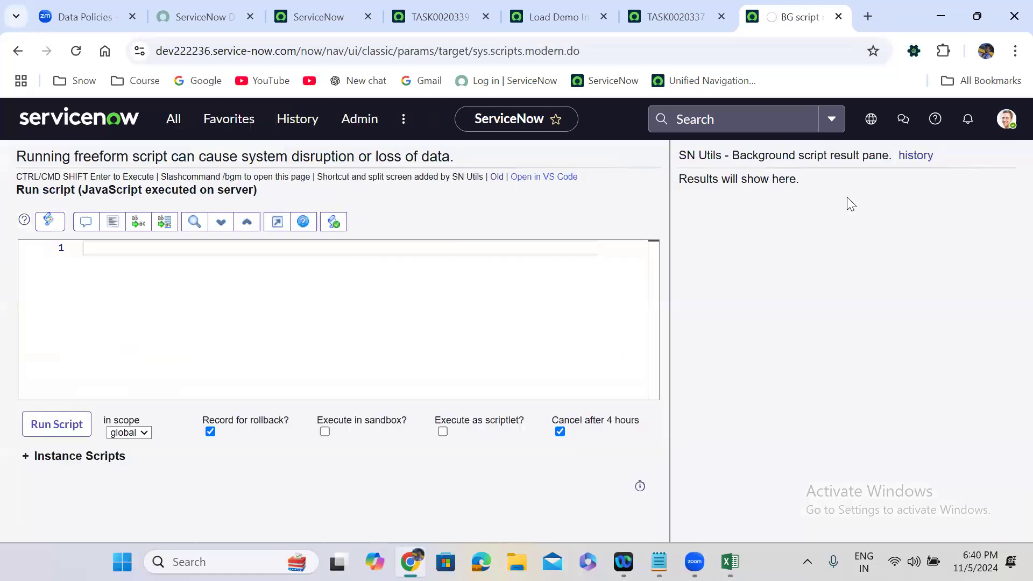
click(908, 158)
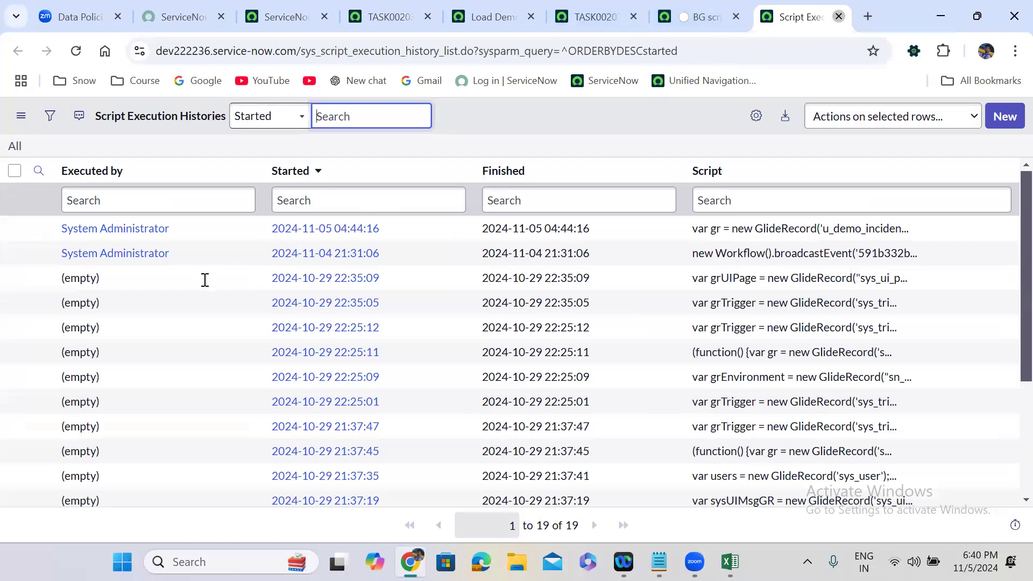
- Close the script execution history, reload Demo Incident TASK0020339, set its State to Open, and save it without leaving the form
key(ctrl+w)
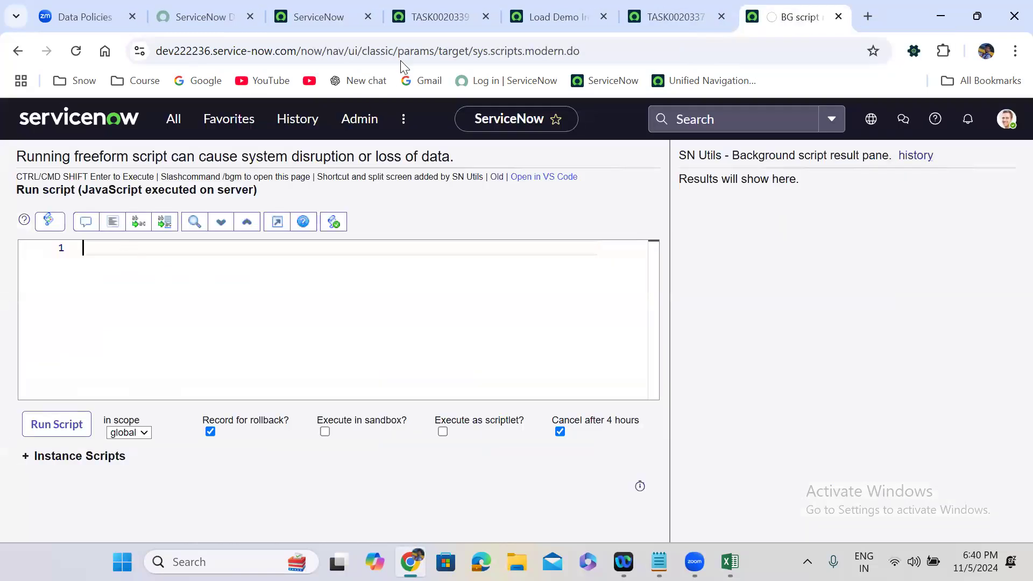
click(440, 15)
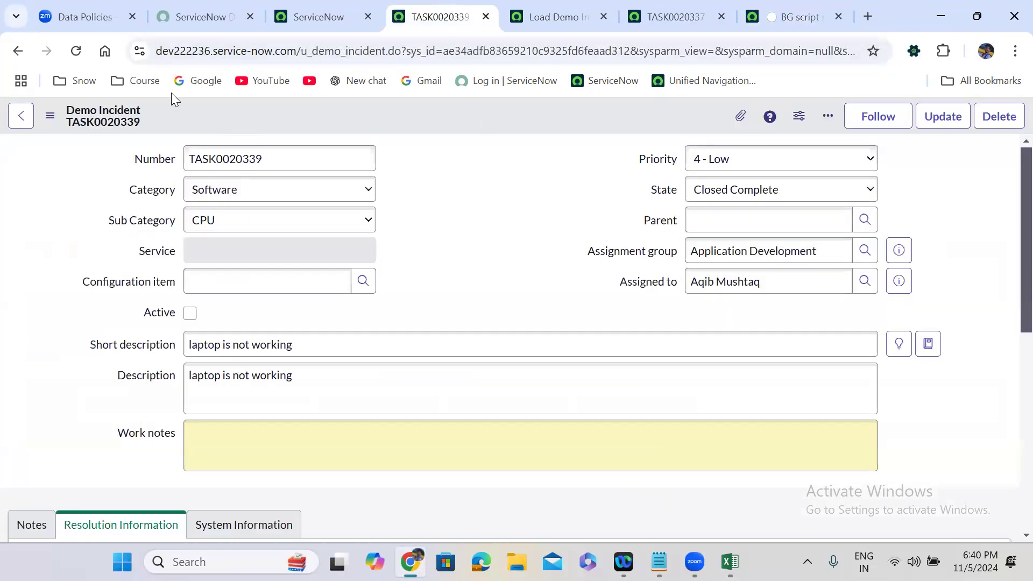
click(76, 51)
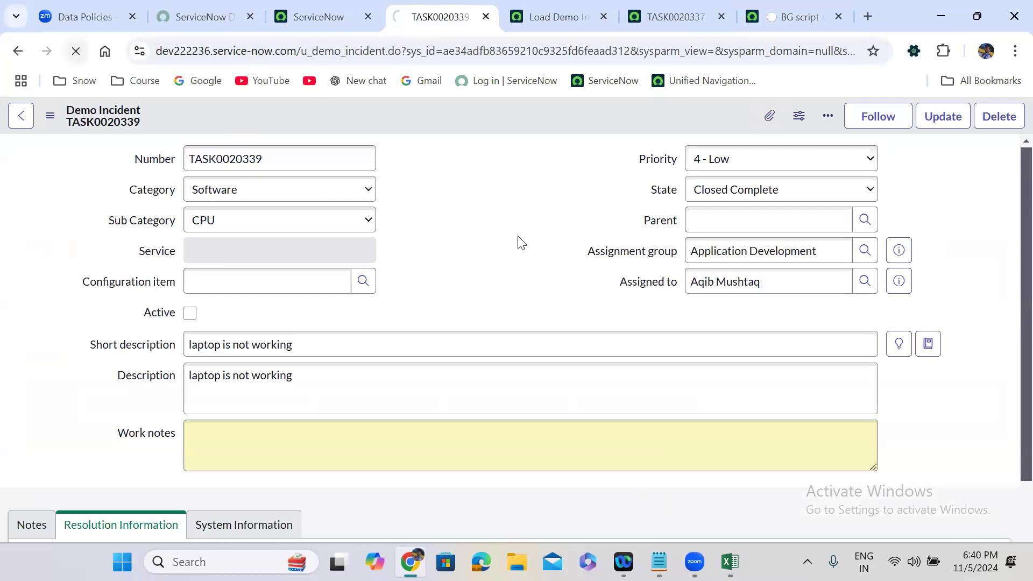
click(734, 198)
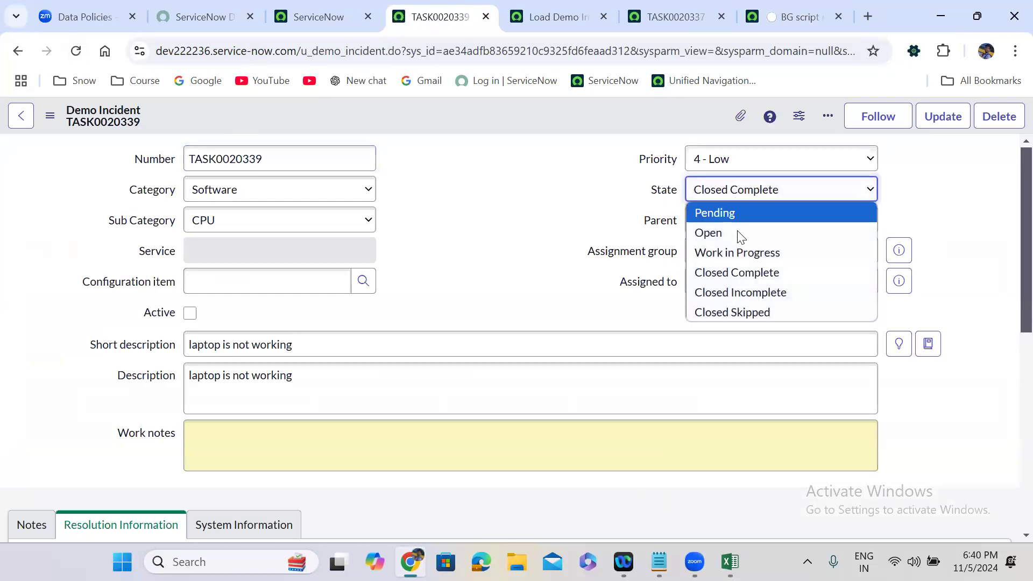
click(738, 234)
right_click(476, 112)
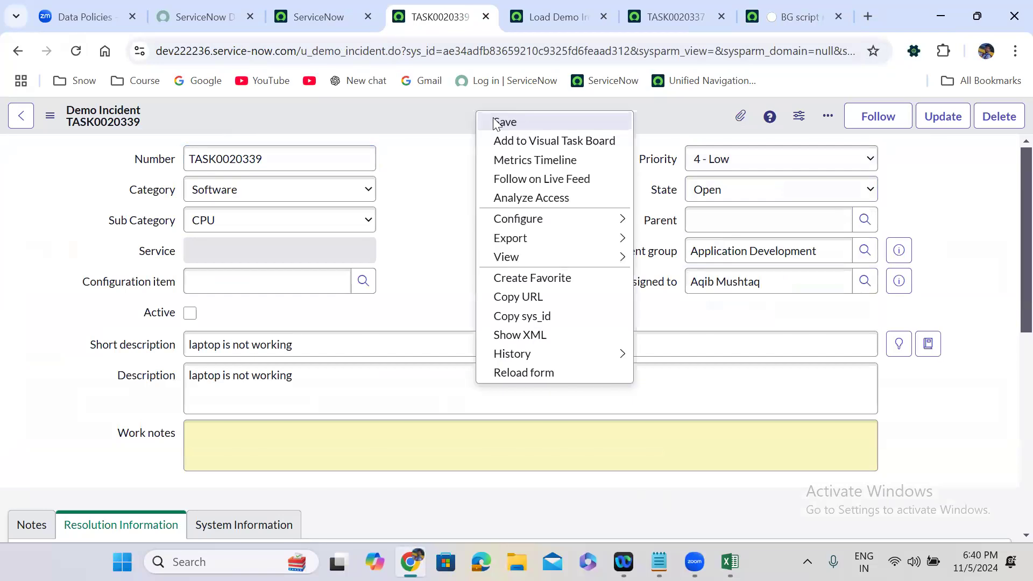
click(496, 123)
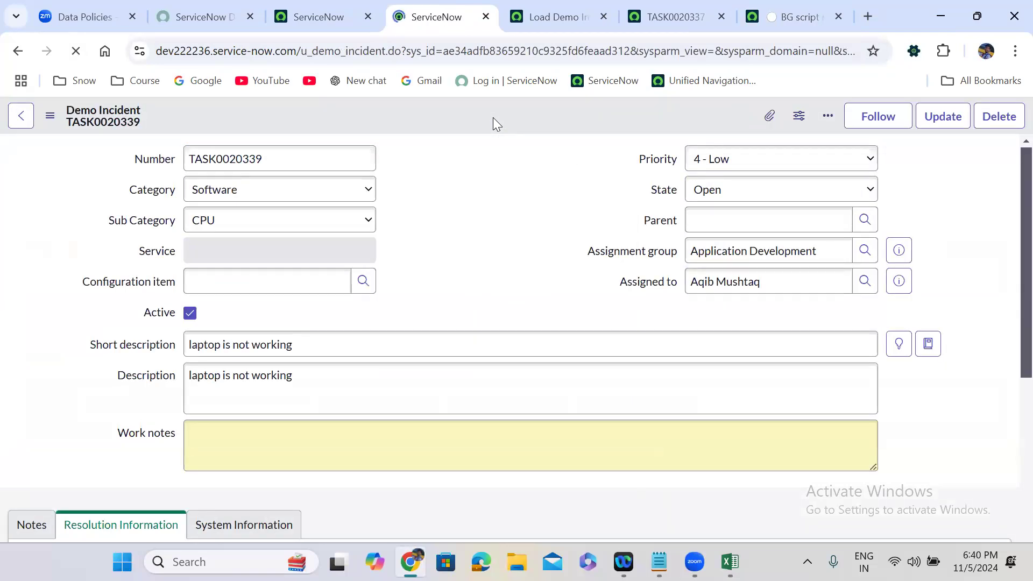
- Reset TASK0020339's Resolution Code to None, clear its Resolution Notes, and save the record without leaving the form
click(431, 293)
scroll(430, 286, down, 4)
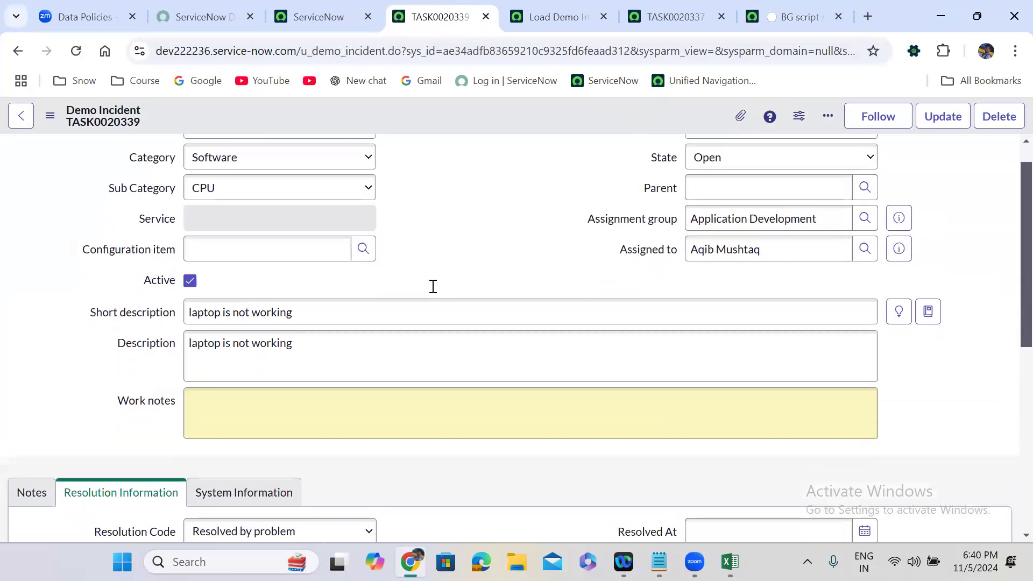
click(304, 337)
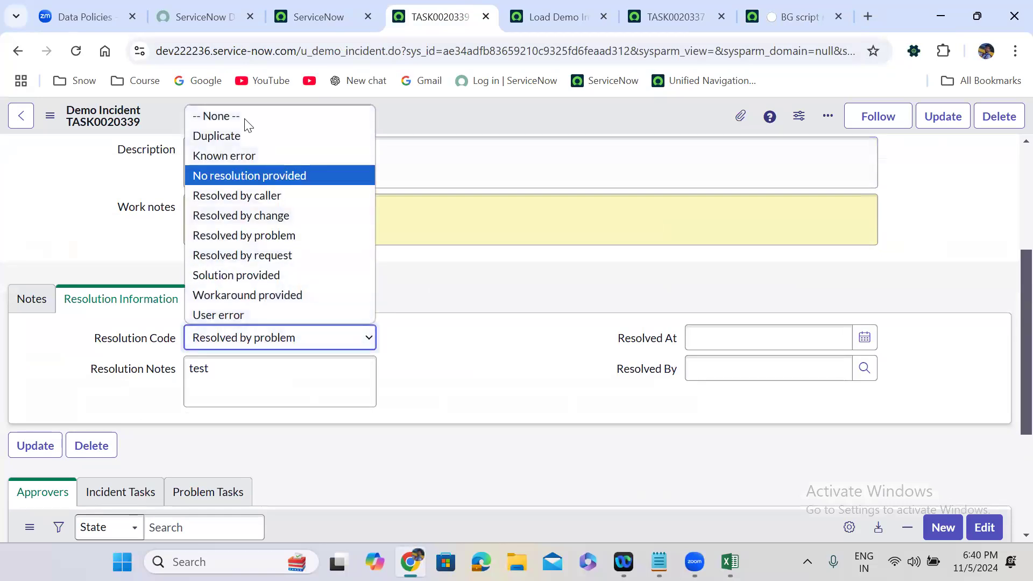
click(241, 115)
double_click(192, 367)
key(BackSpace)
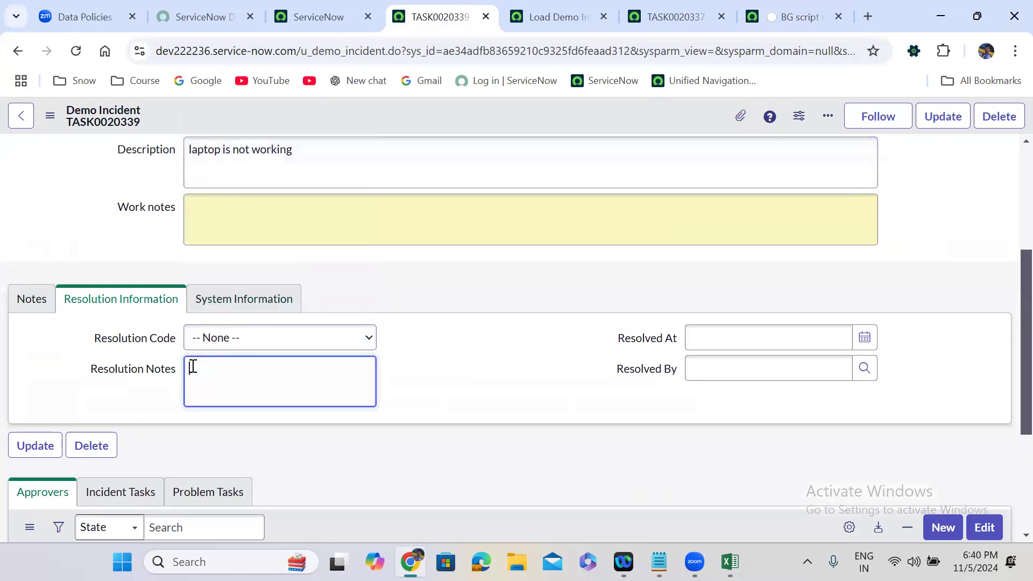
right_click(461, 115)
click(487, 126)
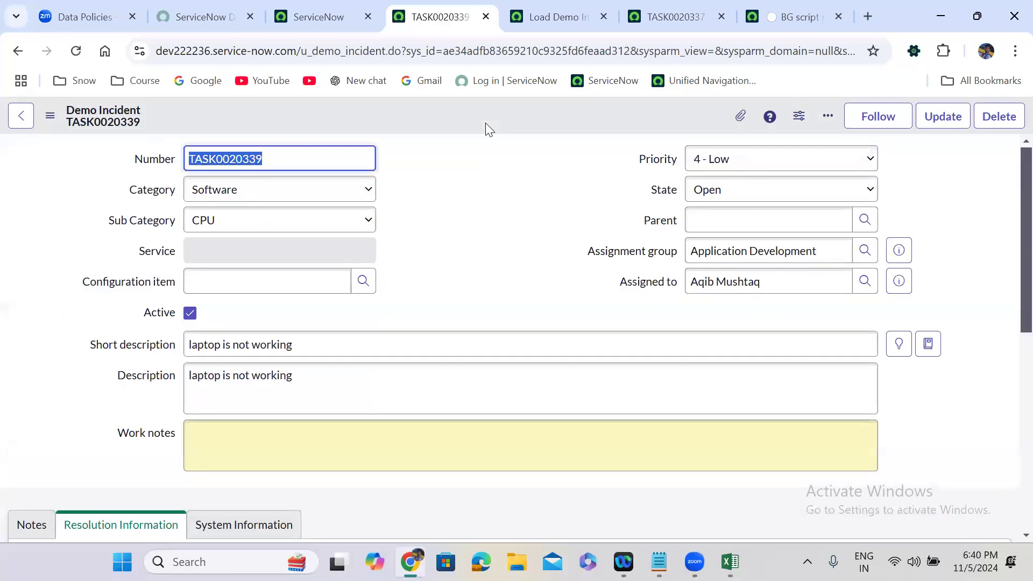
click(440, 215)
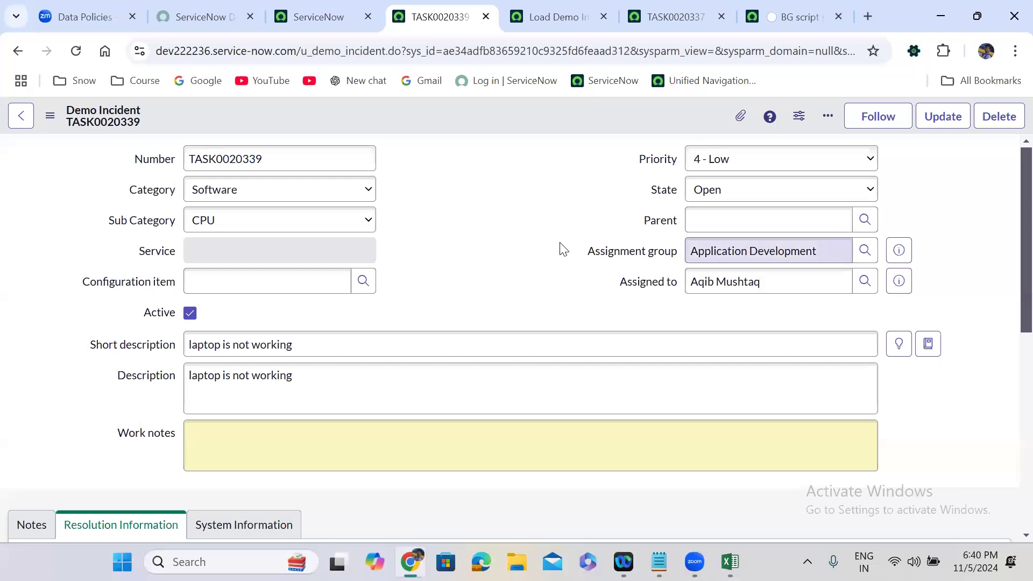
- Copy TASK0020339's sys_id and insert the vargr GlideRecord snippet for the u_demo_incident table in the background script
right_click(467, 114)
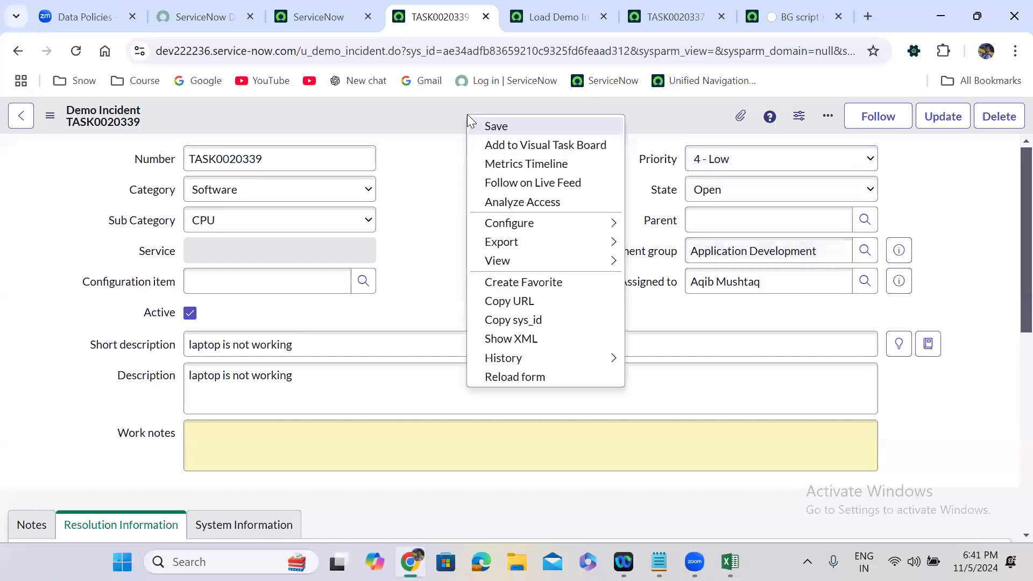
click(529, 322)
click(817, 16)
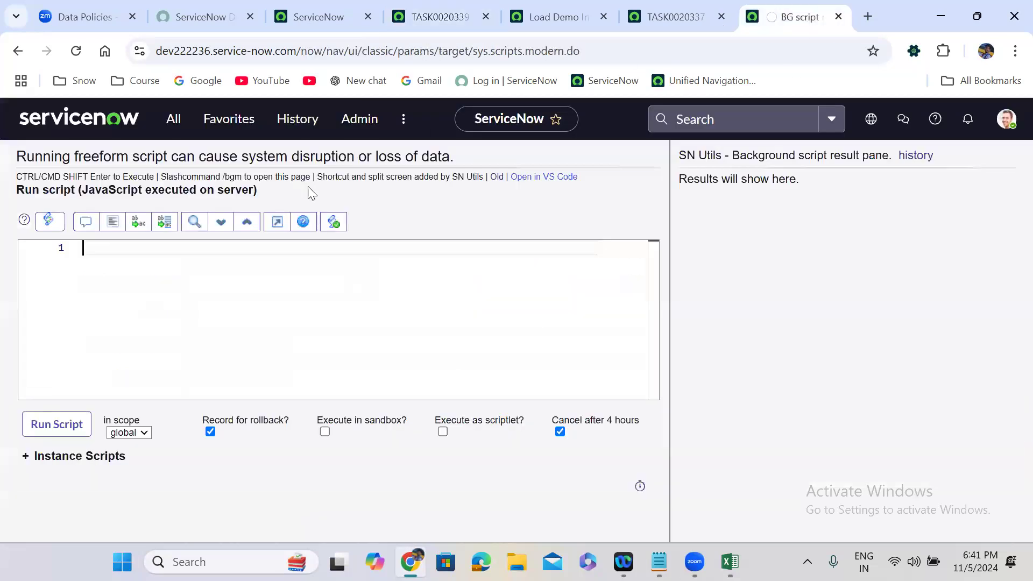
click(183, 261)
text(vargr)
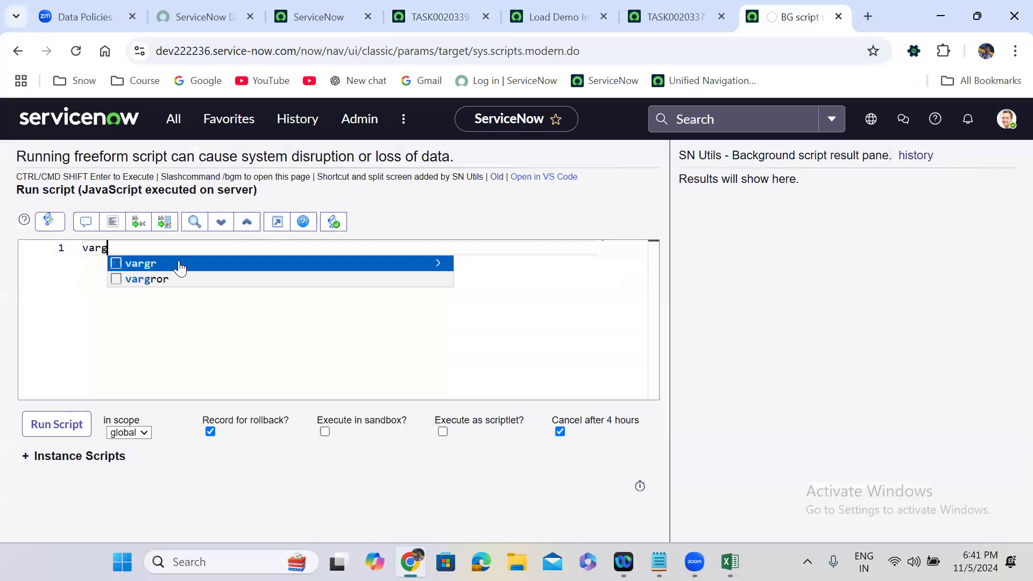
key(Tab)
text(u_)
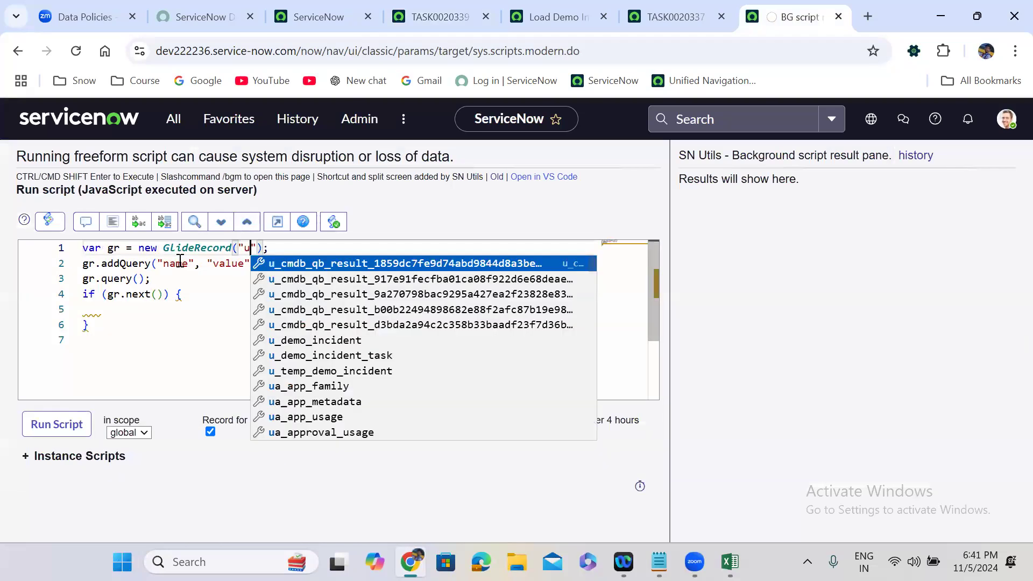
text(demo_)
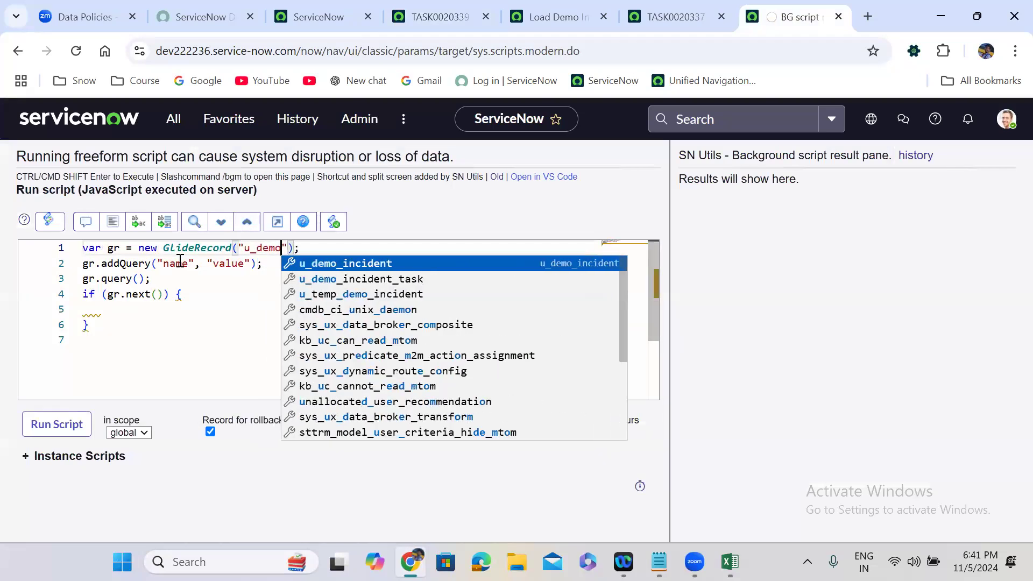
text(incident)
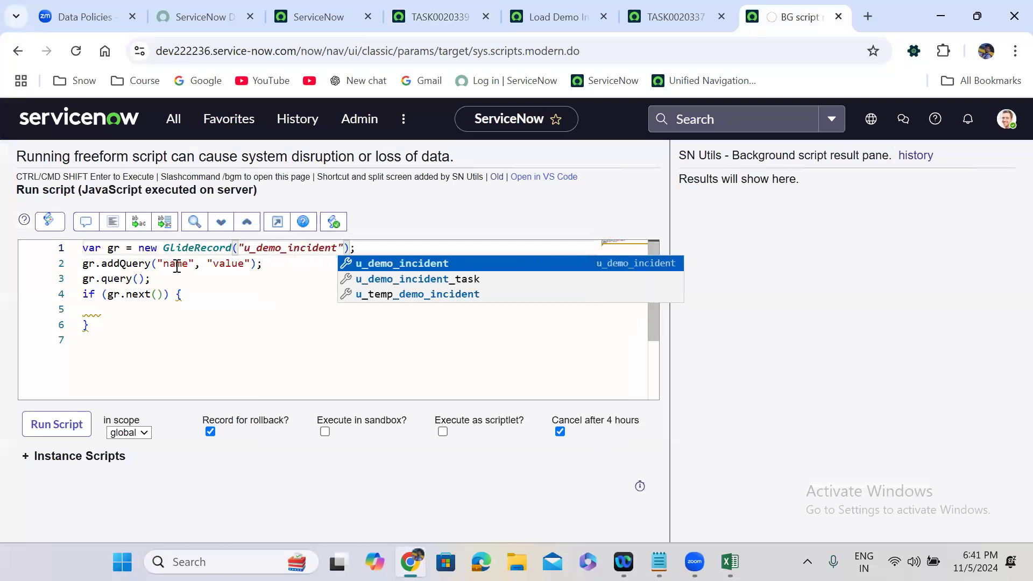
- Make the script's addQuery line match sys_id against the copied record ID
click(211, 267)
double_click(170, 264)
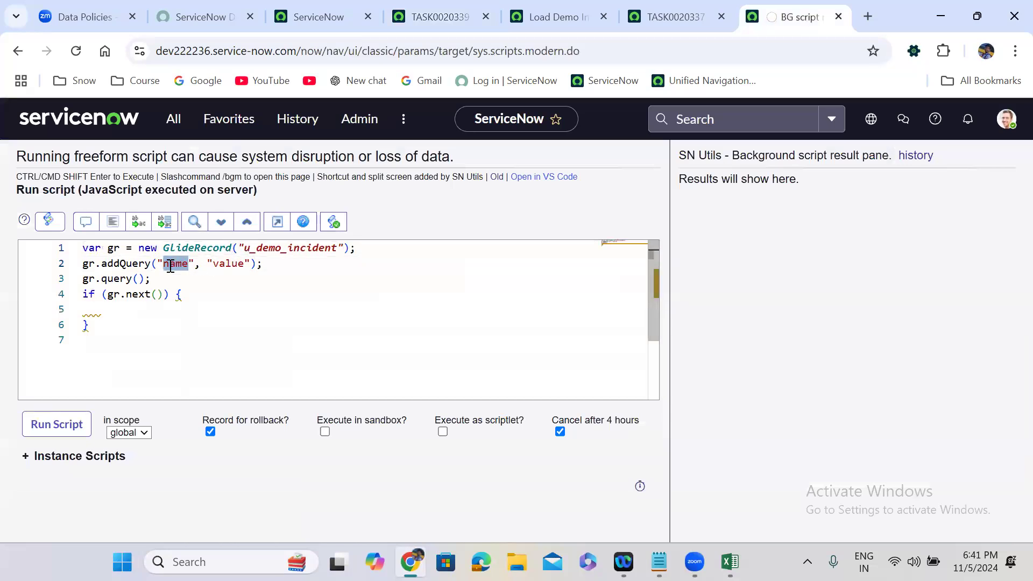
text(sys)
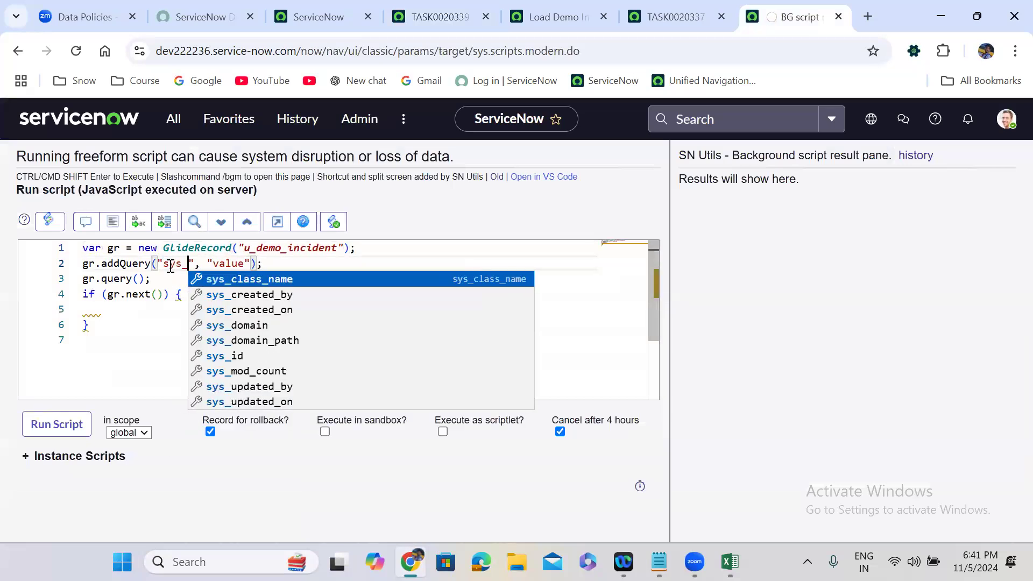
text(_id)
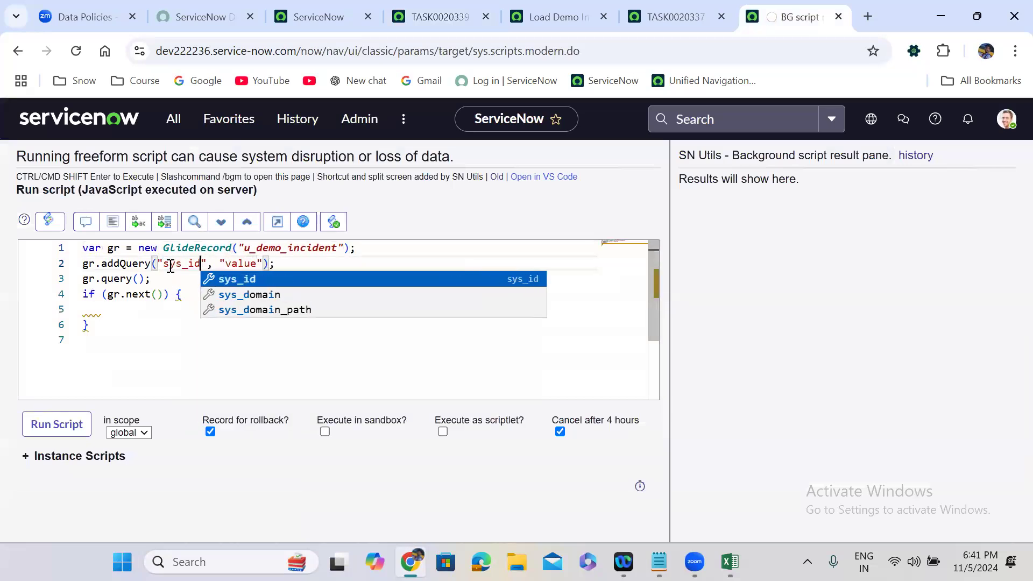
double_click(237, 264)
key(ctrl+v)
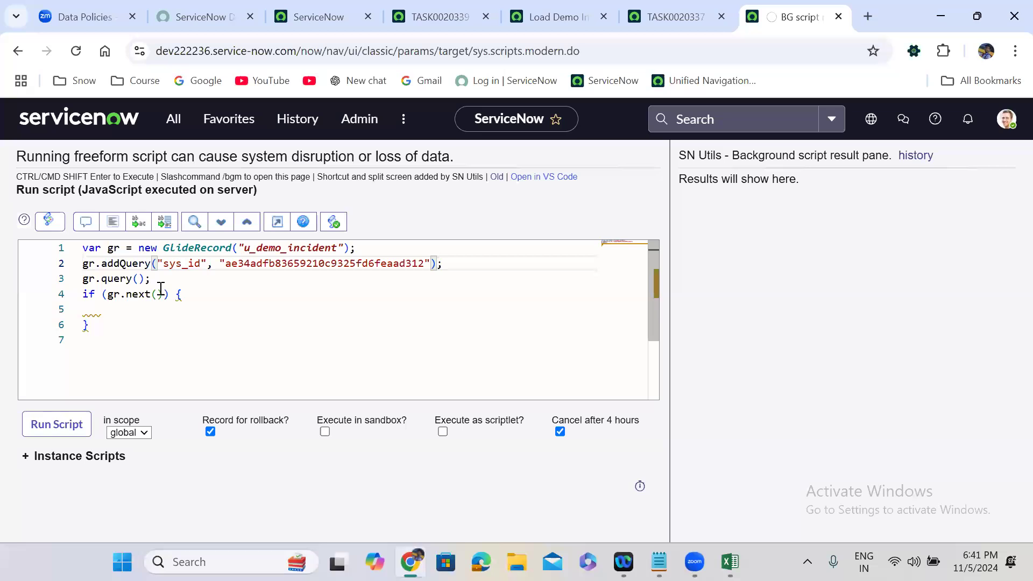
- Add a gr.setValue call for the 'state' field inside the script's if block
click(107, 308)
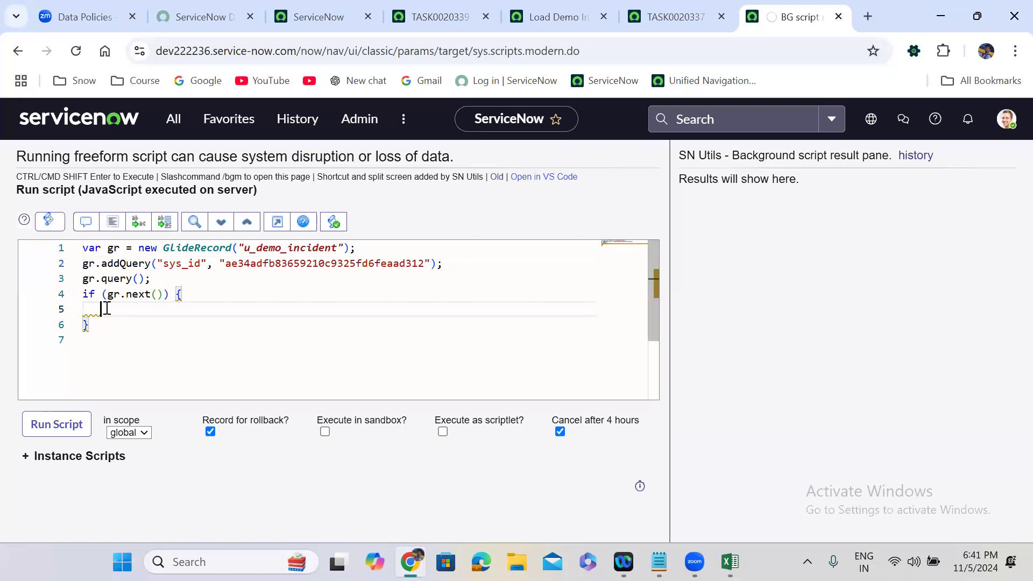
text(gr.)
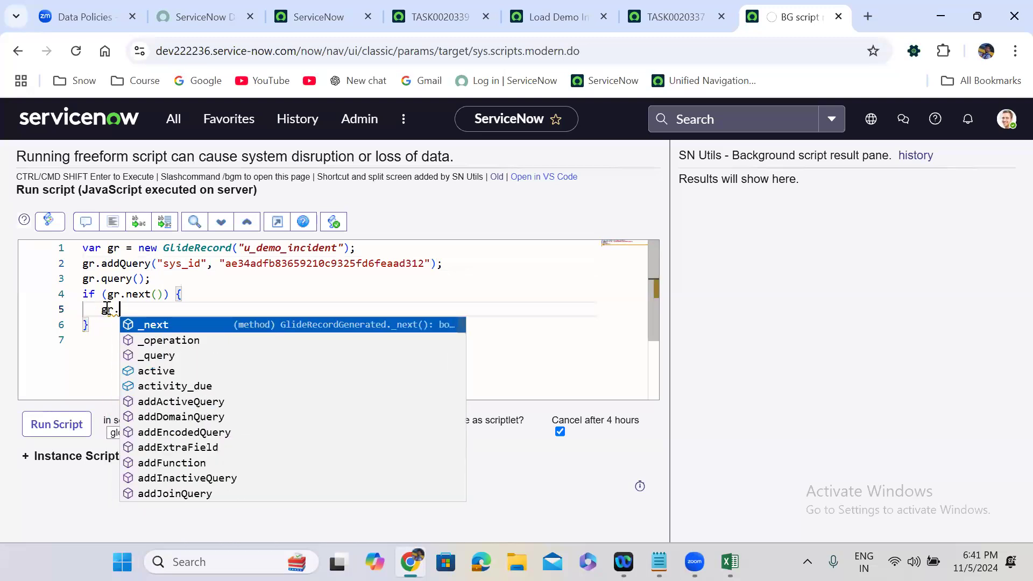
text(setVa)
key(Return)
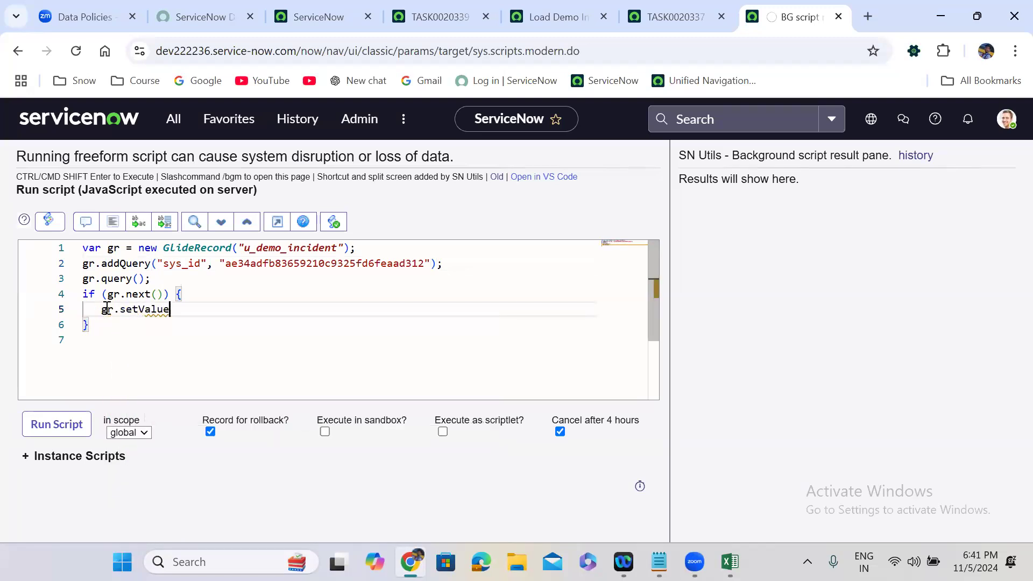
text(();)
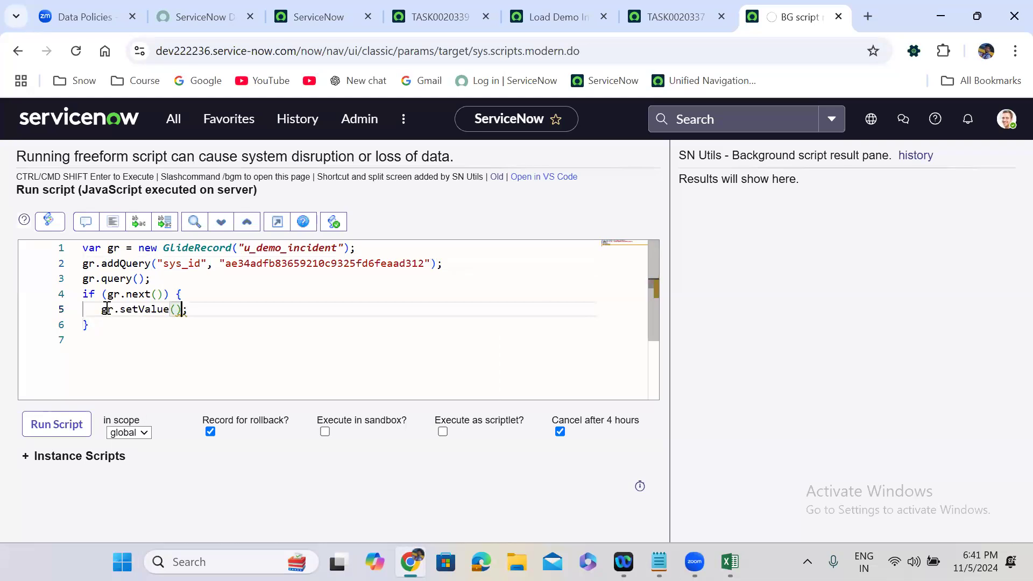
key(Left)
text('state')
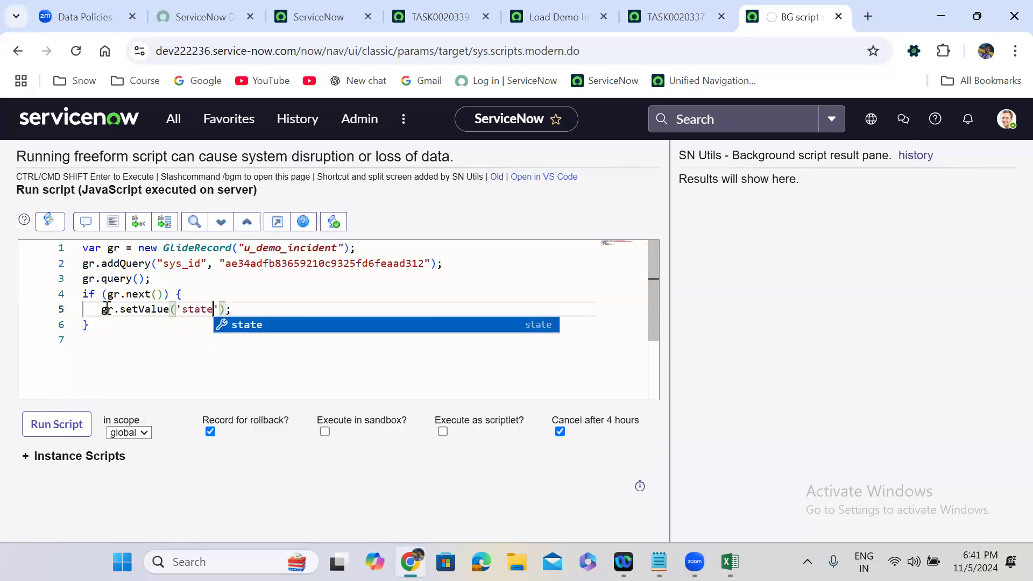
text(,)
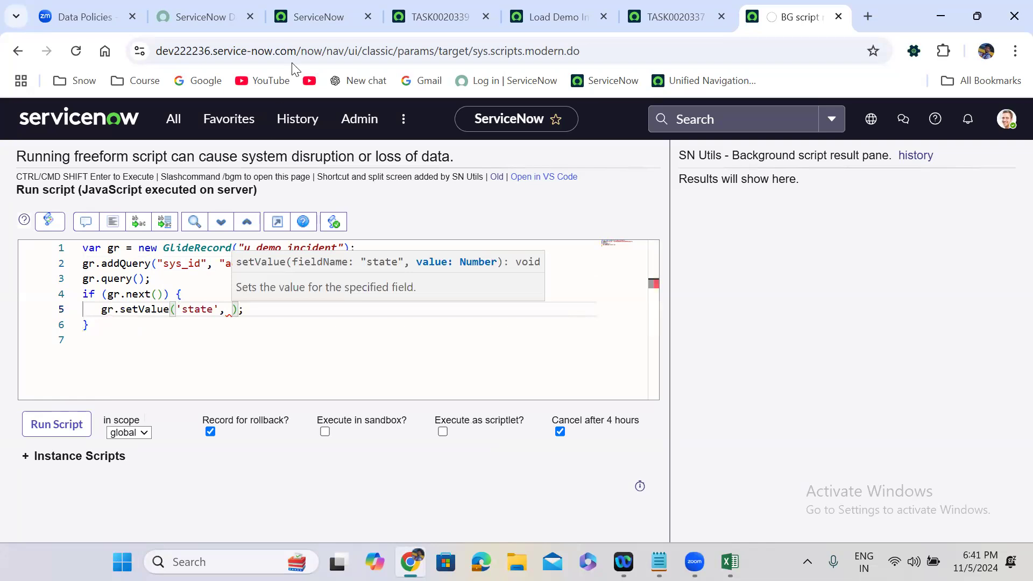
- Look up the stored value of Closed Complete on TASK0020339's form and enter 3 as the state value in the script
click(436, 17)
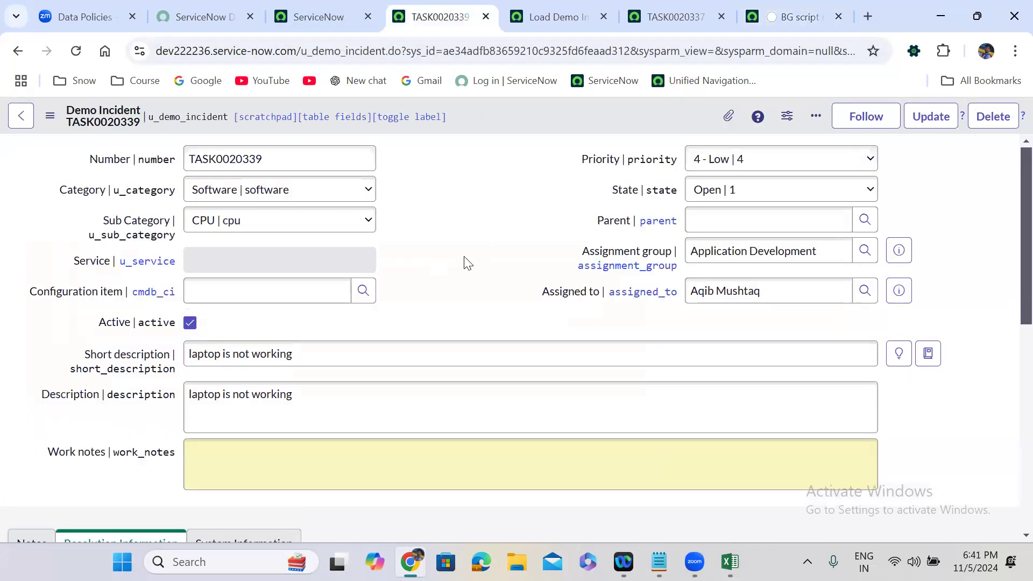
click(708, 194)
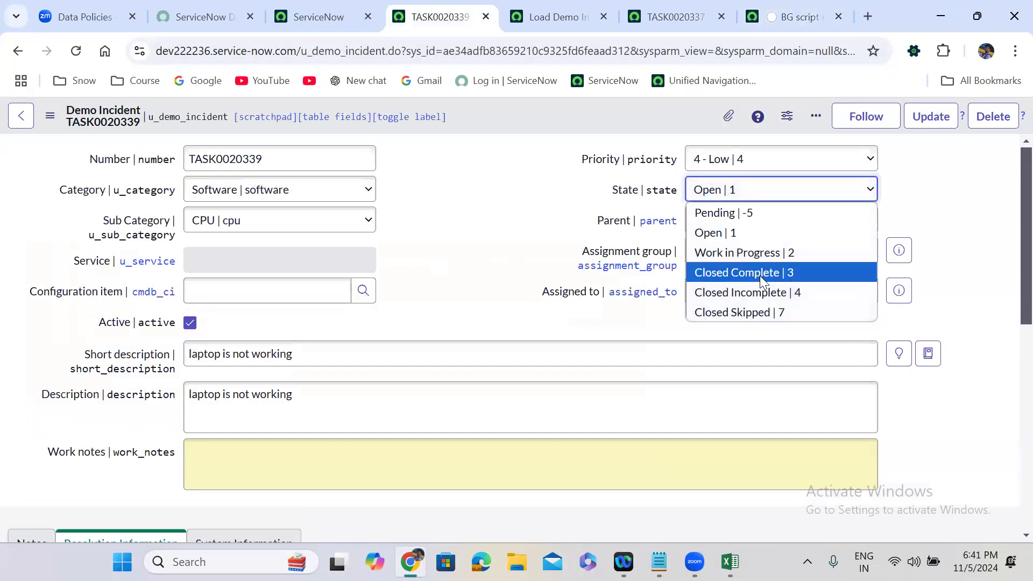
double_click(456, 235)
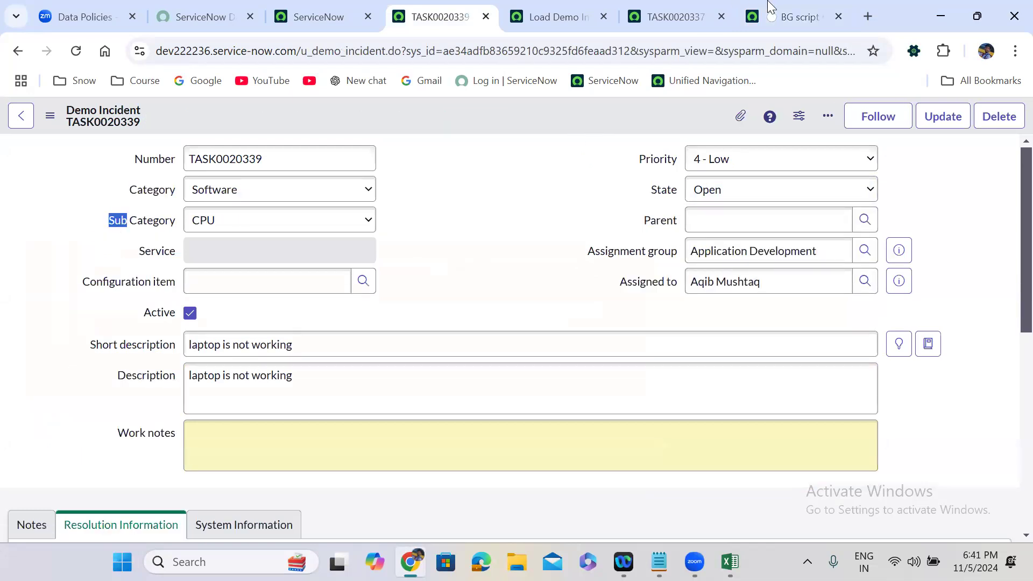
click(768, 8)
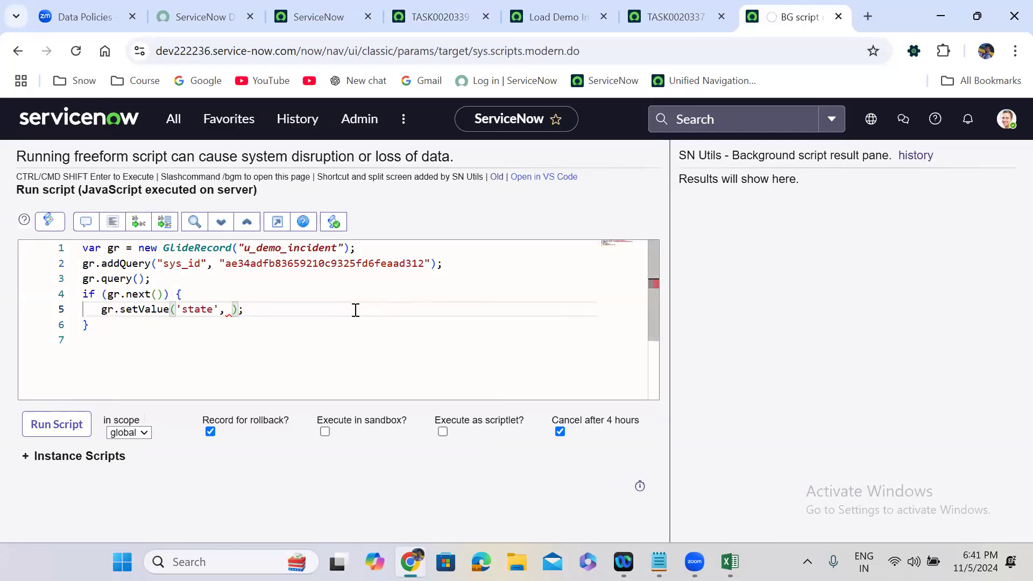
text(3)
- Add gr.update(); on a new line below the setValue statement
click(256, 315)
key(Return)
text(gr.upda)
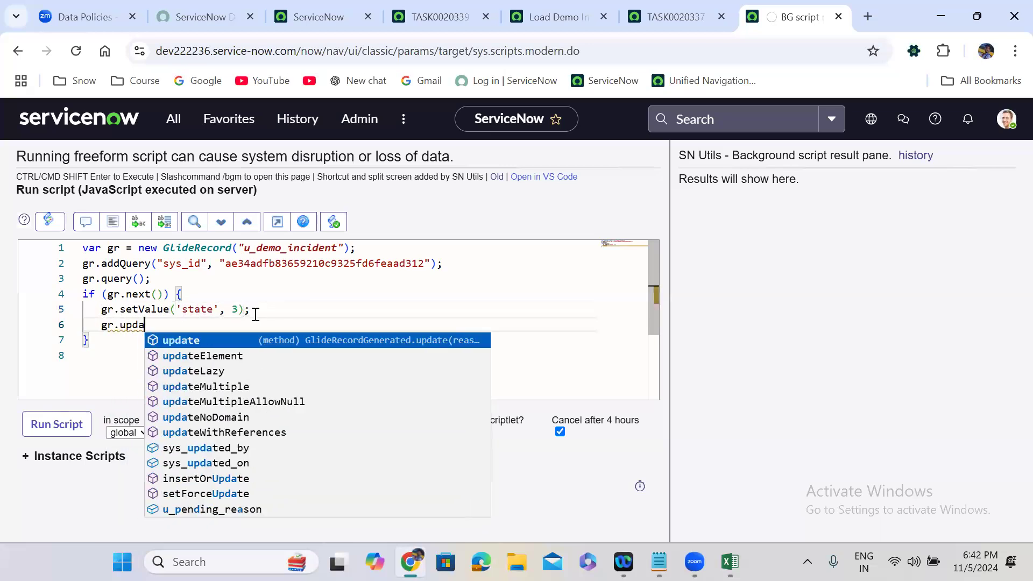
key(Return)
text(();)
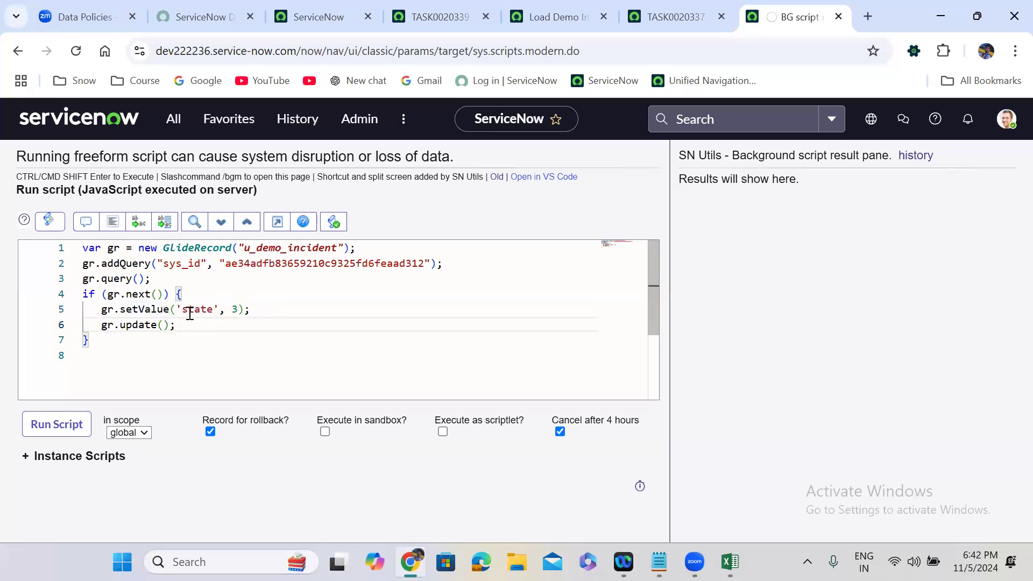
- Run the background script in global scope and check the State on TASK0020339's form
click(67, 428)
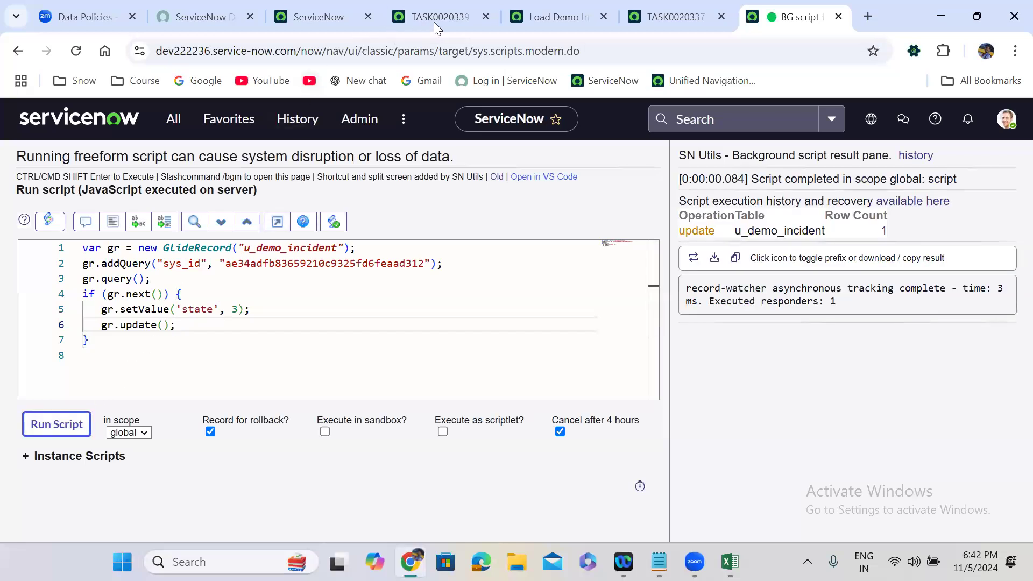
click(454, 14)
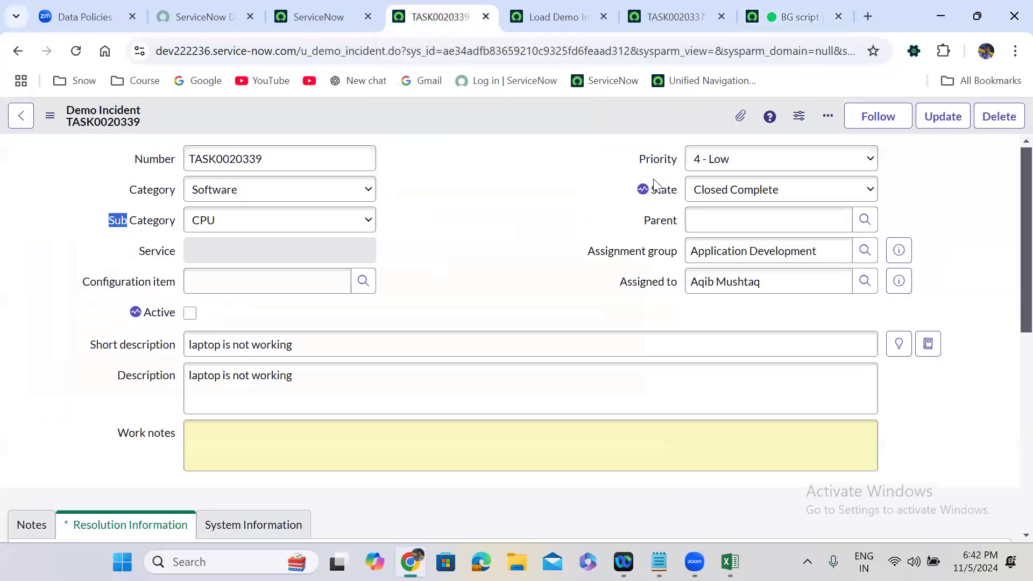
- Reload TASK0020339's form and check its State, Resolution Code and Resolution Notes fields
click(350, 154)
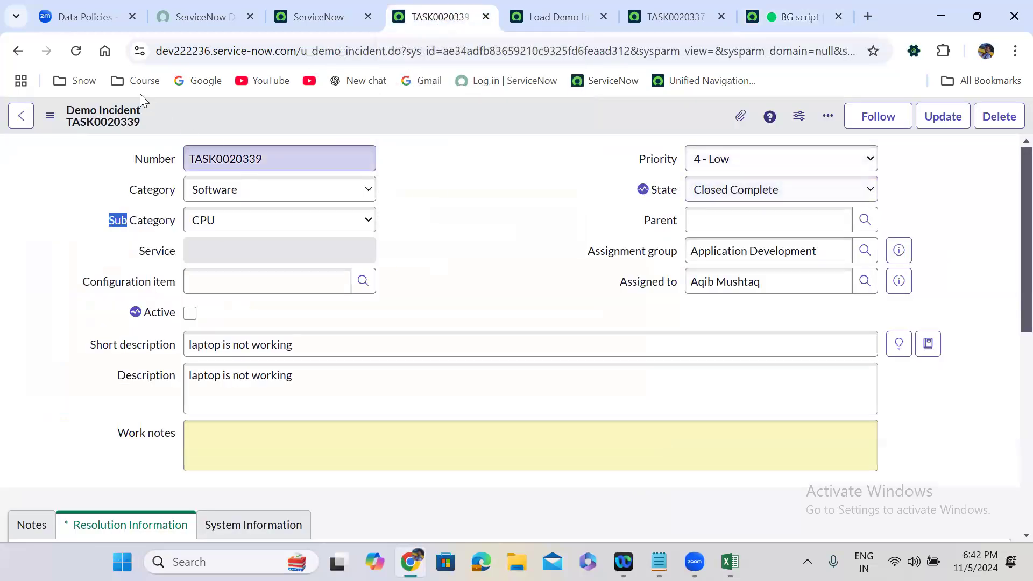
click(76, 51)
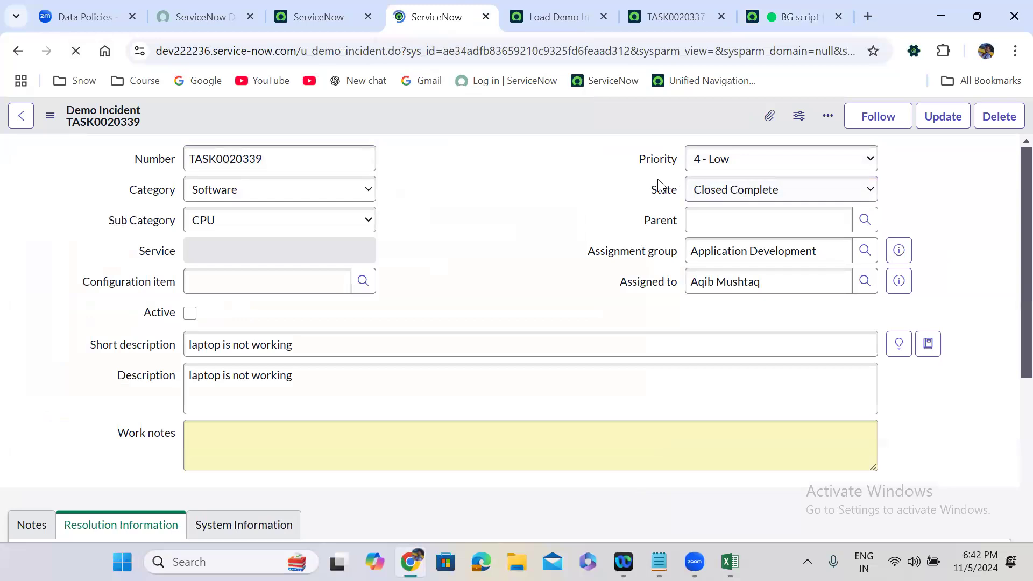
scroll(414, 228, down, 6)
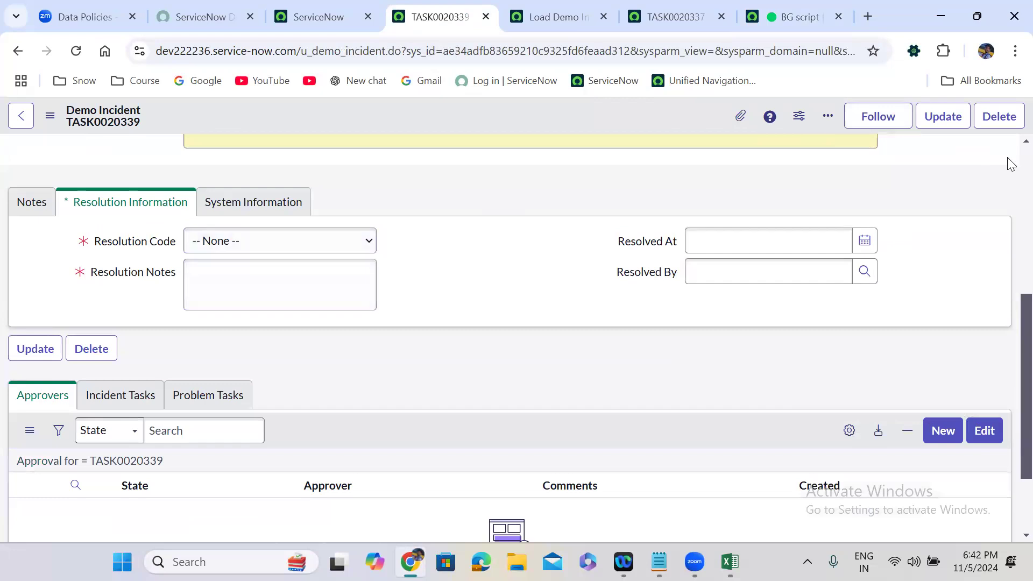
scroll(1004, 162, up, 6)
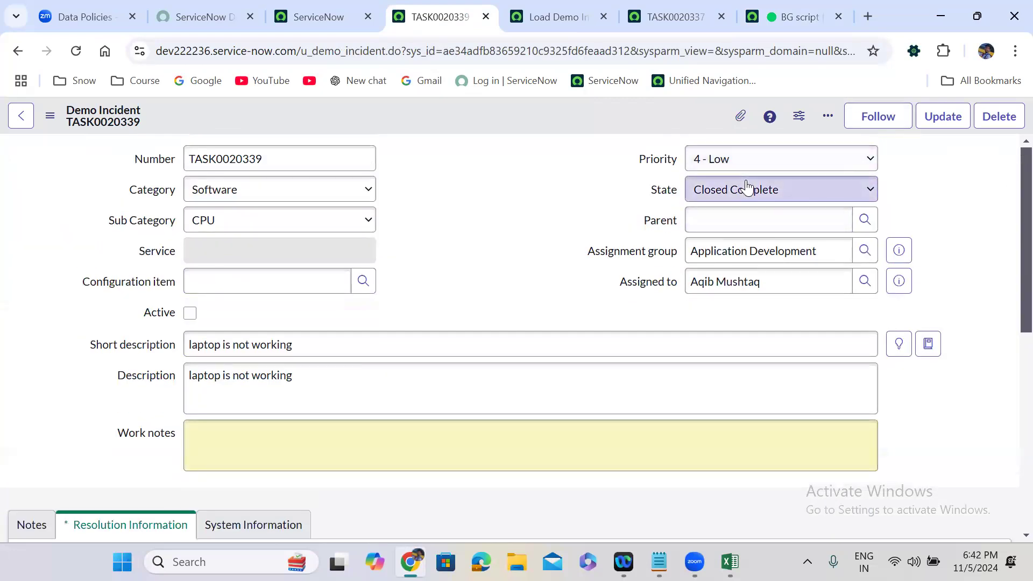
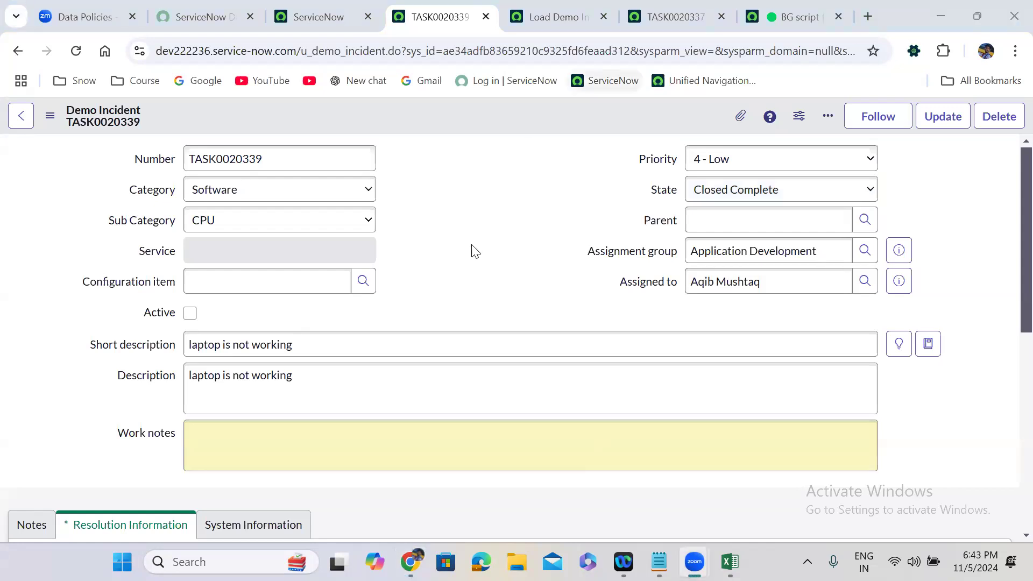
click(462, 269)
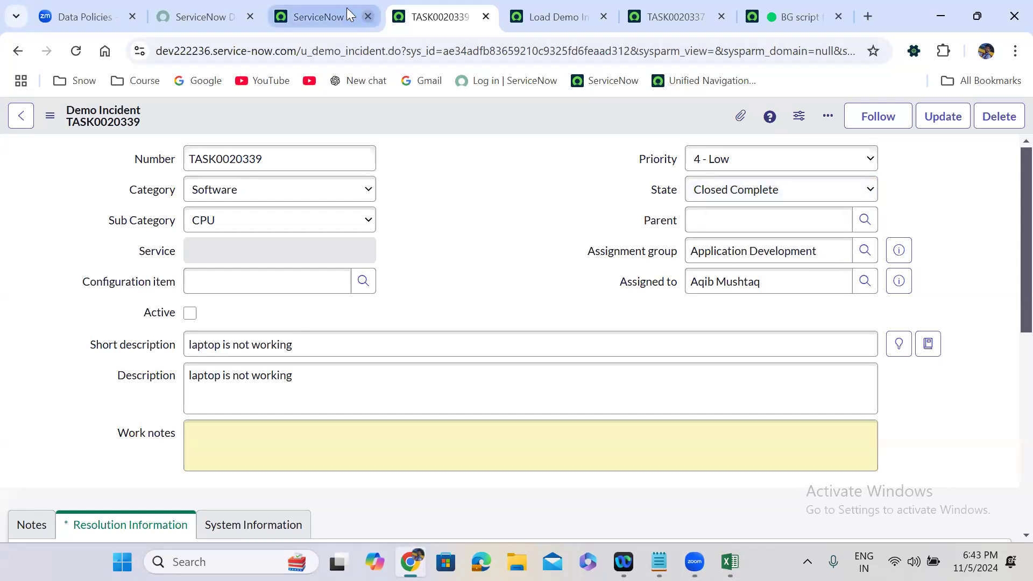
- Open the REST API Explorer and choose the Table API operation Update a record (PATCH)
click(323, 4)
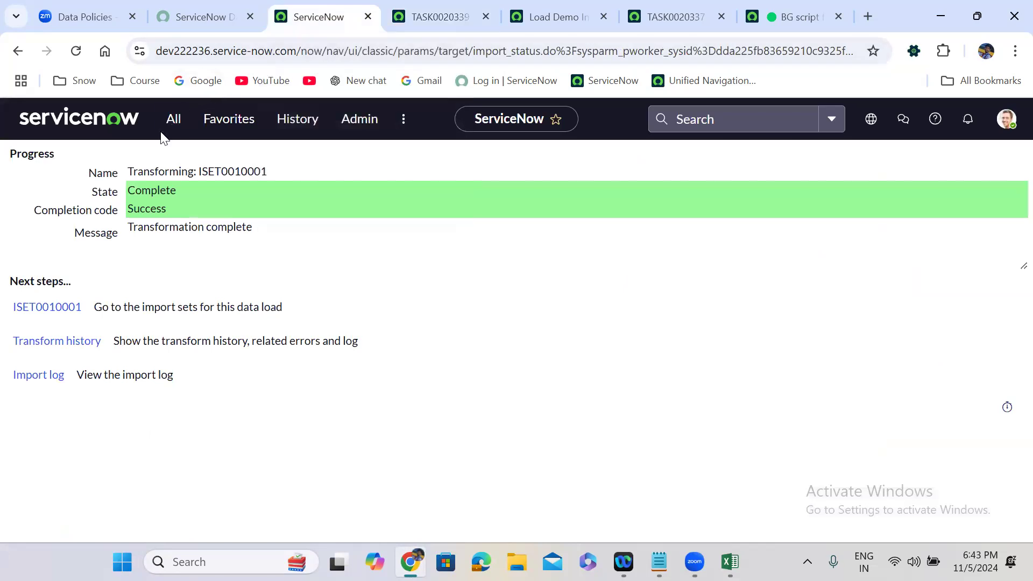
click(174, 120)
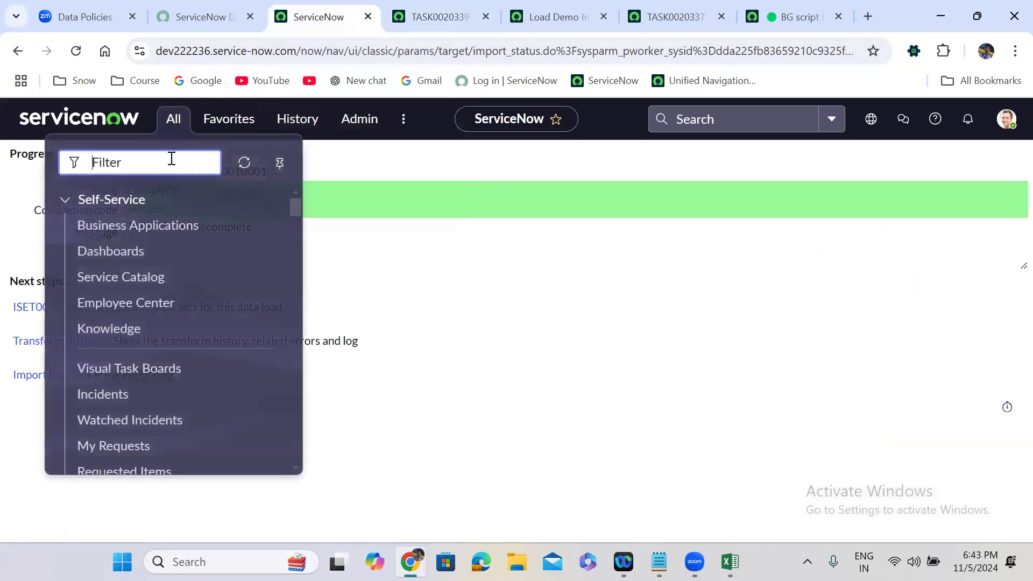
text(re)
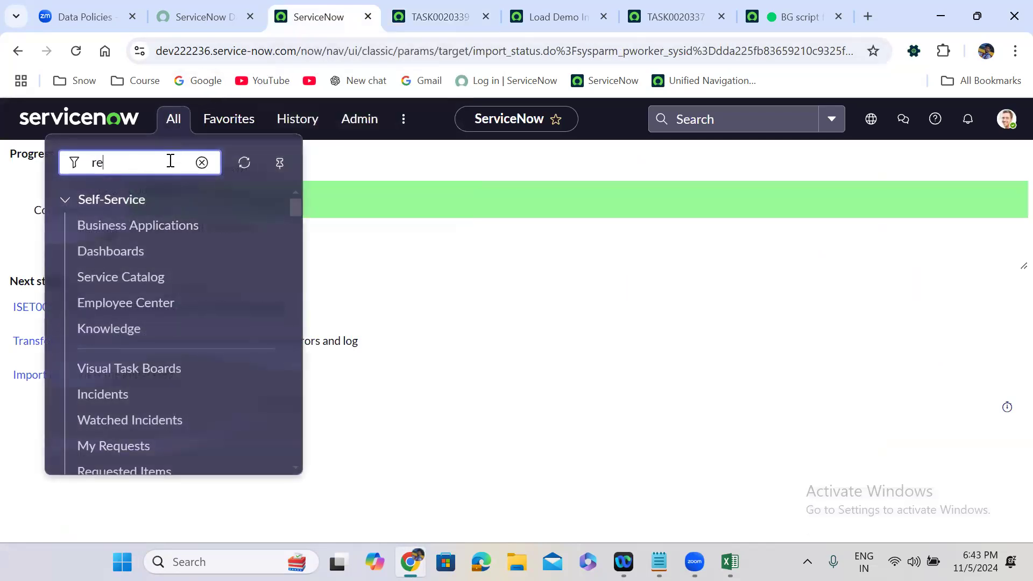
text(st api expl)
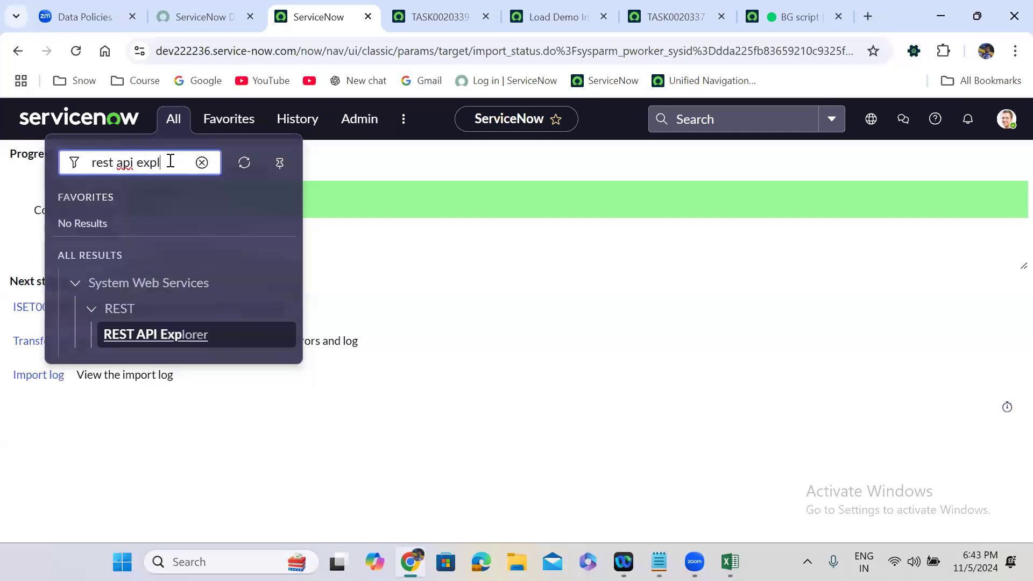
text(i)
click(148, 331)
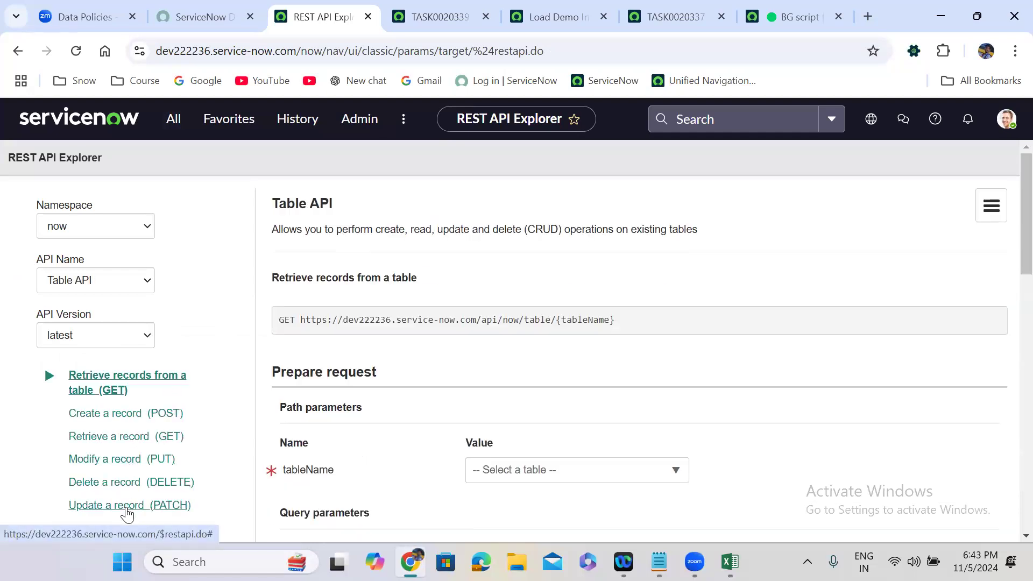
click(127, 509)
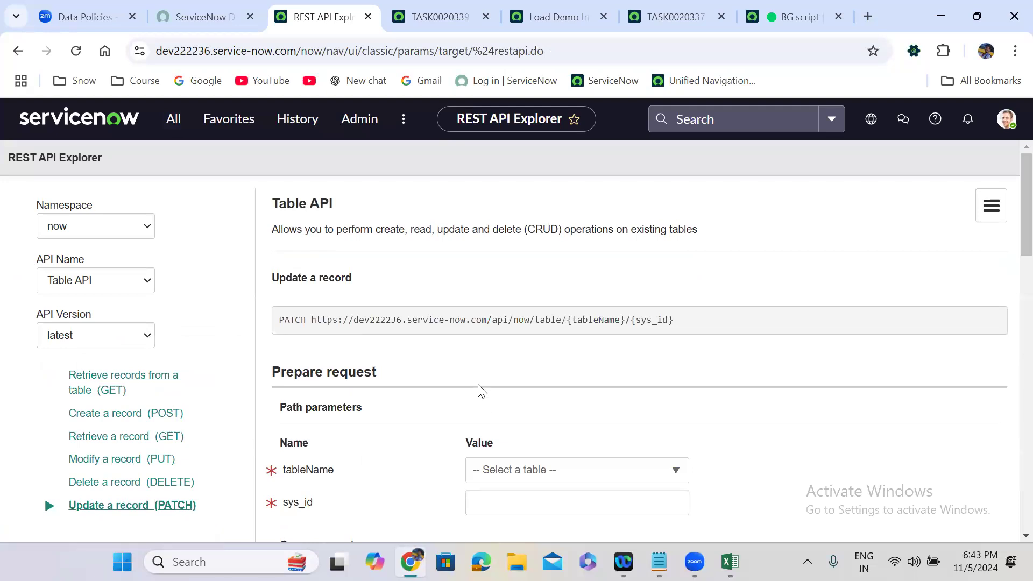
scroll(480, 390, down, 2)
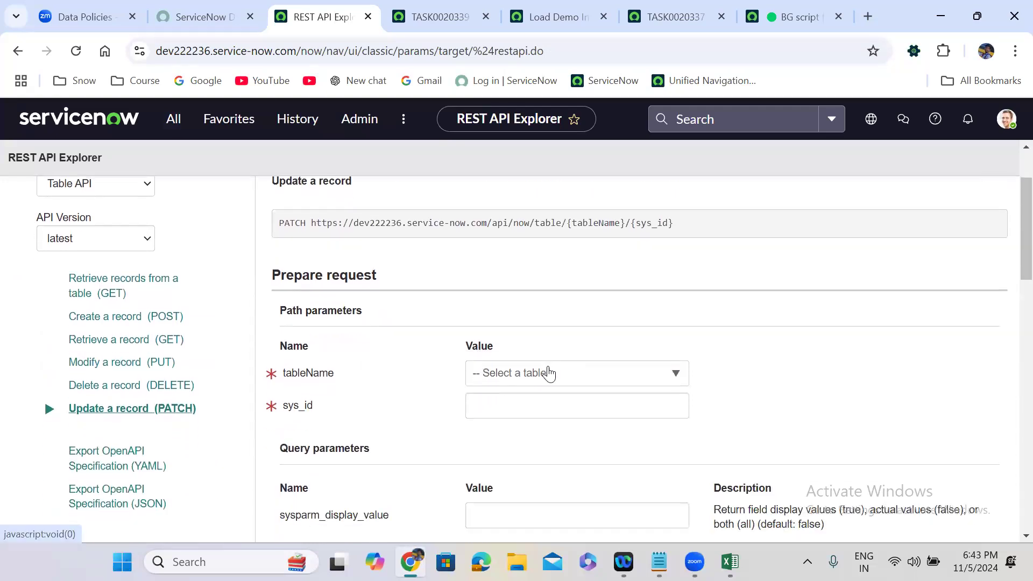
click(550, 380)
click(549, 380)
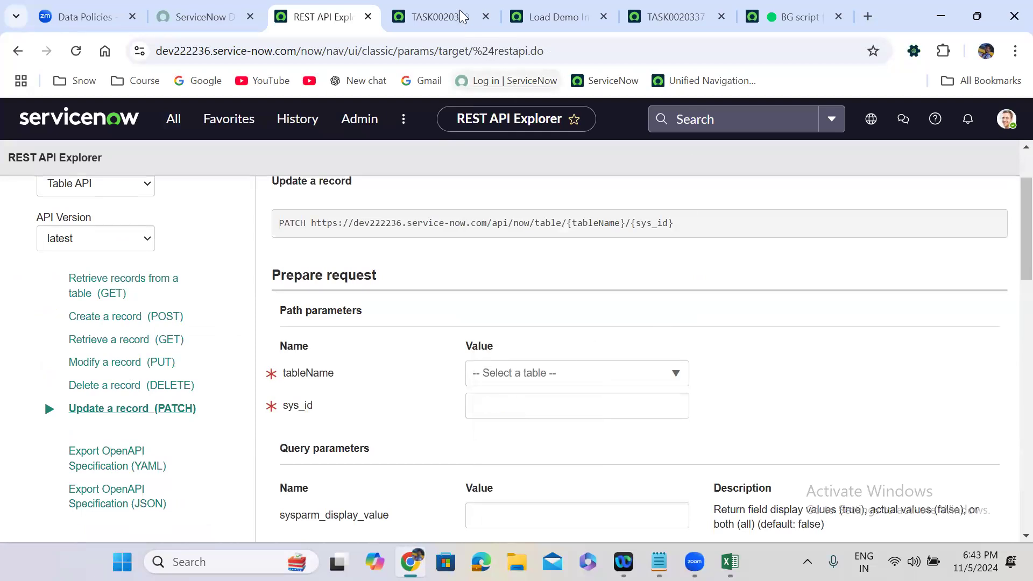
- Set the State of Demo Incident TASK0020339 to Open and save the record
click(440, 17)
click(744, 195)
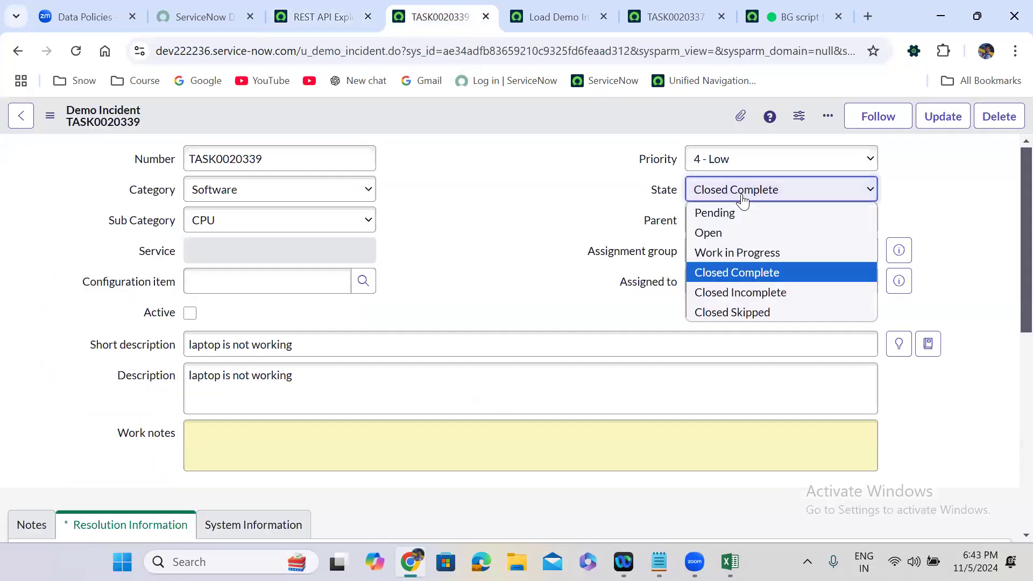
click(744, 231)
right_click(487, 113)
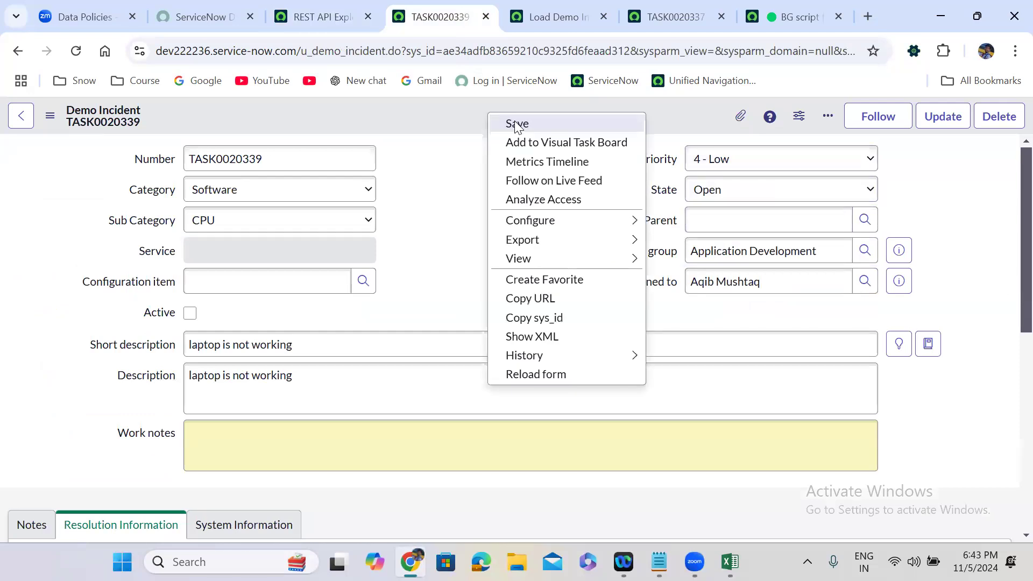
click(515, 122)
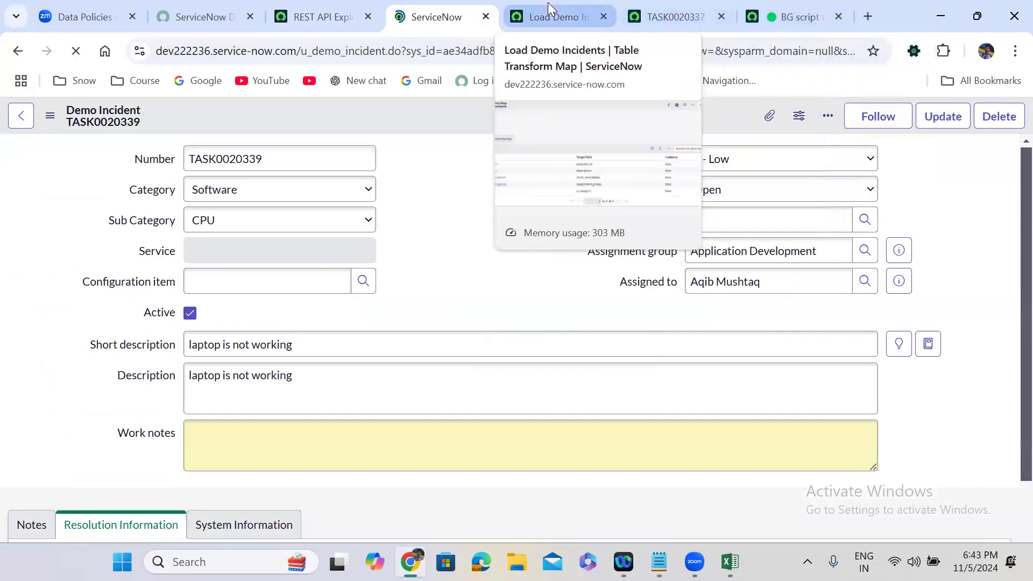
- Choose Demo Incident (u_demo_incident) as the tableName path parameter of the PATCH request in the REST API Explorer
click(320, 16)
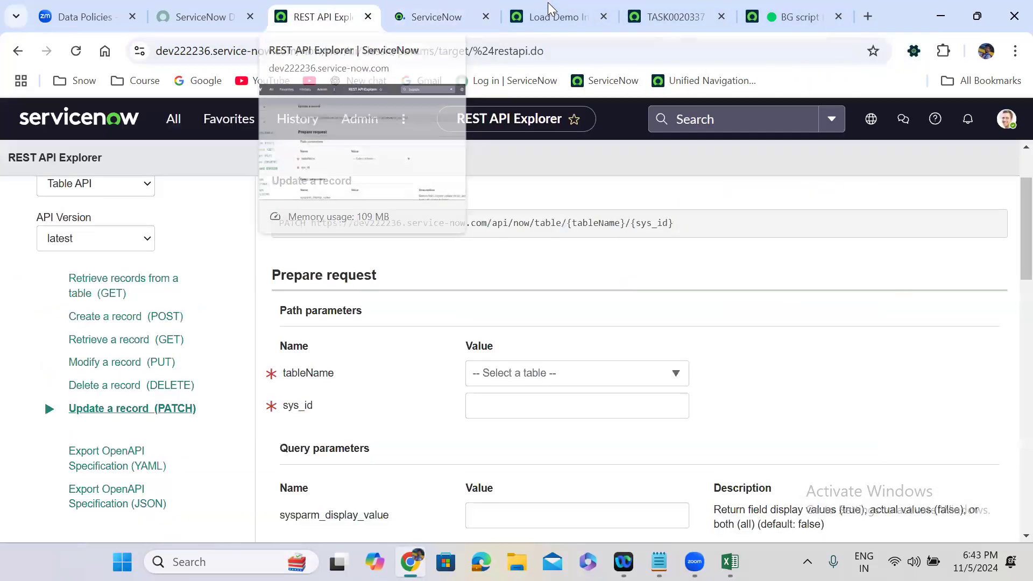
click(512, 377)
text(de)
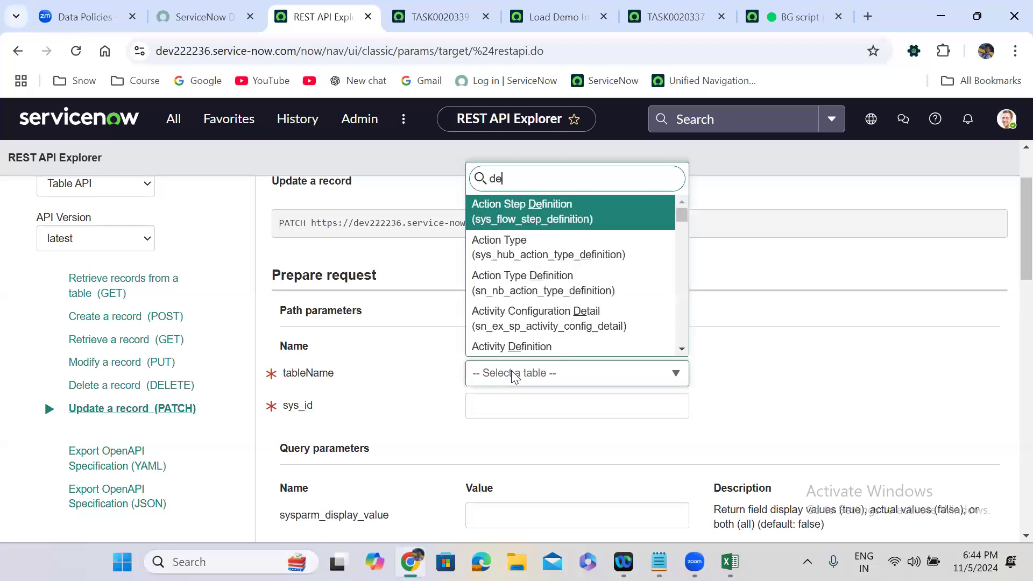
text(mo inc)
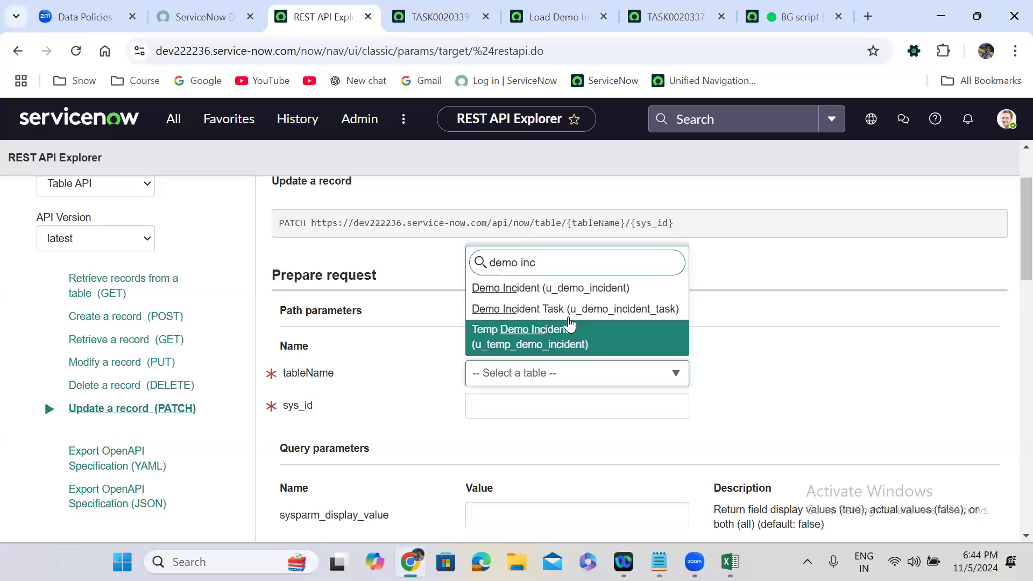
click(564, 290)
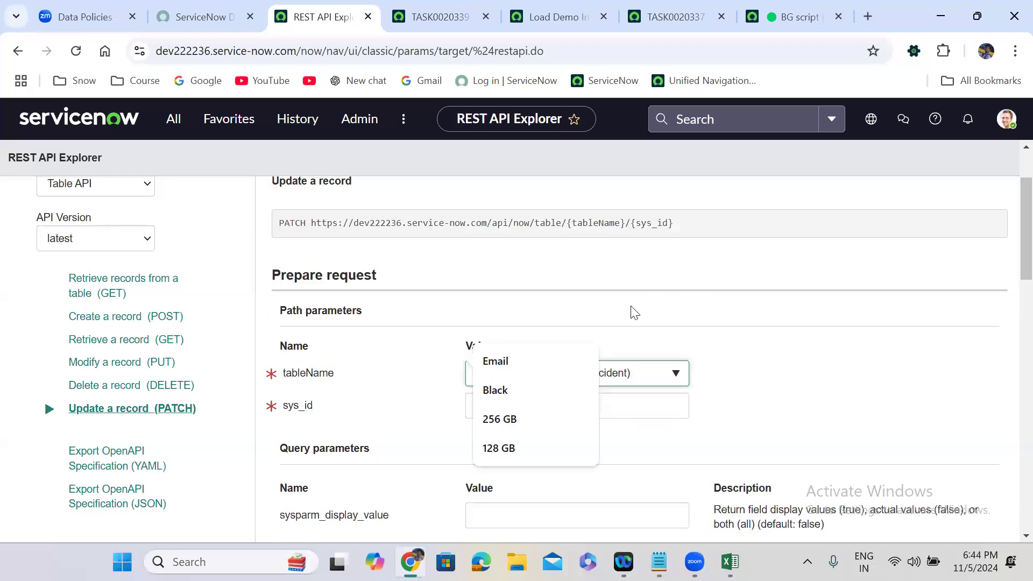
- Enter ae34adfb83659210c9325fd6feaad312 as the sys_id path parameter and save TASK0020339's form once more
scroll(630, 309, down, 1)
scroll(634, 312, down, 2)
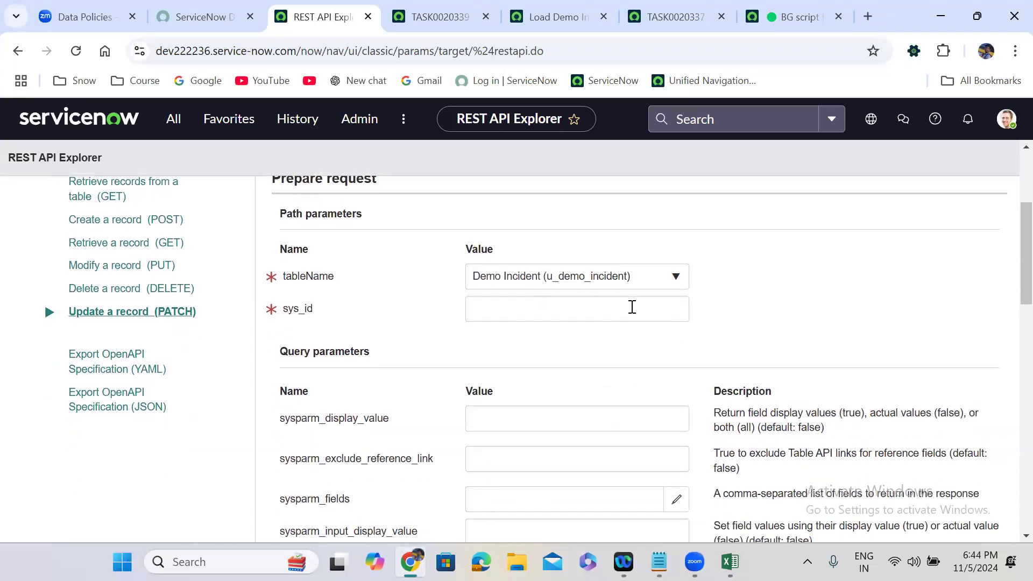
click(565, 303)
text(ae34adfb83659210c9325fd6feaad312)
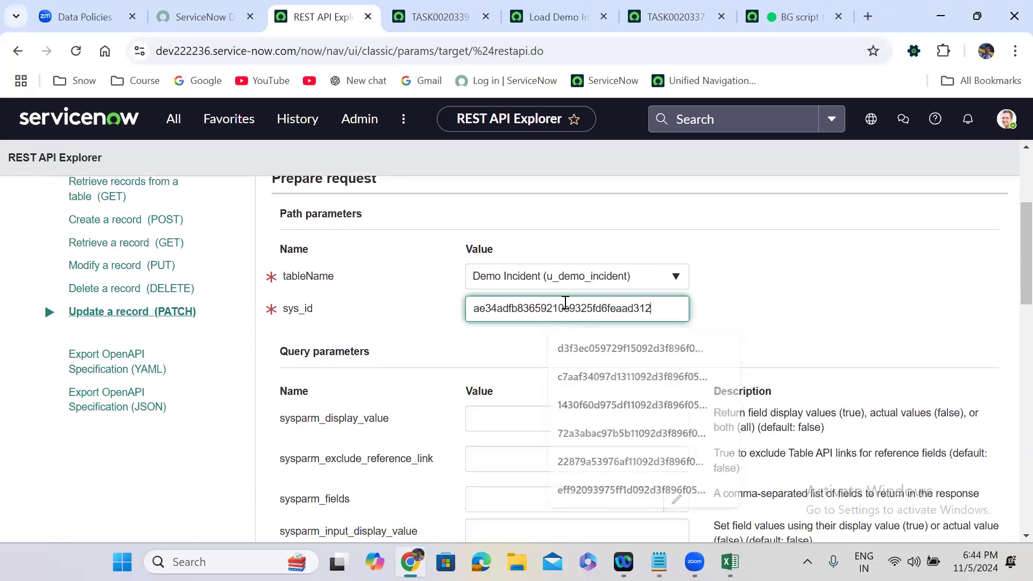
click(446, 12)
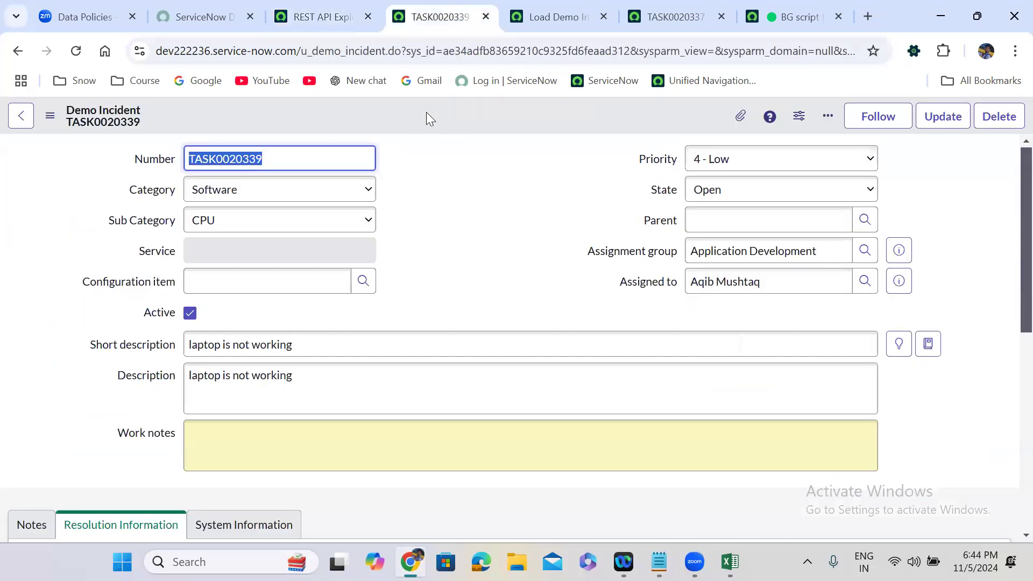
right_click(426, 110)
click(459, 122)
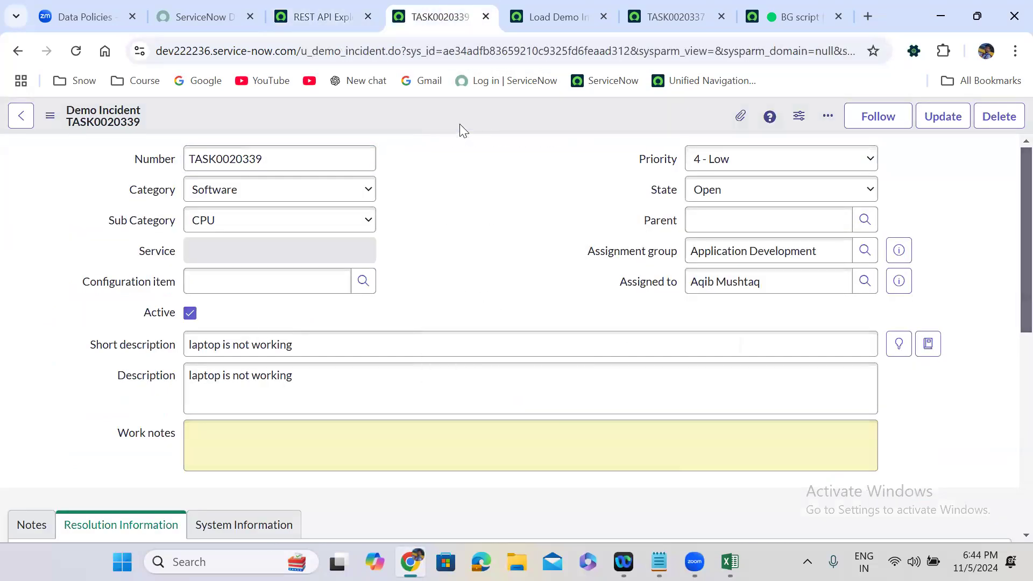
click(315, 11)
double_click(539, 313)
text(ae34adfb83659210c9325fd6feaad312)
click(660, 349)
- Add the State field with value 3 to the PATCH request body
scroll(661, 348, down, 1)
scroll(661, 347, down, 10)
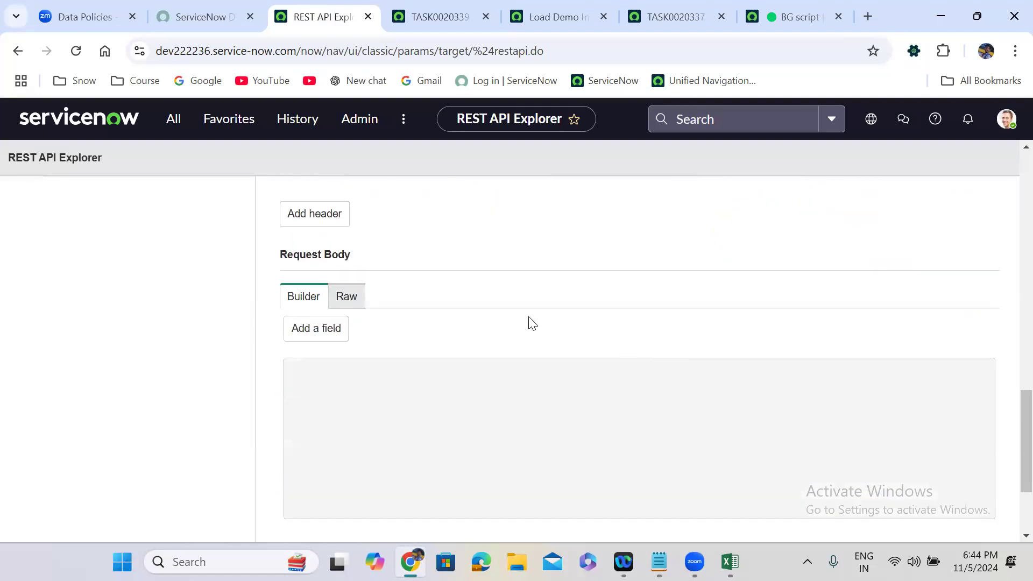
click(313, 340)
click(332, 339)
text(sta)
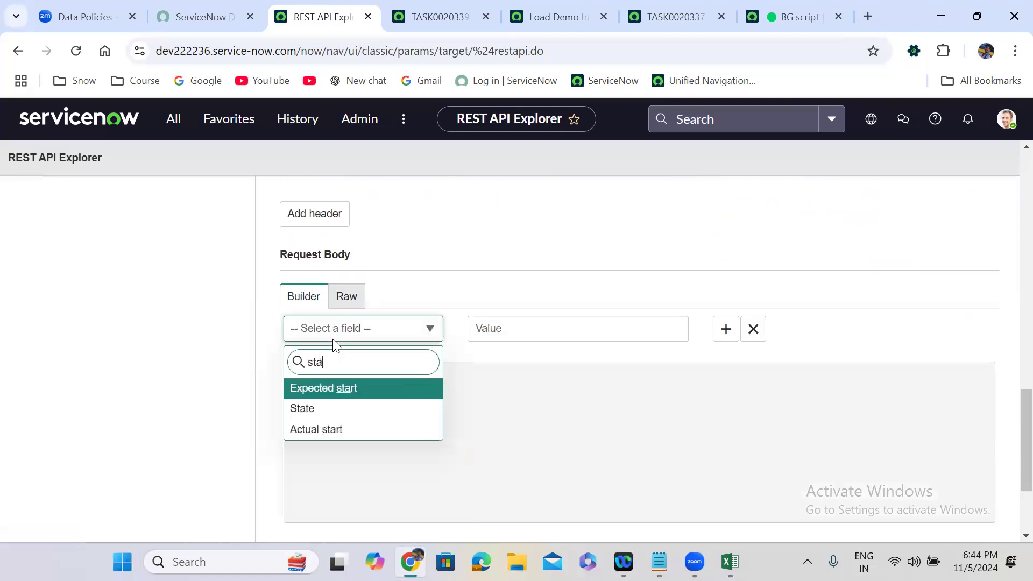
click(340, 407)
click(524, 339)
text(3)
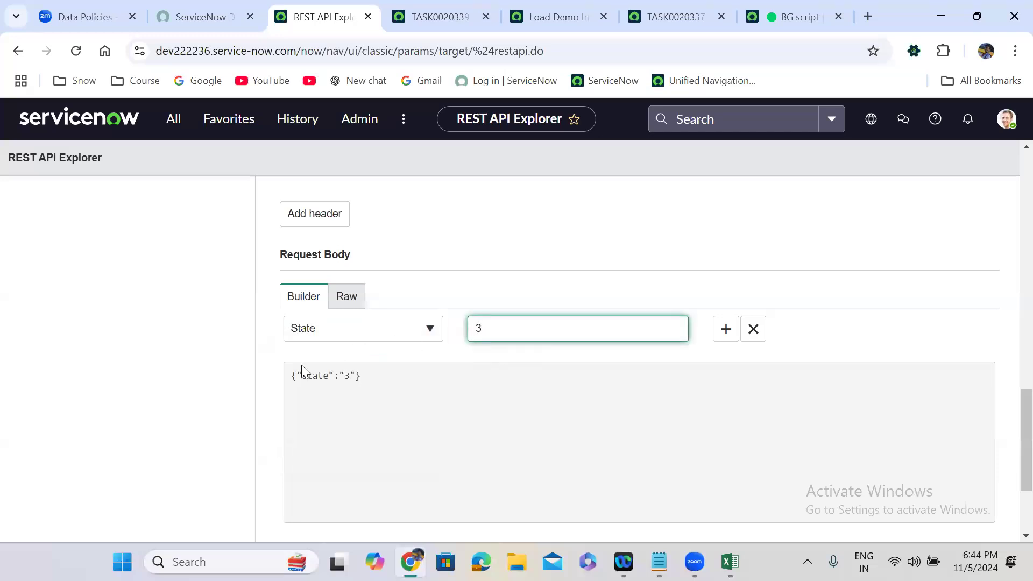
click(271, 458)
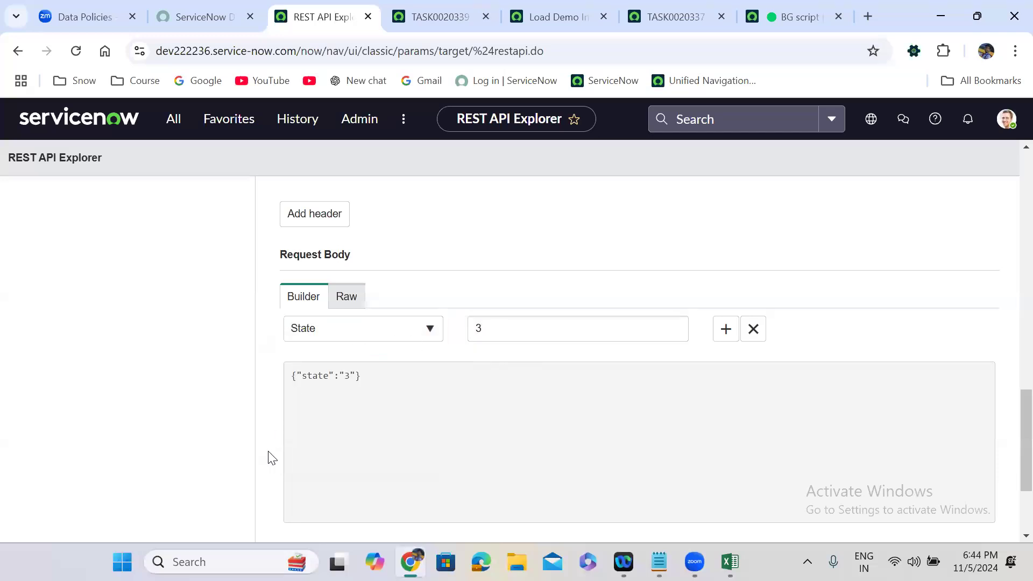
- Send the PATCH request that updates the Demo Incident record
scroll(272, 458, down, 3)
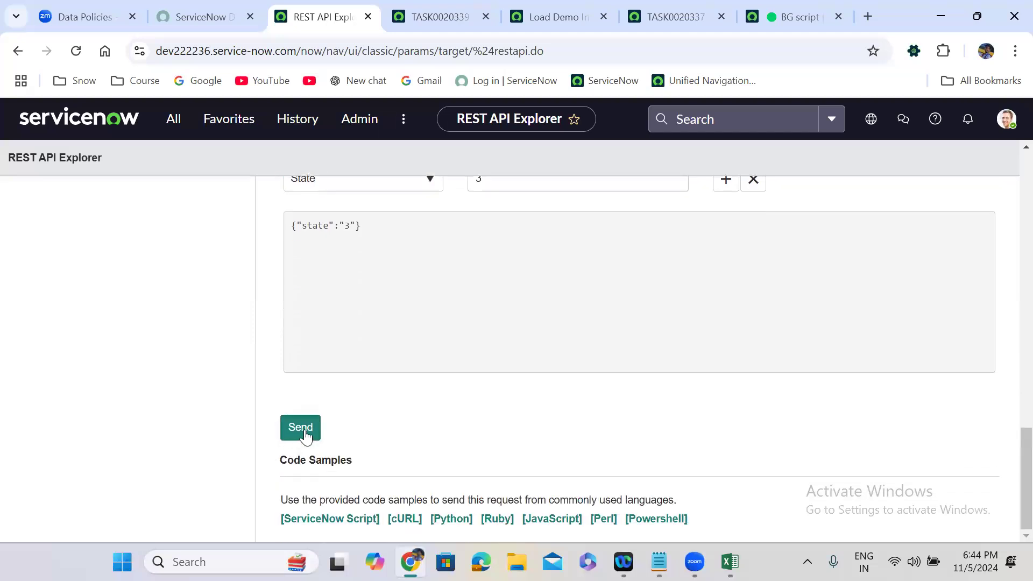
click(303, 431)
click(588, 154)
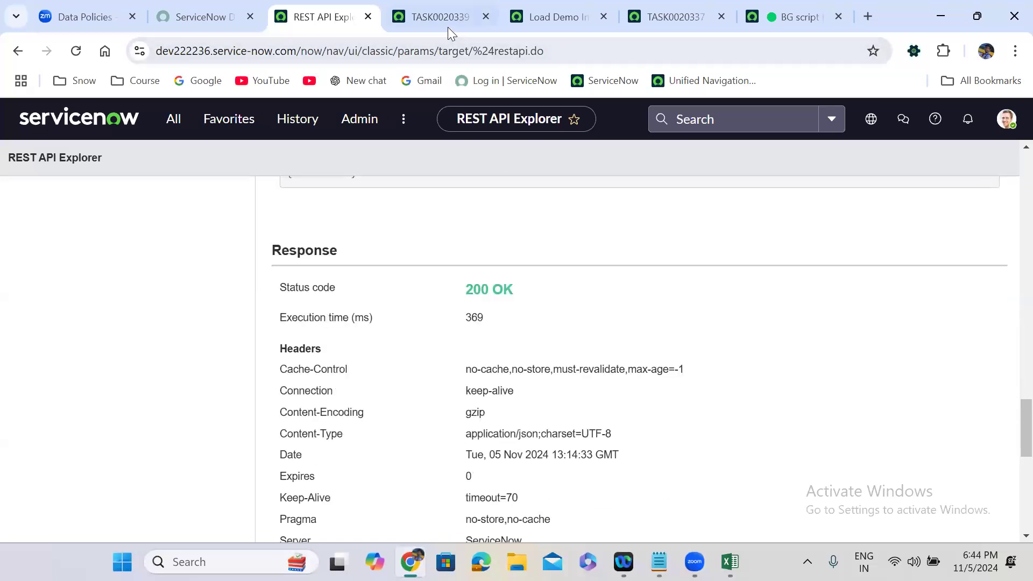
- Check the State and resolution fields on TASK0020339's form, reload it, and return to the API response
click(447, 24)
click(479, 281)
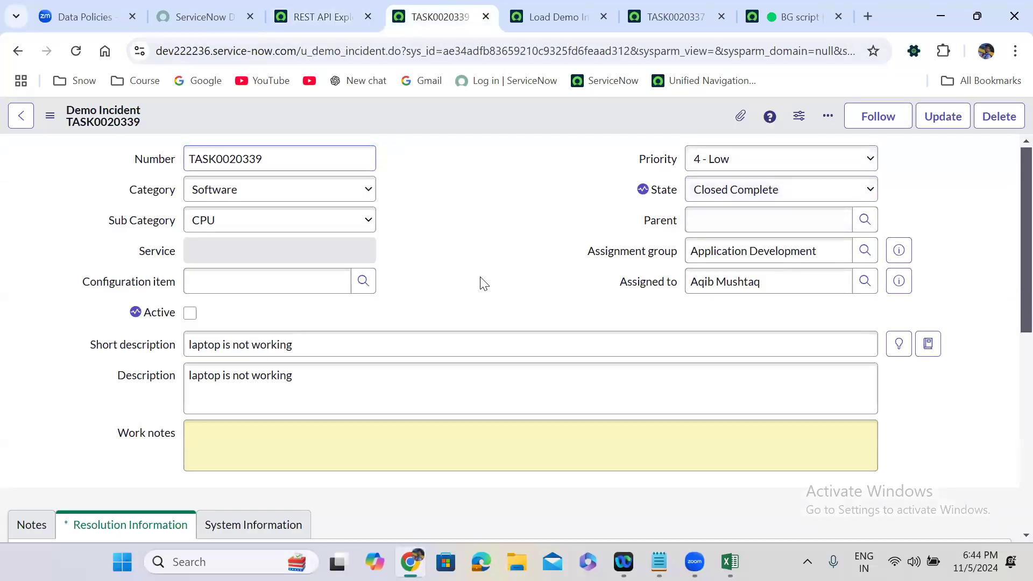
scroll(479, 281, down, 5)
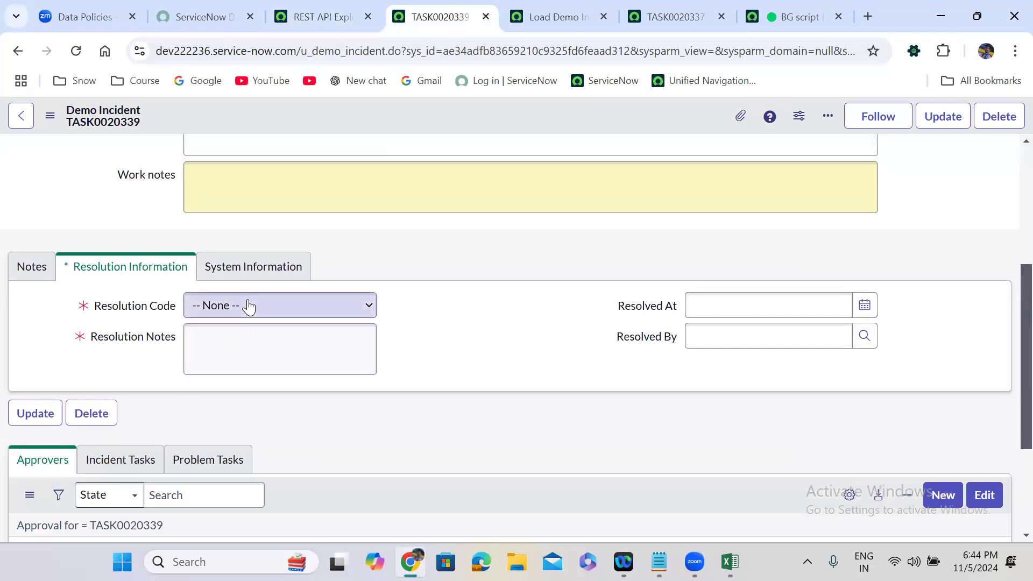
click(76, 50)
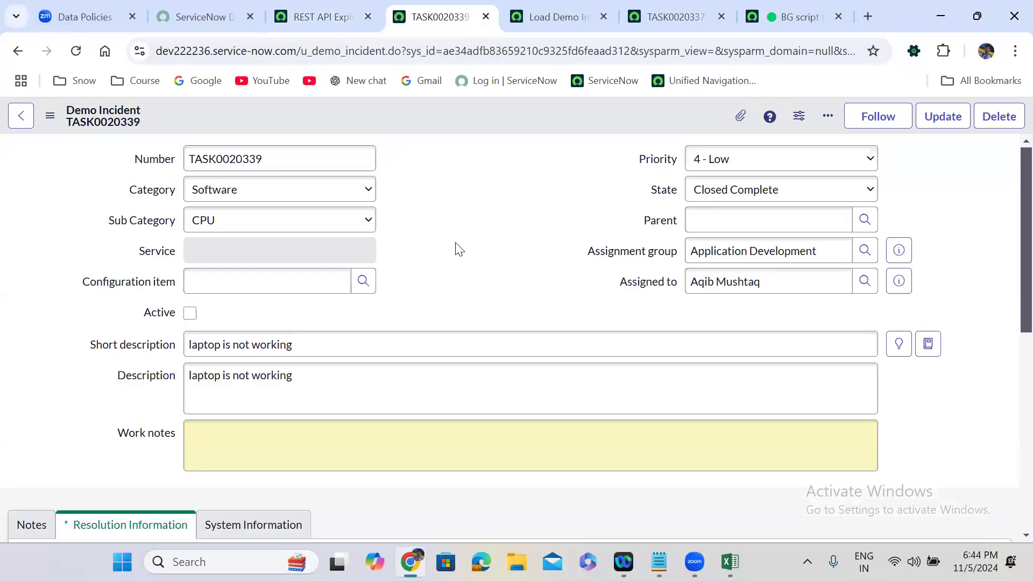
click(326, 18)
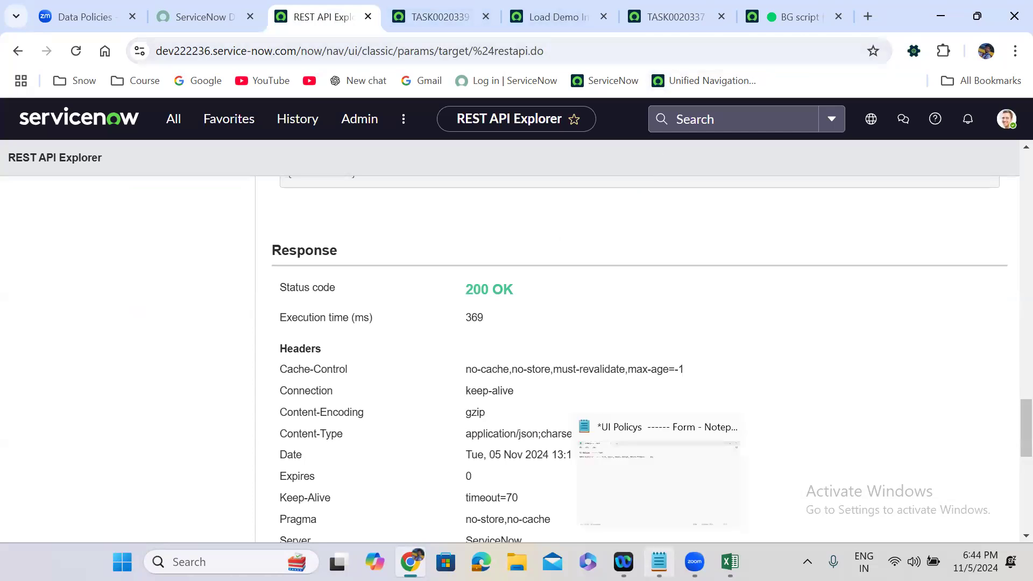
- Switch to the Notepad notes and insert "work only from the" before "Form" on the UI Policys line
click(656, 473)
click(138, 74)
text(work on)
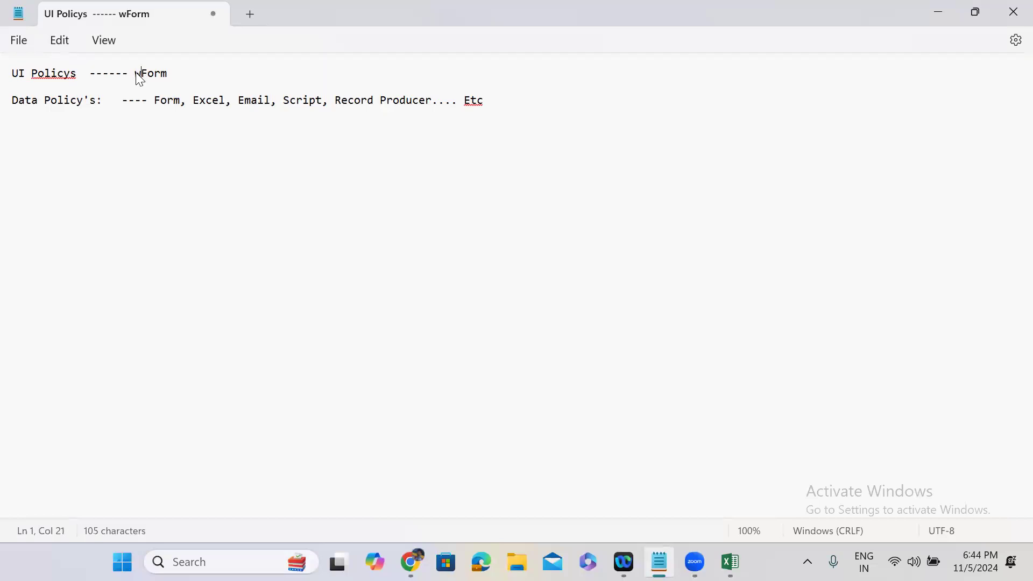
text(ly from )
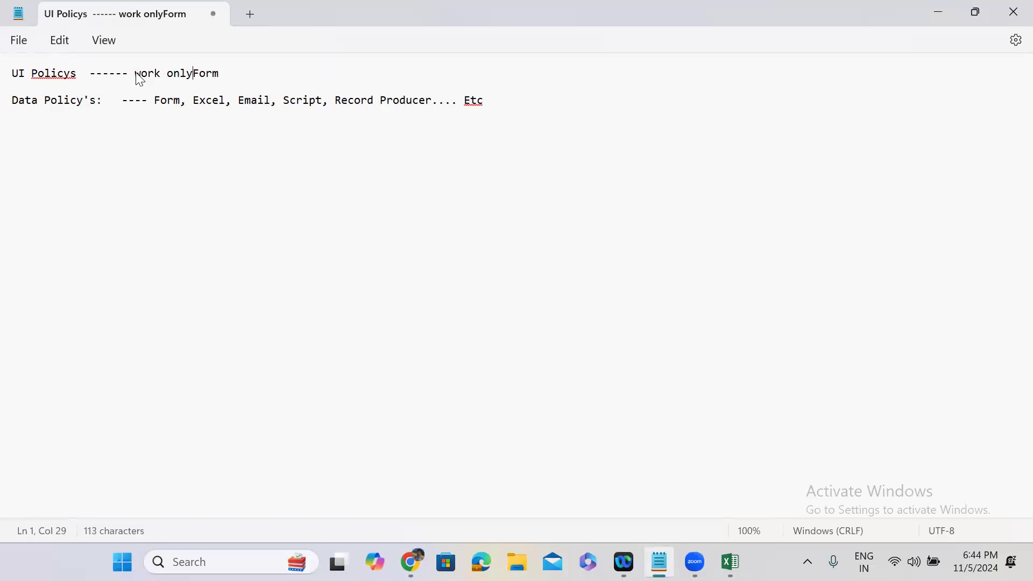
text(the)
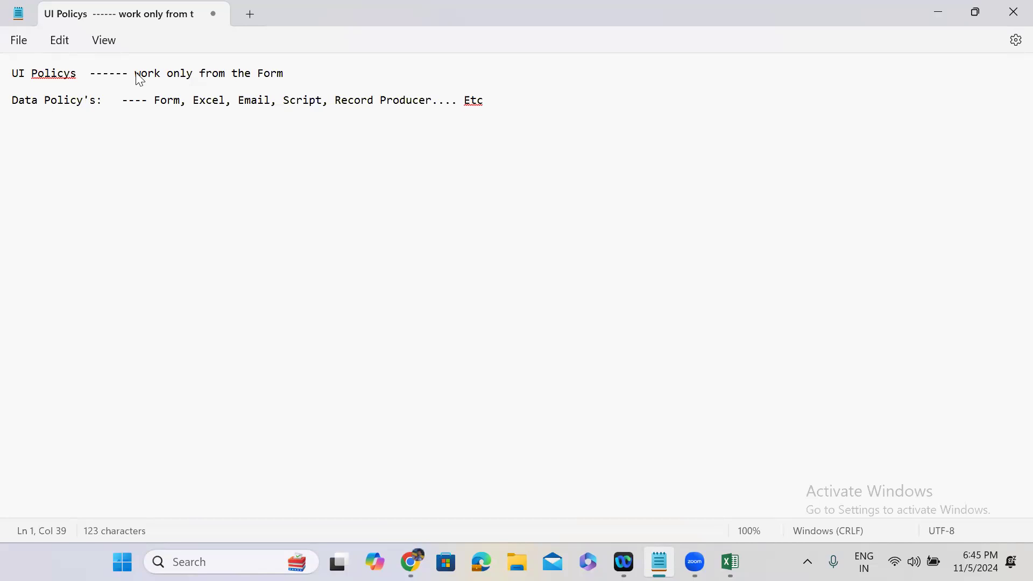
- Insert "work from all the sources like" before "Form" on the Data Policy's line and return to the browser
click(155, 102)
text(work f)
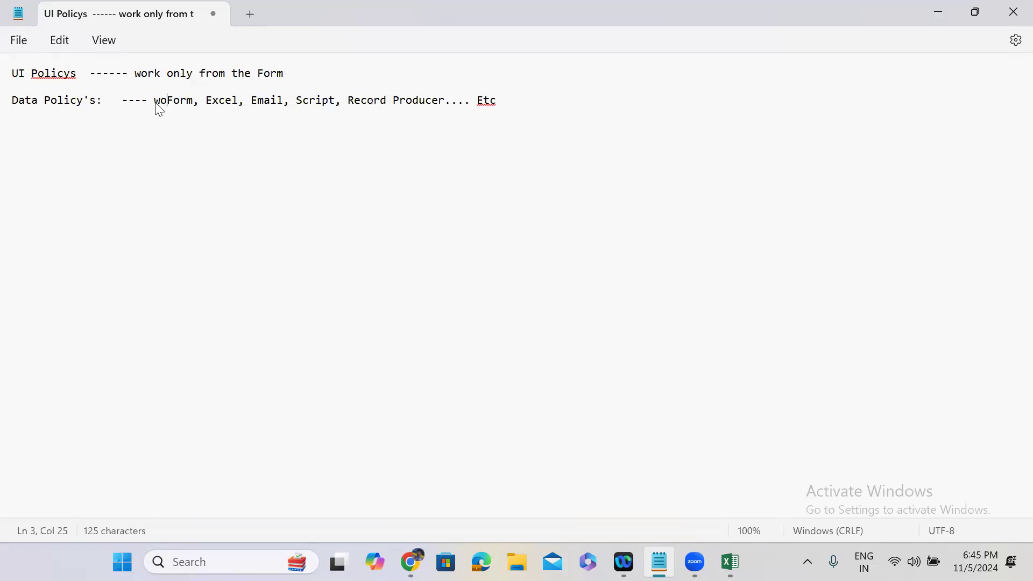
text(rom al)
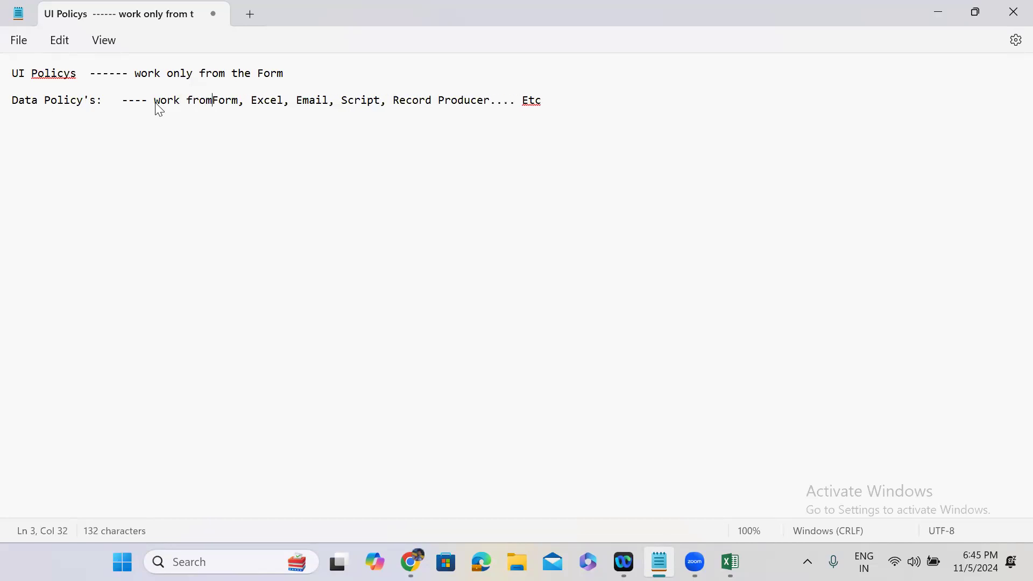
text(l the )
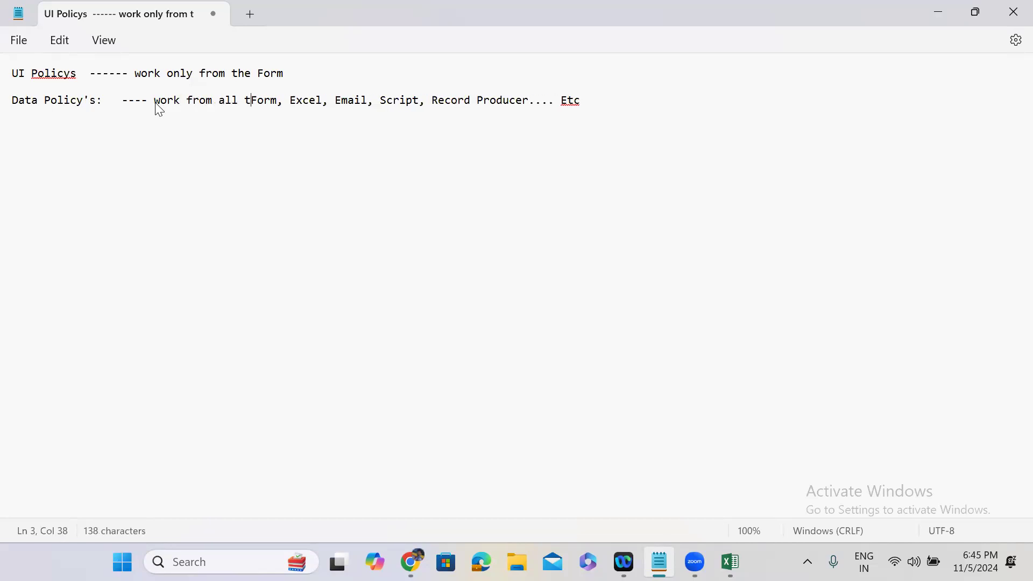
text(sources )
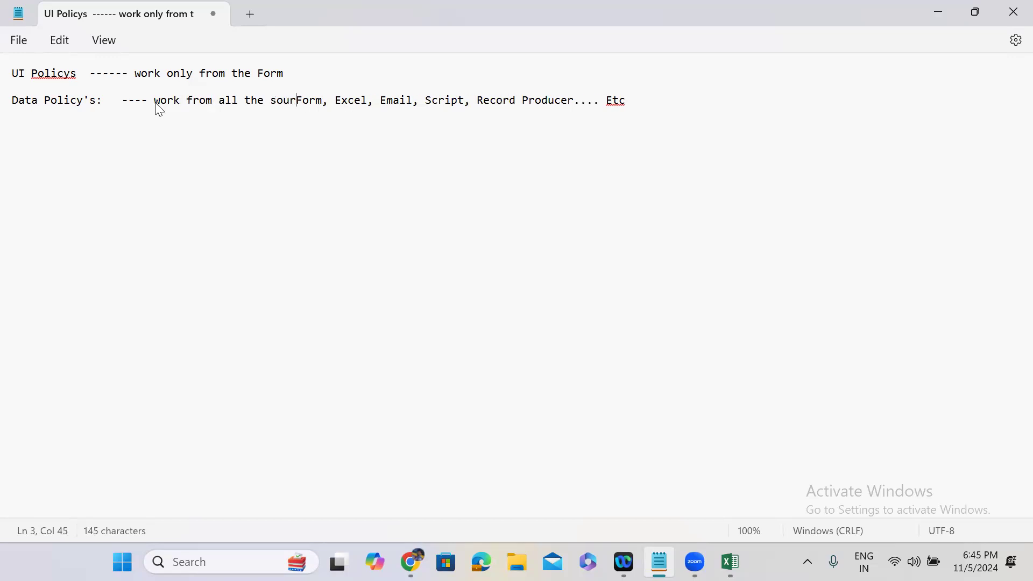
text(like)
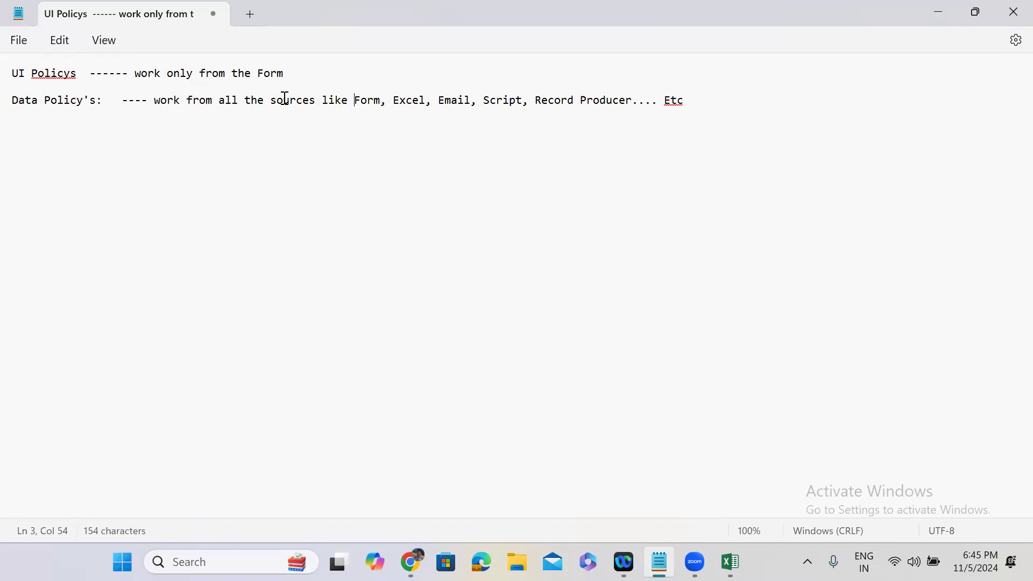
click(939, 13)
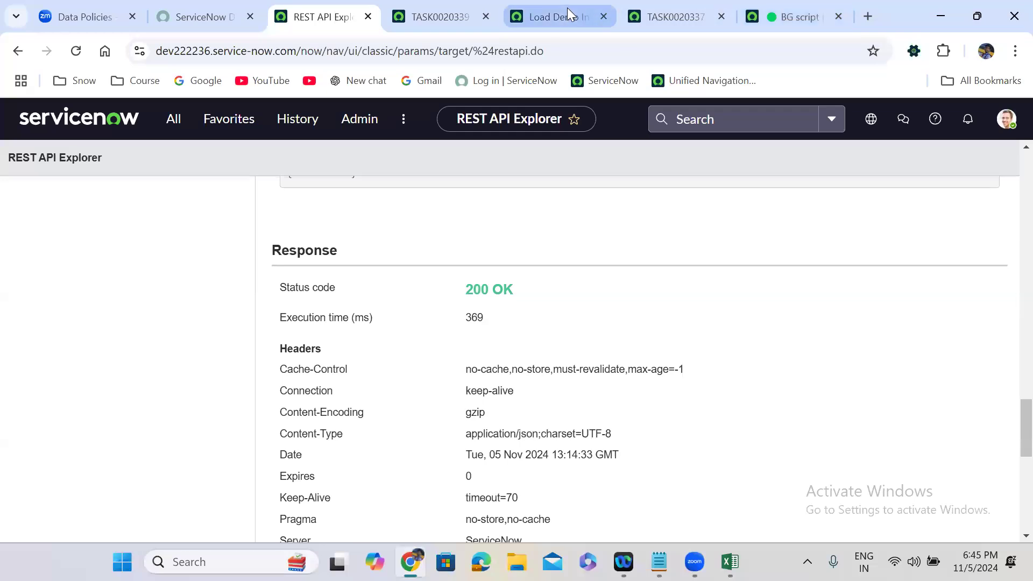
- Close the Load Demo Incident page, open the data policies configured for TASK0020337's table, and start a new data policy
click(603, 17)
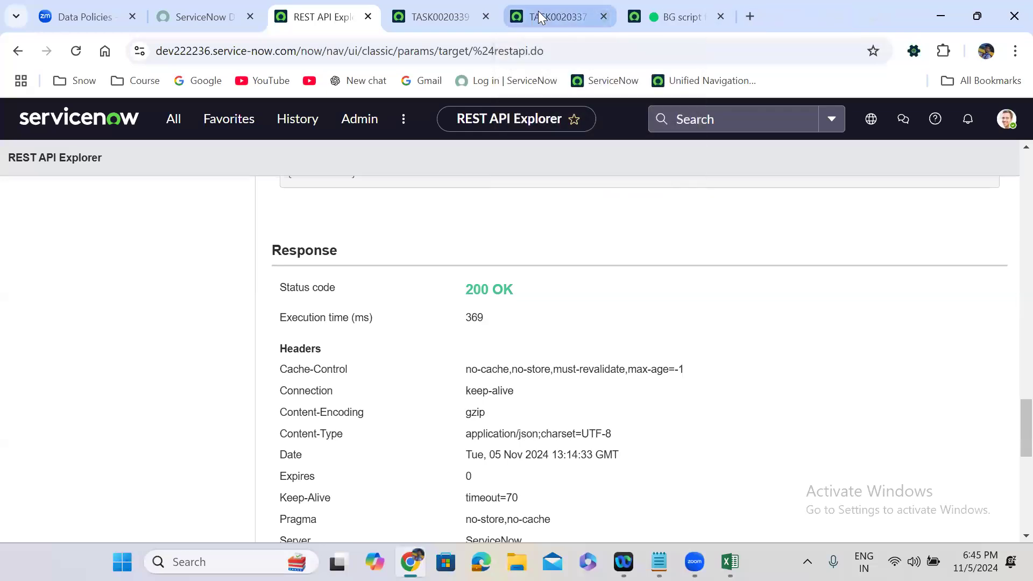
click(540, 15)
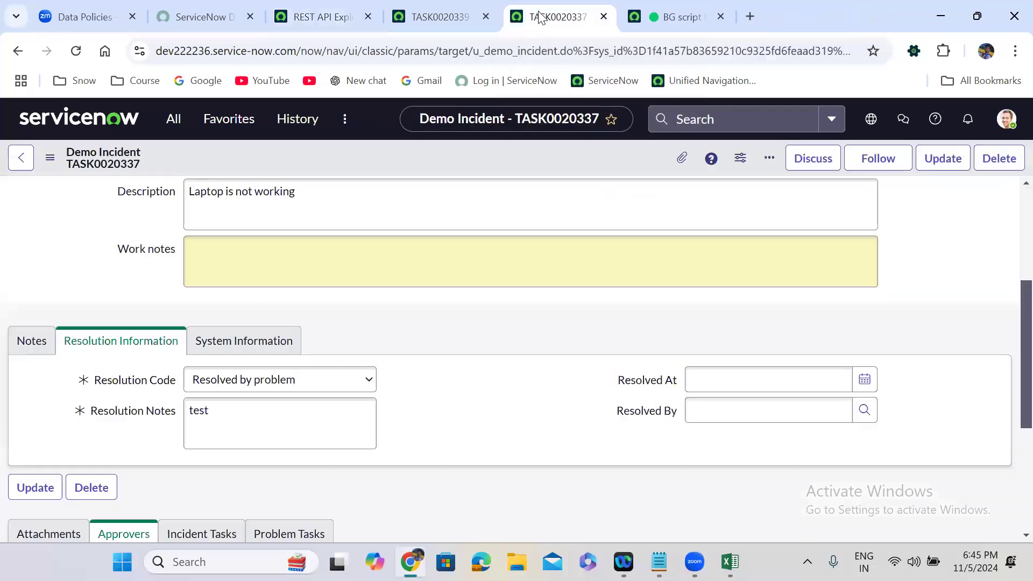
right_click(438, 152)
mouse_move(515, 264)
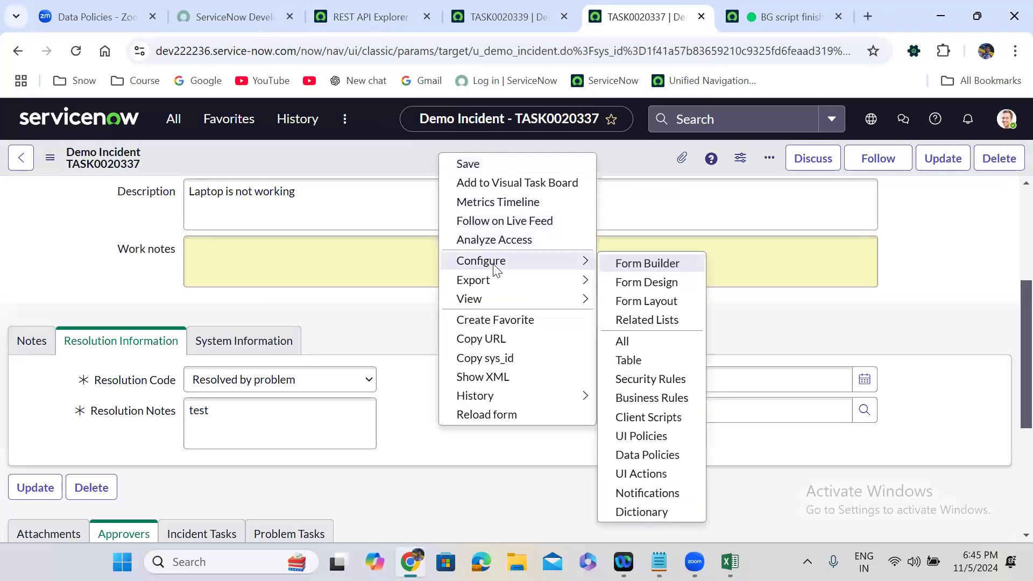
click(675, 456)
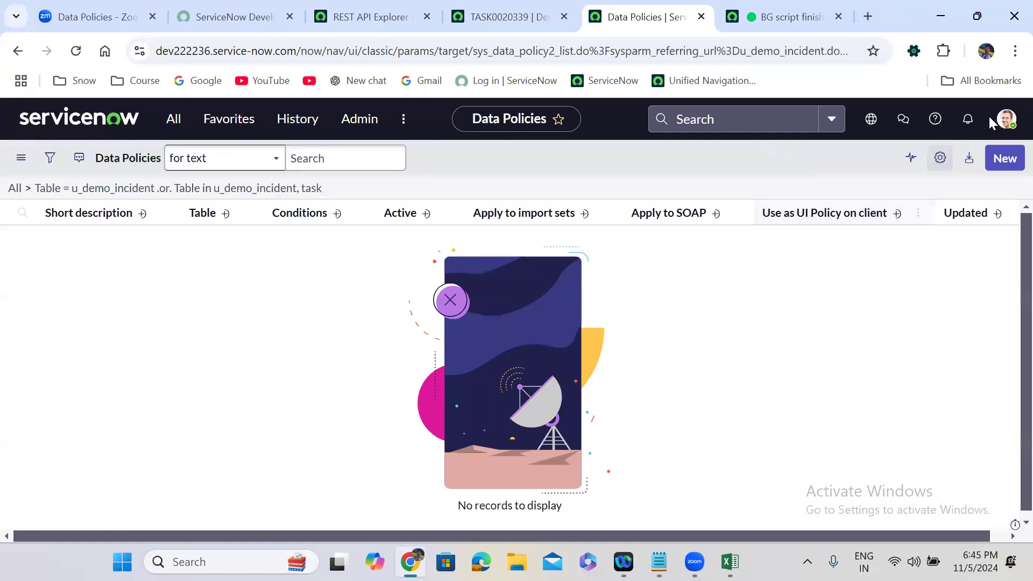
click(1007, 159)
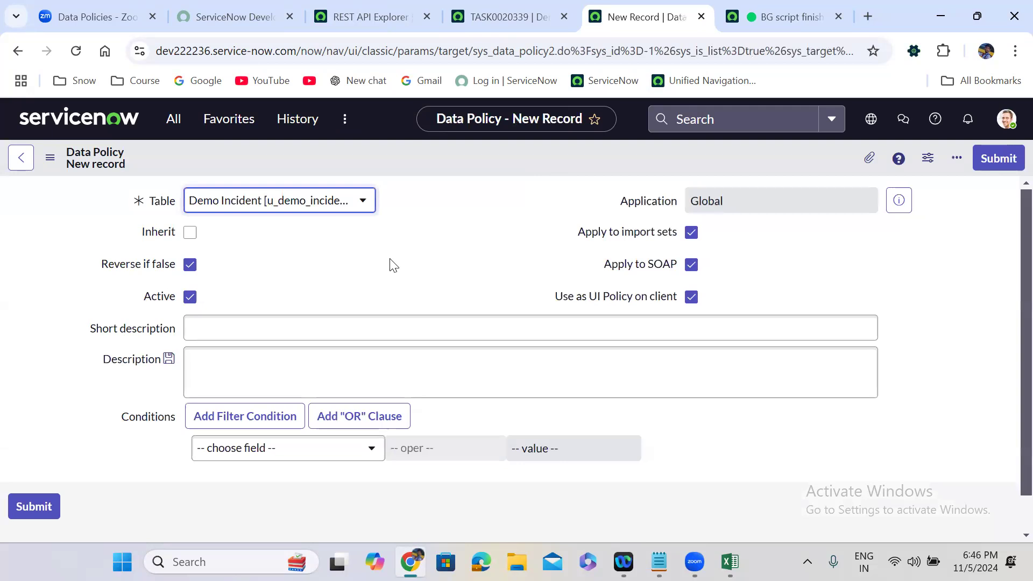
- Enter "Make Resolution Code and Notes mandatory" as the data policy's short description
click(263, 330)
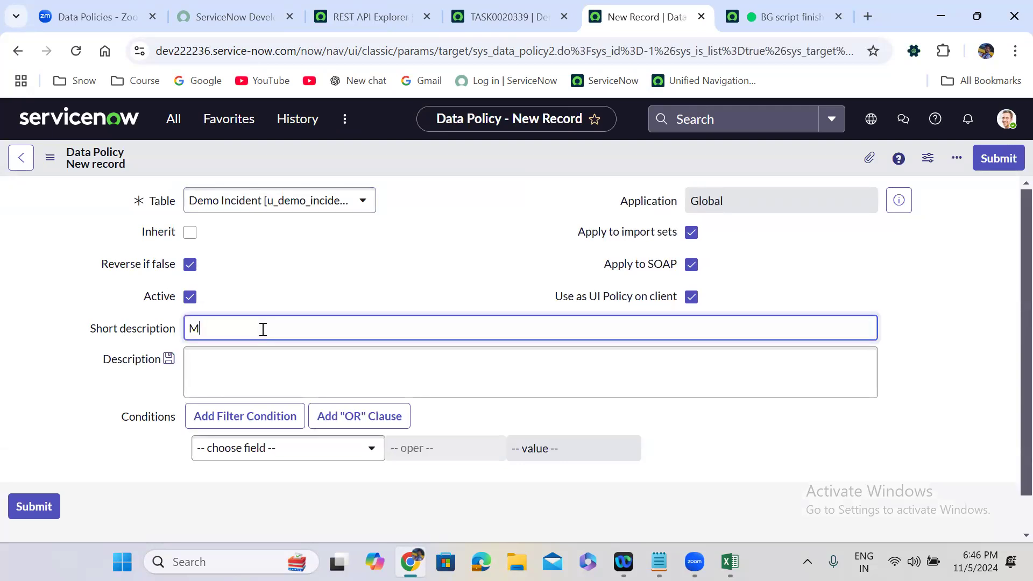
text(Make Resolution Code and Notes mandatory)
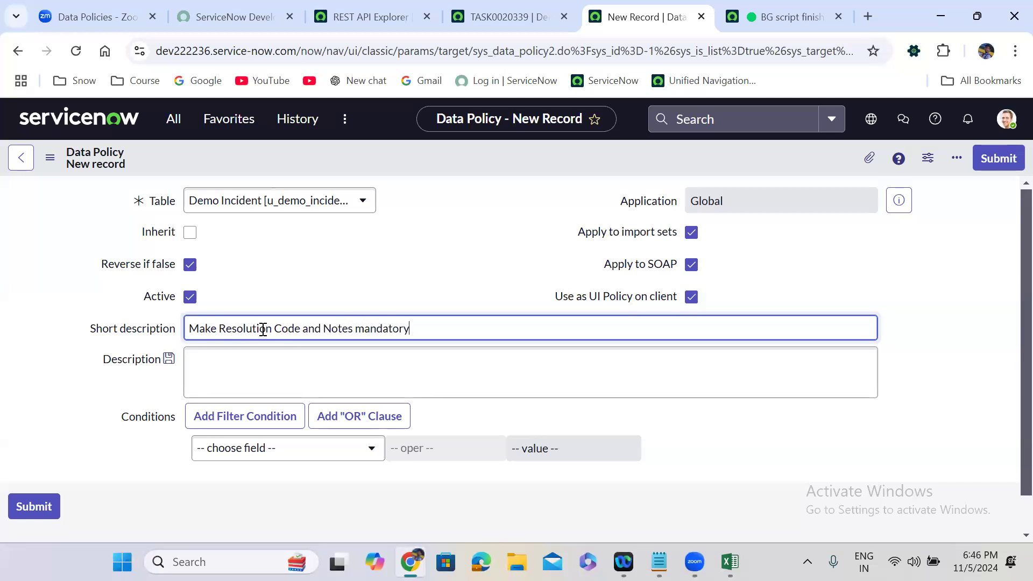
click(404, 259)
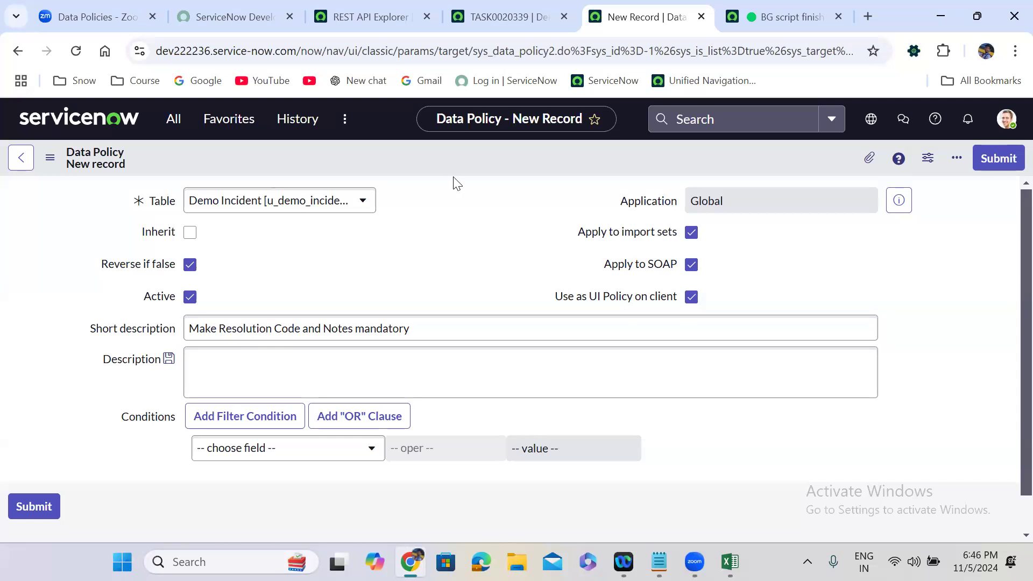
right_click(444, 154)
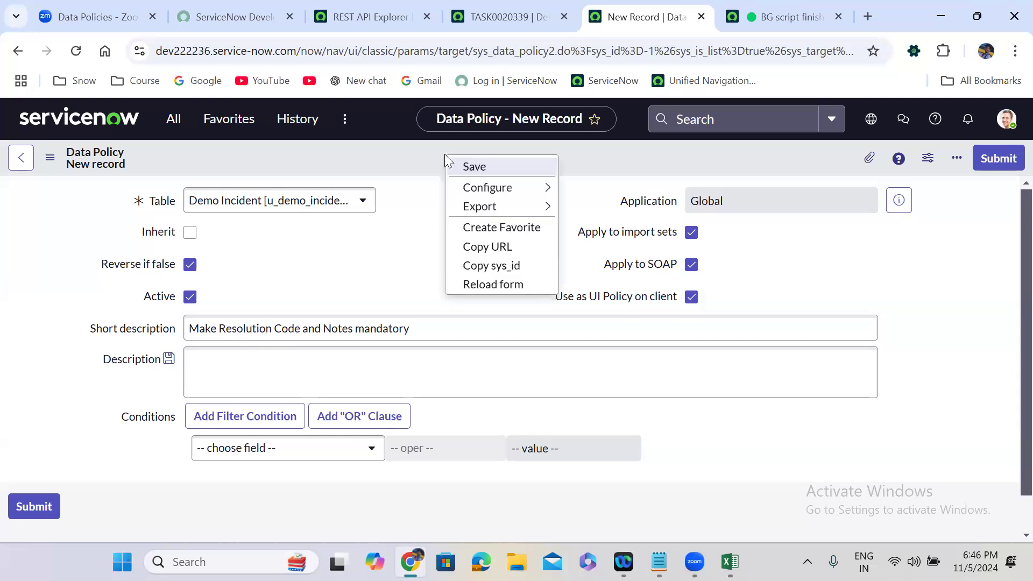
- Set the data policy's condition to State is Closed Complete and save the record without leaving its form
click(318, 446)
text(sta)
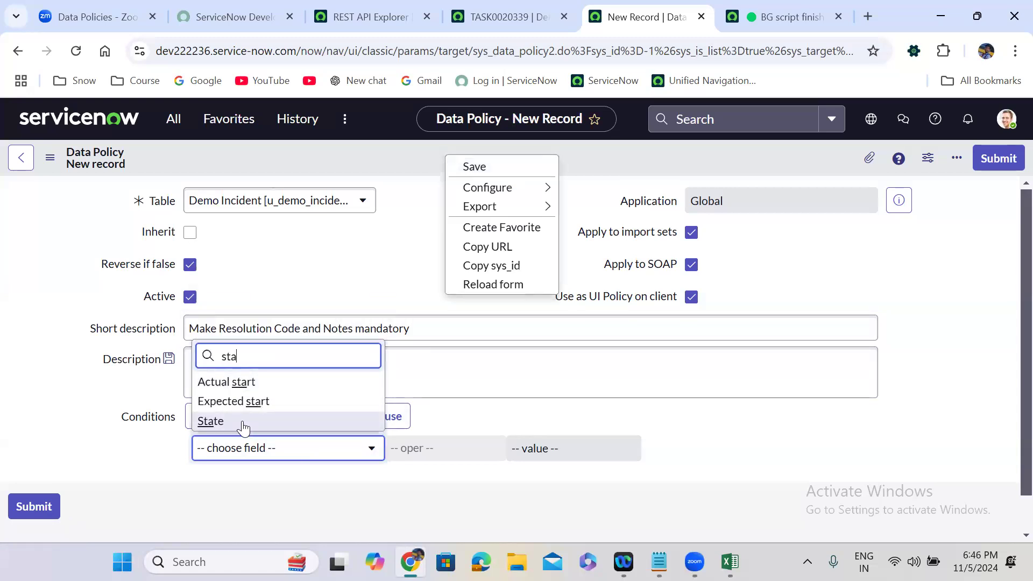
key(Return)
click(583, 449)
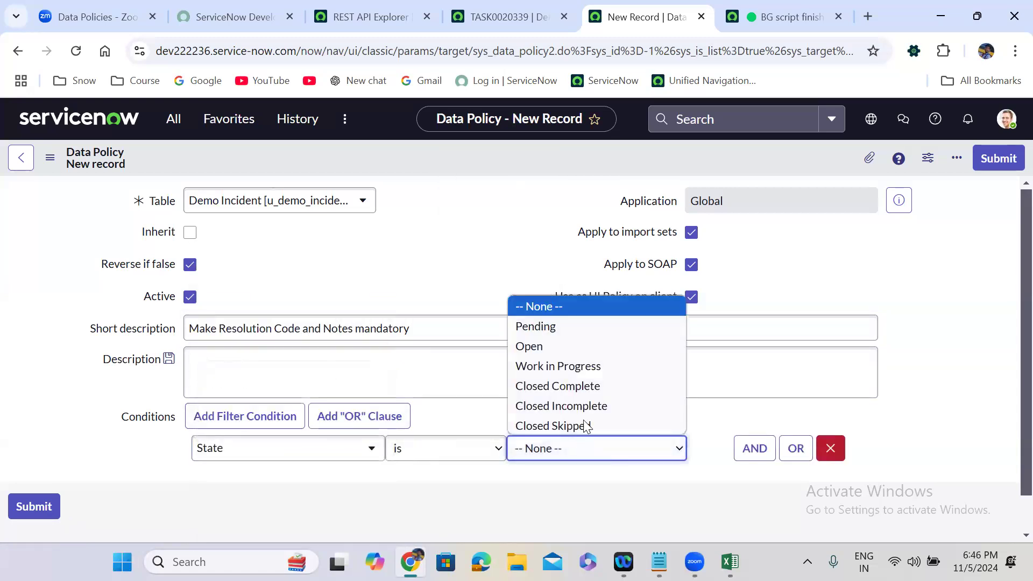
click(585, 386)
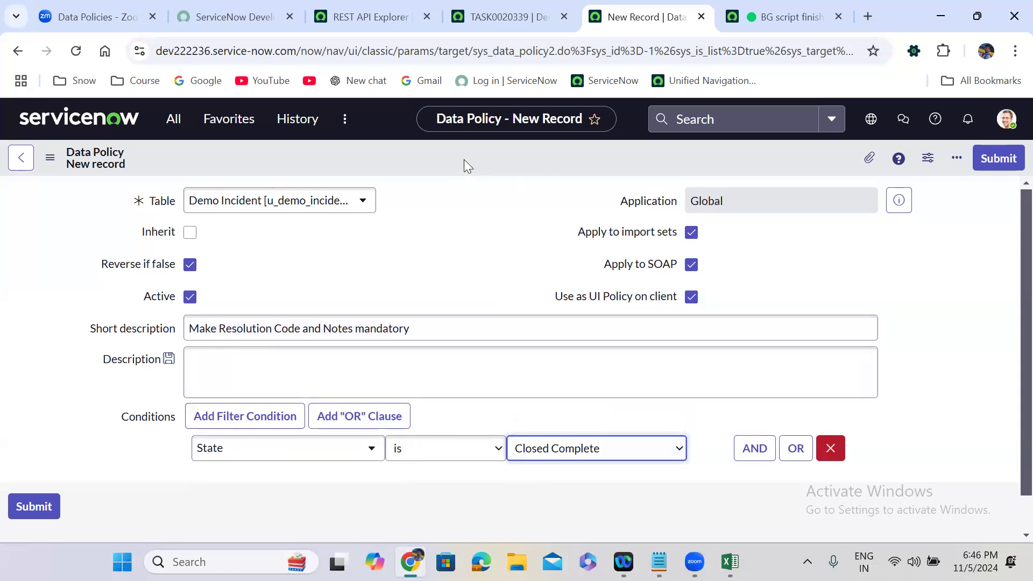
right_click(464, 159)
click(499, 171)
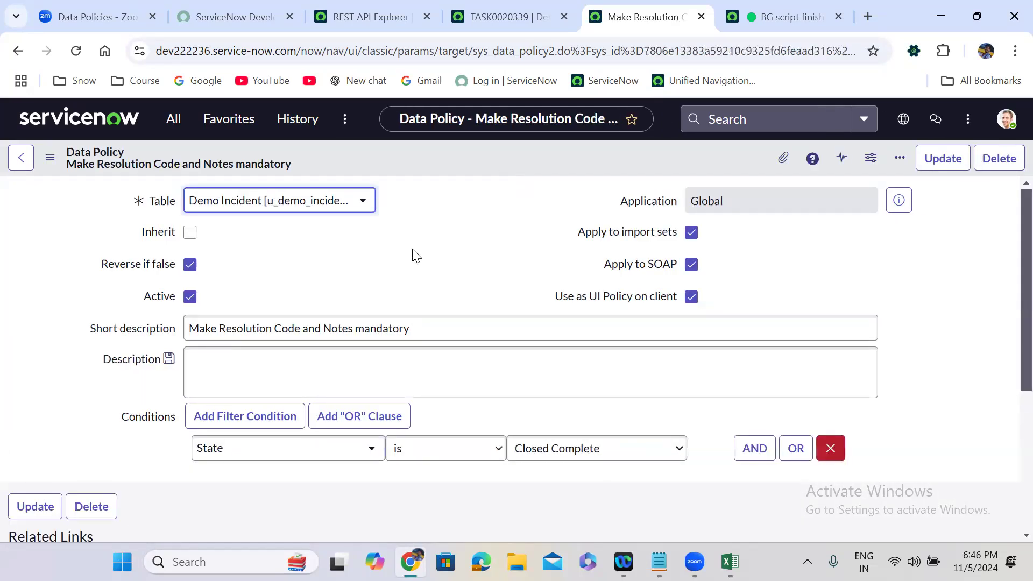
- Add a data policy rule for the Resolution Code field with Mandatory set to True and submit it
scroll(415, 255, down, 3)
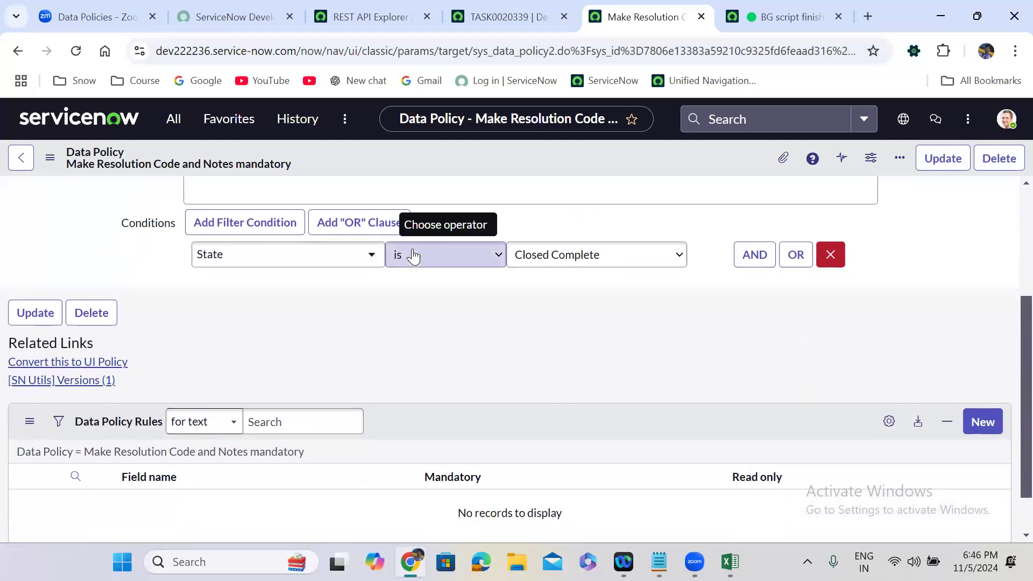
scroll(414, 255, down, 1)
scroll(417, 255, down, 1)
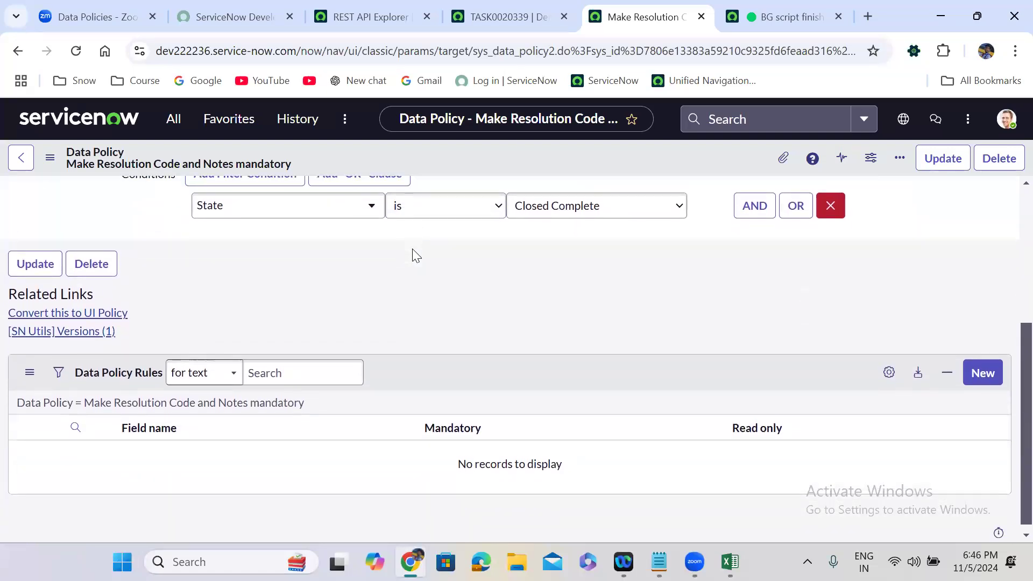
click(984, 366)
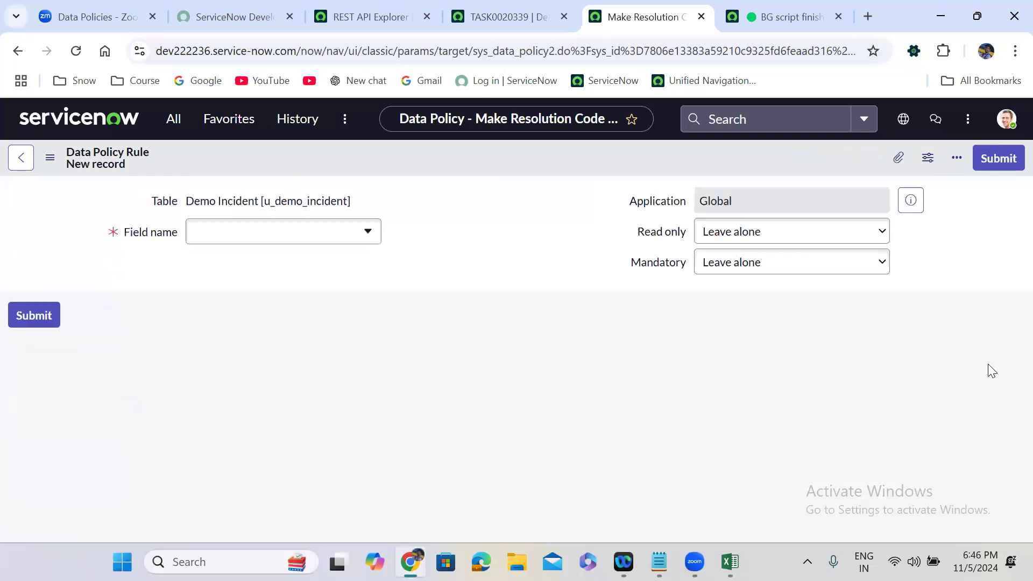
click(292, 237)
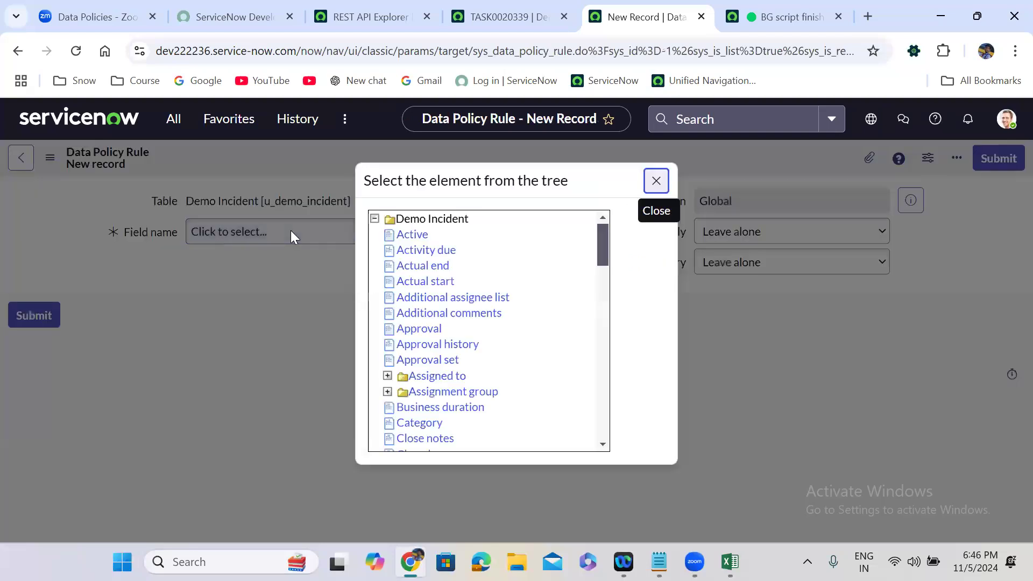
drag(604, 240, 608, 370)
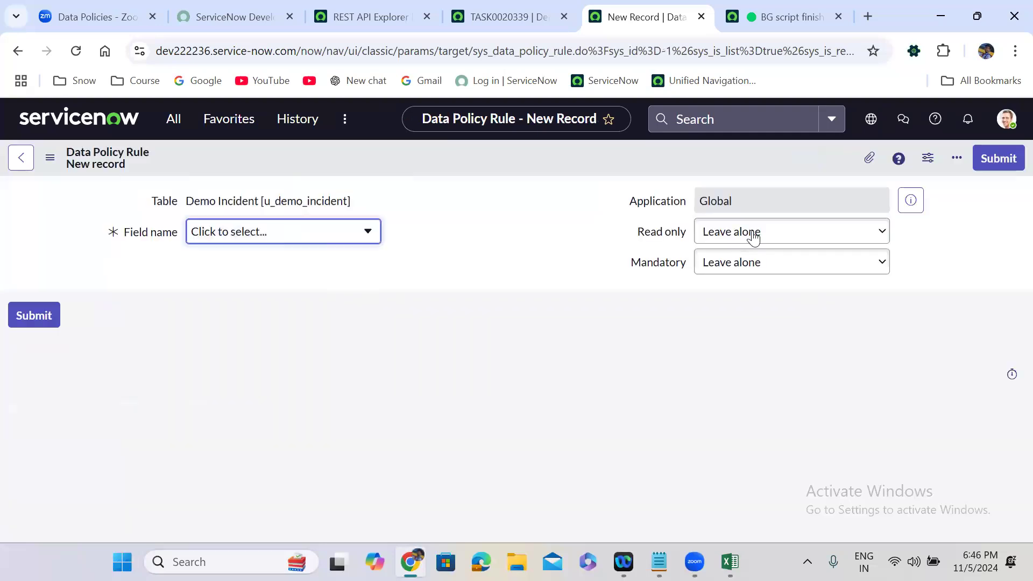
click(437, 308)
click(724, 267)
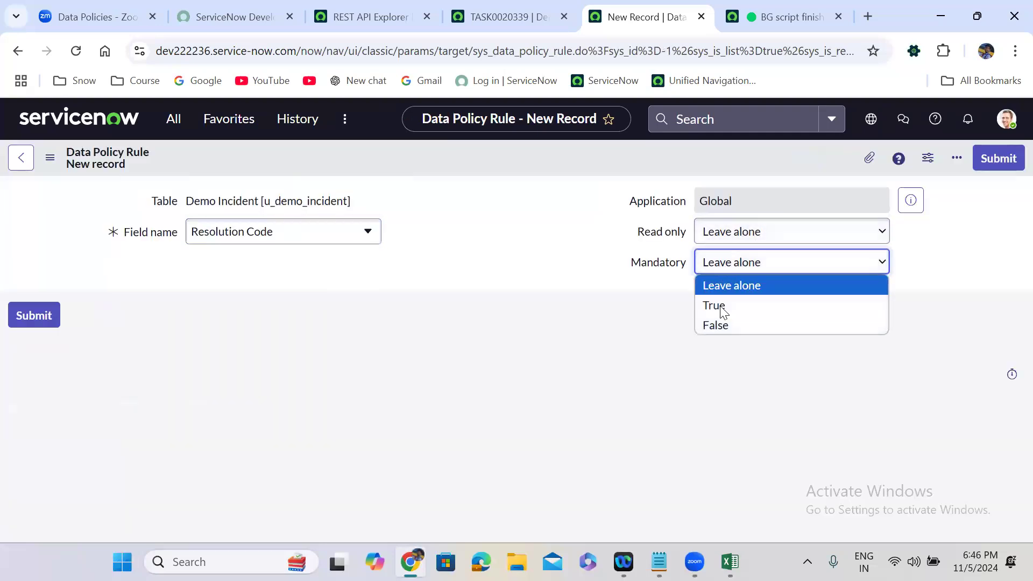
click(719, 306)
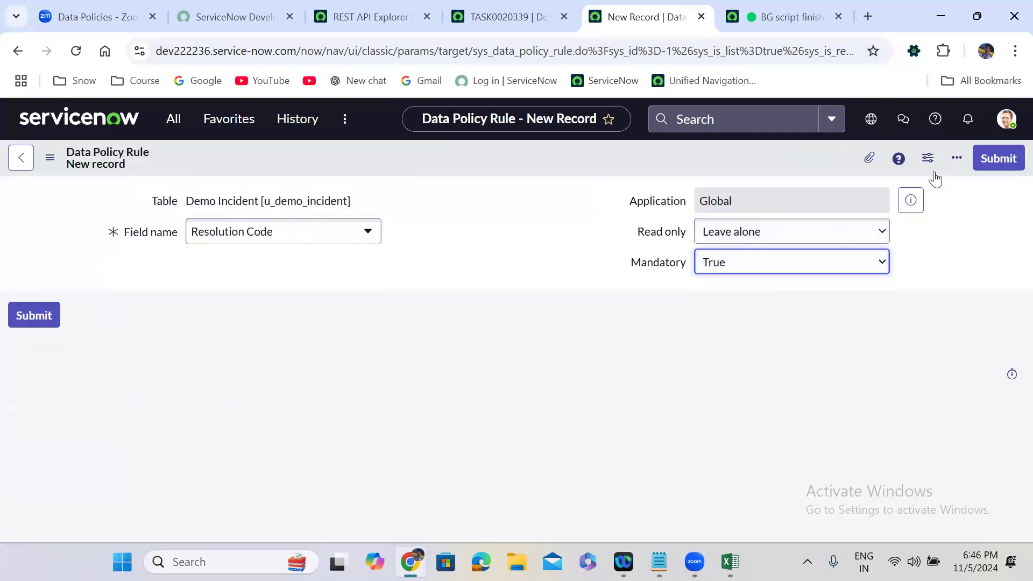
click(1001, 159)
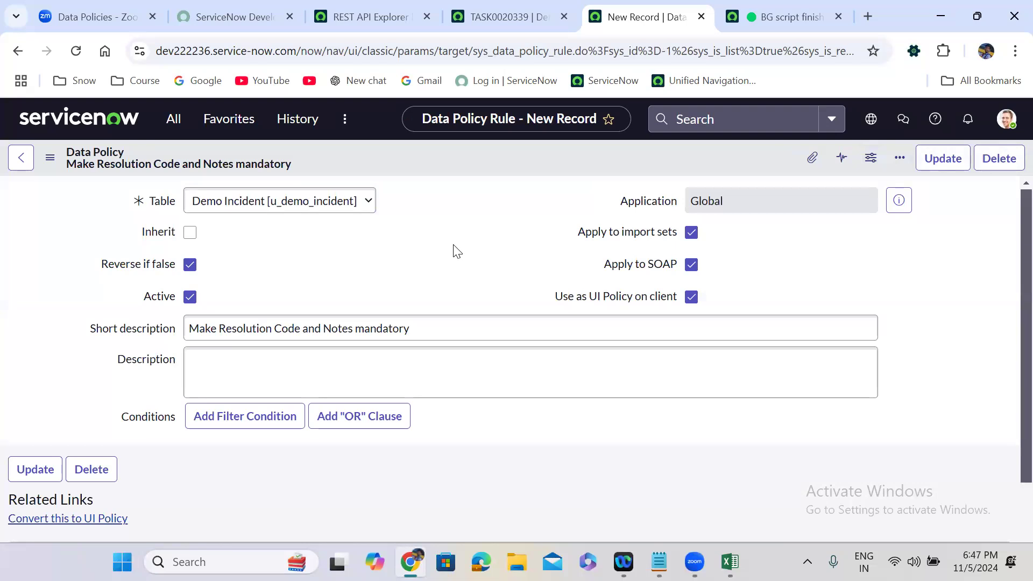
- Add a data policy rule for the Resolution Notes field with Mandatory set to True and submit it
scroll(453, 250, down, 4)
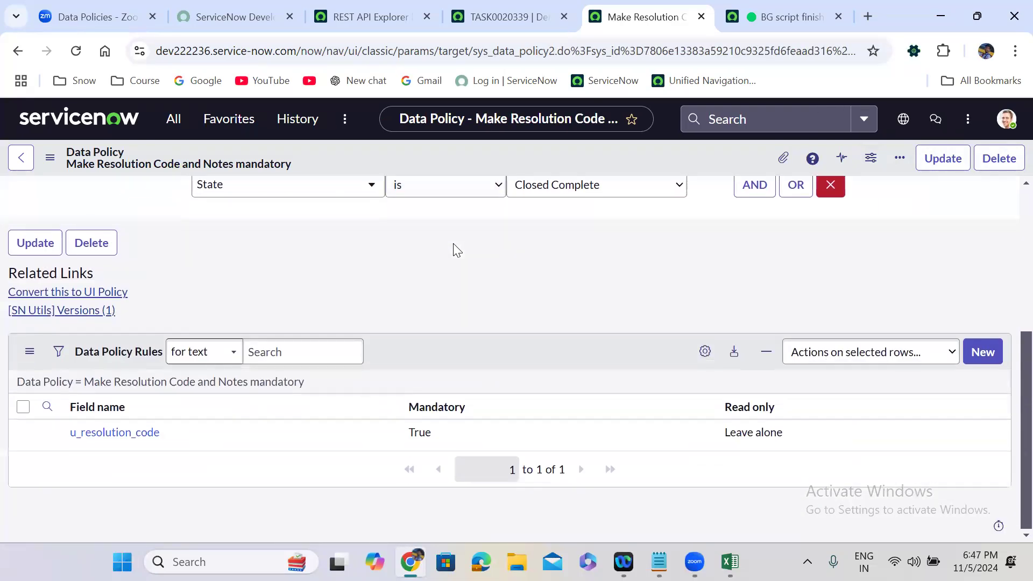
click(978, 352)
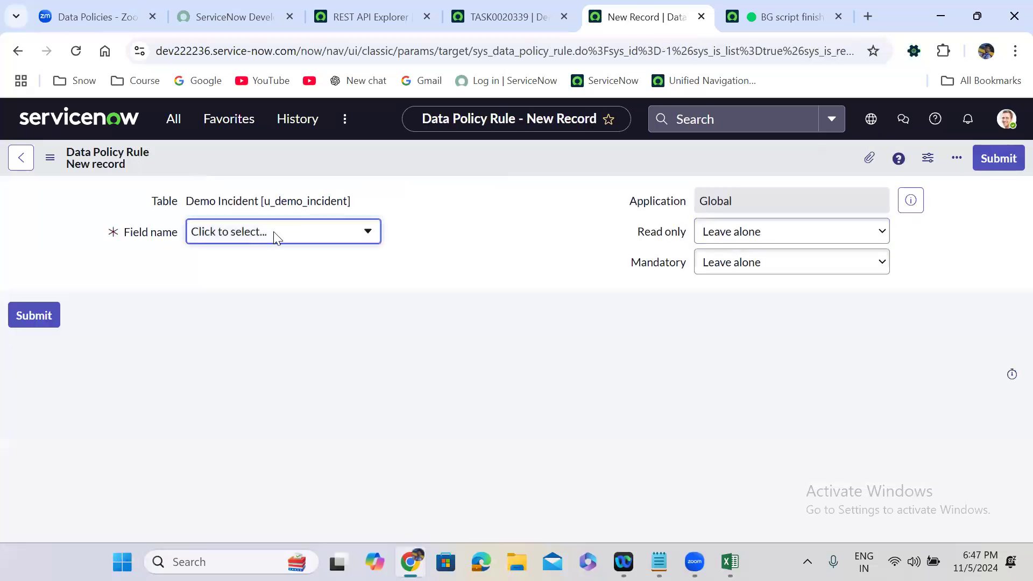
click(274, 234)
drag(600, 237, 546, 341)
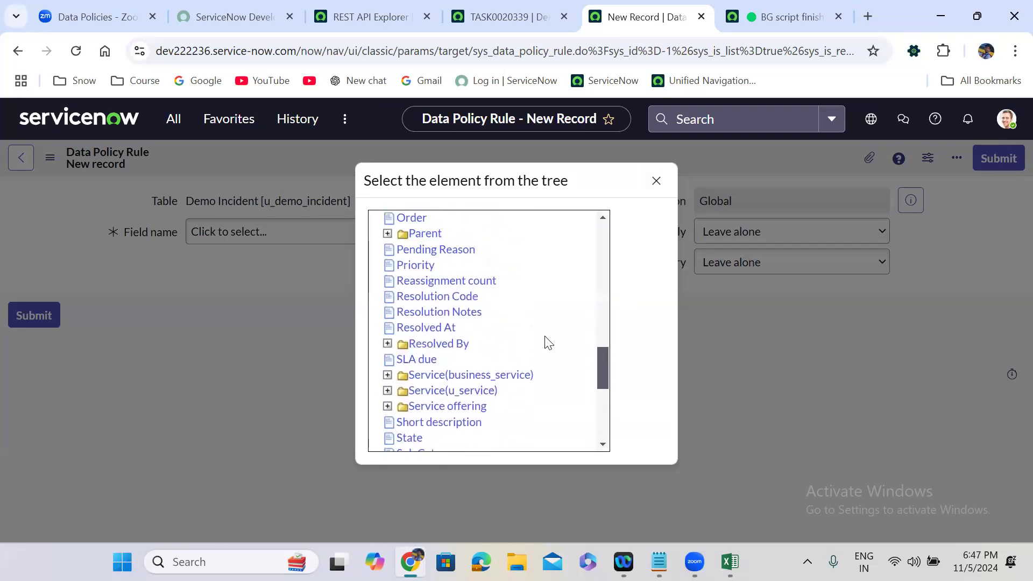
click(437, 311)
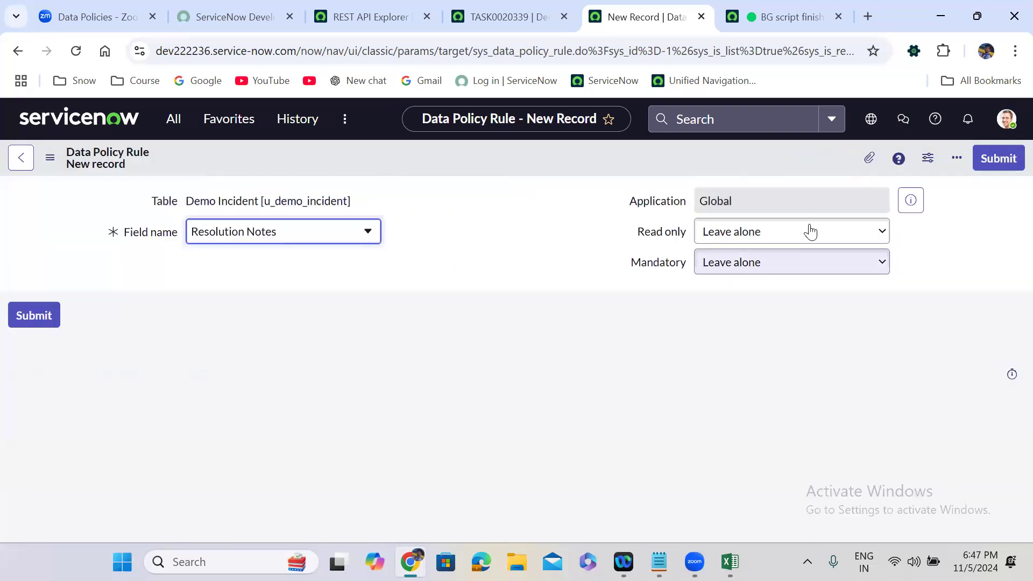
click(733, 262)
click(872, 259)
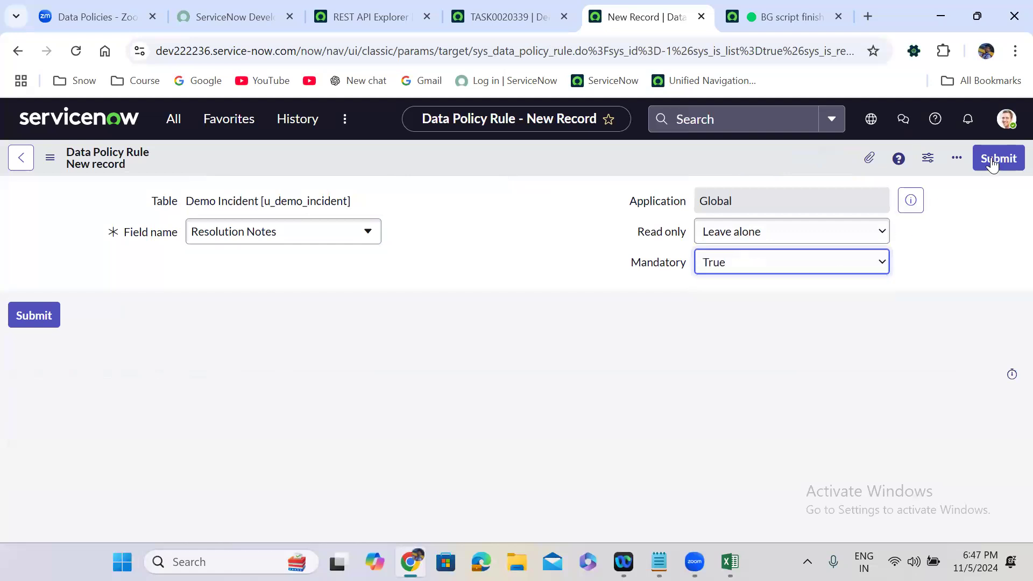
click(995, 157)
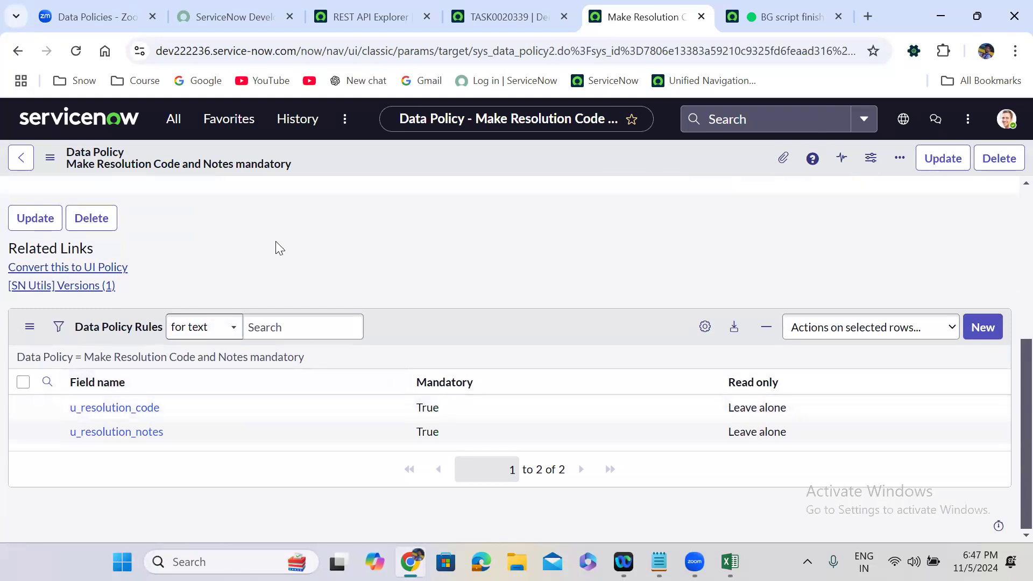
- Duplicate the TASK0020339 browser tab and open the UI policies configured for its table in the copy
click(491, 11)
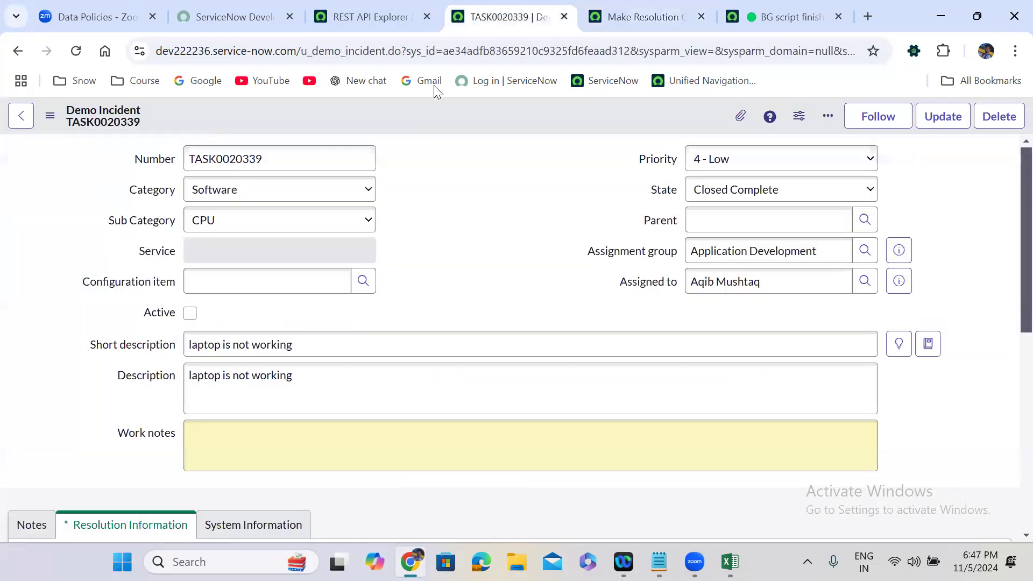
right_click(412, 103)
mouse_move(453, 211)
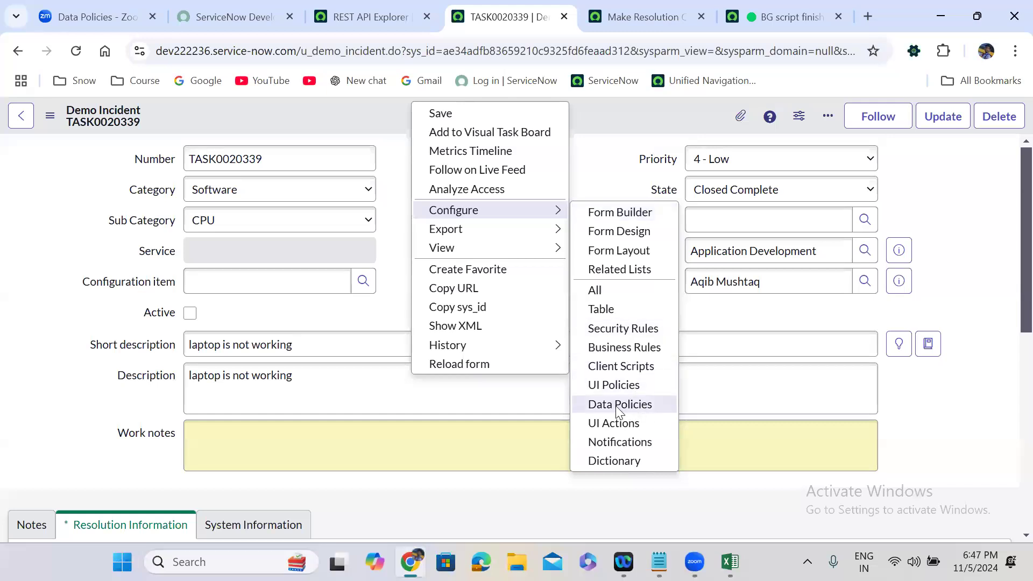
click(588, 163)
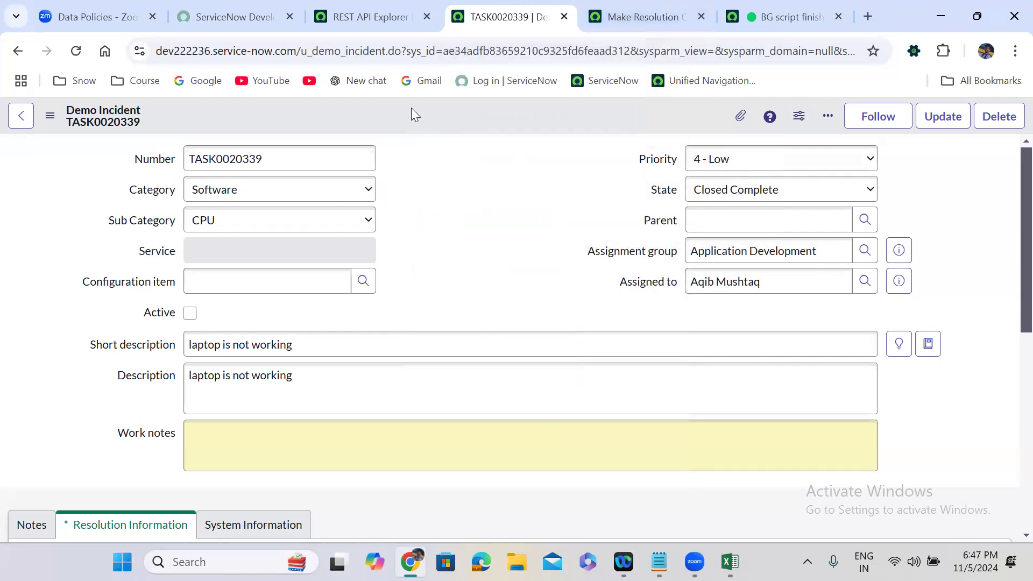
right_click(486, 10)
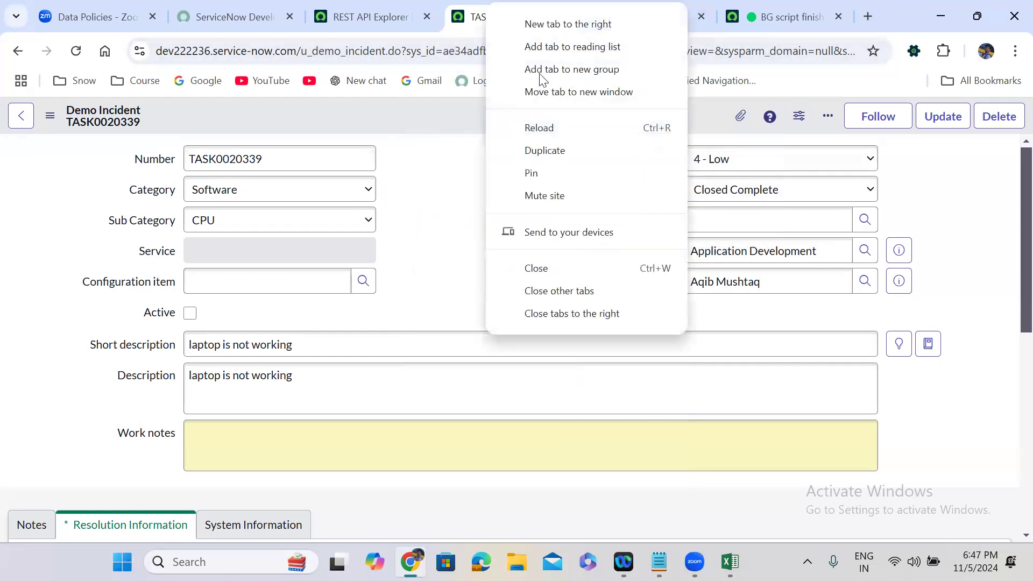
click(551, 152)
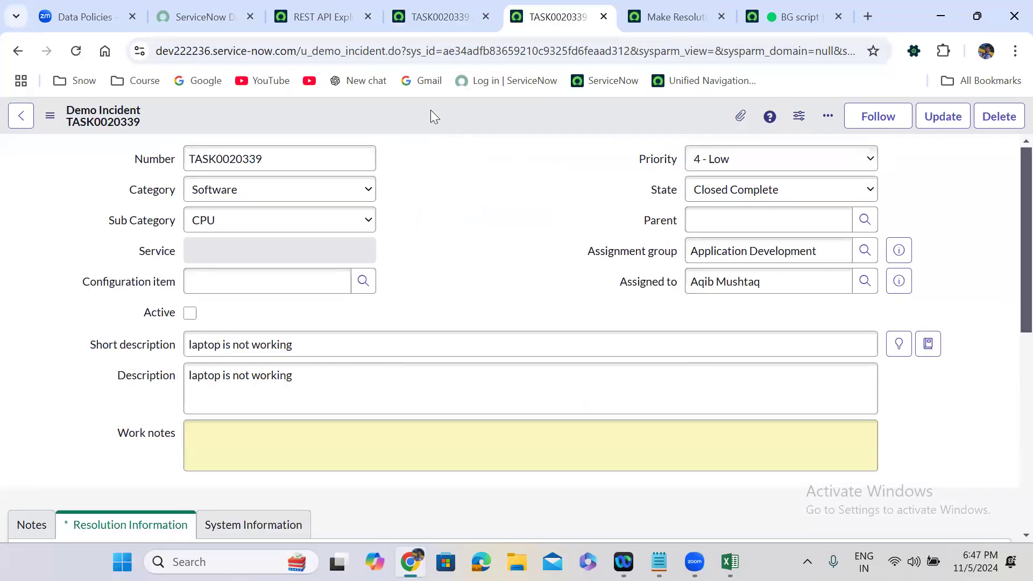
right_click(430, 111)
mouse_move(497, 223)
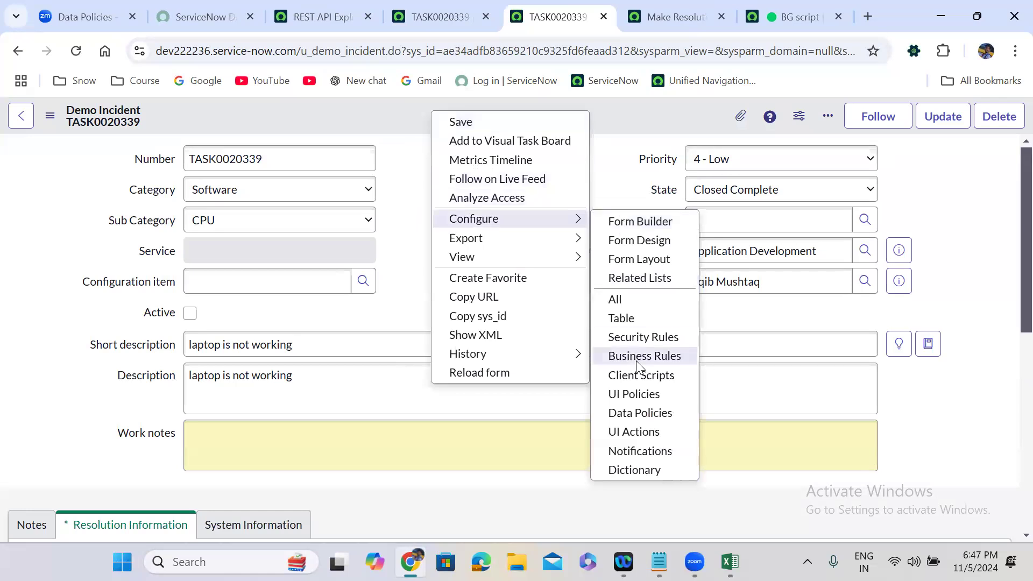
click(650, 395)
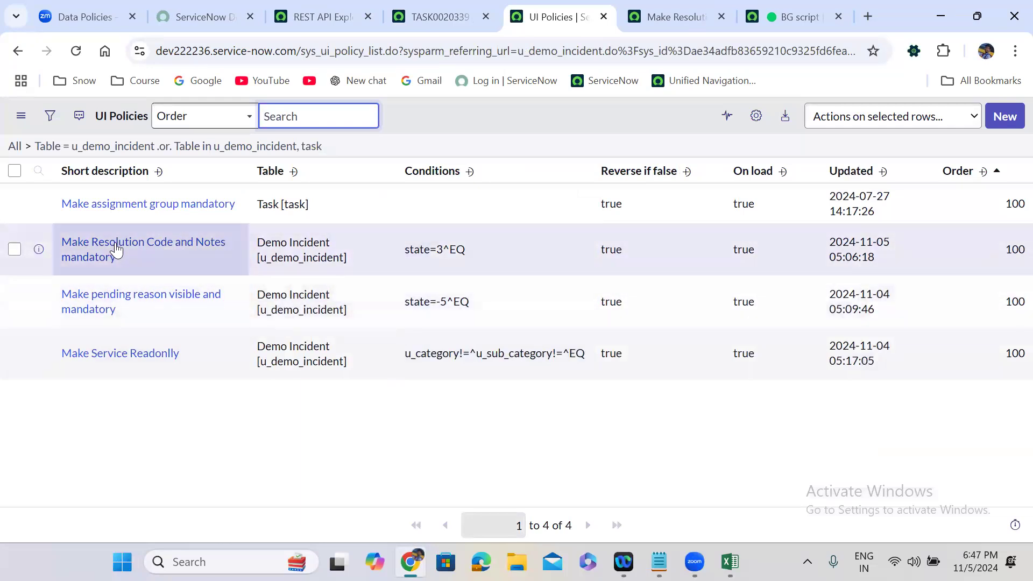
- Deactivate the UI policy "Make Resolution Code and Notes mandatory" and update the record
click(115, 248)
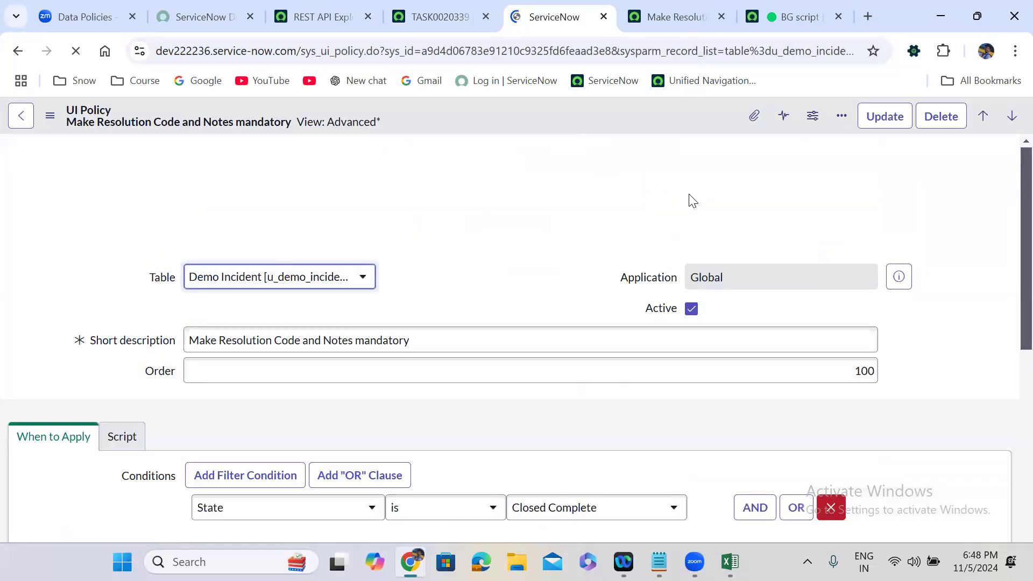
click(691, 310)
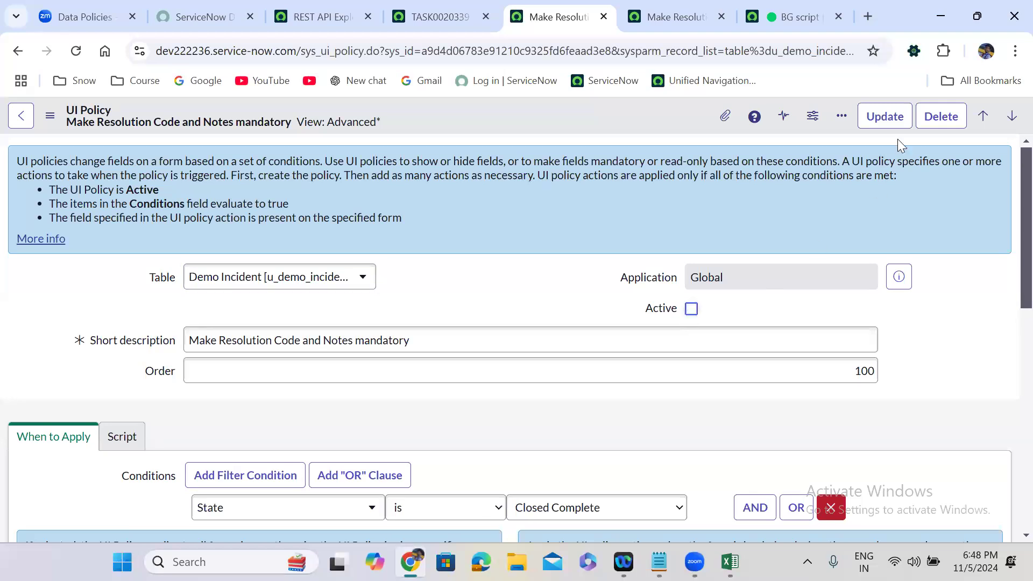
click(889, 119)
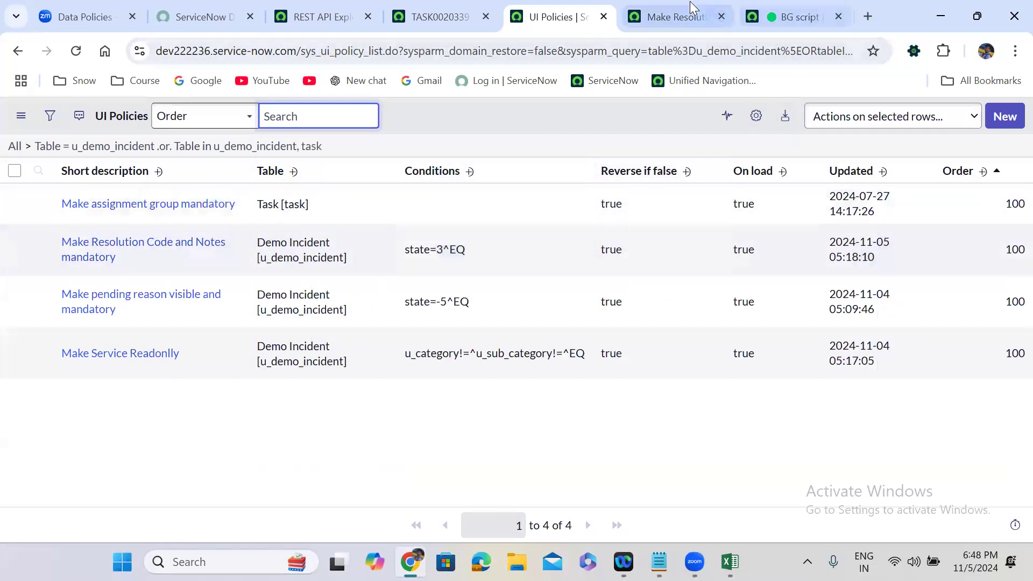
- Return to the data policy record and review its condition and data policy rules
click(678, 15)
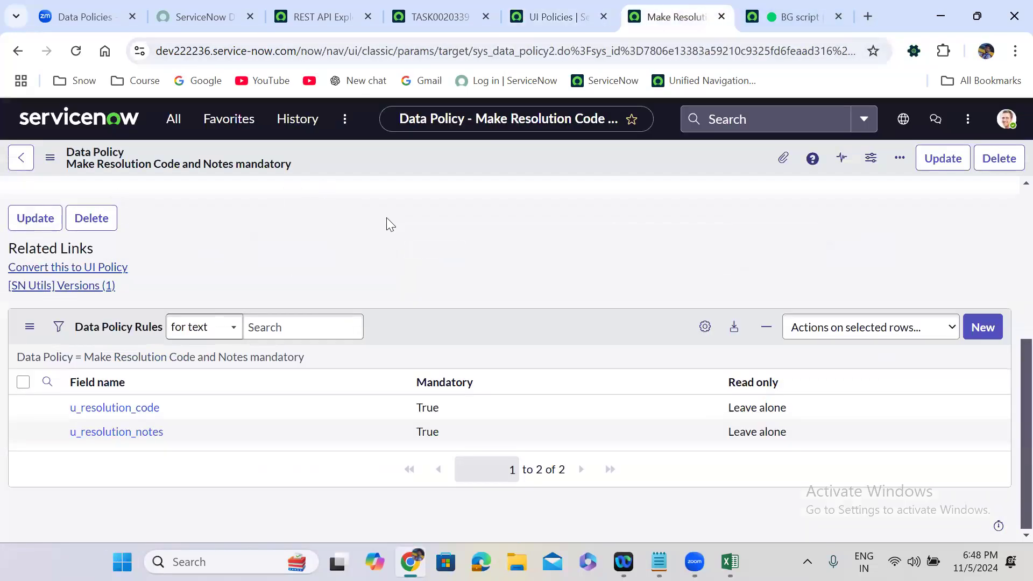
scroll(386, 218, up, 3)
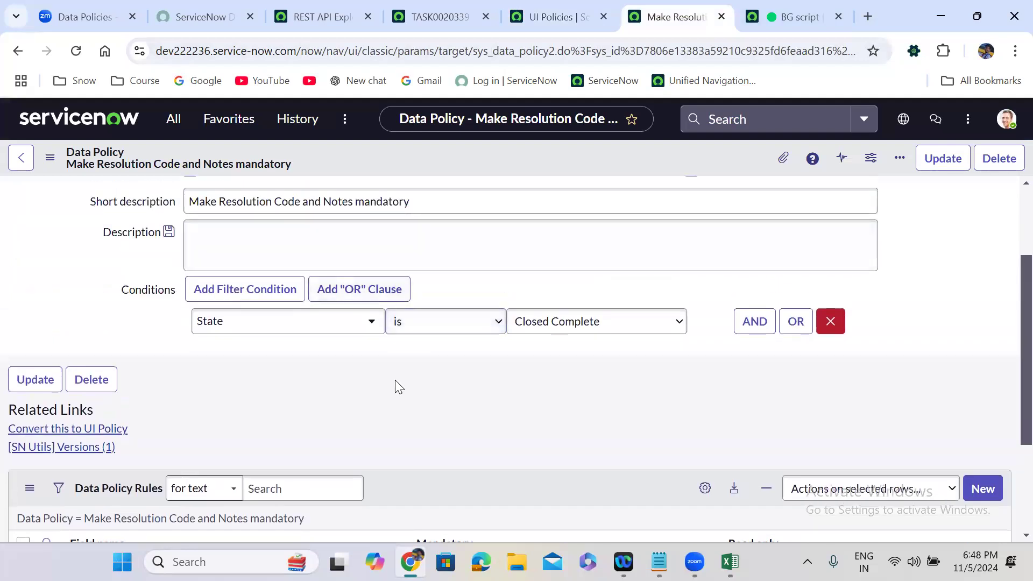
scroll(395, 380, down, 3)
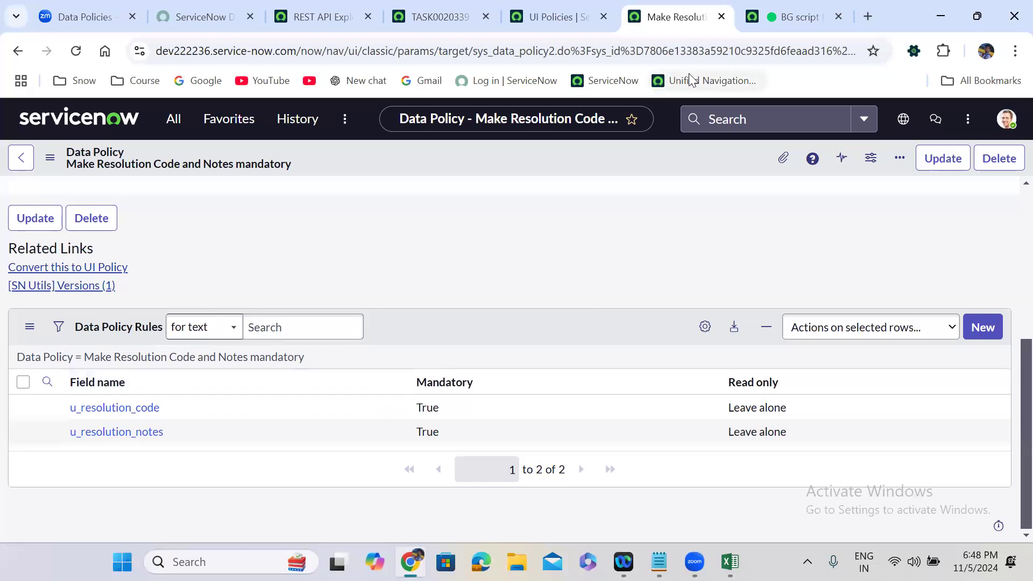
- Set the state of Demo Incident TASK0020339 to Open and save the record
click(438, 17)
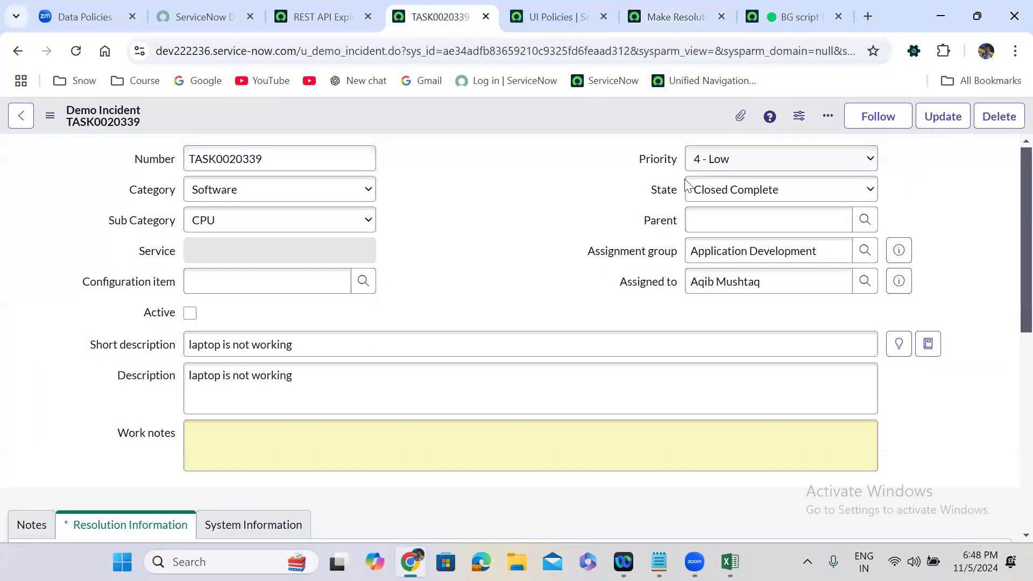
click(727, 192)
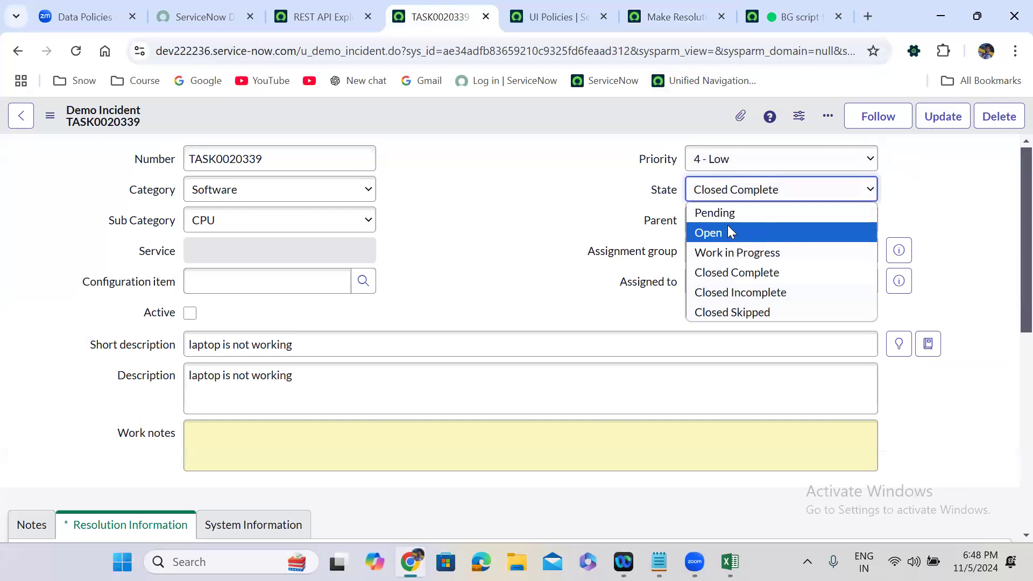
click(728, 231)
right_click(469, 108)
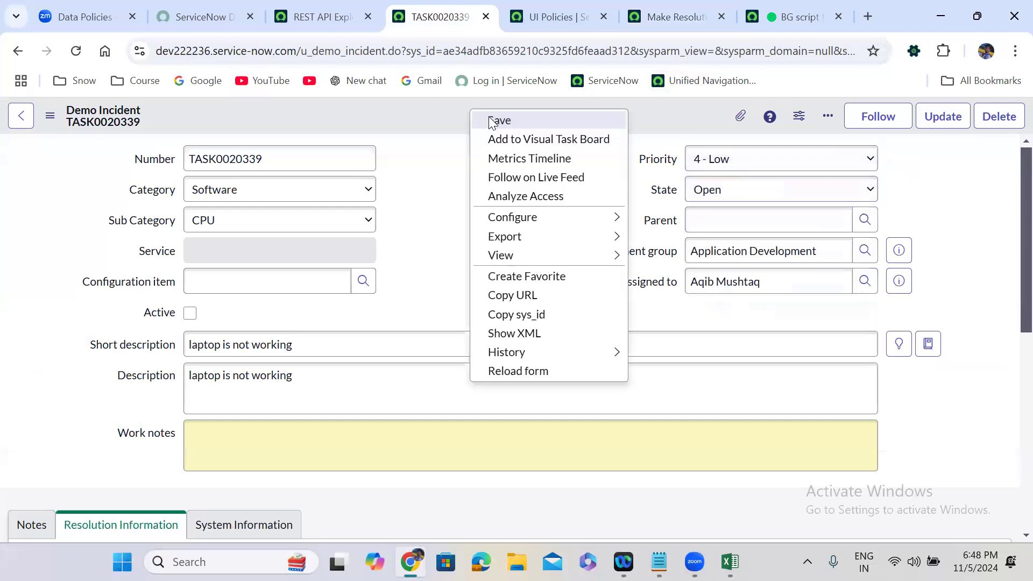
click(490, 120)
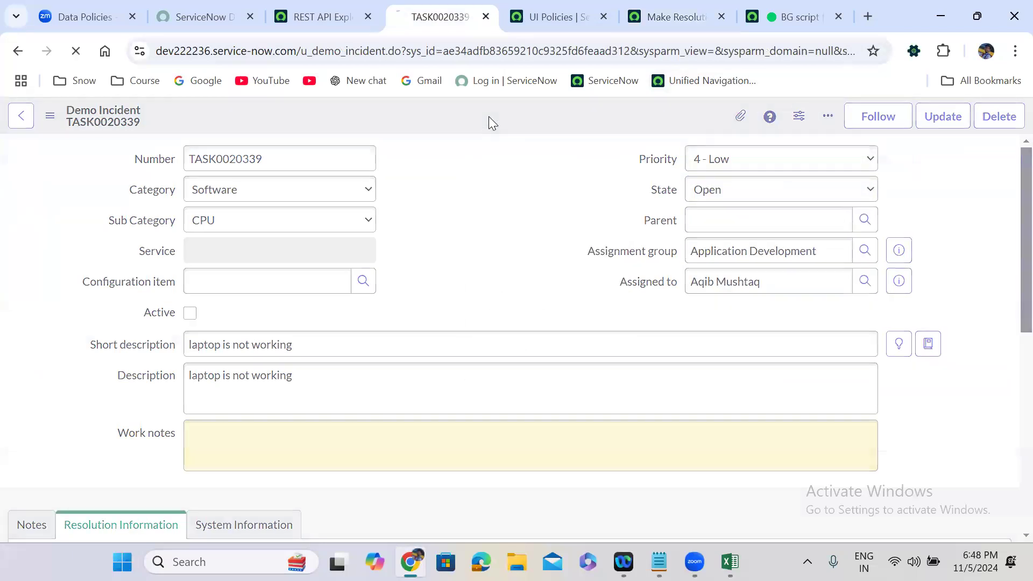
- Examine the "Use as UI Policy on client" option on the data policy record
click(663, 16)
scroll(466, 224, up, 5)
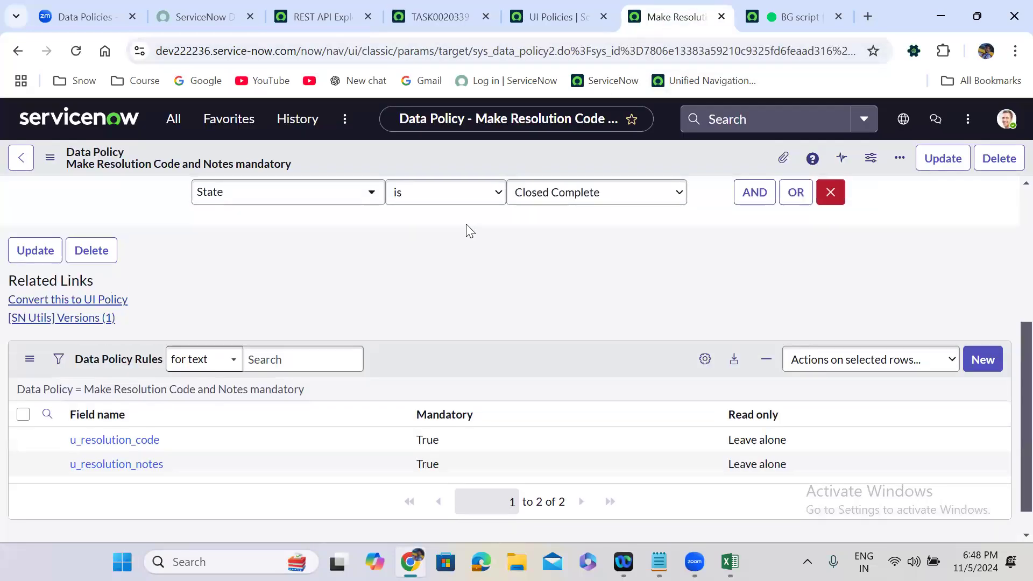
drag(556, 300, 681, 301)
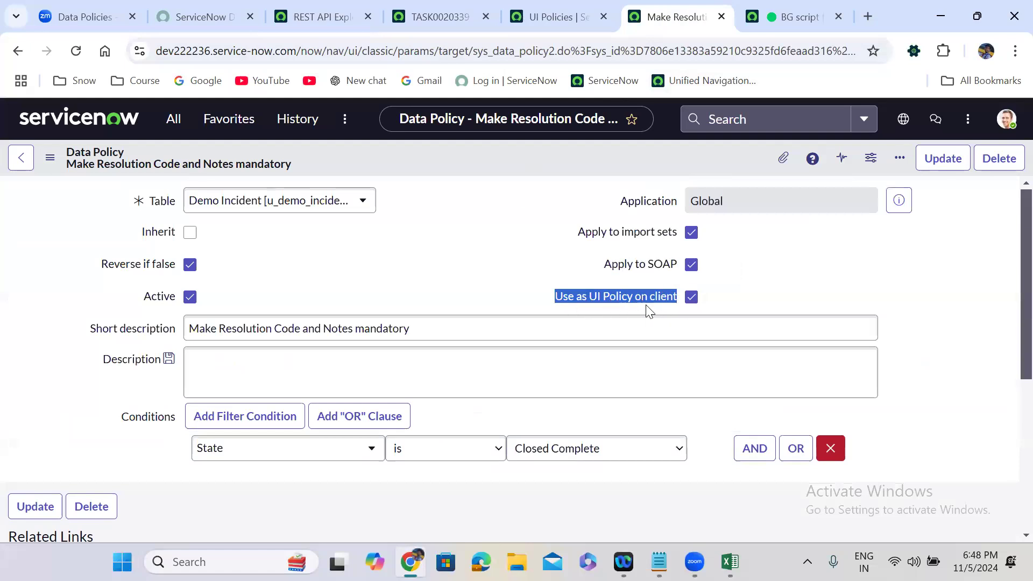
- Try to save TASK0020339 with its state set to Closed Complete and the Resolution Code and Resolution Notes left empty
click(453, 6)
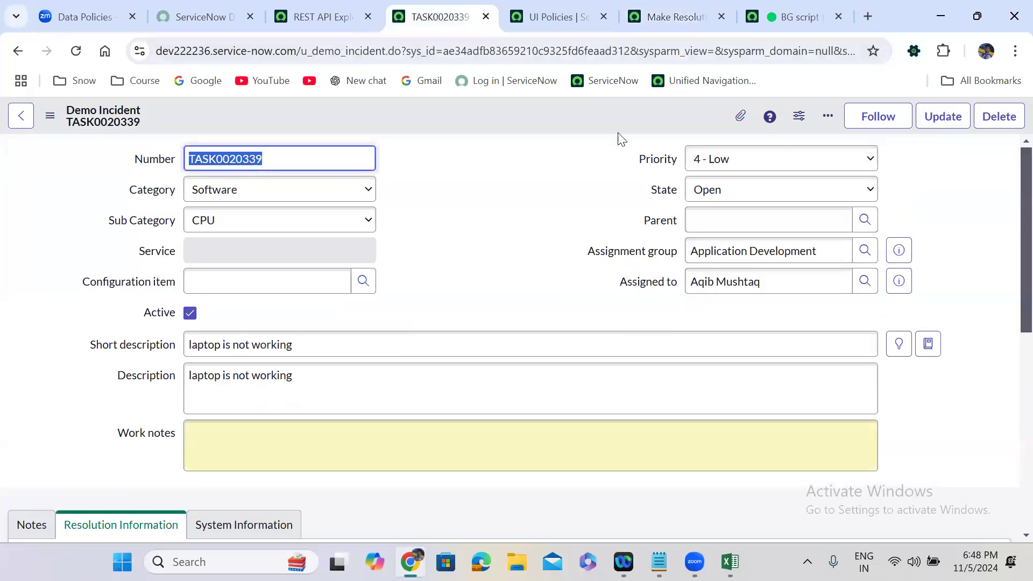
click(697, 191)
click(734, 272)
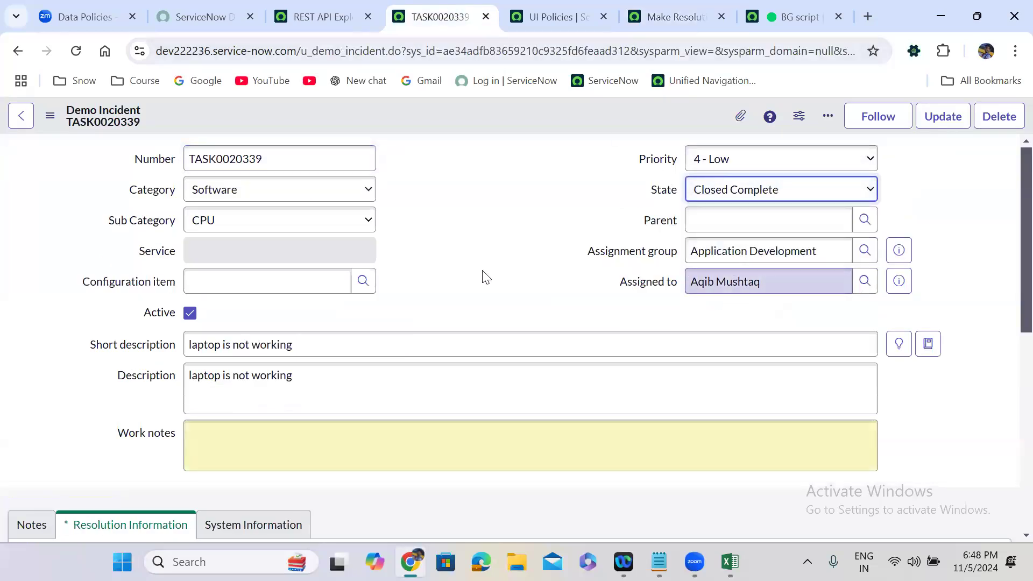
scroll(473, 279, down, 1)
scroll(470, 271, down, 3)
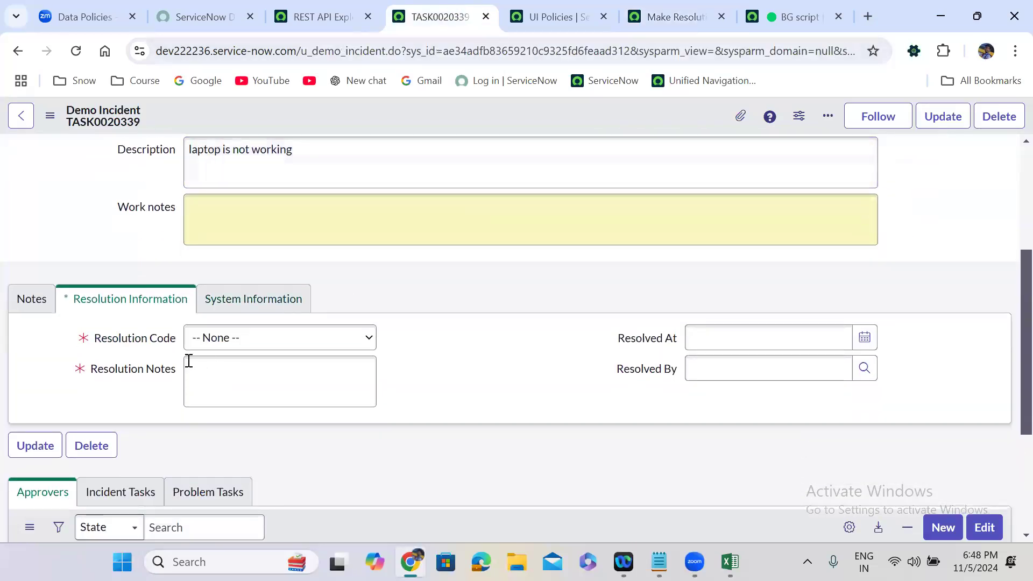
right_click(424, 106)
click(458, 121)
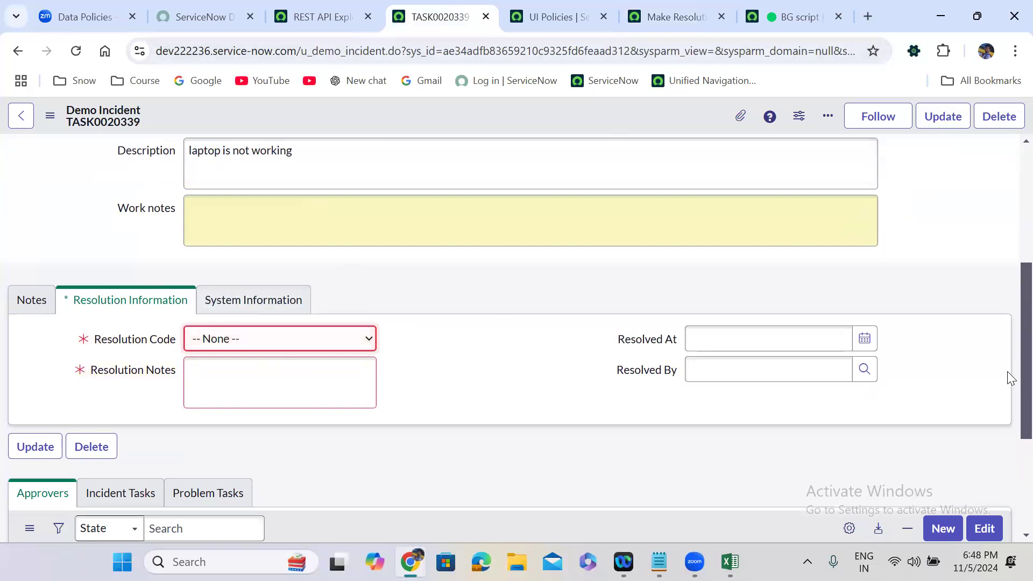
drag(1021, 377, 1007, 236)
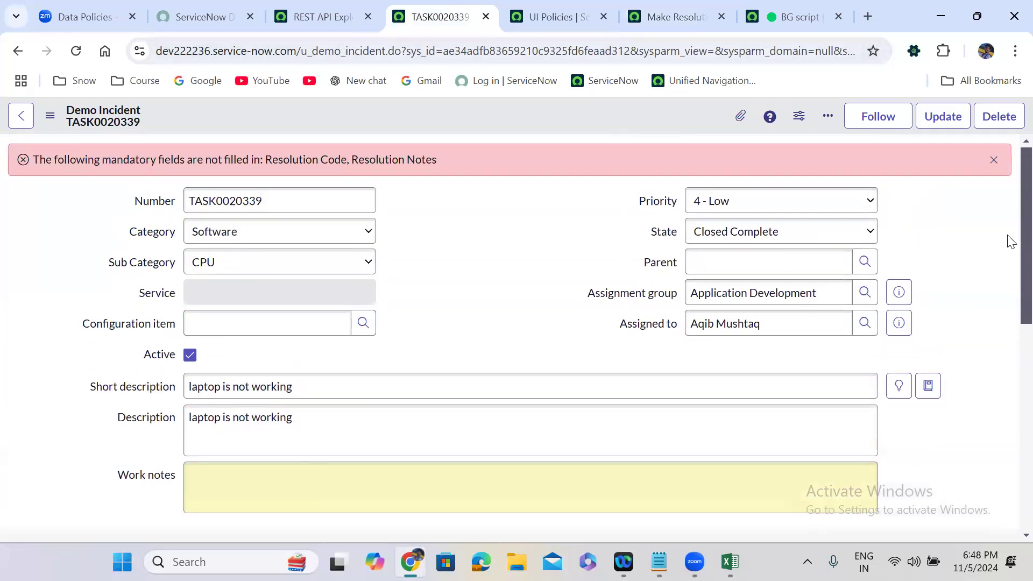
- Set the state of TASK0020339 back to Open and save the record
click(780, 233)
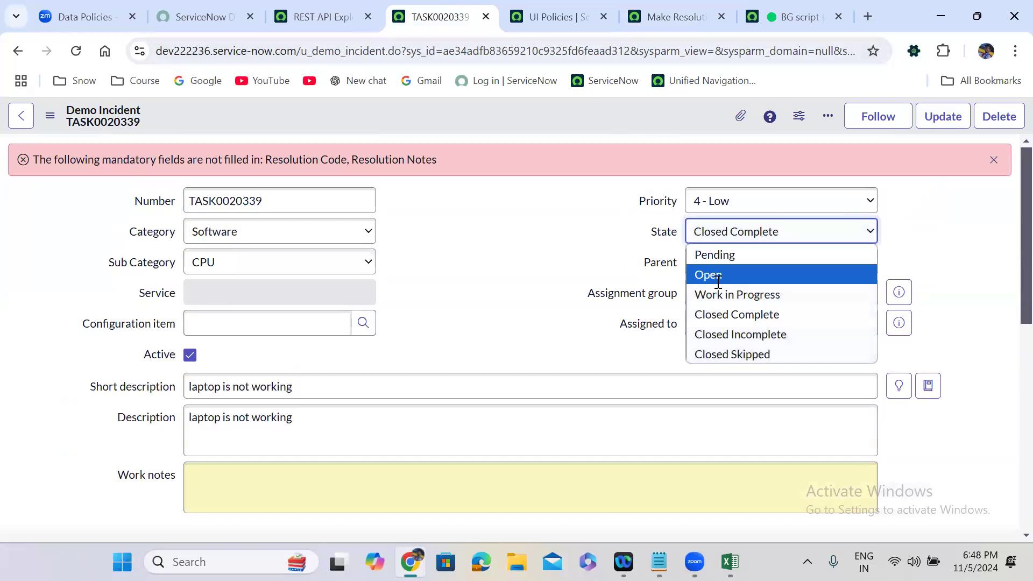
click(706, 273)
right_click(423, 111)
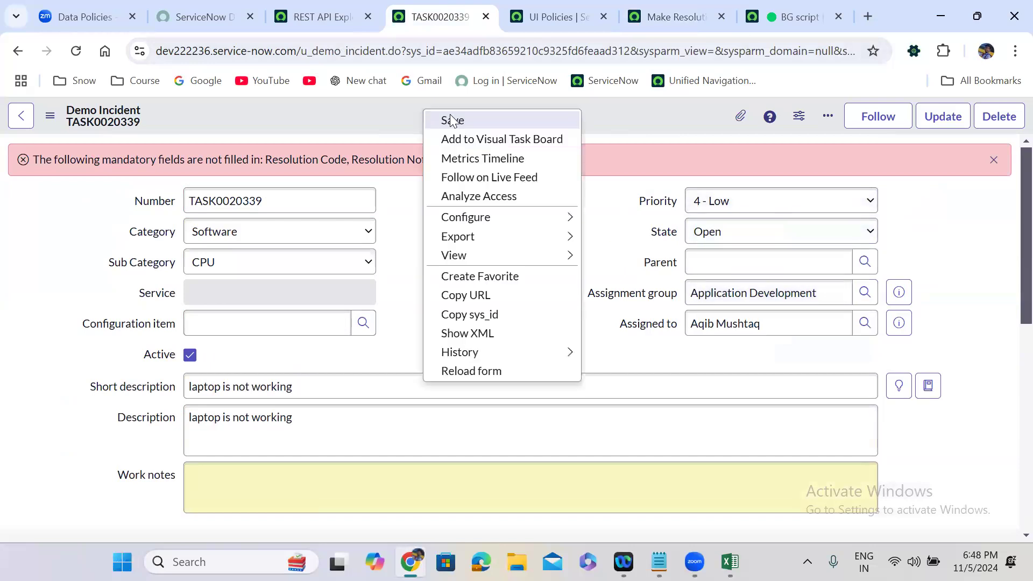
click(451, 119)
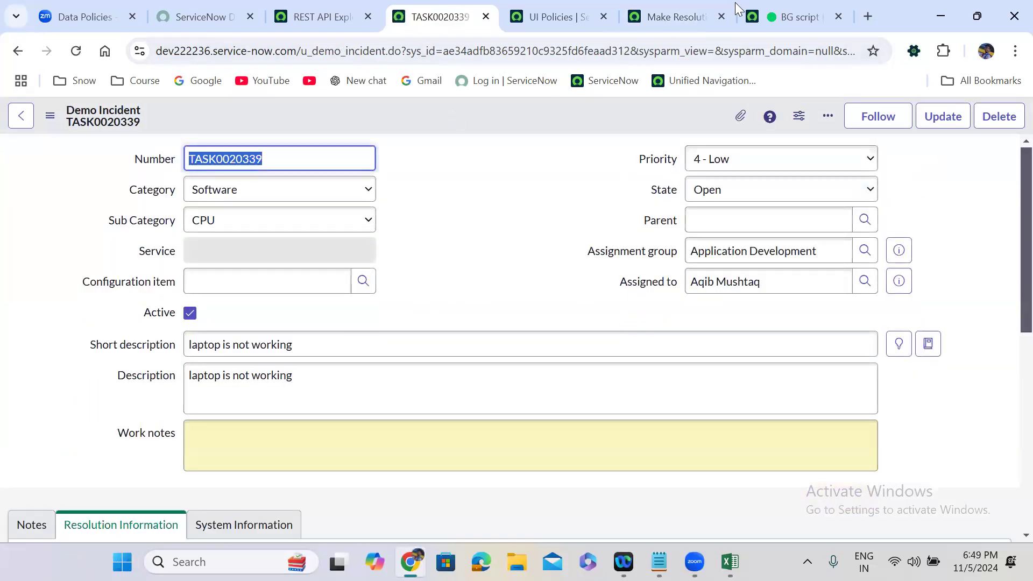
- Run the background script that sets the u_demo_incident record's state to 3 and check its output for the data policy result
click(781, 11)
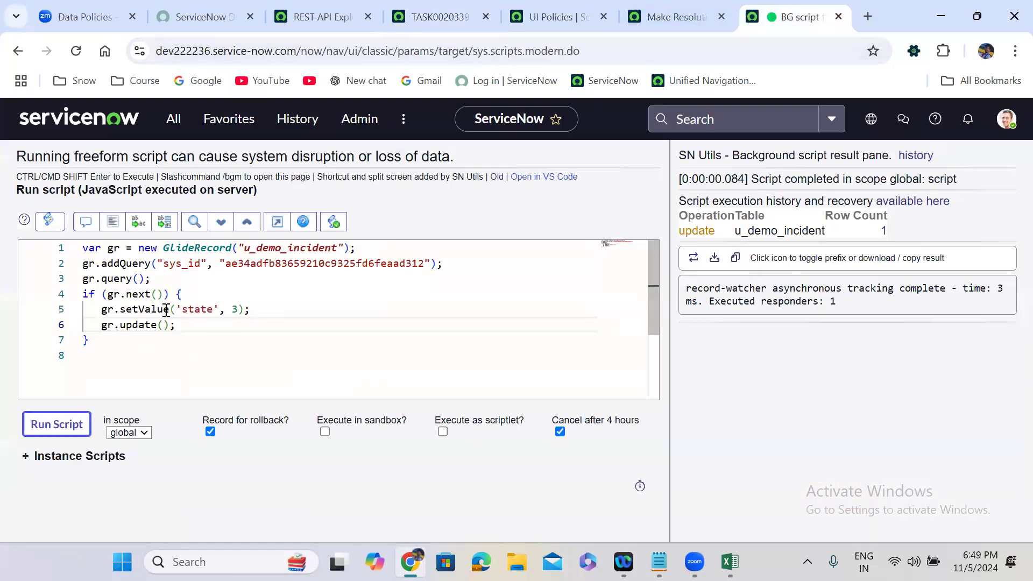
drag(97, 311, 249, 310)
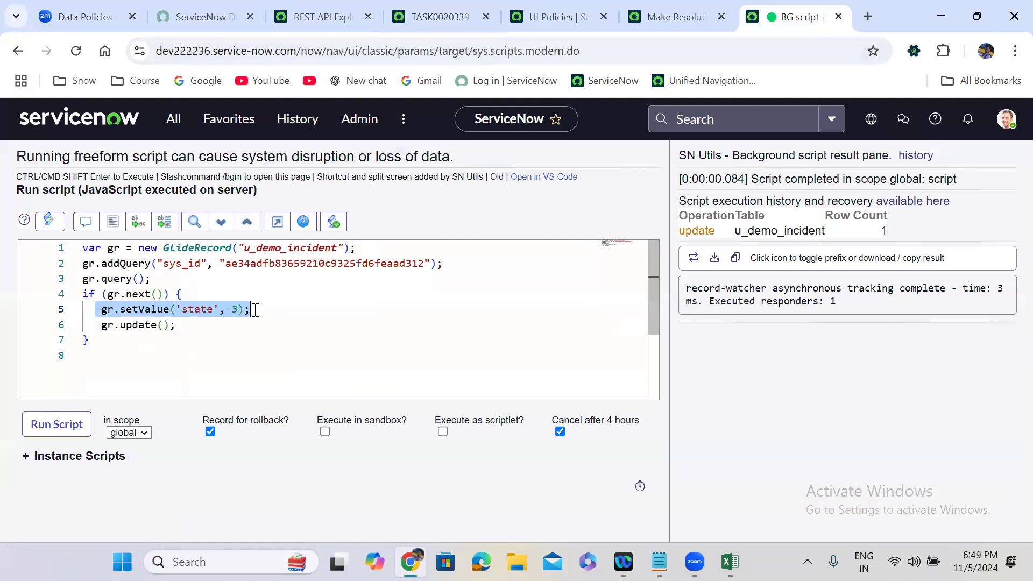
click(58, 424)
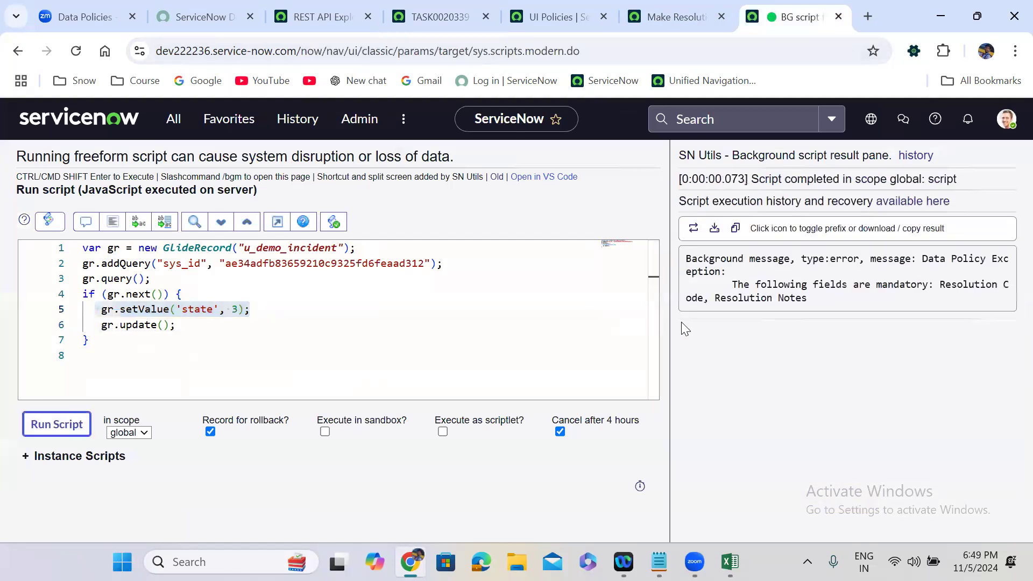
drag(923, 259, 1009, 265)
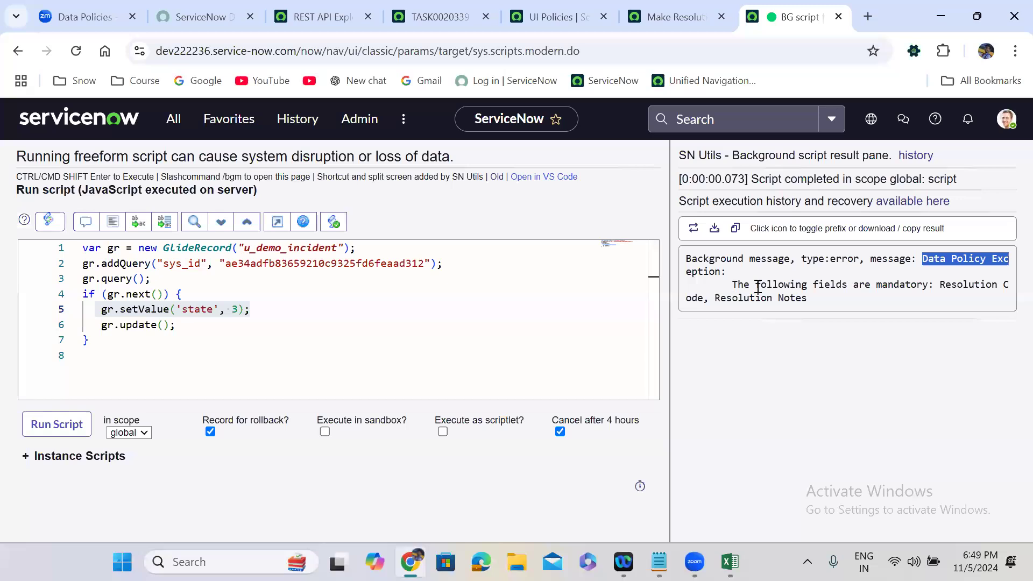
drag(732, 285, 840, 304)
click(841, 305)
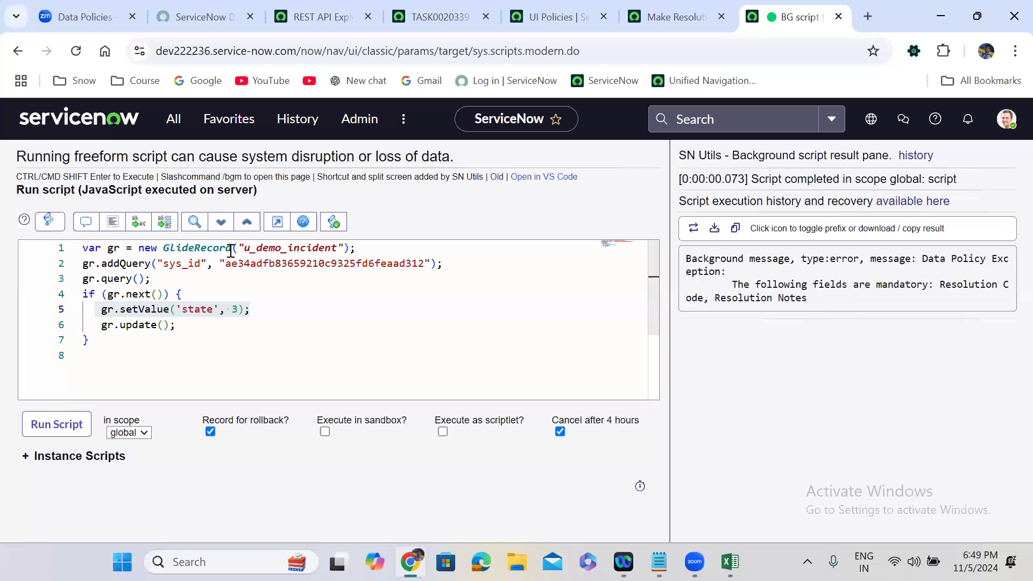
click(212, 282)
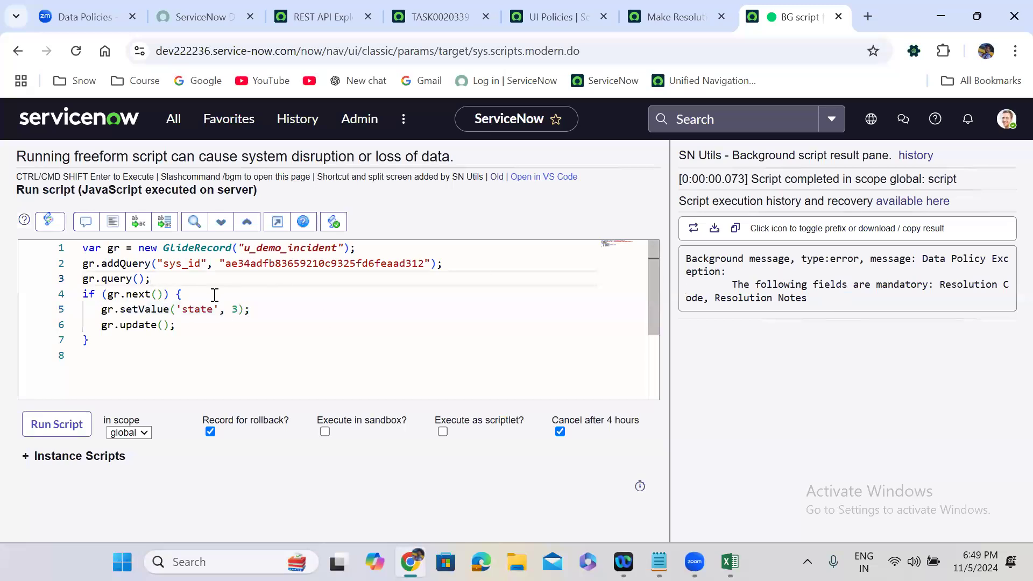
drag(734, 285, 817, 306)
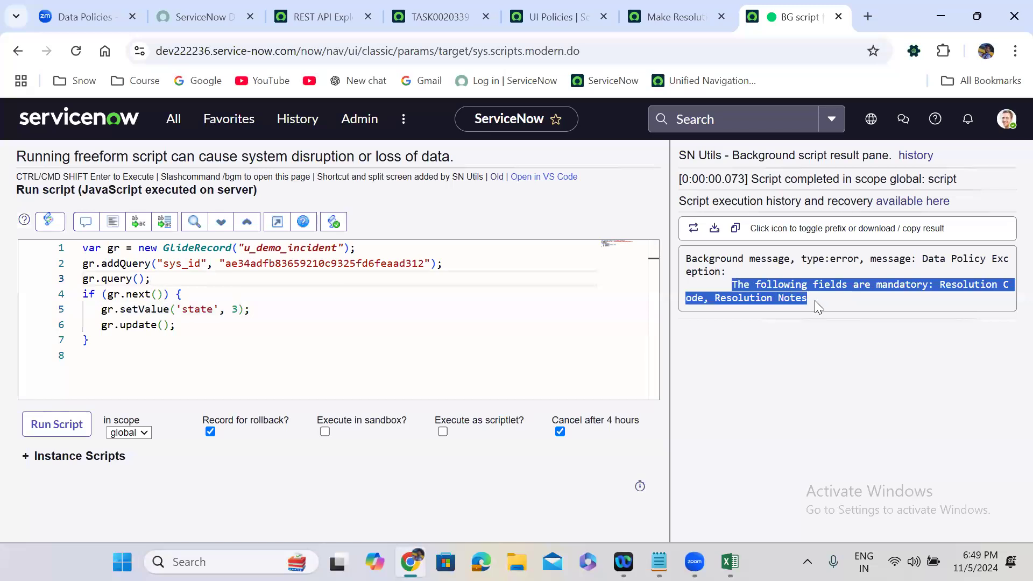
- In REST API Explorer, send the PATCH request with state 3 for the u_demo_incident record and confirm the data modification
click(322, 17)
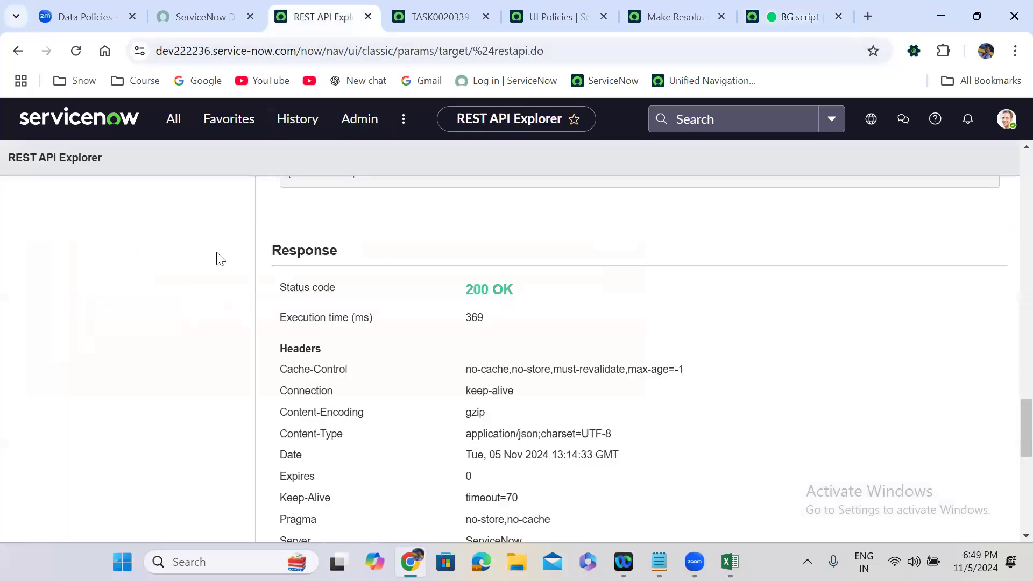
scroll(217, 259, up, 10)
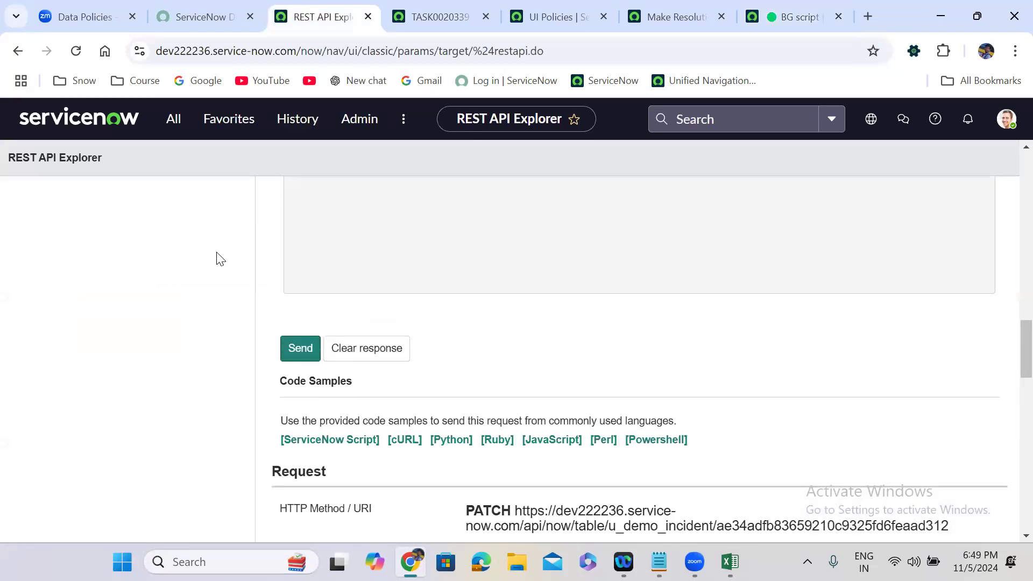
scroll(217, 259, up, 5)
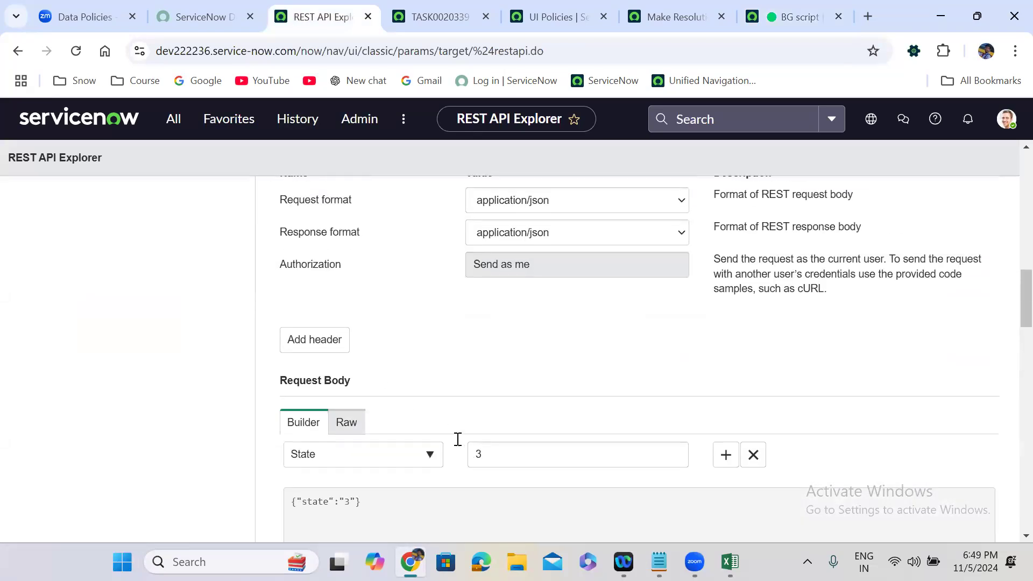
scroll(419, 397, down, 8)
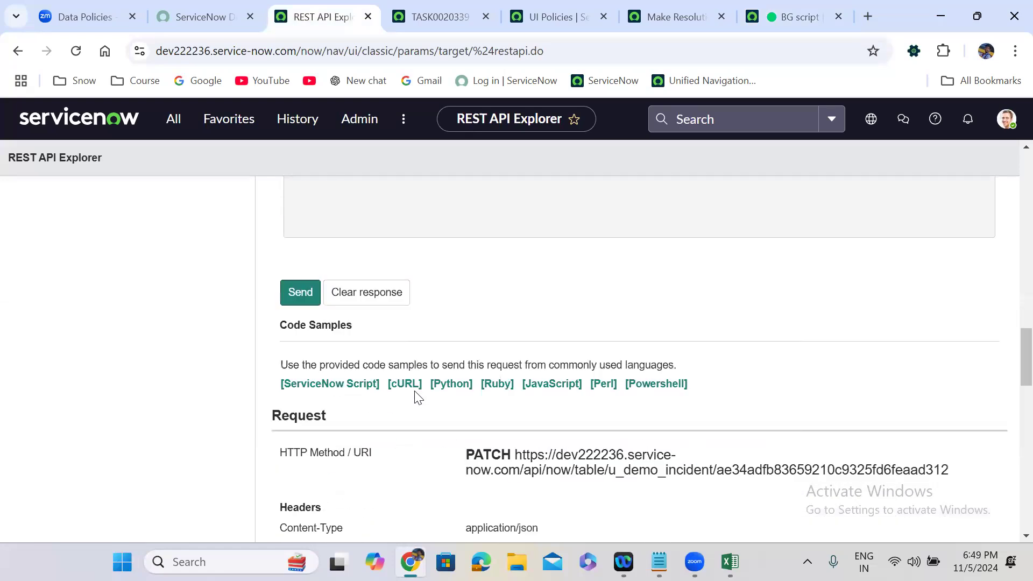
scroll(419, 397, up, 3)
click(300, 284)
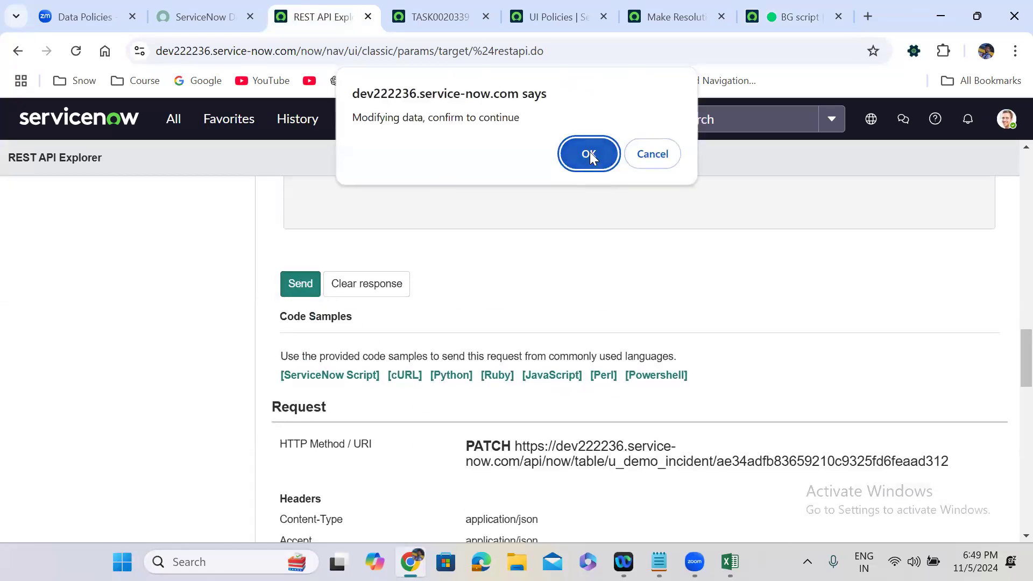
click(589, 151)
- Examine the PATCH request's response status code and the error details in the response body
scroll(377, 415, down, 5)
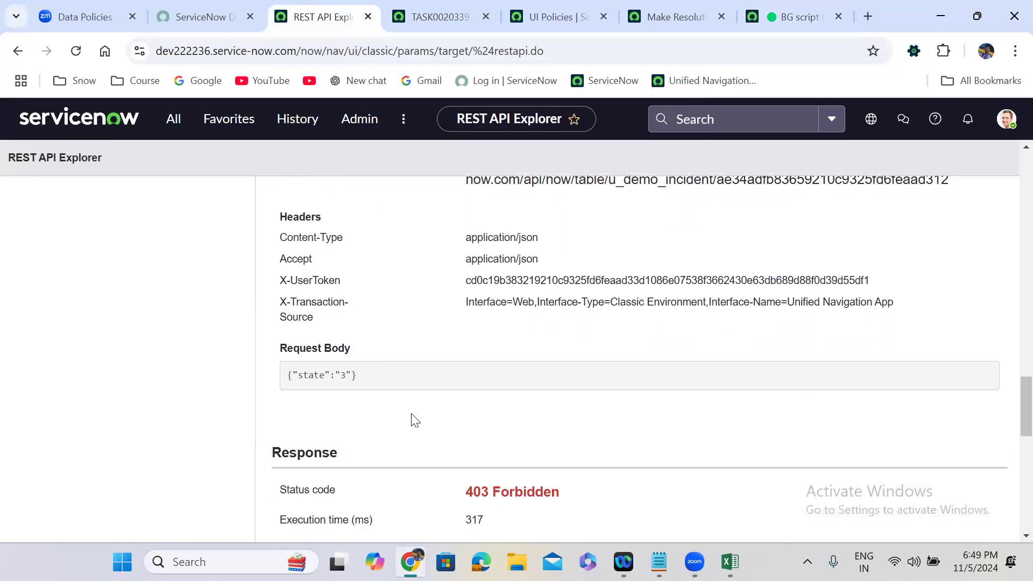
scroll(414, 420, down, 2)
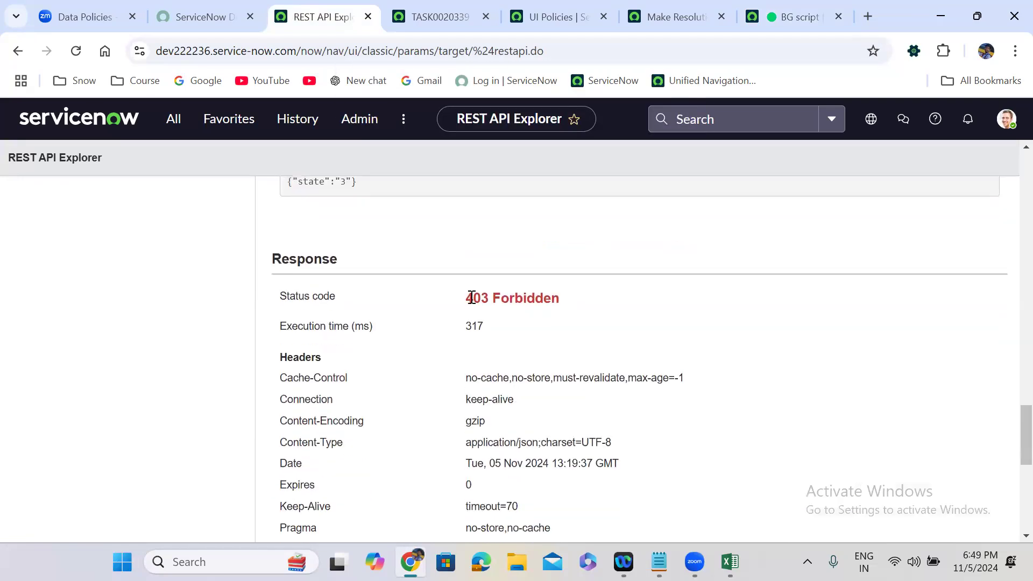
triple_click(565, 298)
scroll(511, 405, down, 7)
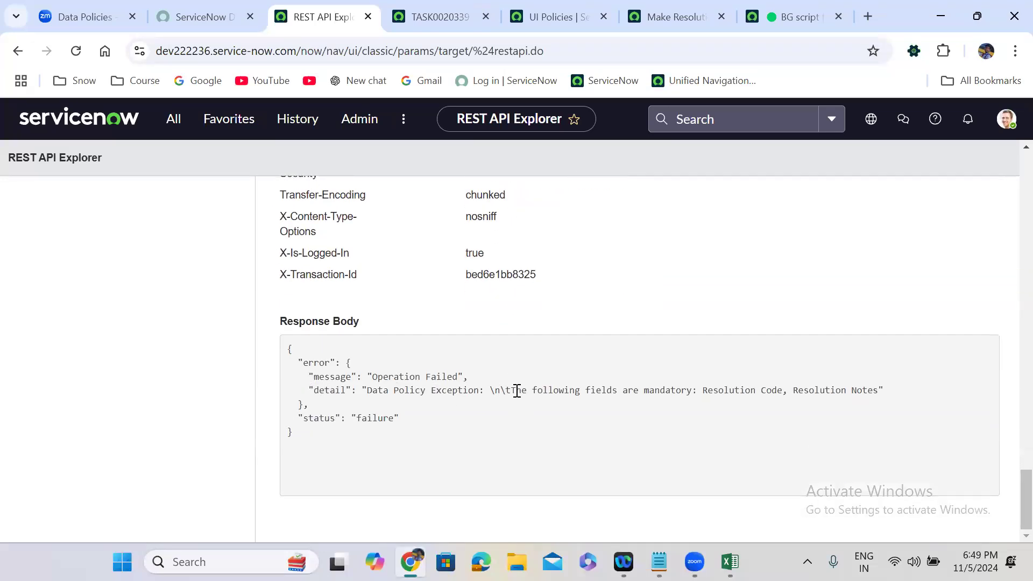
drag(512, 391, 879, 386)
click(735, 277)
scroll(577, 283, up, 12)
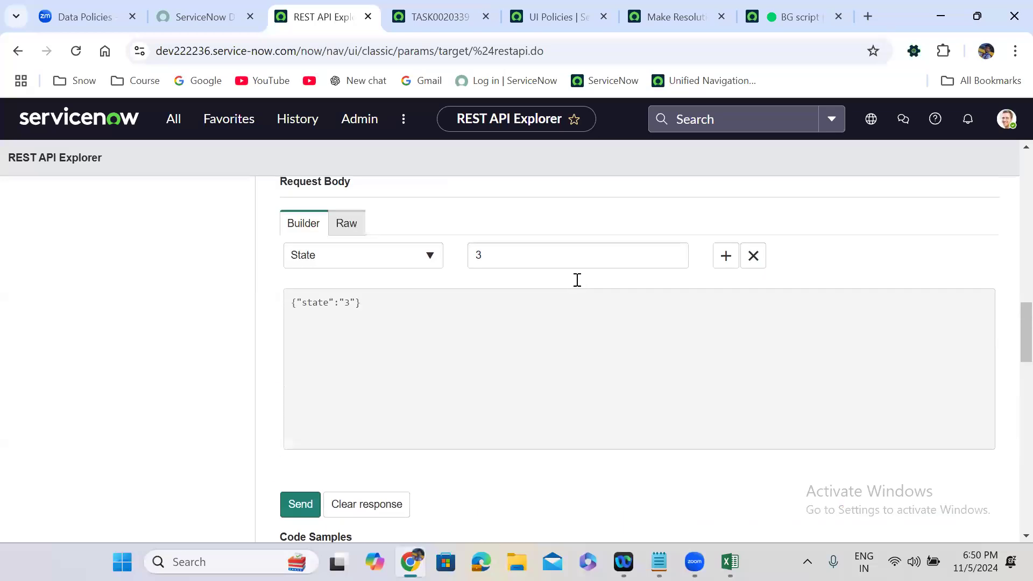
scroll(577, 279, up, 7)
scroll(578, 282, down, 2)
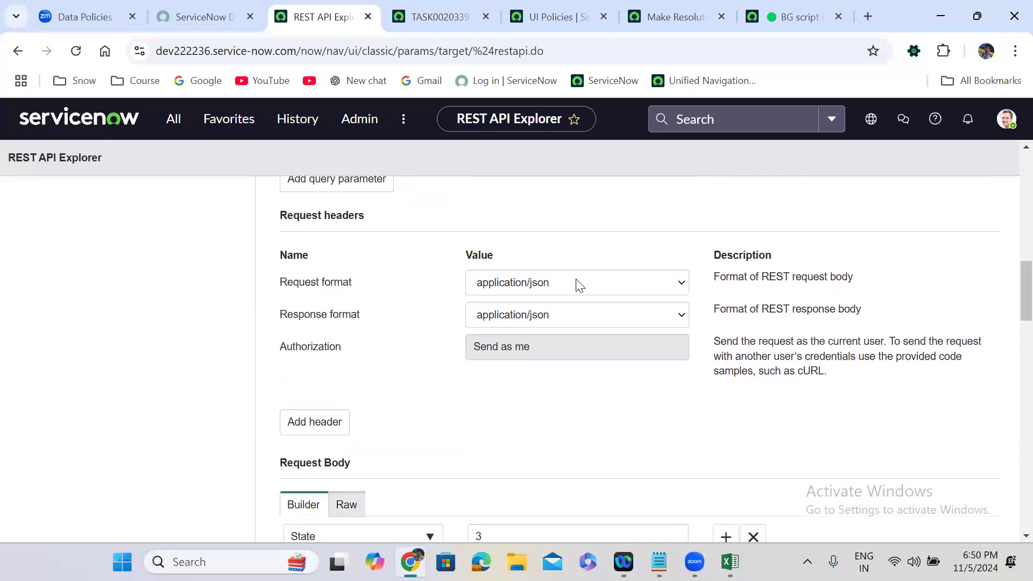
scroll(577, 284, down, 15)
scroll(579, 285, down, 7)
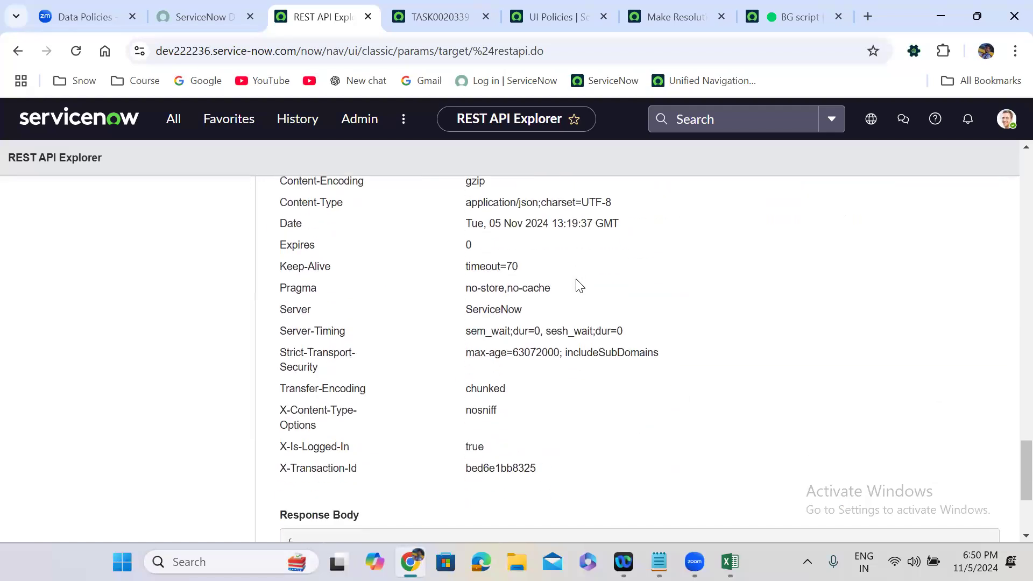
scroll(577, 285, down, 4)
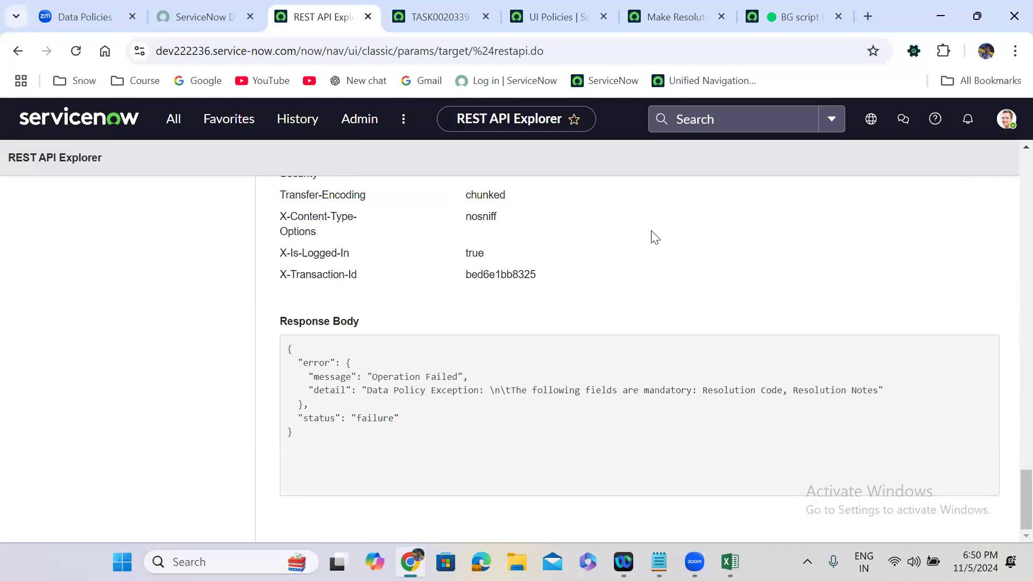
- Review the data policy's "Apply to import sets" option and the Demo Incidents workbook in Excel, returning to the browser
click(675, 17)
click(425, 203)
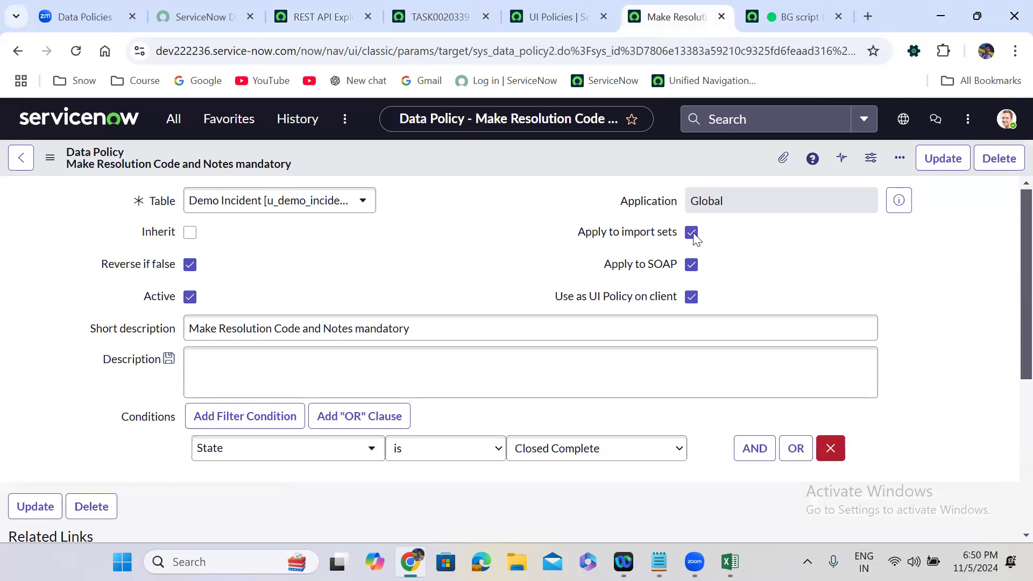
click(730, 562)
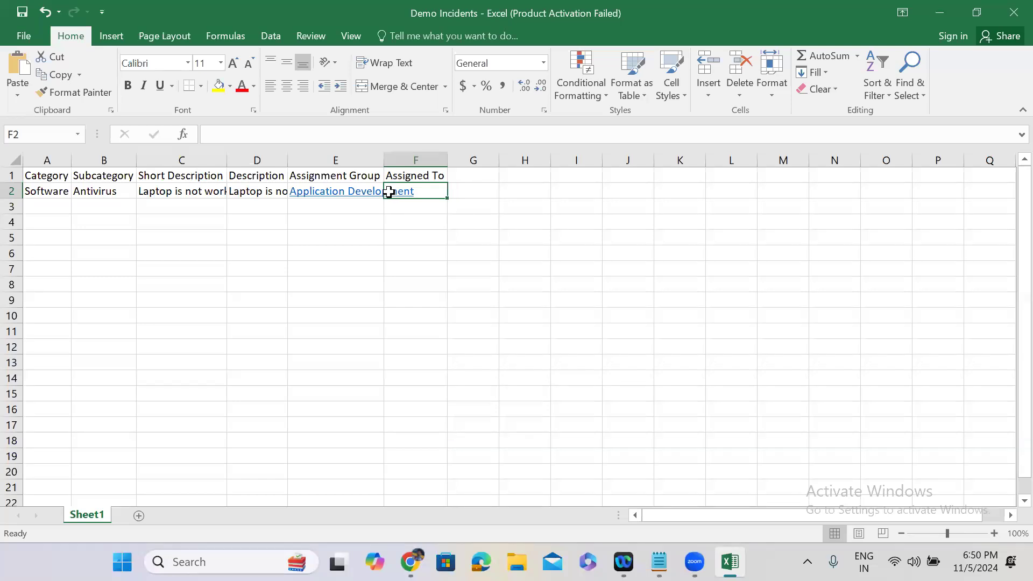
click(945, 13)
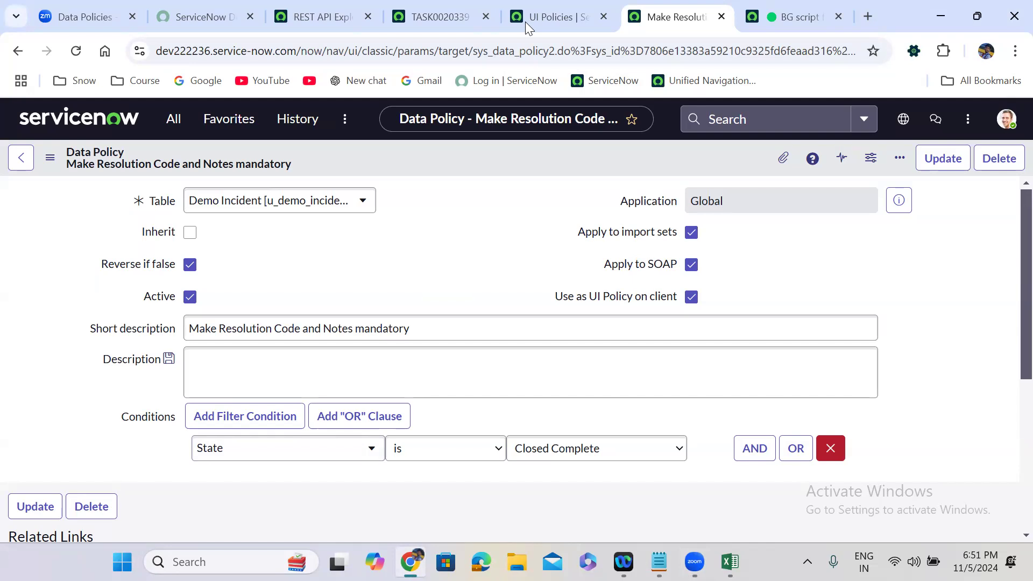
- Open the UI policy "Make Resolution Code and Notes mandatory" and compare its application conditions and Run scripts option with the data policy
key(ctrl+shift+Tab)
click(105, 249)
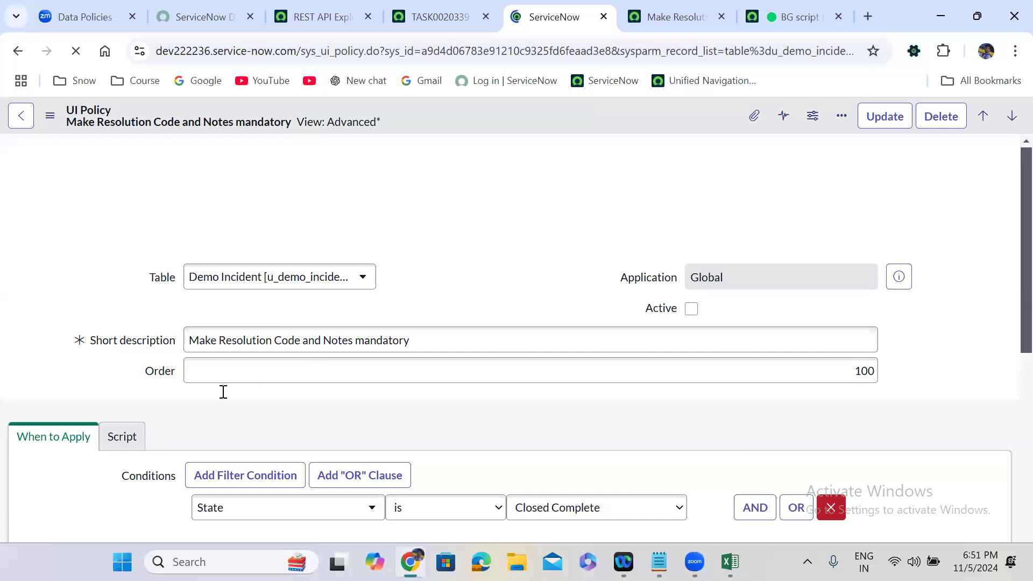
scroll(200, 414, down, 1)
scroll(200, 414, down, 4)
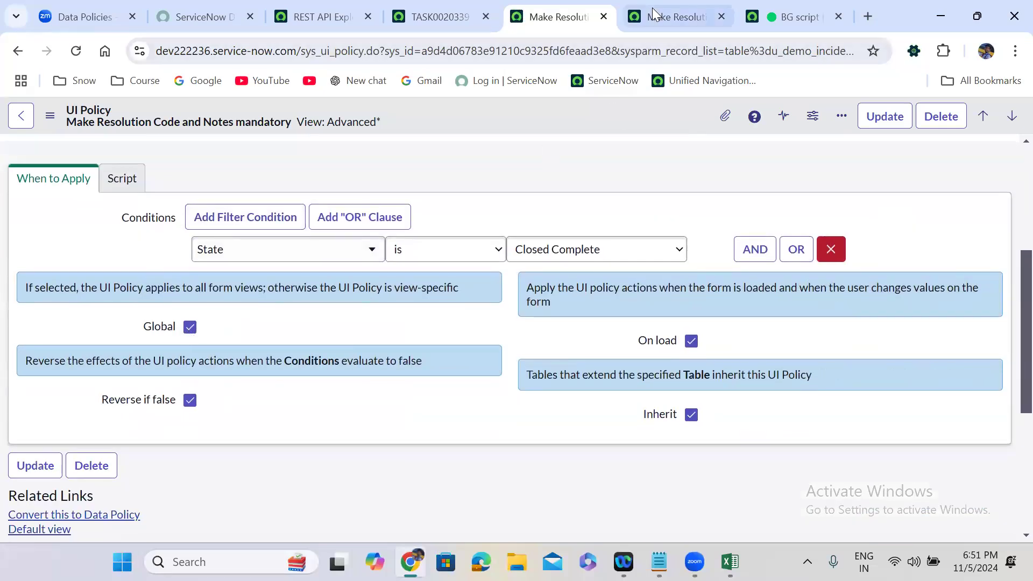
click(672, 16)
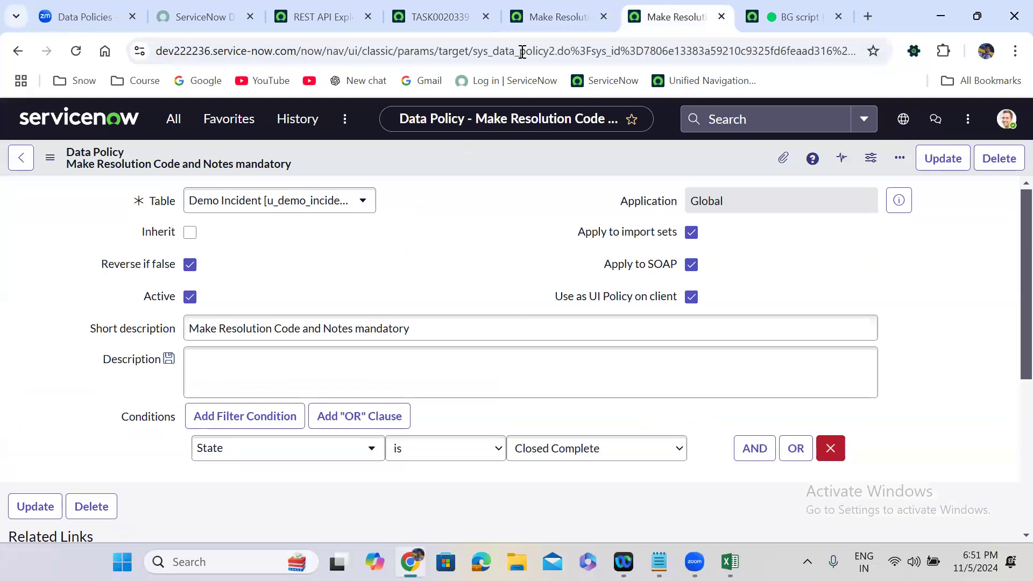
click(531, 17)
click(119, 182)
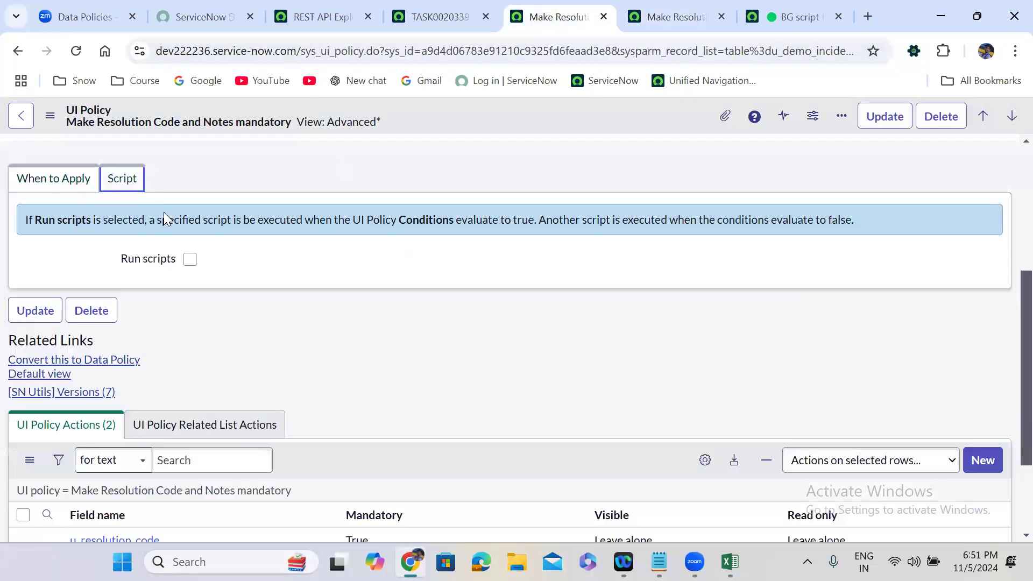
click(673, 16)
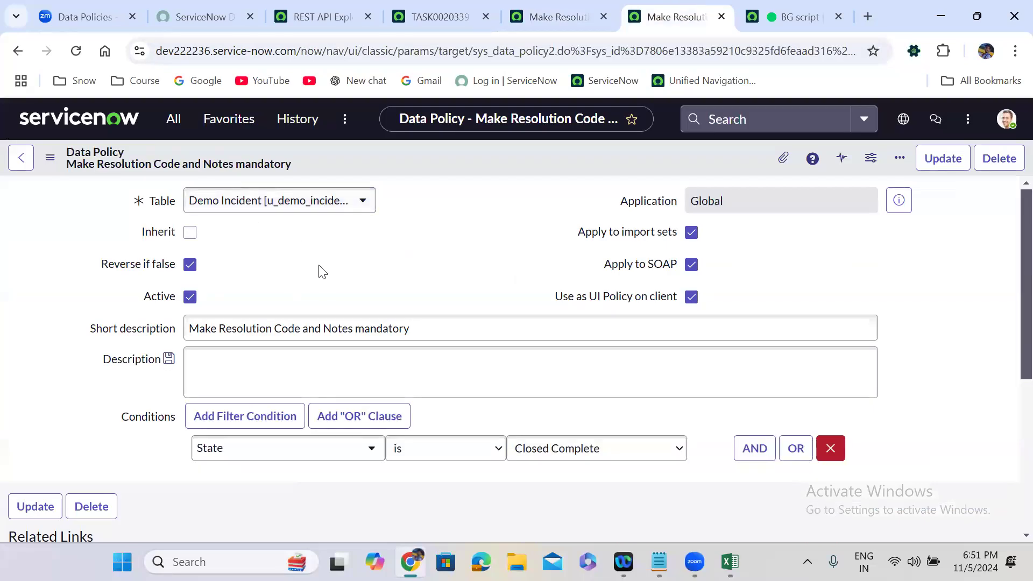
- Compare the UI policy's field actions and related list actions with the rules of the data policy
click(541, 4)
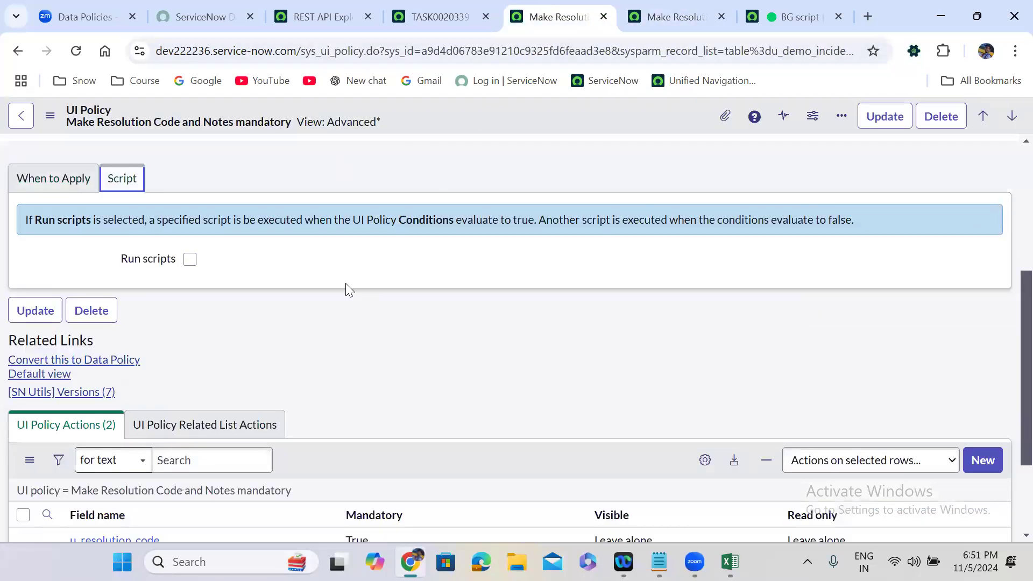
scroll(256, 350, down, 3)
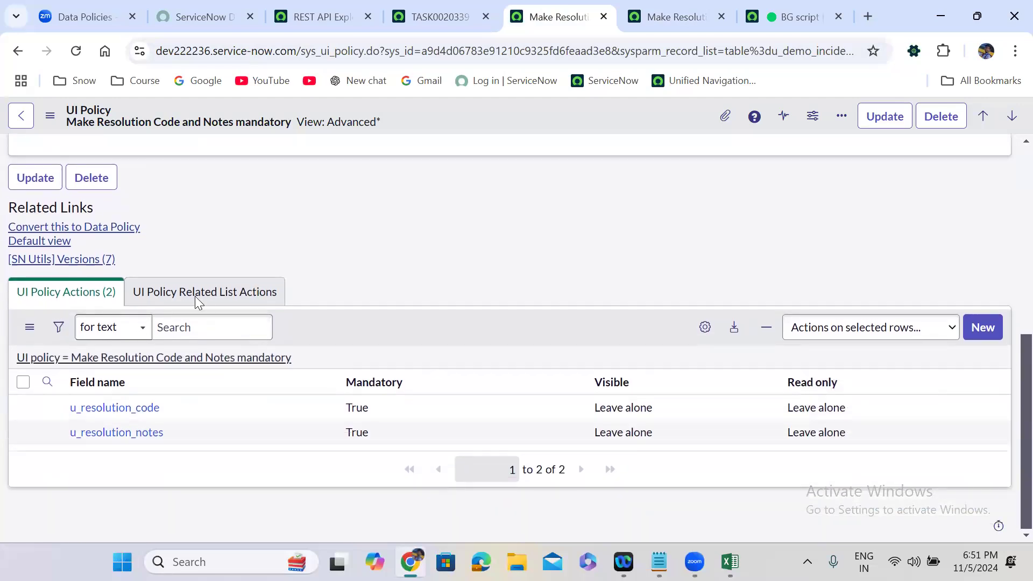
click(172, 299)
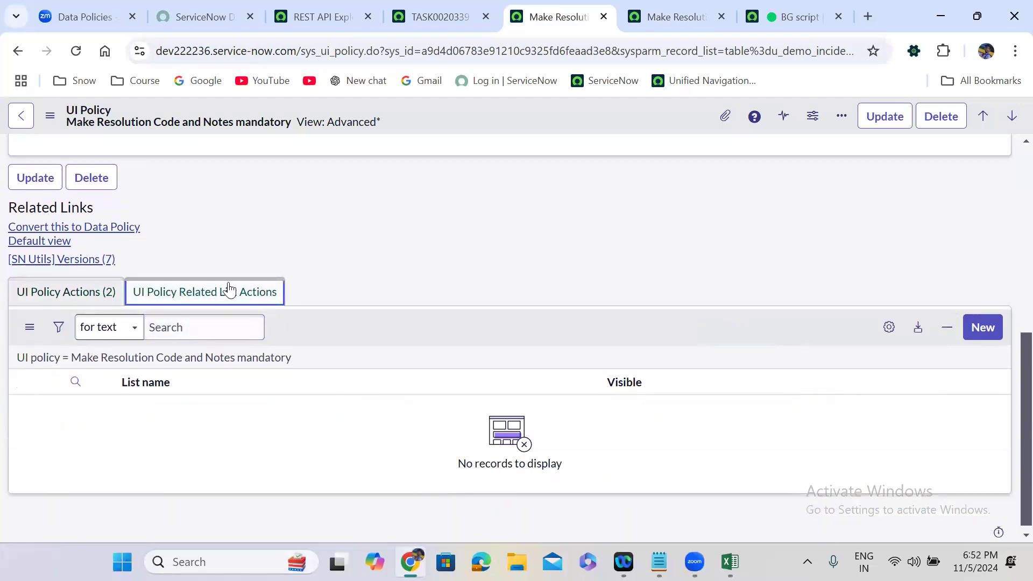
click(690, 8)
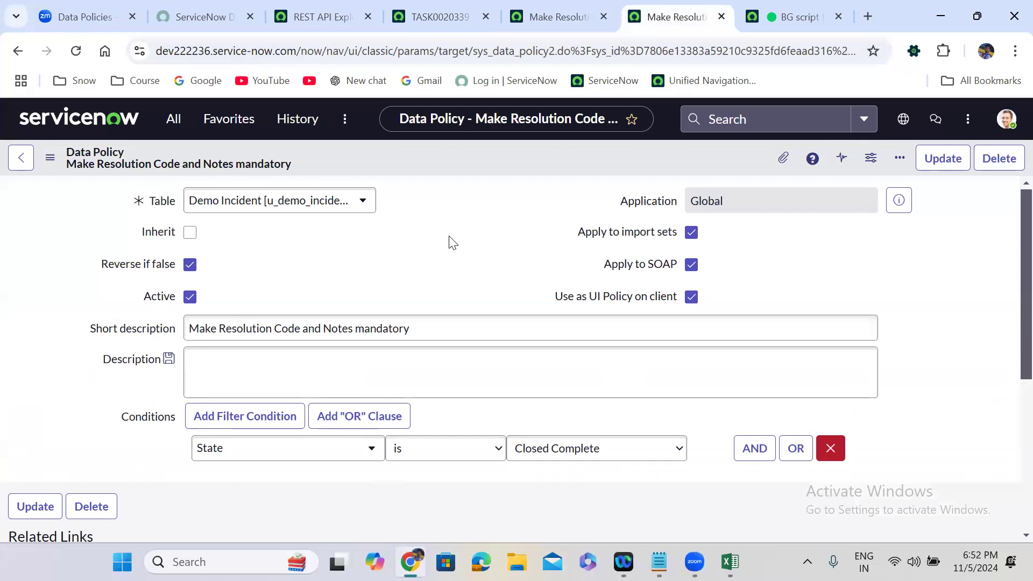
scroll(451, 242, down, 5)
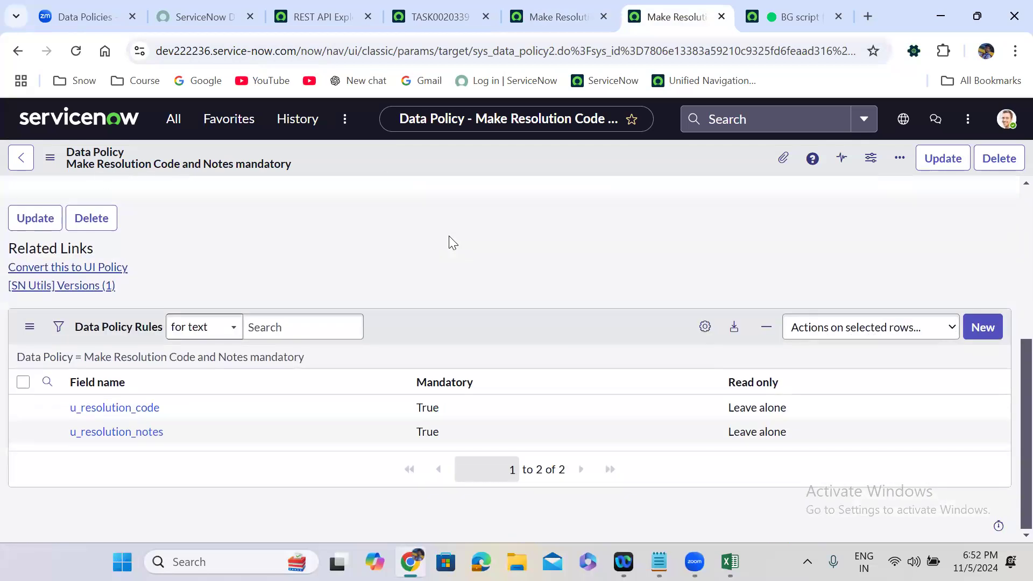
click(552, 19)
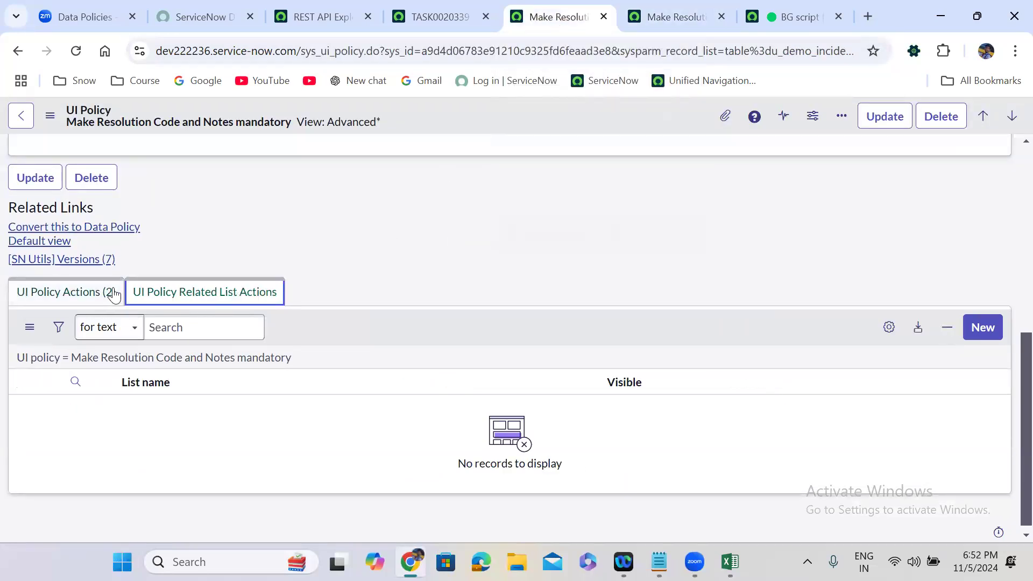
click(112, 294)
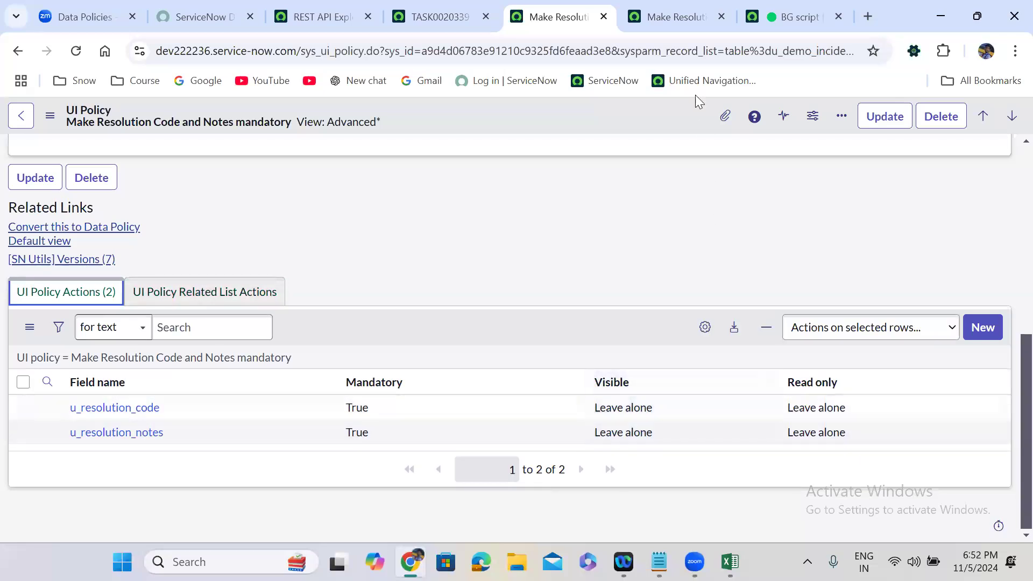
click(674, 17)
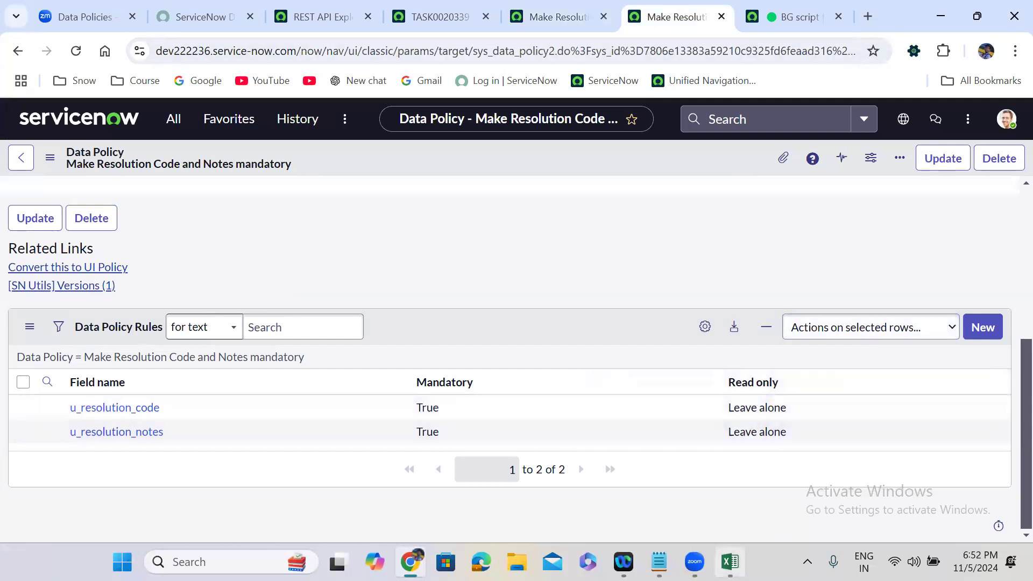
- Switch to Notepad and extend the UI Policys note with ", which is used to make fields mandatory, readonly, display the fields and related lists at certain condition."
click(659, 561)
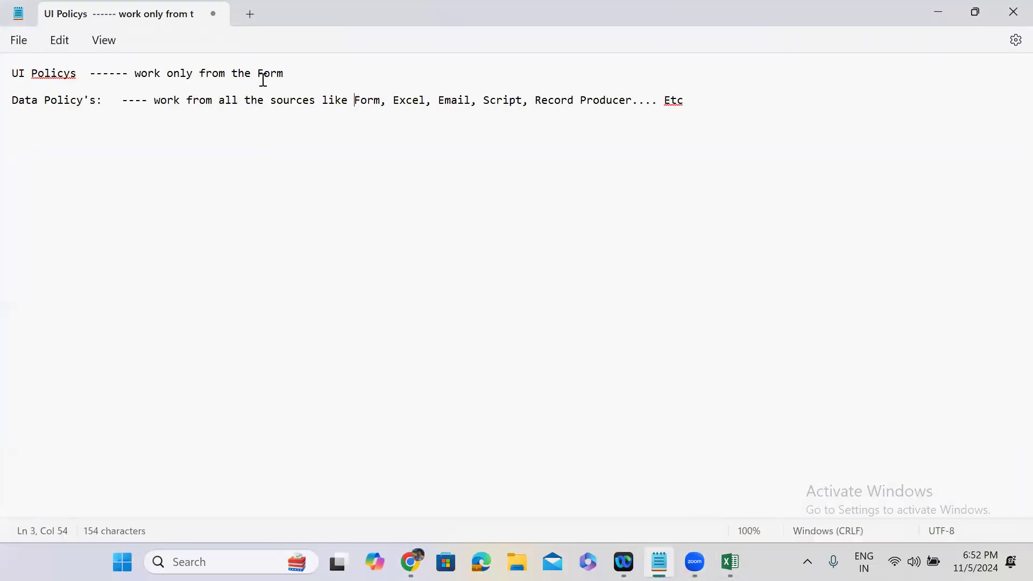
click(294, 73)
text(, which is used to mak)
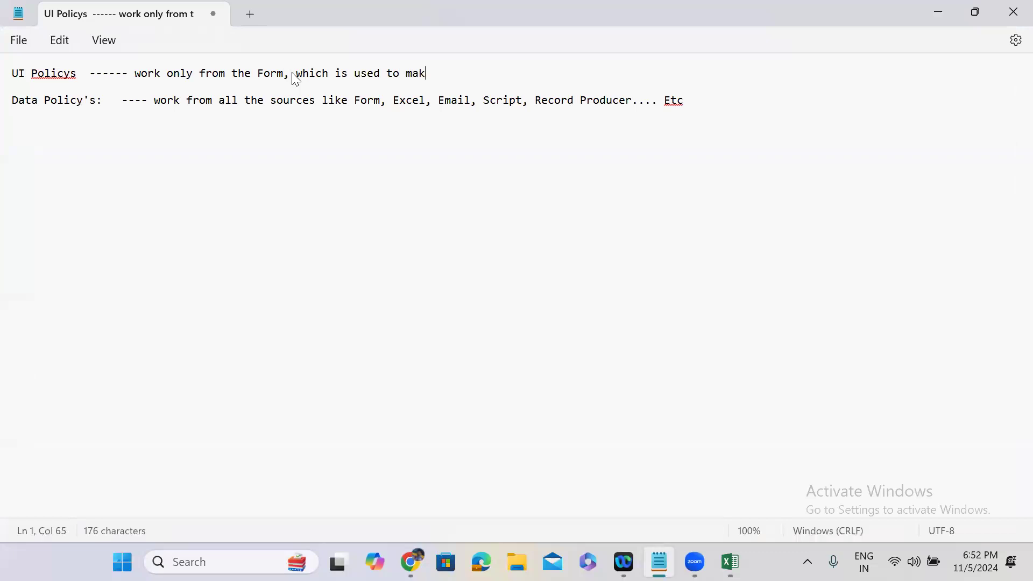
text(e fields mandat)
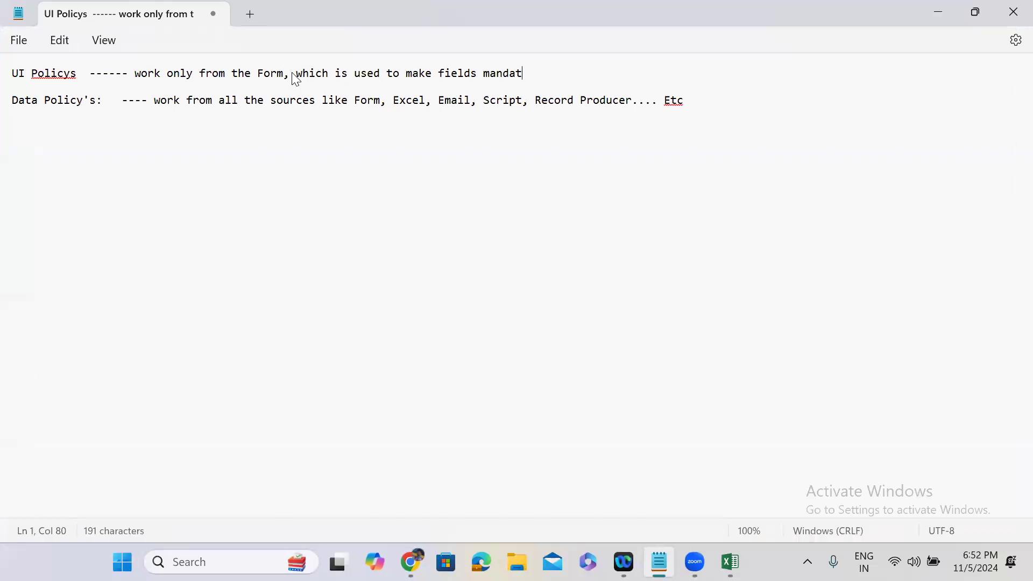
text(ory, readonly, display)
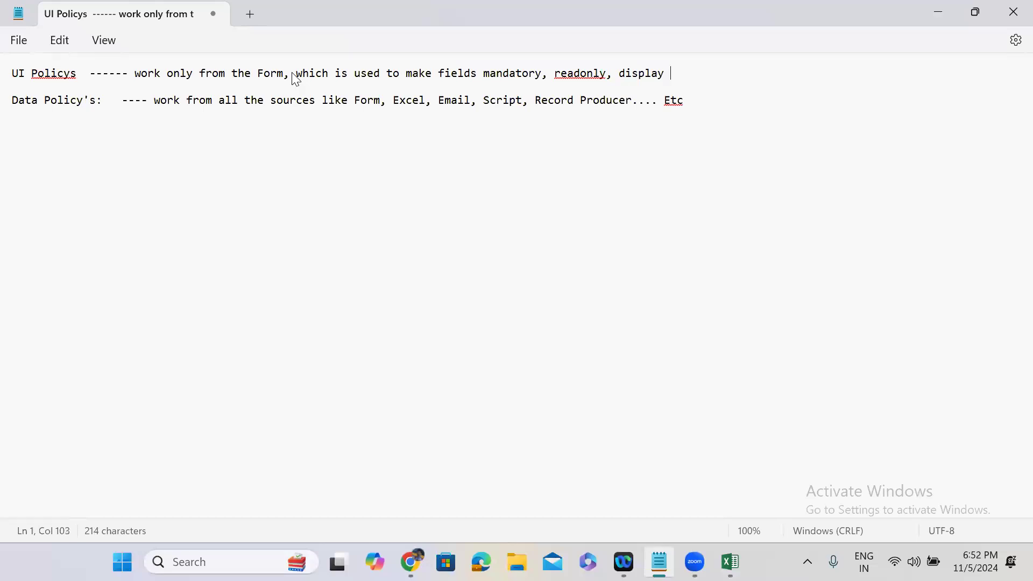
text(the fields and related lists at certa)
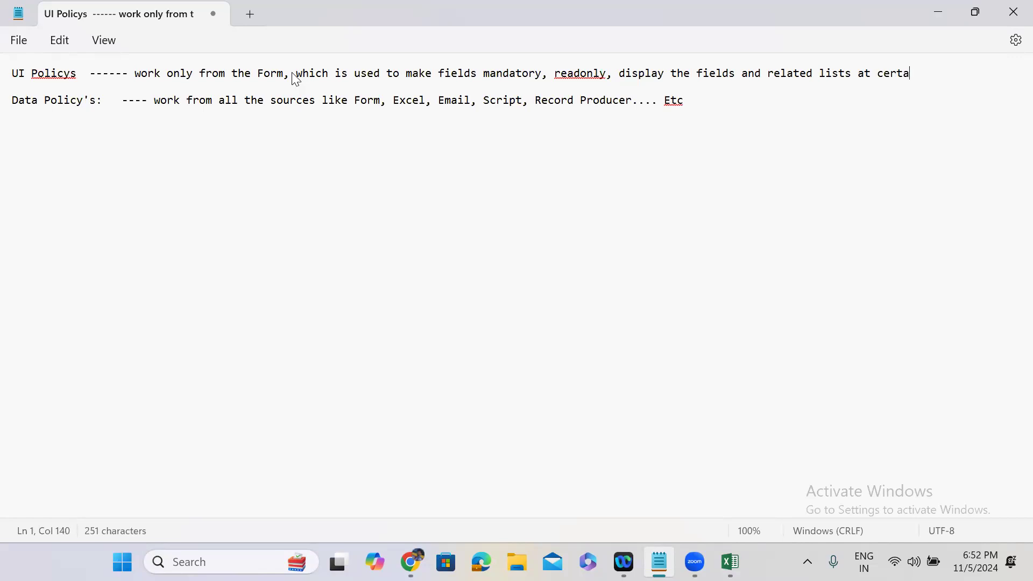
text(in condition.)
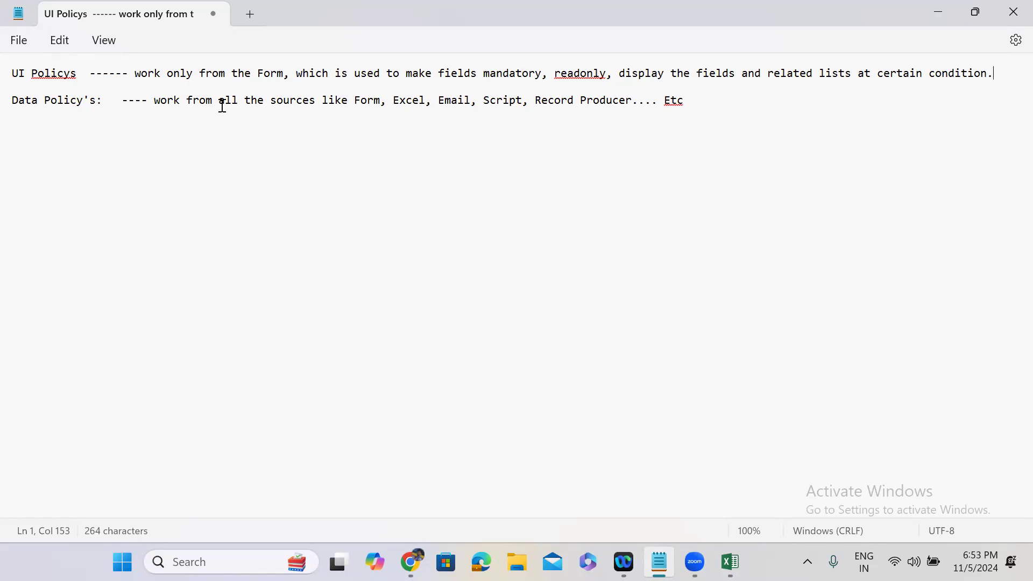
- Extend the Data Policy's note after "Etc" with ", which is used to make fields mandatory, readonly"
click(694, 109)
click(686, 102)
text(Etc,)
text( which )
text(is u)
text(to make)
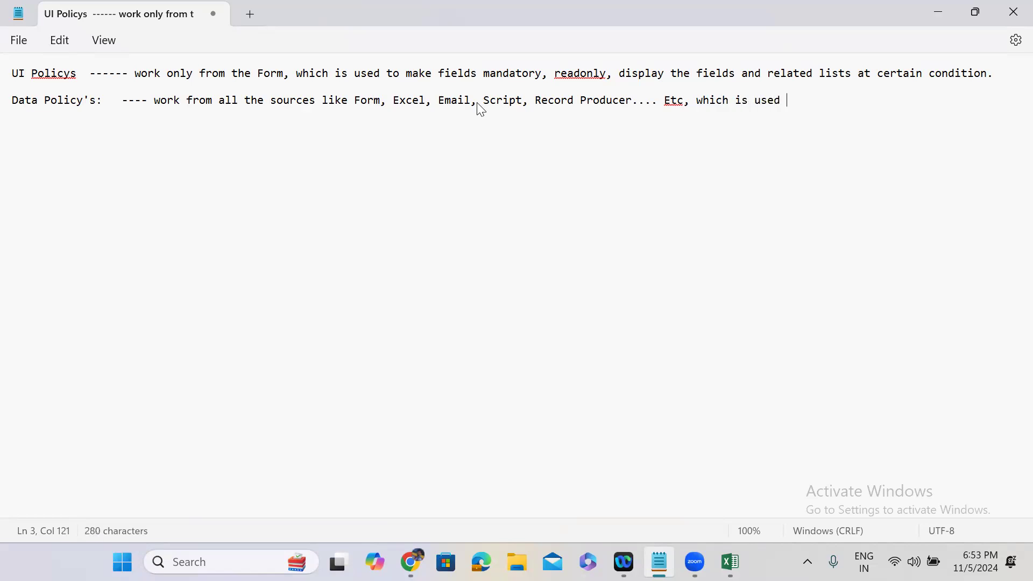
text( fields mandatory.)
key(BackSpace)
text(, re)
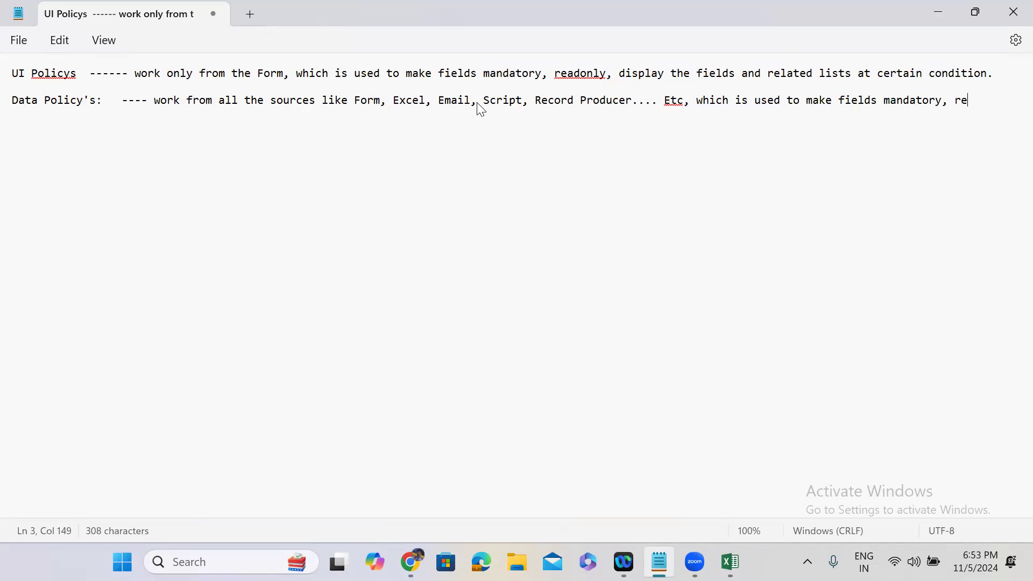
text(adonly)
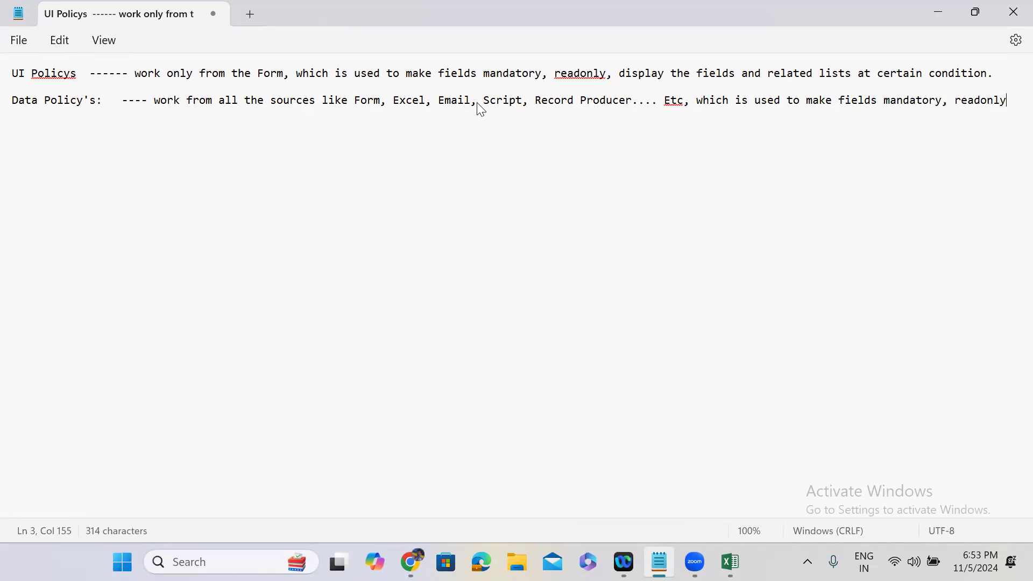
- Compare the mandatory, readonly and display wording in the two policy notes, and return to the data policy in the browser
drag(167, 102, 155, 102)
drag(374, 104, 1007, 108)
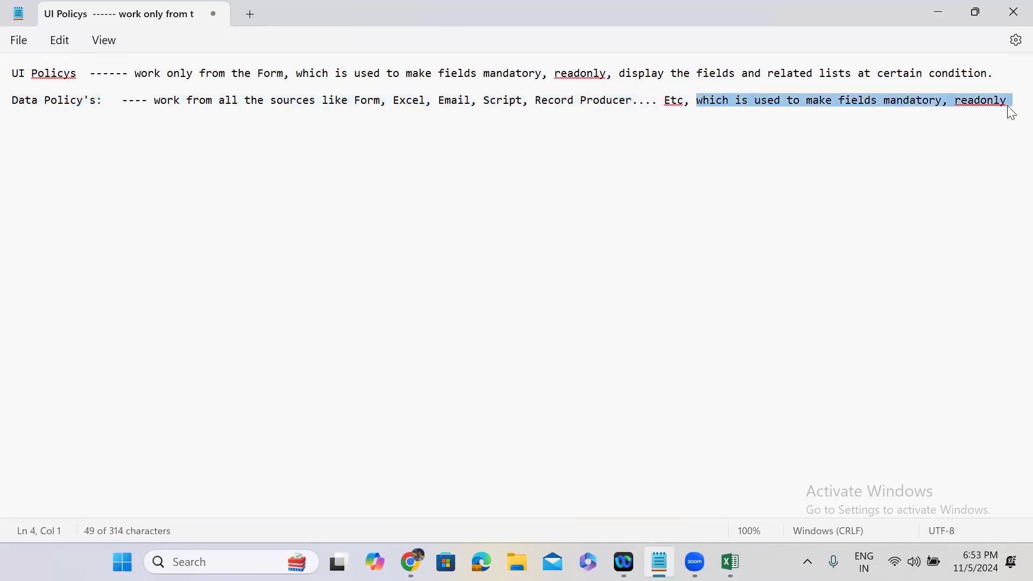
double_click(521, 78)
double_click(580, 74)
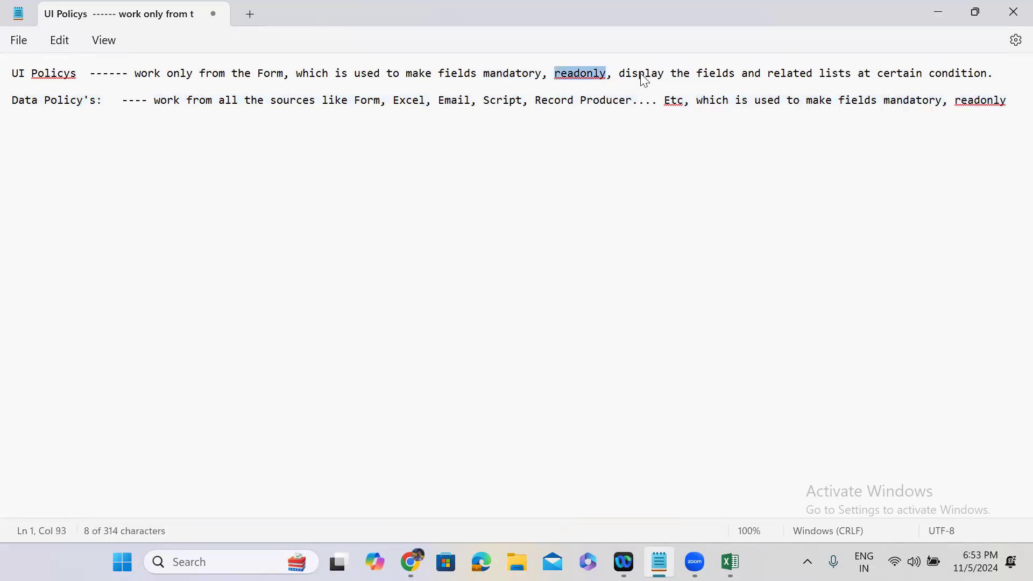
double_click(642, 76)
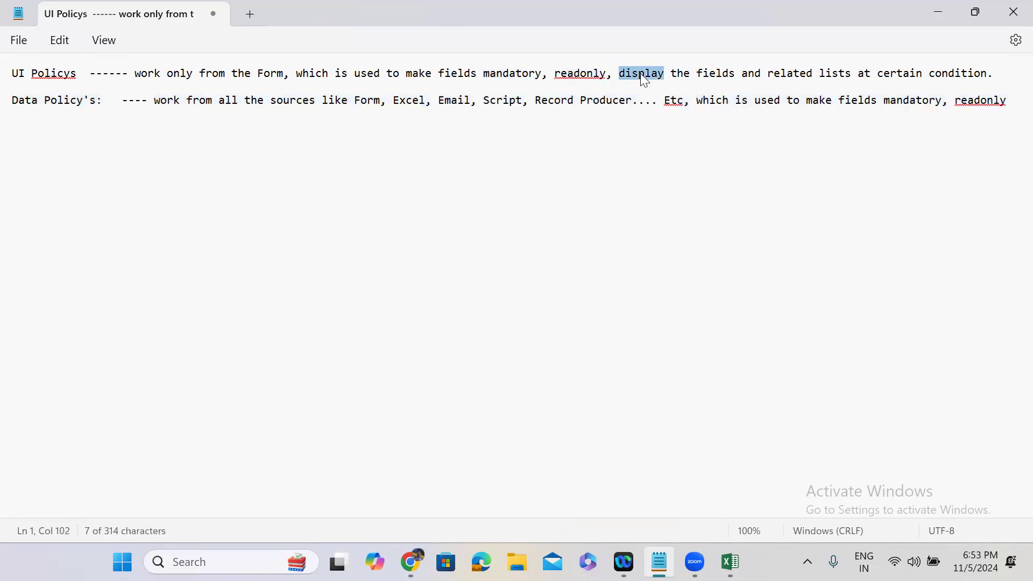
click(986, 73)
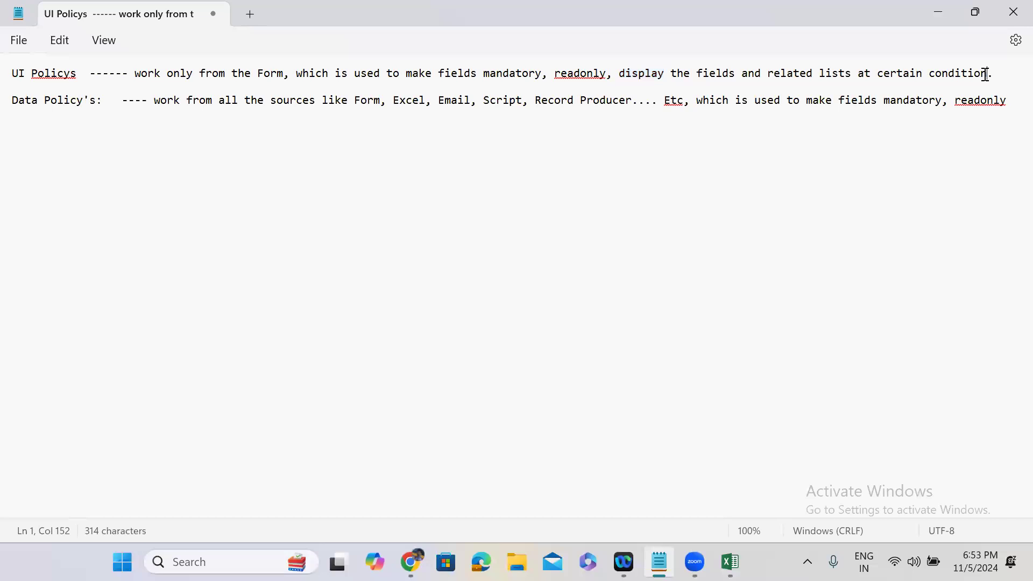
click(939, 17)
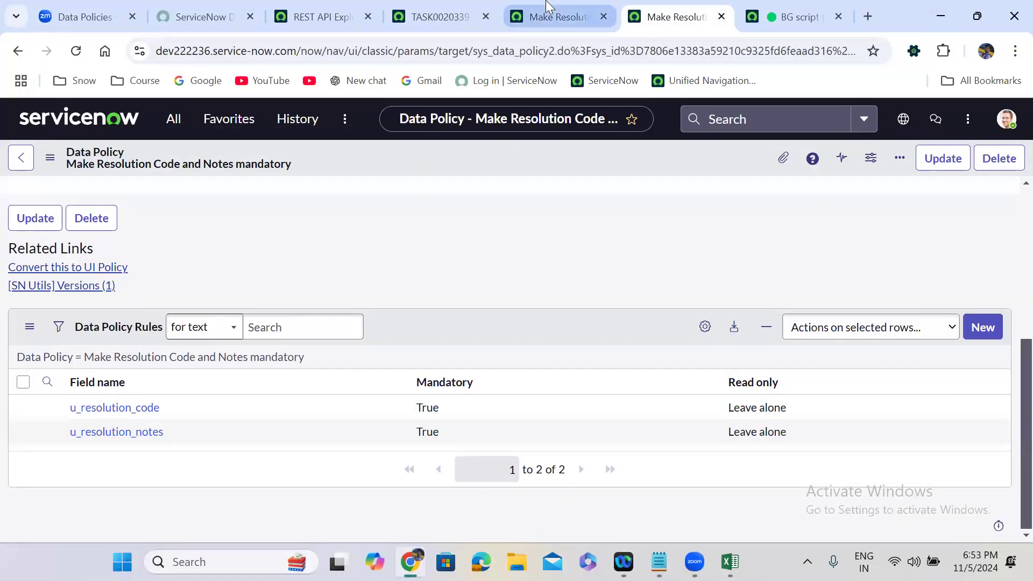
- Reload the UI policy "Make Resolution Code and Notes mandatory" and examine its conditions, Global, On load, Reverse if false and Inherit options, and field actions
click(591, 13)
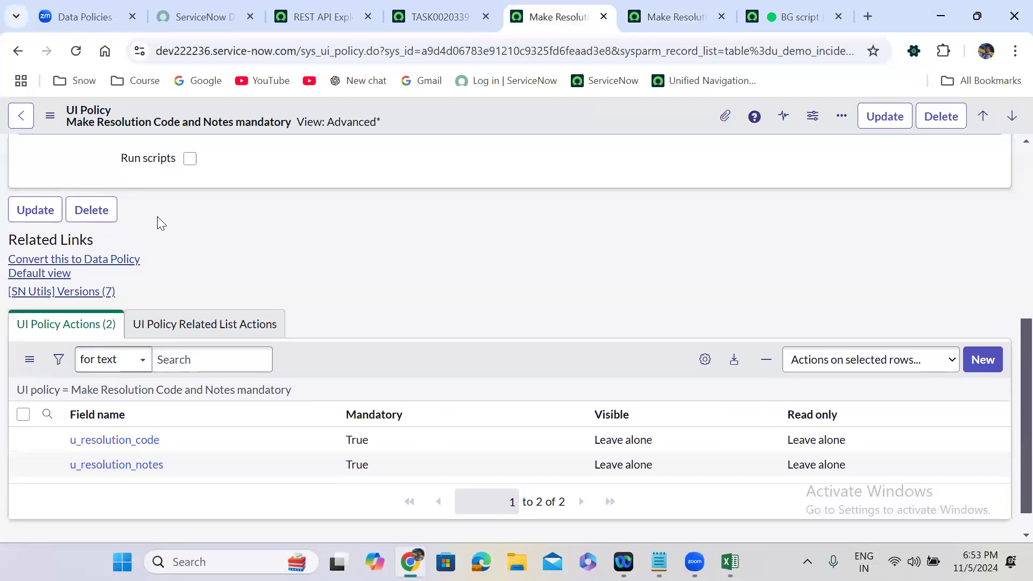
scroll(157, 217, up, 5)
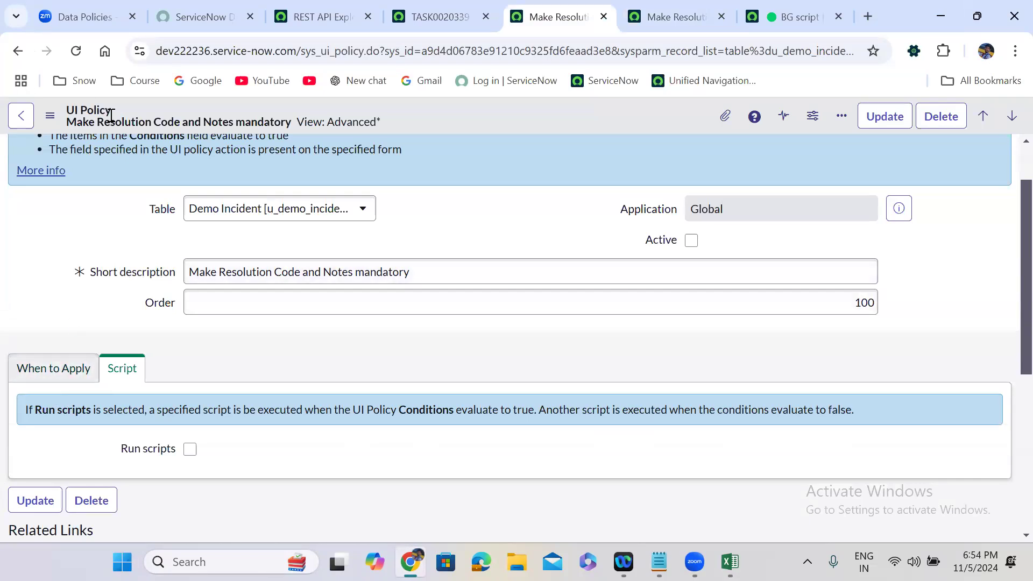
click(76, 51)
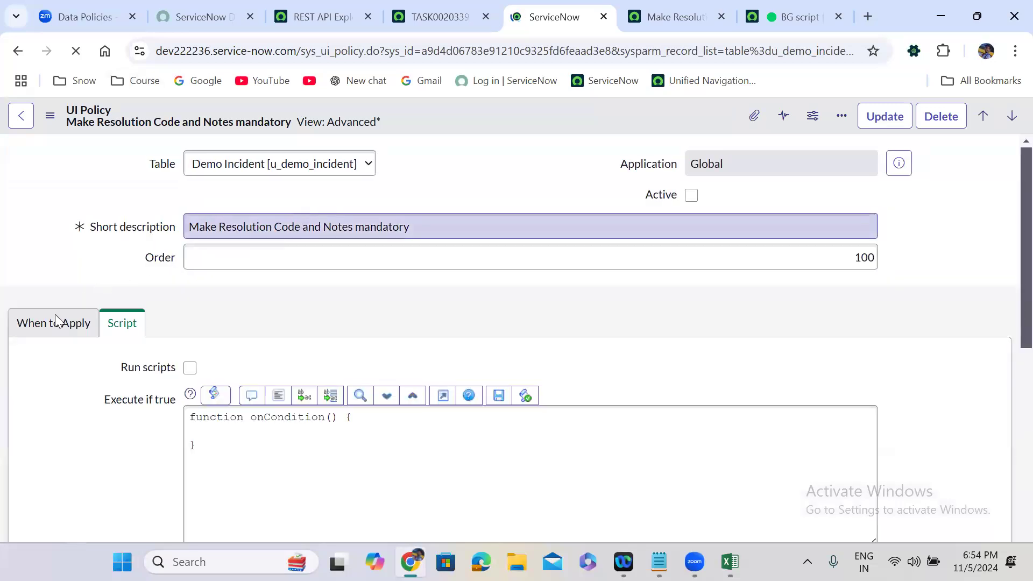
click(57, 435)
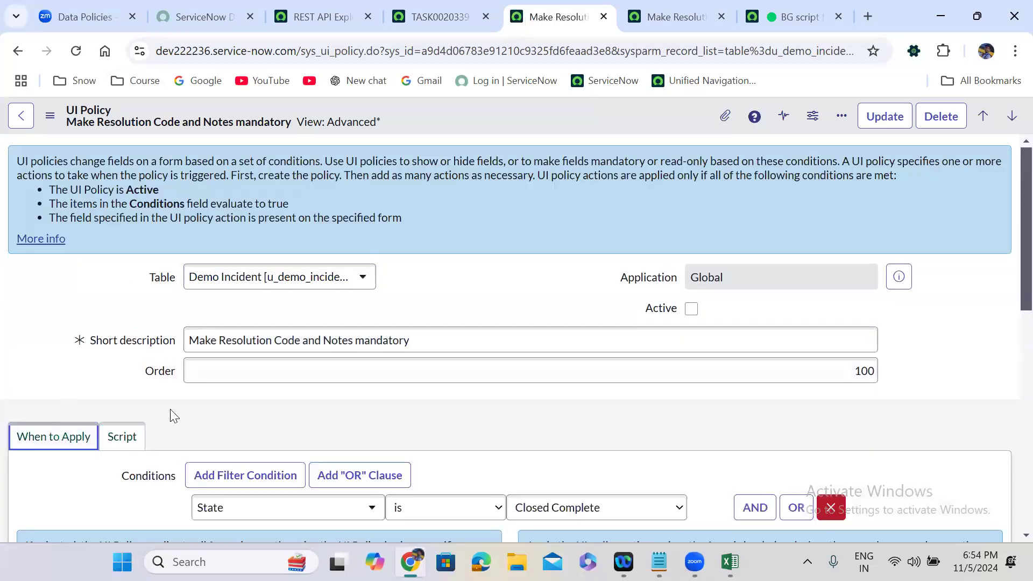
scroll(210, 409, down, 5)
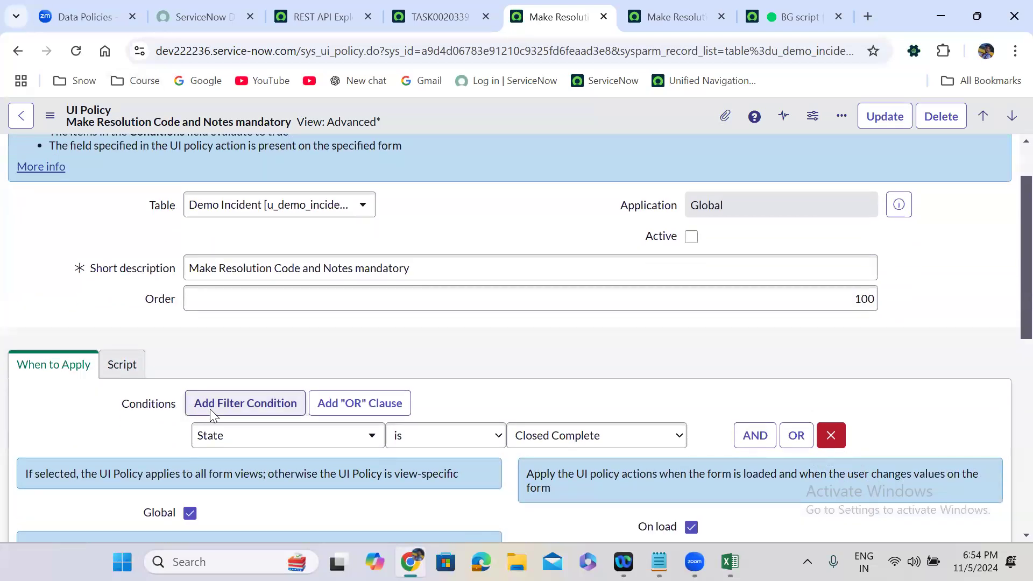
scroll(210, 414, down, 5)
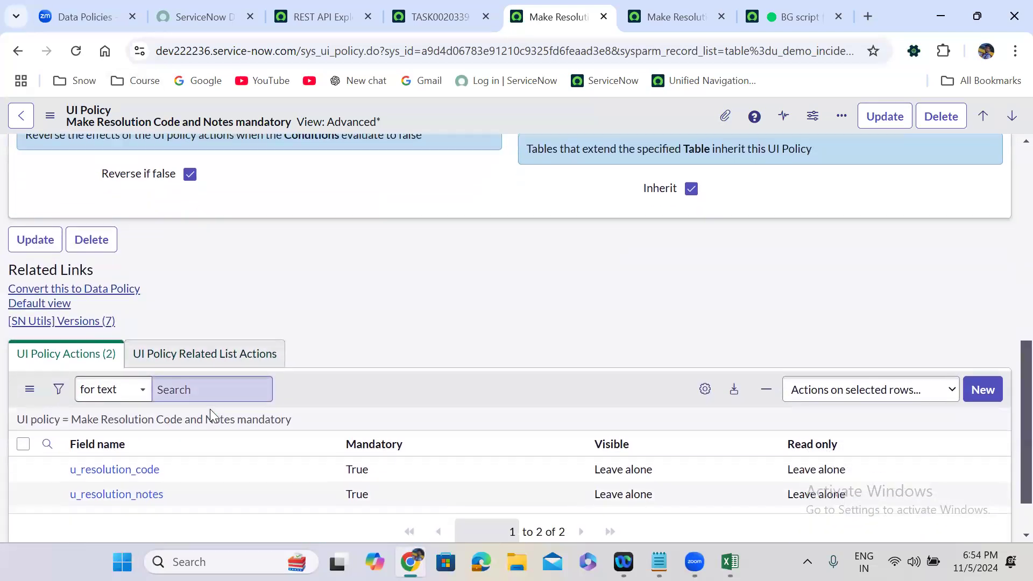
scroll(210, 408, up, 10)
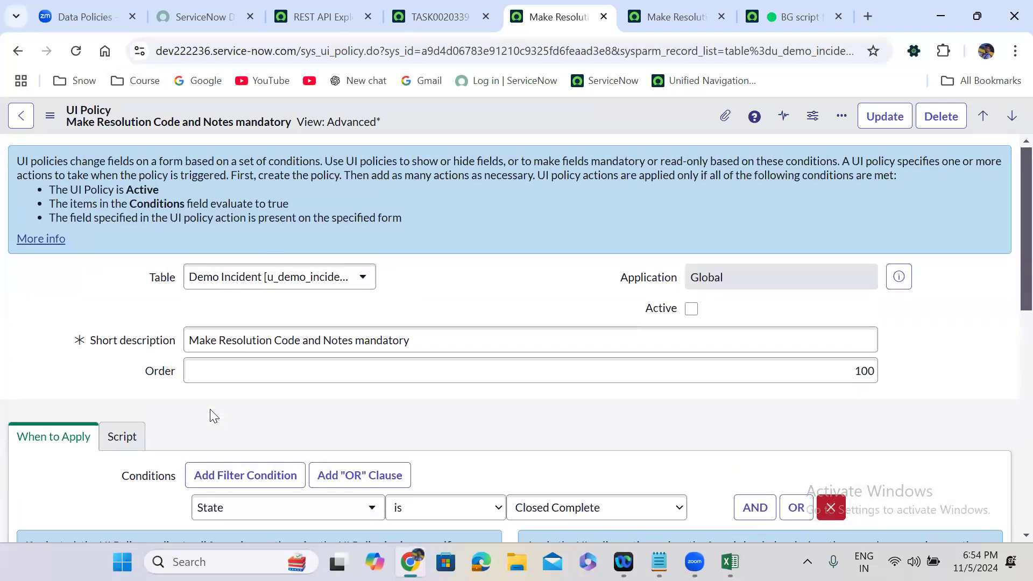
scroll(210, 408, down, 1)
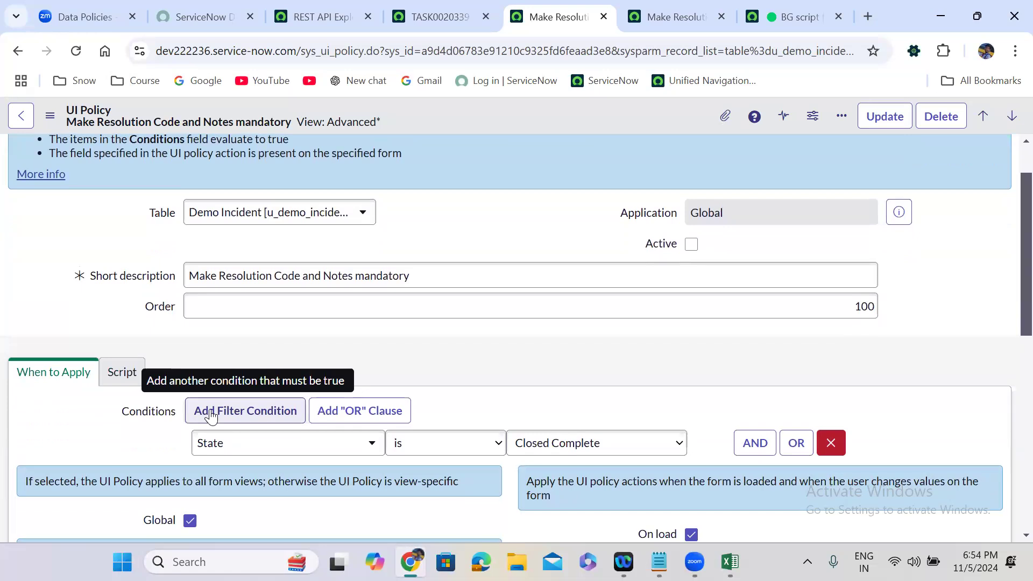
scroll(209, 414, down, 5)
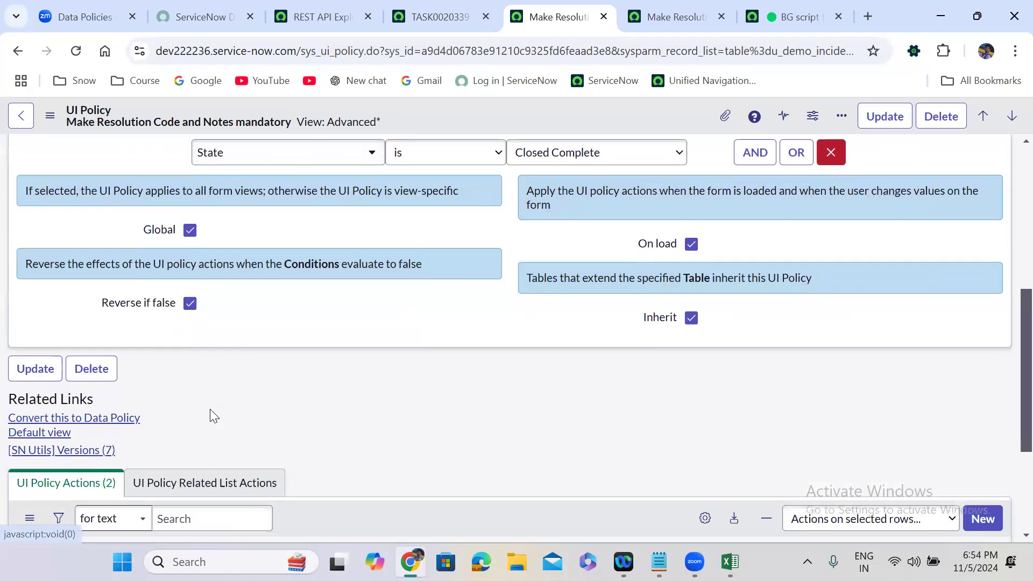
scroll(211, 417, down, 3)
scroll(212, 415, up, 4)
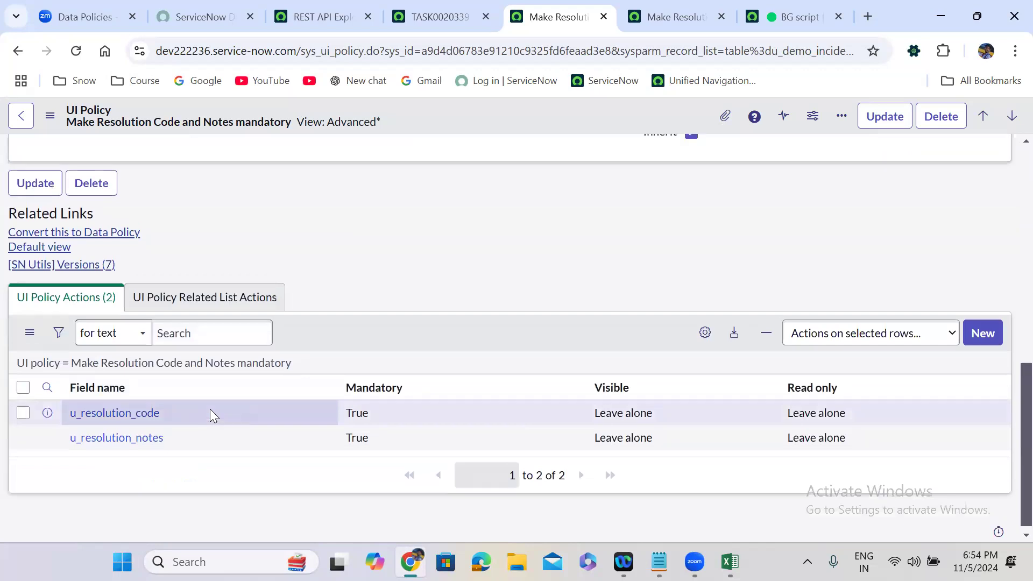
scroll(214, 416, up, 5)
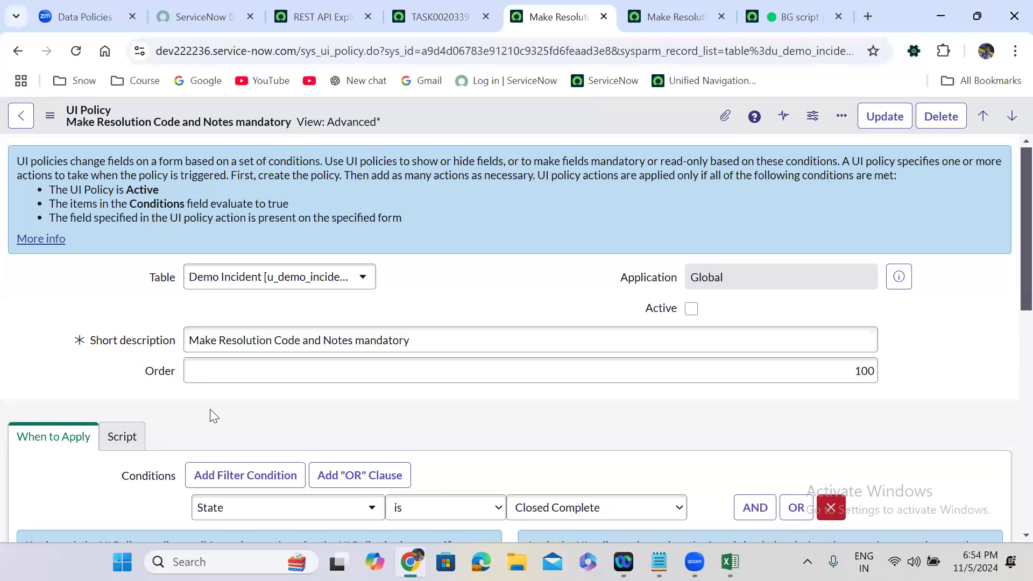
- Review the UI policy's script section, application conditions, field actions and related list actions
scroll(211, 411, down, 4)
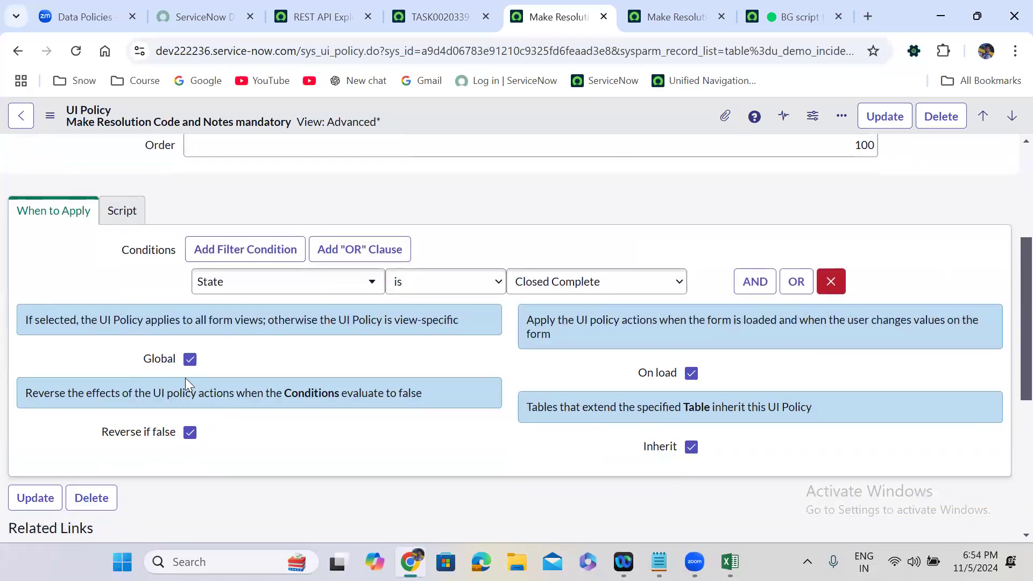
click(117, 212)
click(69, 217)
scroll(444, 373, down, 6)
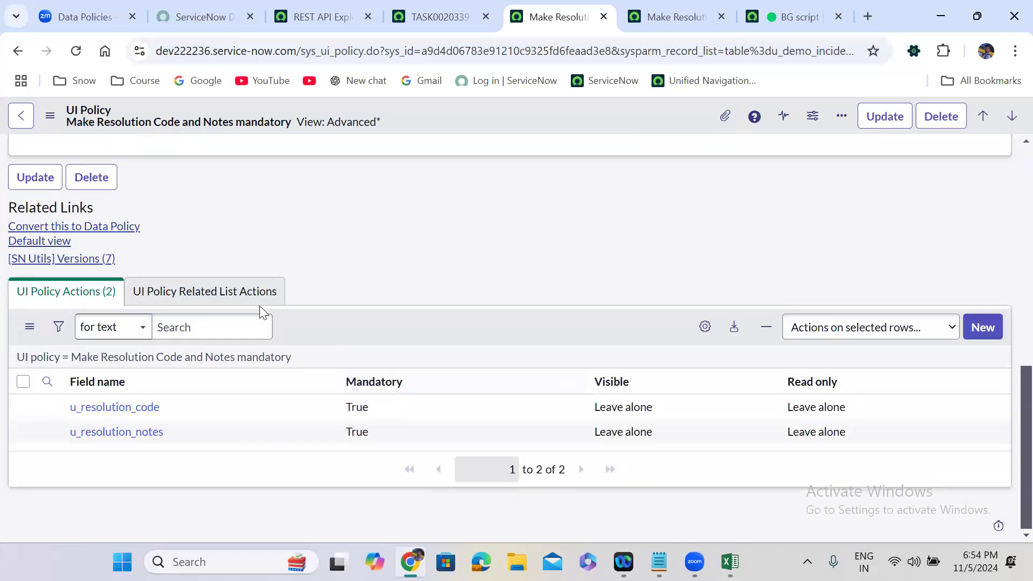
click(196, 302)
click(96, 302)
- Review the data policy's options, condition and field rules, checking the Demo Incidents workbook in Excel as an import source
click(675, 16)
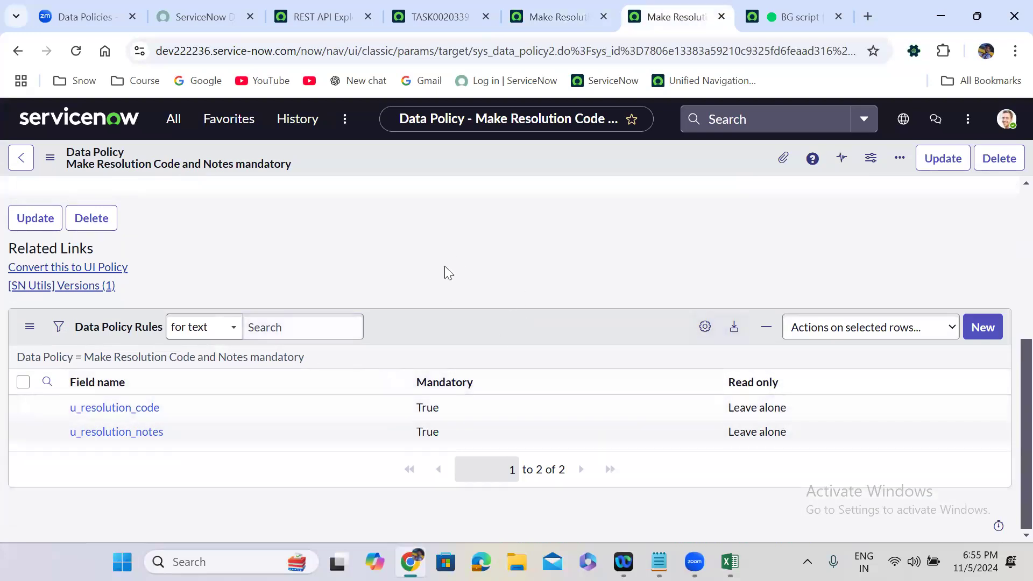
scroll(431, 269, up, 5)
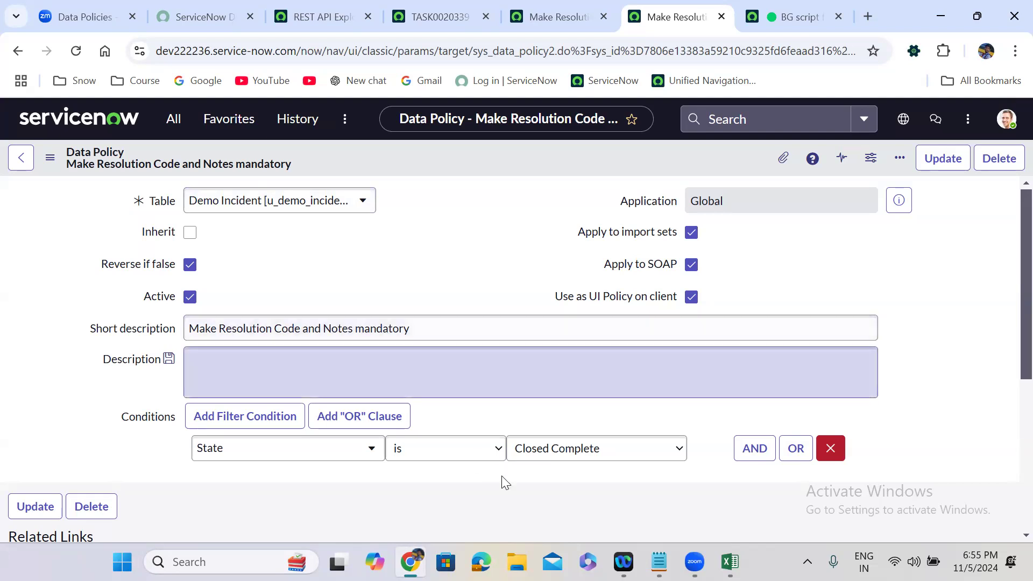
click(730, 562)
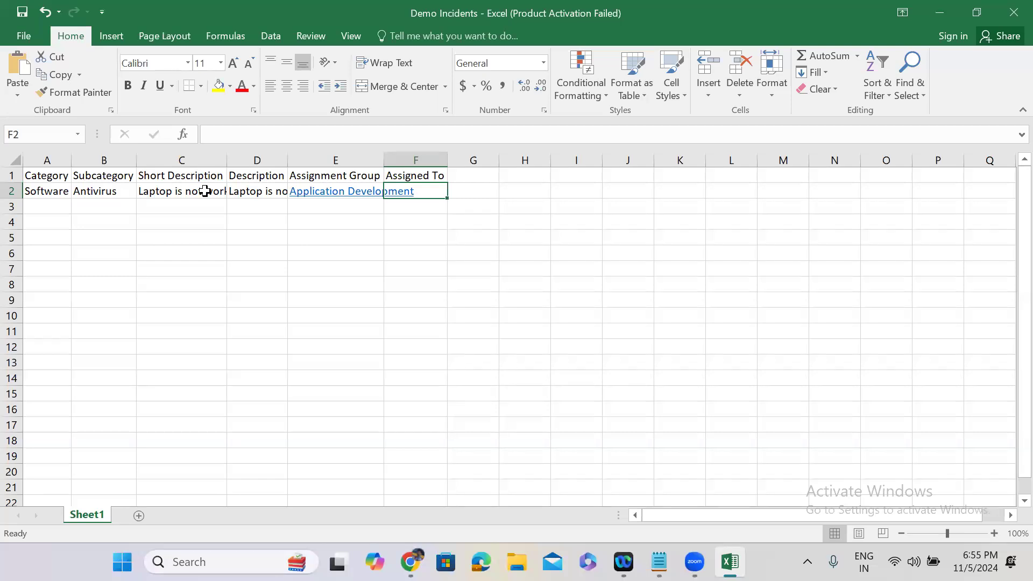
click(941, 10)
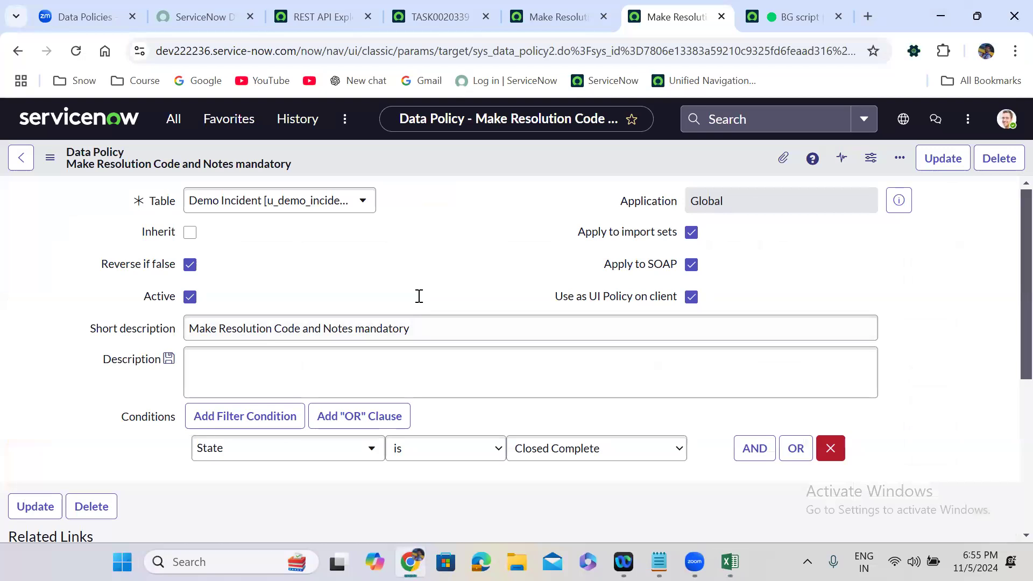
scroll(418, 298, down, 3)
scroll(450, 403, down, 2)
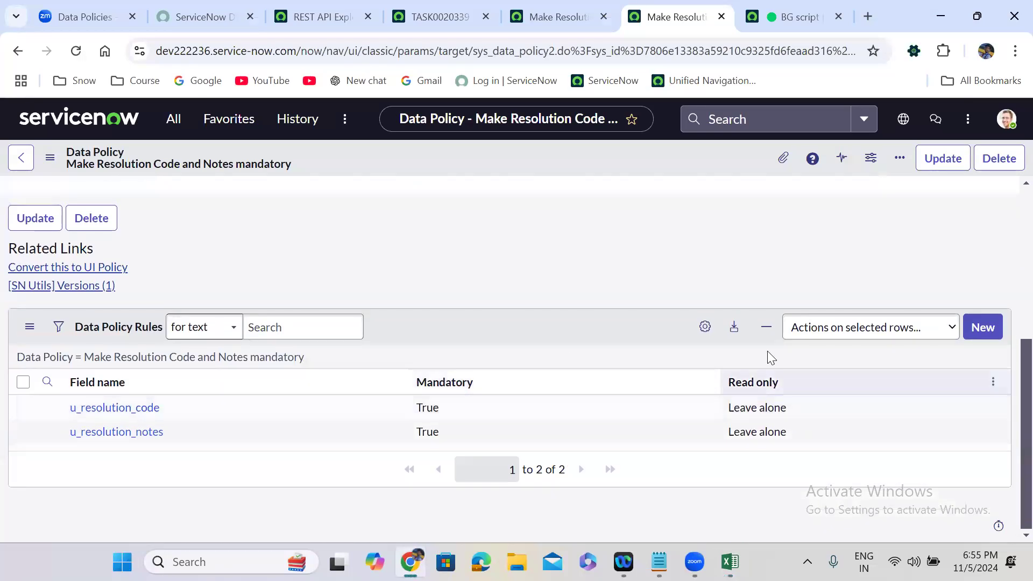
scroll(512, 270, up, 5)
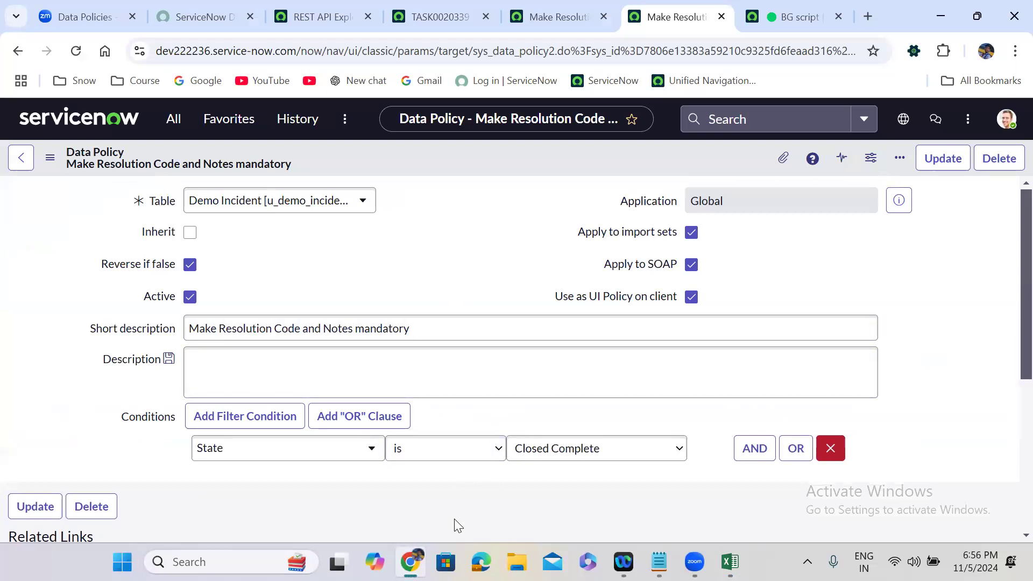
click(826, 360)
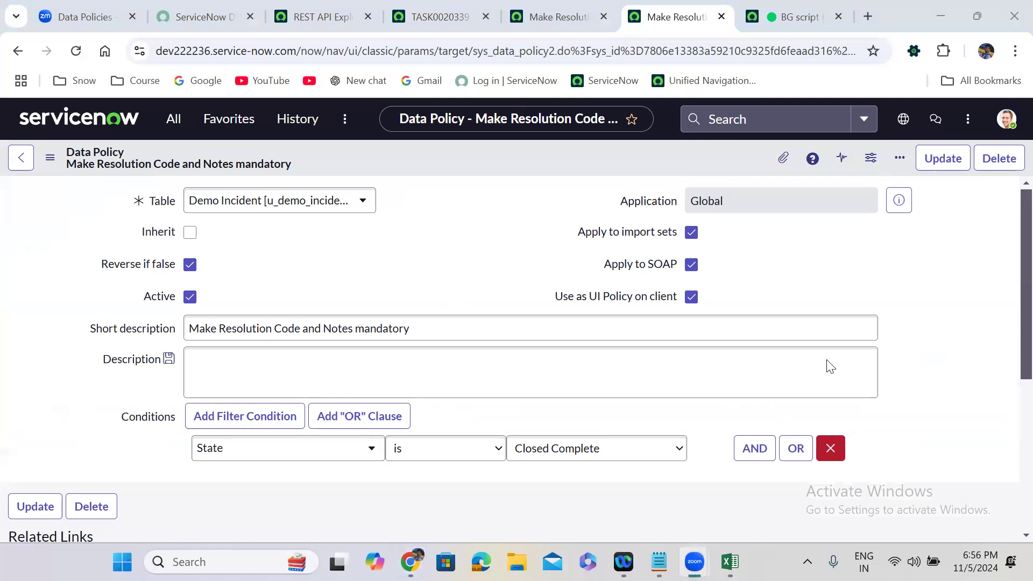